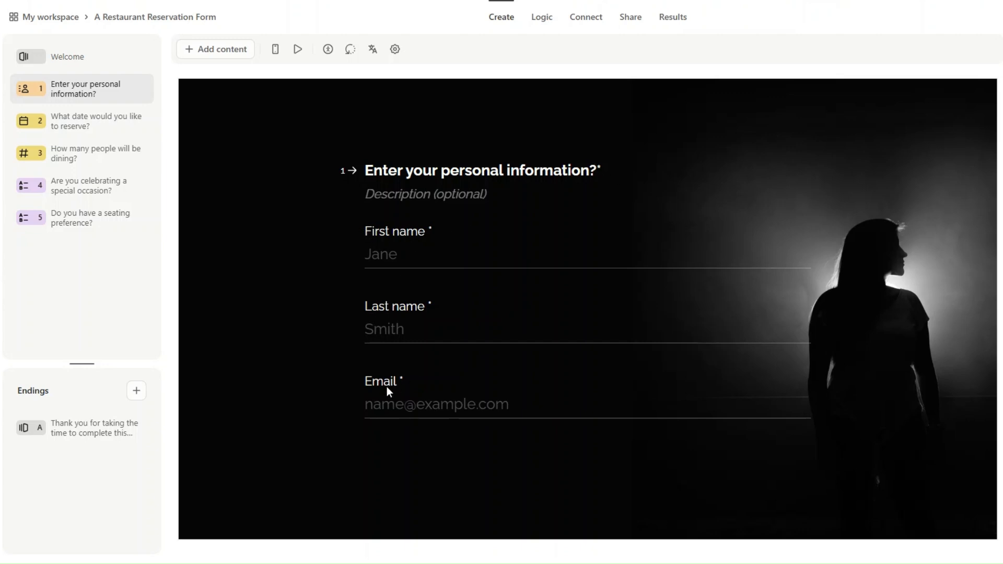
Review the reservation date, number of diners and special occasion questions
left_click(117, 123)
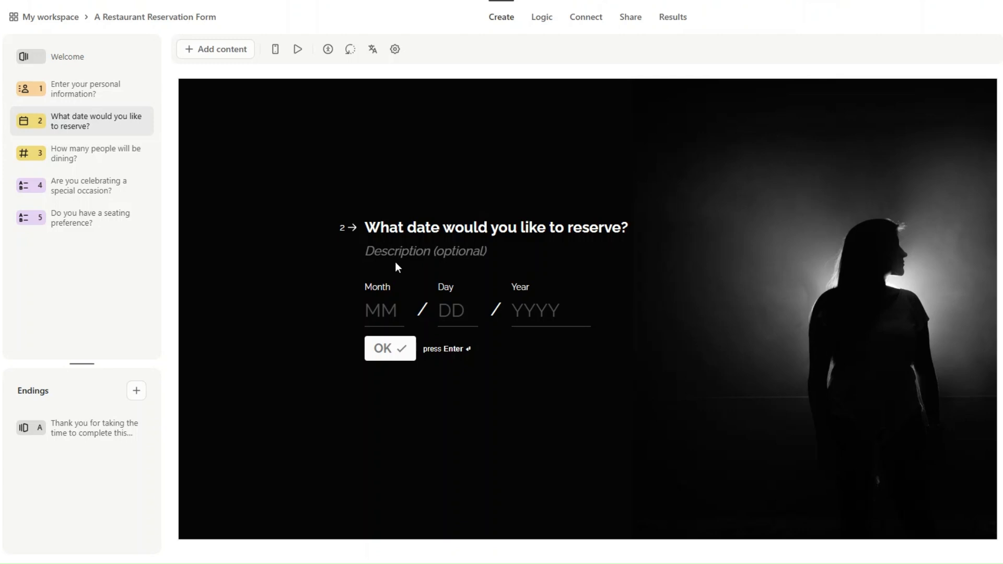
left_click(115, 160)
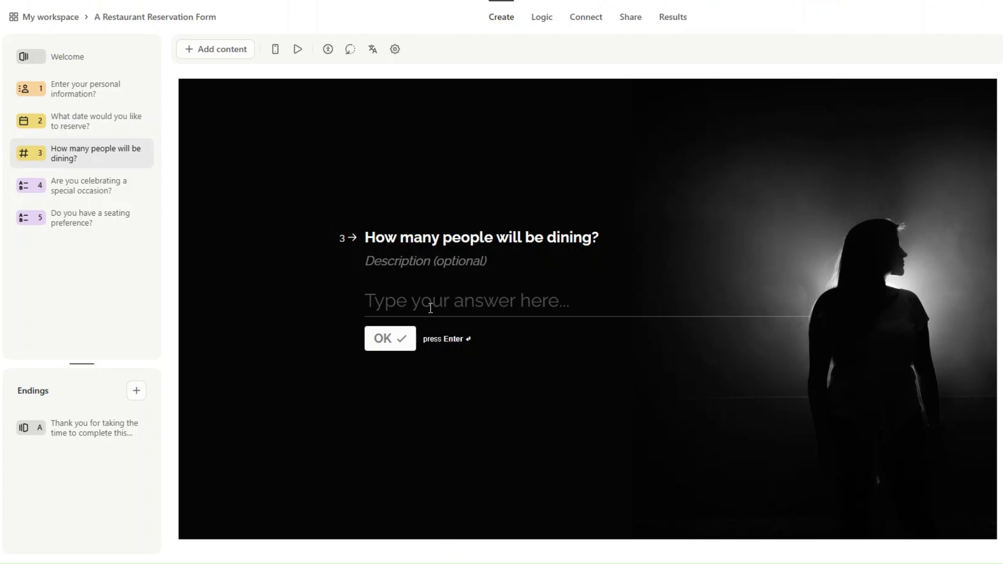
left_click(75, 192)
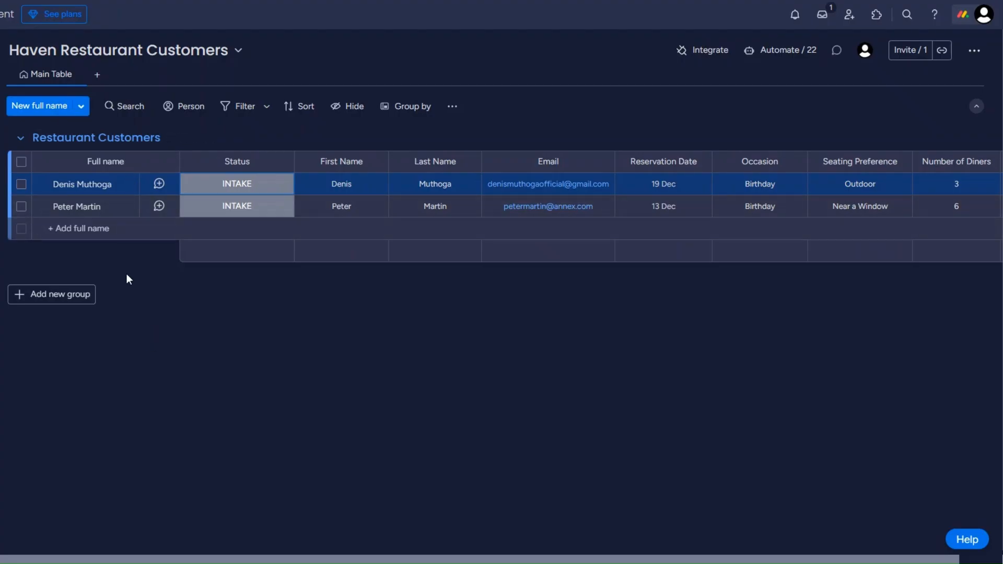
Check the first customer's Status choices and leave them unchanged
left_click(250, 190)
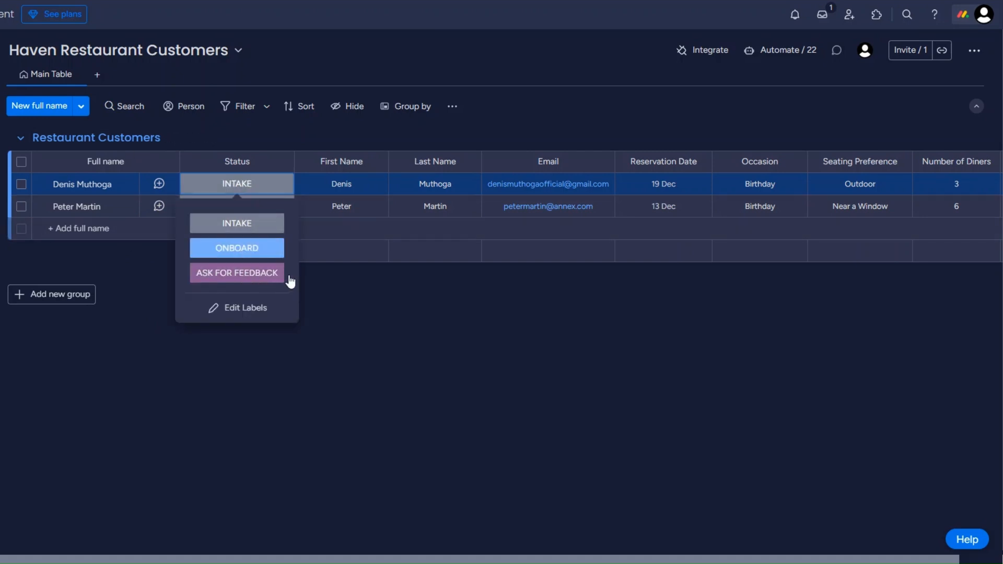
left_click(350, 293)
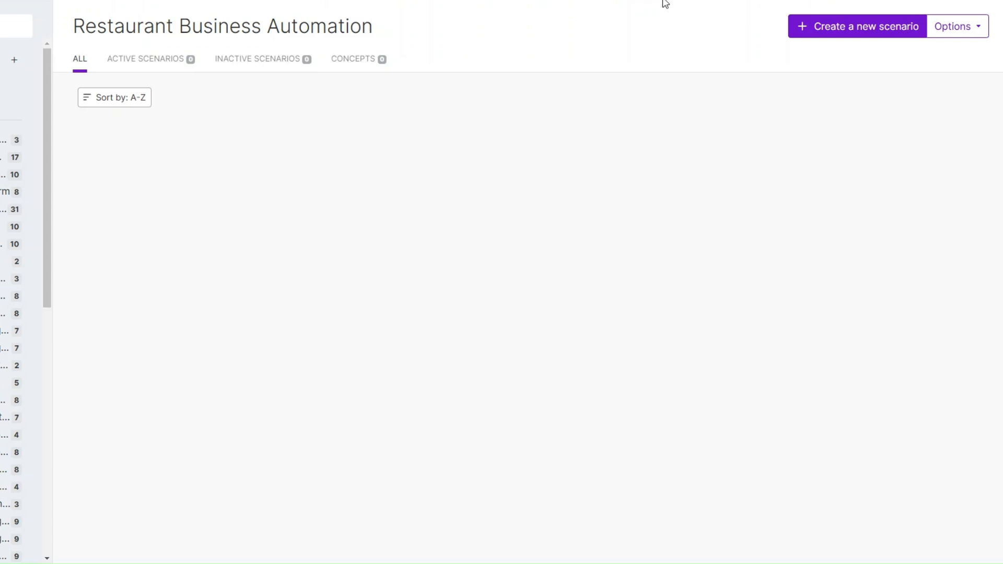
Create a new scenario whose first module is a Typeform Watch Responses trigger
left_click(871, 30)
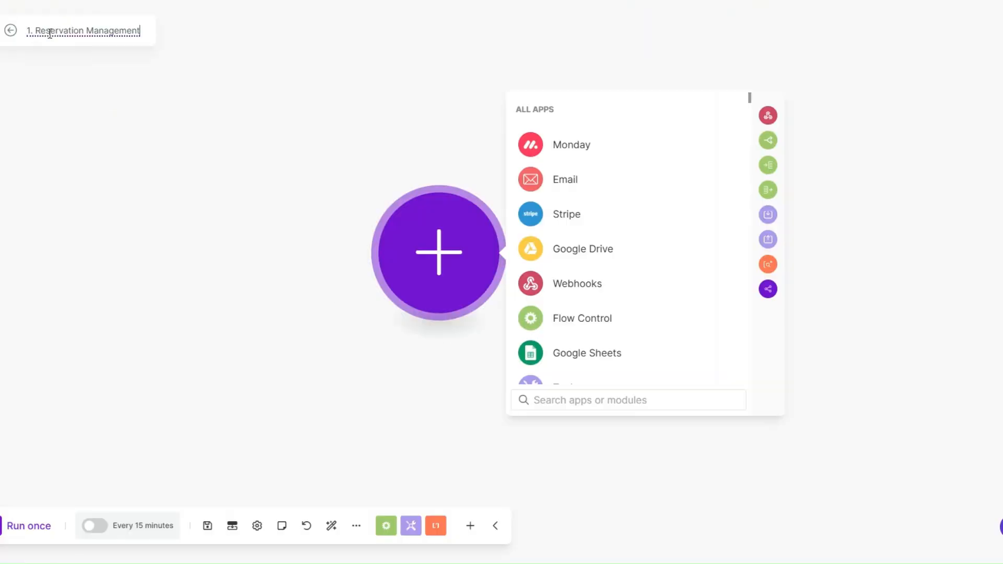
left_click(89, 96)
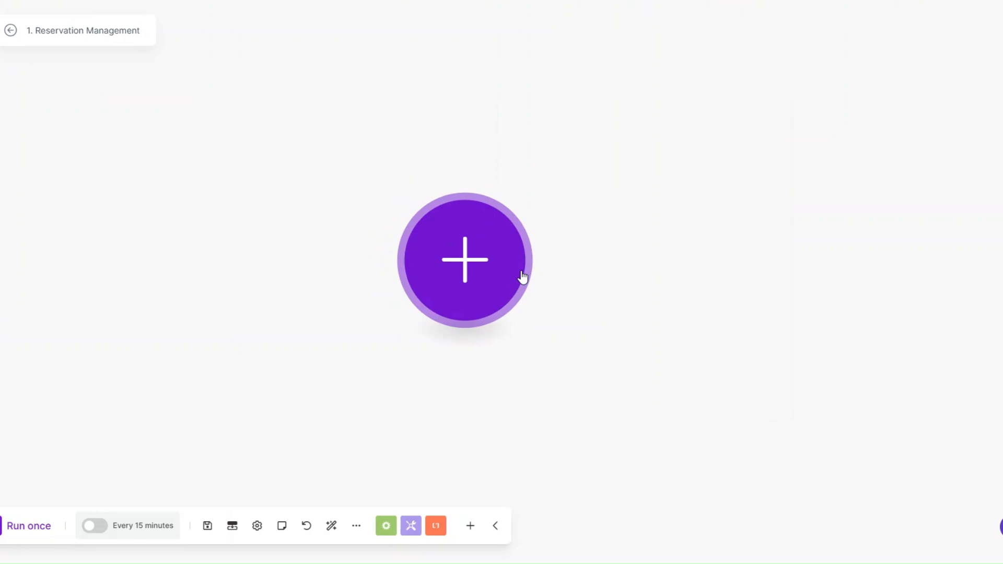
left_click(461, 261)
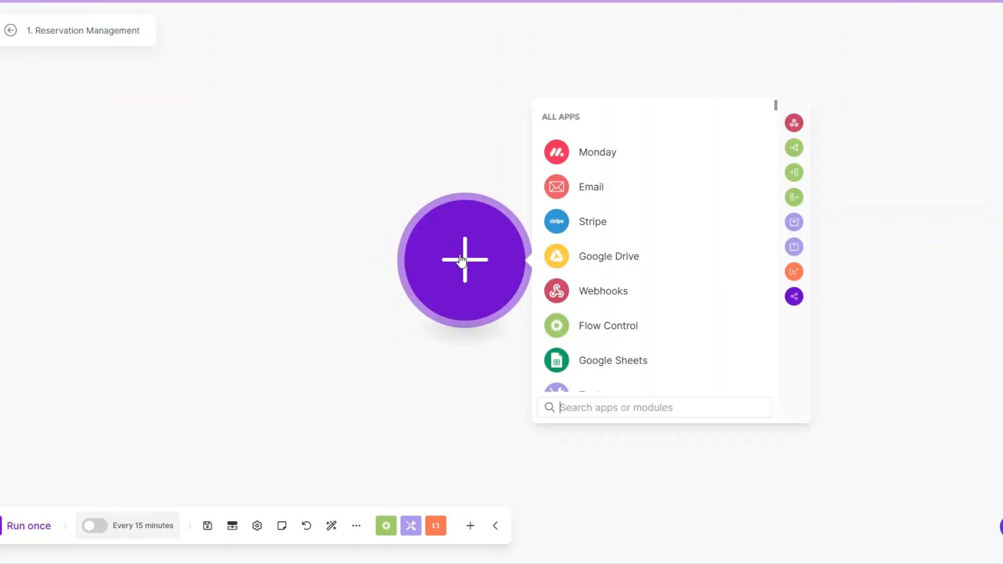
scroll(646, 300, "down", 2)
left_click(590, 305)
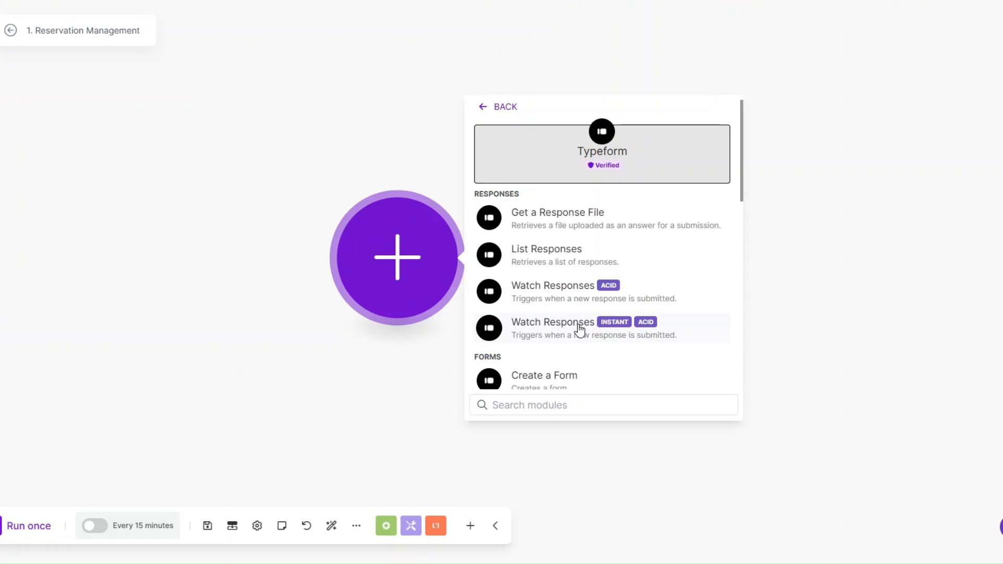
left_click(573, 293)
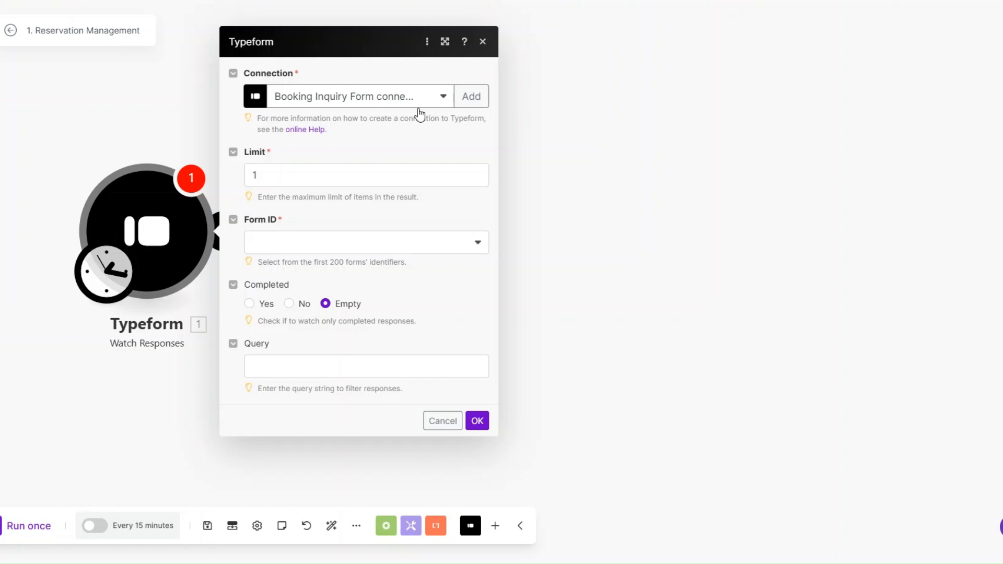
Create a Typeform connection, keeping the default name My Typeform
left_click(471, 96)
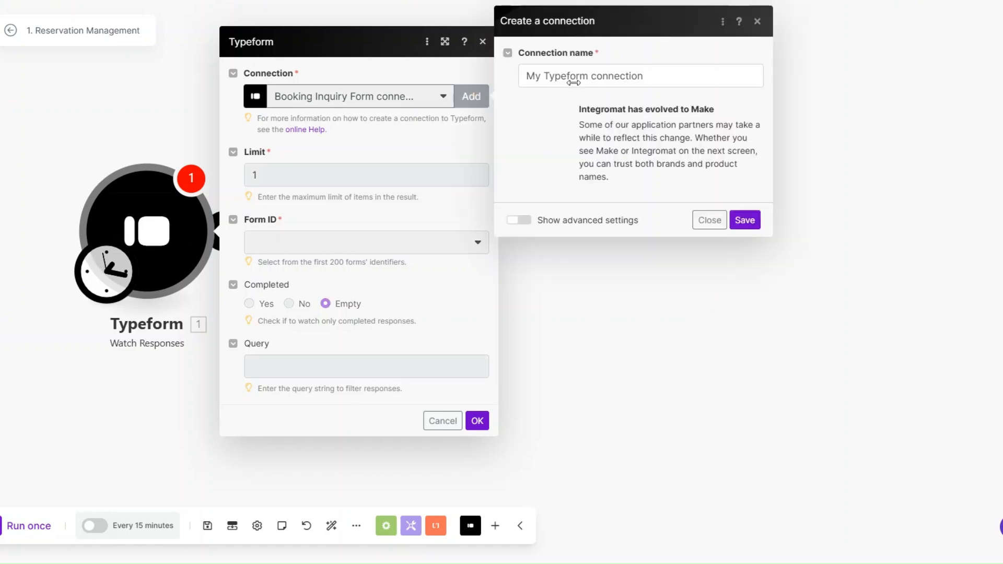
triple_click(660, 76)
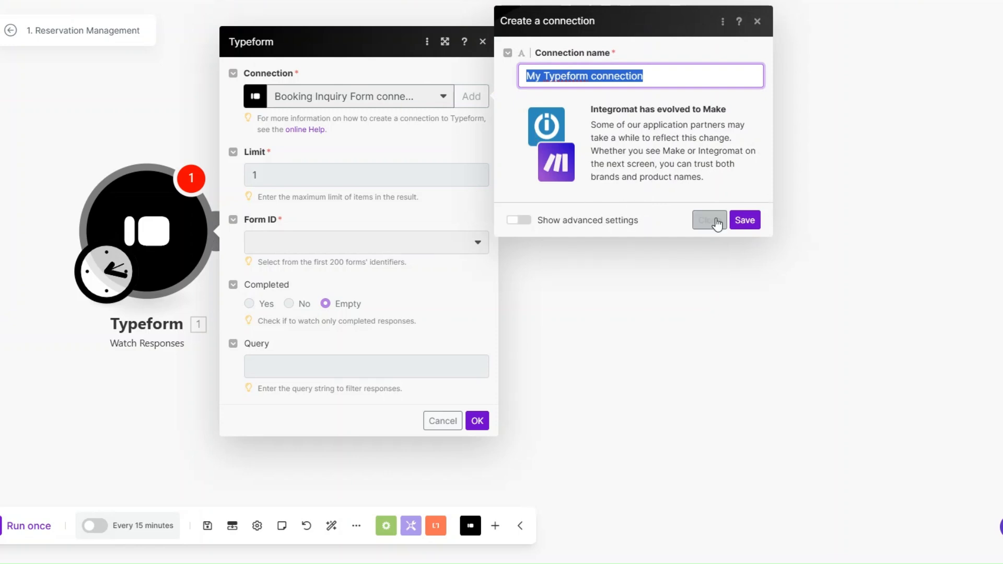
left_click(666, 189)
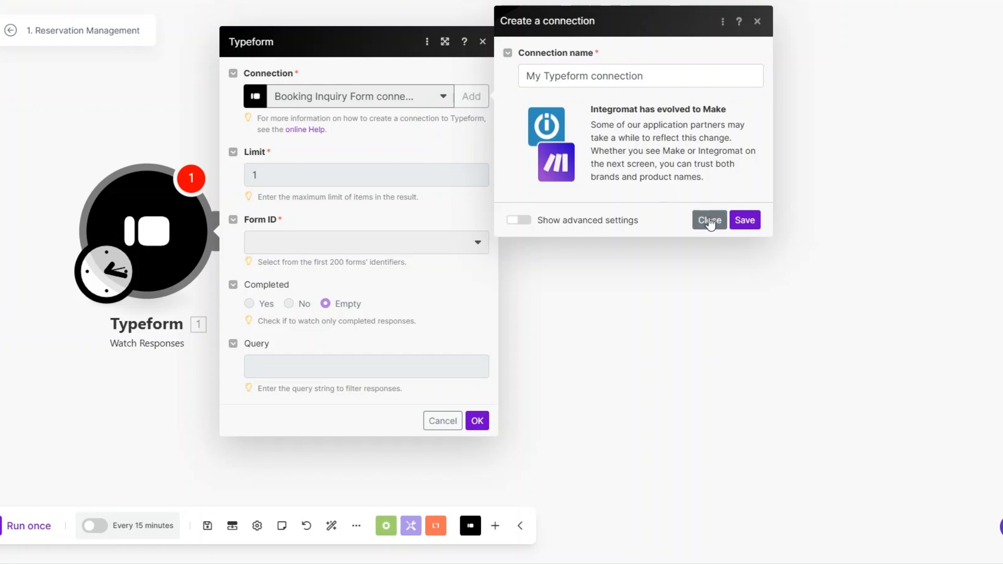
left_click(710, 221)
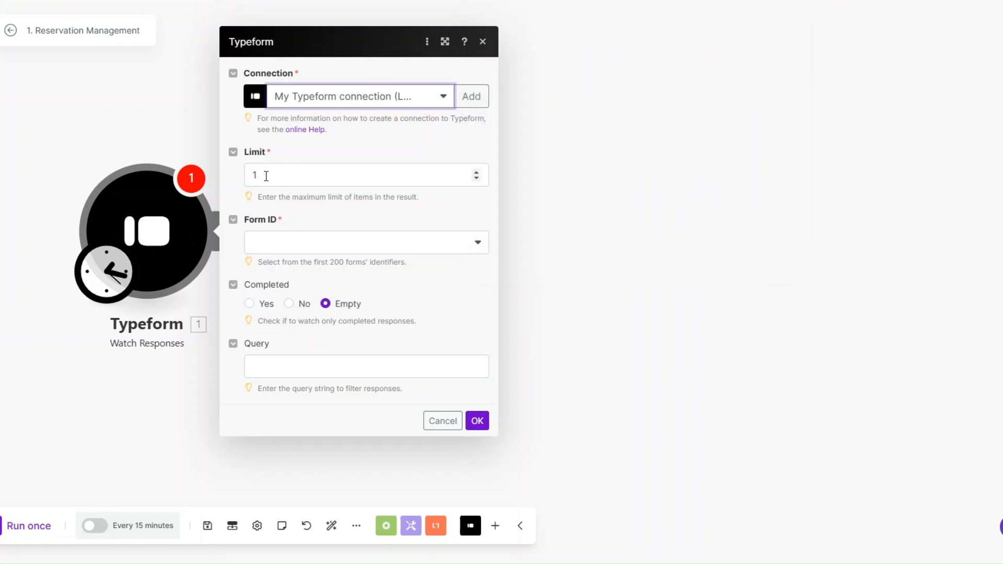
Set the trigger to watch A Restaurant Reservation Form, starting from now on
left_click(291, 250)
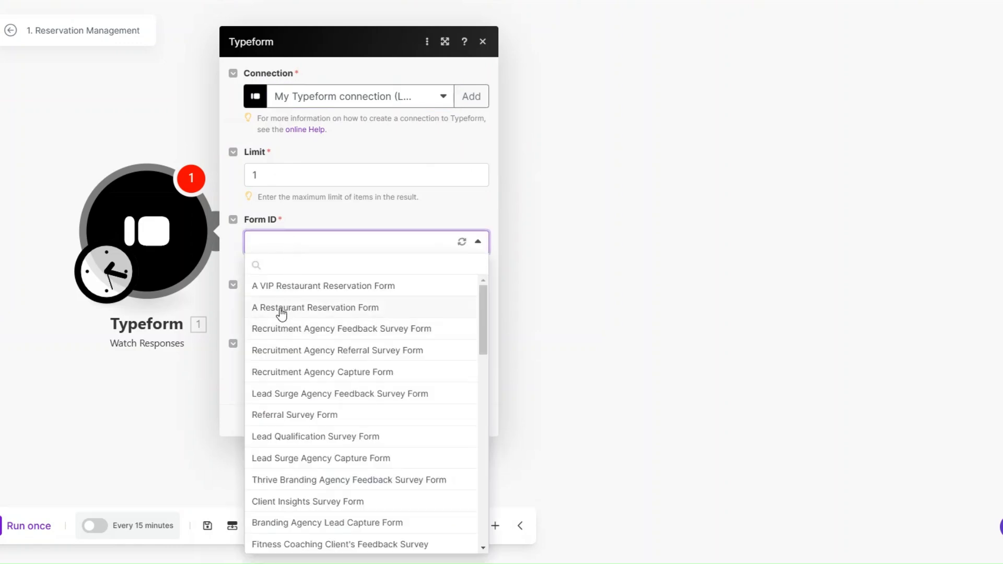
left_click(282, 310)
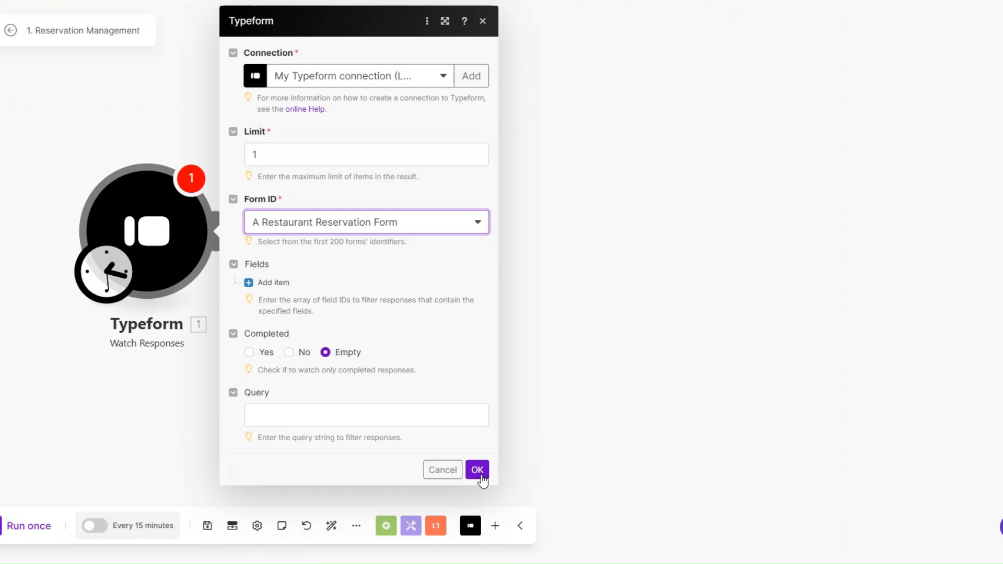
left_click(477, 470)
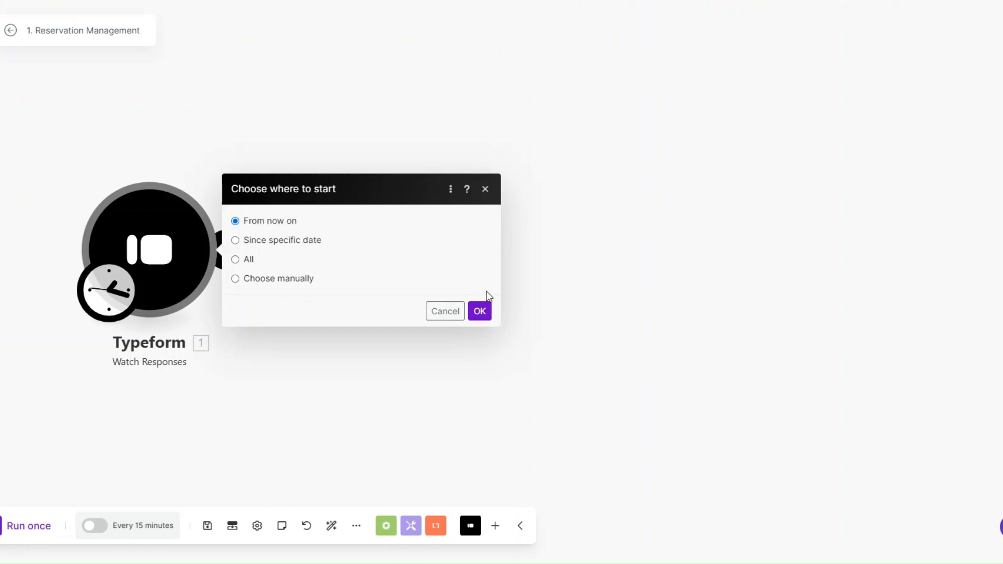
left_click(481, 313)
left_click_drag(168, 264, 210, 257)
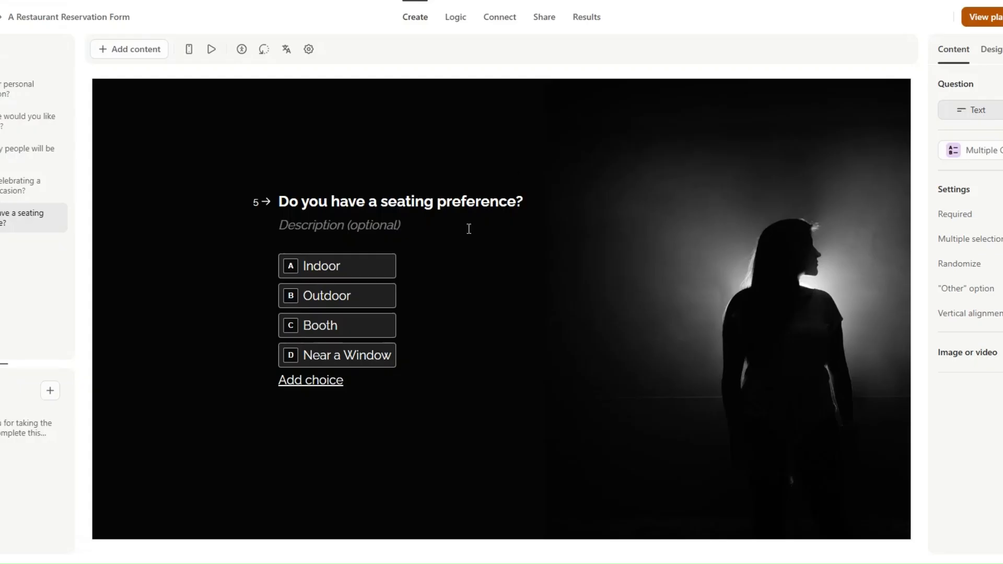
Copy the form's public share link, open the form and enter the personal details
left_click(543, 18)
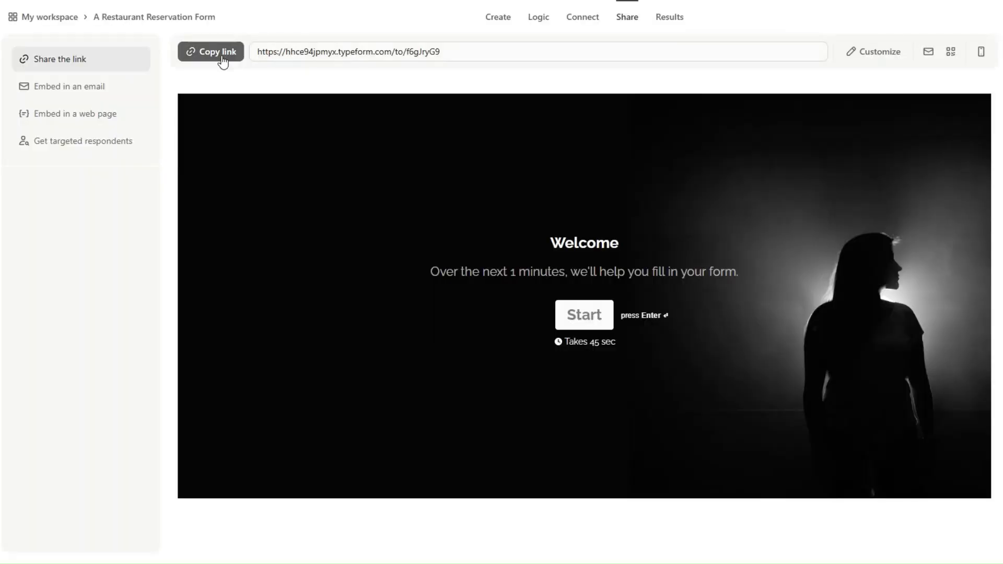
left_click(223, 61)
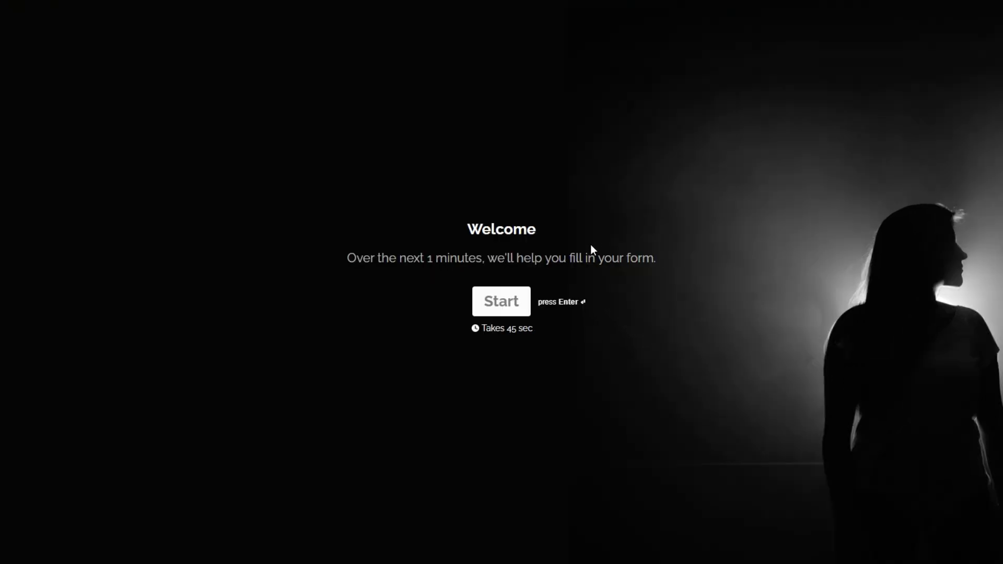
left_click(504, 311)
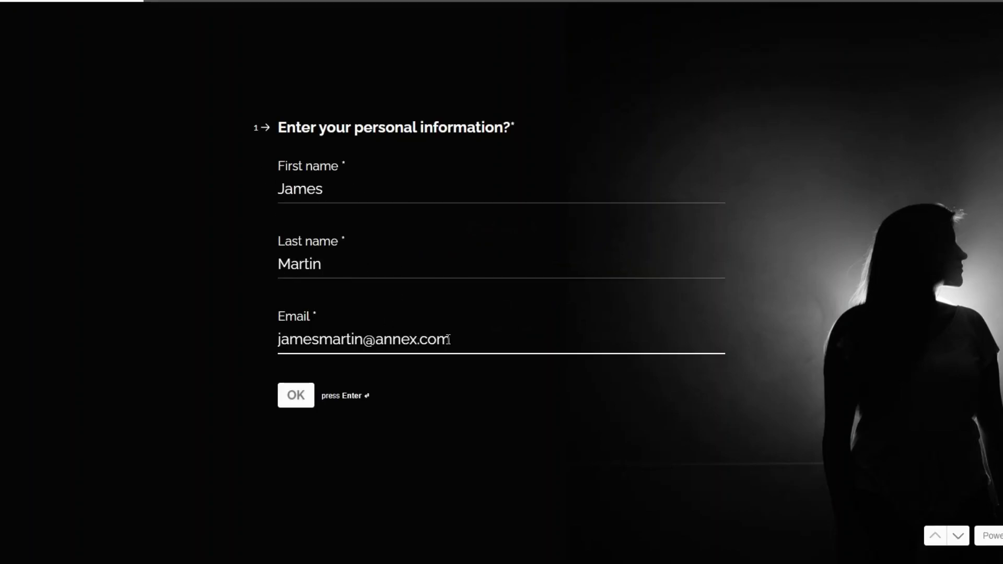
left_click(297, 399)
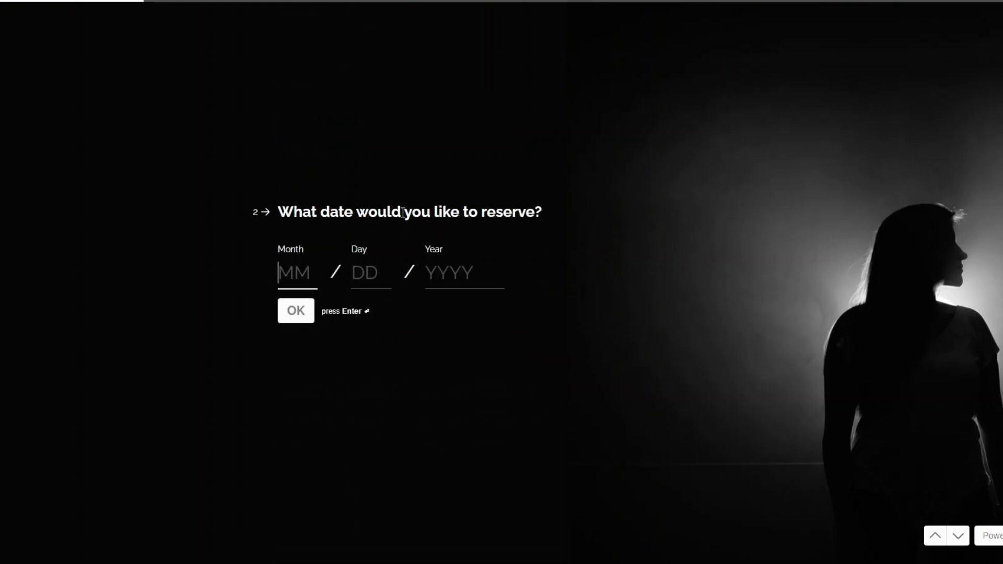
Submit a reservation for 12/21/2024, 7 diners, Anniversary occasion, Outdoor seating
type("12 / 21")
left_click(447, 274)
type("2024")
left_click(304, 318)
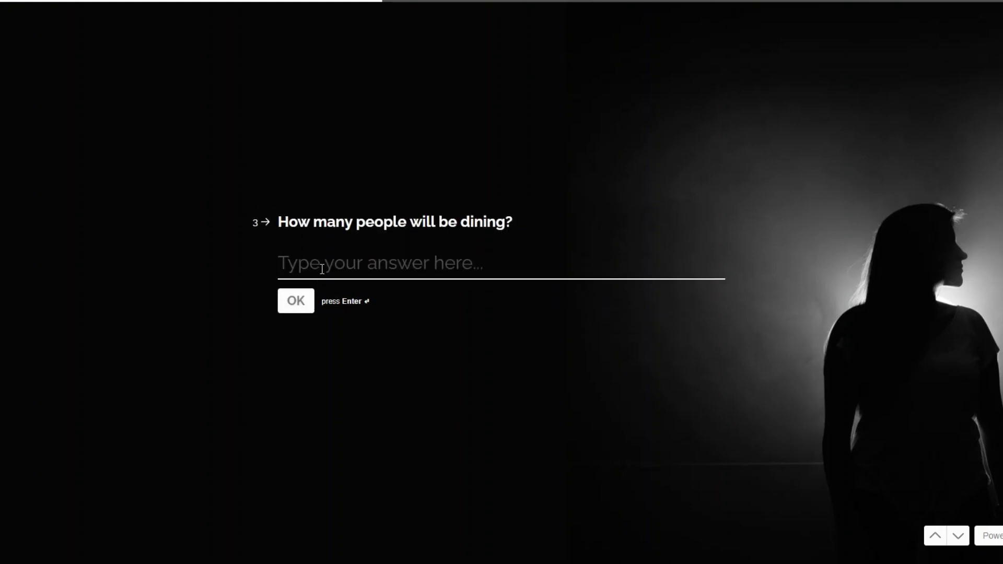
type("7")
left_click(294, 303)
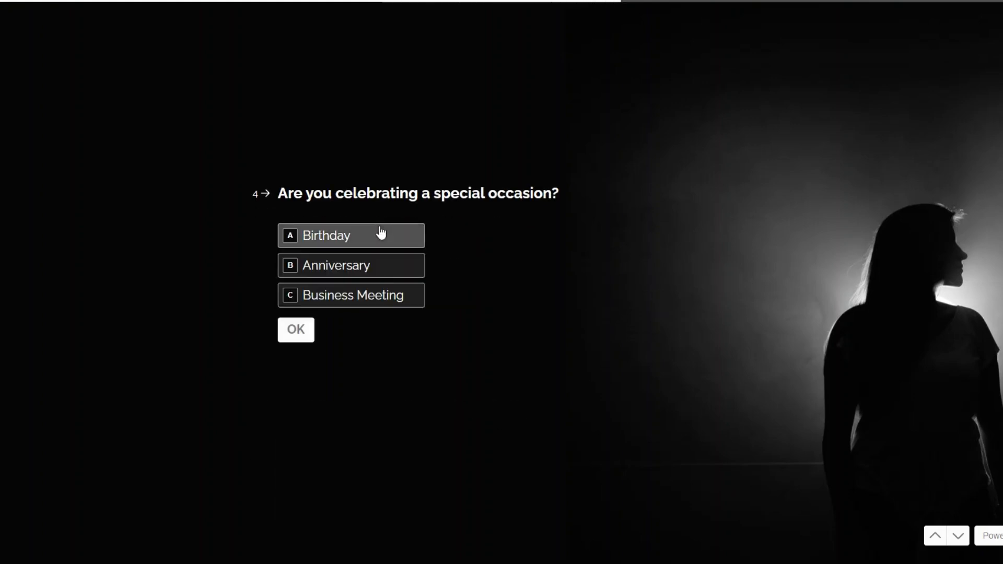
left_click(340, 265)
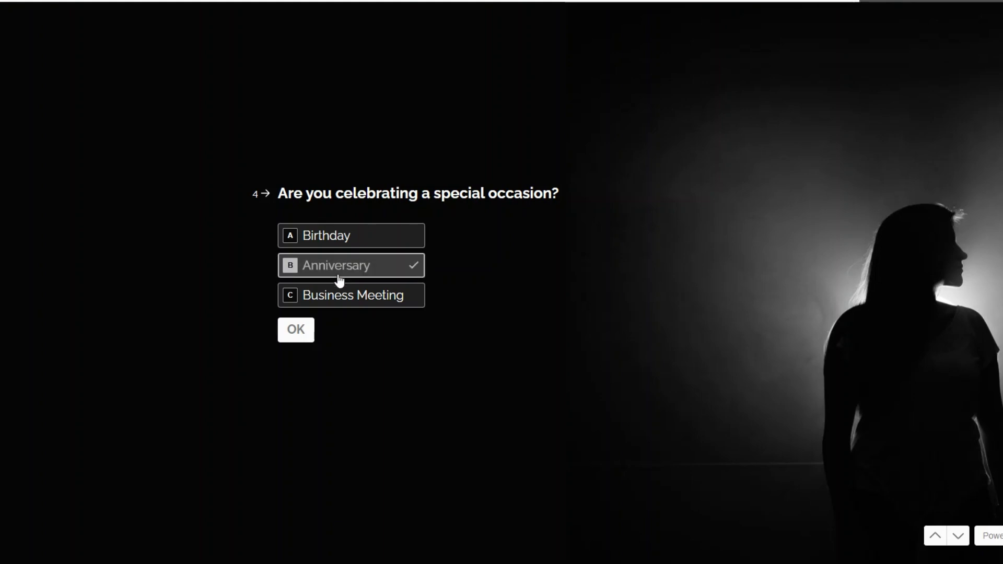
left_click(320, 244)
left_click(306, 335)
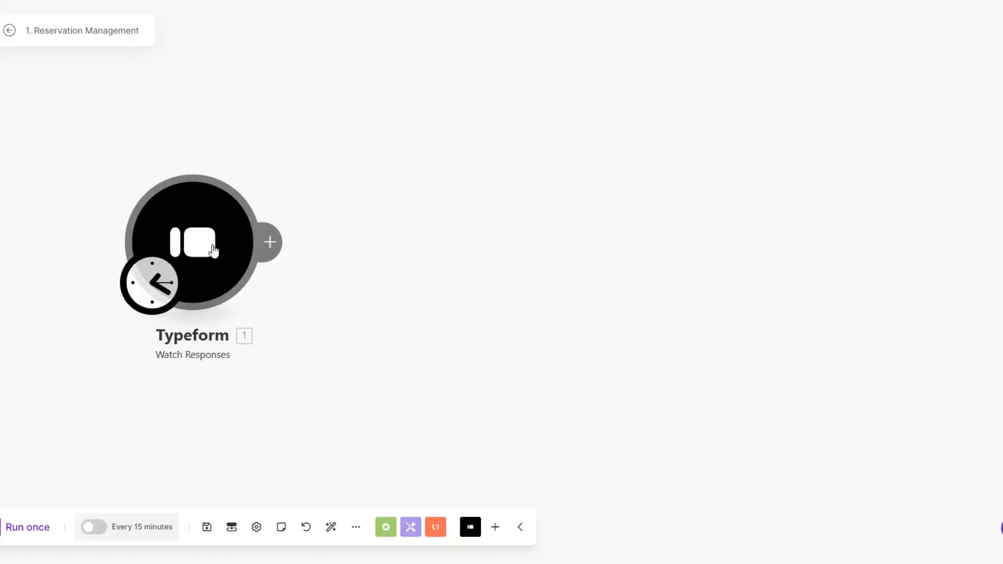
Run the Typeform trigger once and inspect the captured email and reservation date answers
right_click(212, 246)
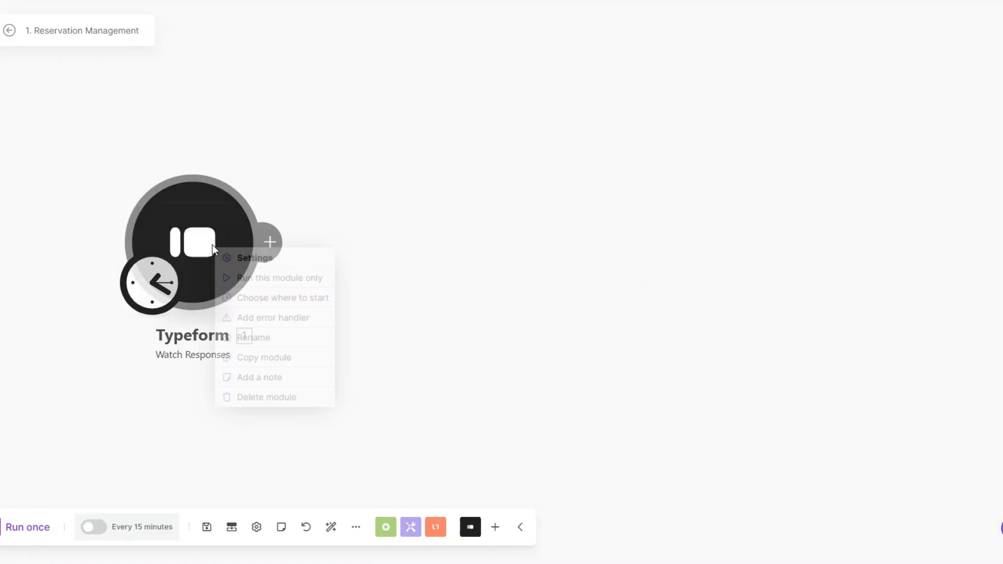
left_click(249, 278)
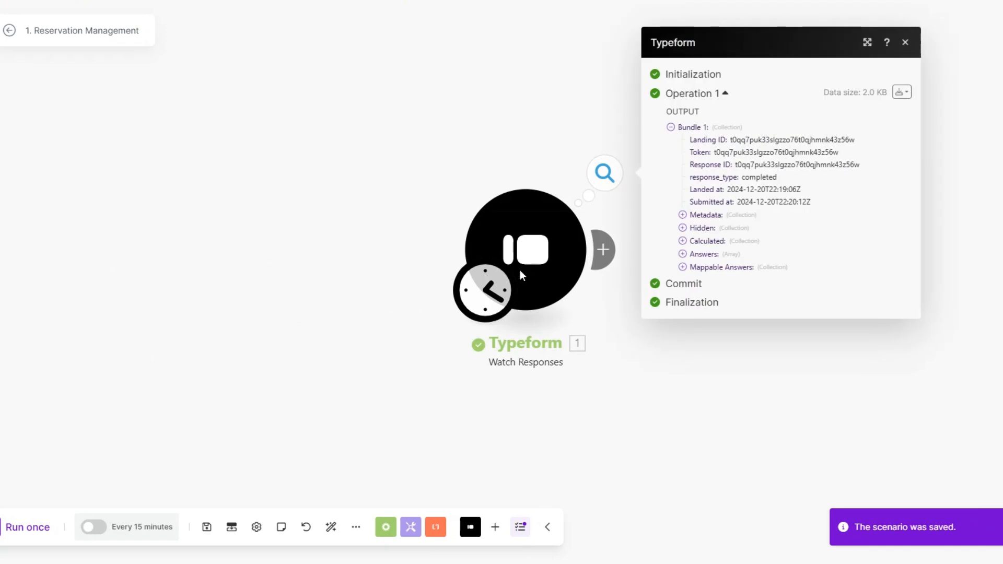
left_click(424, 266)
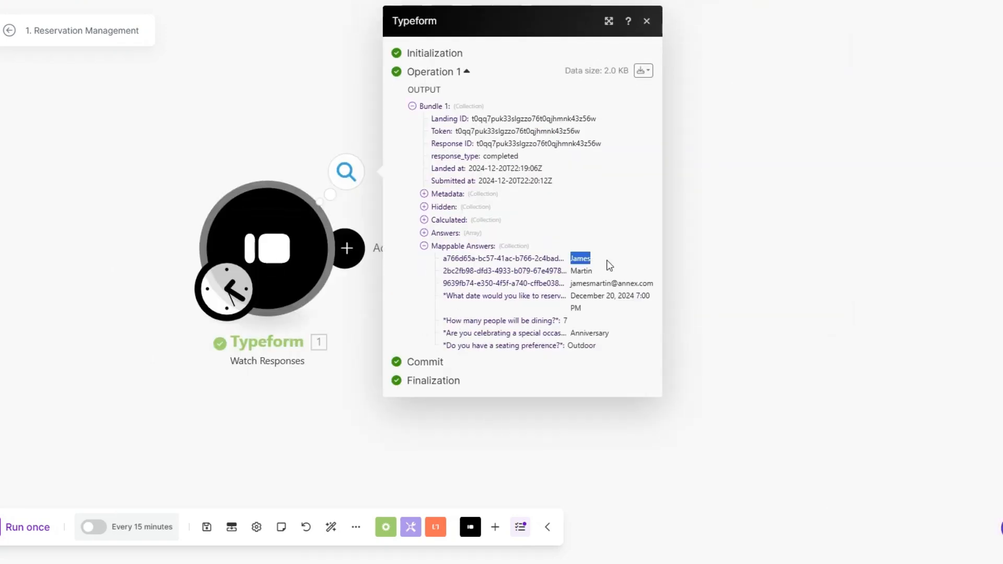
left_click_drag(571, 283, 643, 283)
left_click_drag(571, 295, 620, 338)
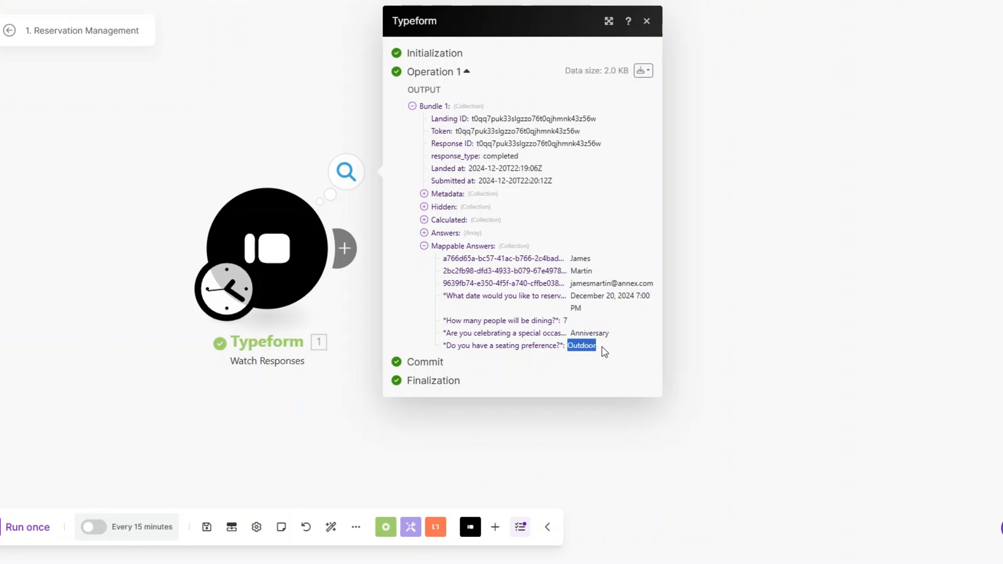
left_click(690, 340)
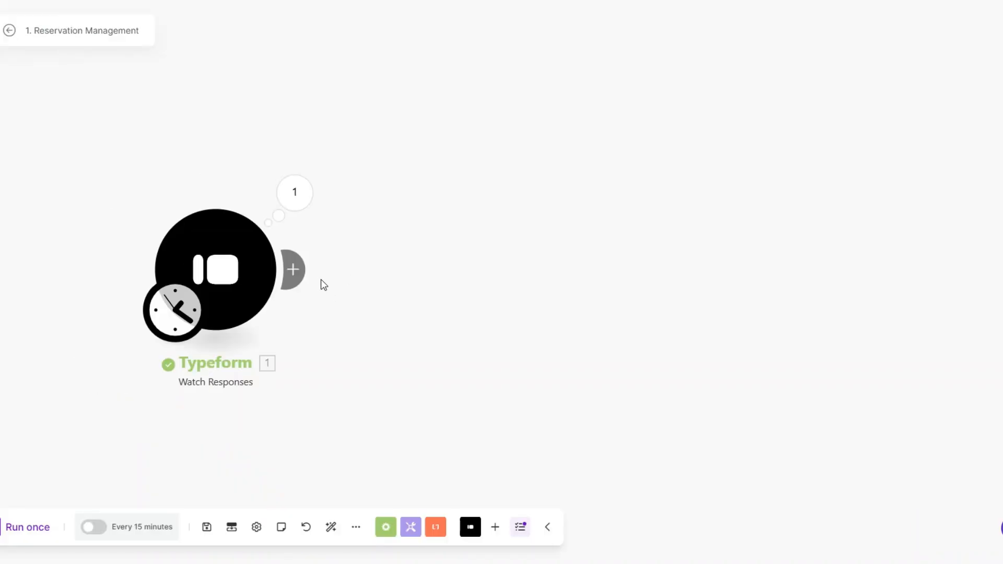
Add a Tools Sleep delay module after the Typeform trigger
left_click(293, 268)
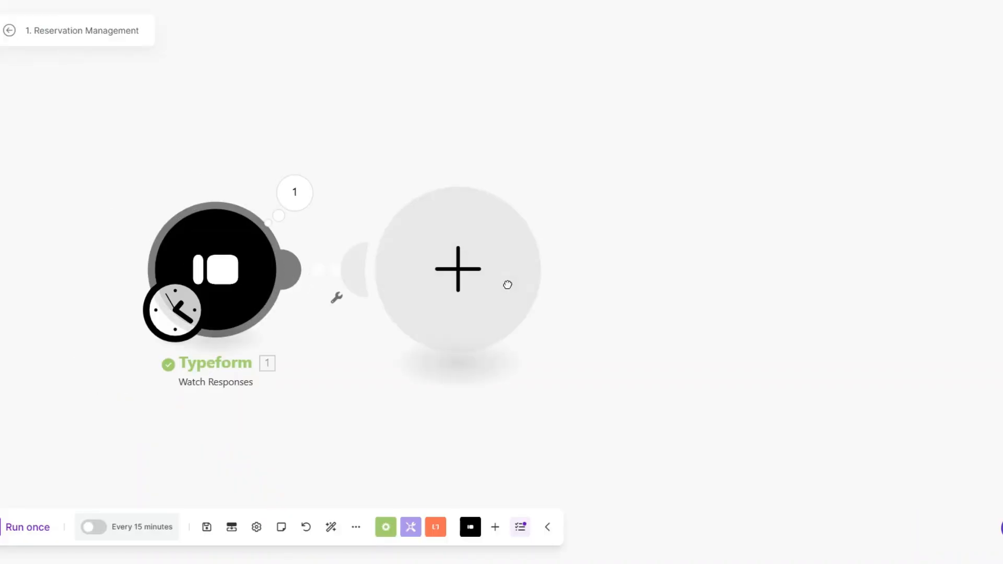
scroll(581, 297, "down", 4)
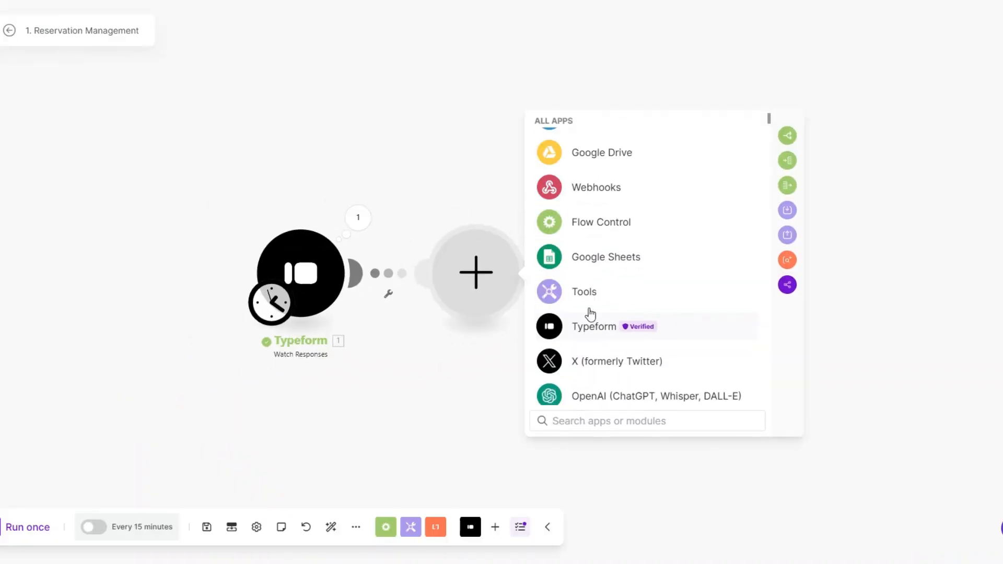
left_click(585, 293)
left_click(599, 361)
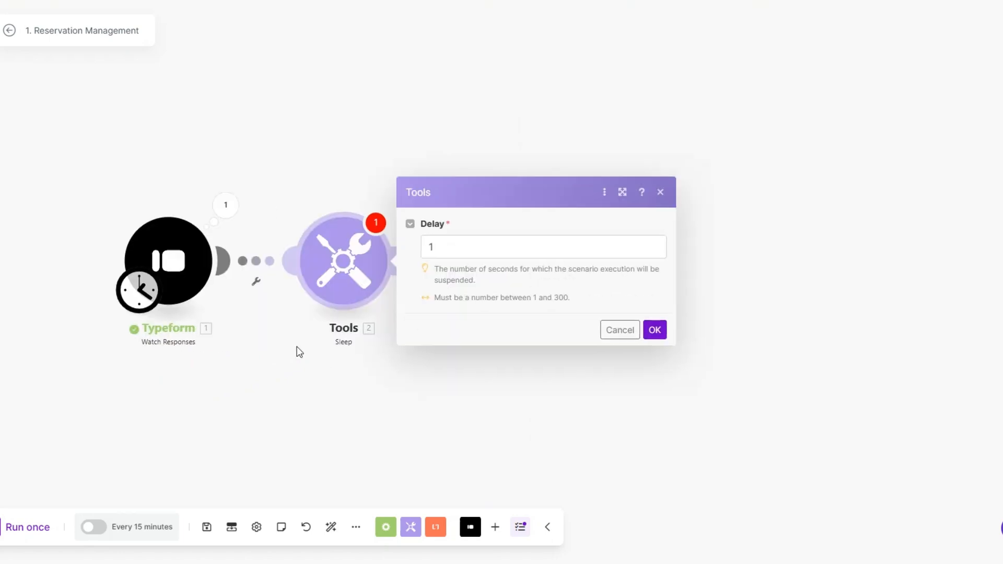
left_click_drag(377, 232, 358, 236)
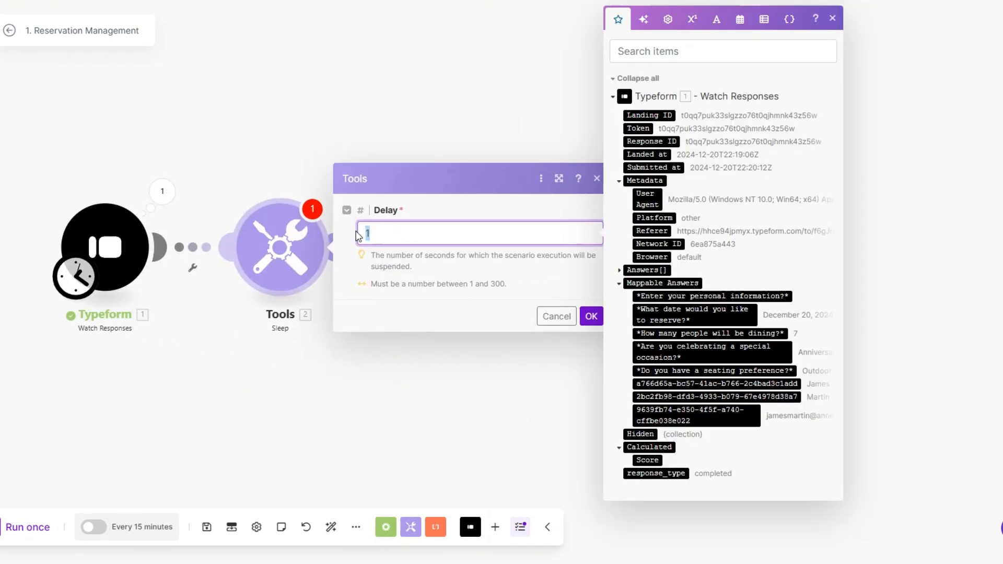
left_click(585, 316)
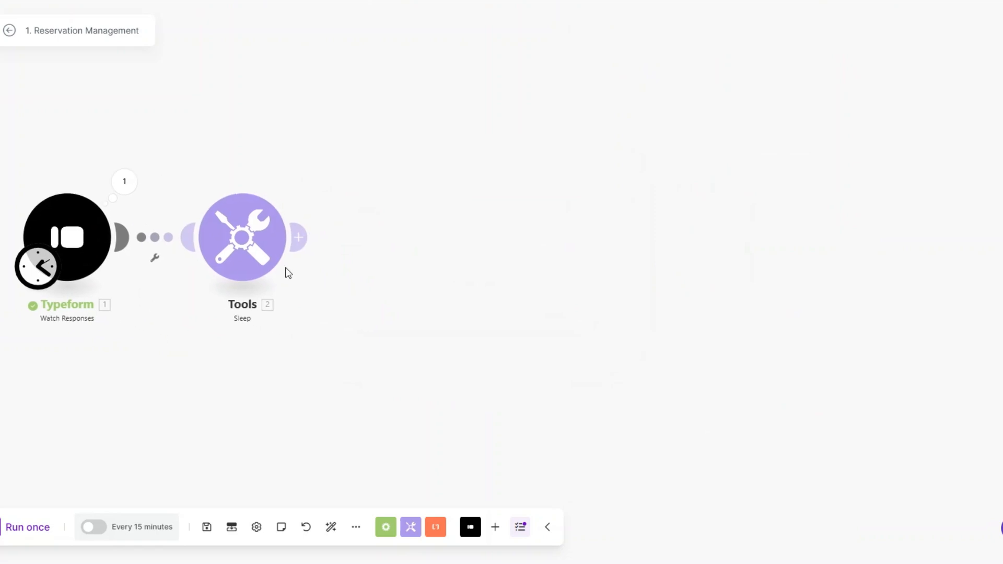
Add a Monday Create an Item module and begin a new Monday connection
left_click(298, 237)
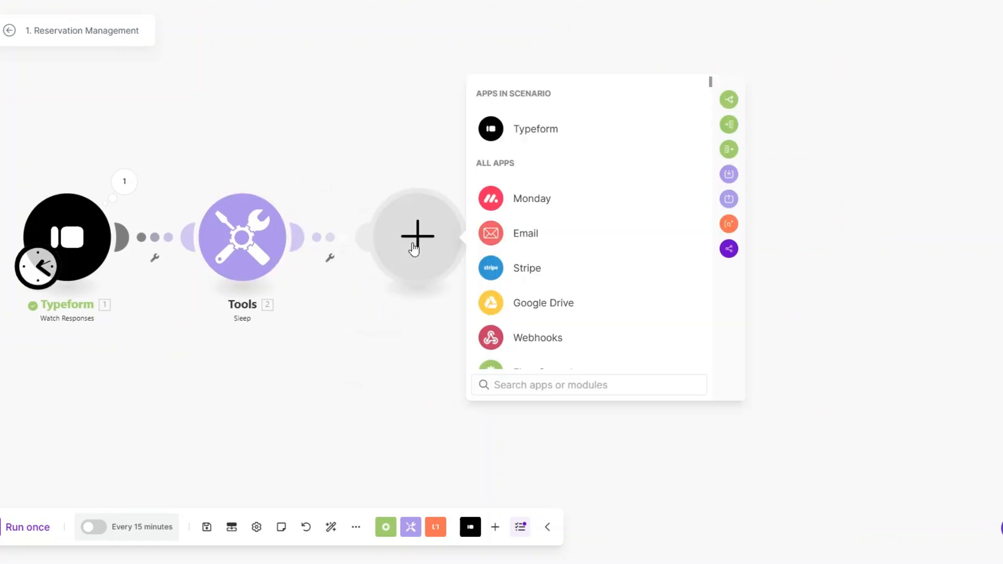
left_click(529, 209)
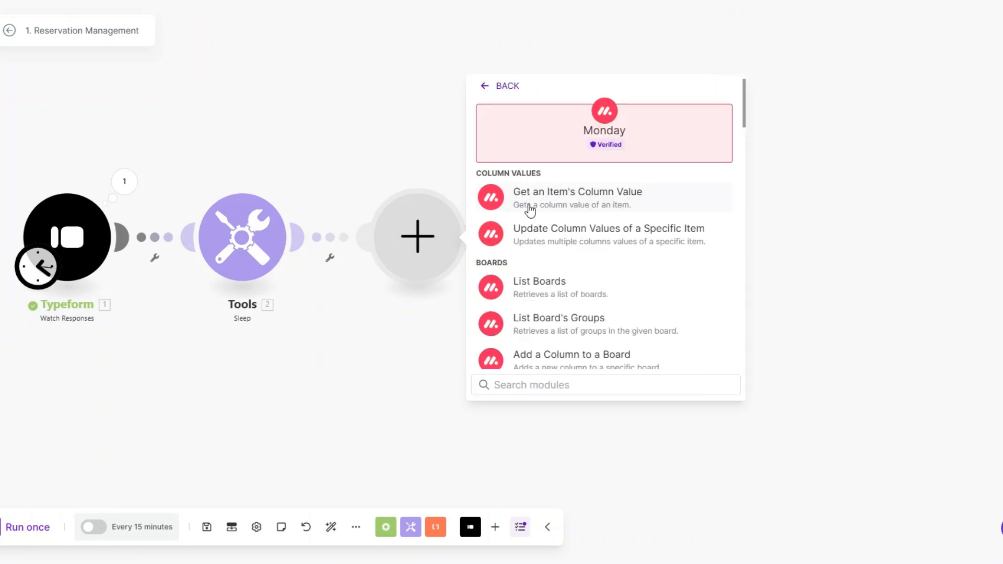
type("create")
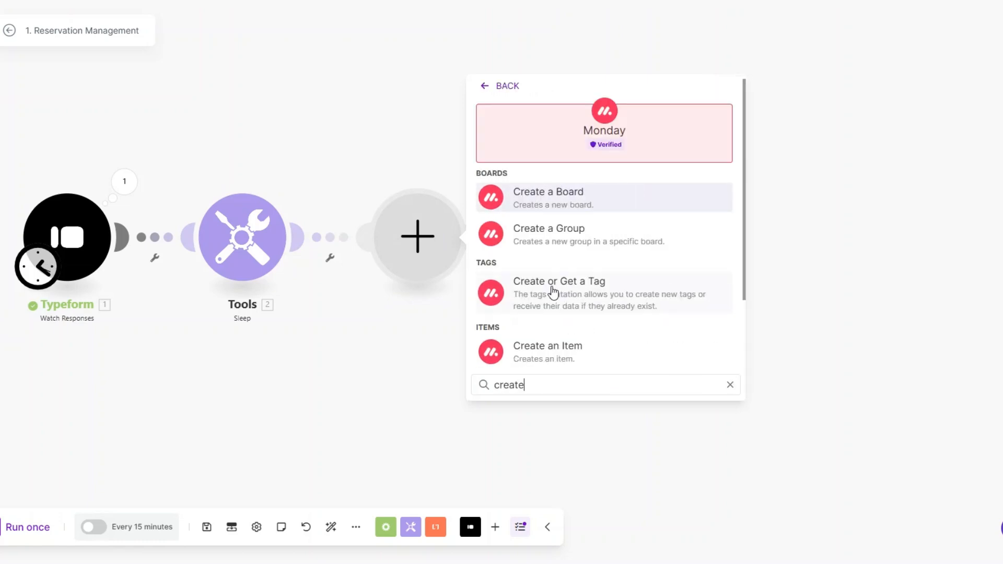
left_click(553, 354)
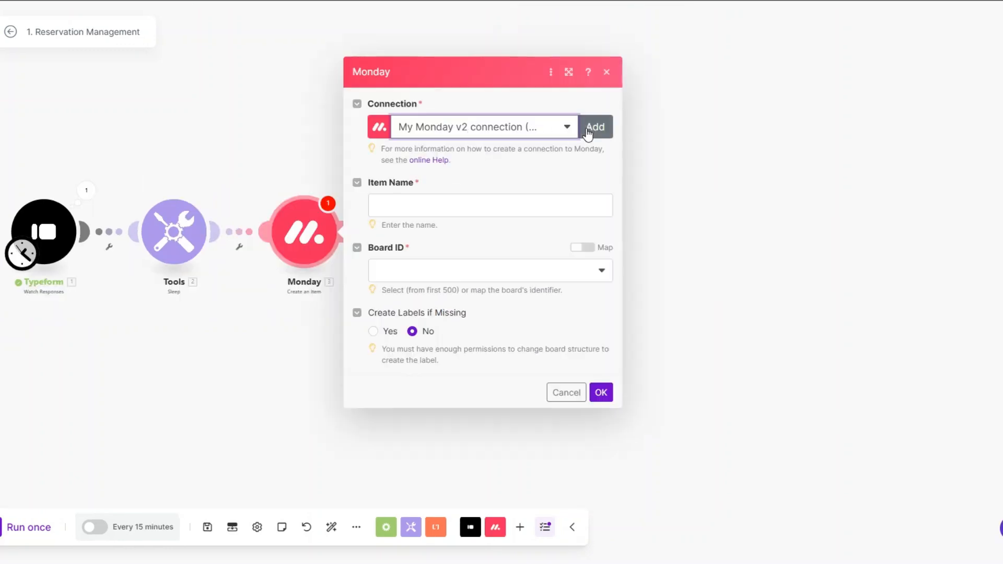
left_click(591, 128)
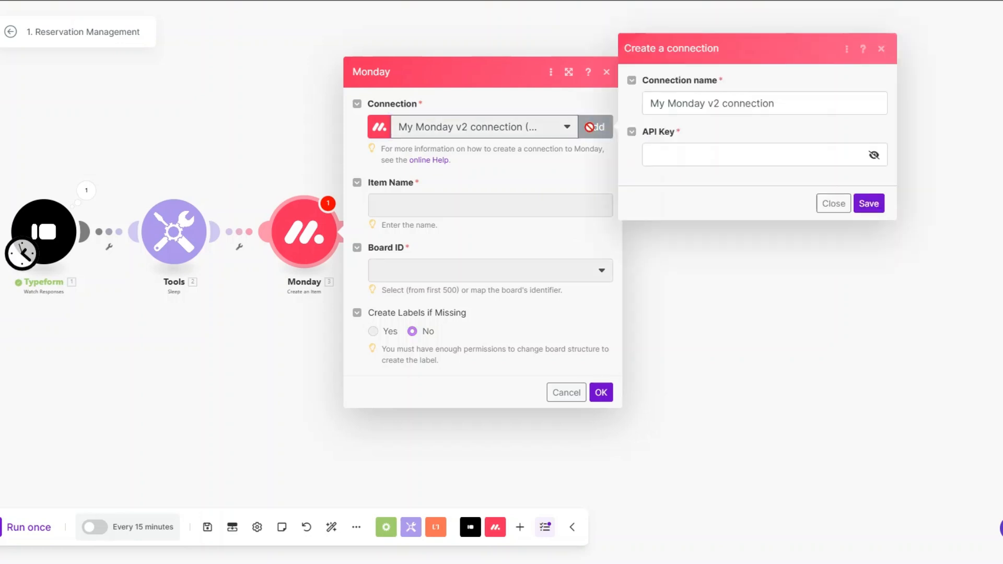
left_click_drag(846, 109, 646, 104)
left_click(664, 153)
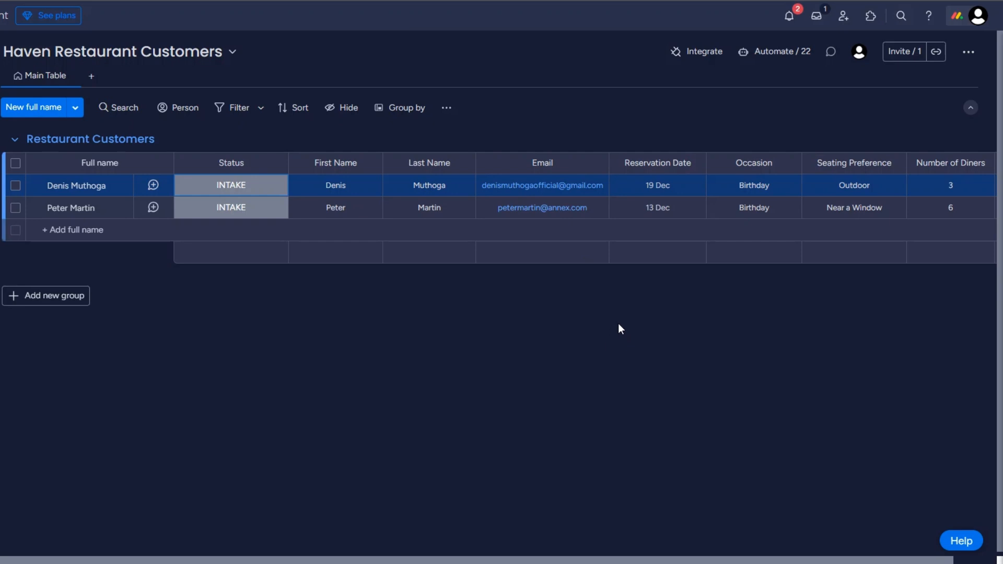
Copy the Personal API Token from monday.com's Administration > Connections > API page
left_click(976, 15)
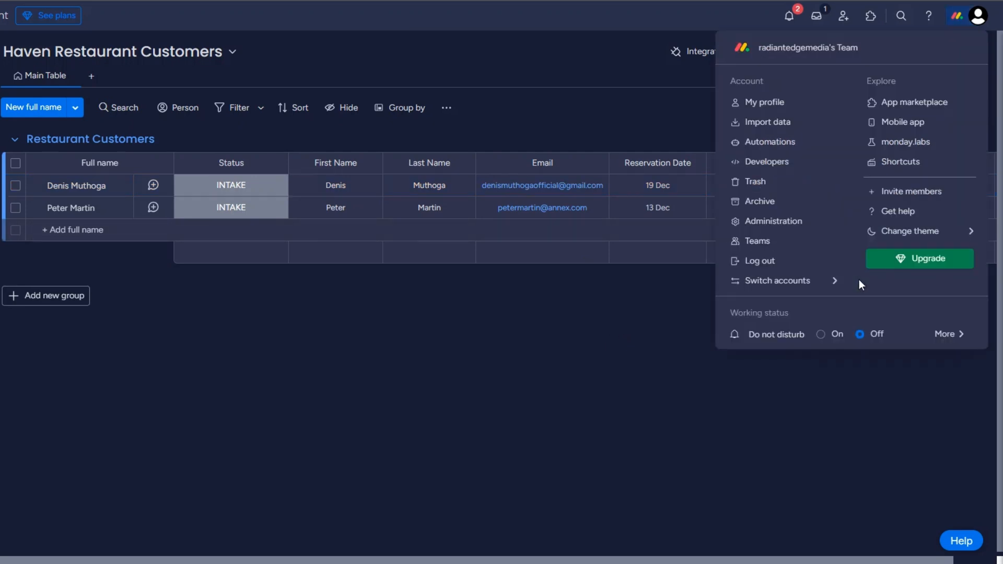
left_click(760, 222)
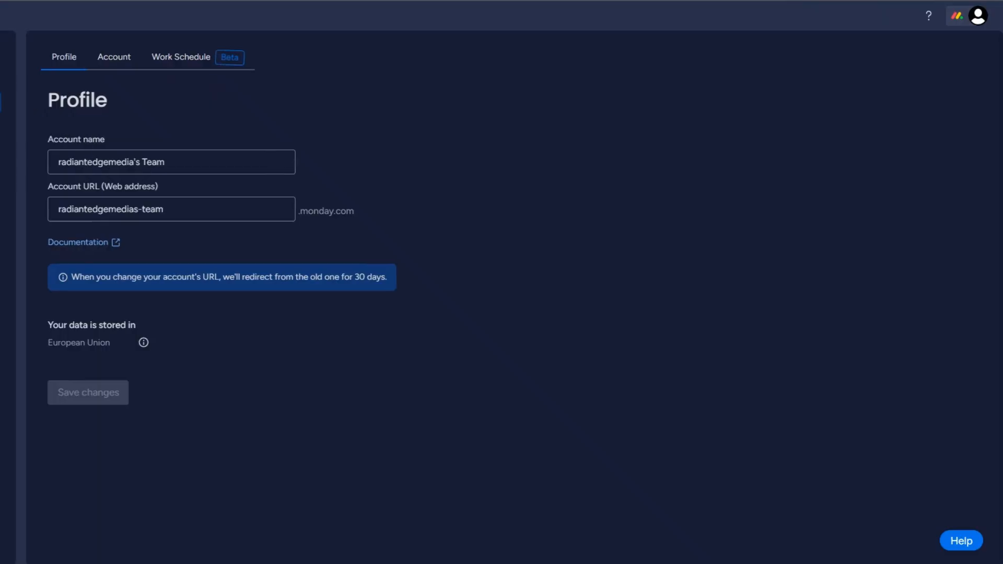
left_click(7, 180)
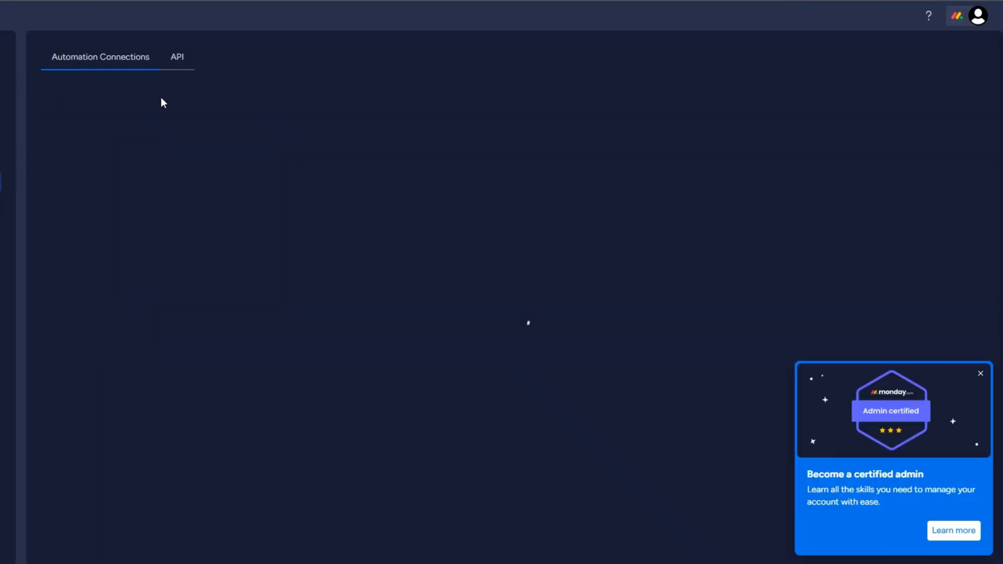
left_click(176, 58)
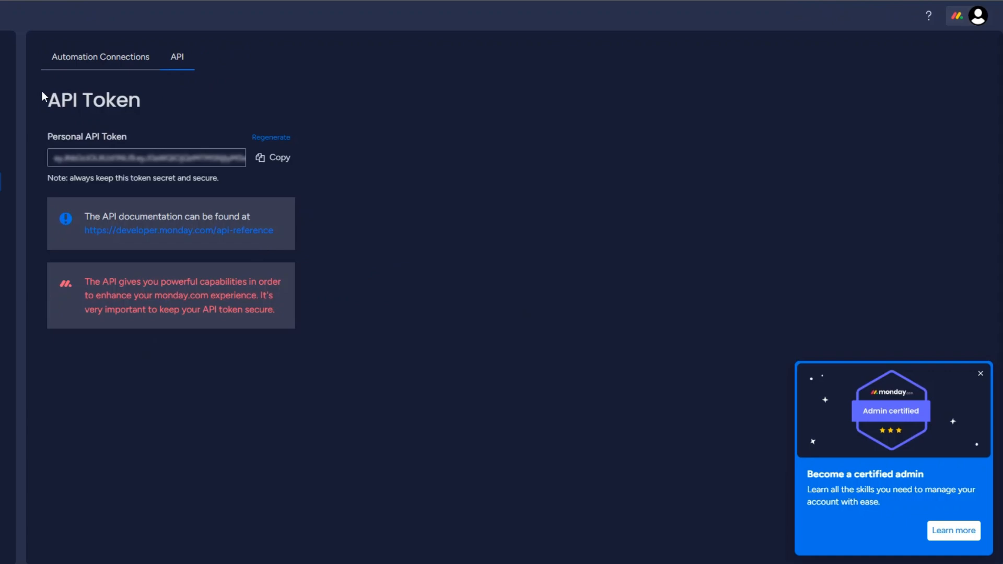
left_click_drag(44, 97, 152, 97)
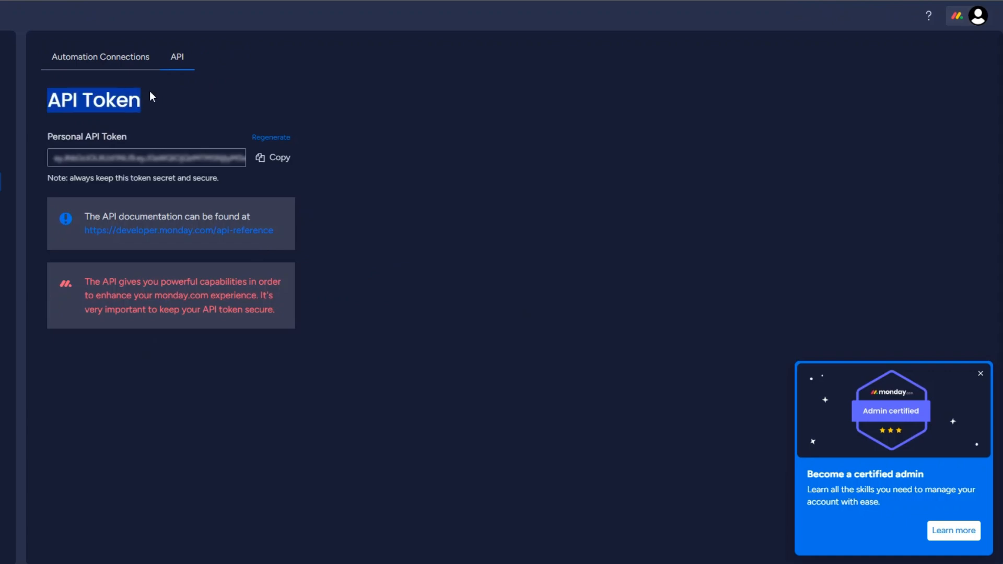
left_click(282, 170)
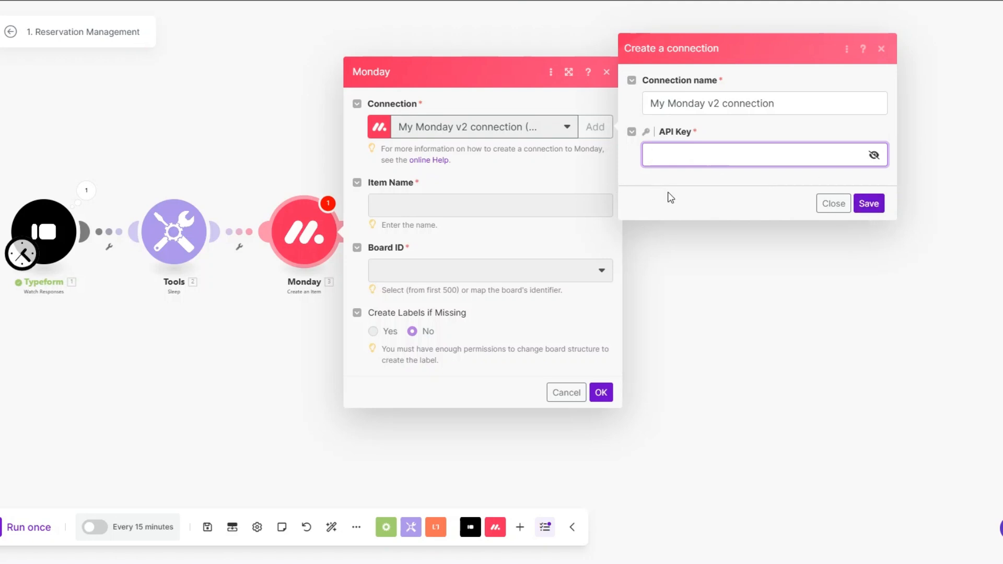
Map the first-name and last-name answers into the Item Name field
left_click(833, 205)
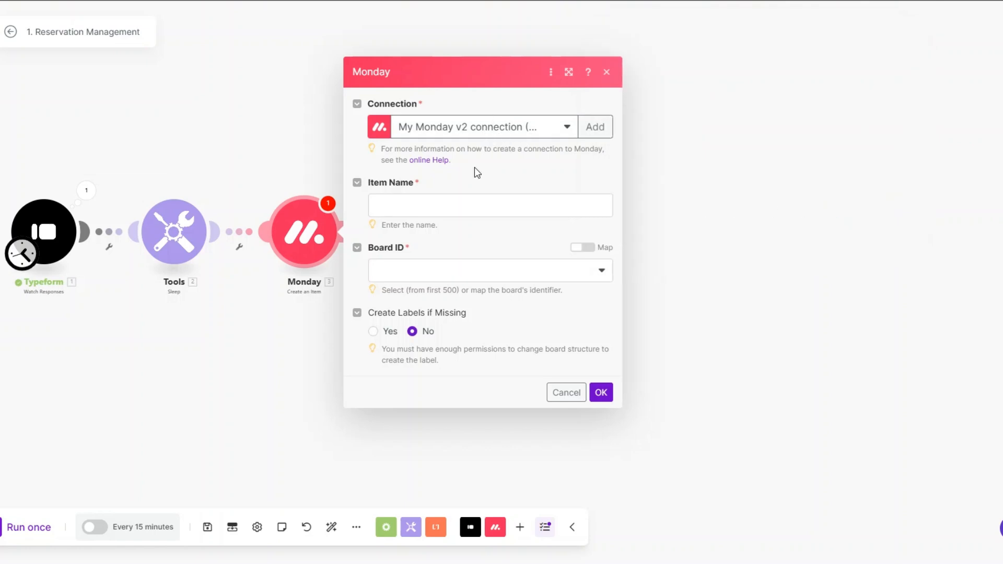
left_click(462, 205)
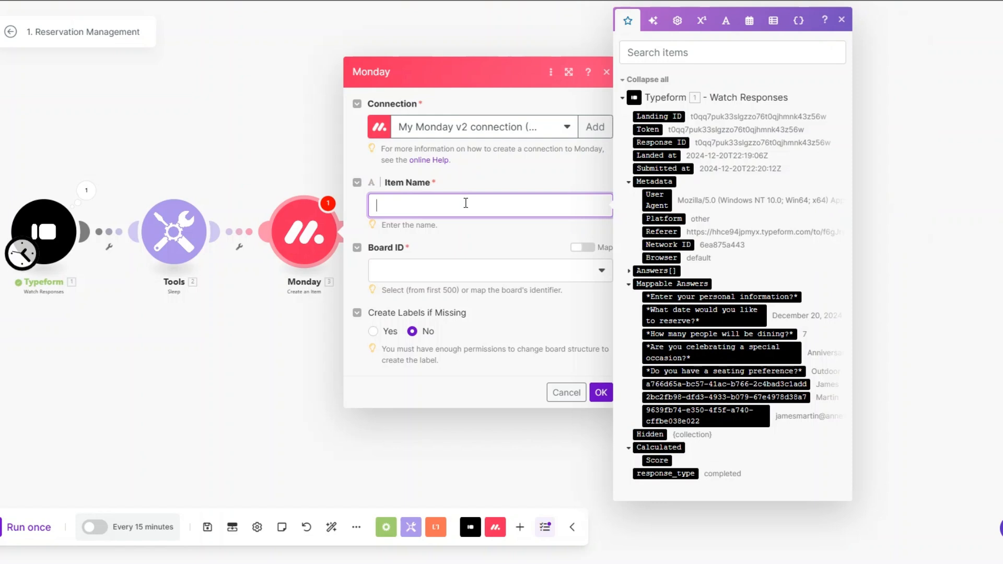
left_click(695, 383)
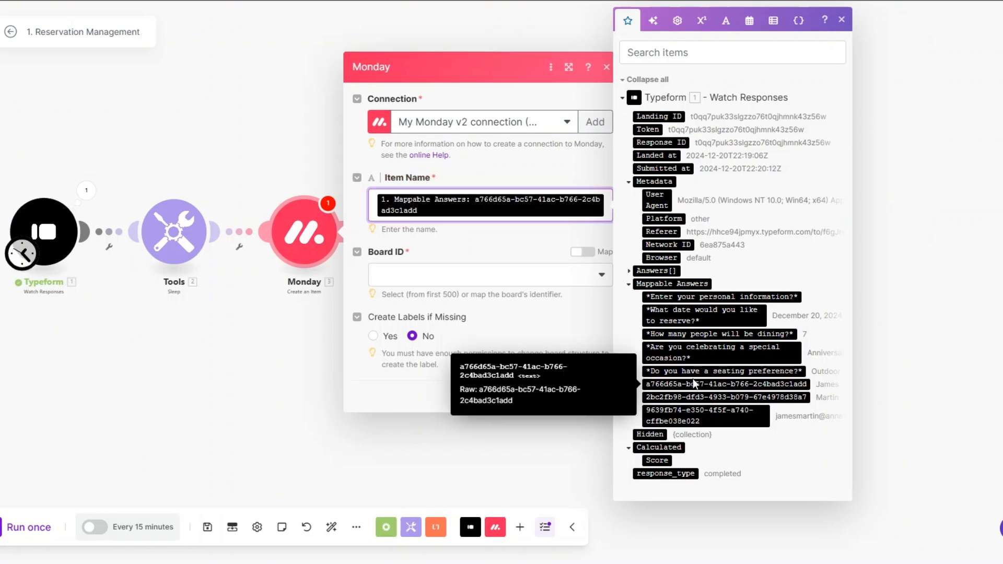
left_click(725, 397)
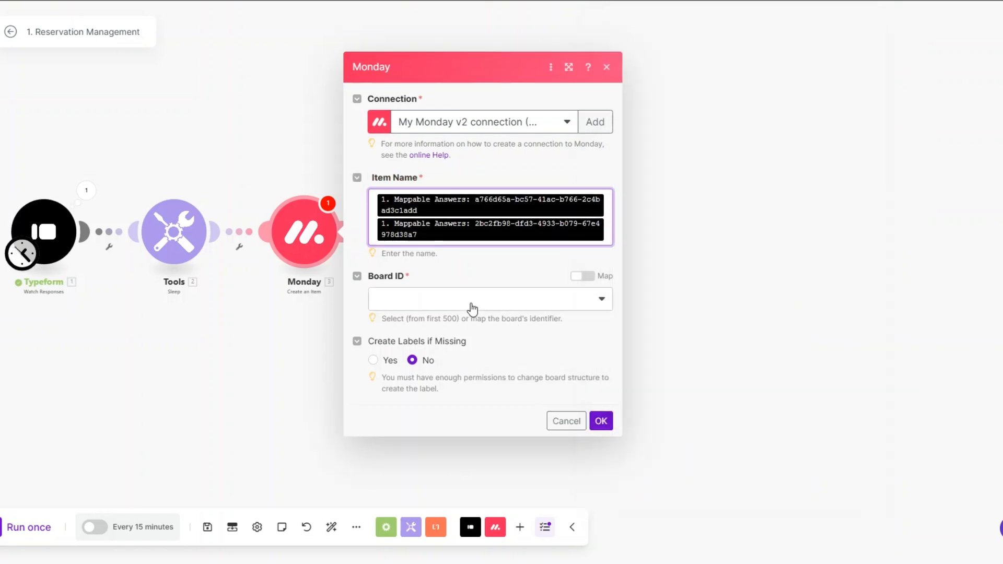
Target the Haven Restaurant Customers board and its Restaurant Customers group
left_click(473, 308)
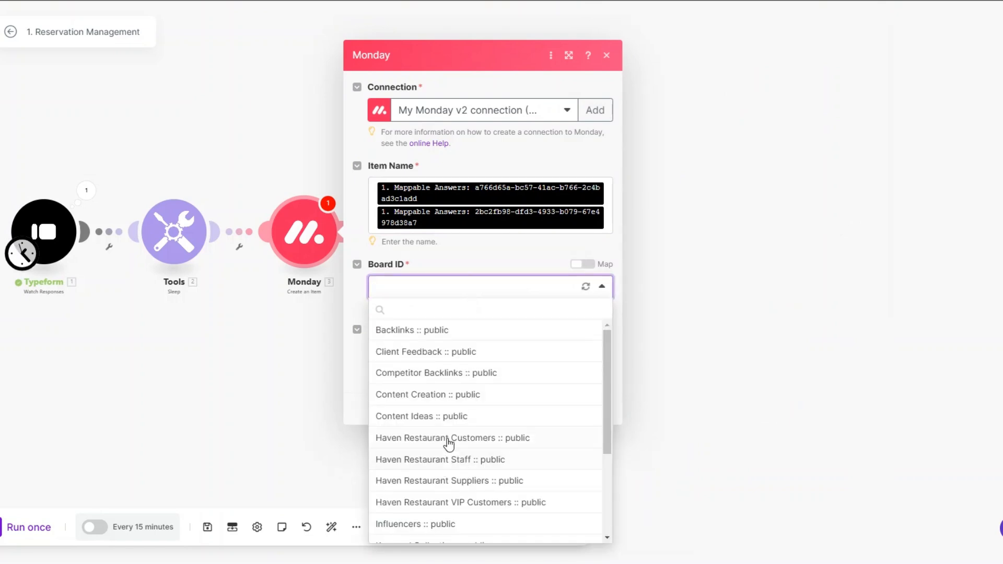
left_click(447, 440)
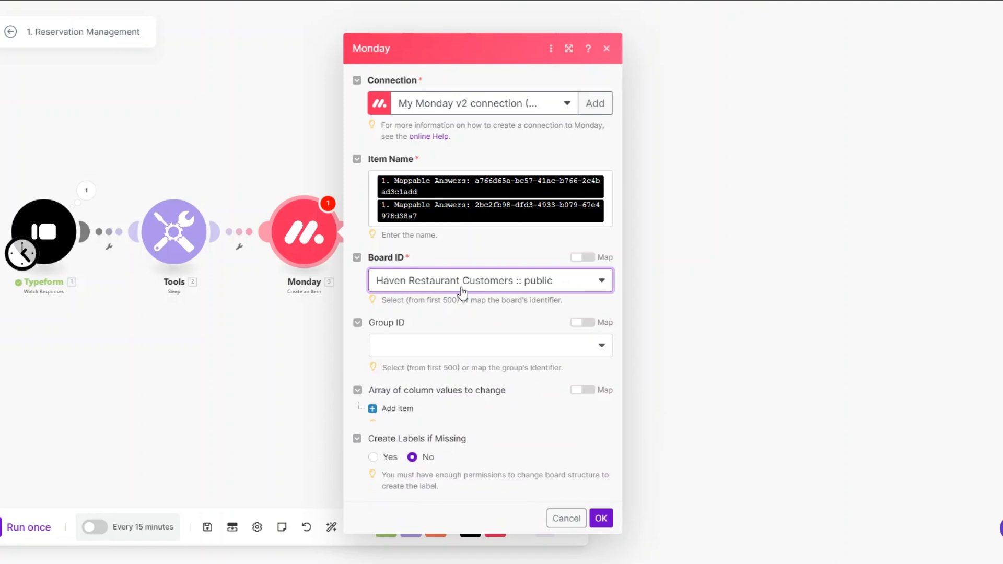
left_click(447, 324)
left_click(440, 363)
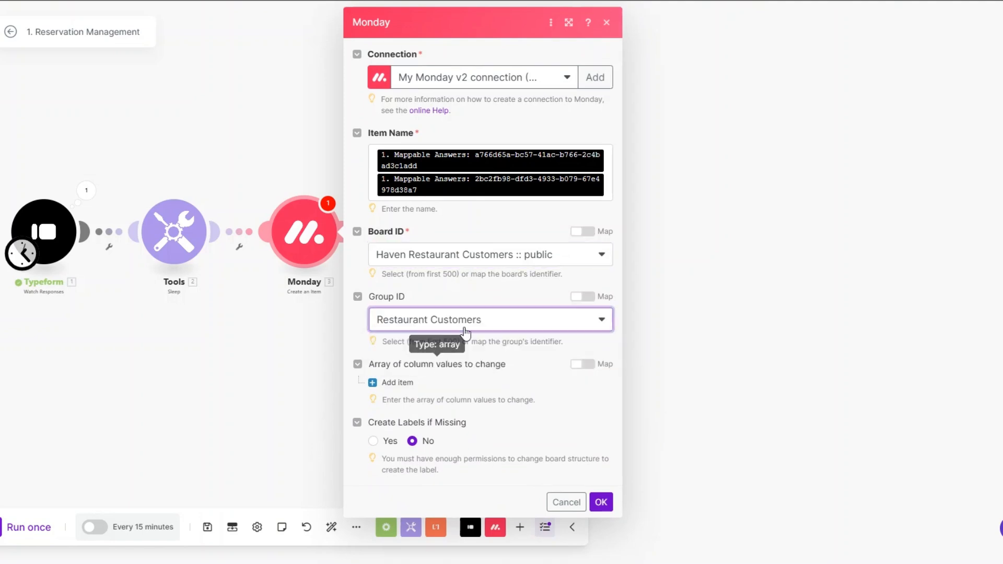
left_click(412, 391)
Map the respondent's email answer into the Email column and its Text value
scroll(477, 379, "down", 1)
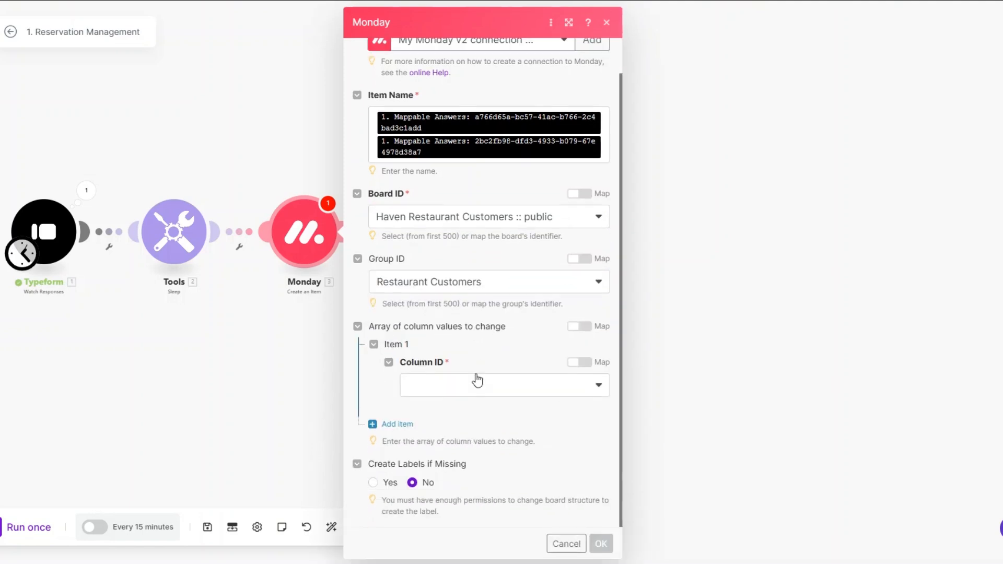
scroll(476, 379, "down", 1)
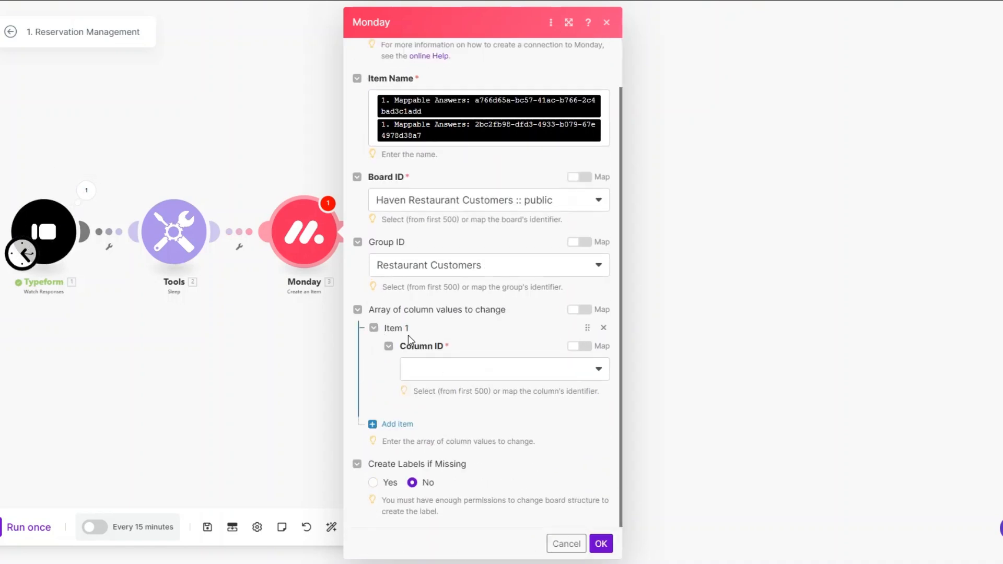
left_click(439, 369)
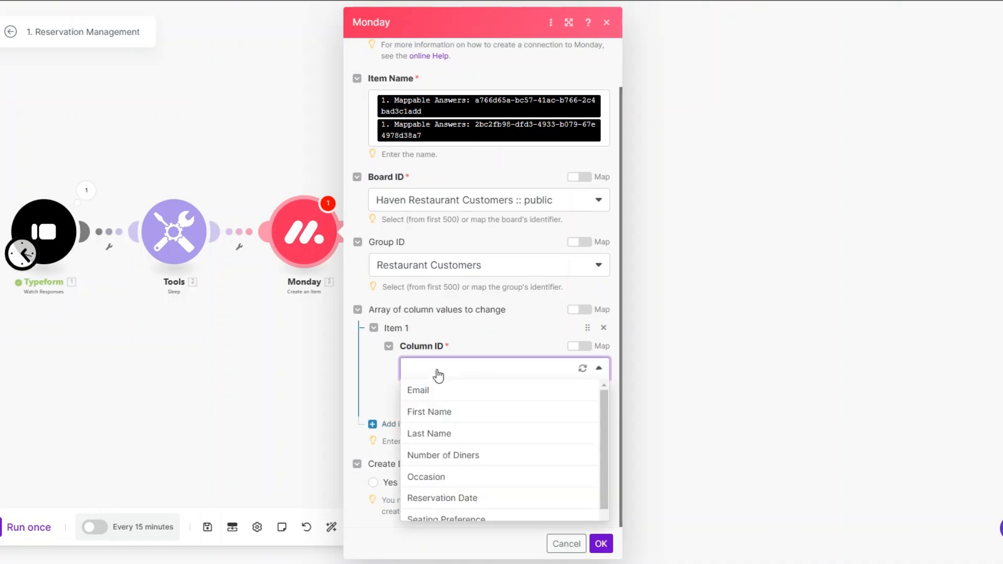
left_click(437, 392)
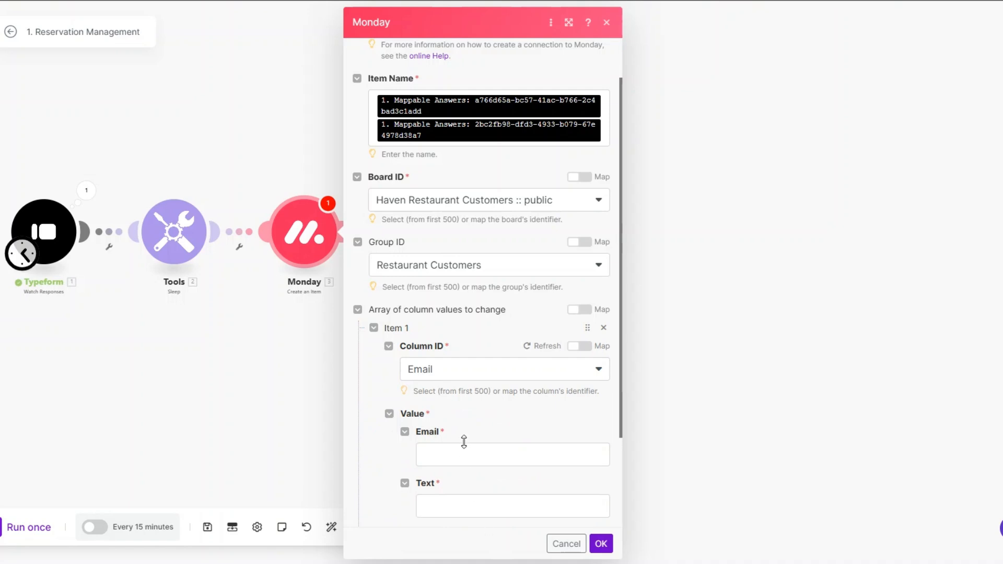
scroll(463, 442, "down", 3)
left_click(456, 337)
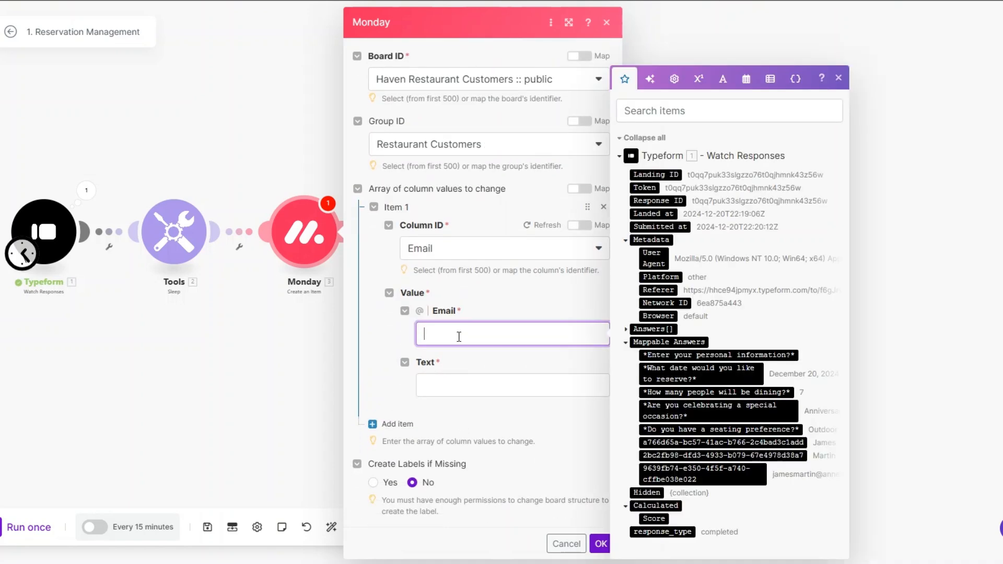
left_click(736, 478)
left_click(499, 395)
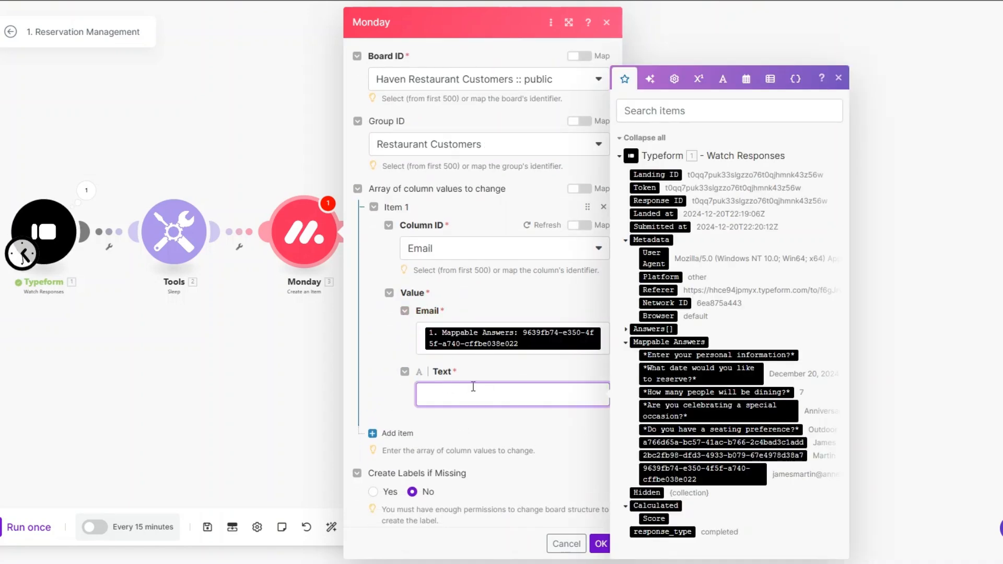
left_click(748, 474)
scroll(413, 431, "down", 1)
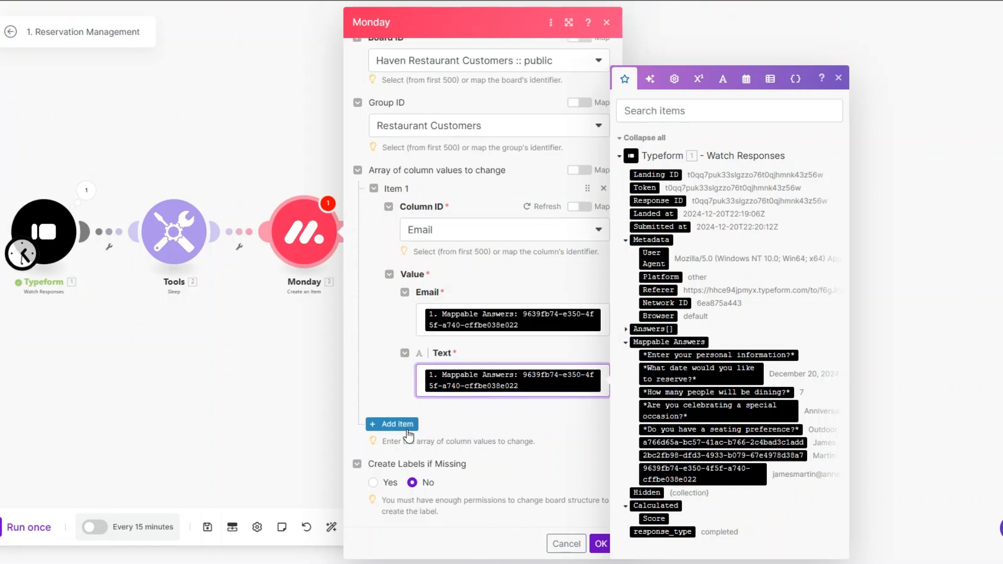
Map the first-name answer into the First Name column
left_click(397, 424)
scroll(500, 347, "down", 2)
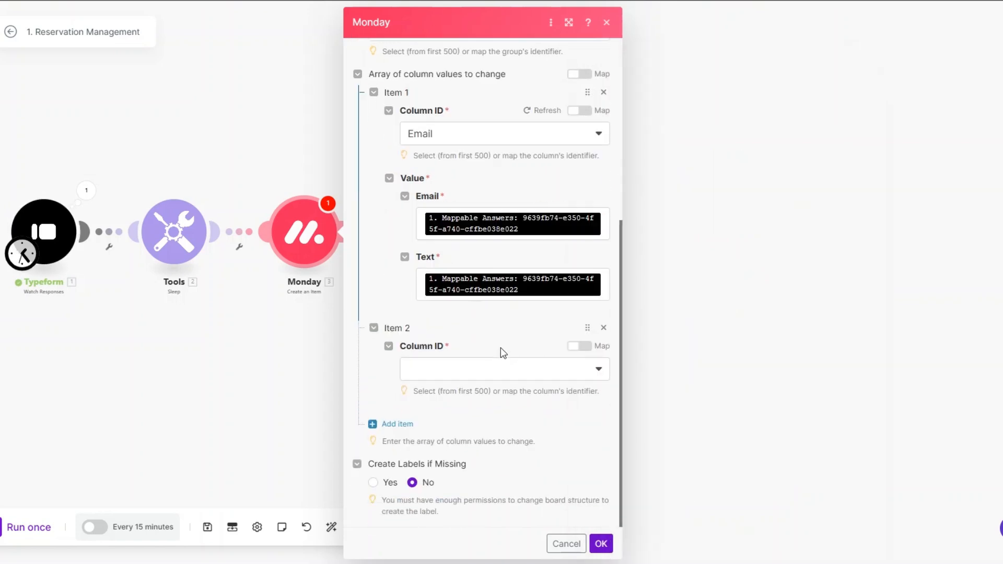
left_click(474, 372)
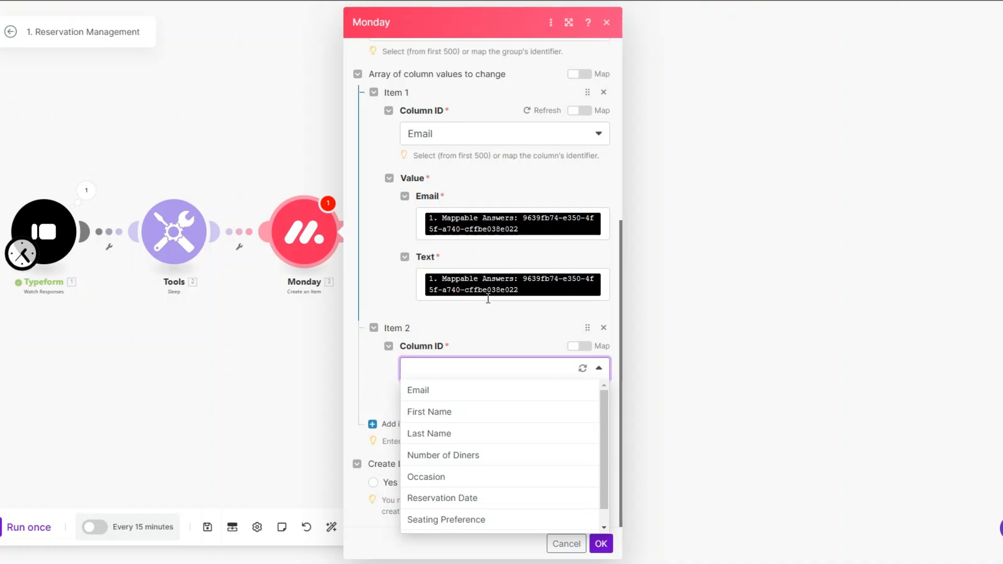
left_click(453, 422)
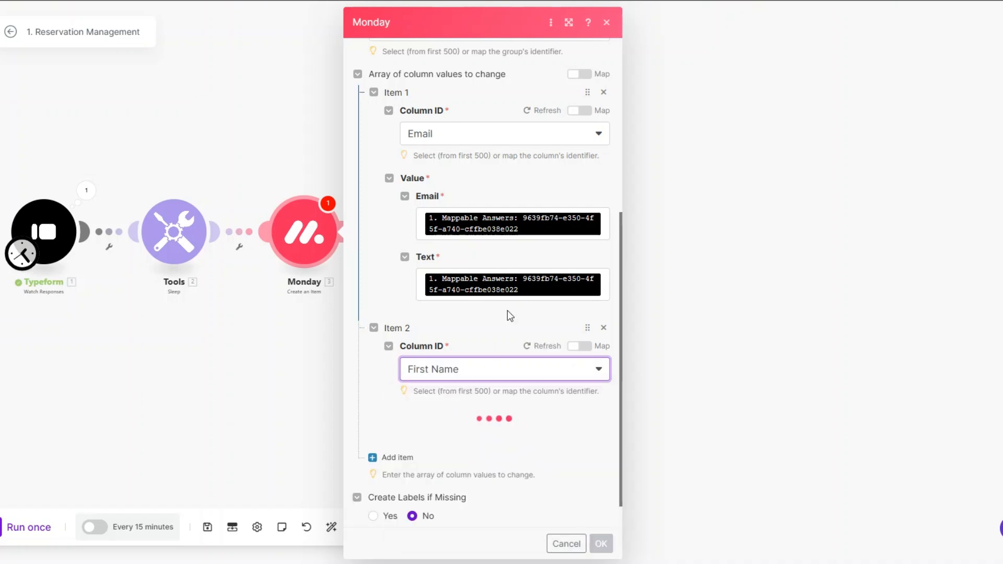
left_click(505, 436)
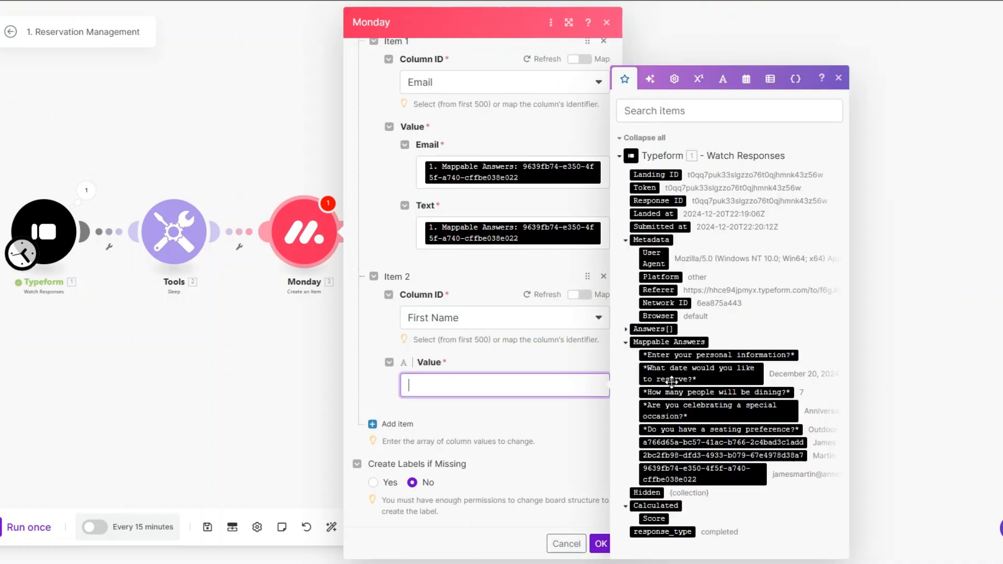
left_click(733, 442)
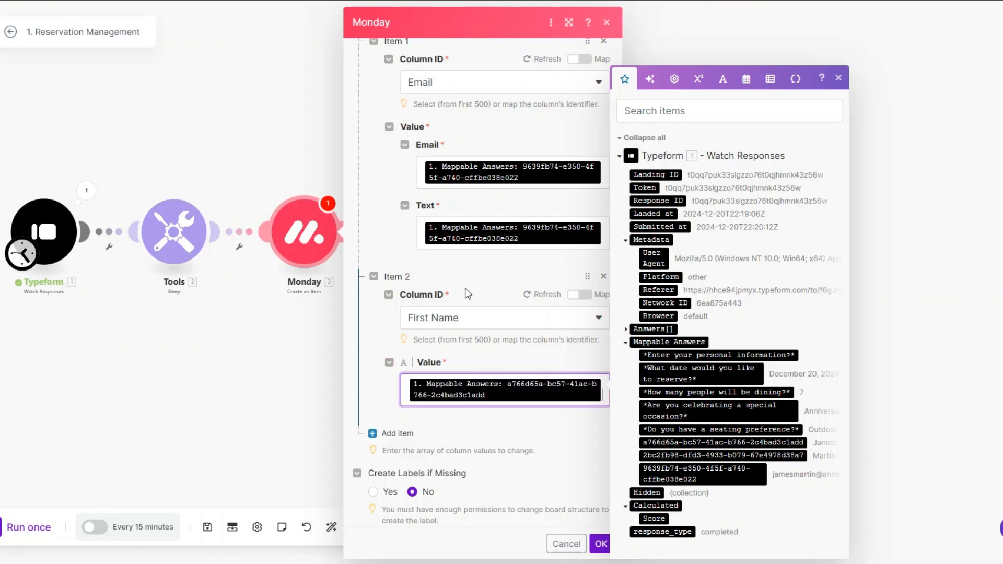
Map the last-name answer into the Last Name column
double_click(392, 424)
scroll(448, 376, "down", 2)
left_click(448, 376)
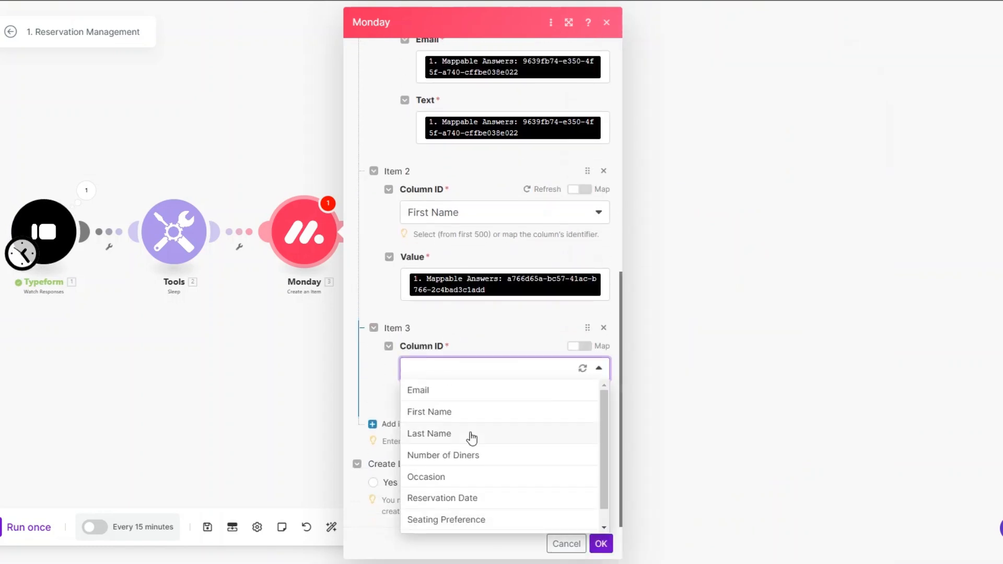
left_click(468, 435)
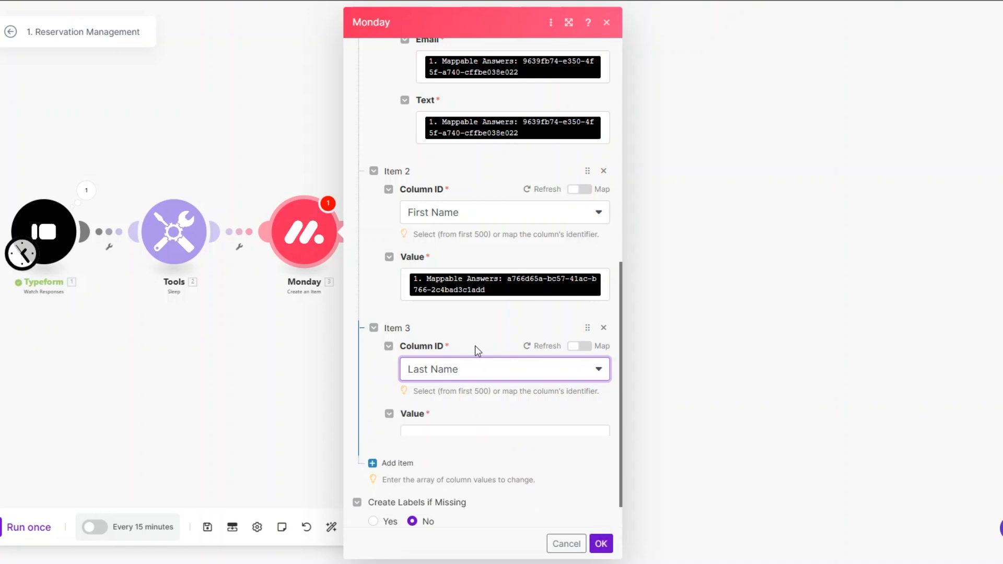
scroll(475, 345, "down", 1)
left_click(462, 380)
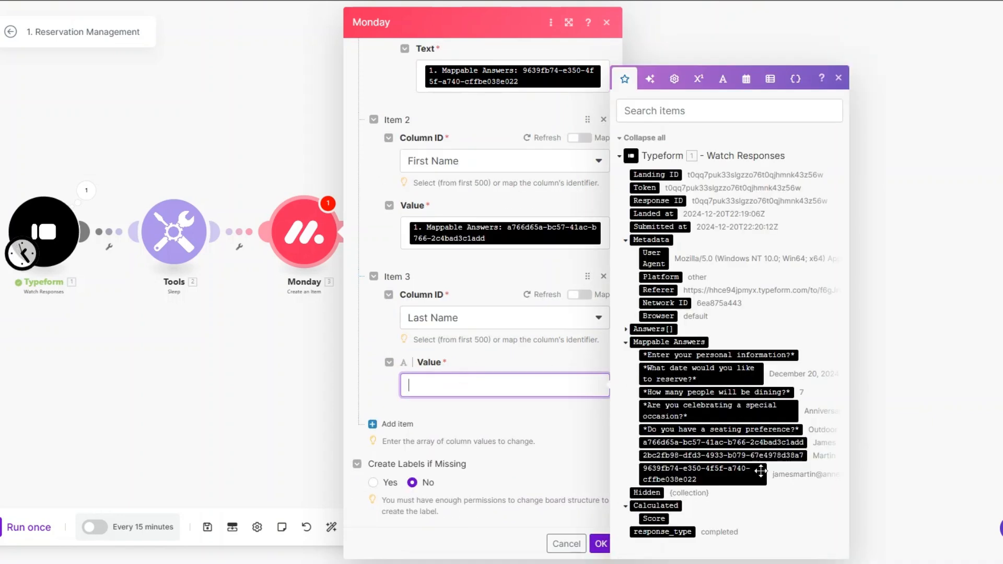
left_click(722, 454)
Map the party-size answer into the Number of Diners column
left_click(395, 433)
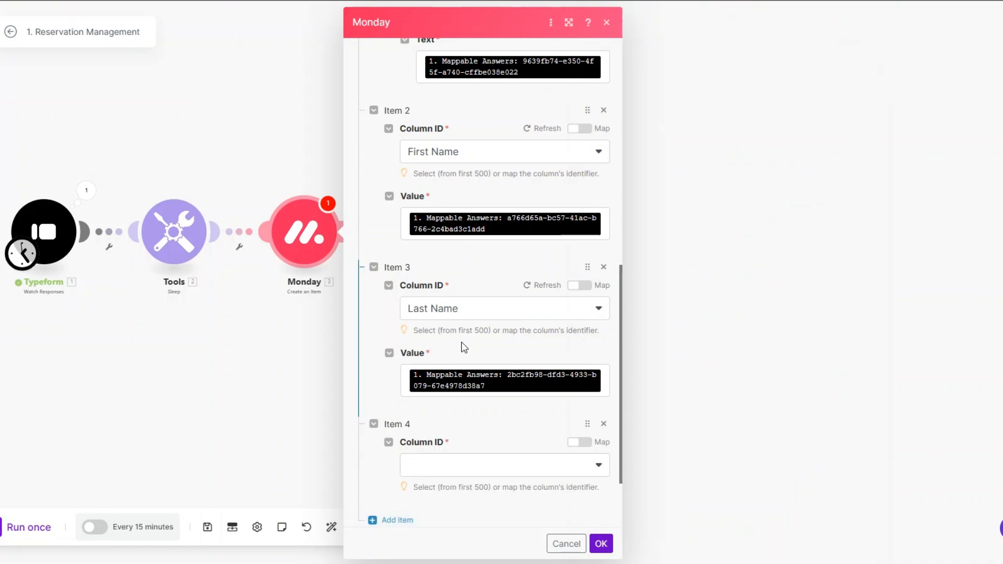
scroll(464, 345, "down", 2)
left_click(459, 375)
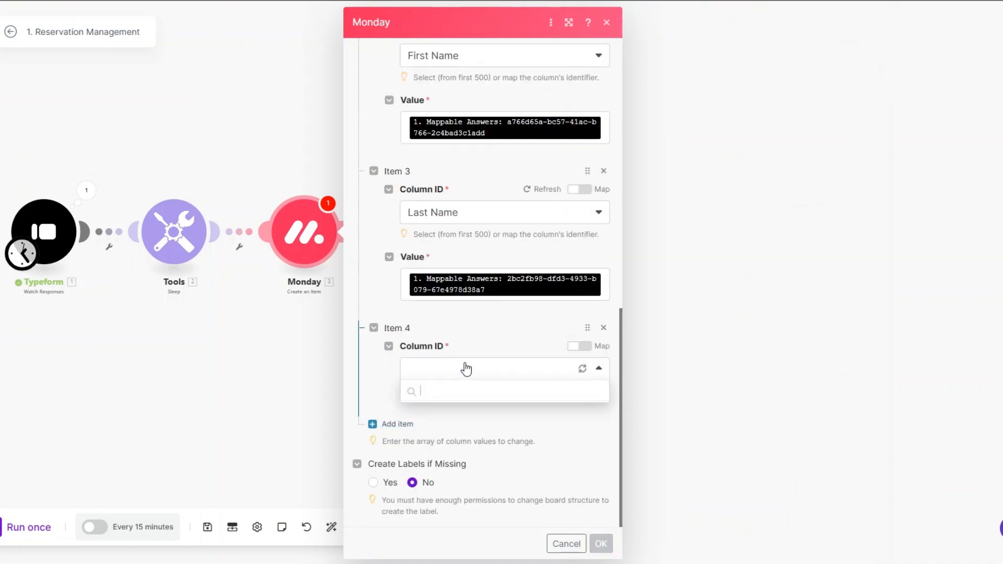
left_click(450, 454)
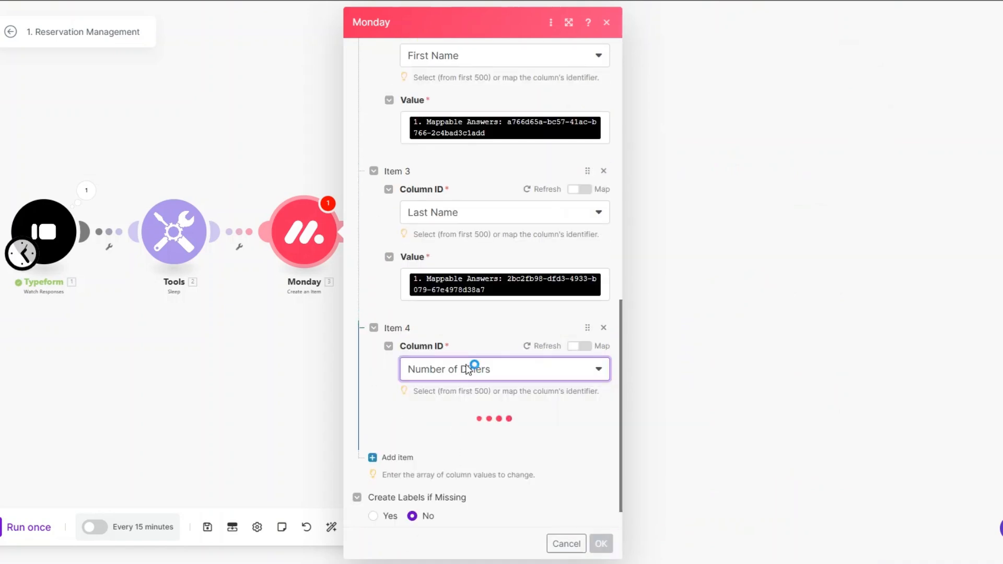
left_click(468, 437)
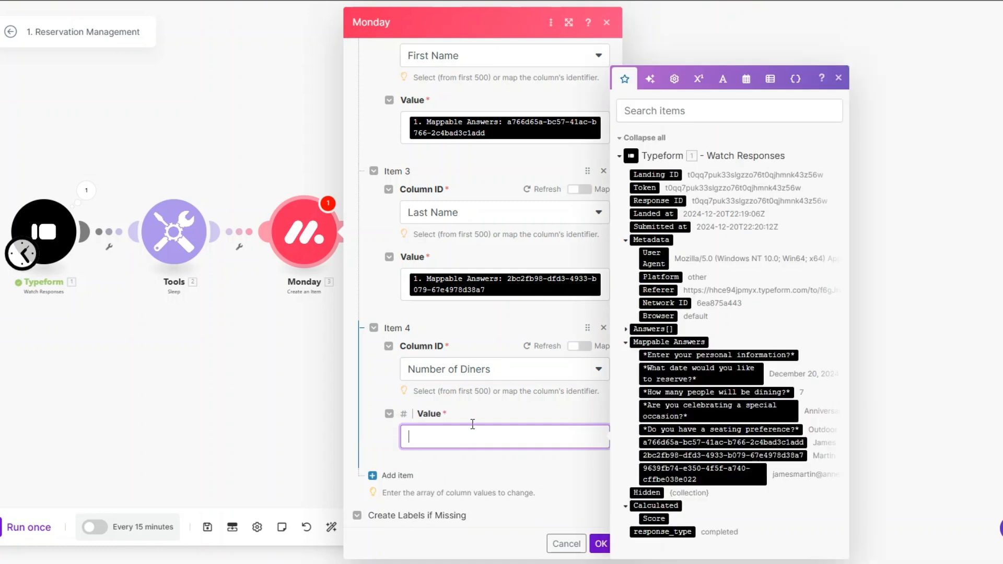
left_click(674, 390)
scroll(512, 381, "down", 2)
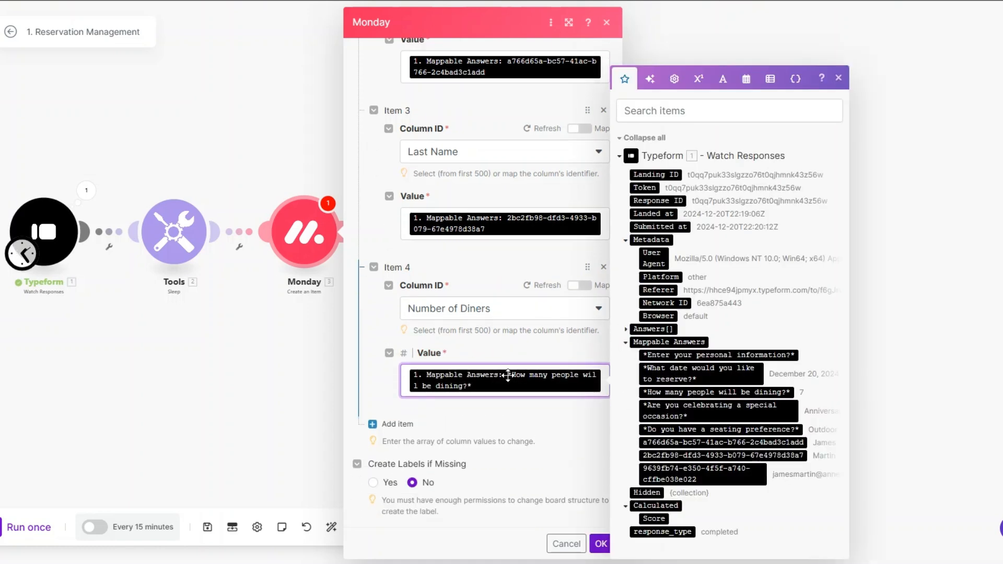
Map the special-occasion answer into the Occasion column
left_click(417, 421)
scroll(466, 385, "down", 2)
left_click(466, 371)
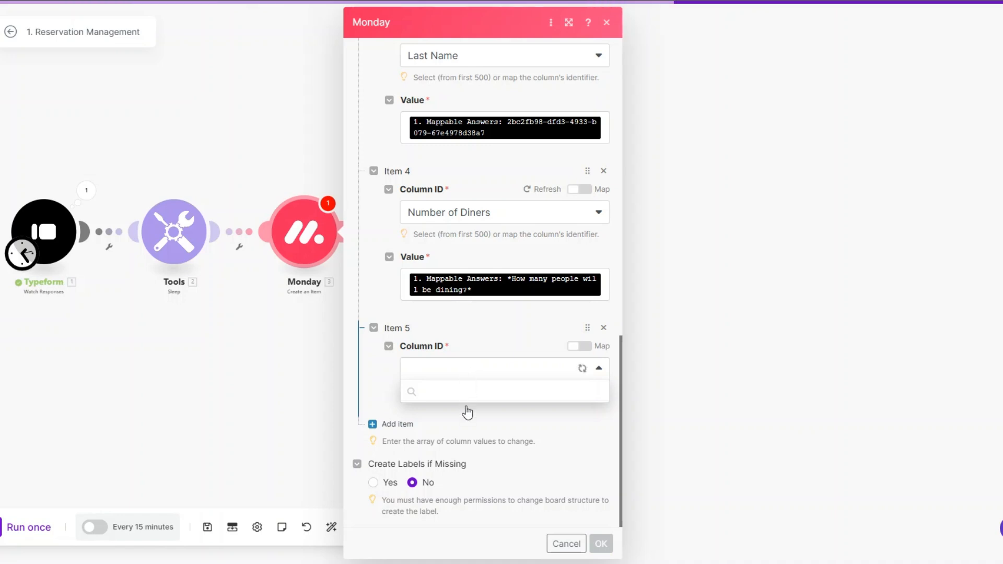
left_click(463, 478)
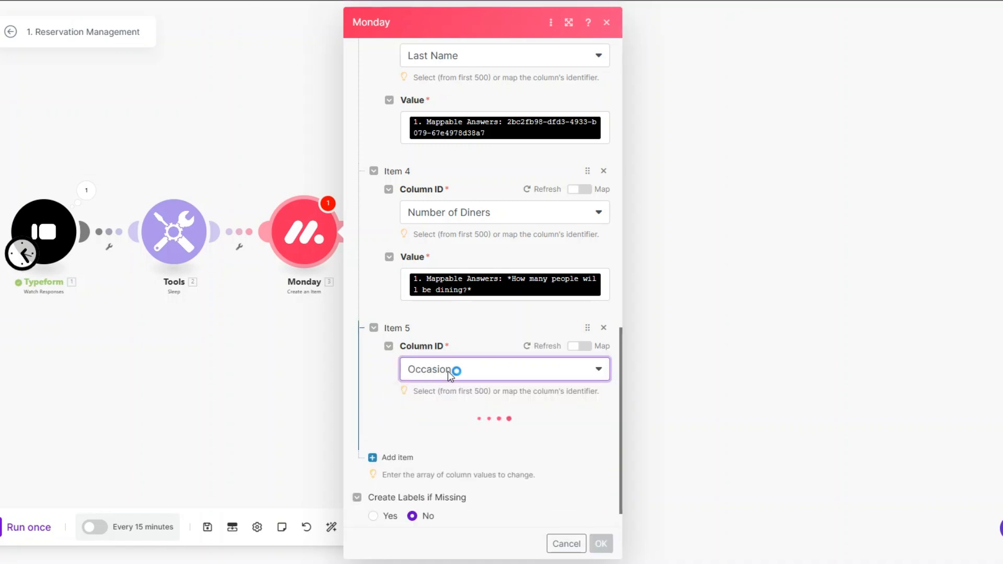
scroll(501, 344, "down", 1)
left_click(488, 381)
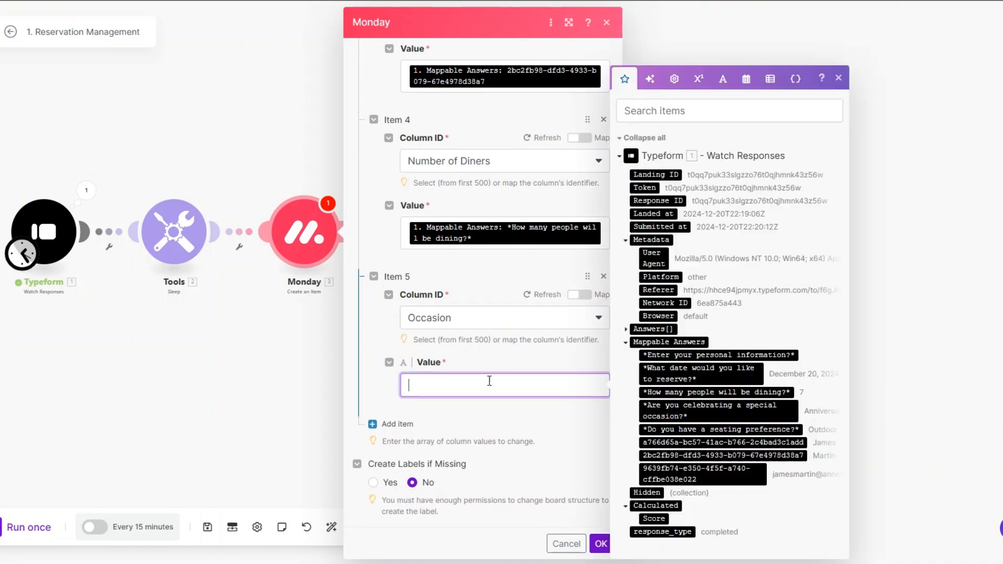
left_click(744, 410)
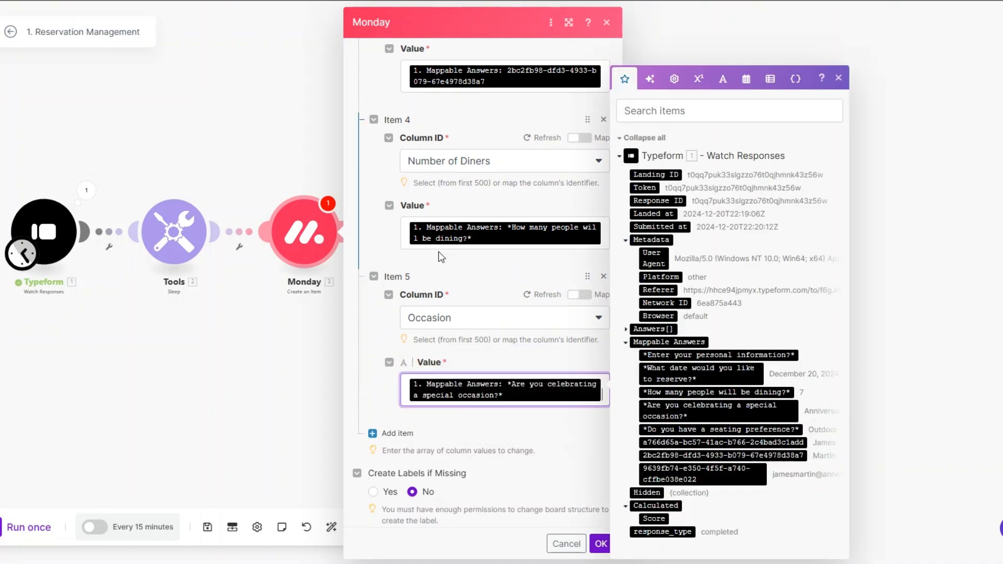
Map the reservation-date answer into the Reservation Date column's date
left_click(397, 421)
scroll(462, 354, "down", 2)
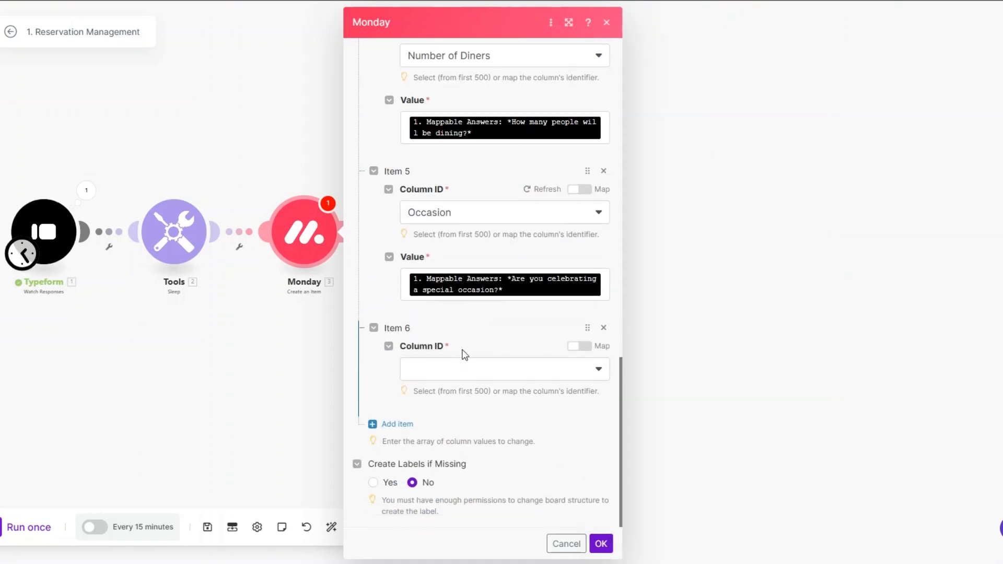
left_click(461, 371)
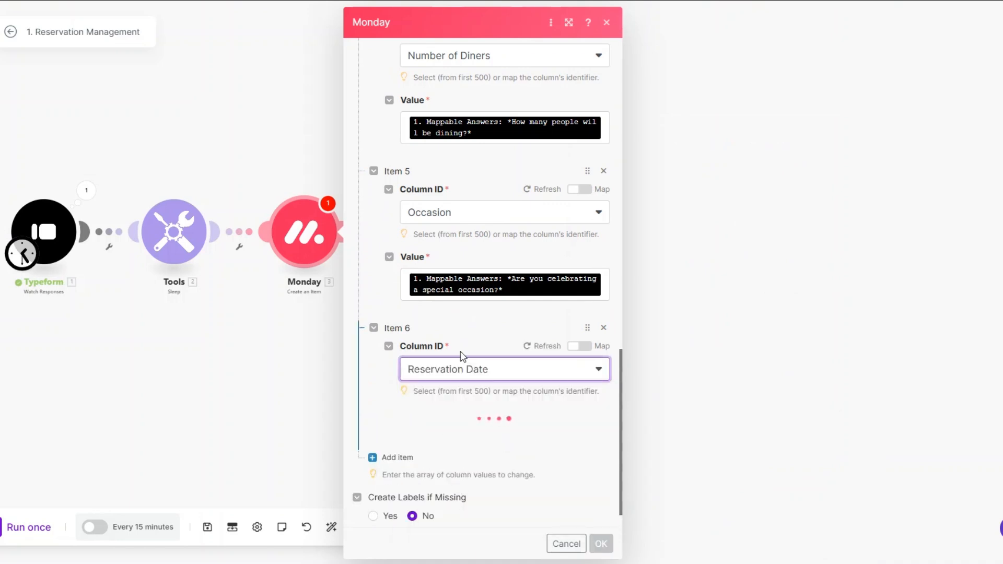
scroll(460, 350, "down", 1)
left_click(435, 419)
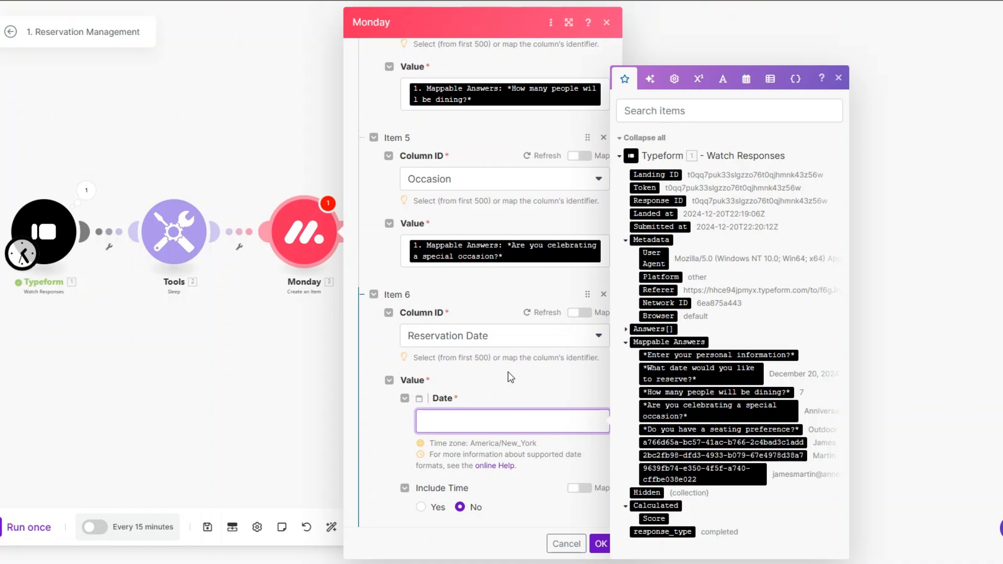
scroll(507, 372, "down", 2)
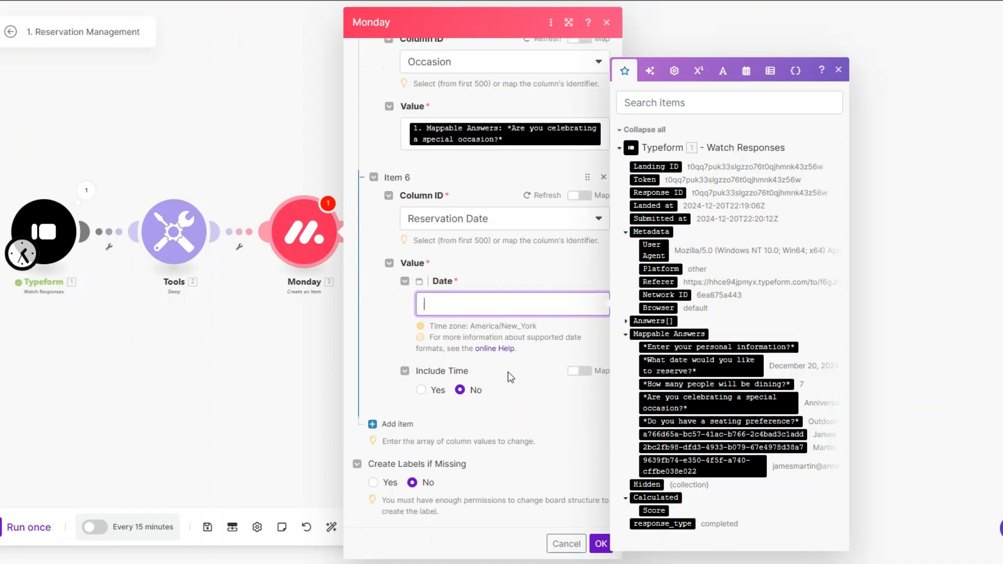
left_click(700, 365)
Map the seating-preference answer into the Seating Preference column
left_click(397, 424)
scroll(451, 387, "down", 2)
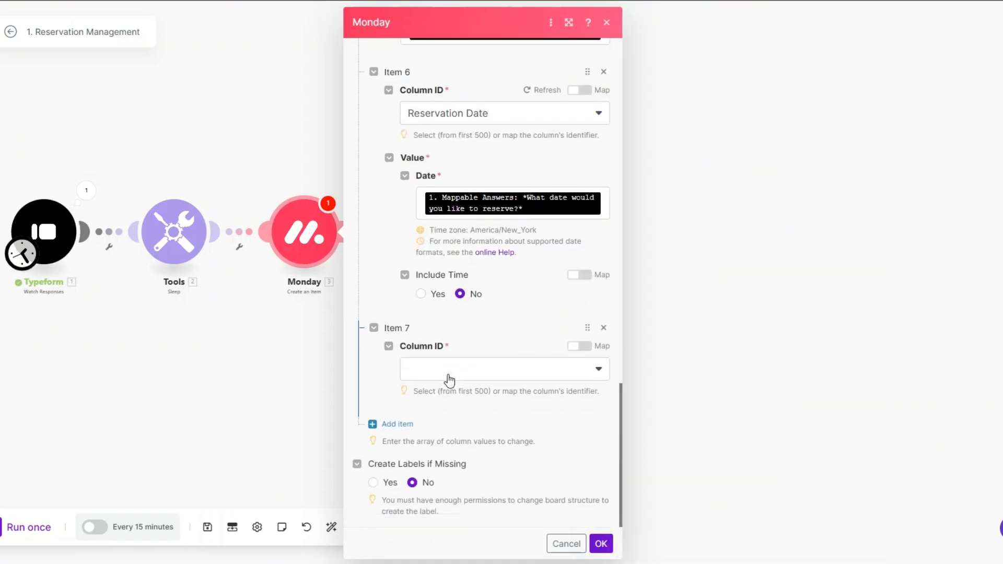
left_click(461, 351)
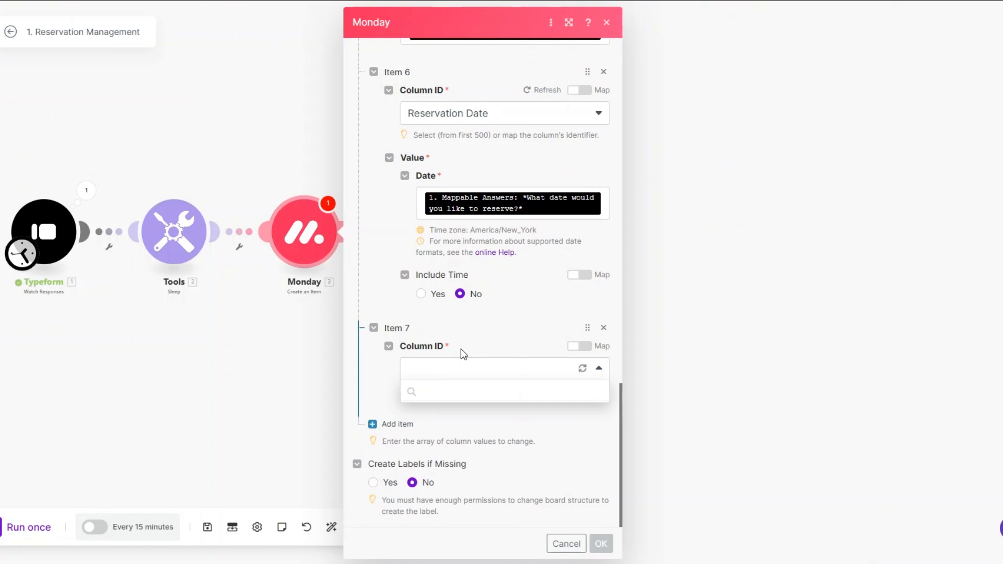
left_click(461, 520)
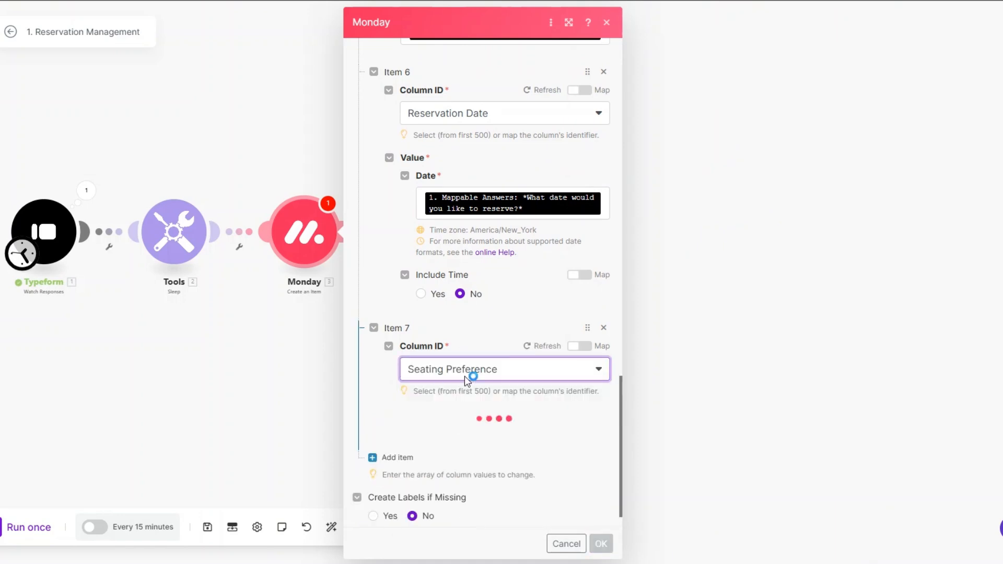
scroll(471, 348, "down", 1)
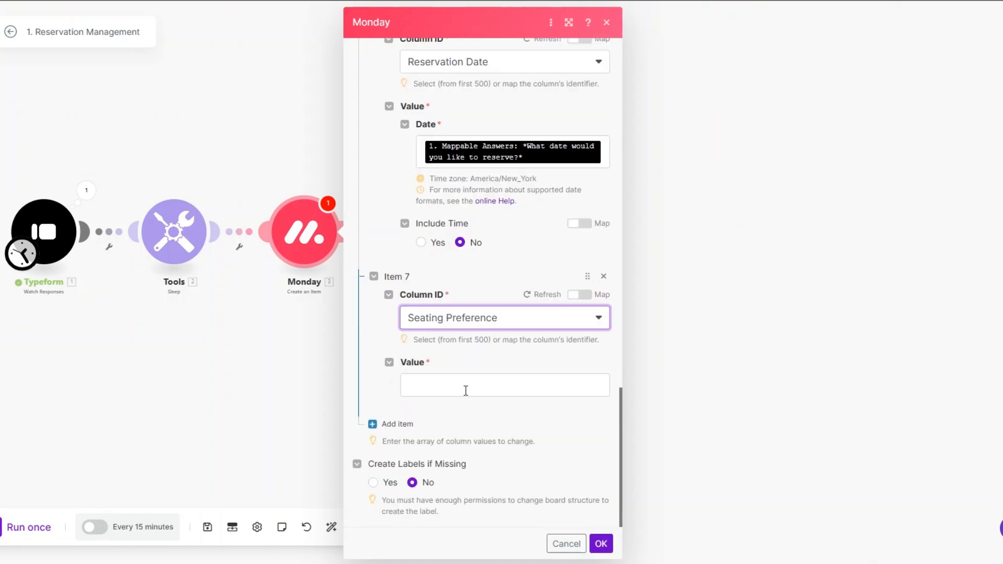
left_click(465, 387)
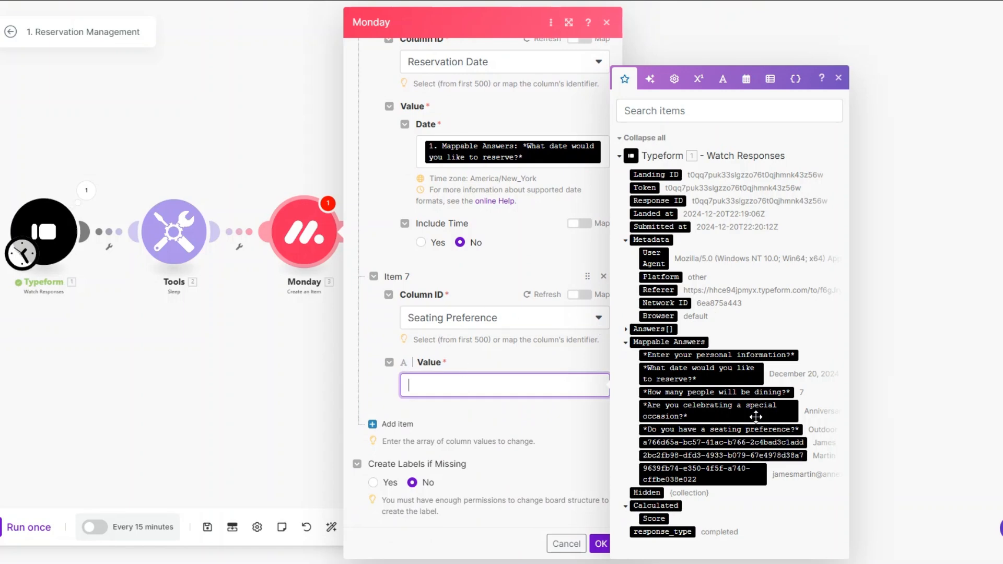
left_click(747, 429)
Set the Status column by label to INTAKE and save the Monday module
left_click(394, 424)
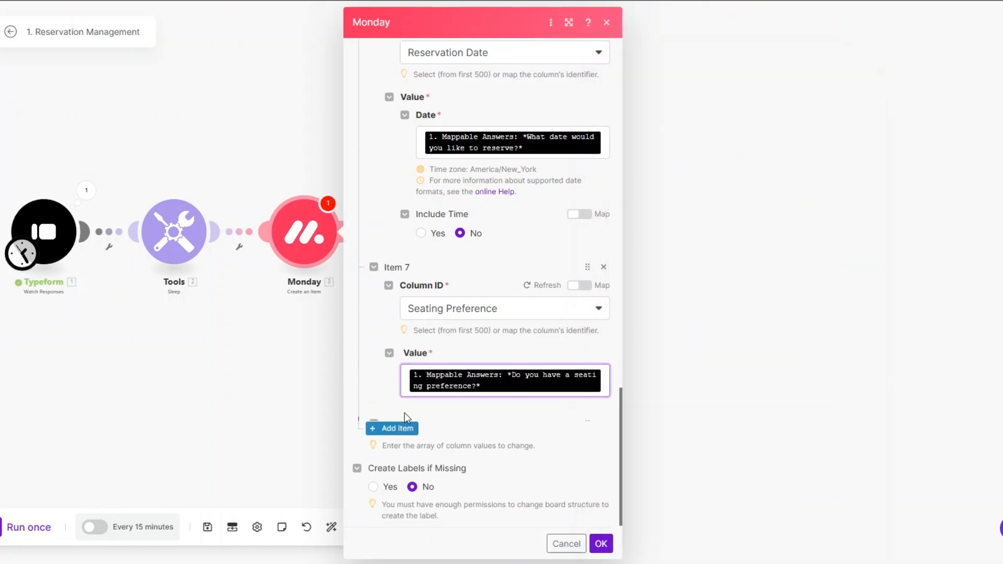
left_click(471, 375)
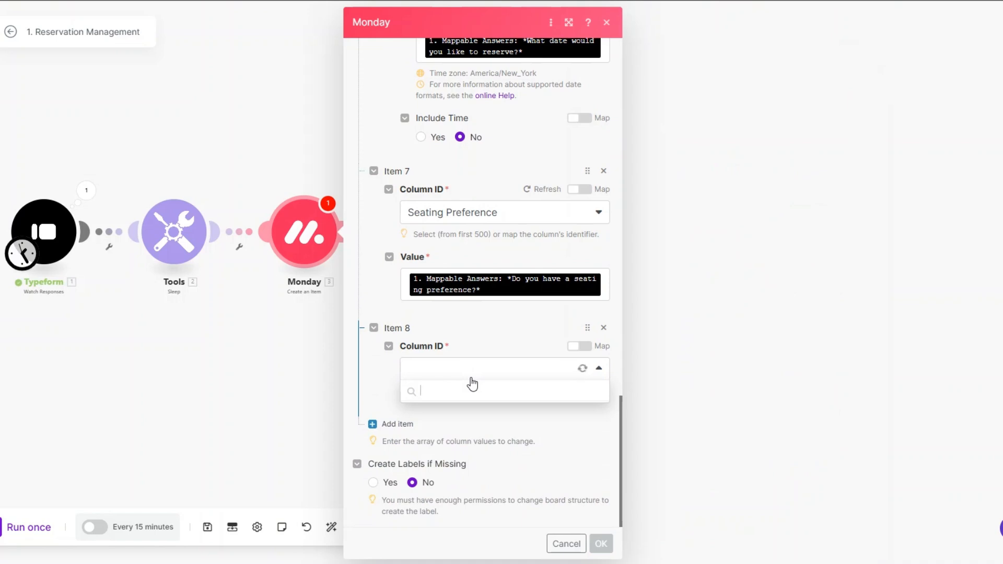
scroll(486, 499, "down", 1)
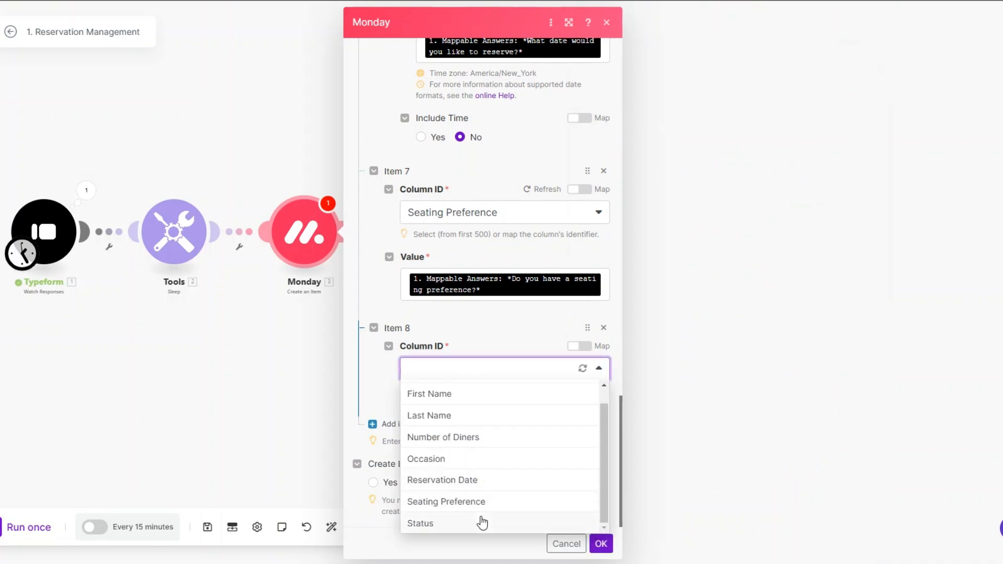
left_click(480, 523)
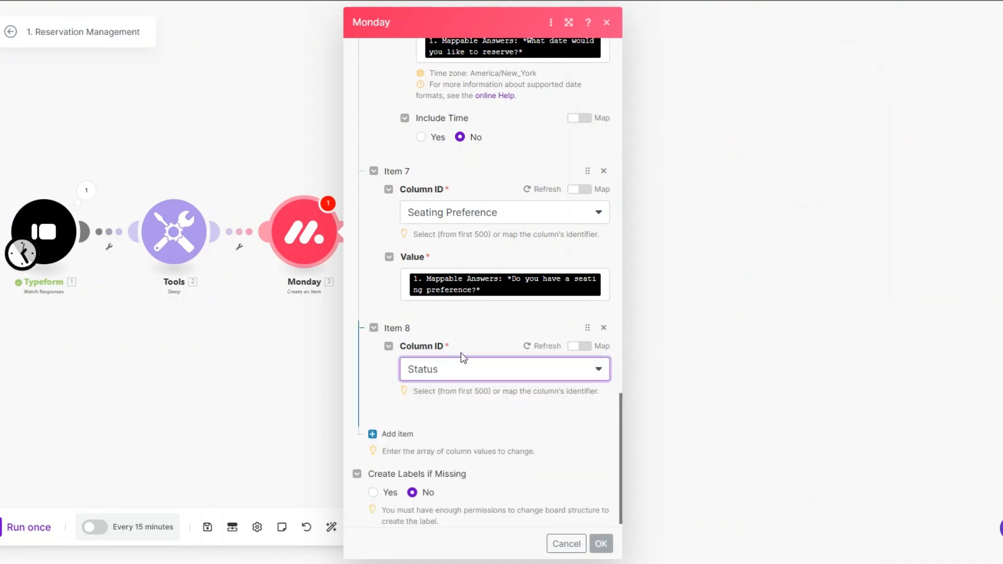
left_click(461, 462)
left_click(451, 431)
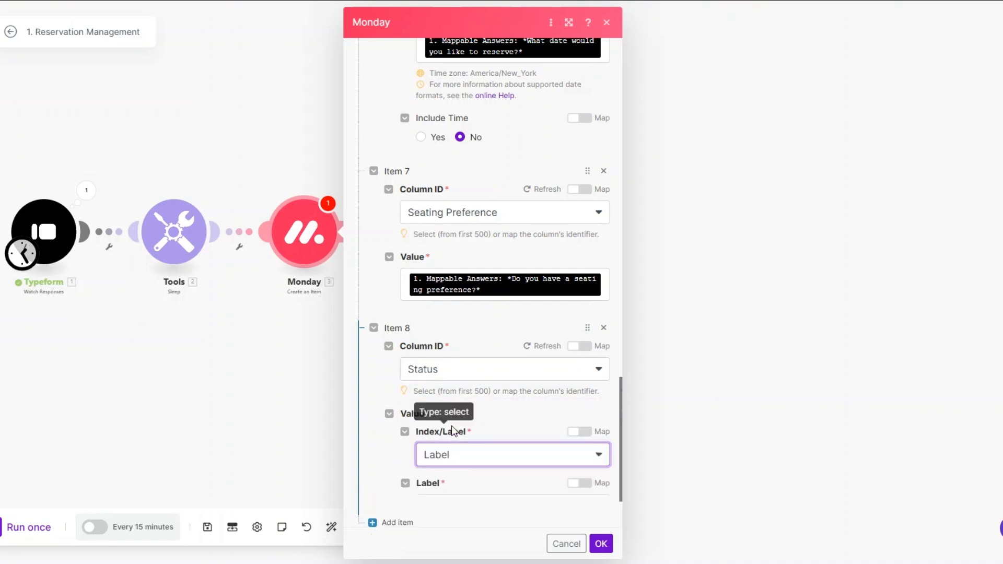
scroll(454, 418, "down", 2)
left_click(461, 387)
left_click(459, 450)
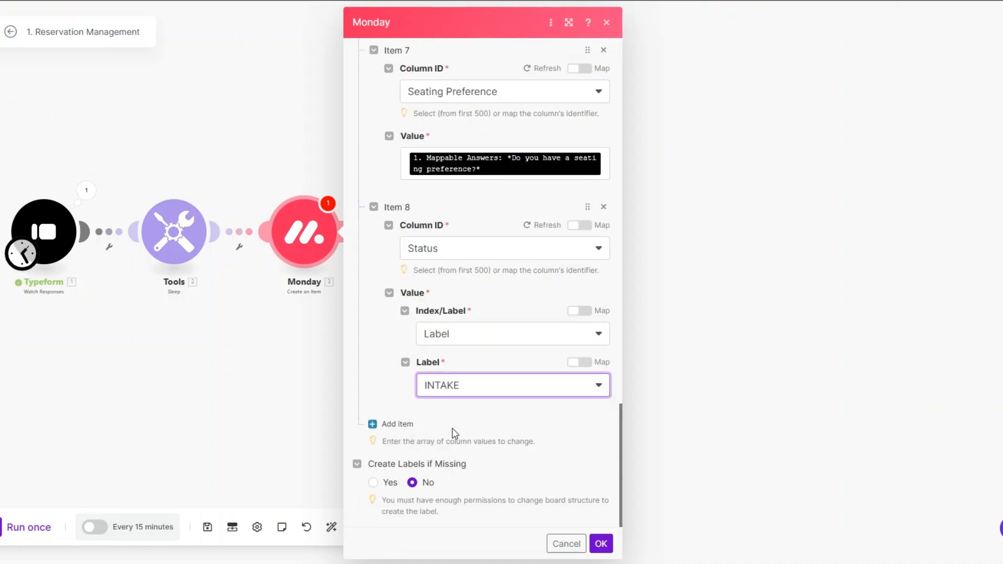
left_click(601, 544)
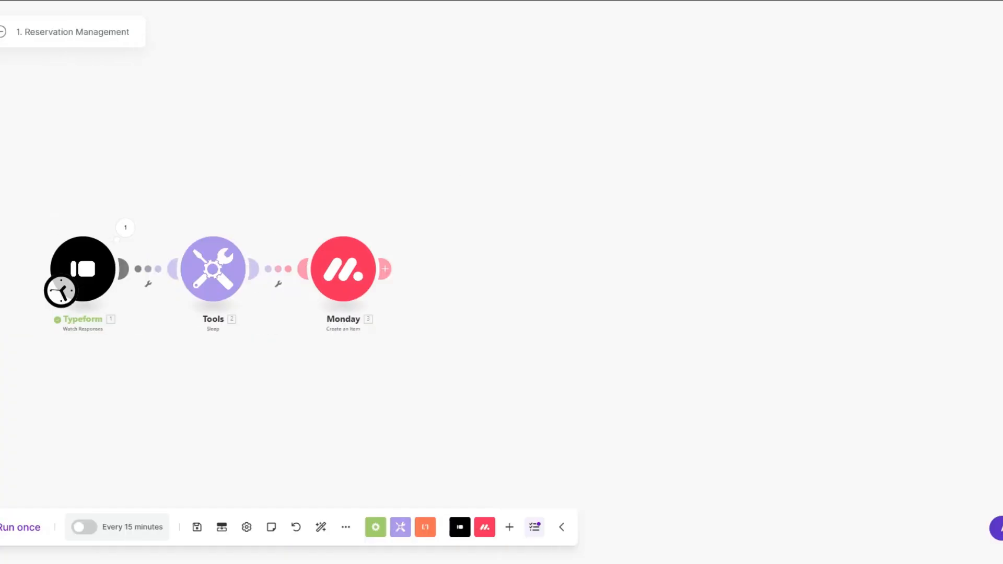
Add a Google Calendar Create an Event module after Monday, using the primary calendar
left_click(385, 268)
scroll(622, 306, "down", 12)
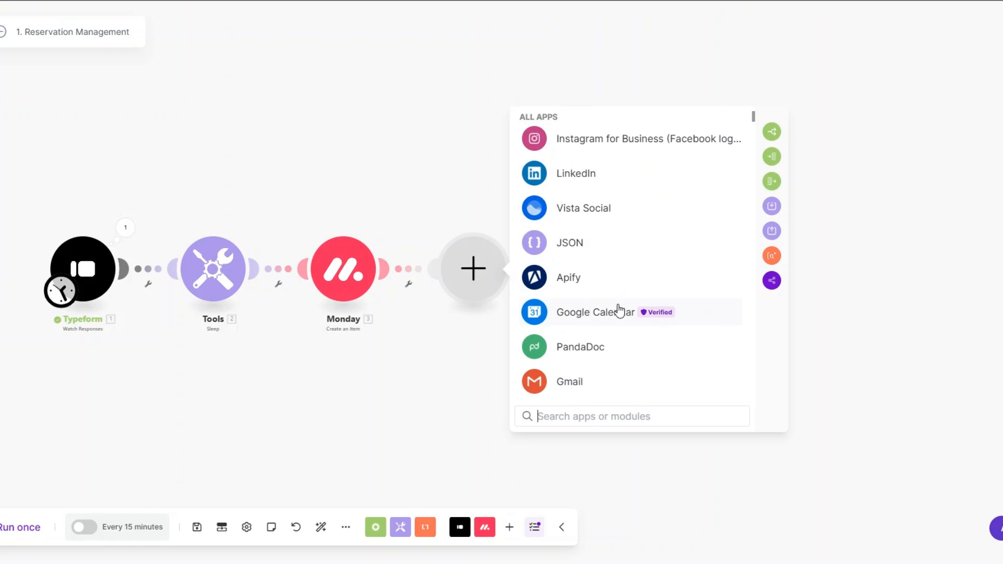
left_click(621, 308)
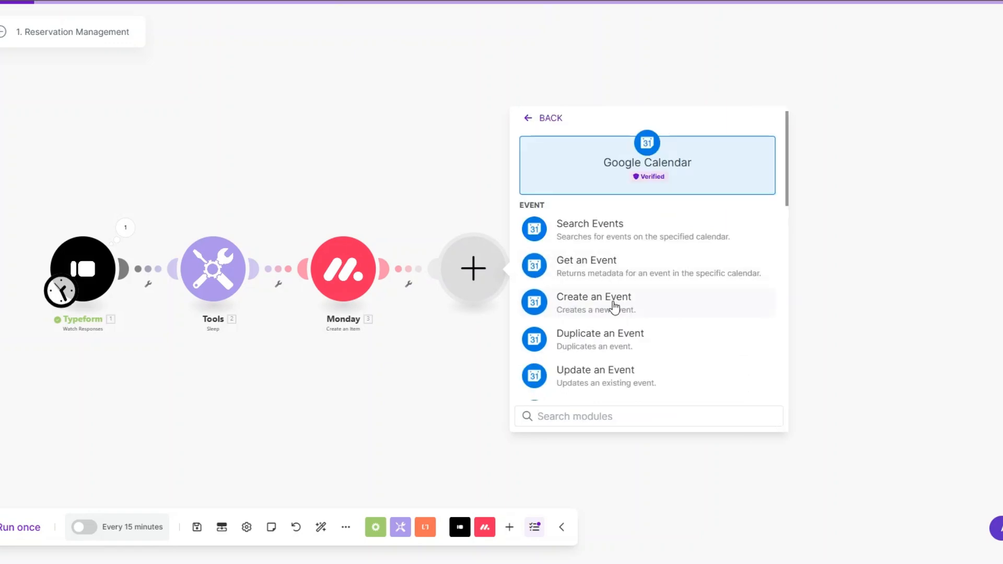
left_click(615, 306)
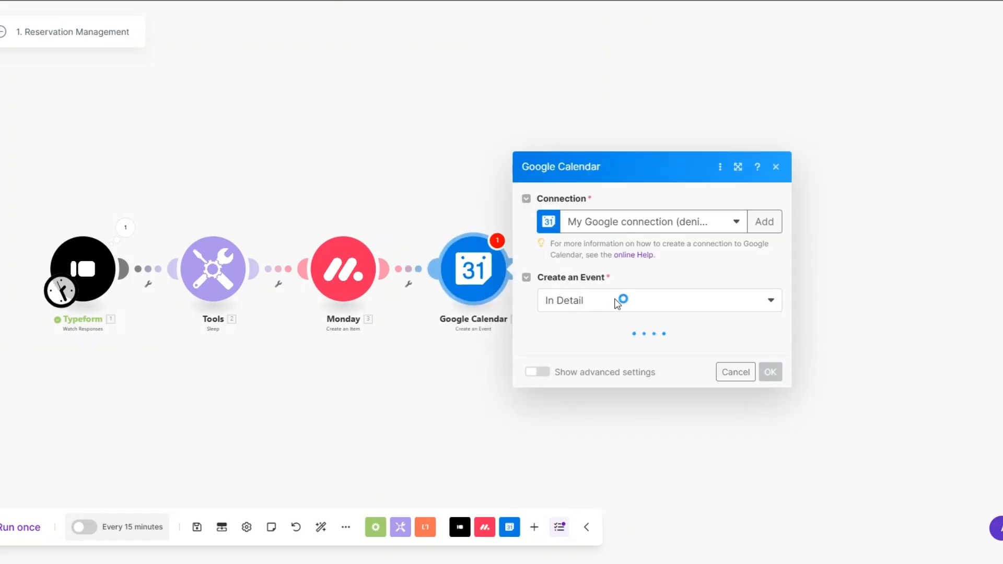
left_click(571, 208)
left_click(577, 226)
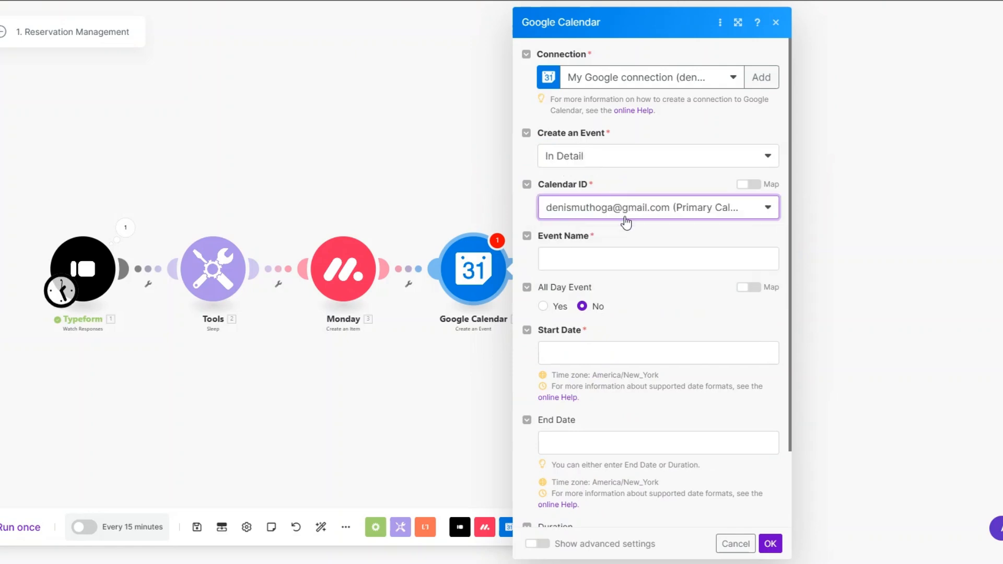
Name the event from the guest's name and special occasion, starting on the reservation date, duration 02:00
scroll(575, 209, "down", 2)
left_click(499, 175)
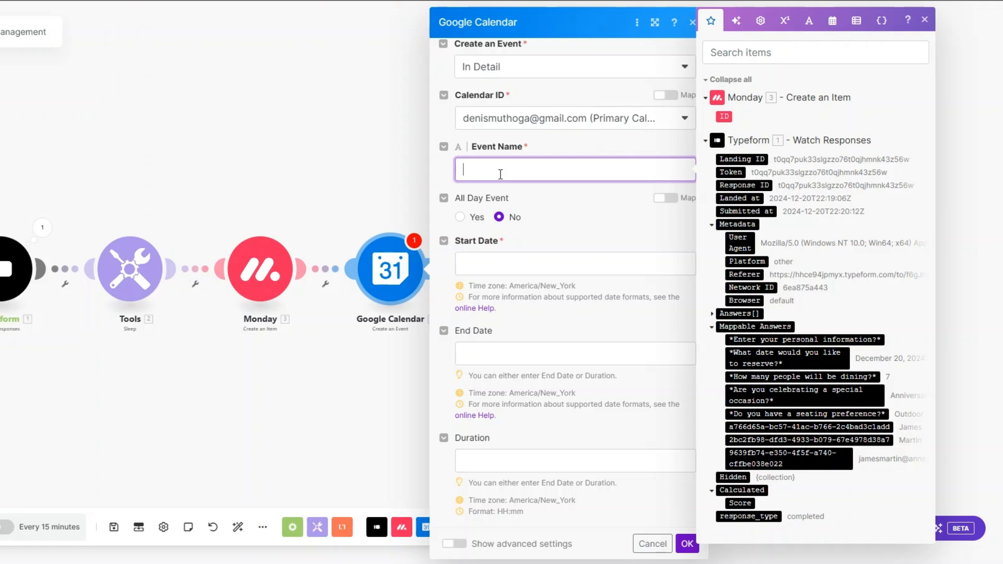
left_click(814, 430)
type("'s")
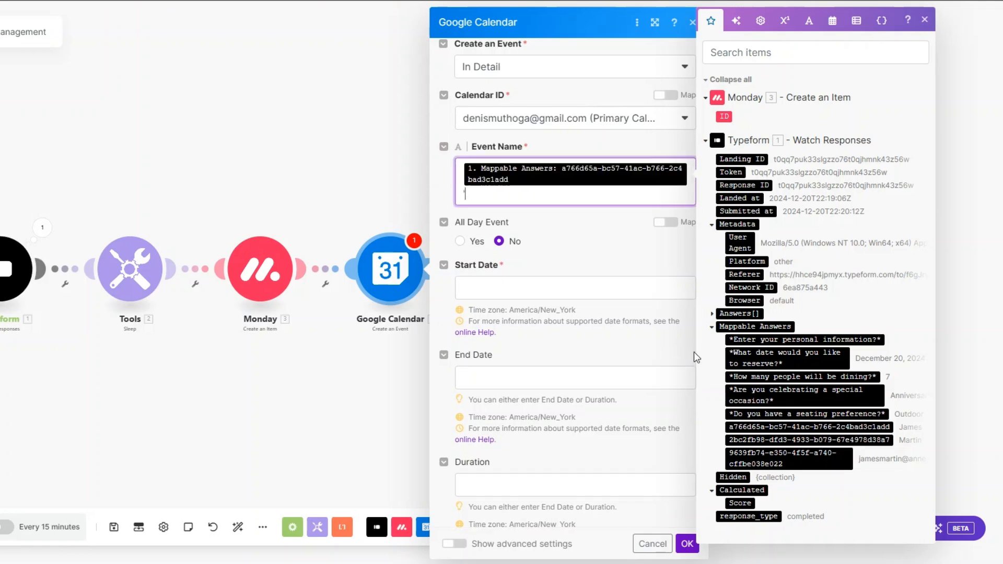
left_click(804, 395)
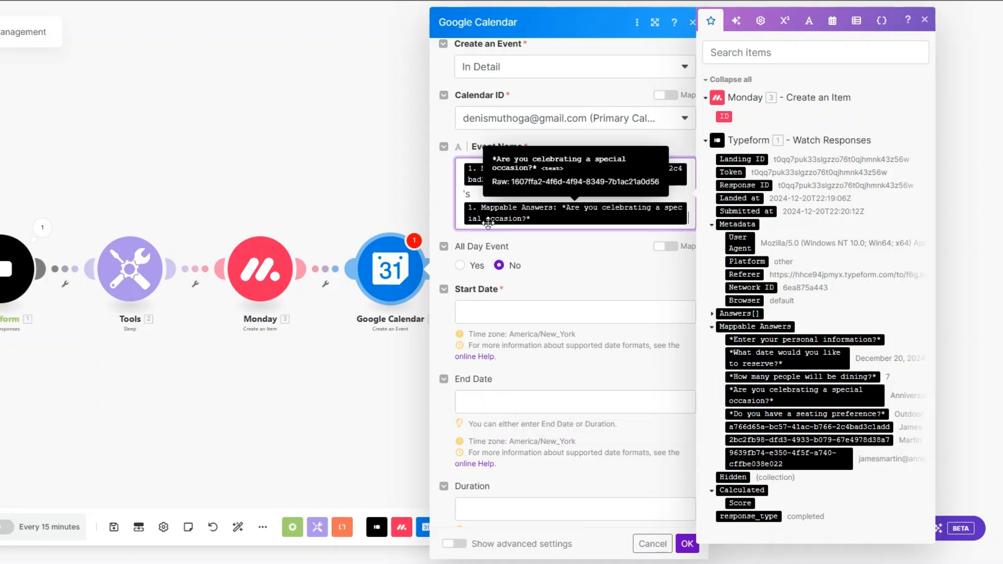
left_click(500, 312)
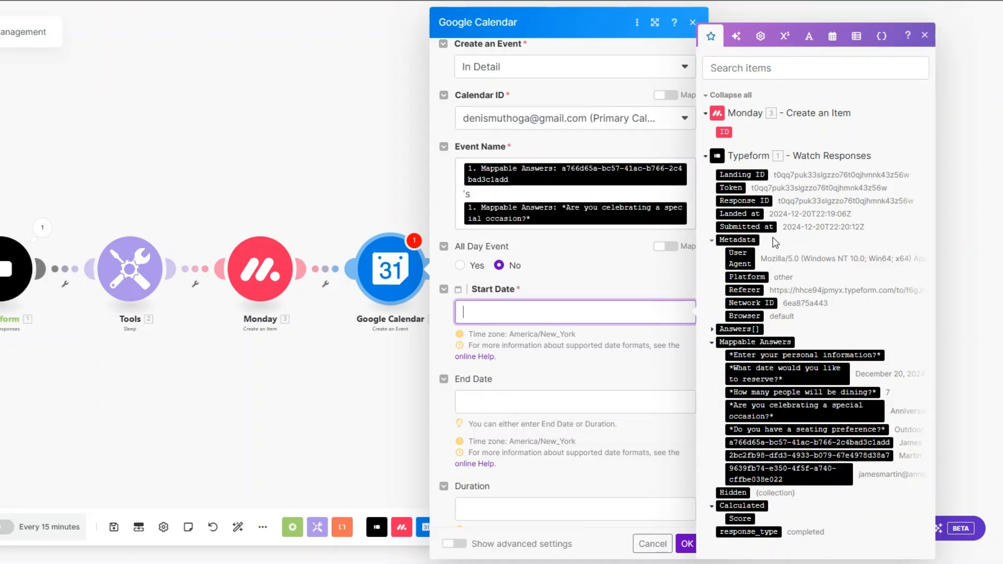
left_click(829, 381)
scroll(587, 462, "down", 2)
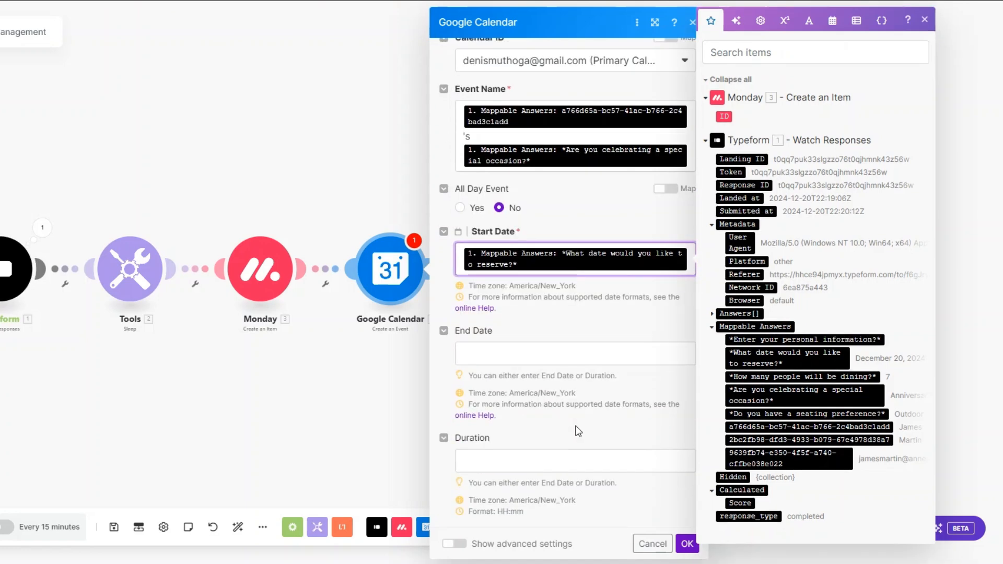
left_click(557, 458)
type("02:00")
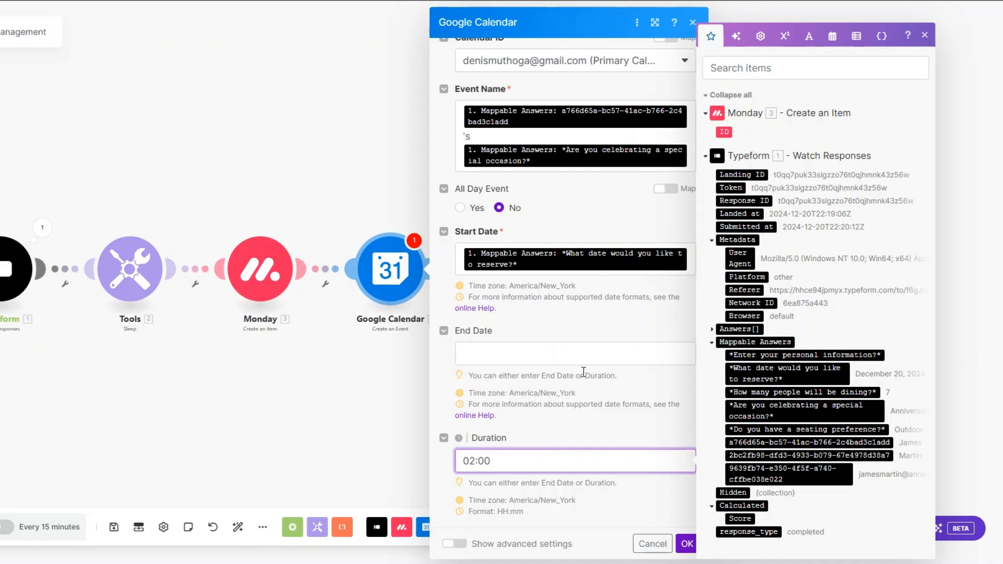
left_click(687, 544)
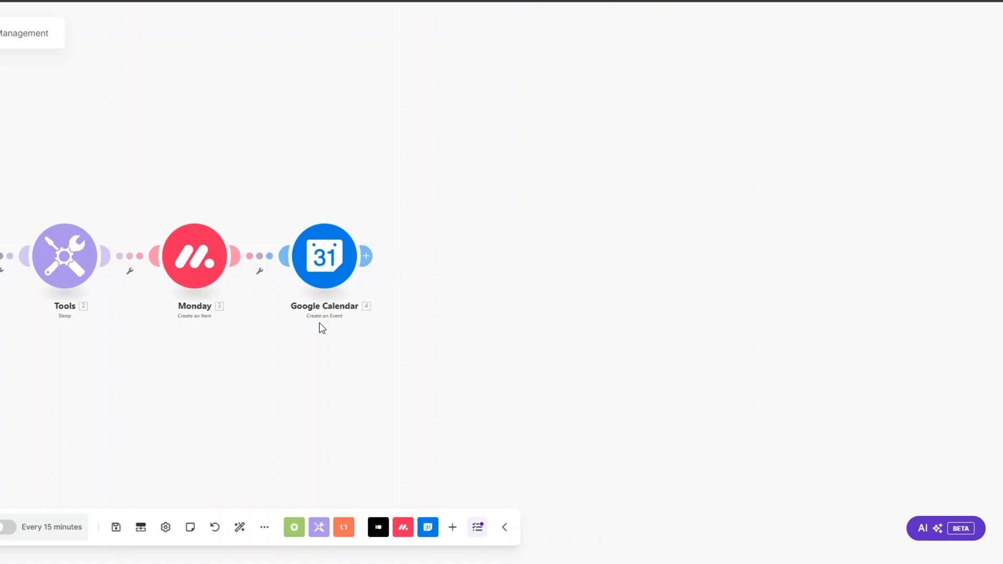
Add an Email Send an Email module after Google Calendar and rename it Confirmation Email
left_click(366, 256)
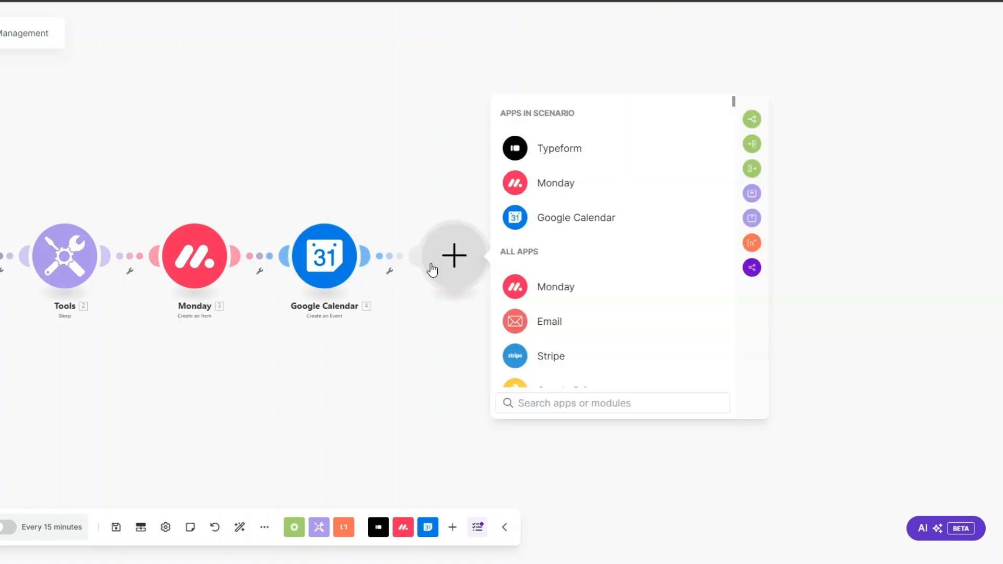
left_click(537, 323)
scroll(549, 321, "down", 2)
scroll(561, 365, "down", 3)
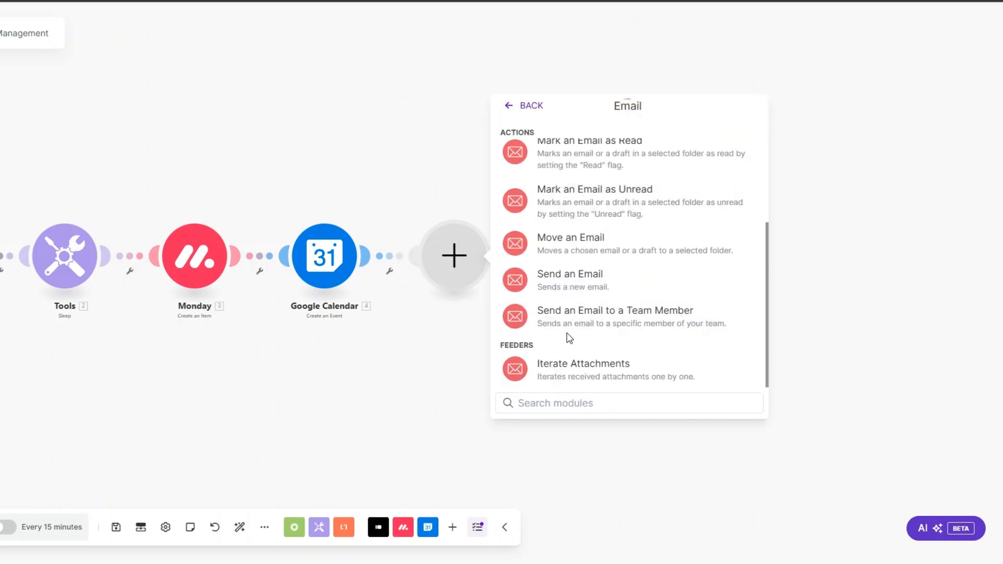
left_click(569, 280)
right_click(454, 261)
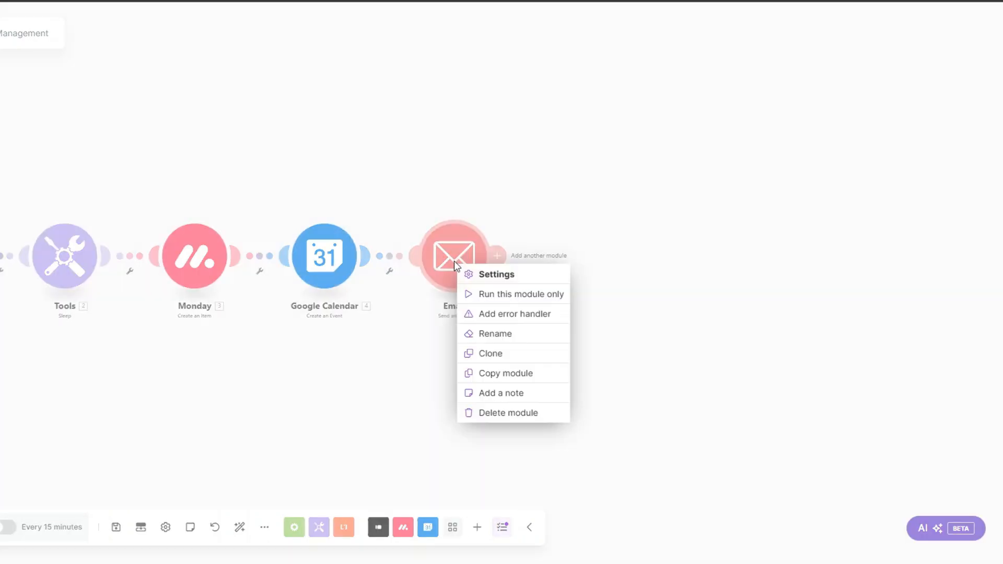
left_click(491, 334)
type("Confirma")
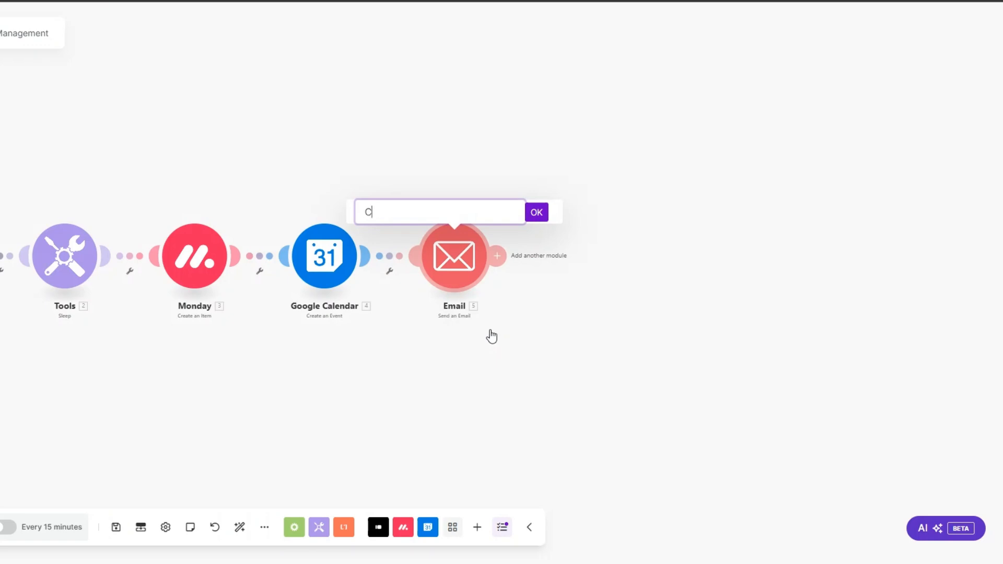
type("tion Email")
key("Return")
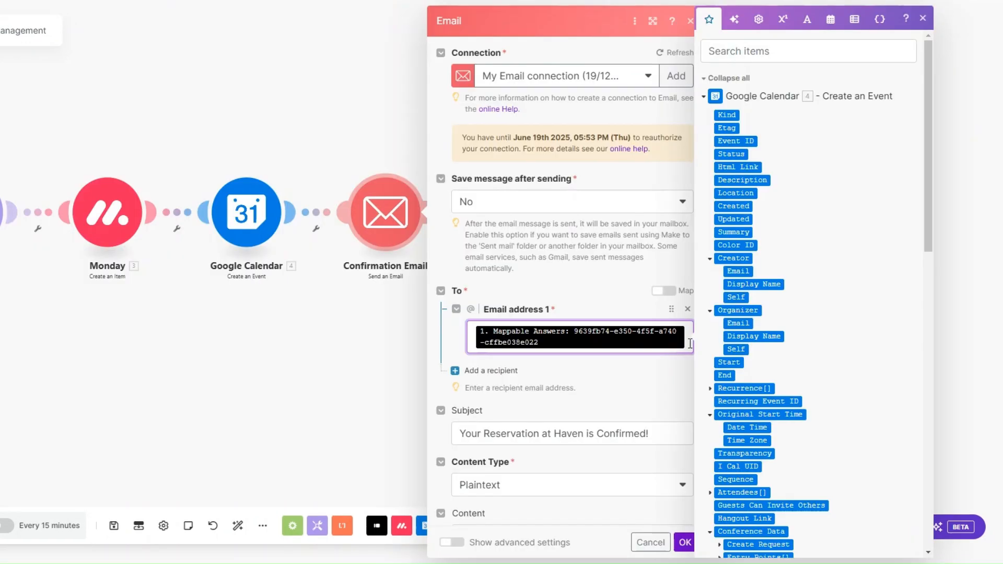
Review the subject 'Your Reservation at Haven is Confirmed!' and the confirmation letter, then save
scroll(623, 252, "down", 2)
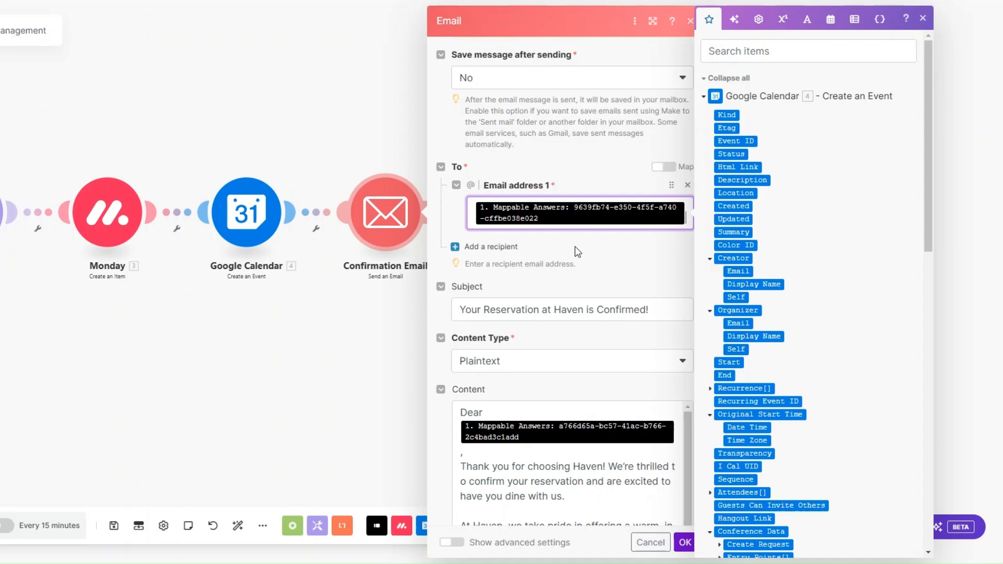
left_click_drag(928, 194, 929, 510)
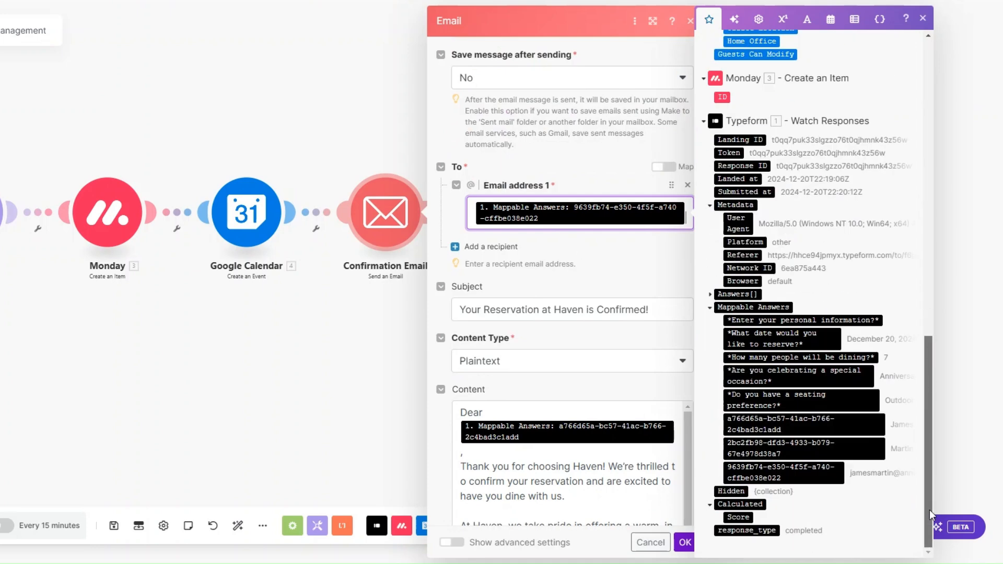
scroll(595, 209, "down", 2)
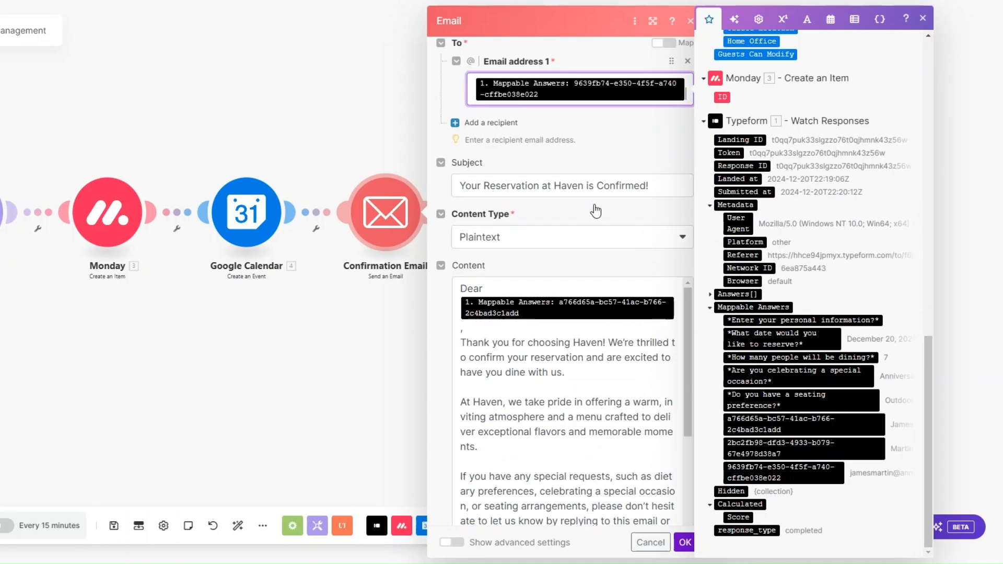
left_click(660, 186)
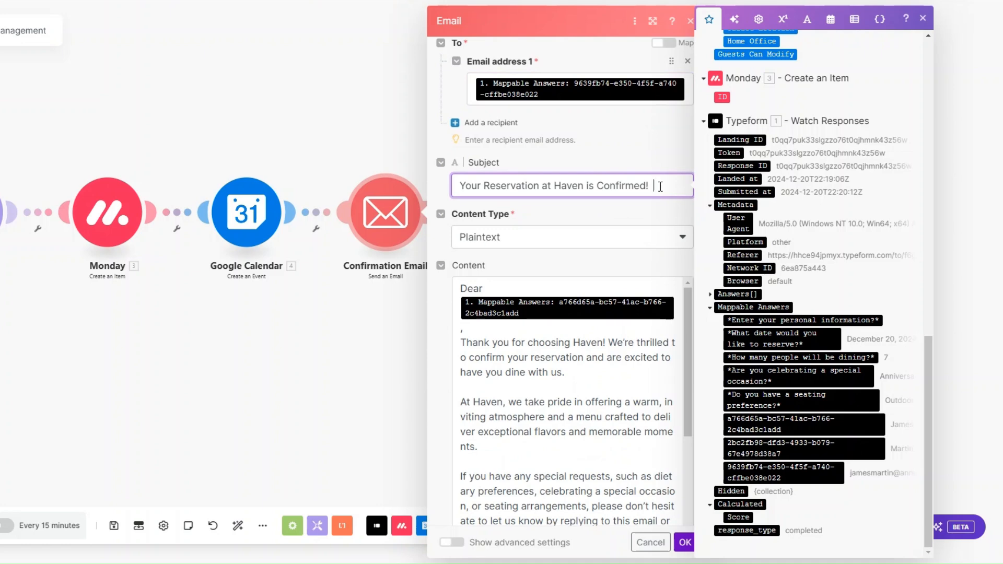
scroll(660, 187, "down", 1)
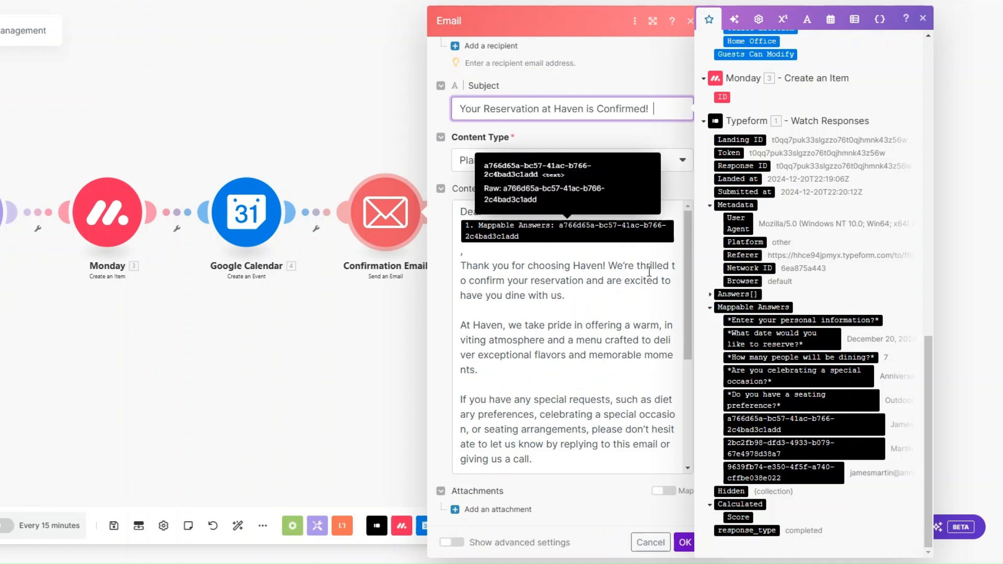
scroll(637, 259, "down", 1)
scroll(637, 259, "up", 1)
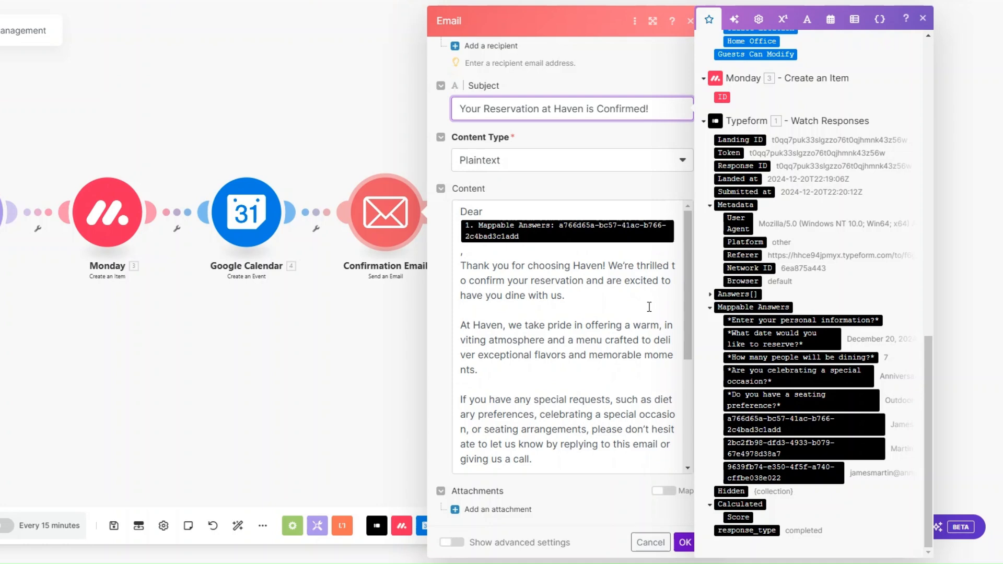
scroll(649, 307, "down", 3)
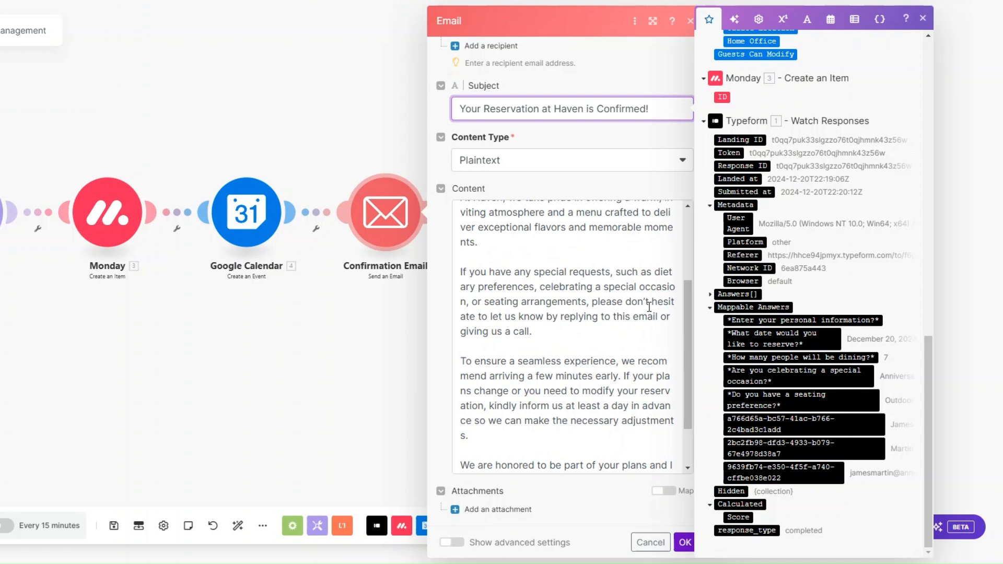
scroll(648, 307, "down", 2)
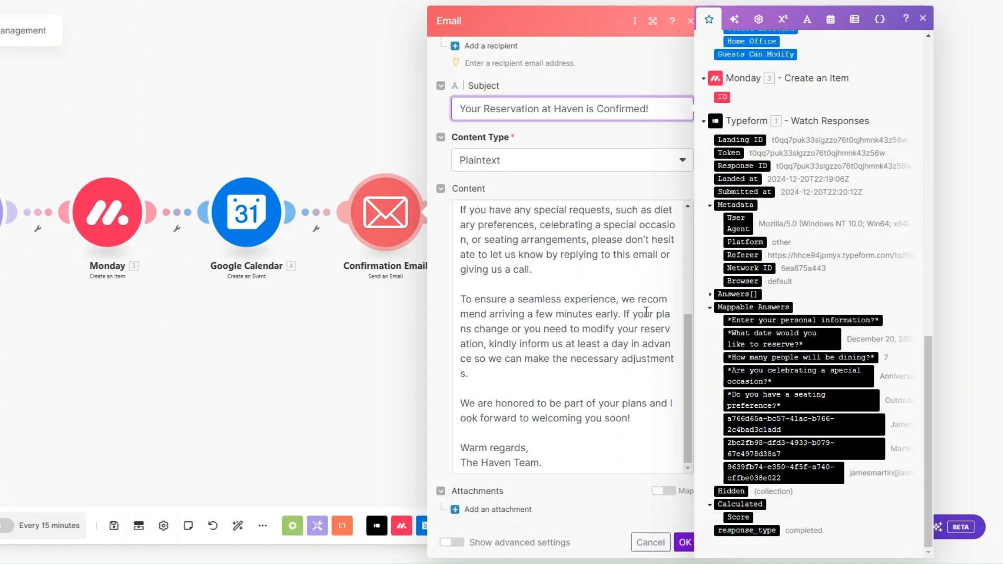
left_click(685, 542)
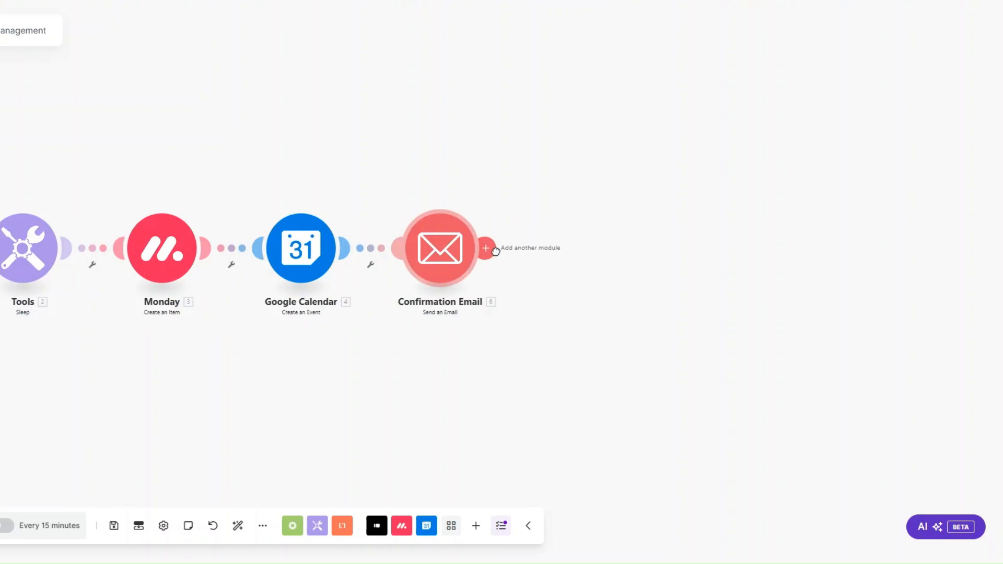
Add a Tools Set variable step storing variable Date with the current 'now' time
left_click(486, 247)
scroll(656, 269, "down", 6)
left_click(669, 244)
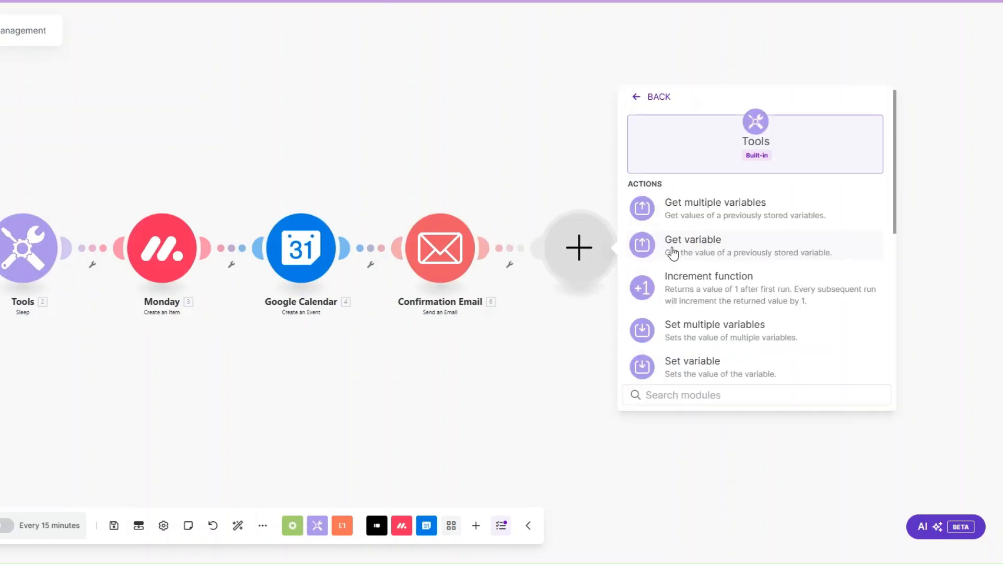
scroll(694, 316, "down", 2)
left_click(695, 243)
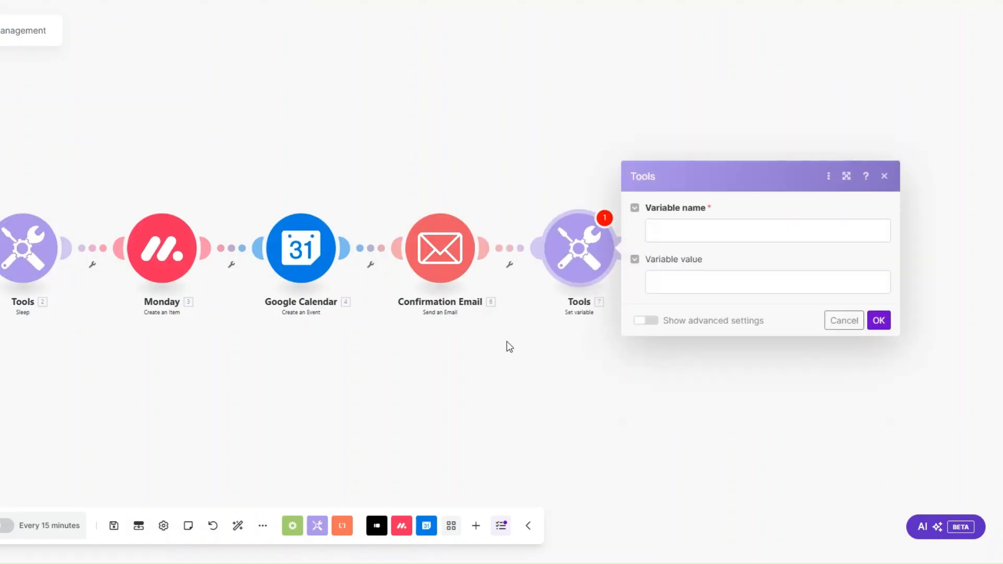
left_click(459, 234)
type("Date")
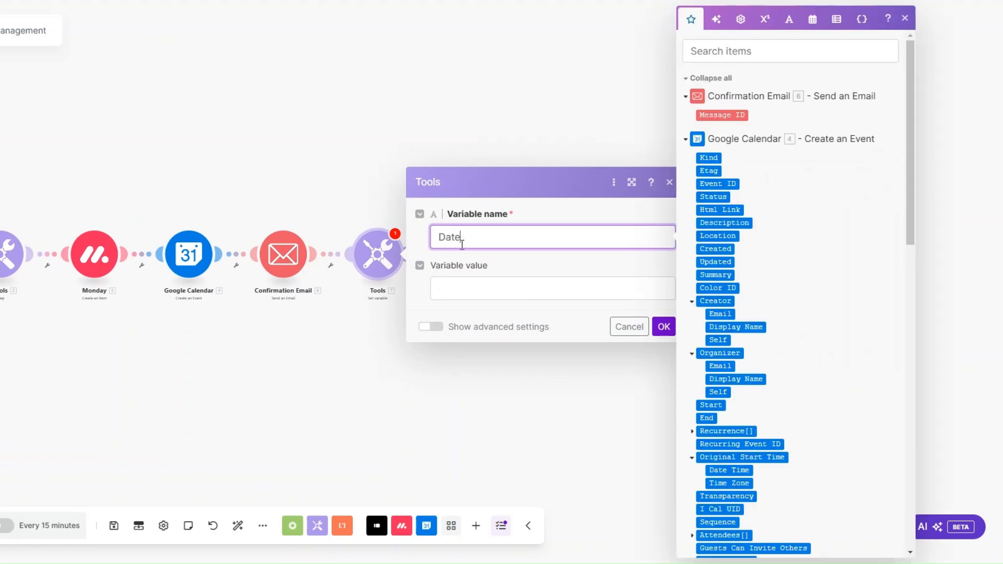
key("Tab")
left_click(813, 19)
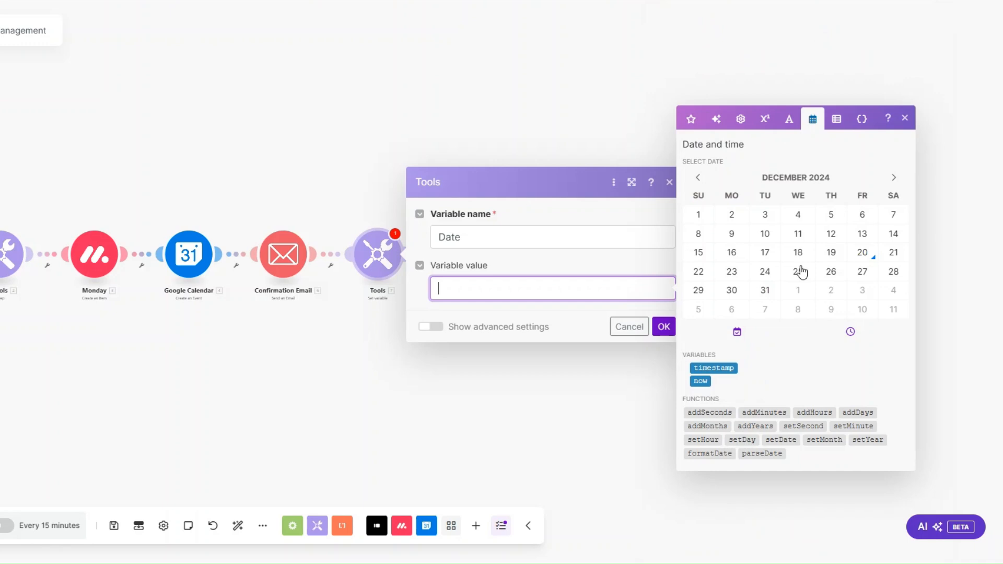
left_click(700, 380)
left_click(657, 329)
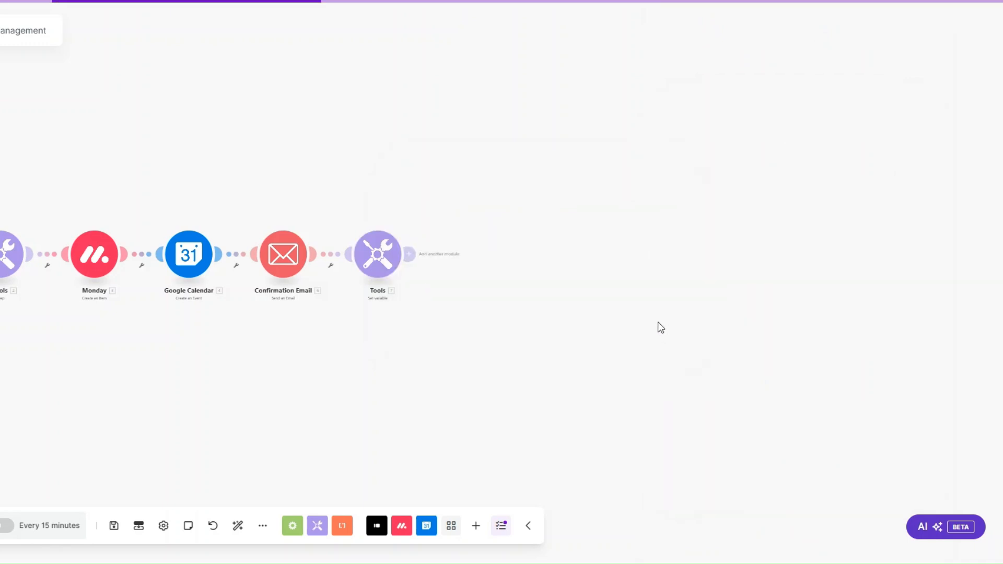
Add an Email Send an Email module after Tools and rename it Reminder Email
left_click(472, 261)
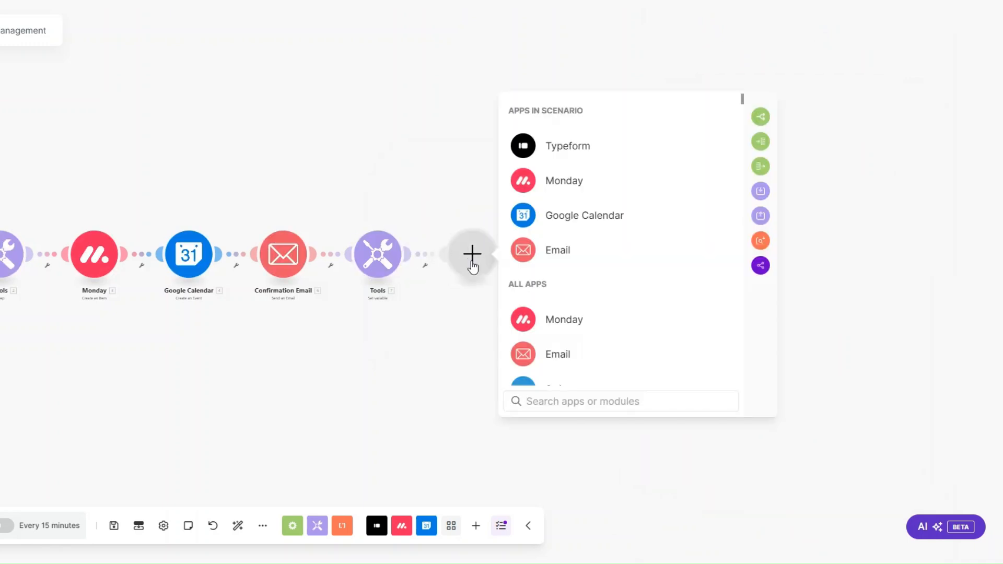
left_click(554, 256)
scroll(593, 306, "down", 3)
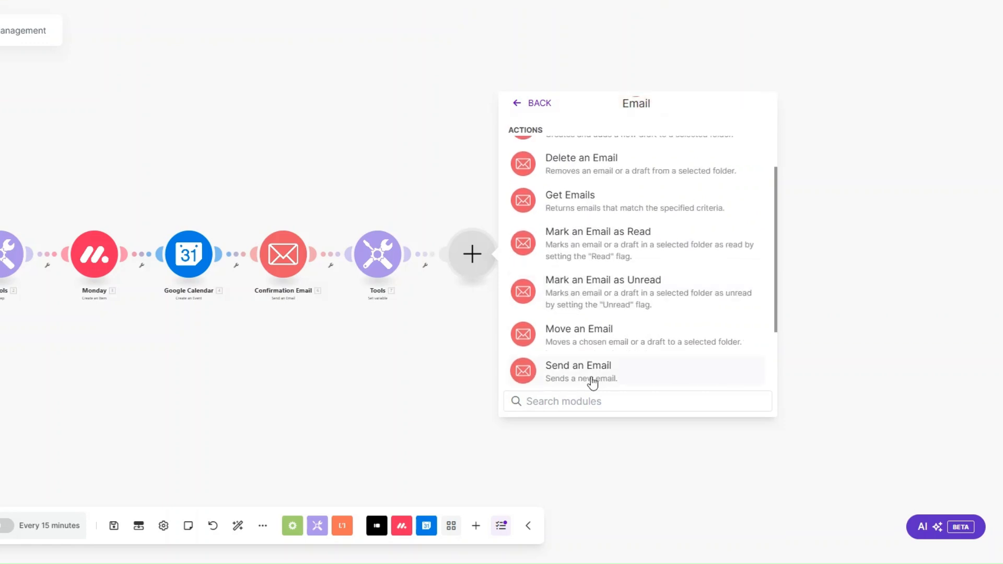
left_click(592, 383)
right_click(484, 277)
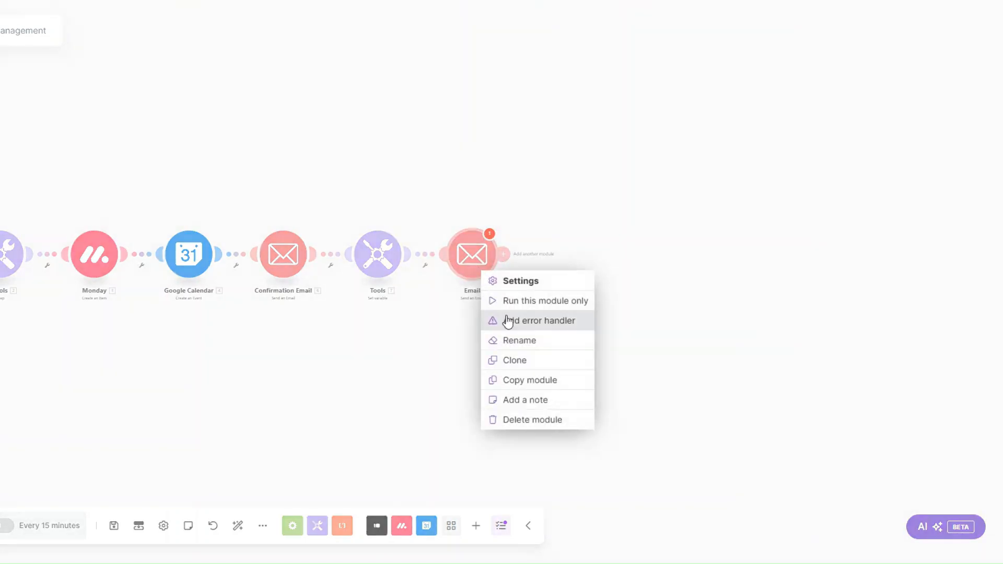
left_click(517, 351)
type("R")
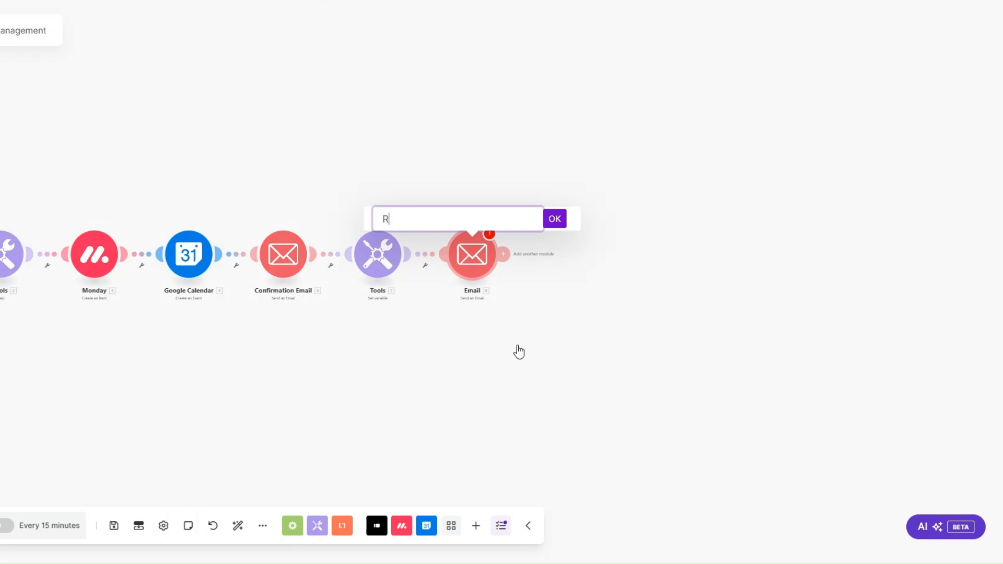
type("eminder Email")
left_click(554, 219)
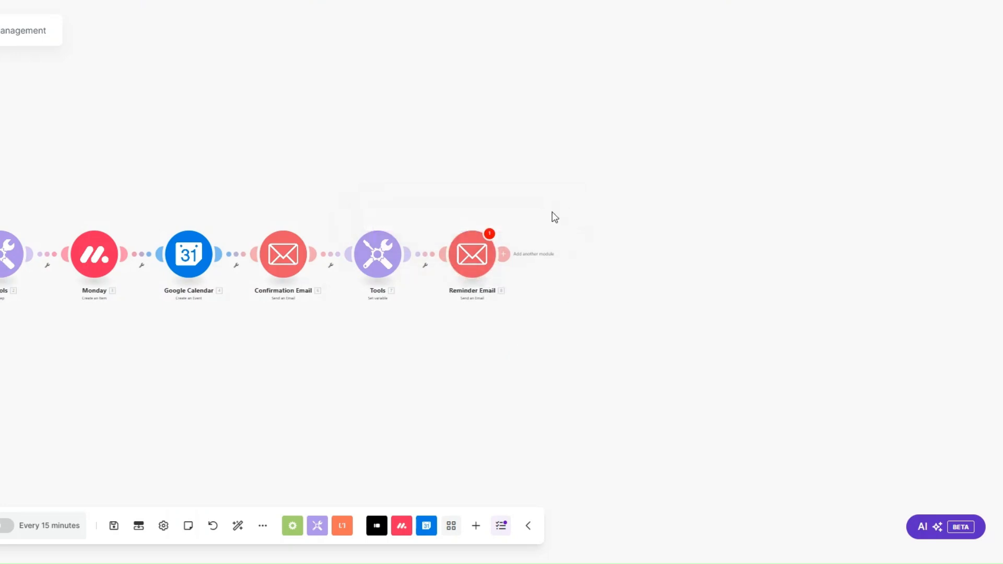
Review the subject 'Reminder: Your Reservation at Haven is Tomorrow!' and the body, then save
left_click(472, 254)
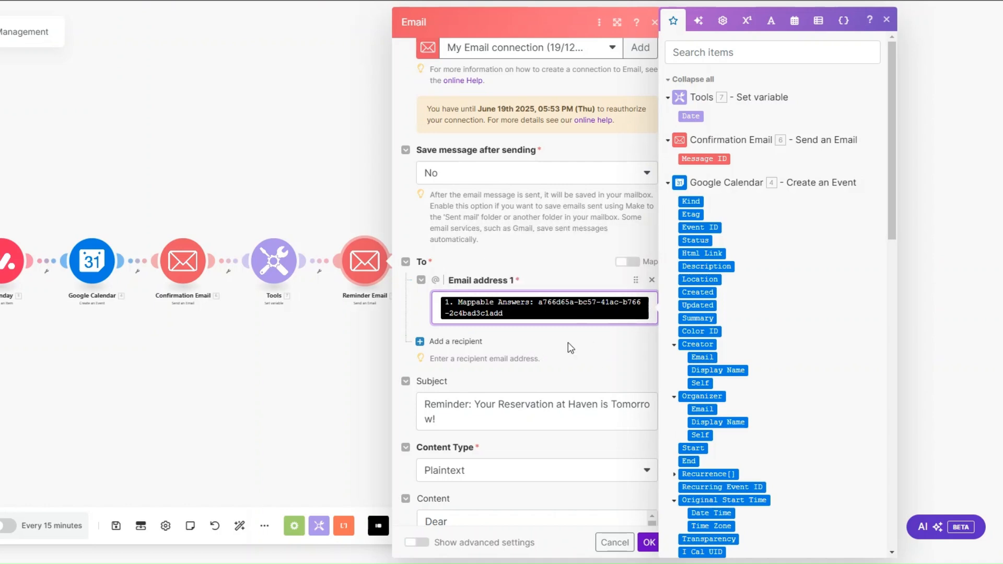
scroll(548, 334, "down", 5)
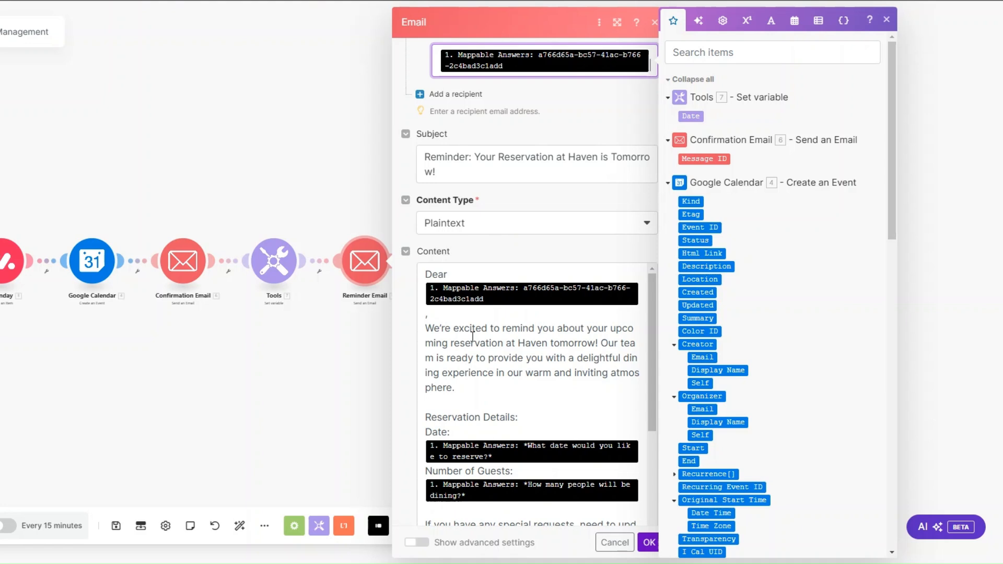
scroll(473, 337, "down", 5)
left_click(432, 294)
left_click_drag(432, 294, 522, 294)
left_click(522, 294)
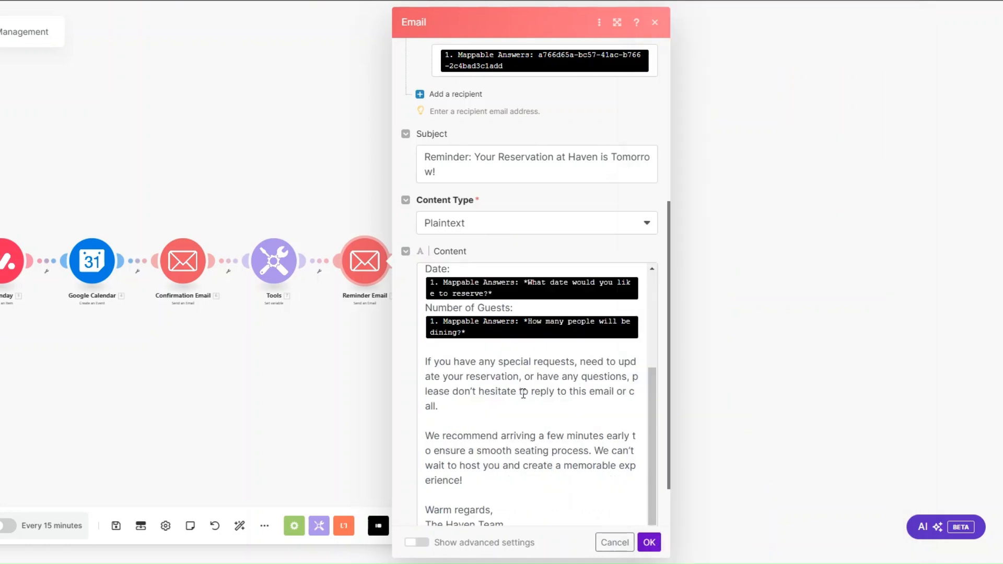
scroll(523, 394, "down", 2)
left_click(558, 291)
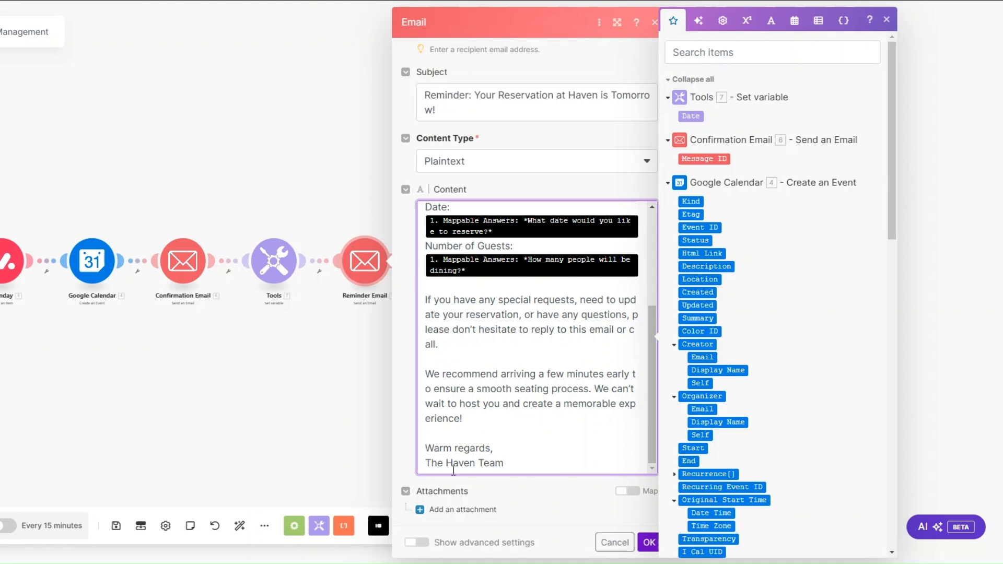
left_click(650, 546)
left_click(650, 546)
left_click_drag(222, 361, 441, 369)
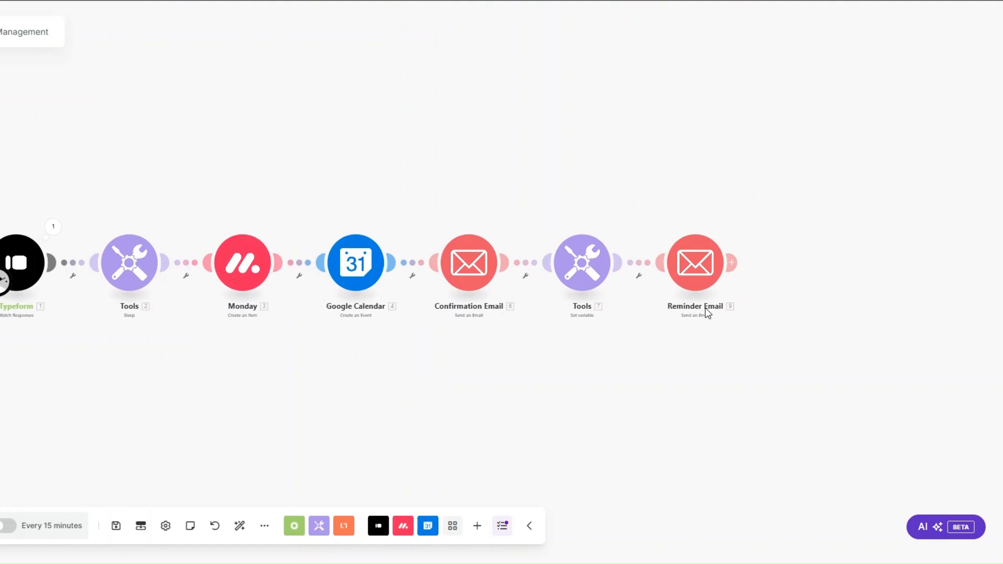
Add a Reminder? filter on the Tools–Reminder Email link testing Date with Datetime Equal to
left_click(640, 279)
left_click(641, 289)
left_click(715, 201)
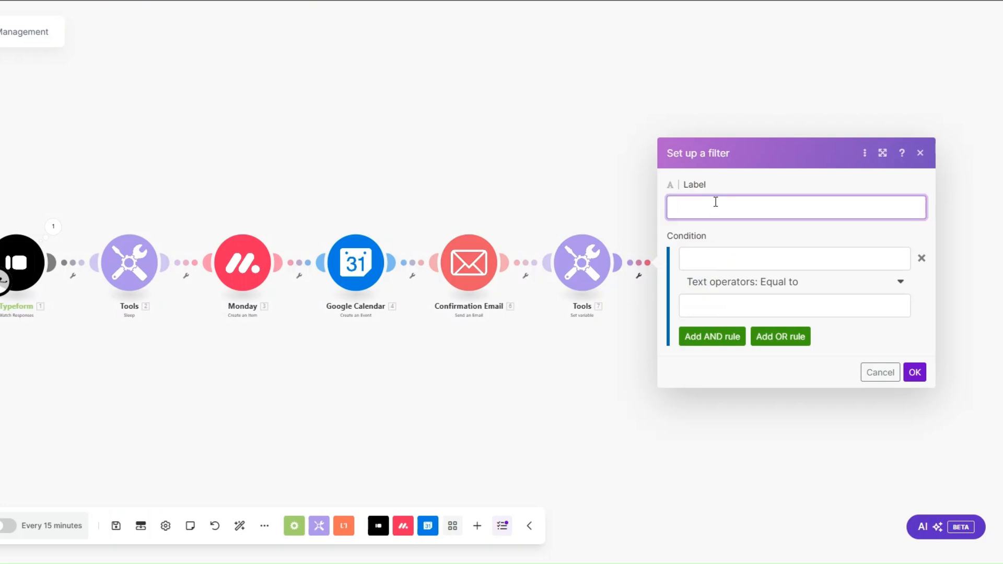
type("Re")
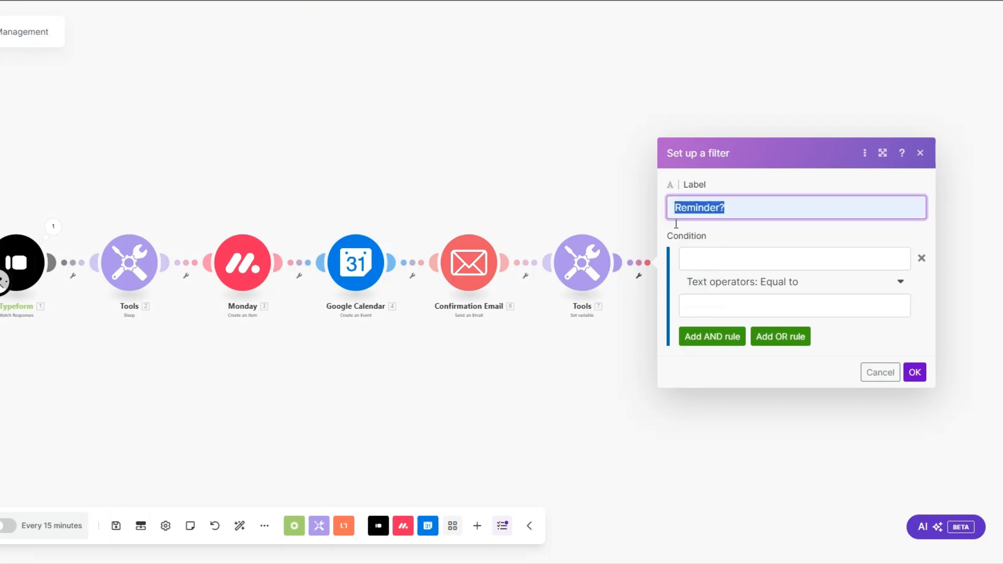
left_click(690, 260)
left_click(473, 116)
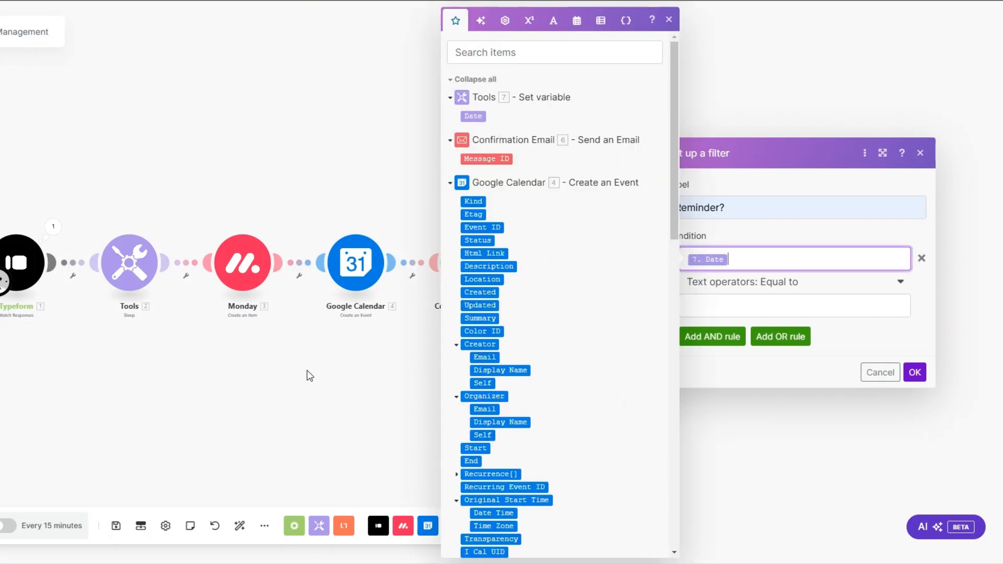
left_click(519, 273)
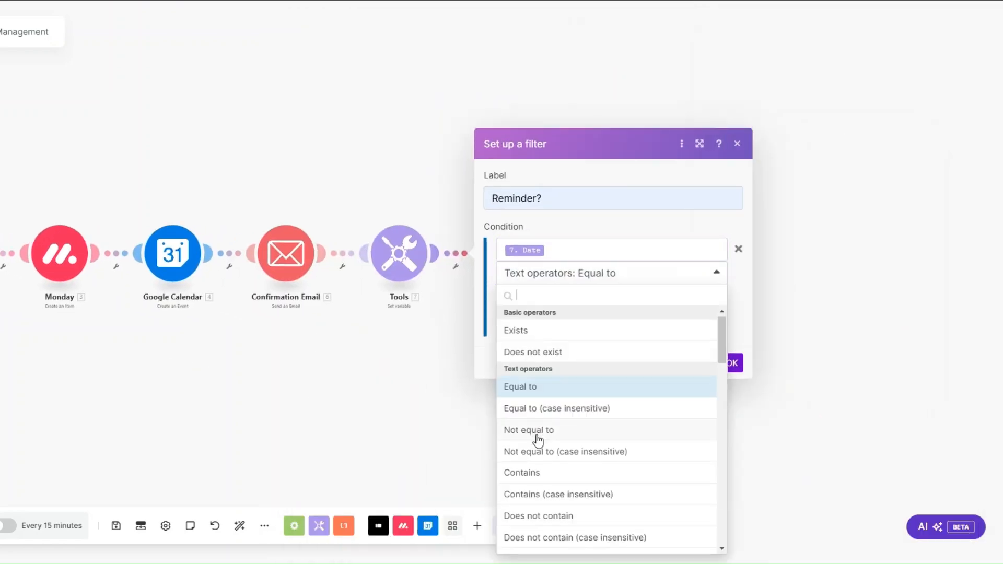
scroll(538, 441, "down", 10)
left_click(534, 355)
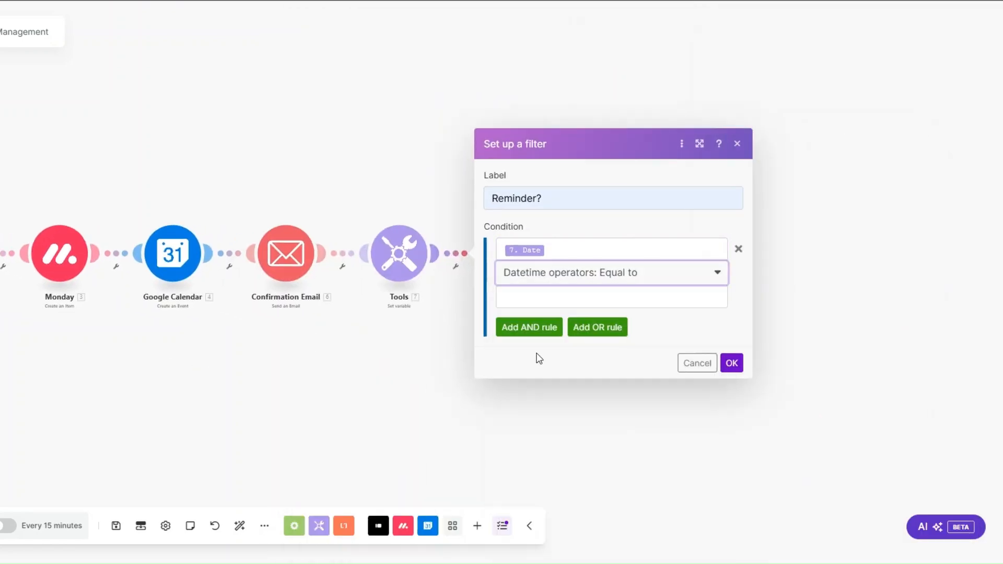
Set the filter's comparison value to addDays(Start; -1) and save the filter
left_click(547, 289)
left_click(886, 24)
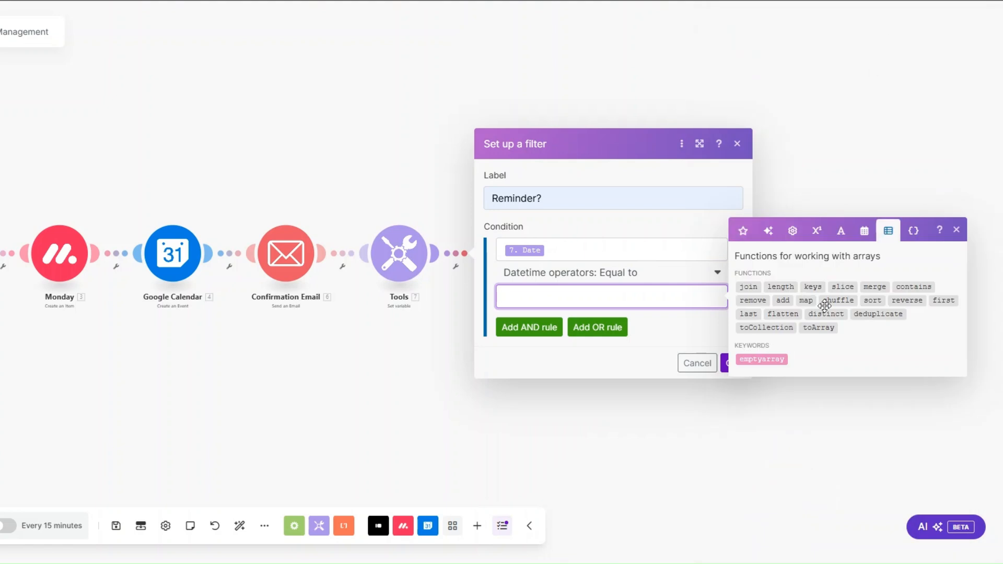
left_click(864, 230)
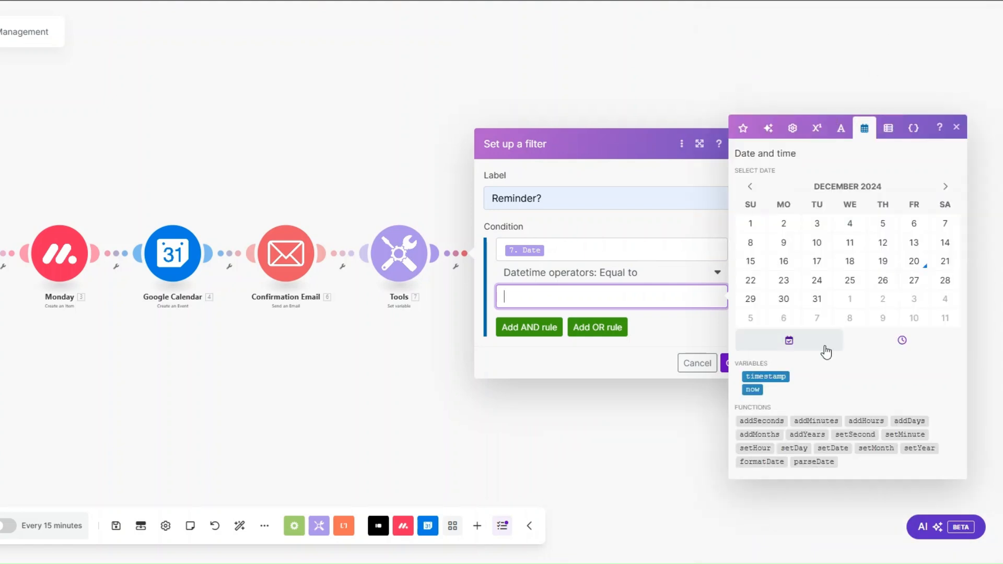
left_click(907, 421)
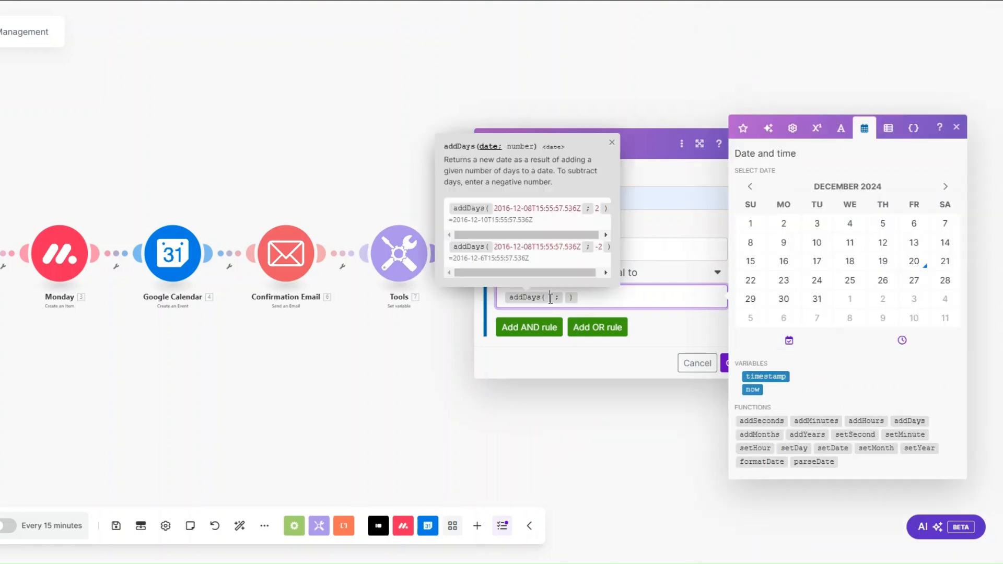
left_click(744, 128)
scroll(785, 308, "down", 5)
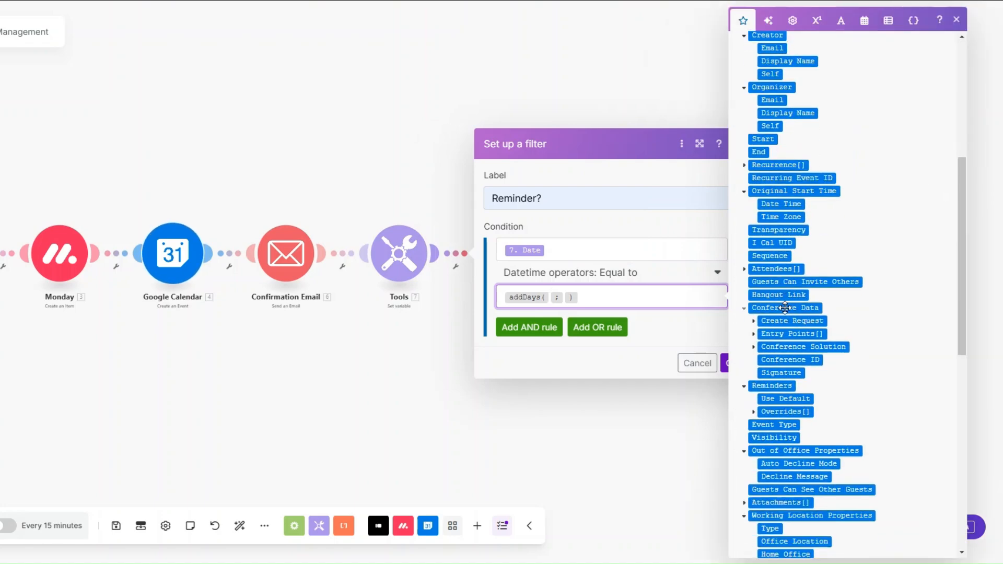
scroll(784, 308, "down", 3)
scroll(785, 308, "up", 4)
scroll(784, 308, "up", 3)
left_click_drag(762, 325, 575, 312)
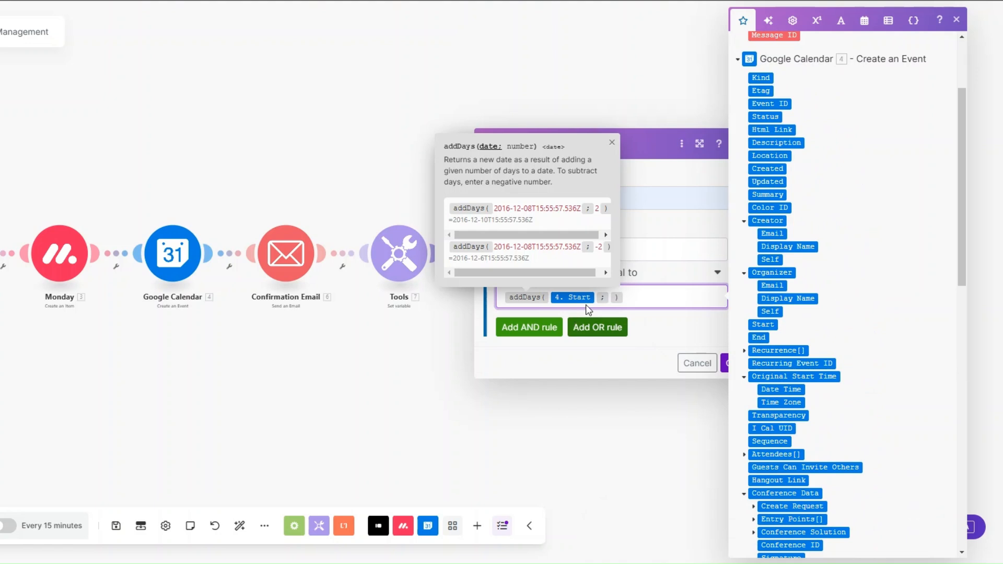
key("Right")
type("-1")
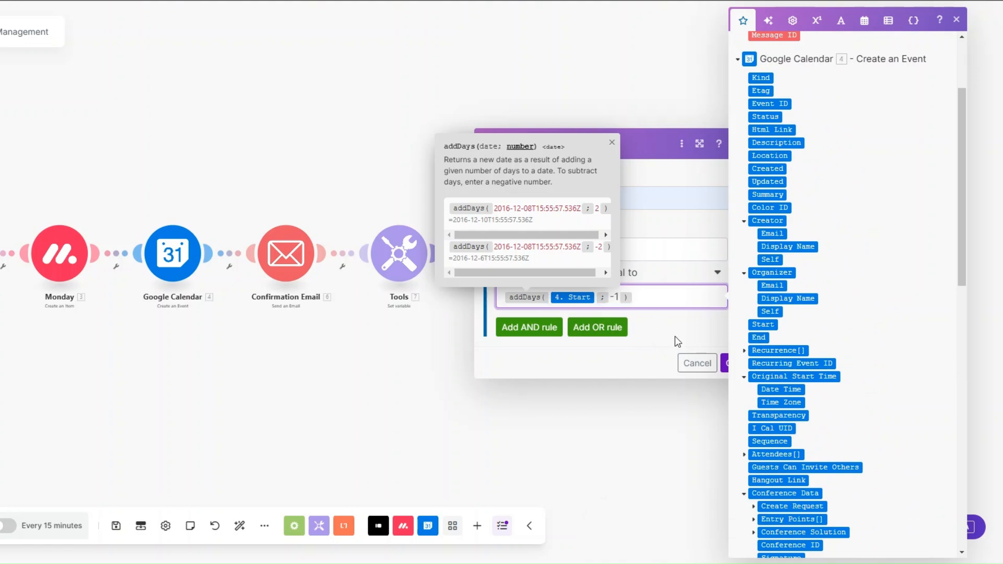
left_click(678, 328)
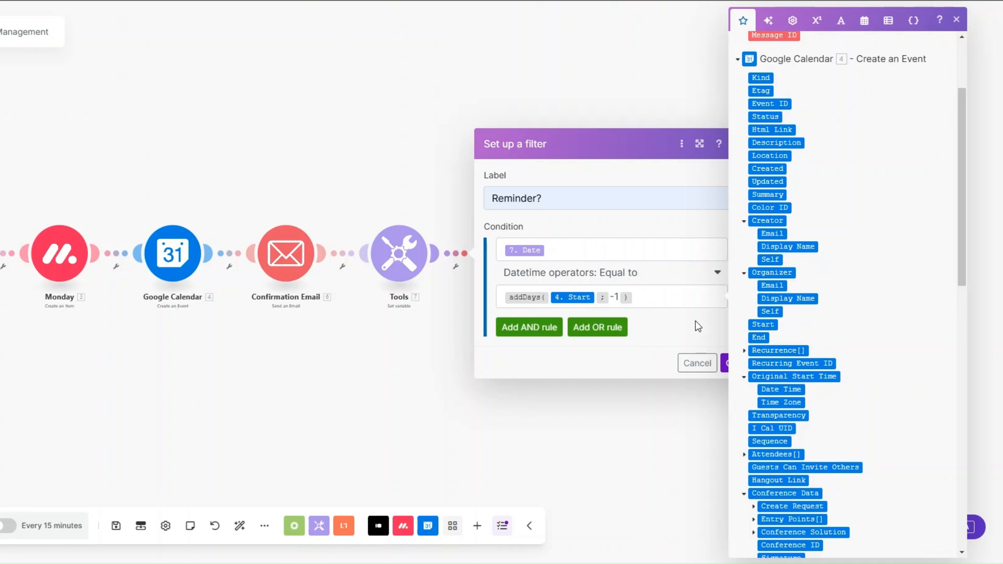
left_click(724, 364)
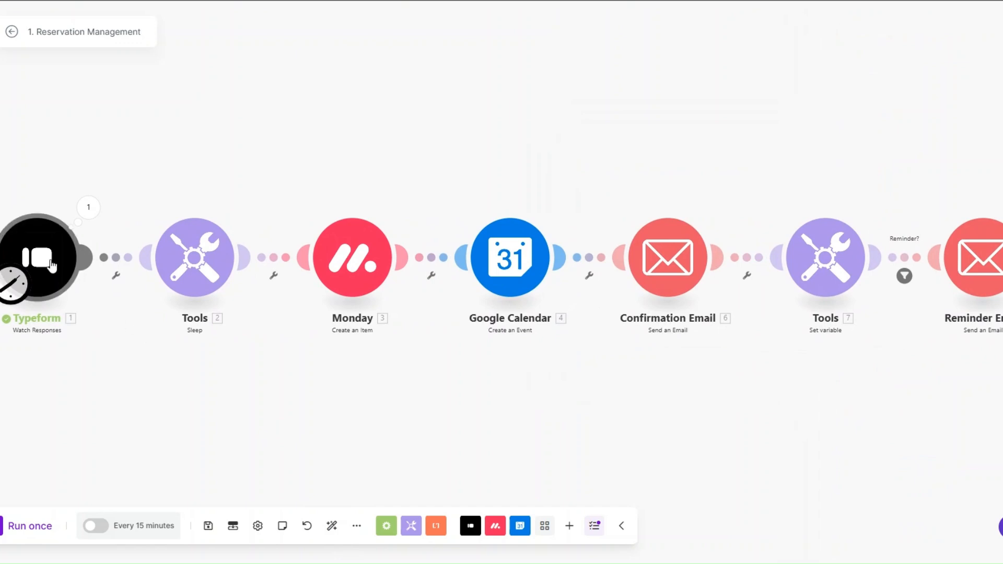
Inspect the Typeform trigger's Mappable Answers output, then close the details
left_click(87, 207)
left_click(153, 301)
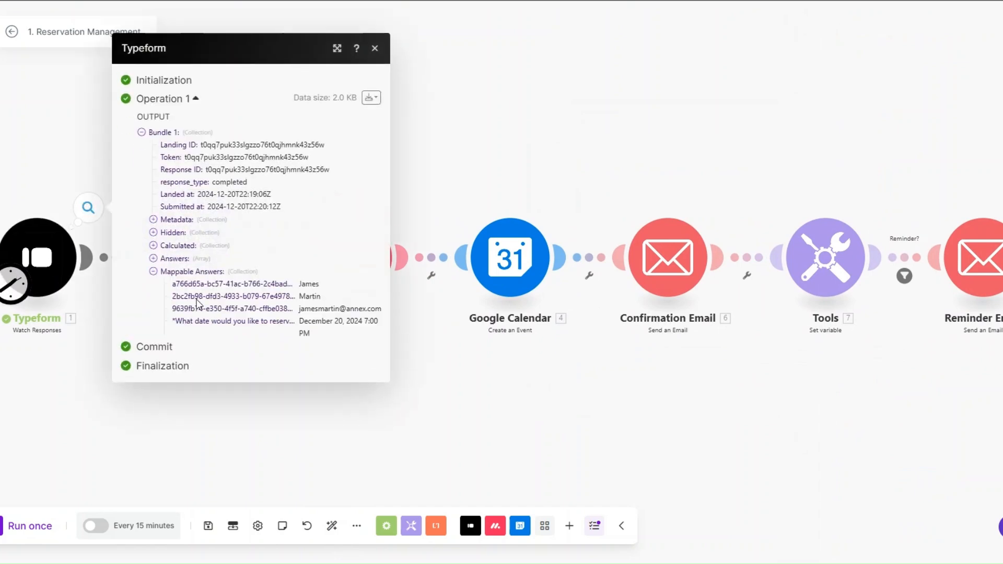
left_click_drag(298, 264, 325, 267)
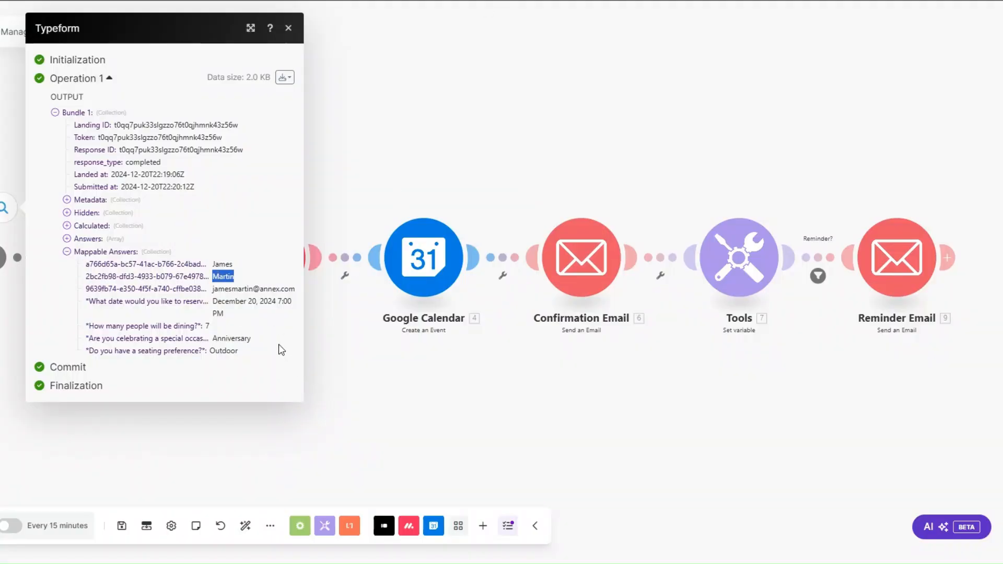
left_click(326, 352)
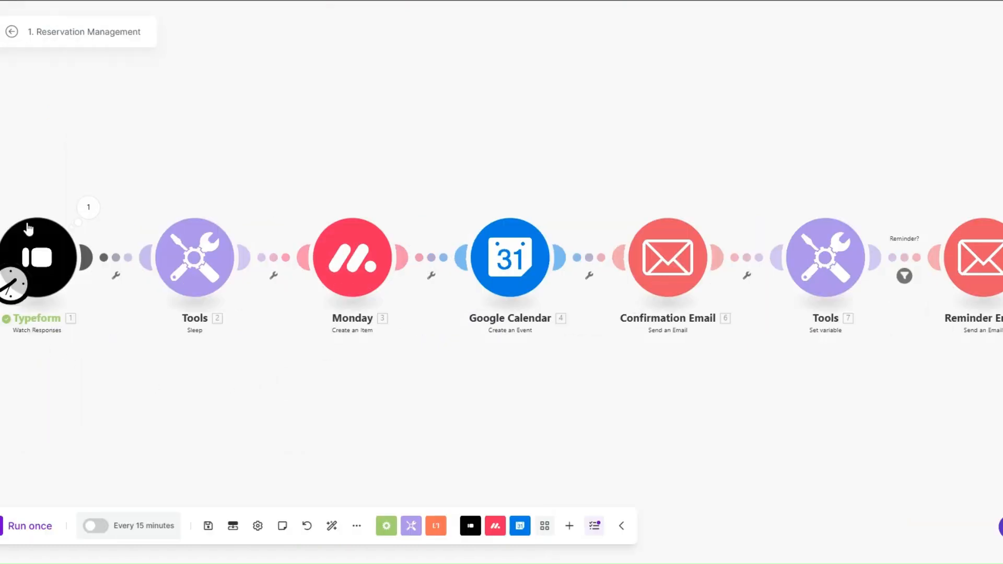
Manually set the Typeform trigger to start from the 12/21/2024 1:20 AM response
right_click(44, 244)
left_click(86, 314)
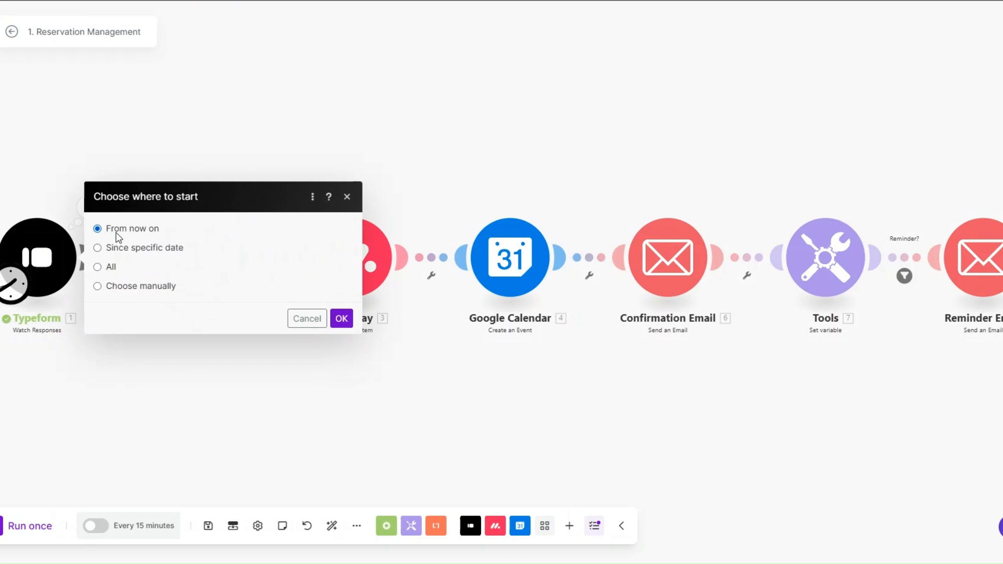
left_click(107, 287)
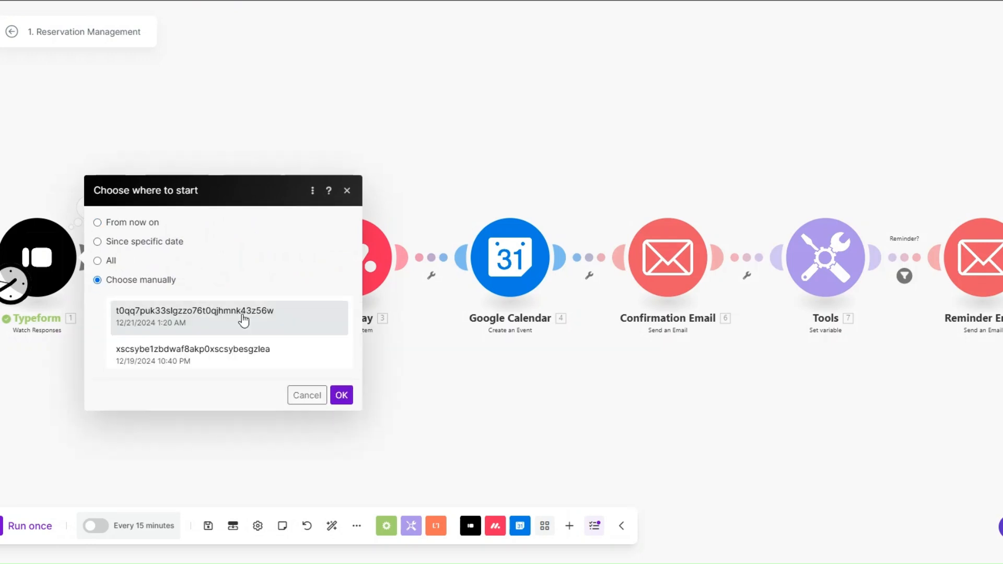
left_click(237, 274)
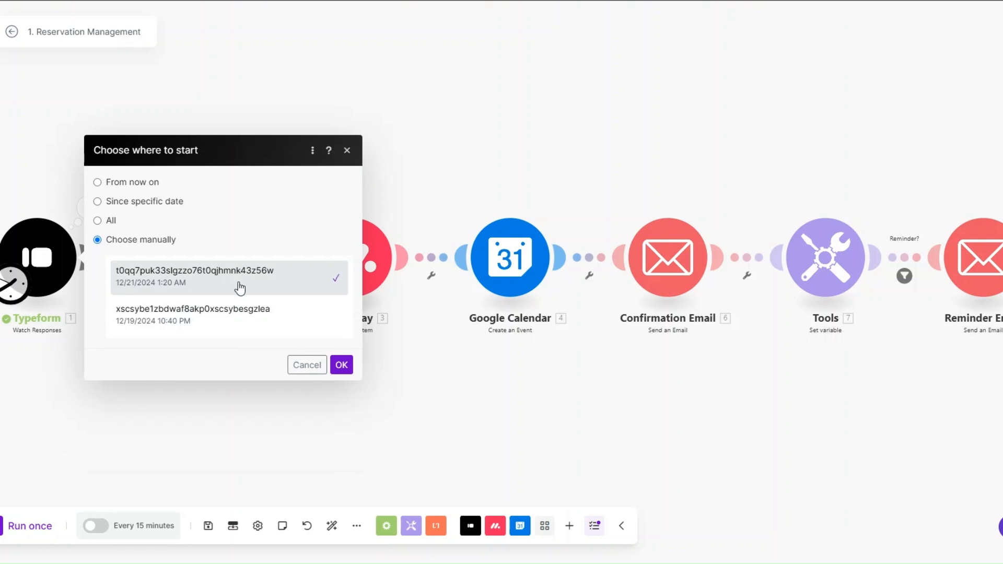
left_click(341, 364)
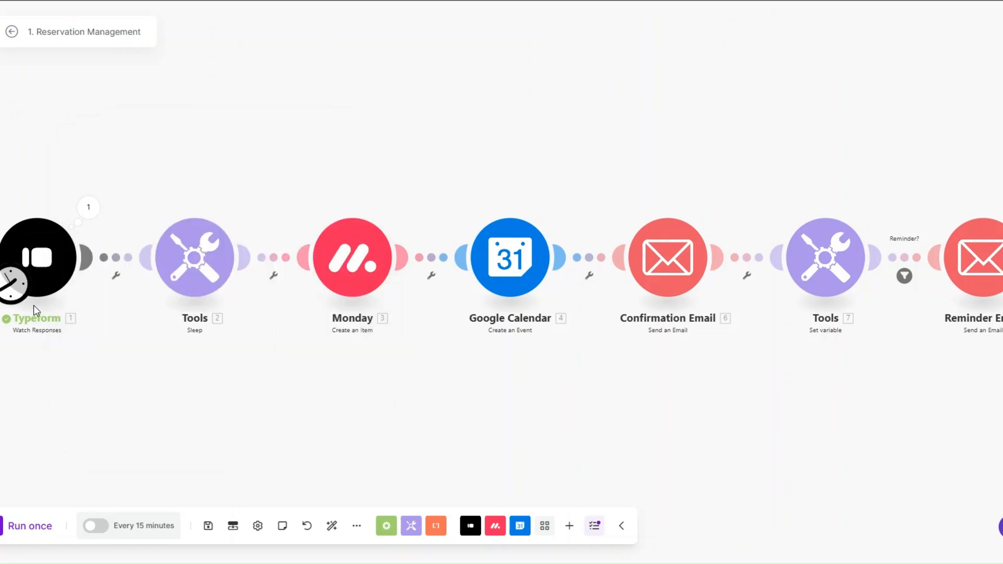
Run the scenario once and check the Google Calendar event name in the results
left_click(33, 526)
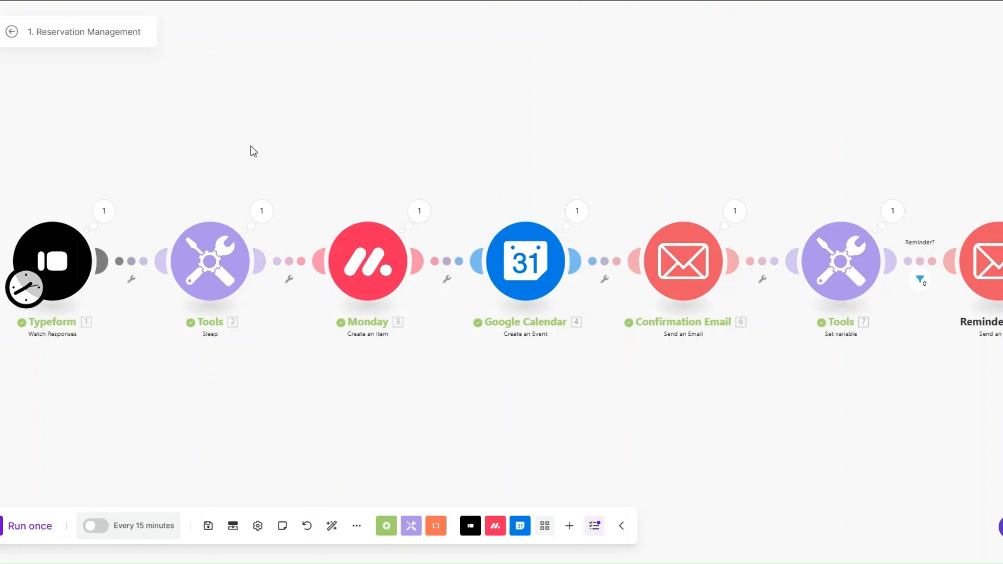
left_click(350, 313)
left_click(569, 217)
left_click_drag(694, 144, 783, 145)
left_click(521, 408)
Inspect the Confirmation Email's sent subject and message body in its run details
left_click(734, 212)
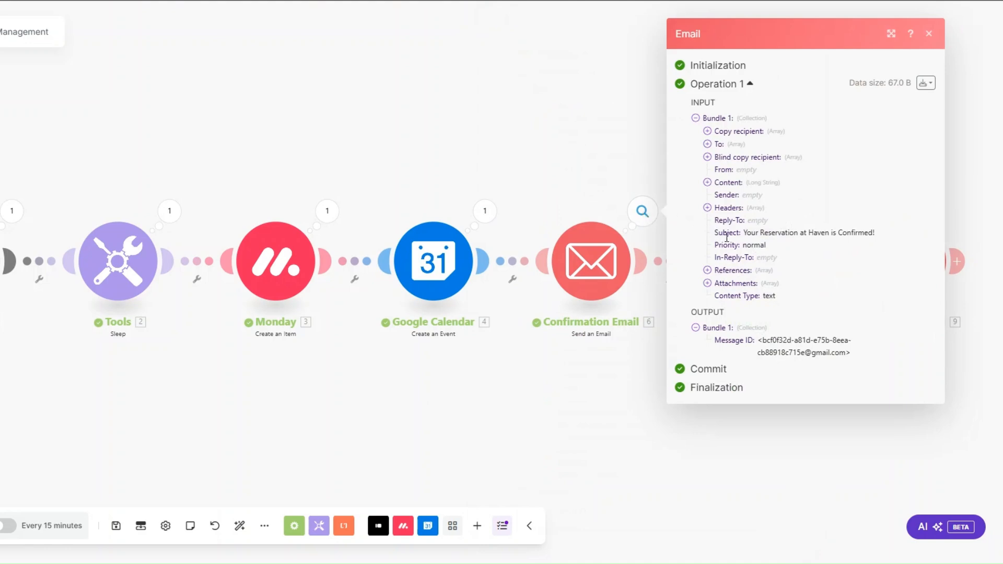
left_click_drag(744, 233, 890, 239)
left_click(707, 182)
left_click_drag(719, 184, 804, 457)
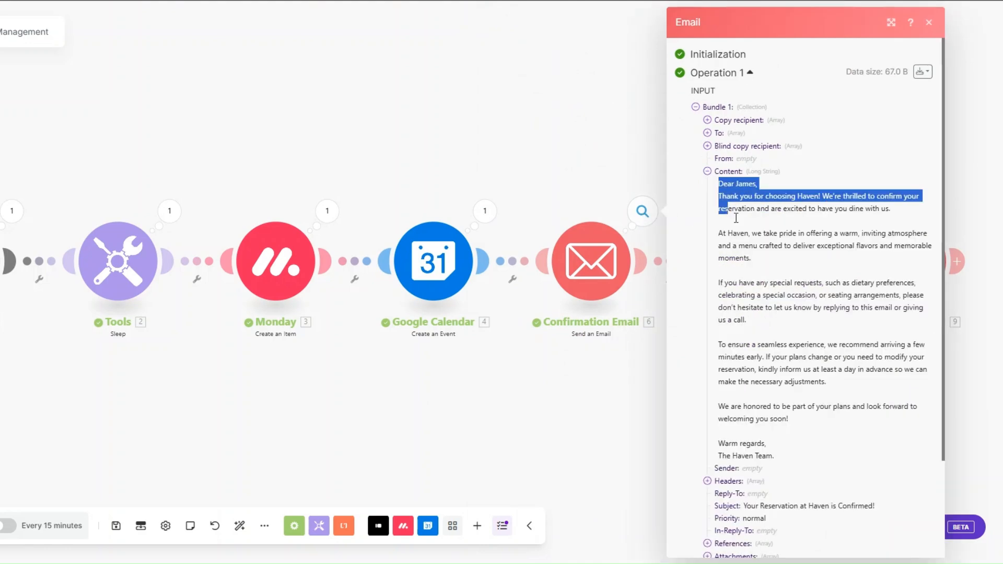
left_click(778, 365)
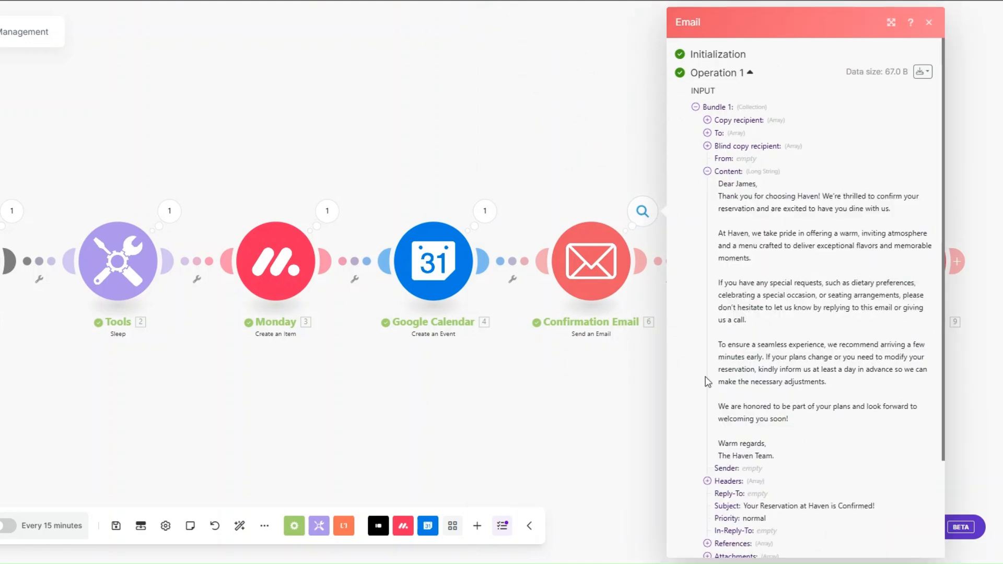
left_click(622, 389)
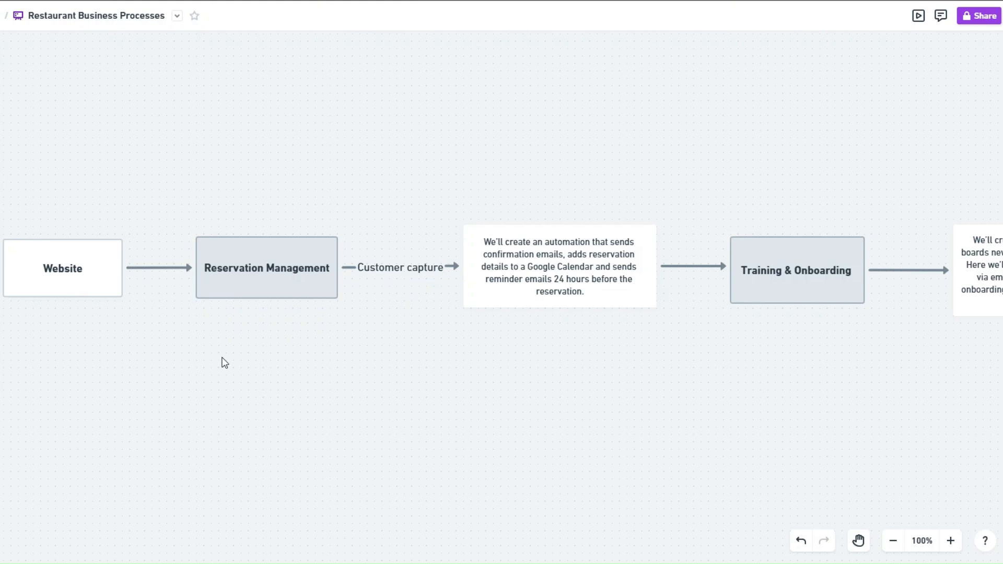
Scroll across the Restaurant Business Processes flowchart to Training & Onboarding
scroll(595, 385, "right", 10)
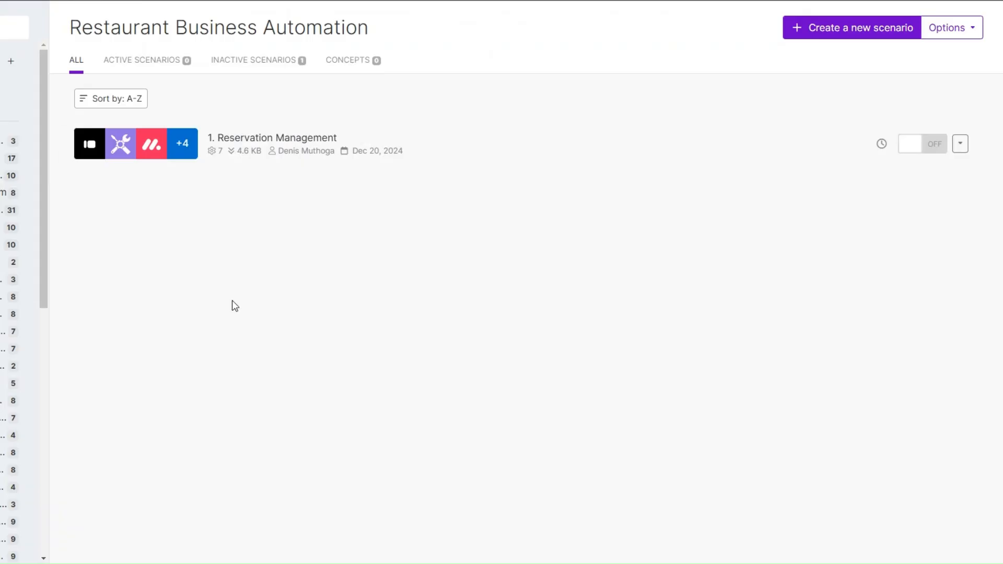
Create a new scenario in the Restaurant Business Automation folder
left_click(830, 27)
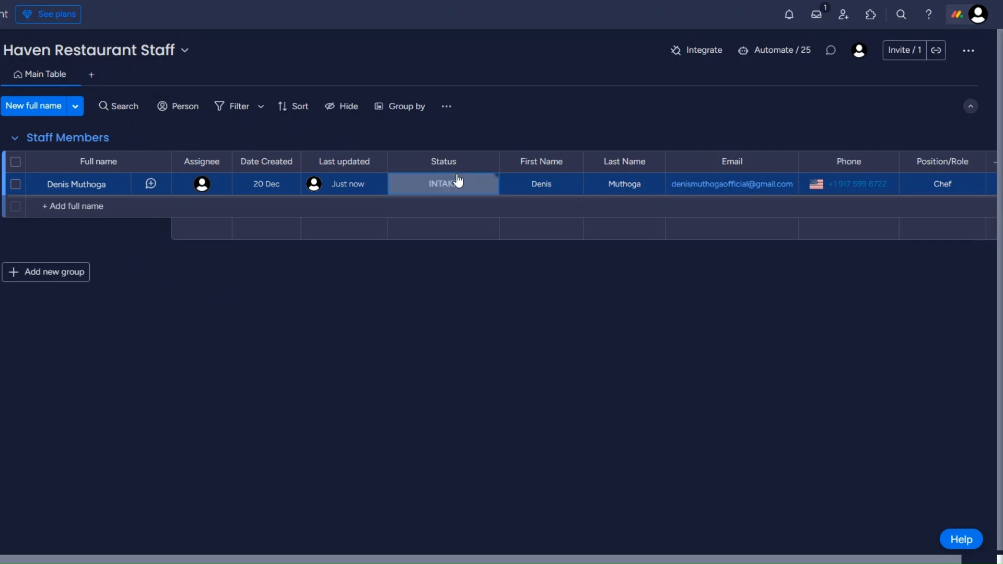
Check the staff member's Status labels, leaving the status at INTAKE
left_click(470, 187)
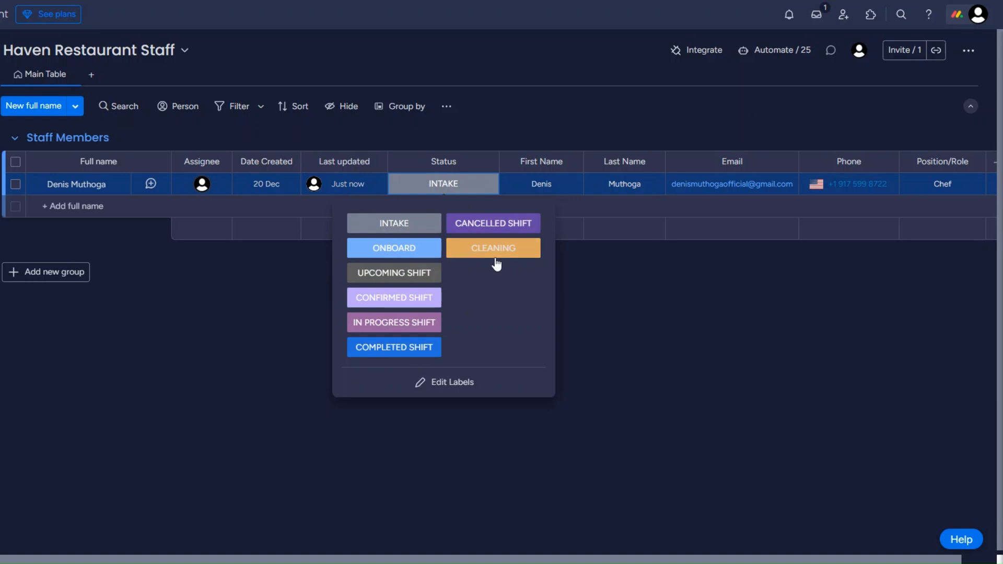
left_click(600, 311)
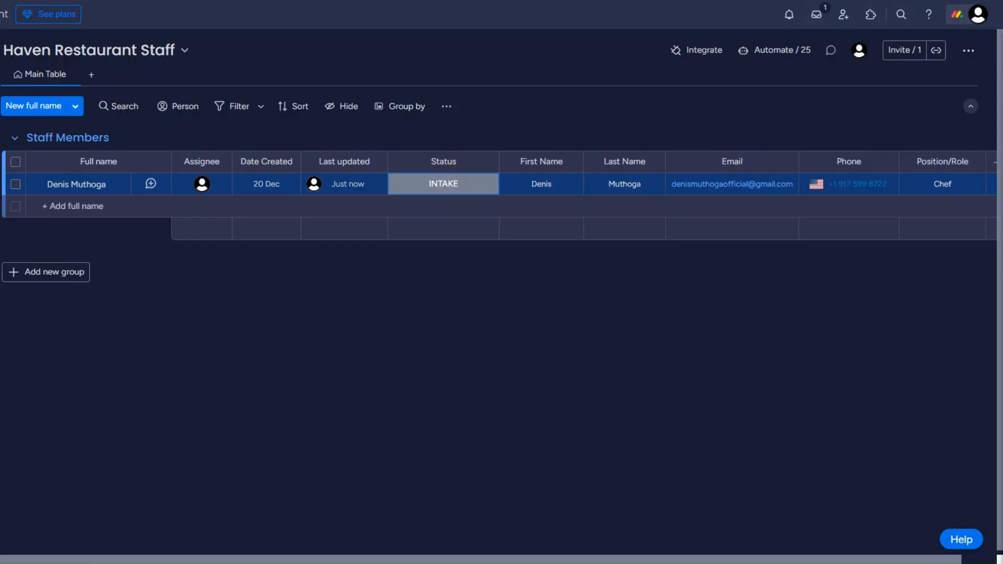
left_click(431, 196)
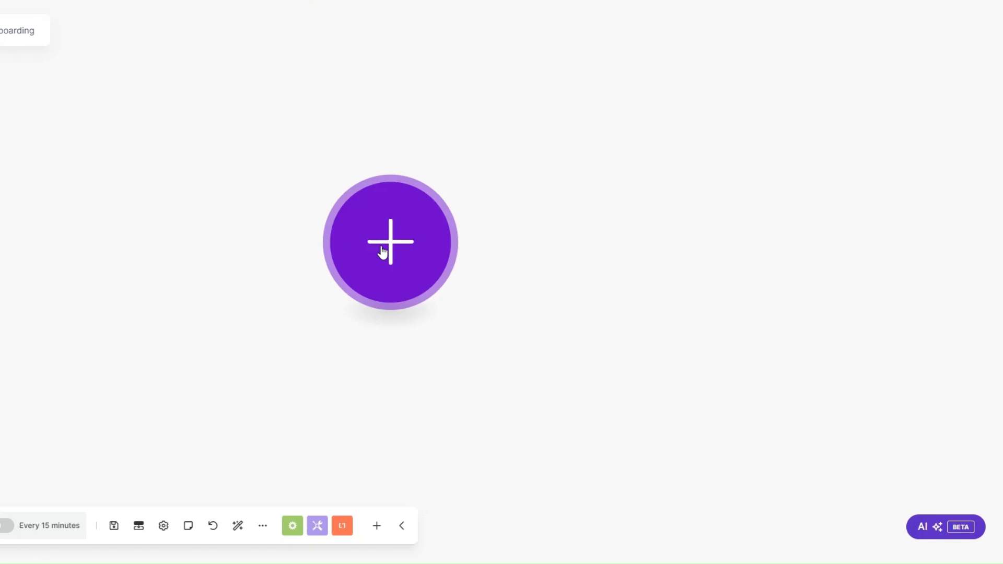
Start the scenario with a Webhooks Custom webhook named 'Onboarding webhook' and copy its address
left_click(383, 254)
left_click(524, 354)
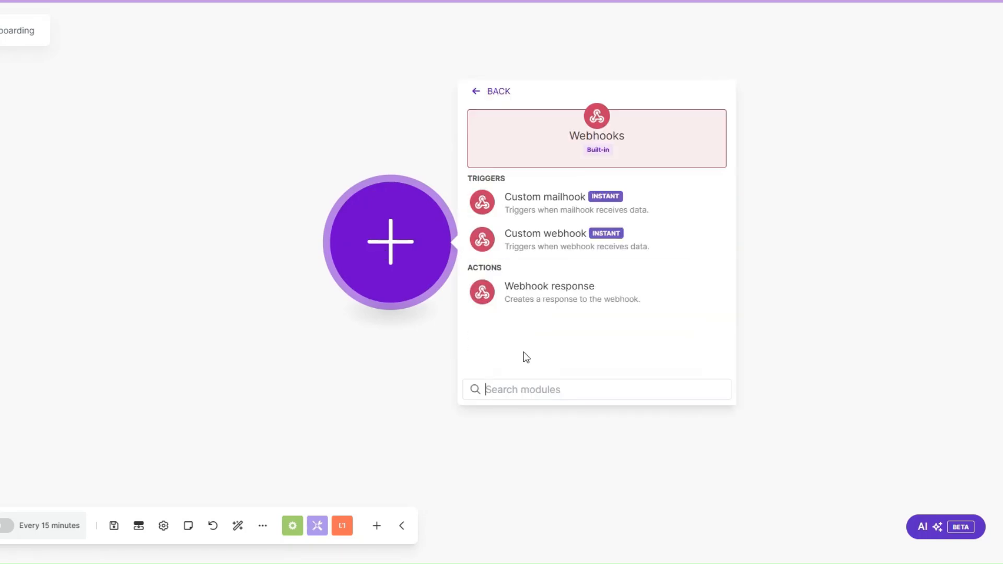
left_click(524, 236)
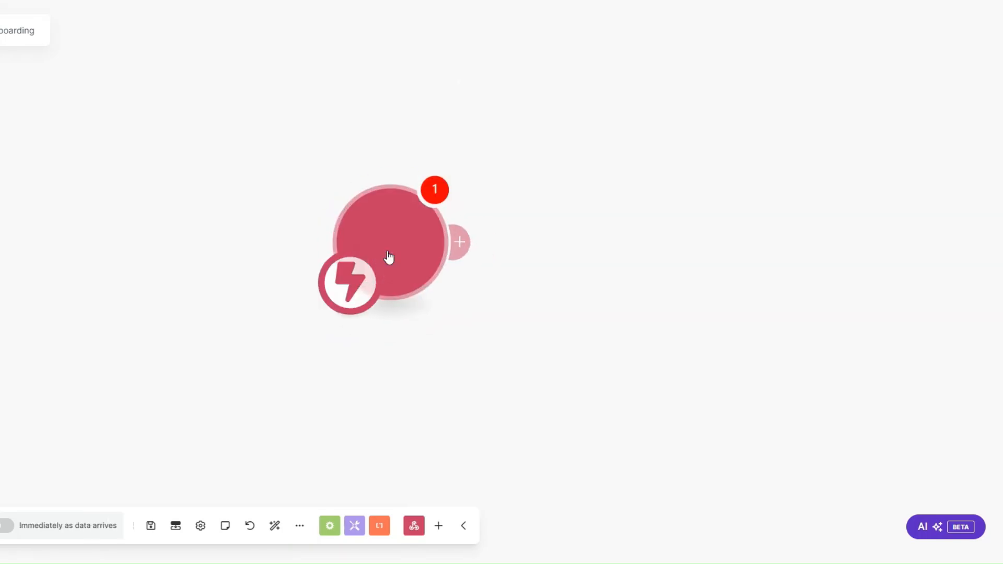
left_click(493, 226)
left_click_drag(662, 173, 543, 174)
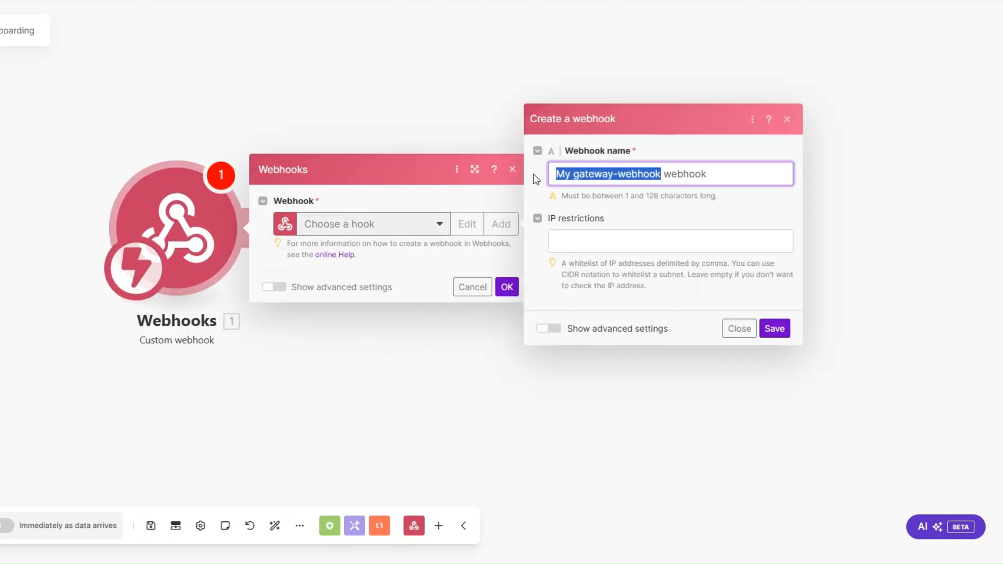
type("O")
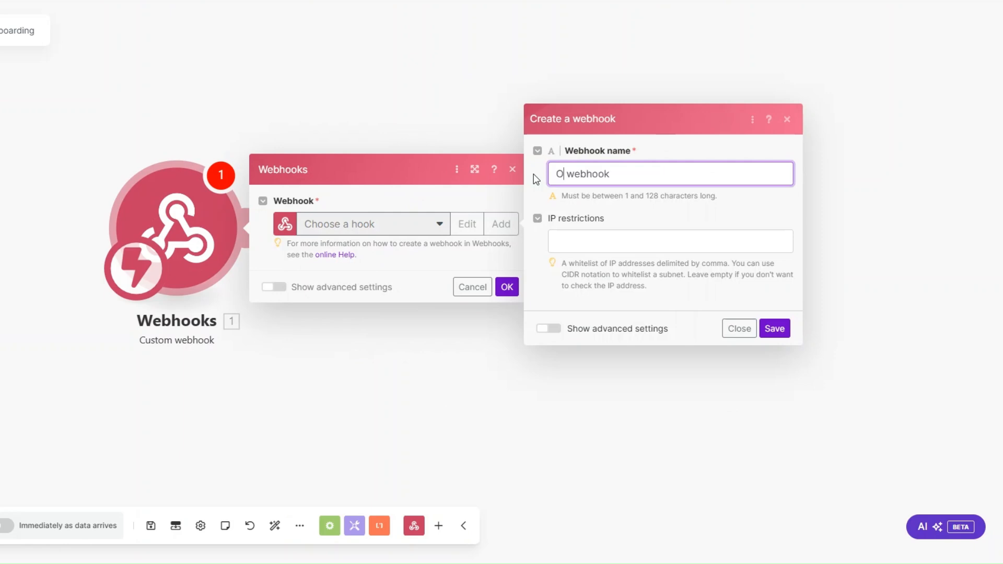
type("nboarding")
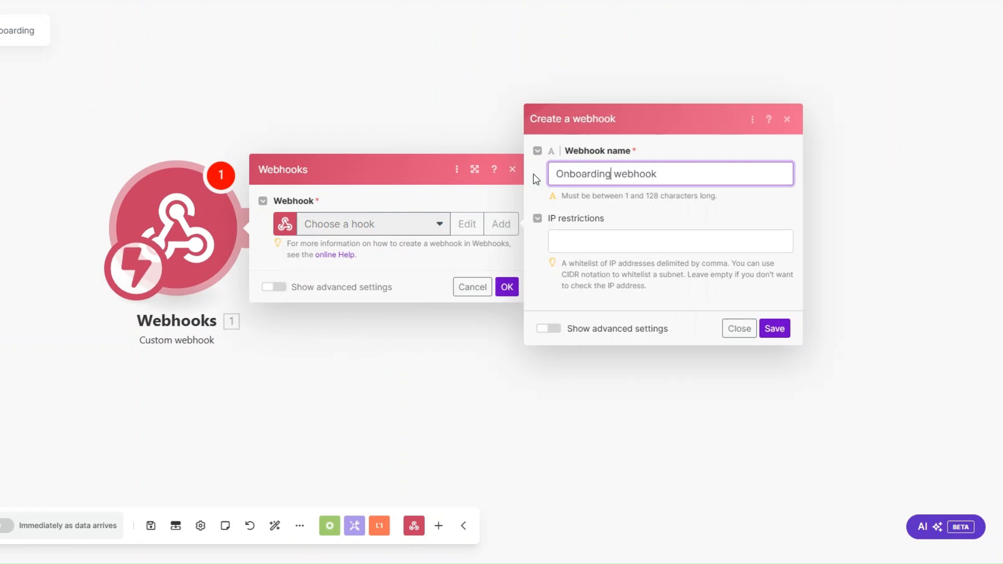
left_click(773, 329)
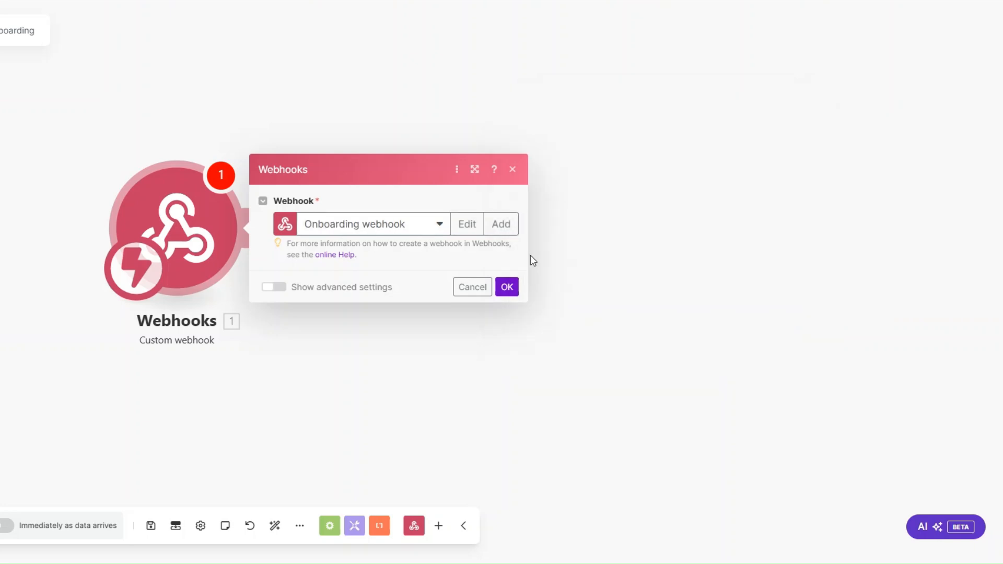
left_click(474, 275)
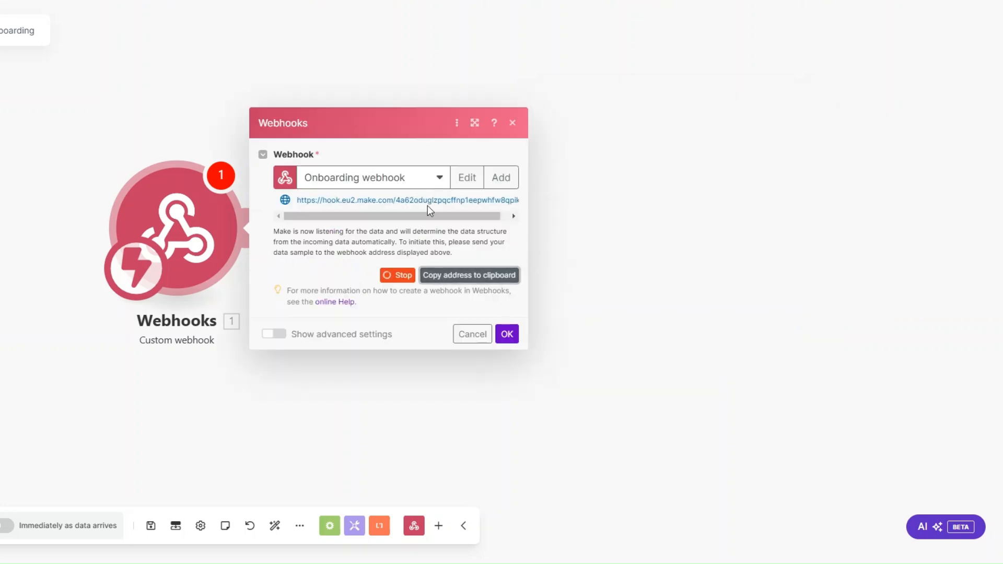
left_click(513, 333)
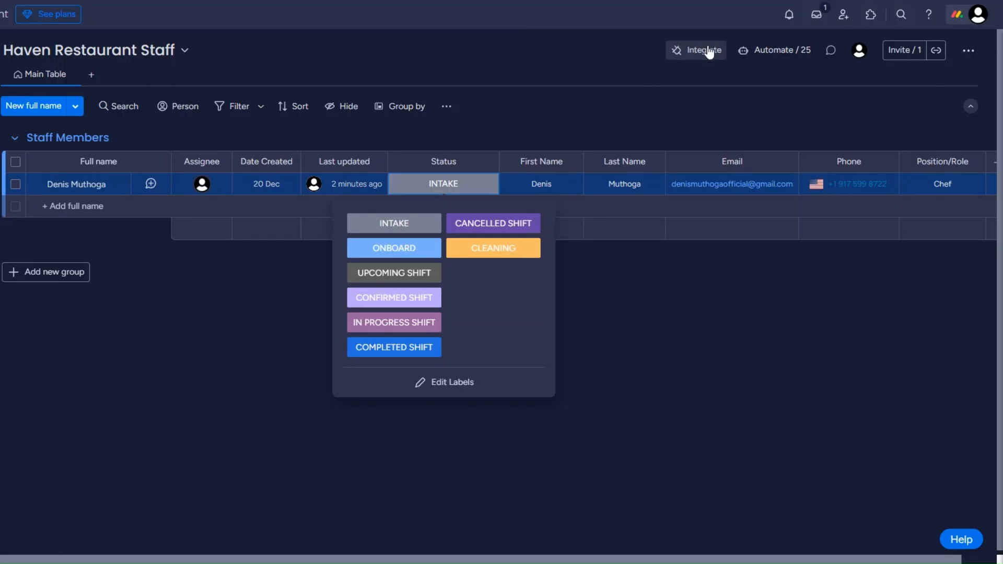
Connect the staff board's monday.com webhook integration to the pasted Make webhook URL
left_click(703, 50)
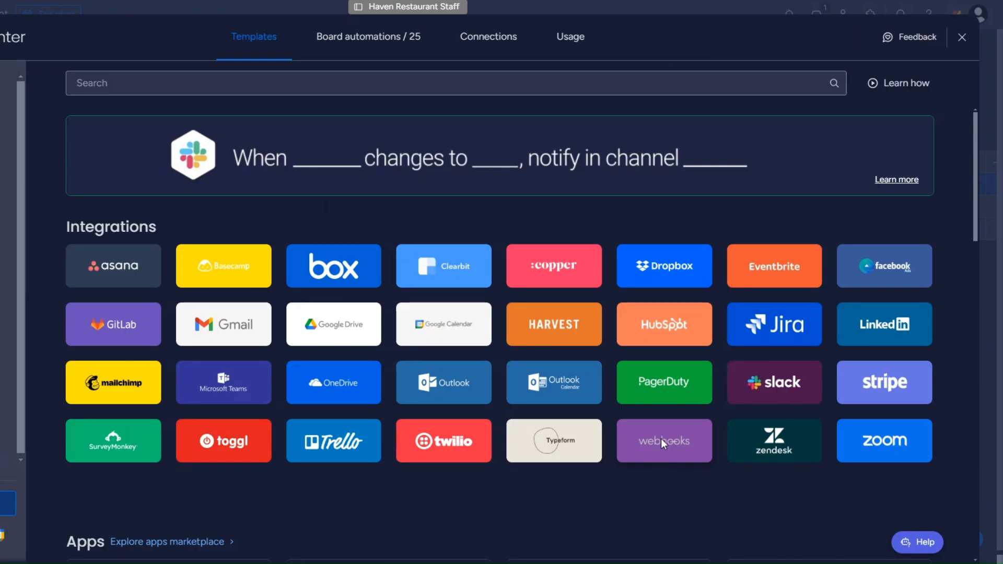
left_click(660, 437)
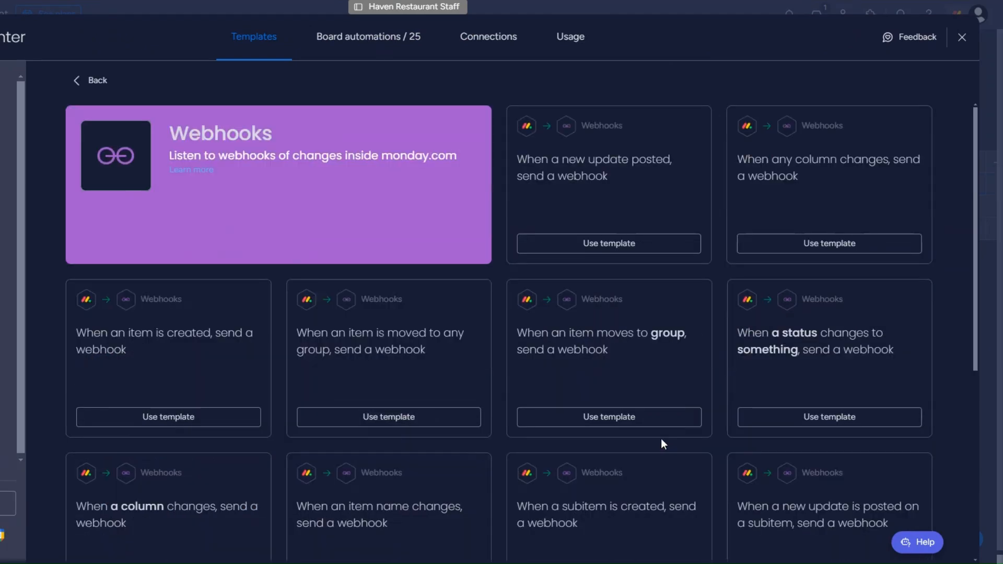
left_click(747, 339)
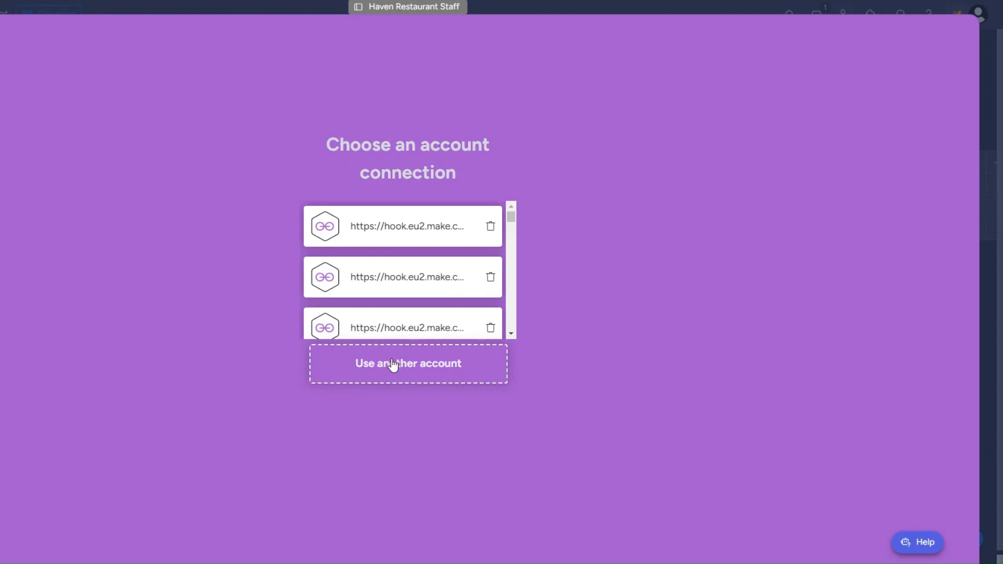
left_click(393, 364)
left_click(110, 162)
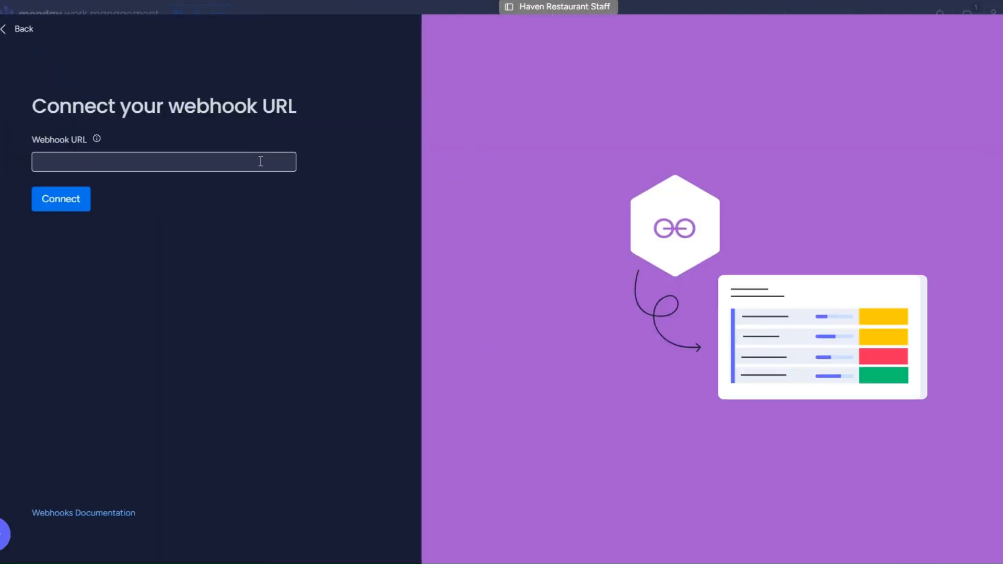
key("ctrl+v")
left_click(56, 205)
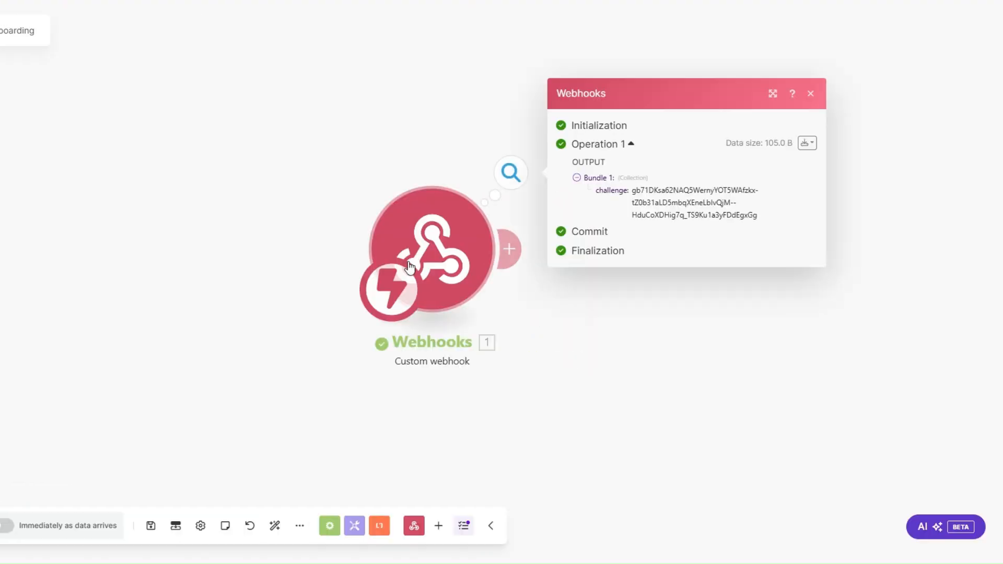
Back in Make, close the webhook output and add an empty module after the trigger
left_click_drag(445, 238, 86, 236)
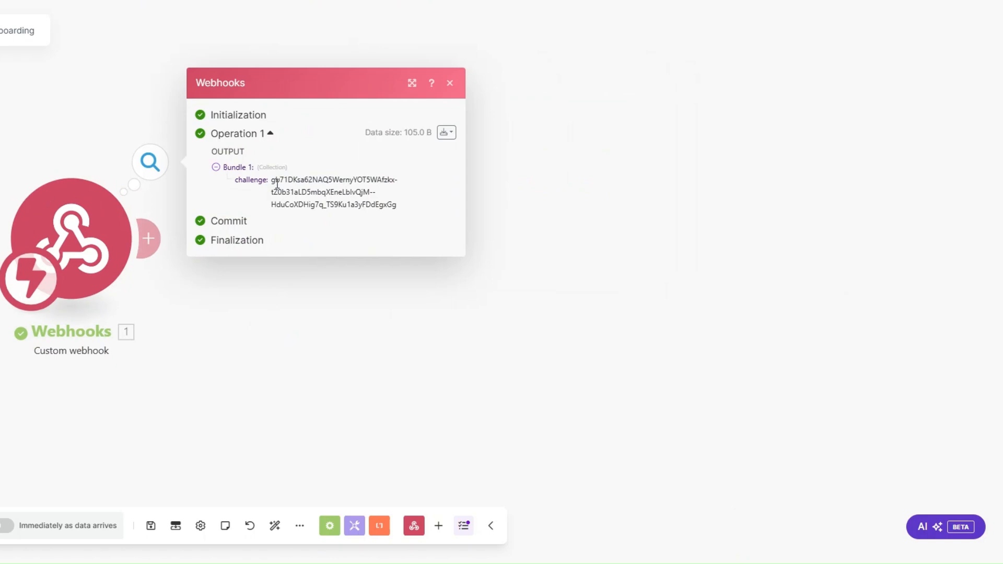
left_click(245, 297)
left_click(148, 239)
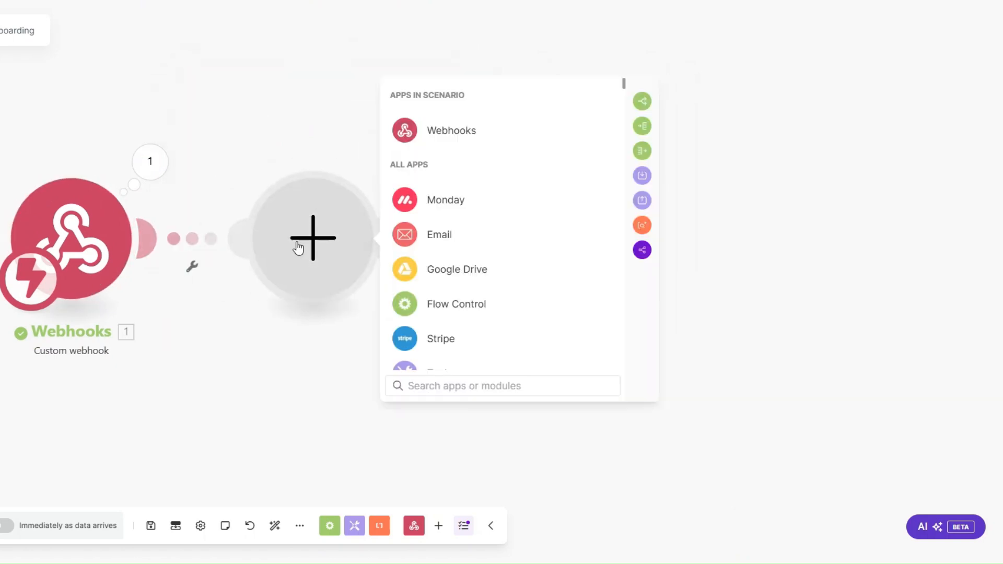
Add a Webhook response with status 200 and body {"challenge":""} mapped to the incoming challenge
left_click(433, 137)
left_click(459, 192)
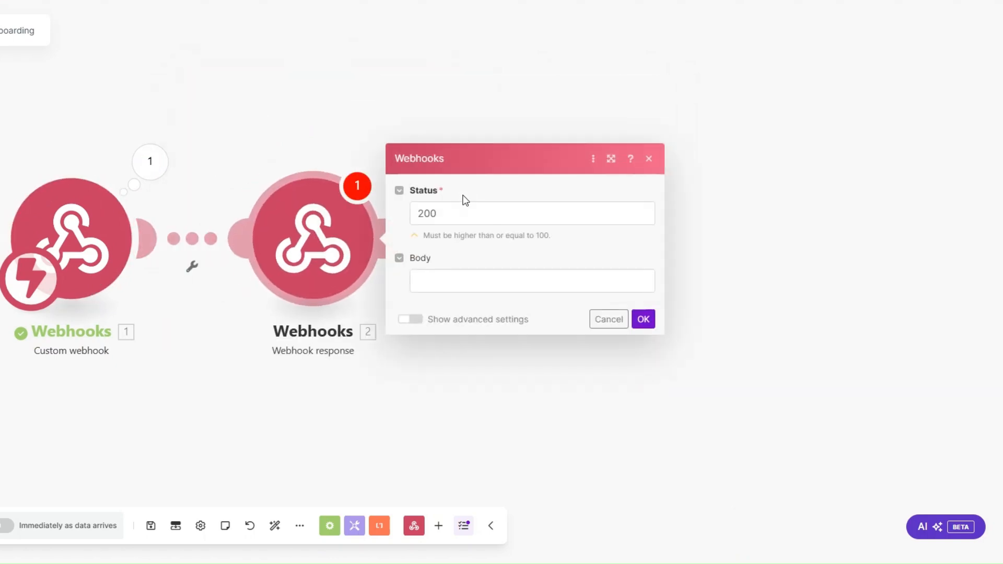
left_click(438, 284)
type("{}")
type("\"\"")
type(":\"\"")
type("challenge")
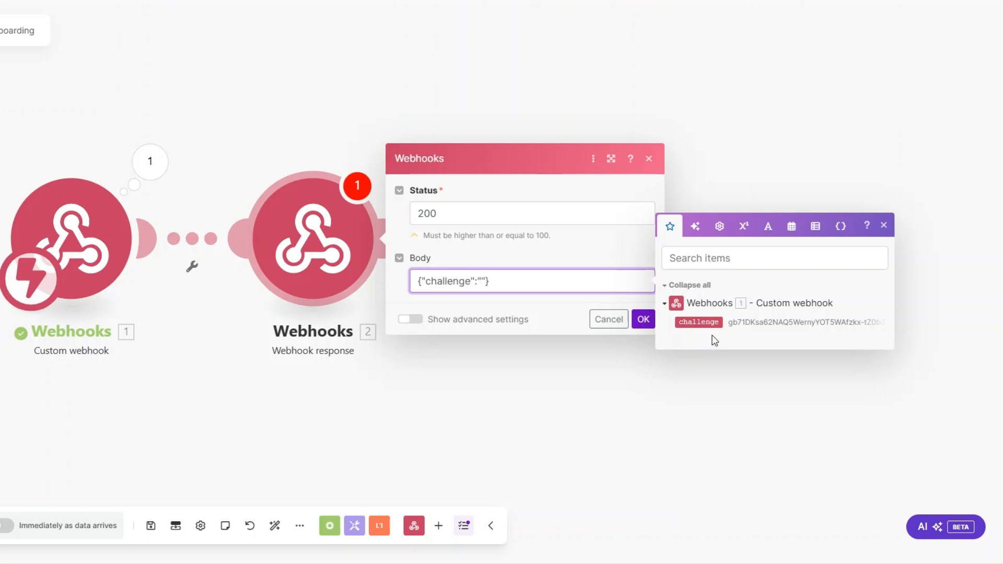
left_click(698, 322)
left_click(643, 319)
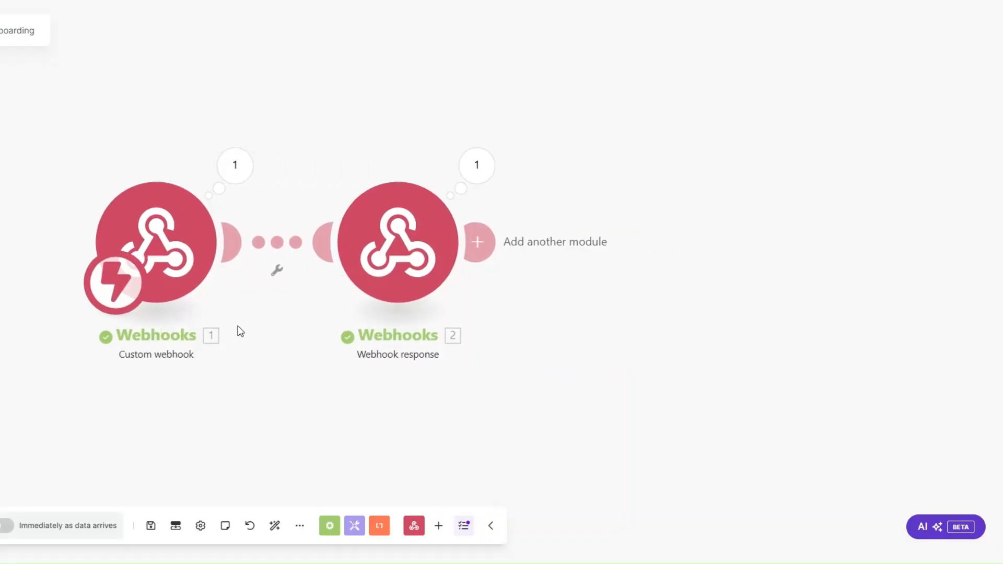
Delete the Webhook response module and create a monday.com automation: when Status changes to ONBOARD, send a webhook
right_click(394, 267)
left_click(414, 417)
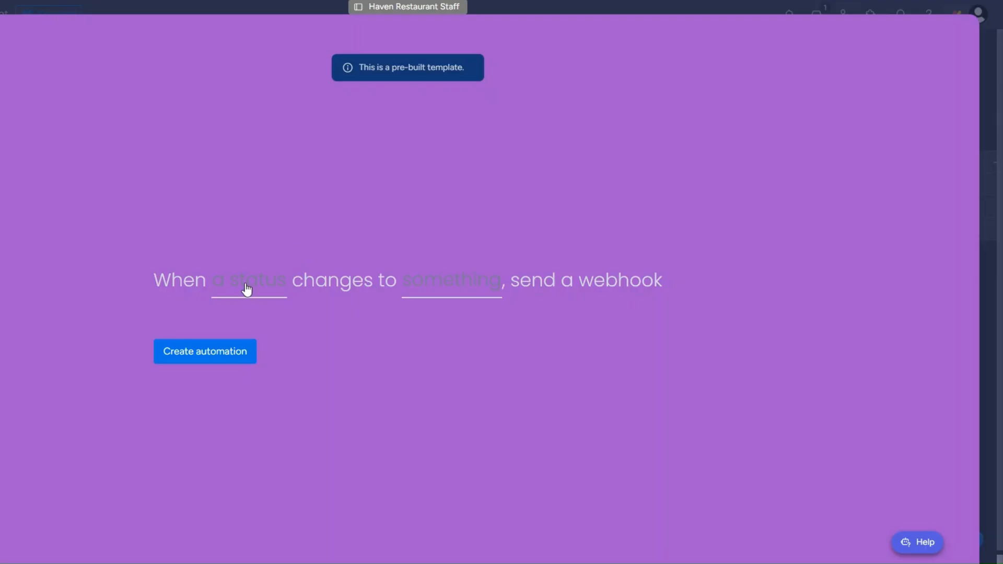
left_click(246, 289)
left_click(235, 335)
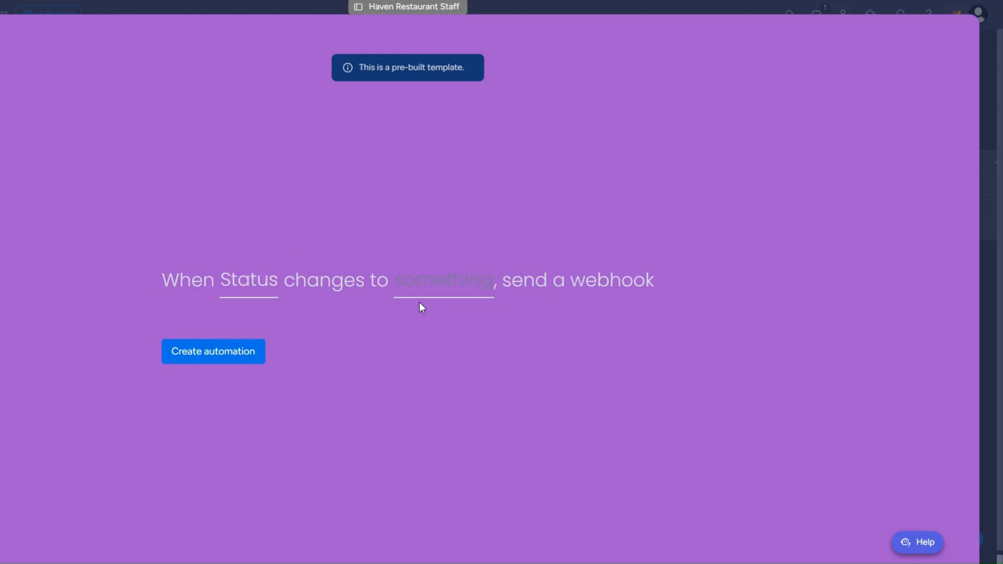
left_click(421, 293)
left_click(443, 382)
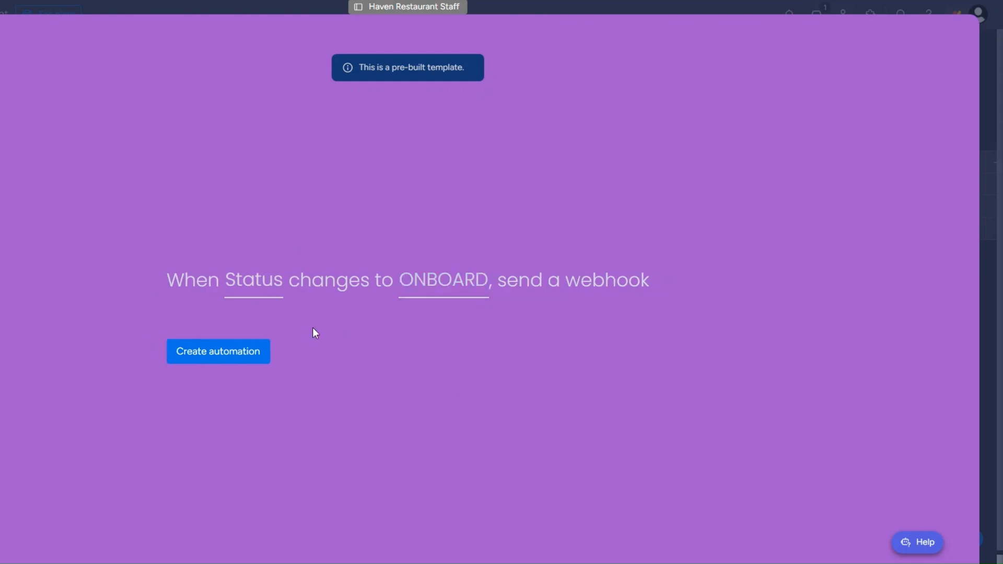
left_click(246, 353)
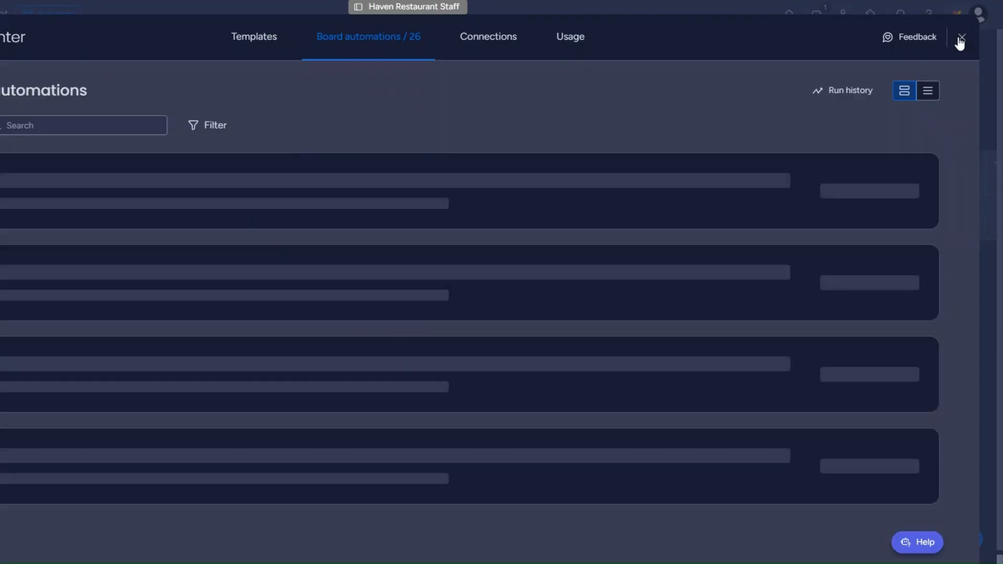
On the staff board, set the staff member's Status to ONBOARD
left_click(961, 39)
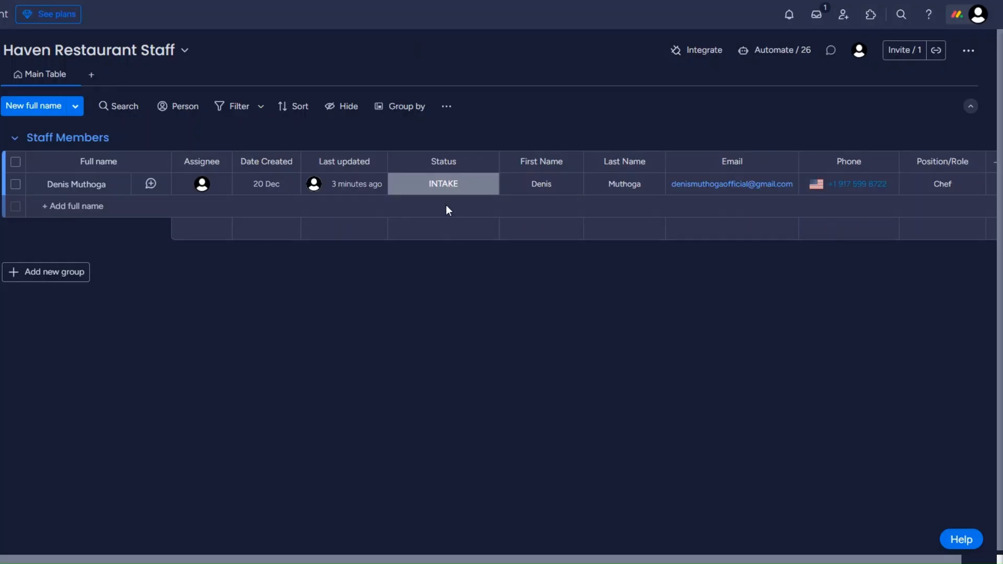
left_click(445, 193)
left_click(409, 248)
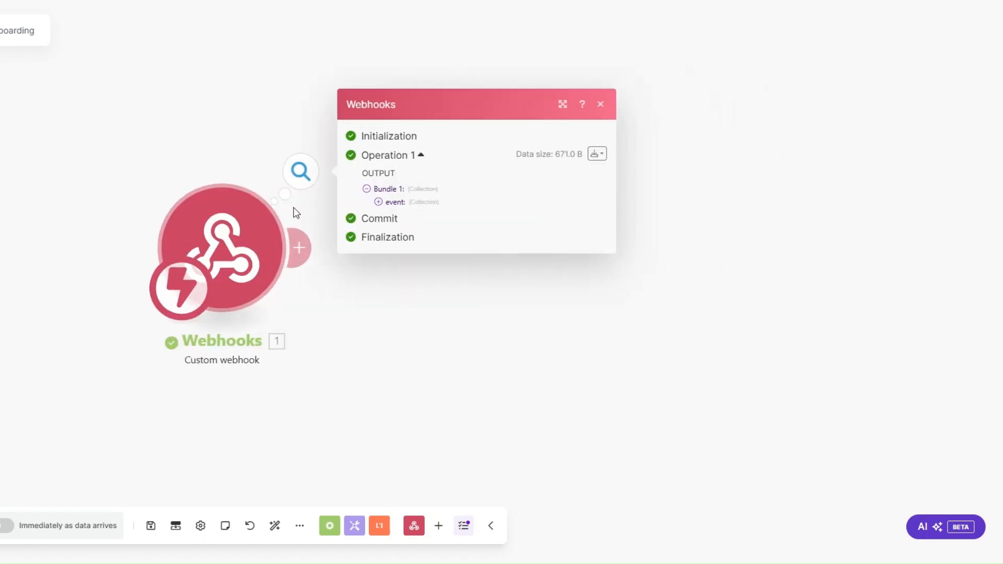
Inspect the webhook's event data and copy the pulseId value
left_click(378, 202)
left_click_drag(439, 255, 491, 258)
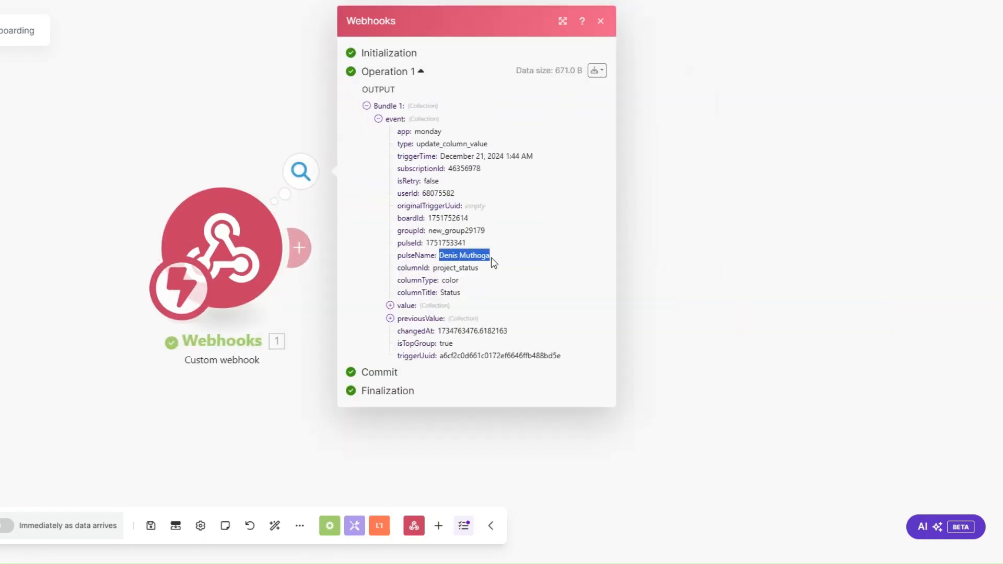
left_click_drag(426, 242, 465, 244)
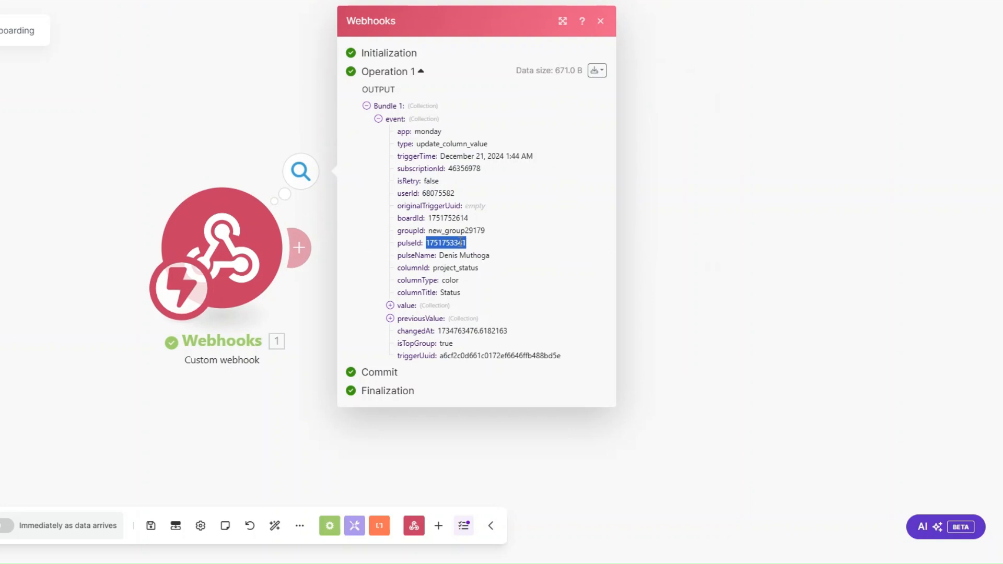
left_click_drag(297, 349, 193, 355)
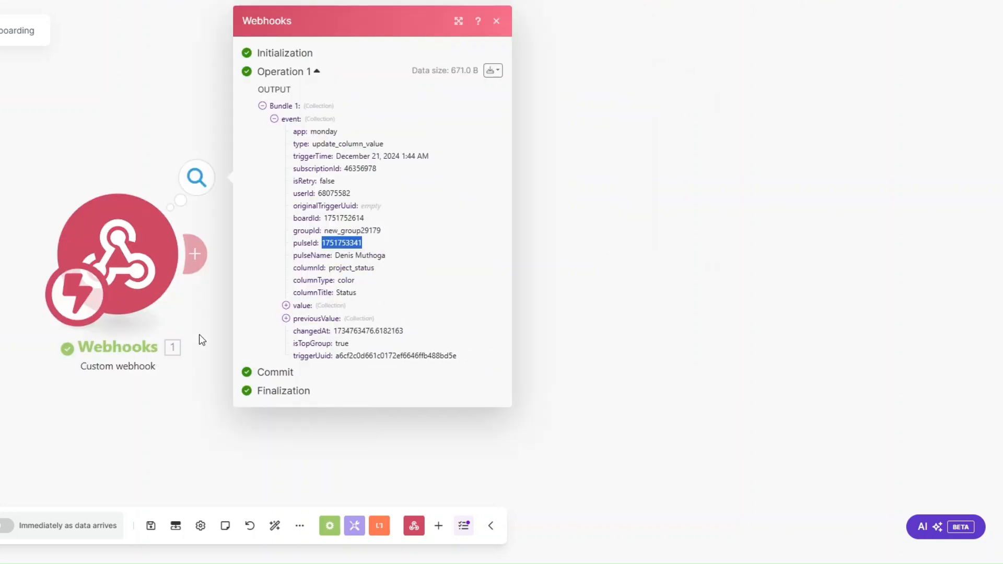
left_click(200, 265)
Add Monday 'Get an Item' with ID mapped to event pulseId and board Haven Restaurant Staff
left_click(199, 266)
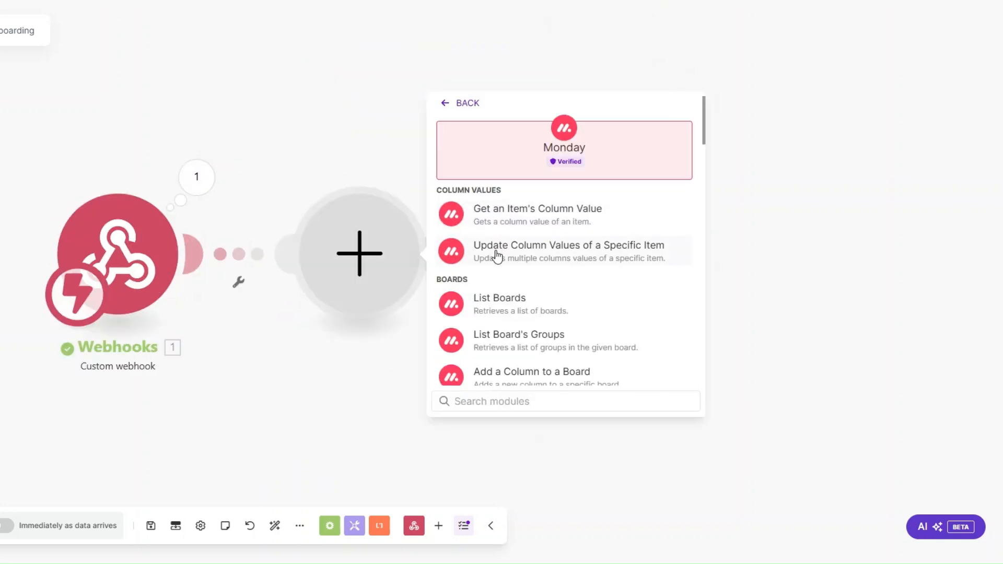
type("get an")
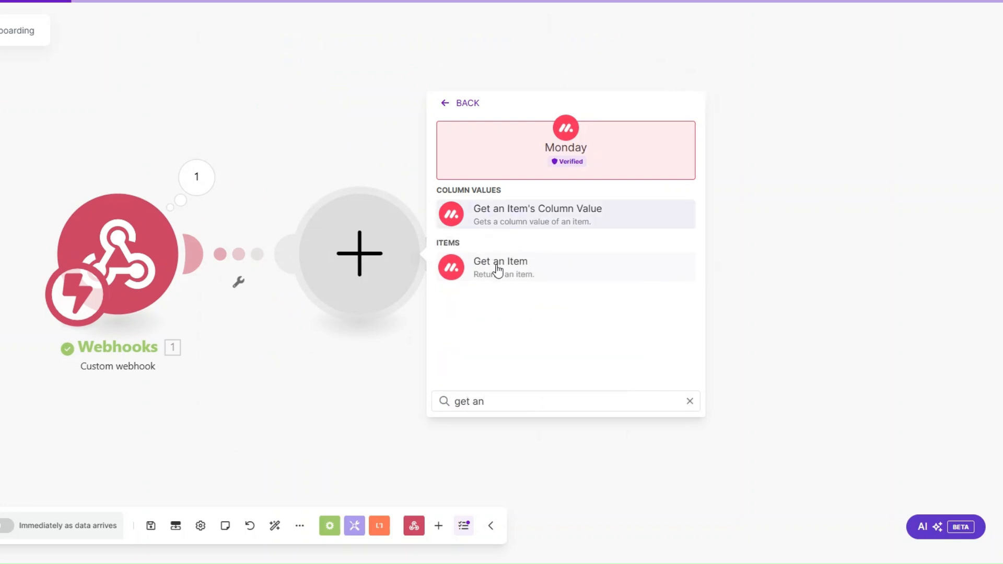
left_click(498, 267)
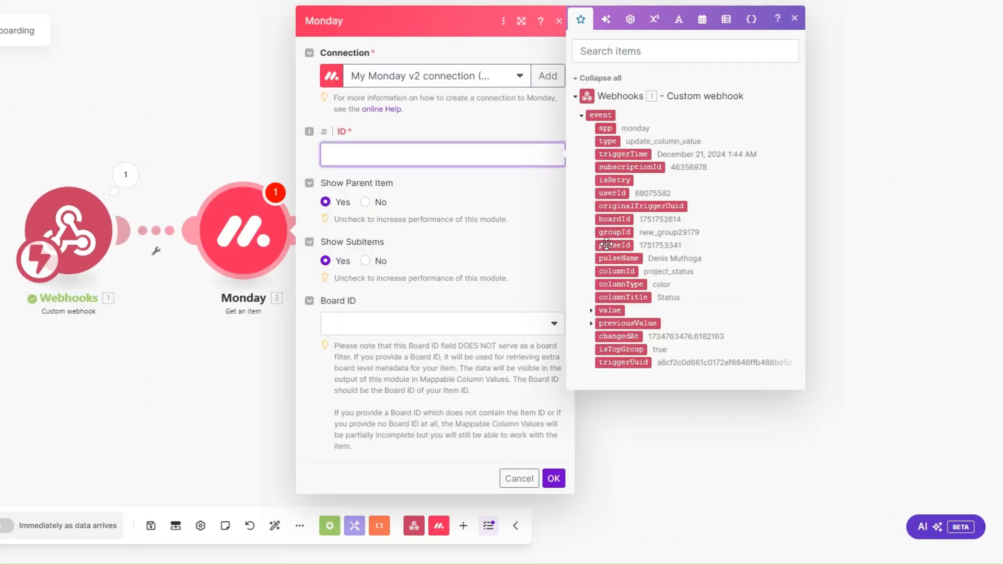
left_click(606, 248)
left_click(355, 329)
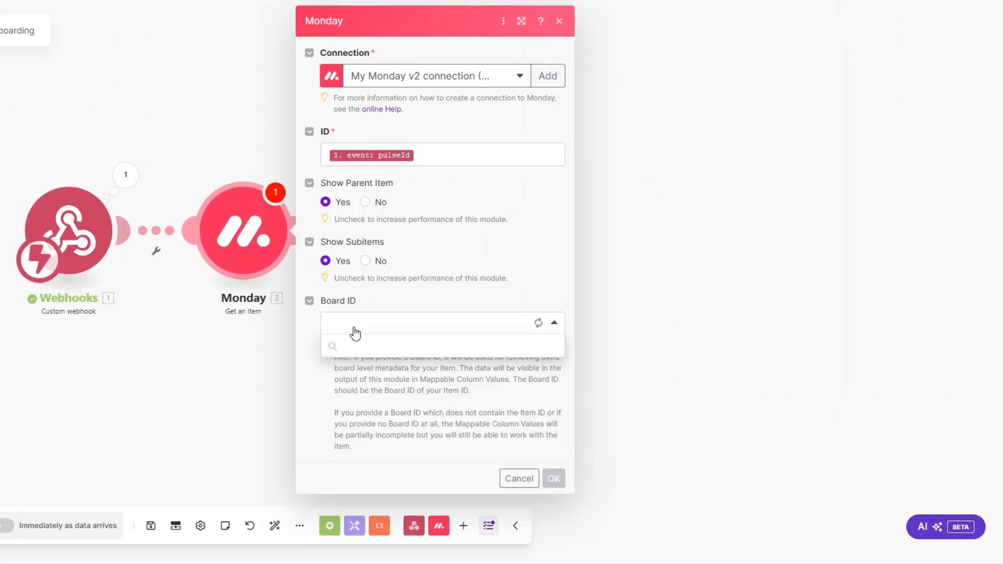
scroll(383, 465, "down", 3)
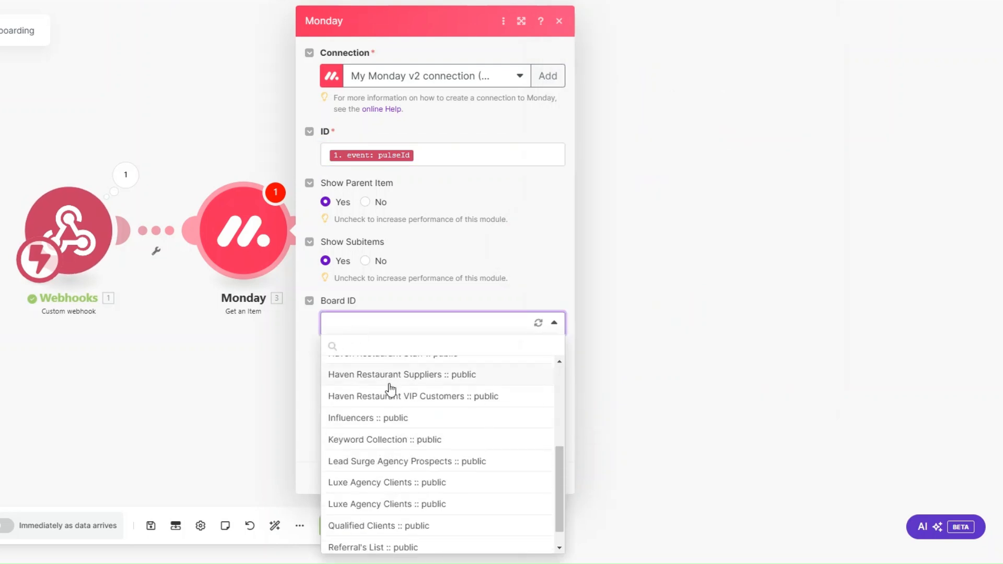
scroll(391, 407, "up", 2)
left_click(392, 414)
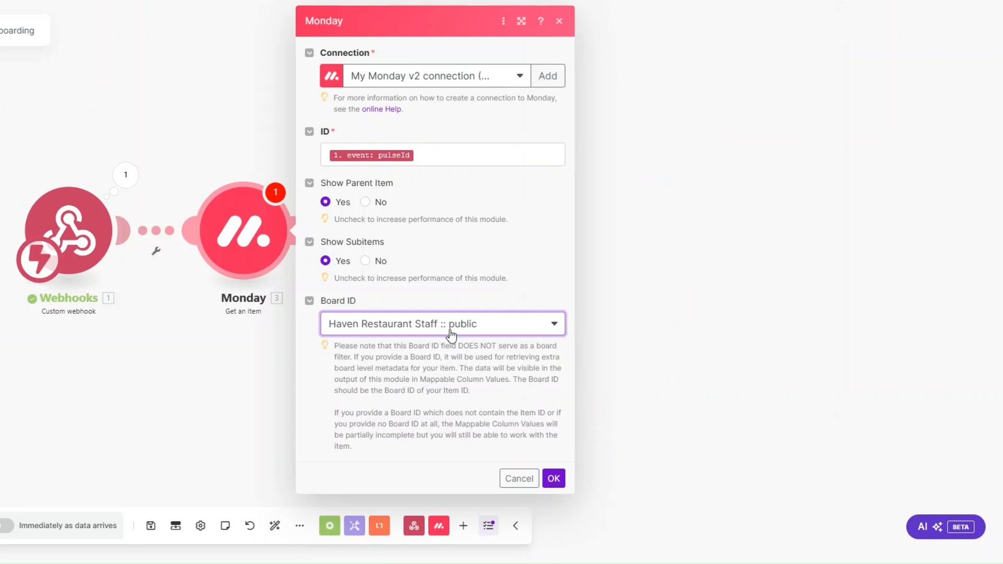
left_click(554, 478)
Run only the Monday module using the pasted pulseId as test input
right_click(252, 220)
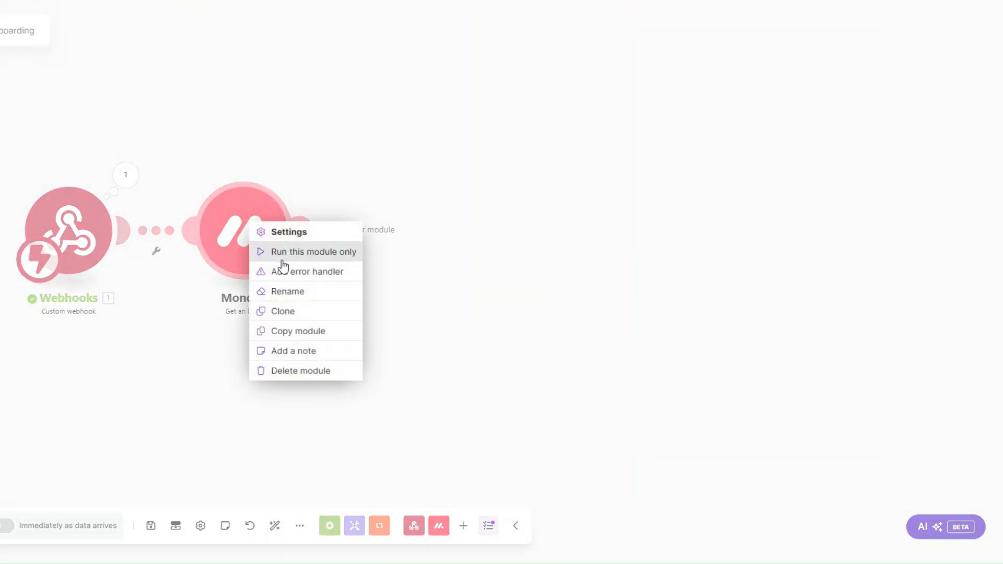
left_click(282, 252)
left_click(361, 298)
key("ctrl+v")
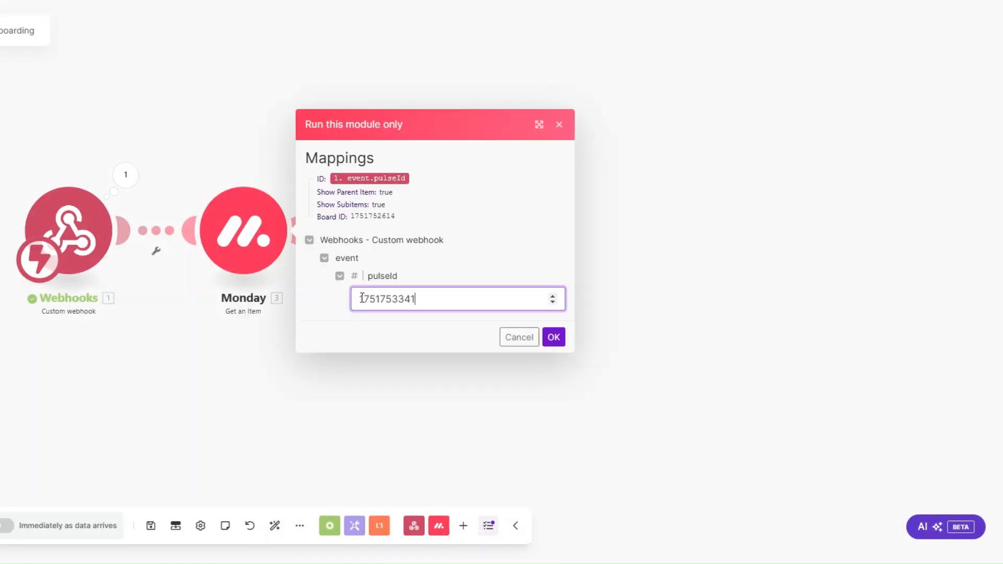
left_click(553, 336)
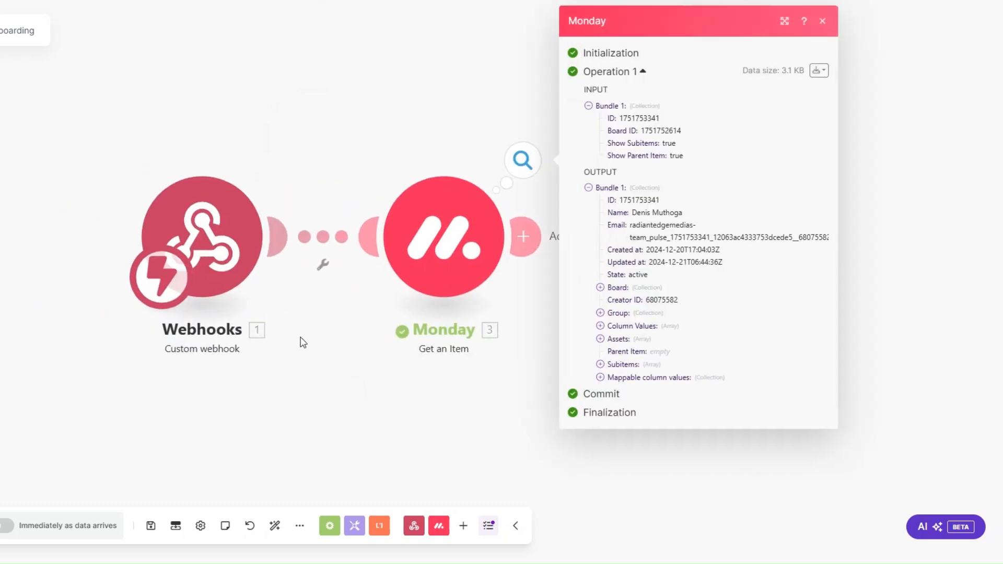
Expand the Mappable column values, Email and Phone in the Monday module's output
left_click(600, 377)
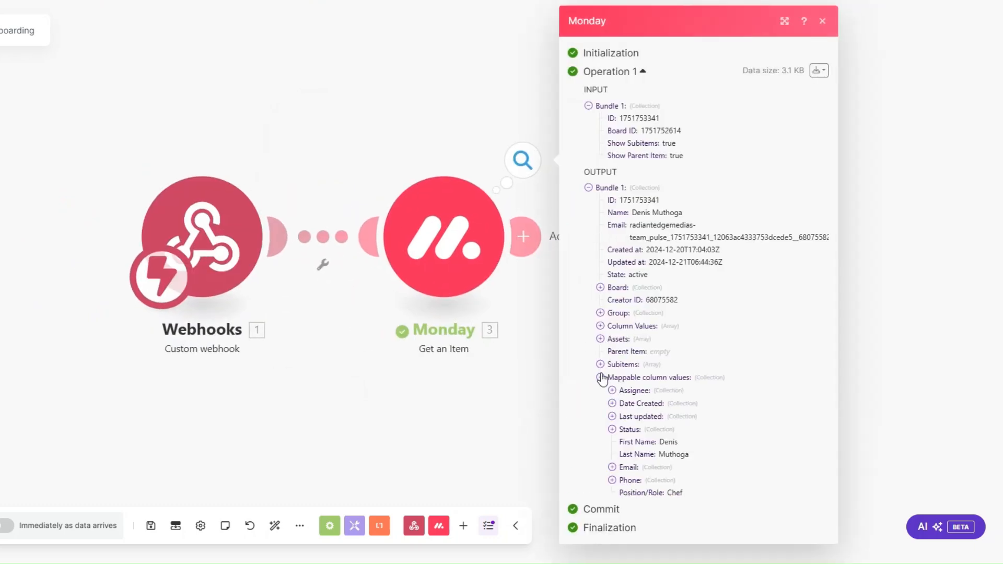
left_click(612, 466)
left_click(612, 517)
scroll(604, 445, "down", 2)
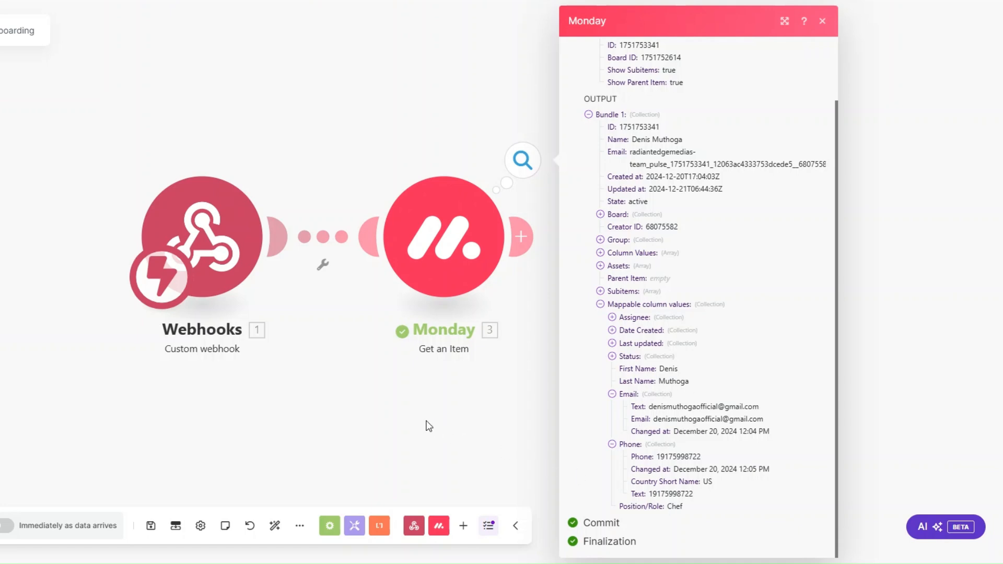
left_click_drag(329, 386, 129, 348)
scroll(175, 362, "down", 2)
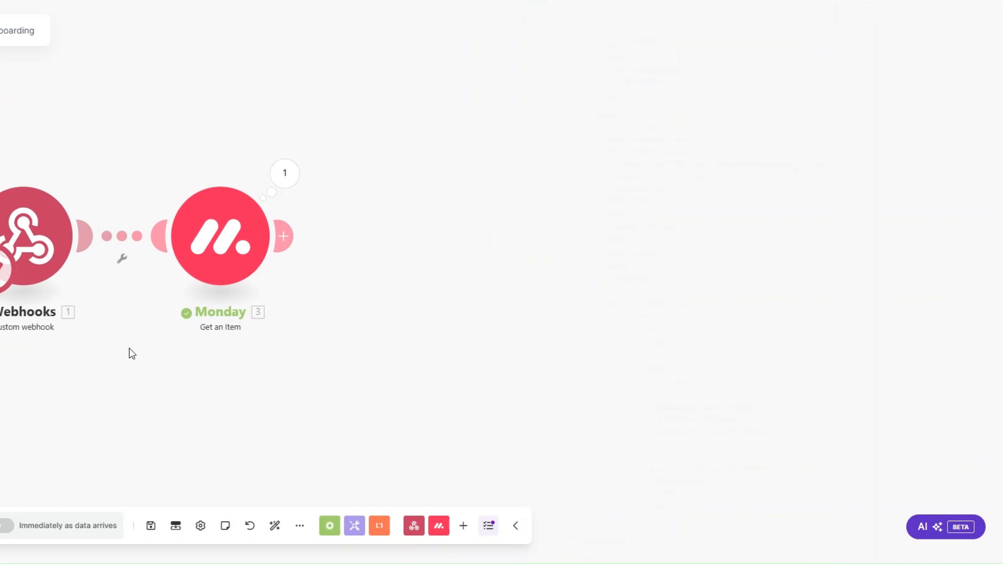
Add a Calendly Create a Scheduling Link module after Monday, dismissing the new-connection form
left_click(283, 236)
scroll(532, 269, "down", 5)
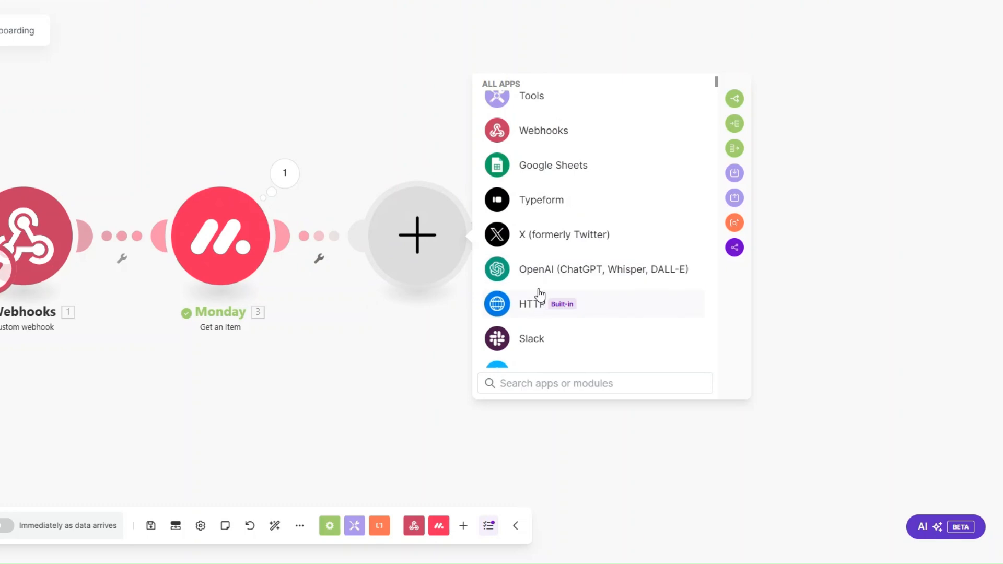
scroll(537, 292, "down", 3)
left_click(538, 228)
scroll(538, 228, "down", 5)
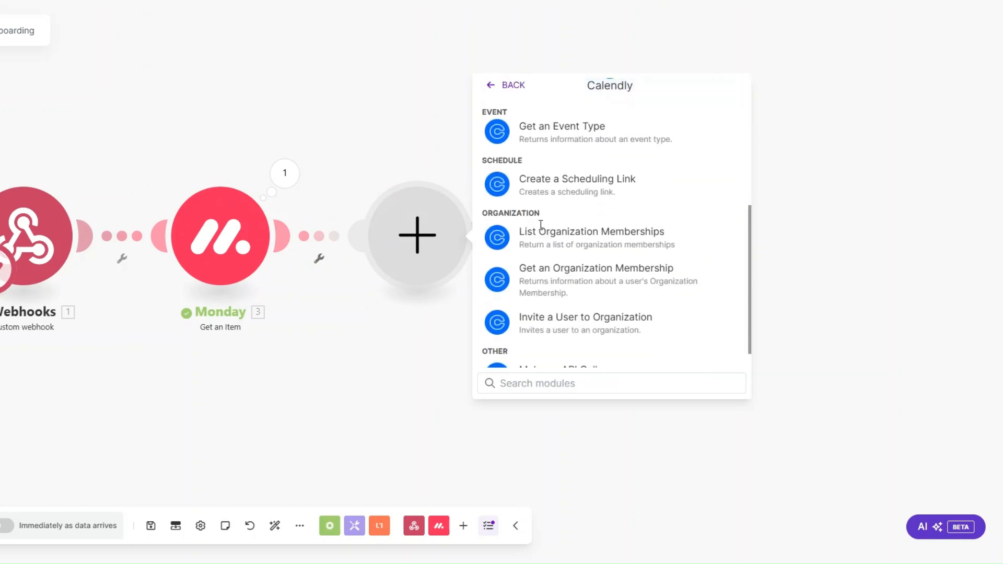
left_click(556, 183)
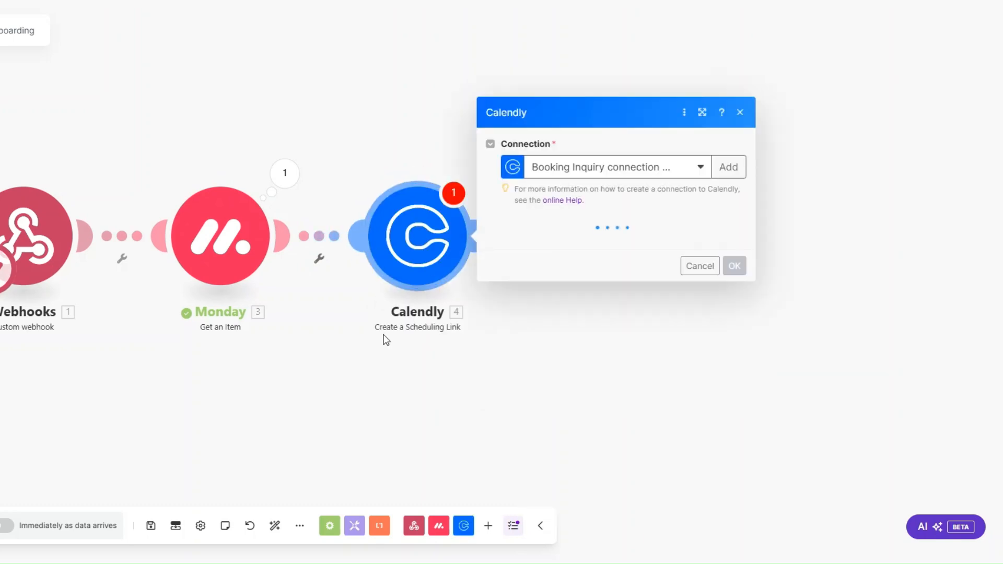
left_click(503, 145)
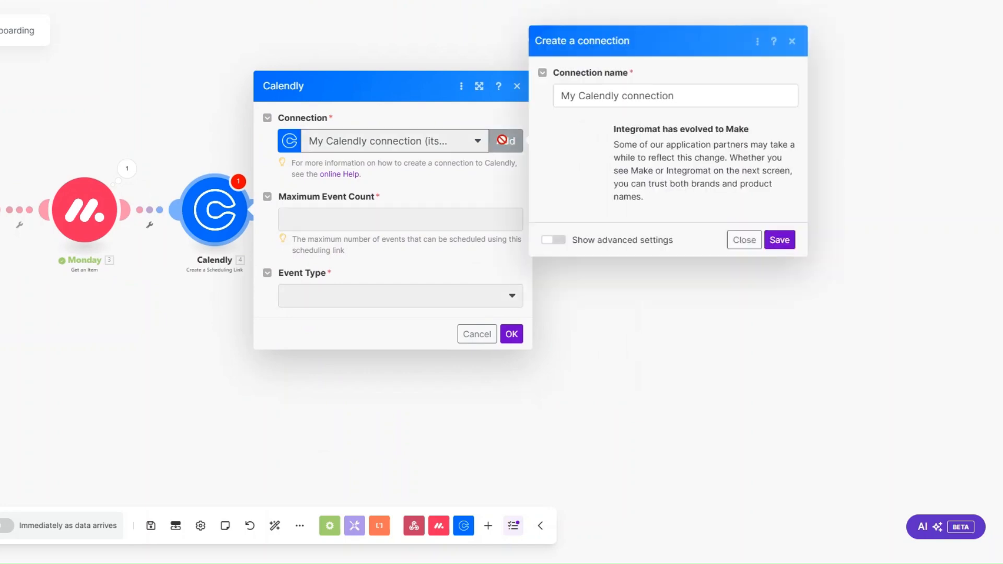
triple_click(572, 94)
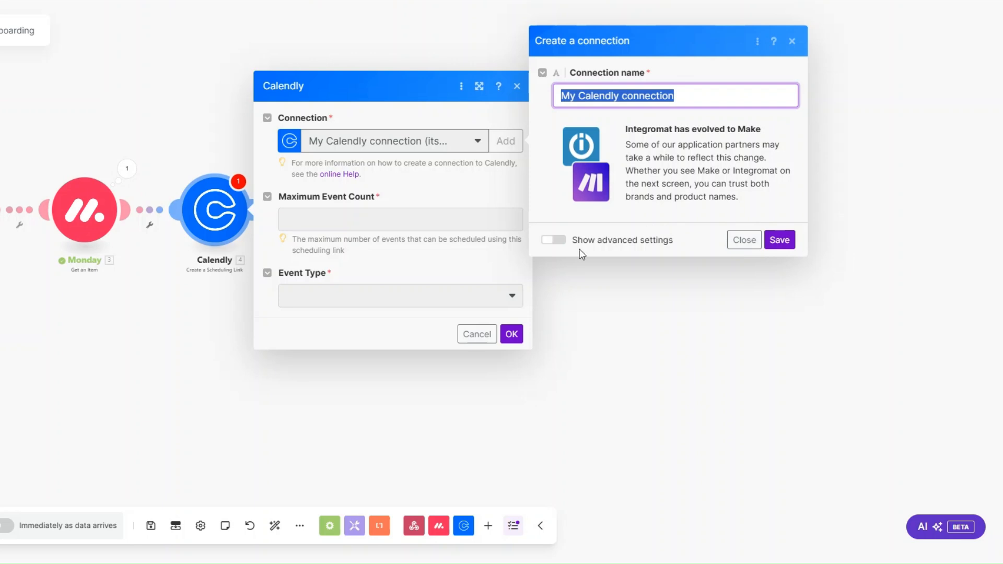
left_click(417, 191)
left_click(737, 246)
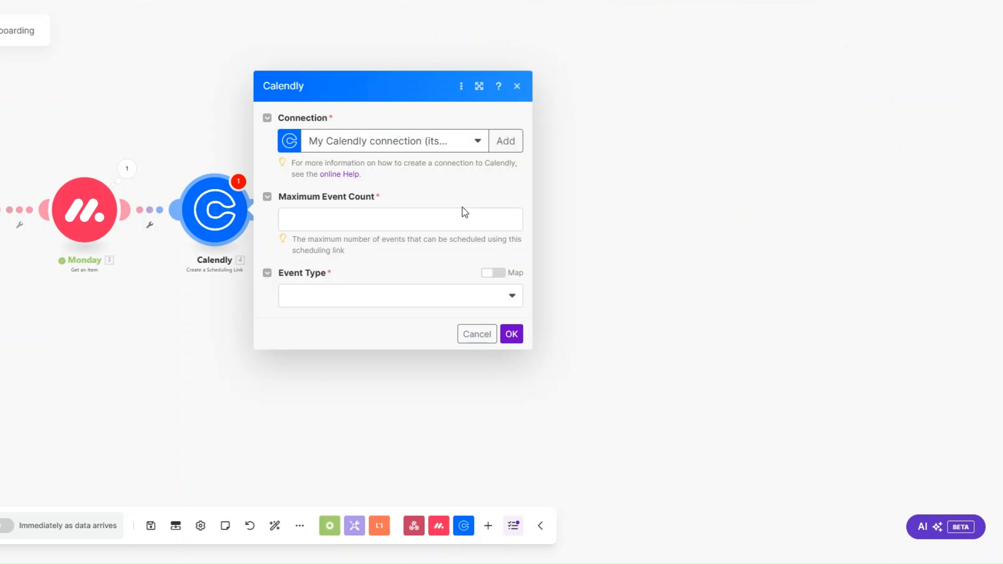
Set the scheduling link to maximum 1 event with the Onboarding Call event type
left_click(350, 218)
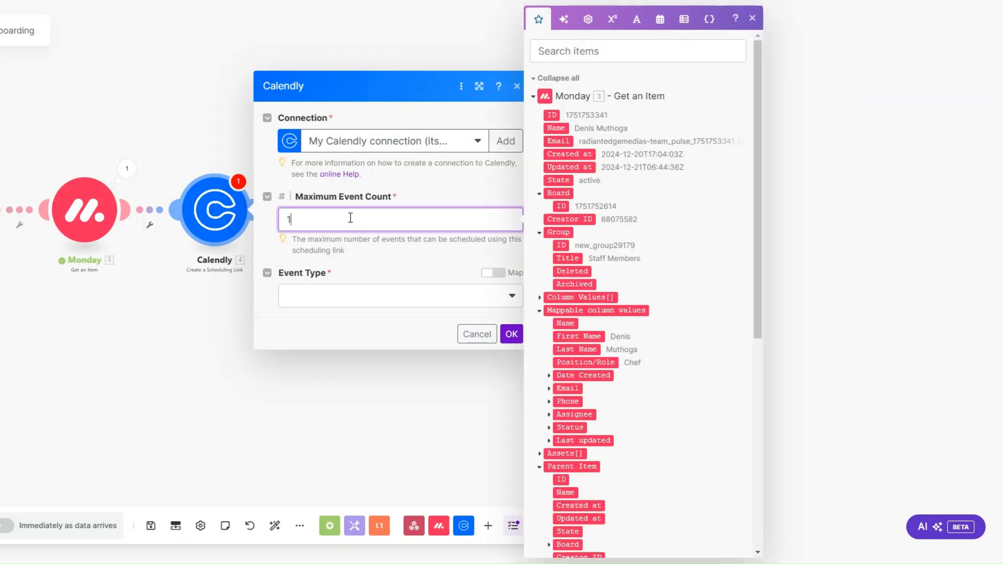
left_click(353, 300)
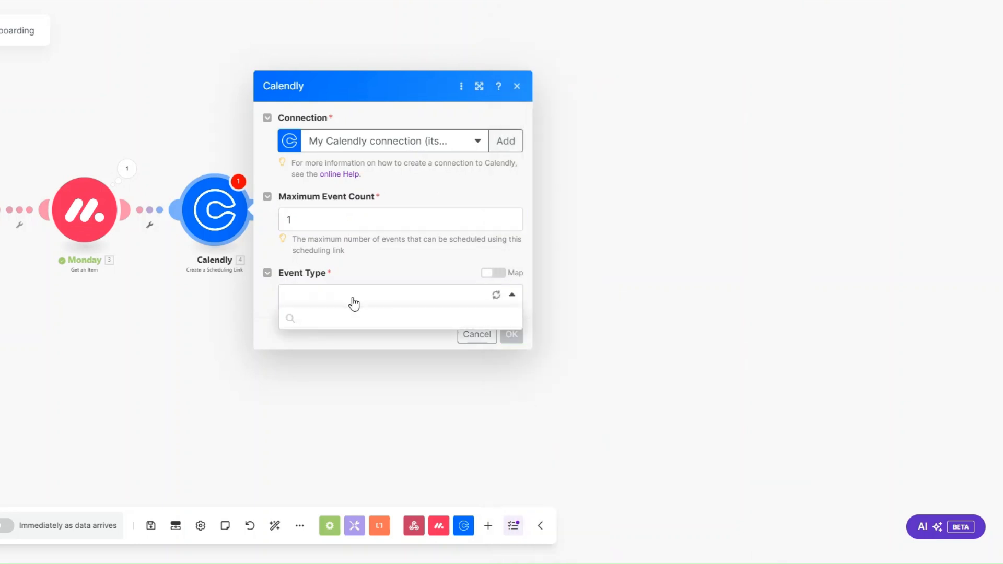
left_click(335, 359)
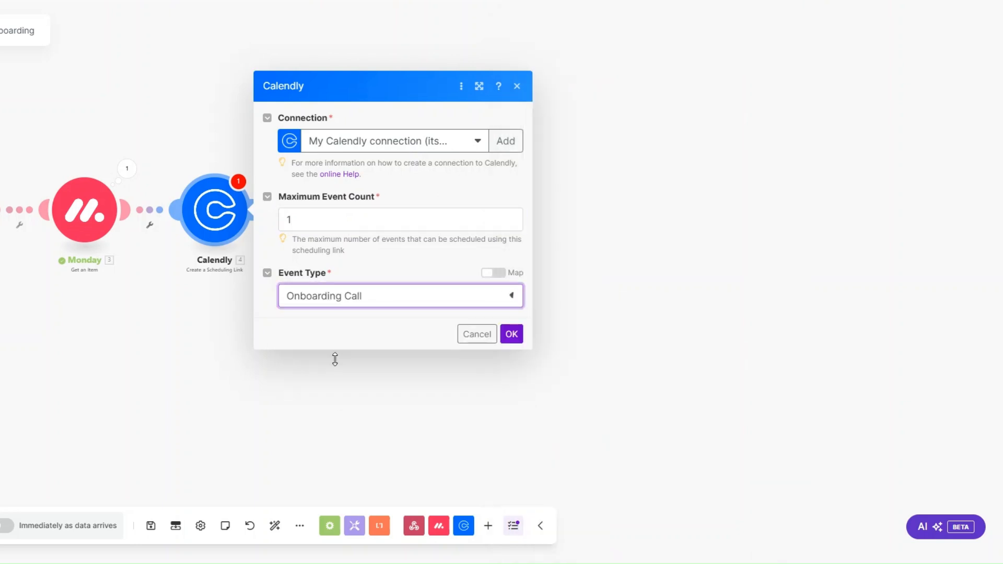
left_click(510, 336)
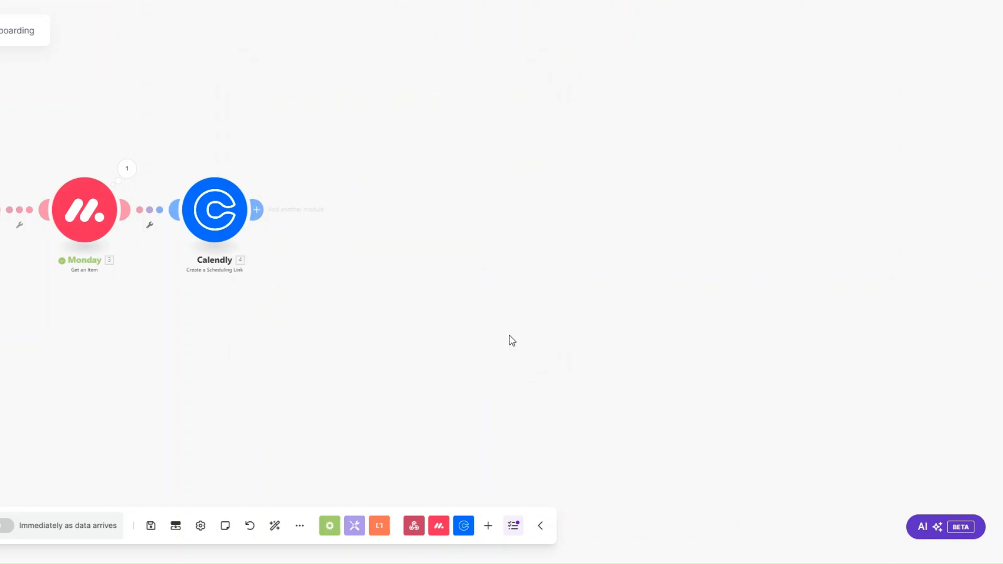
Rename the Calendly module to 'Onboarding Call Link'
right_click(202, 222)
left_click(239, 294)
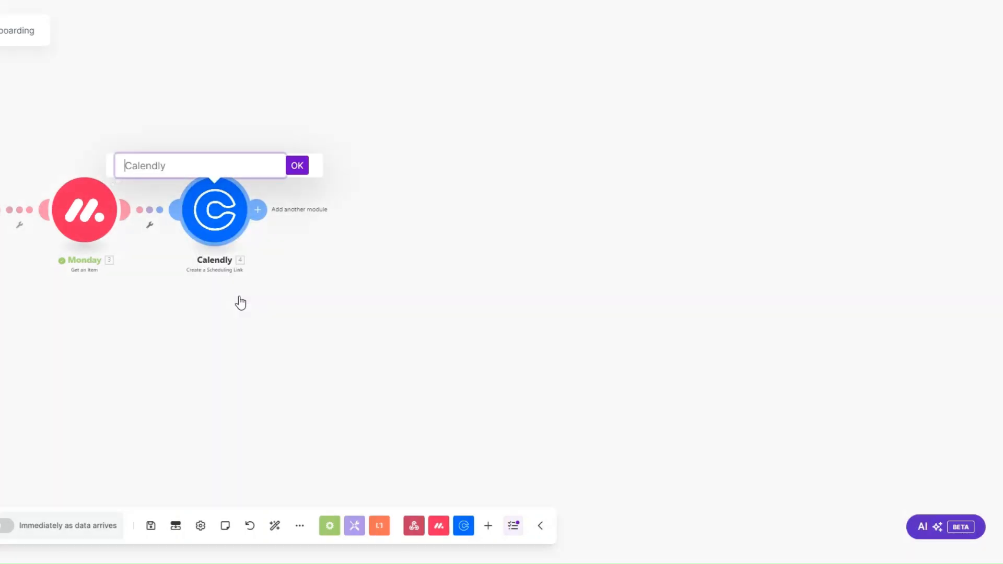
type("Onboarding Call Link")
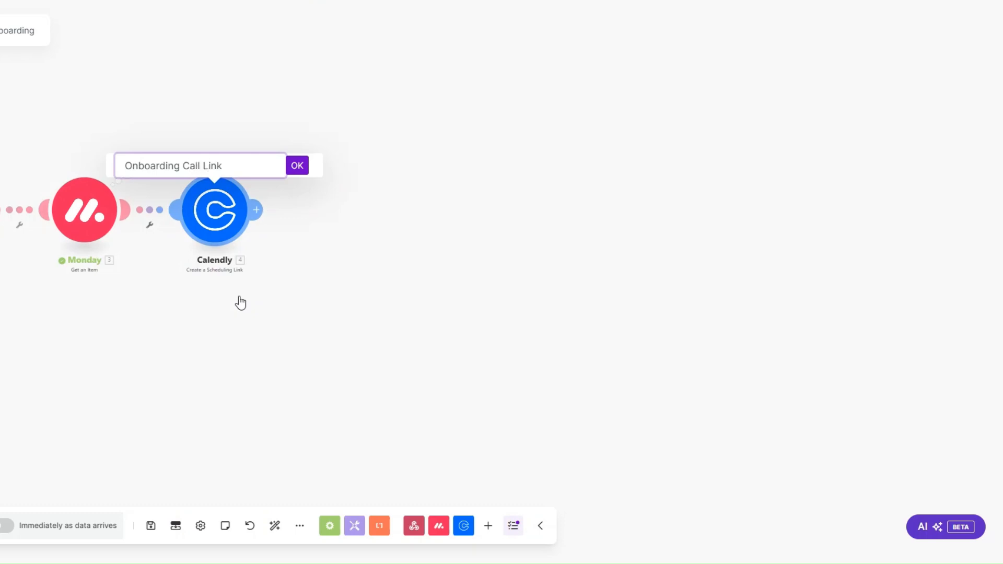
left_click(297, 166)
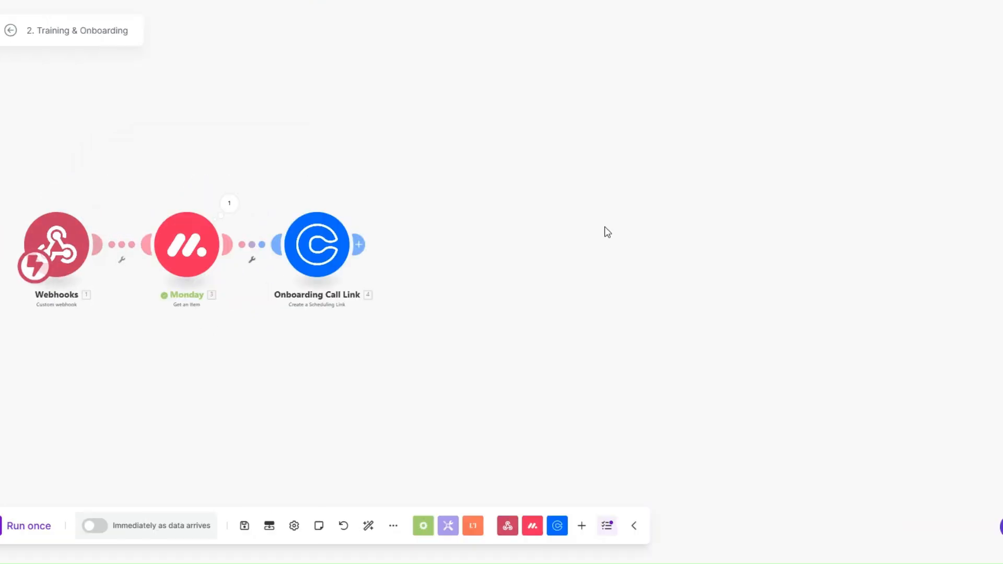
Add a Google Drive Search for Files/Folders module after Onboarding Call Link
left_click(358, 244)
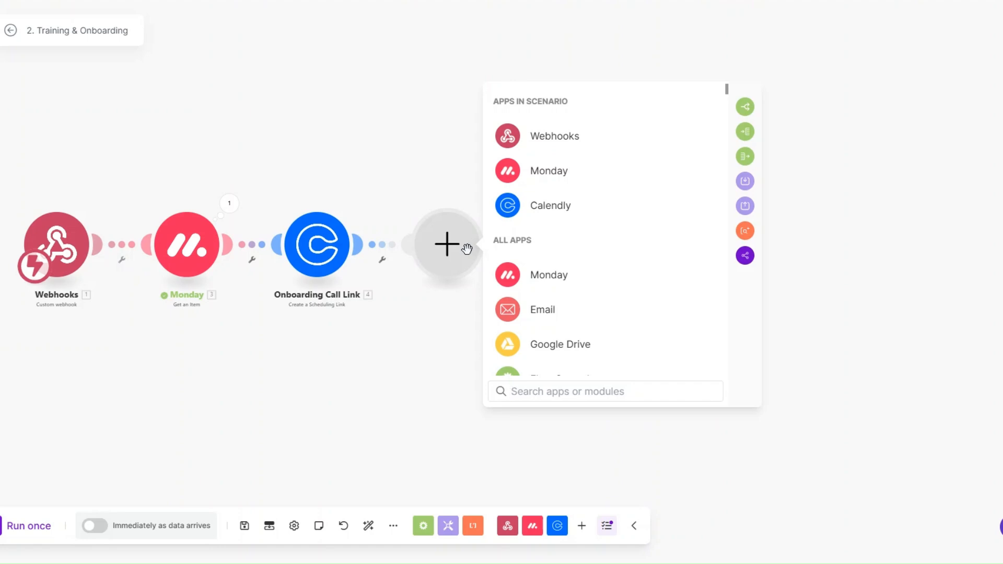
left_click(549, 348)
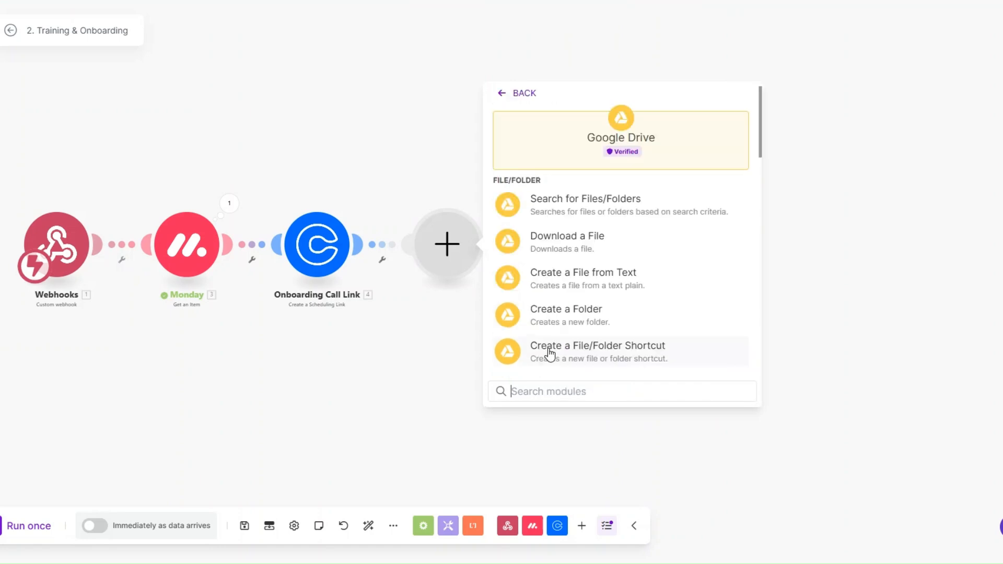
left_click(562, 208)
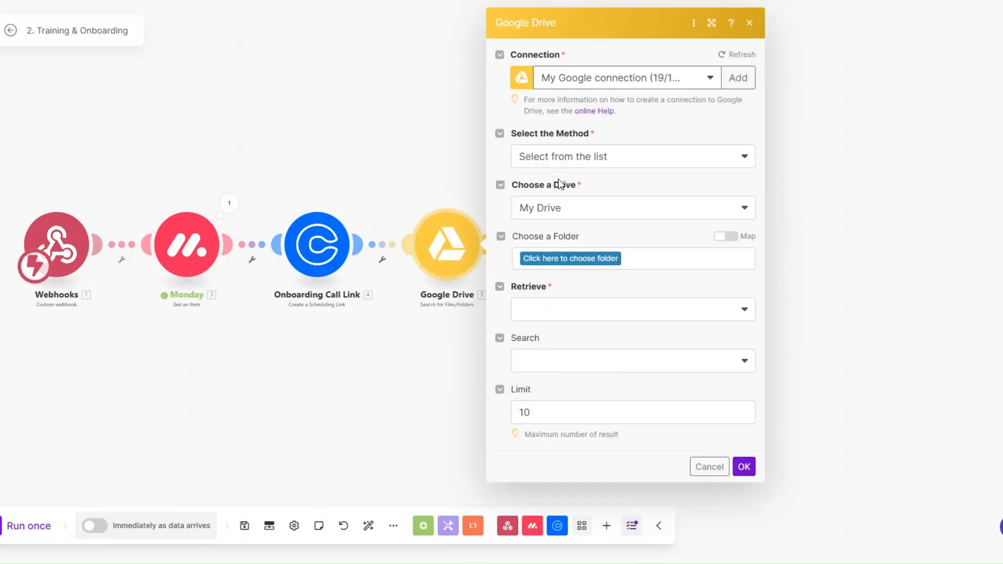
Fulltext-search the Files folder's files and folders for 'Training Materials', limit 1
left_click(552, 260)
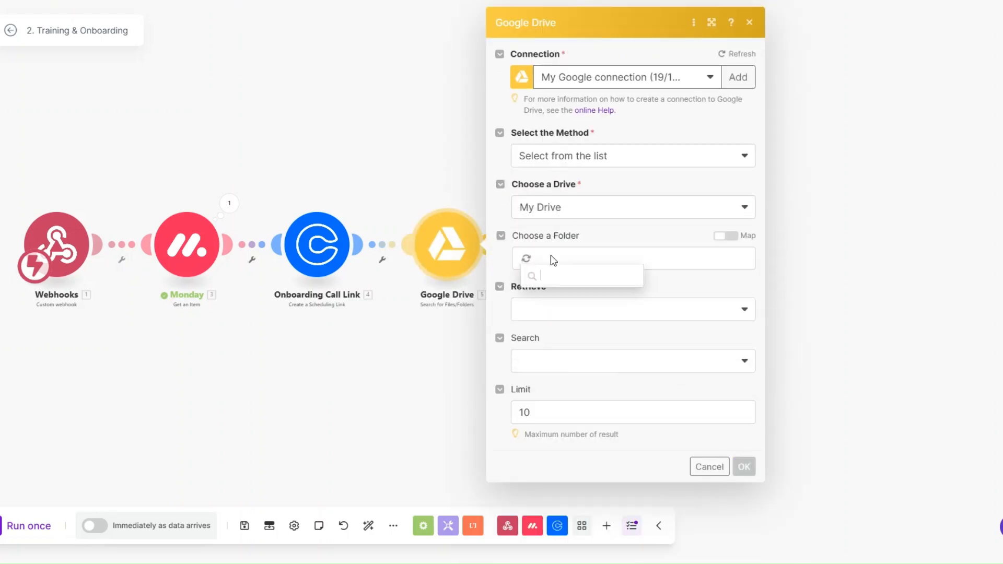
left_click(552, 360)
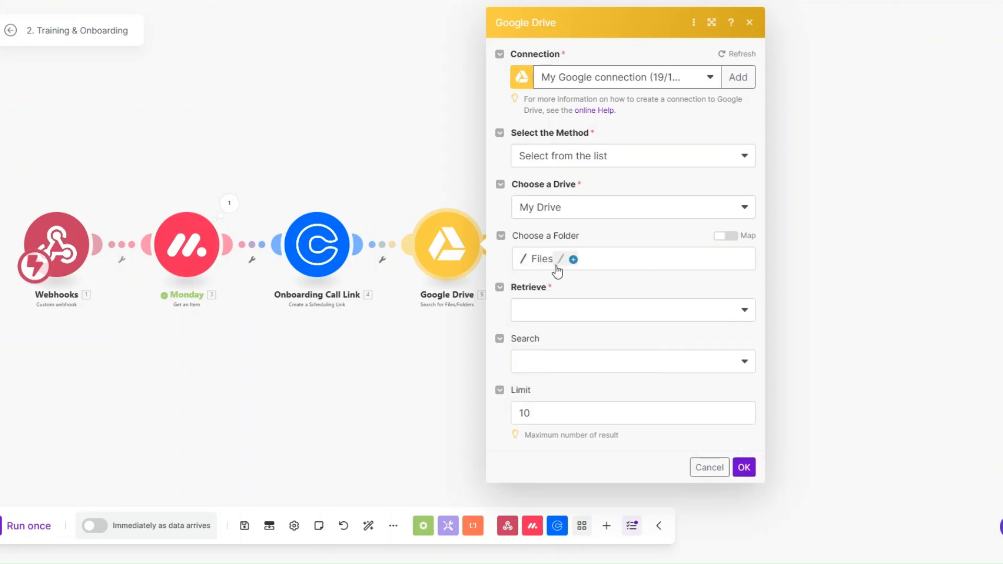
left_click(552, 309)
left_click(537, 374)
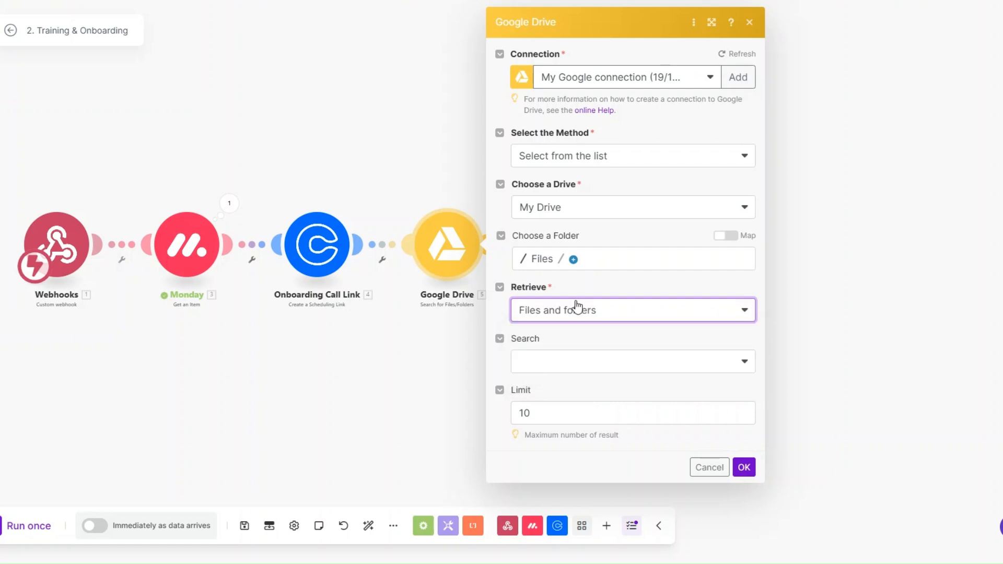
left_click(541, 368)
left_click(546, 424)
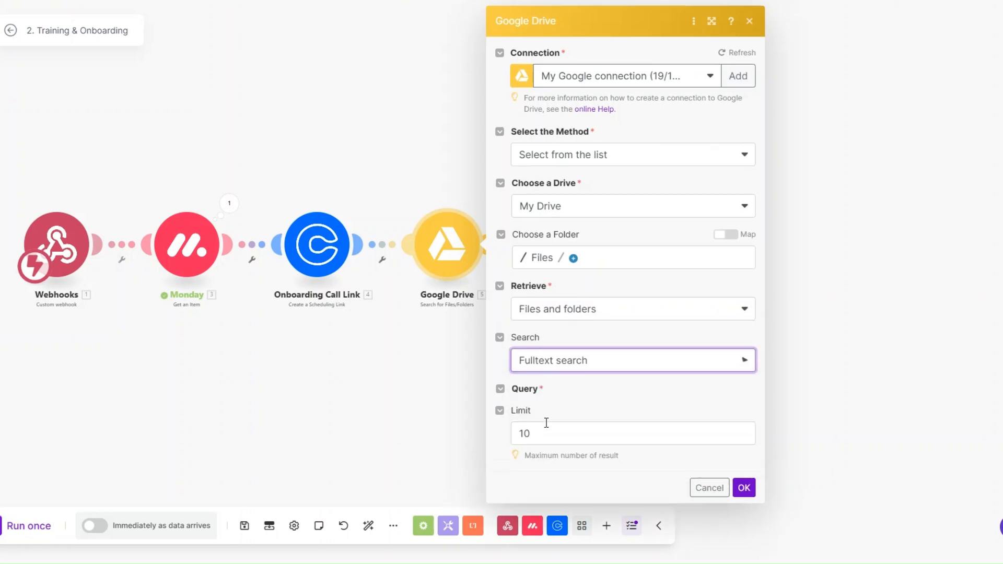
left_click(574, 417)
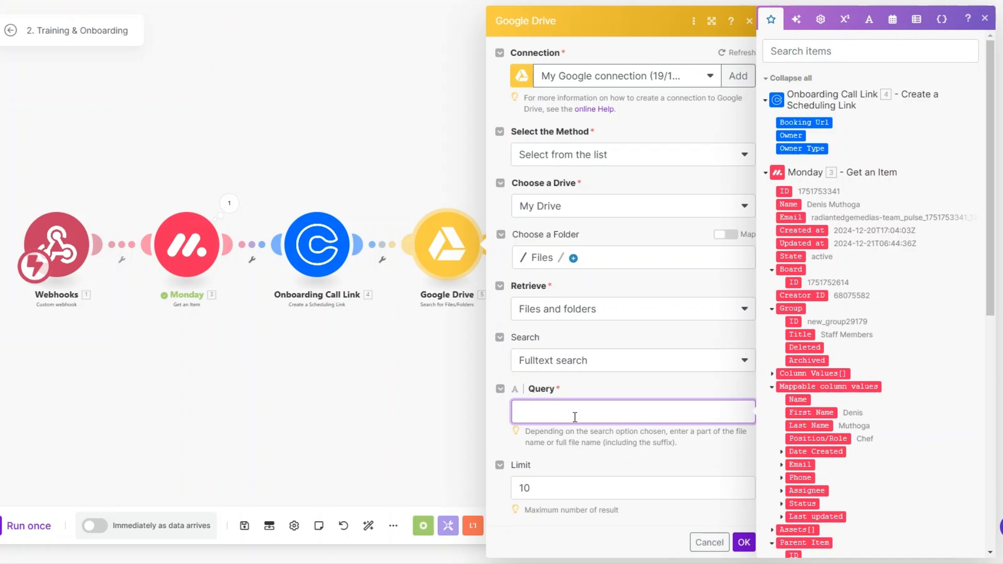
type("Training Materials")
left_click(578, 499)
key("BackSpace")
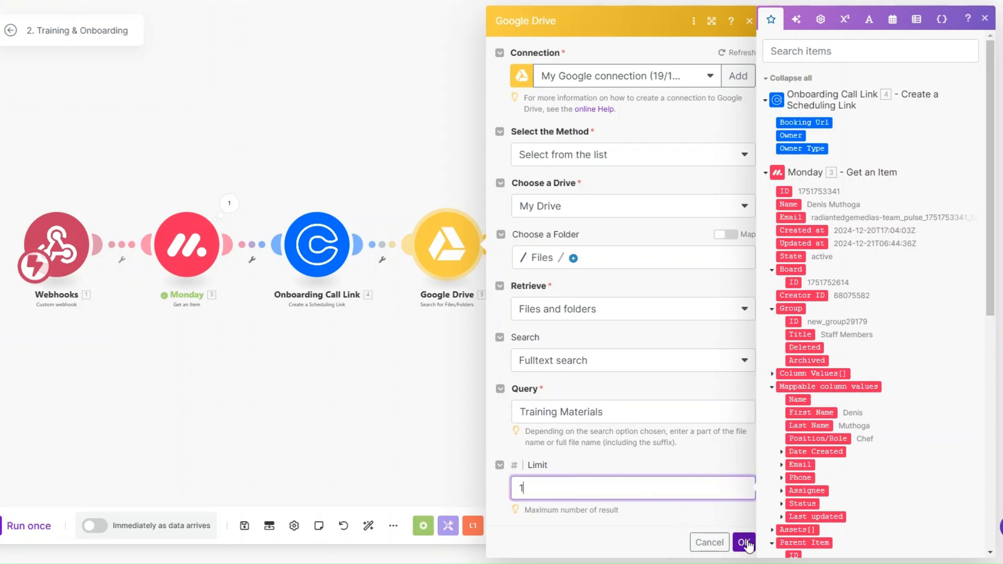
left_click(744, 542)
Open the Google Drive search module's context menu
right_click(415, 231)
left_click(349, 348)
right_click(454, 245)
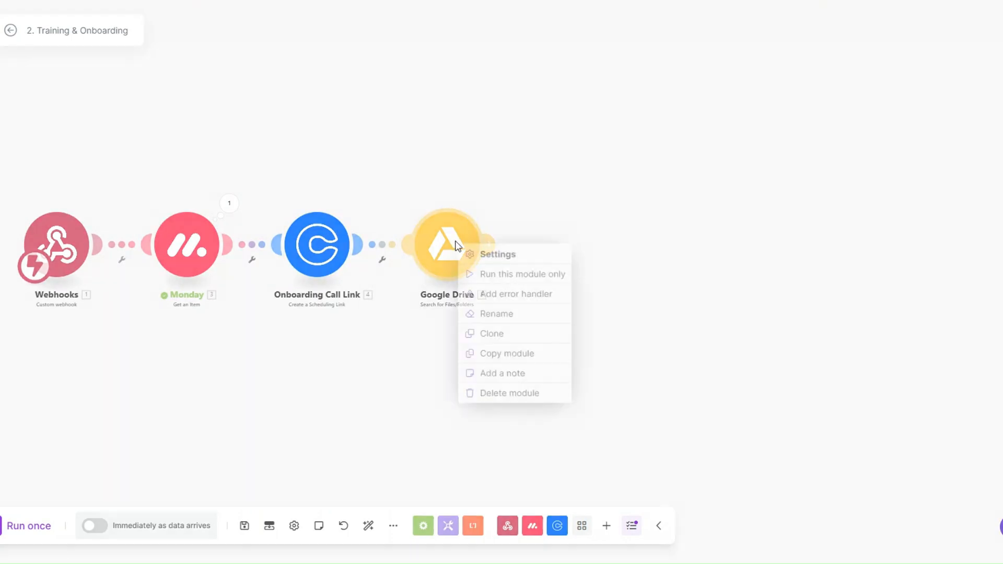
Run only the Google Drive search and check that it found the Training Materials folder
left_click(506, 277)
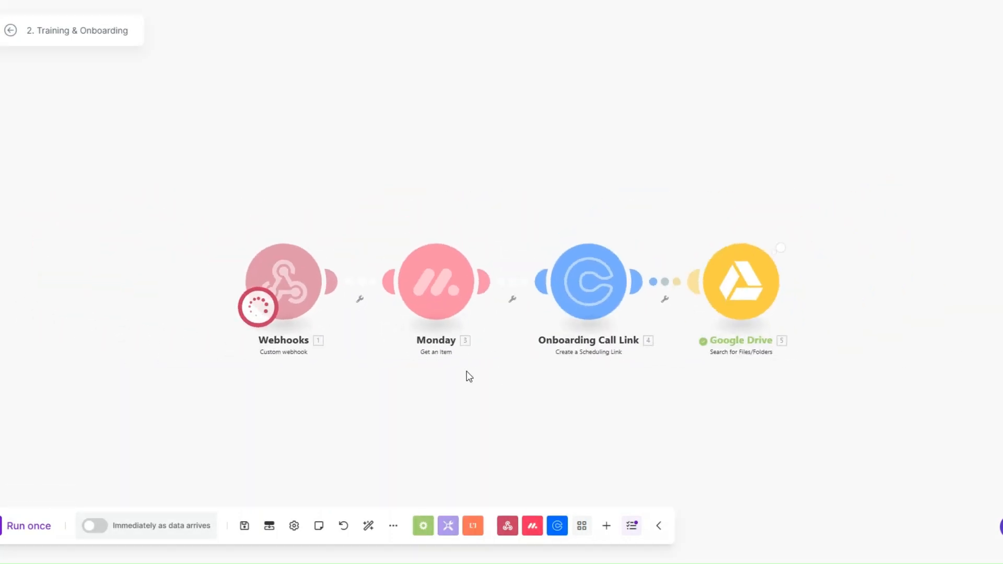
scroll(720, 396, "down", 2)
scroll(720, 395, "down", 1)
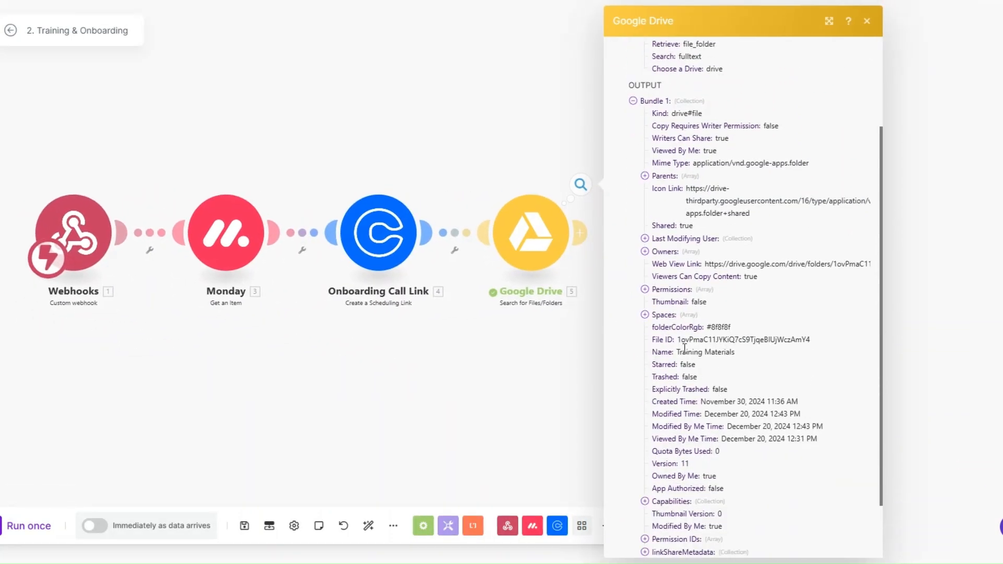
left_click_drag(678, 352, 751, 352)
left_click(571, 360)
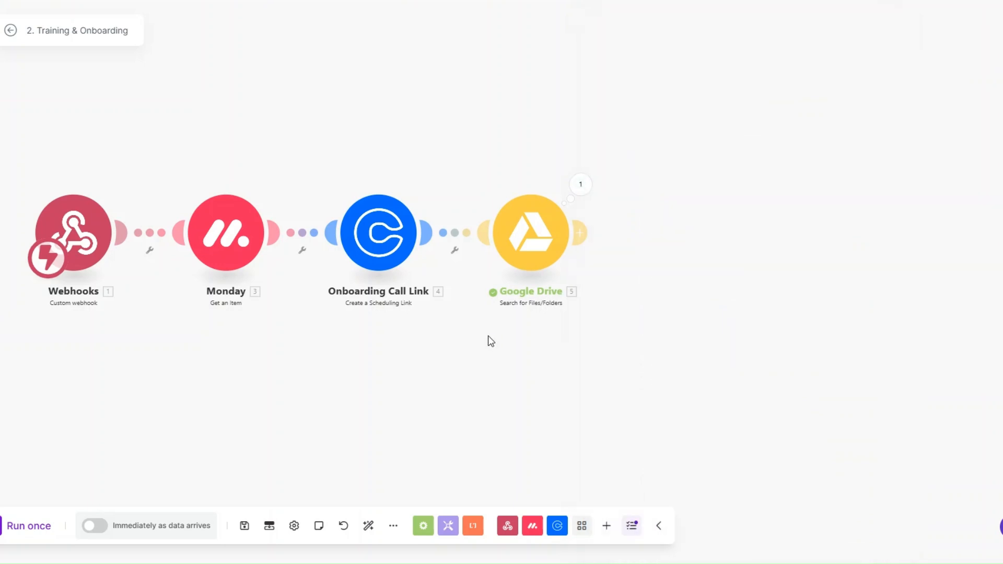
Add another Google Drive module after the search
left_click_drag(488, 340, 414, 371)
left_click(602, 261)
left_click(698, 257)
scroll(707, 268, "down", 5)
Add a Get a Share Link step for the found folder's File ID, role Reader, shared with Anyone
scroll(714, 320, "down", 3)
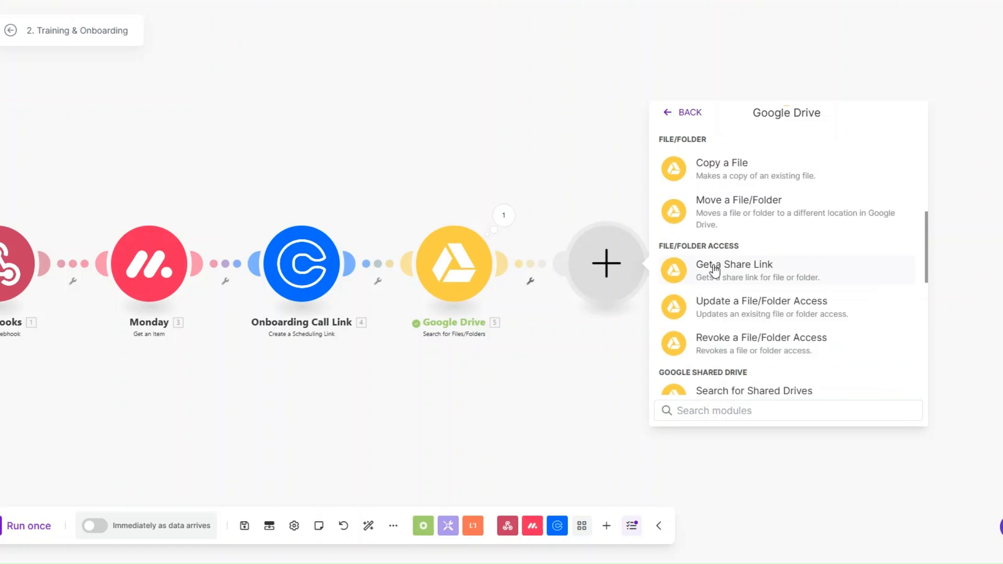
left_click(713, 267)
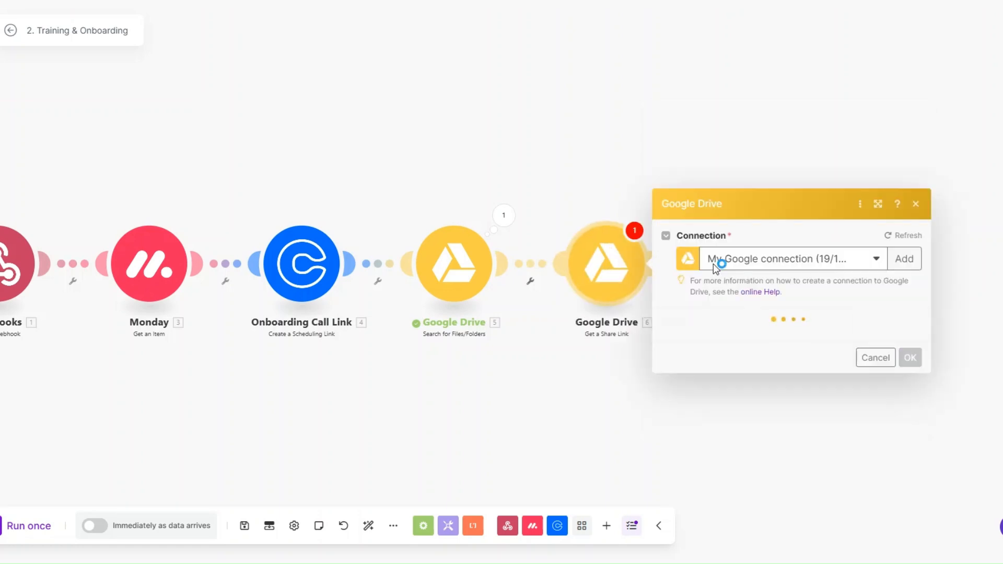
left_click(715, 259)
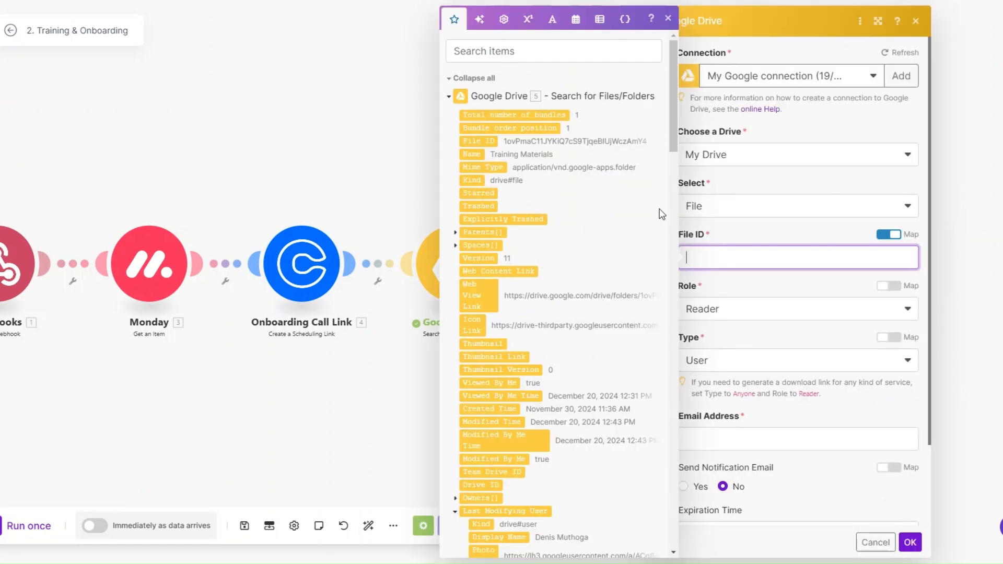
left_click(473, 141)
left_click(742, 318)
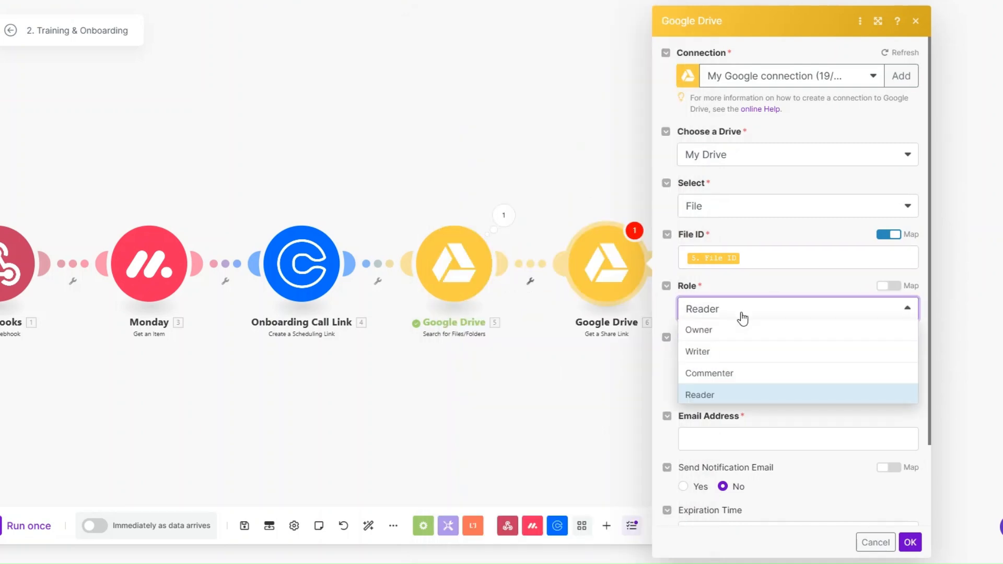
left_click(723, 412)
left_click(700, 365)
left_click(700, 446)
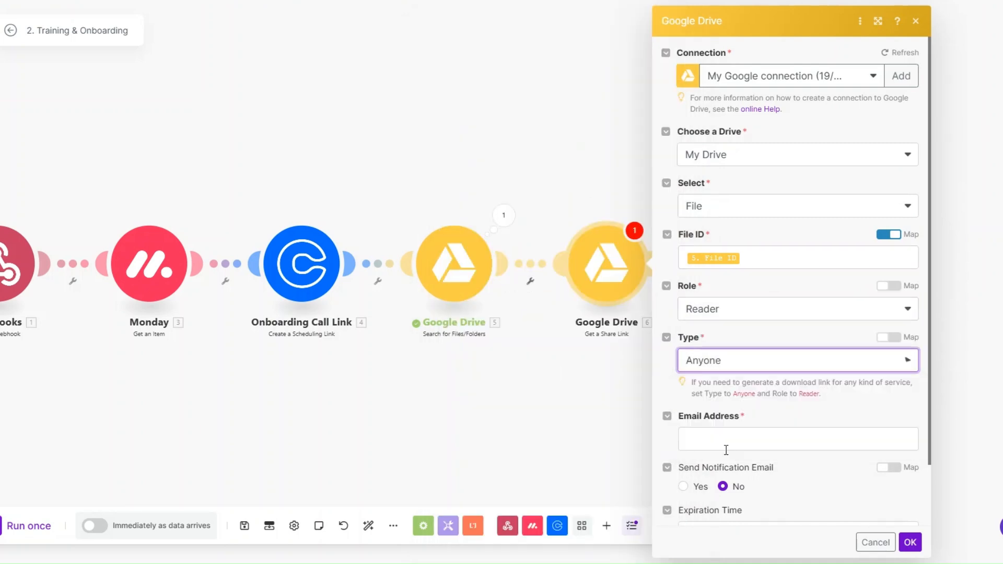
left_click(909, 487)
Rename the search module 'Training Materials' and the share link module 'Training Materials Link'
right_click(457, 275)
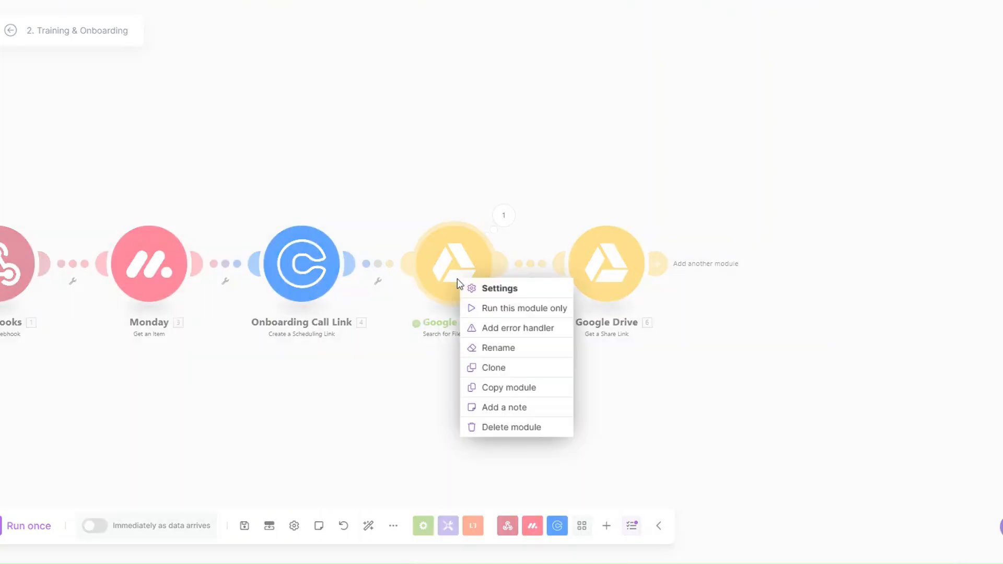
left_click(501, 349)
type("T")
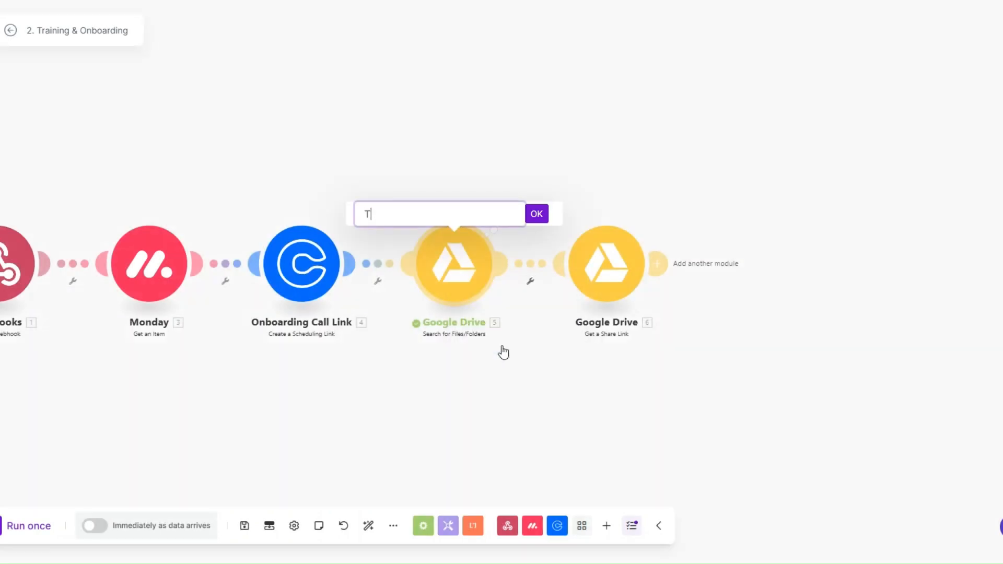
type("raining Material")
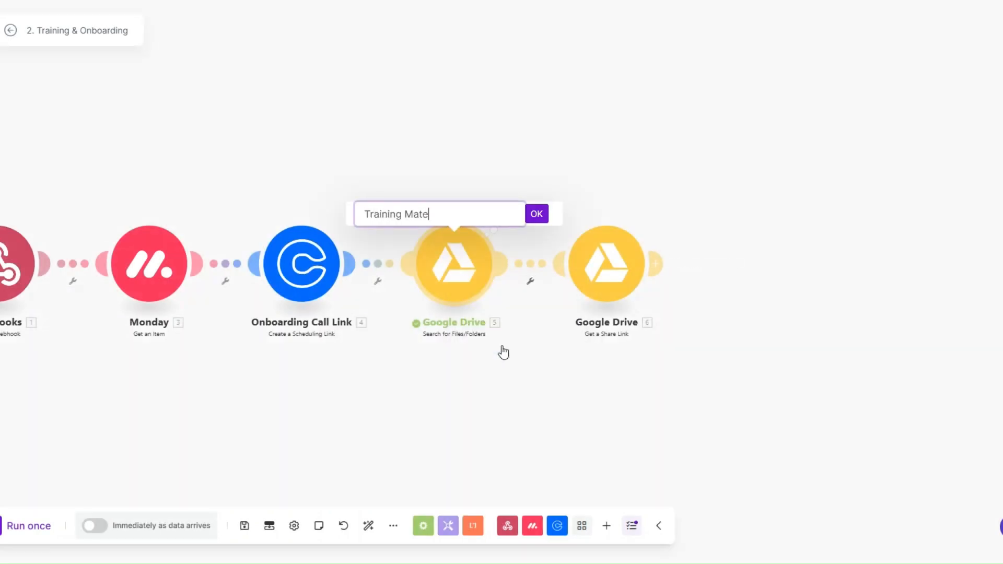
left_click(536, 213)
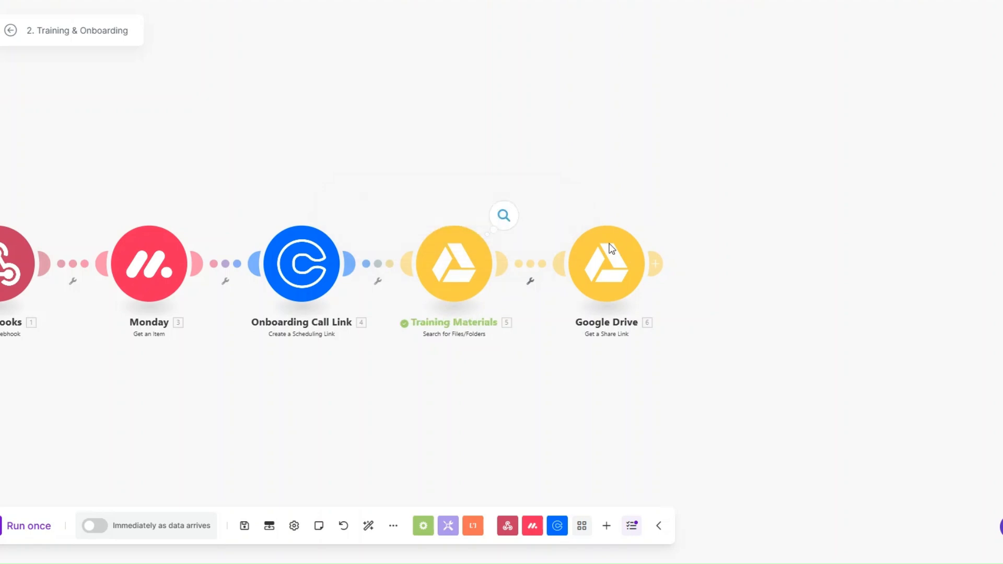
right_click(625, 265)
left_click(663, 335)
type("Training ")
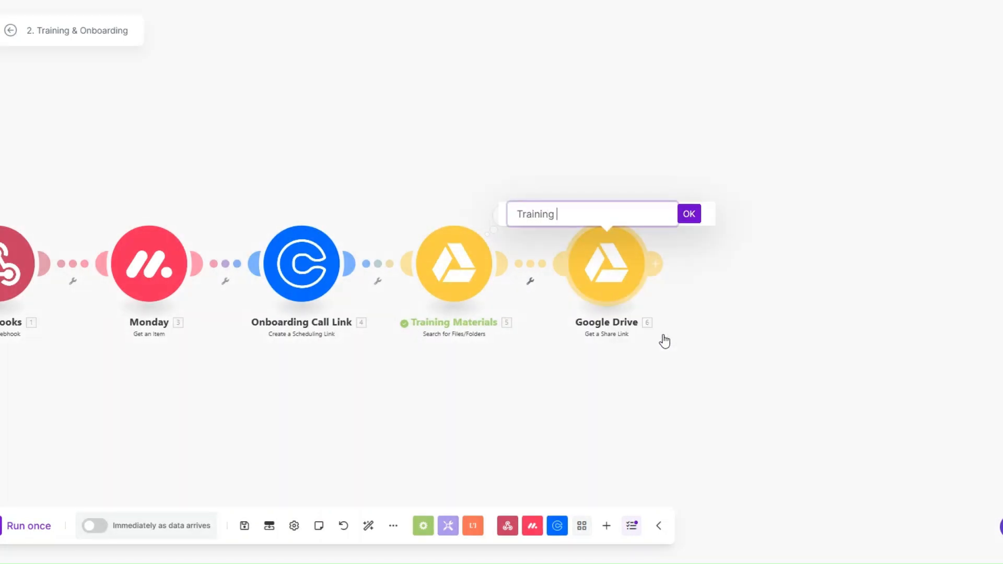
type("Materials Link")
left_click(689, 214)
scroll(600, 332, "down", 2)
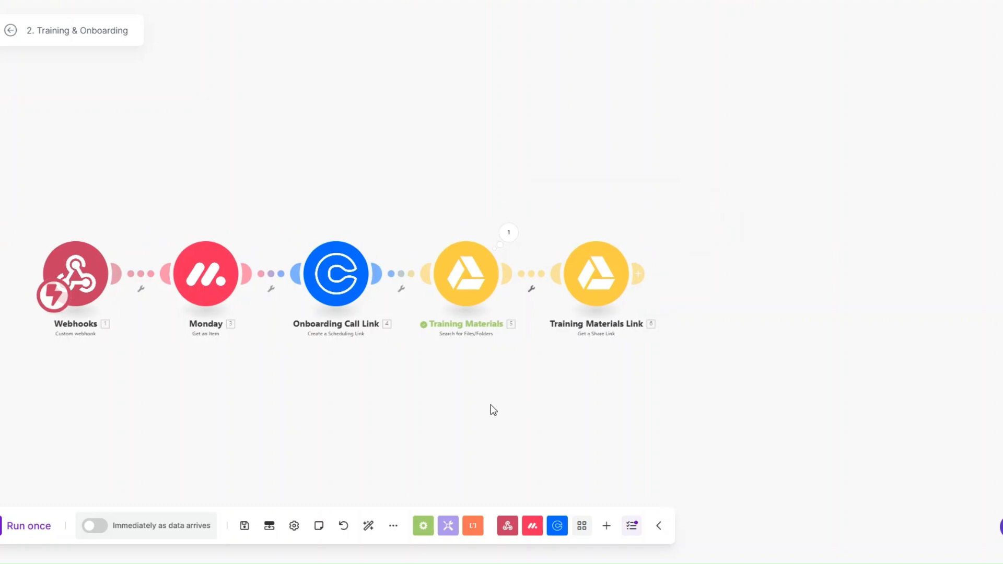
left_click_drag(501, 405, 435, 387)
Add a Slack Join a Channel module after the Training Materials Link step
left_click(586, 250)
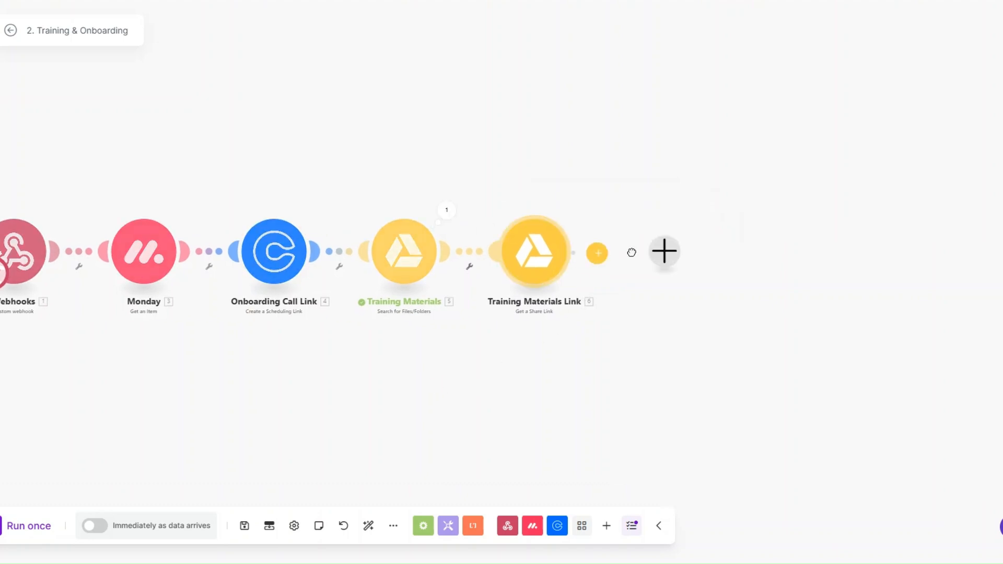
scroll(767, 233, "down", 5)
scroll(768, 235, "up", 3)
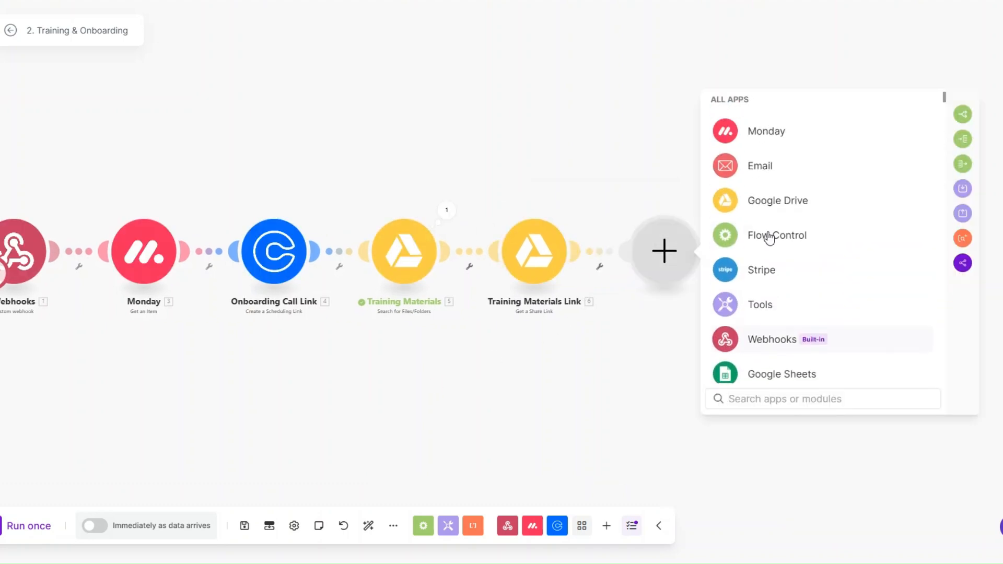
type("slack")
left_click(757, 111)
scroll(762, 313, "down", 5)
scroll(764, 313, "down", 8)
scroll(765, 318, "up", 3)
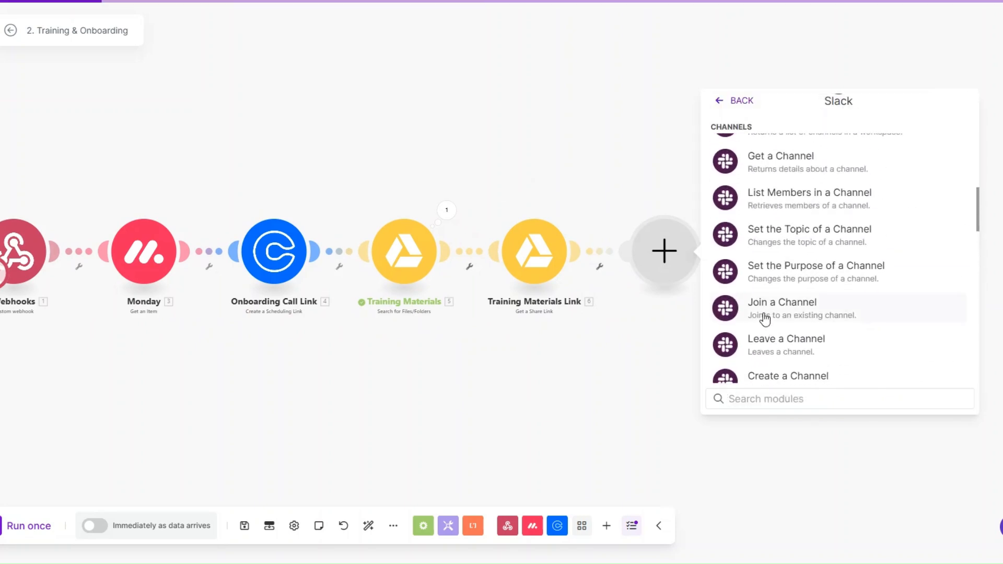
left_click(764, 314)
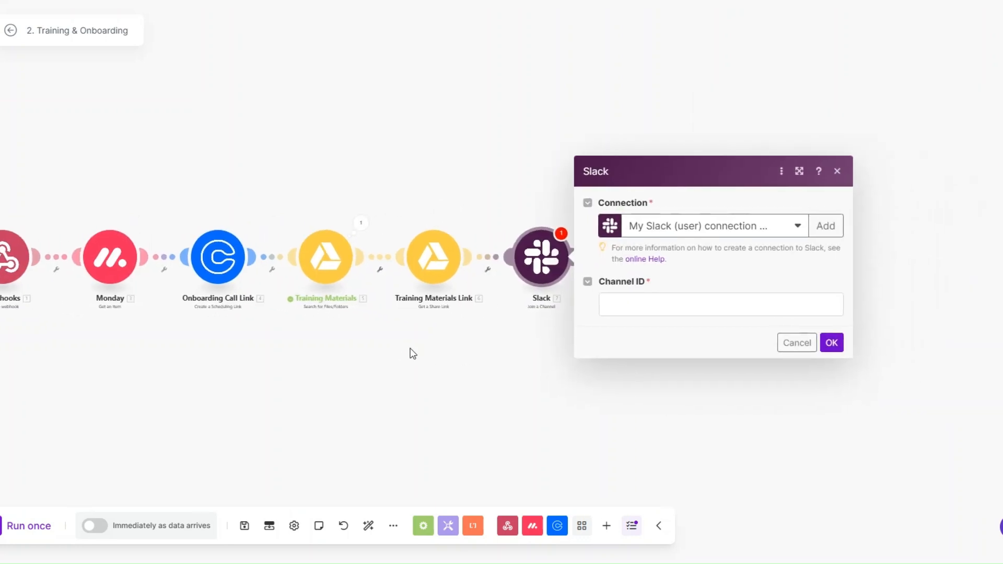
Paste channel ID C086ENKPNU9 into Channel ID and confirm the Slack module
left_click(548, 298)
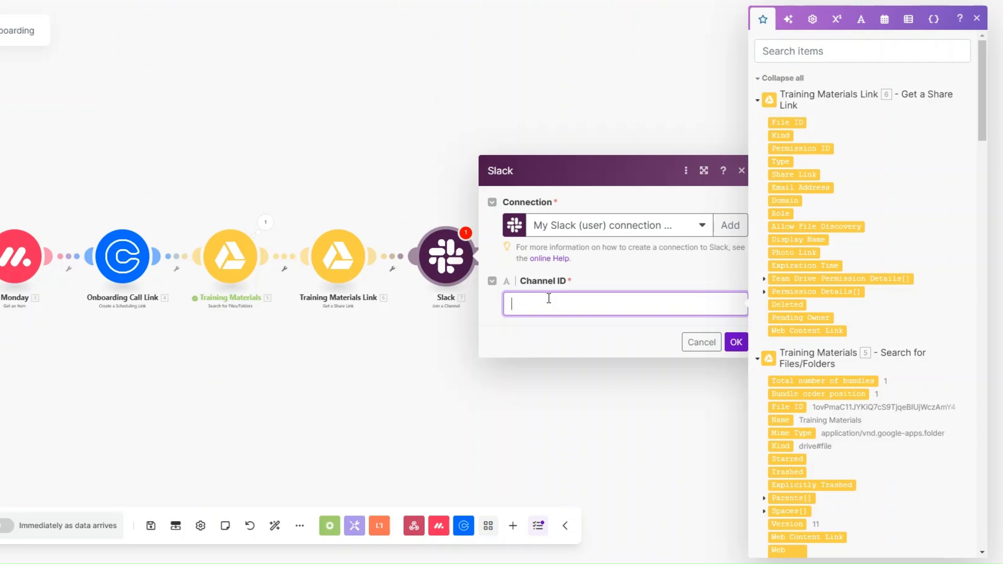
left_click(614, 309)
type("C086ENKPNU9")
left_click_drag(591, 303, 511, 303)
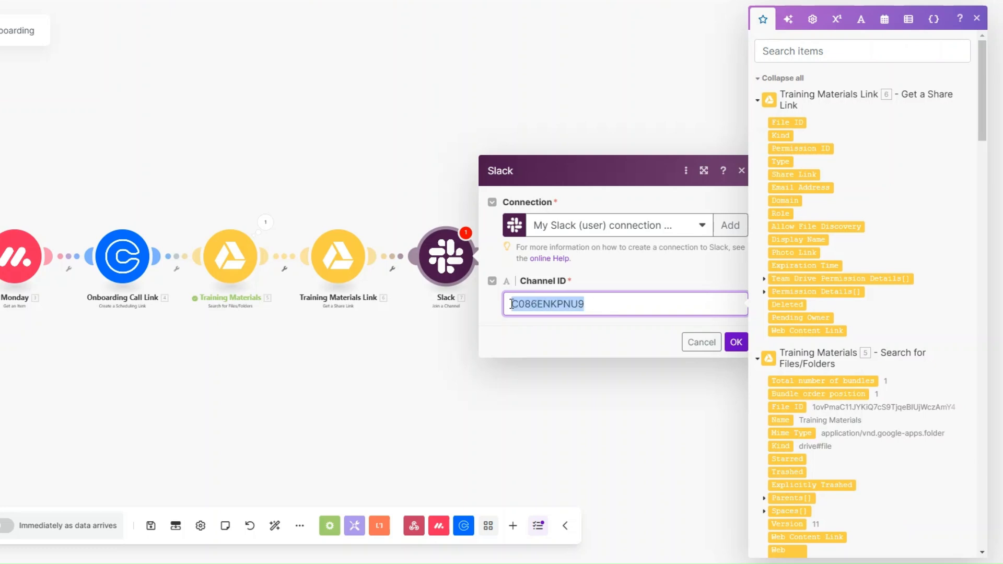
left_click(590, 303)
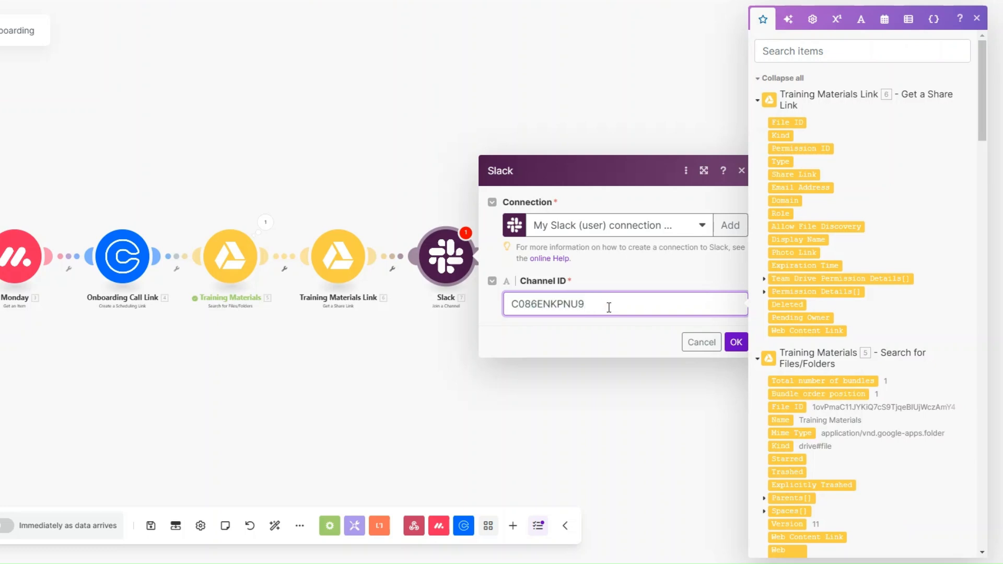
left_click(464, 280)
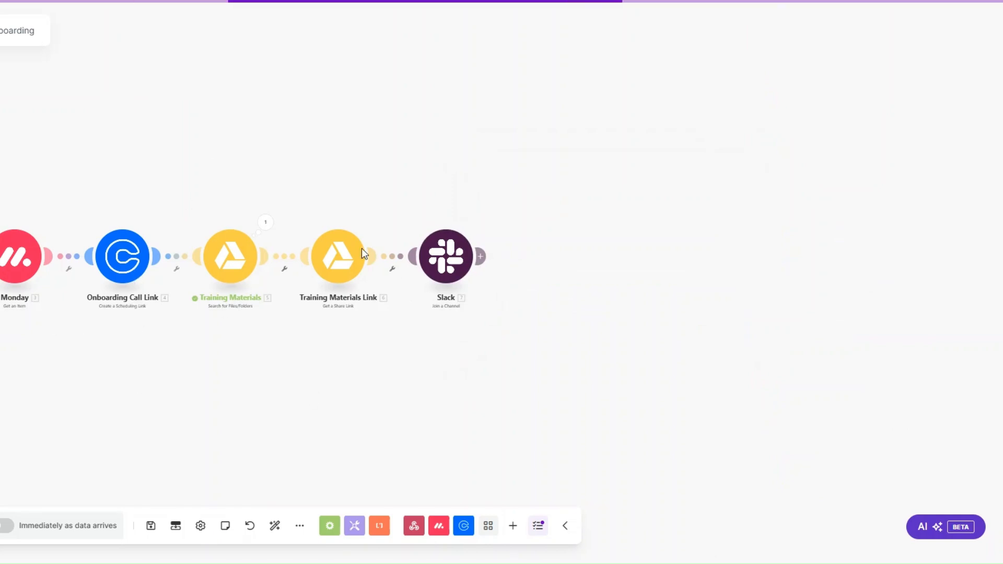
Add an Email Send an Email module after Slack, named 'Onboarding Email'
left_click(480, 261)
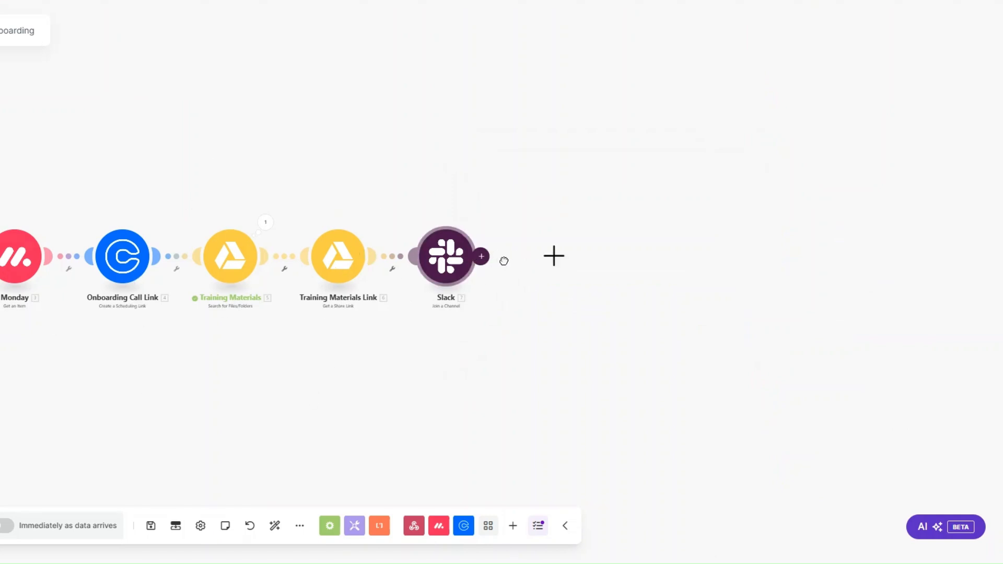
scroll(635, 360, "down", 1)
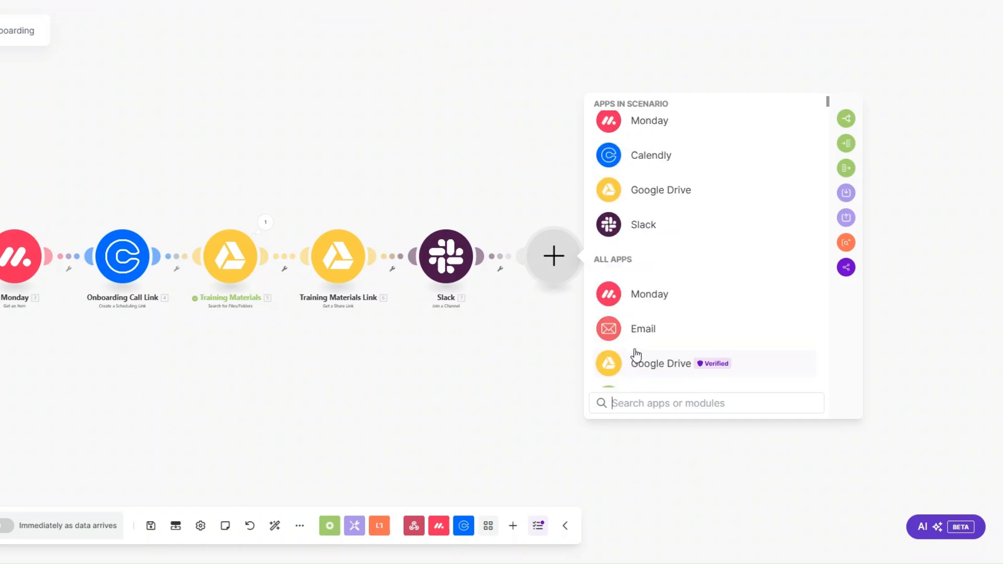
left_click(637, 338)
scroll(638, 338, "down", 2)
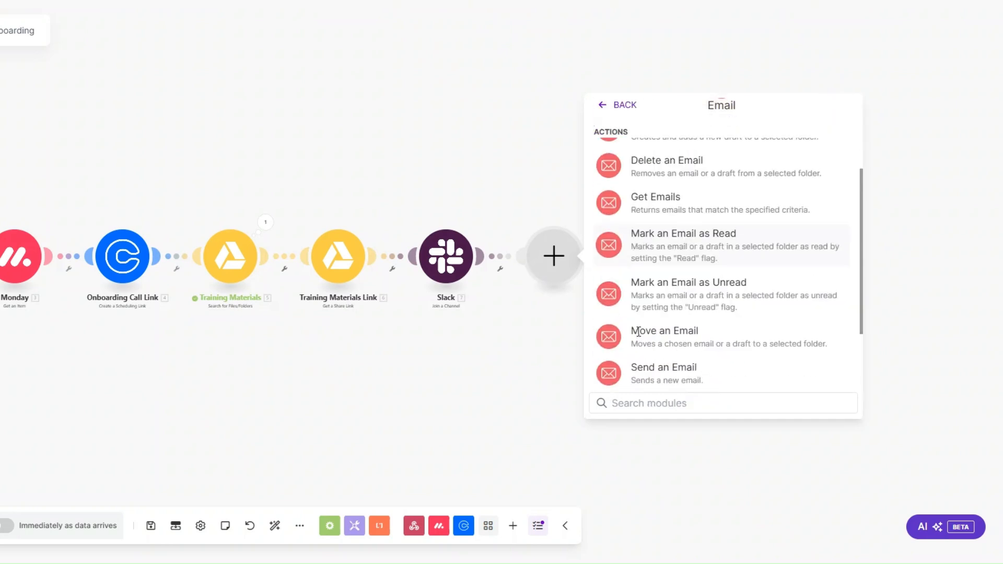
left_click(638, 365)
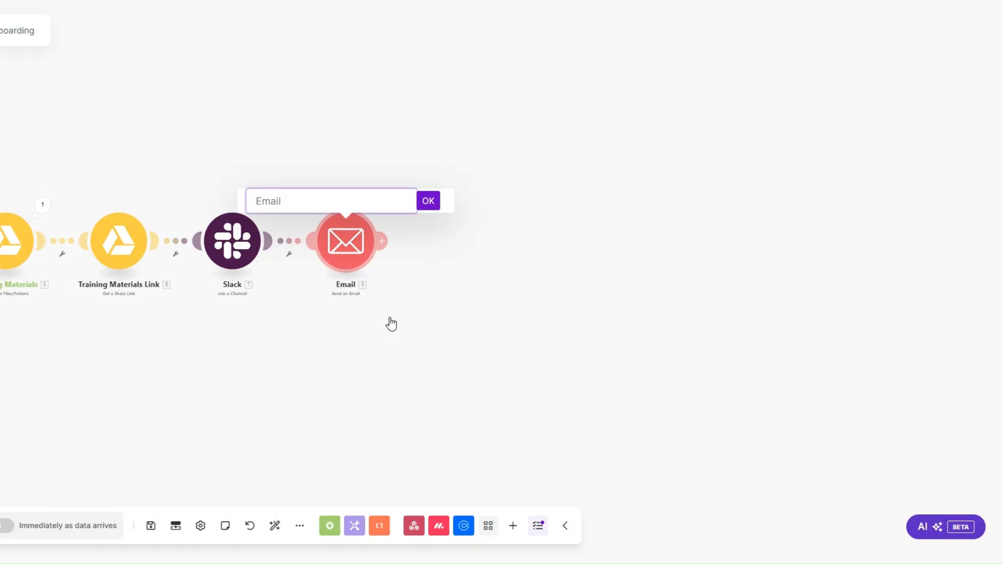
type("Onboarding Email")
left_click(427, 201)
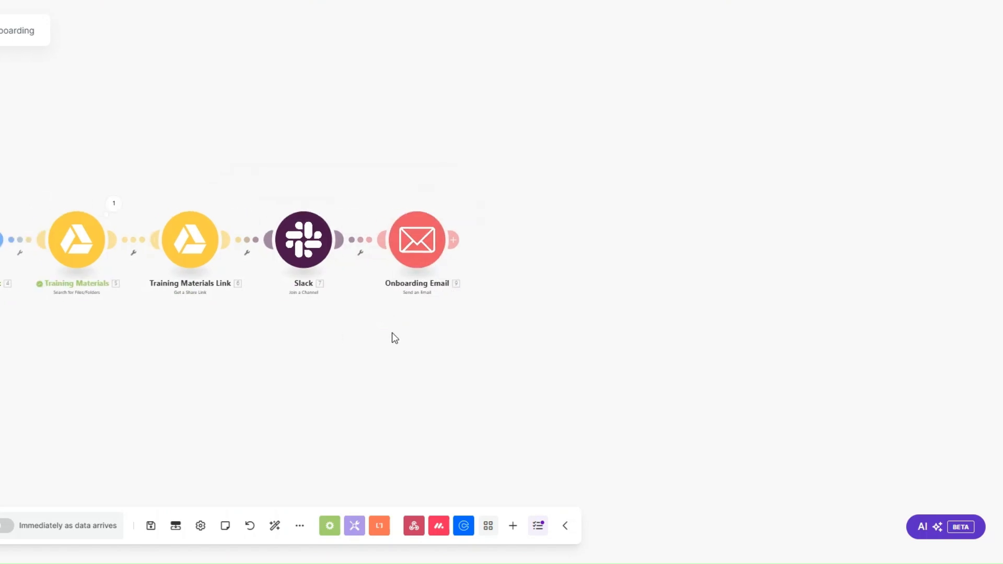
In the Onboarding Email body, map 6. Share Link after 'this link:'
left_click(413, 251)
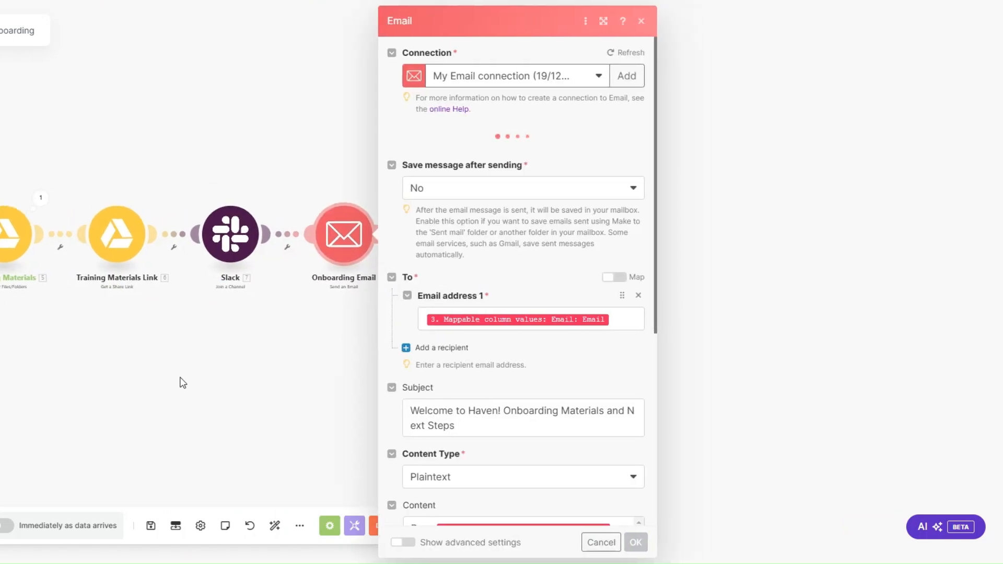
left_click(618, 336)
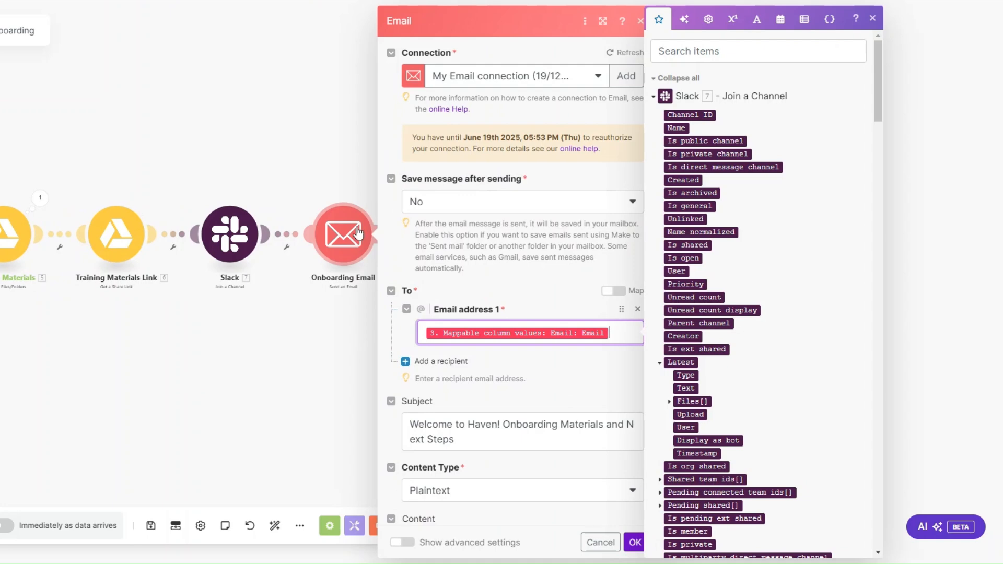
scroll(541, 255, "down", 4)
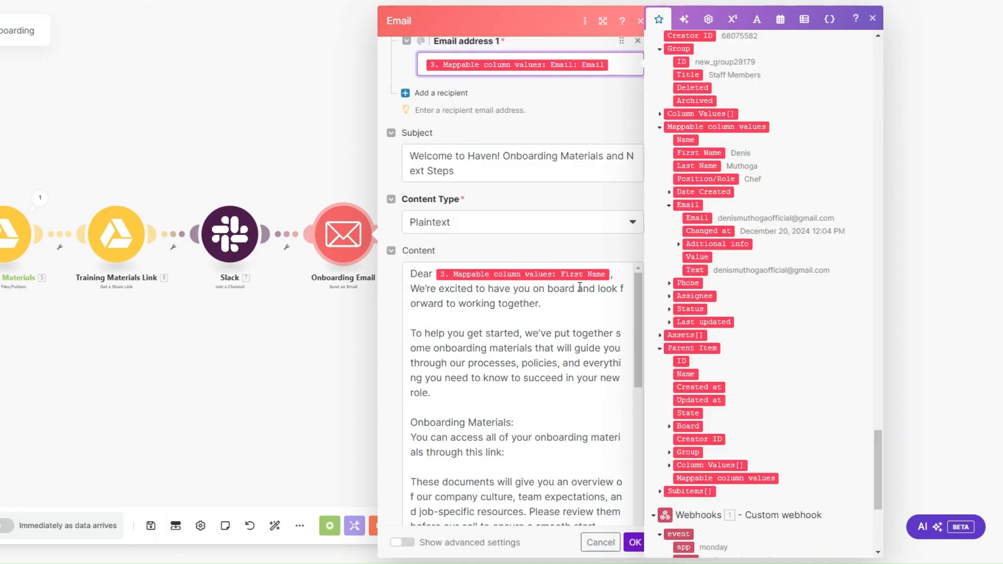
scroll(579, 286, "down", 1)
scroll(580, 287, "up", 1)
scroll(511, 340, "down", 10)
scroll(505, 228, "up", 5)
scroll(486, 287, "down", 3)
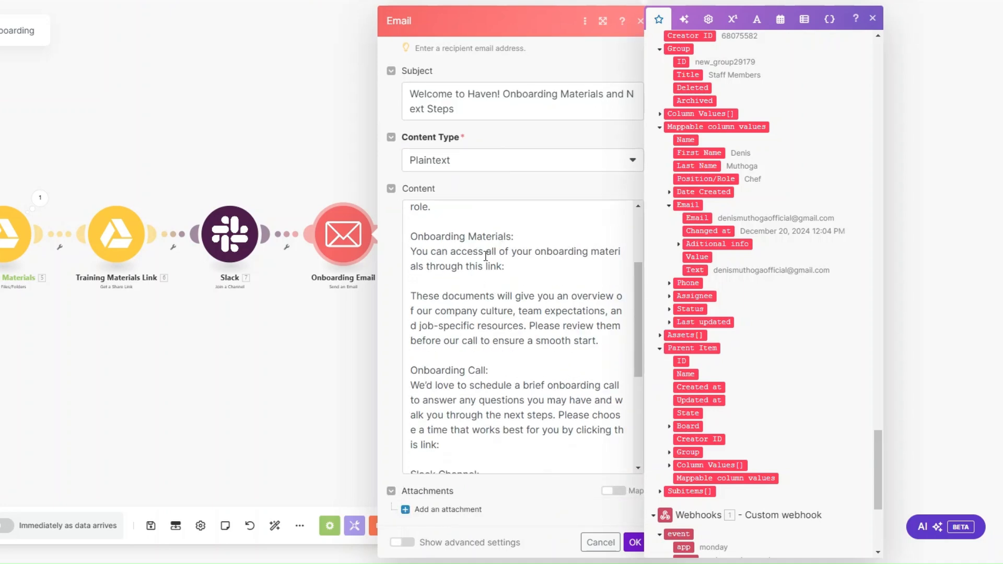
left_click(516, 268)
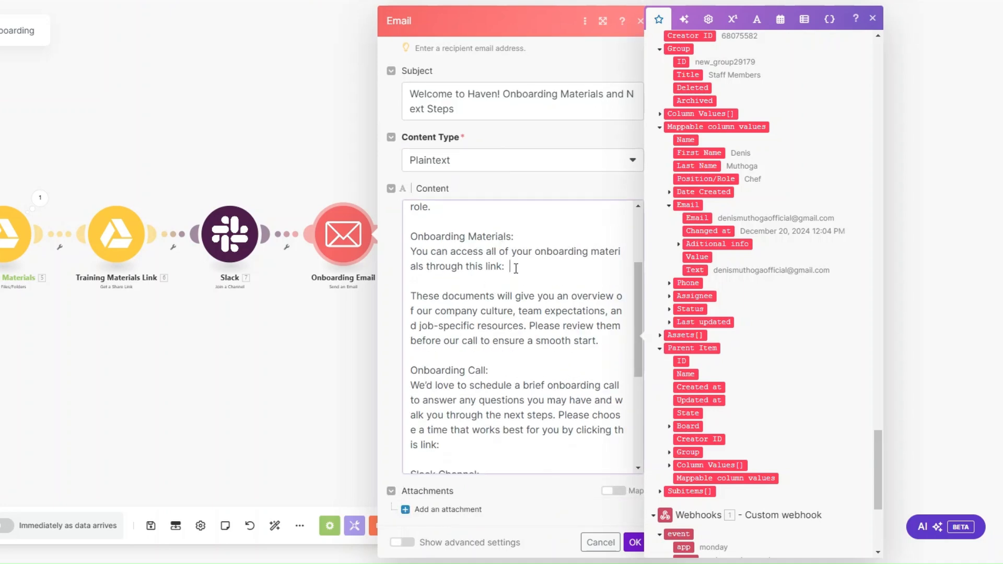
left_click_drag(882, 465, 852, 137)
scroll(853, 136, "down", 4)
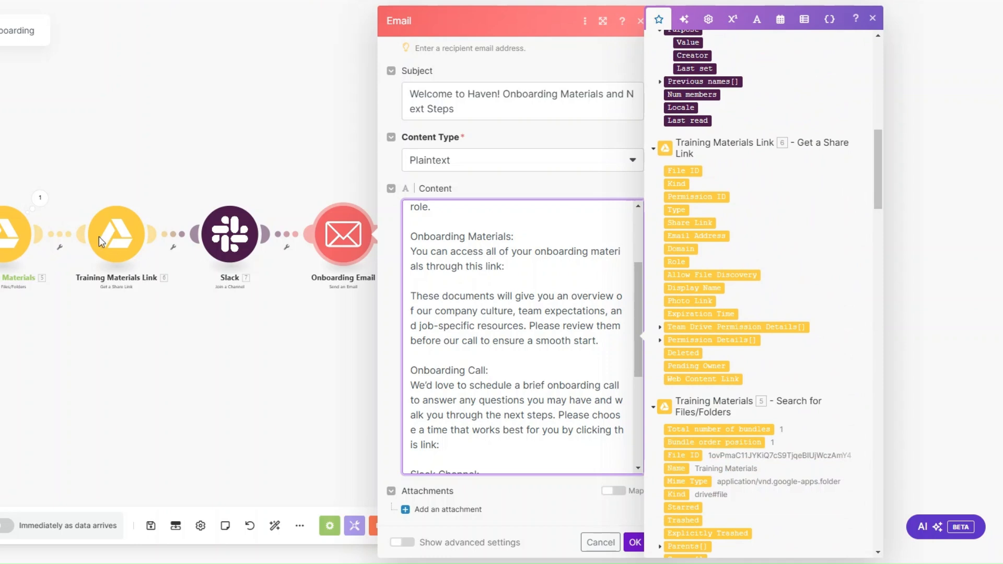
left_click(689, 222)
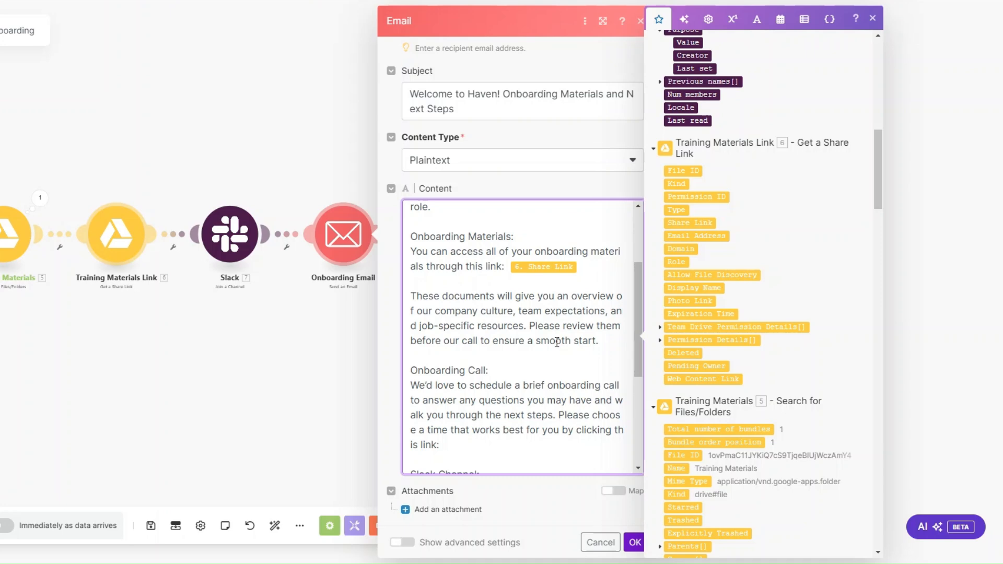
Map 4. Booking Url after 'is link:' in the call scheduling sentence
scroll(557, 342, "down", 3)
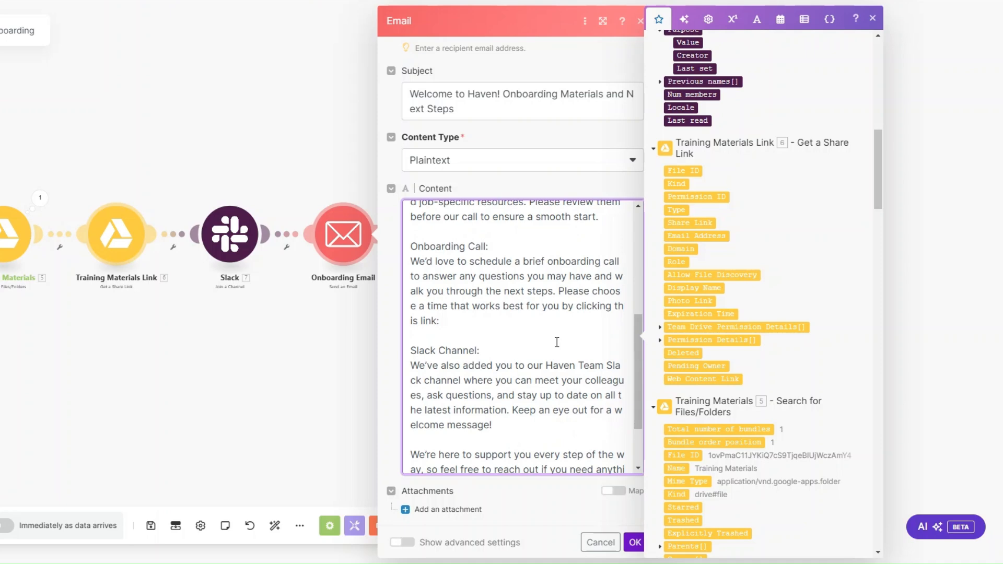
left_click(495, 336)
left_click(494, 320)
left_click_drag(879, 211, 857, 446)
left_click(691, 175)
scroll(483, 275, "down", 2)
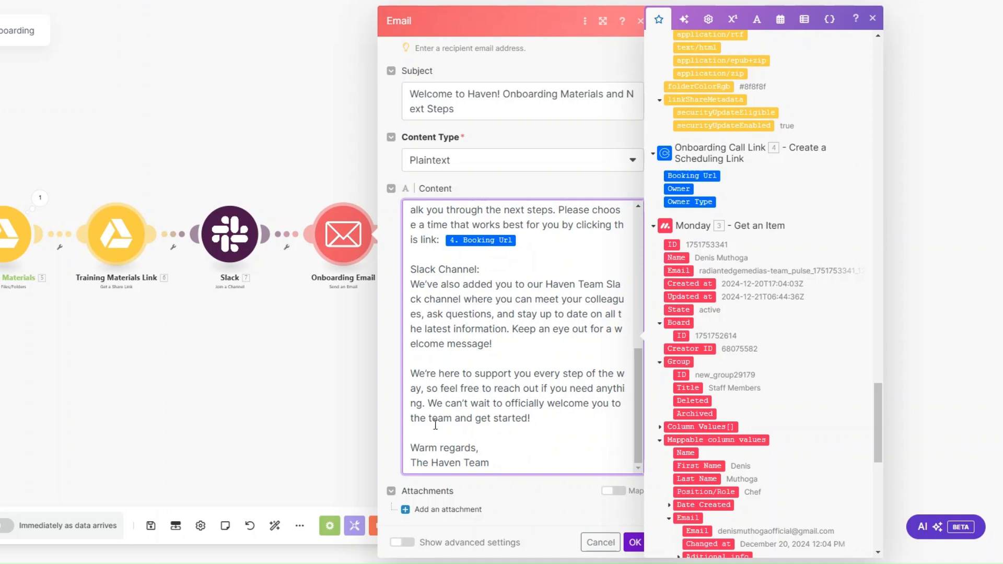
Save the Onboarding Email settings and run the Training & Onboarding scenario once
left_click(633, 544)
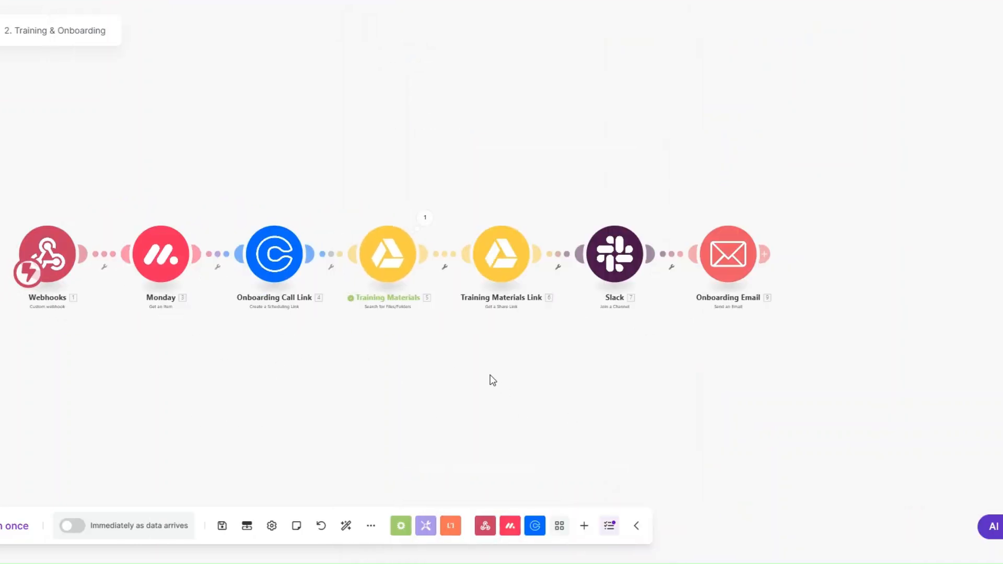
left_click(4, 531)
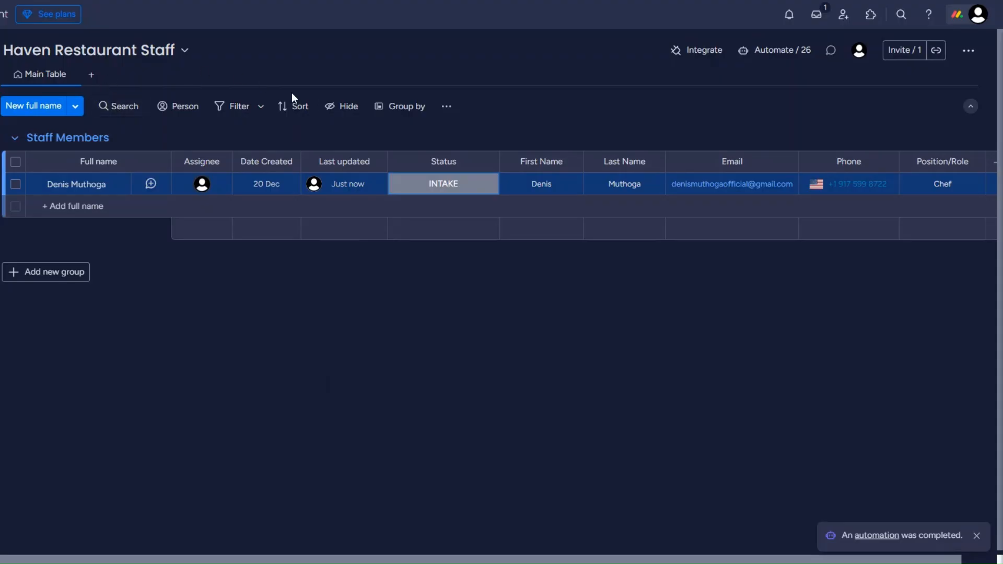
Change the staff member's status on the Haven Restaurant Staff board from INTAKE to ONBOARD
left_click(425, 197)
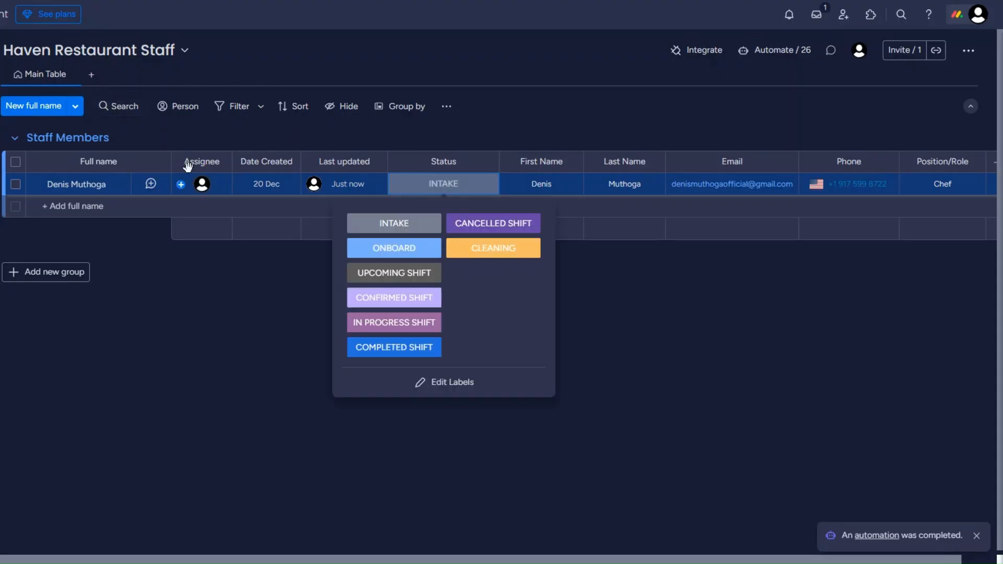
left_click(369, 250)
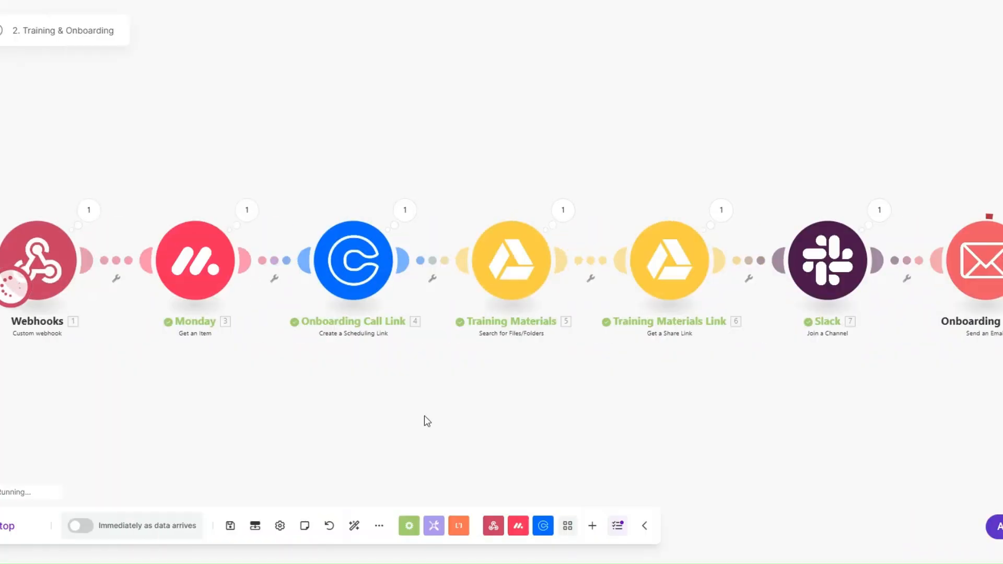
Check the Onboarding Call Link and Training Materials Link run outputs, including the generated share link
left_click_drag(410, 416, 396, 407)
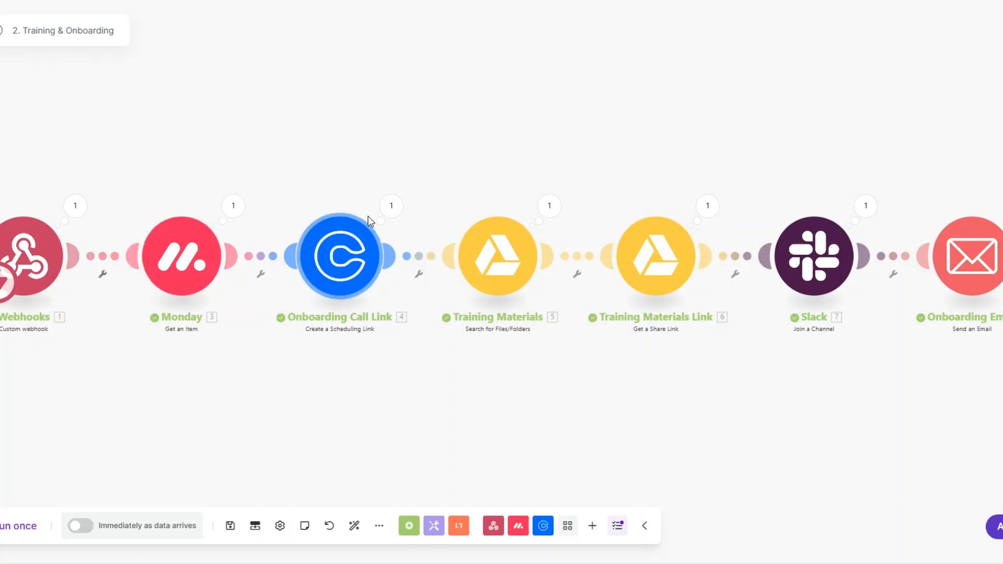
left_click(389, 206)
left_click(415, 370)
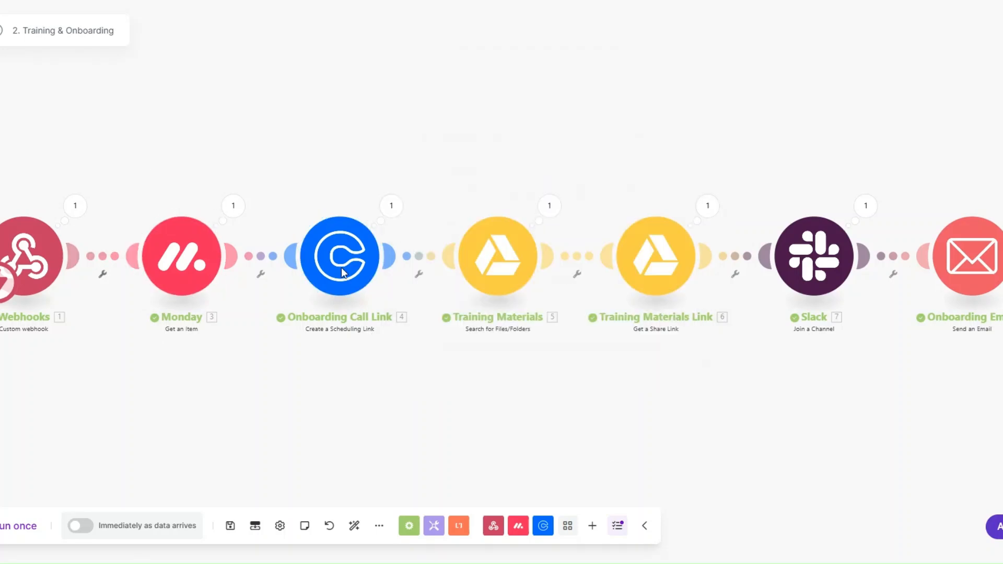
left_click(706, 208)
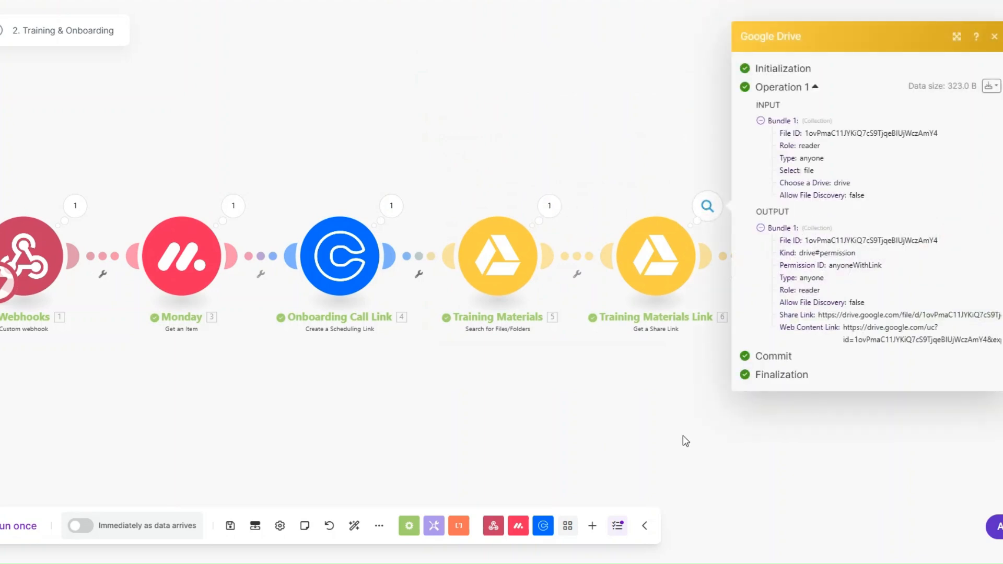
left_click_drag(819, 315, 930, 315)
left_click(674, 392)
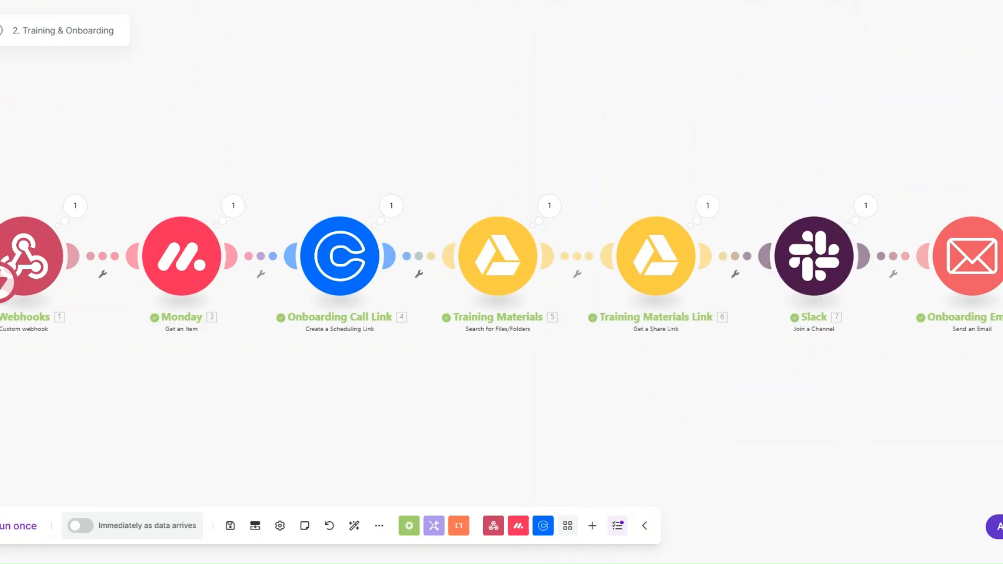
Verify the sent Onboarding Email's subject, onboarding materials link and onboarding call link
left_click(922, 264)
left_click_drag(798, 228, 992, 228)
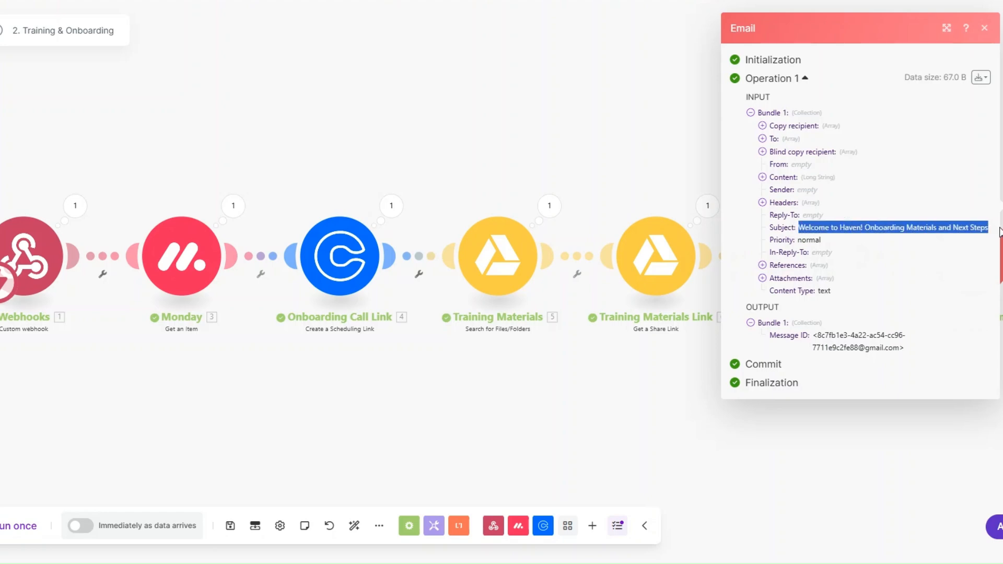
left_click(762, 177)
scroll(804, 235, "down", 5)
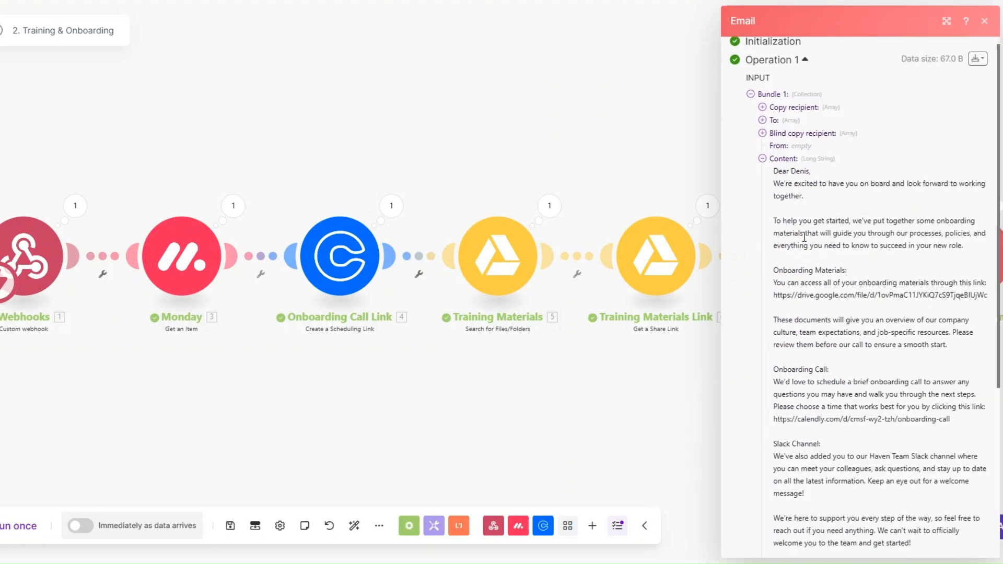
left_click_drag(777, 183, 979, 188)
left_click_drag(774, 307, 931, 310)
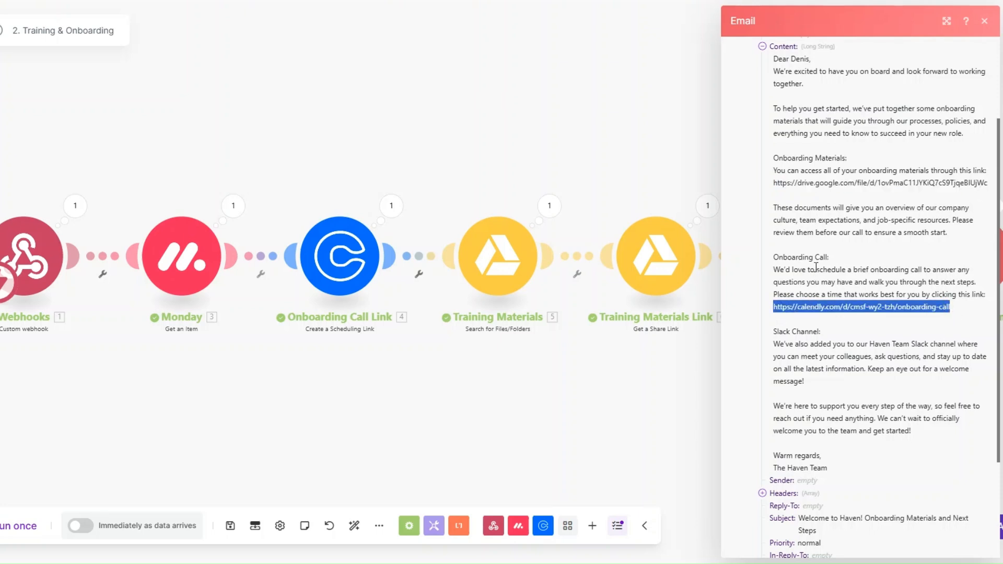
key("Escape")
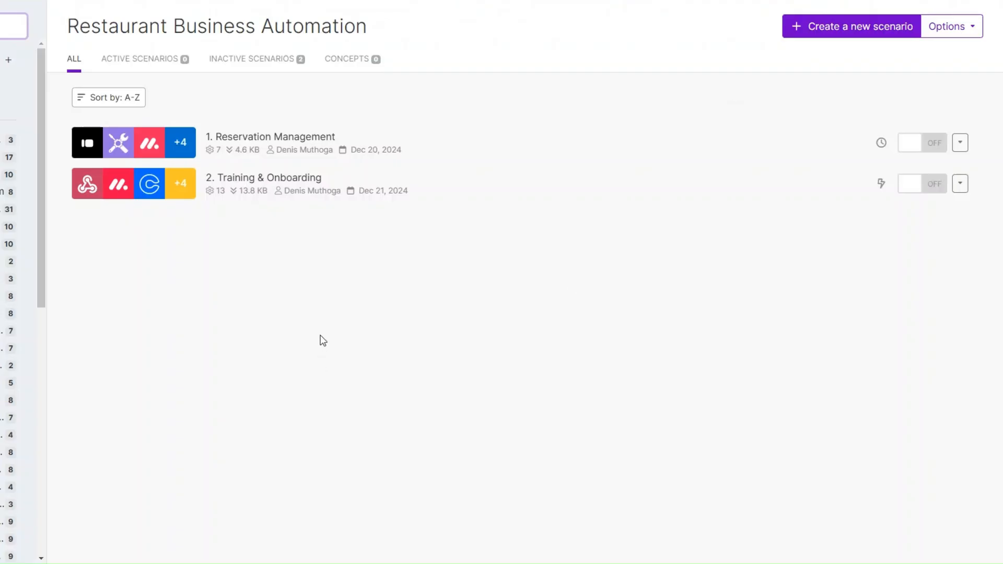
Create a new scenario, 3. Shift Notification, and bring up the app list for its first module
left_click(823, 29)
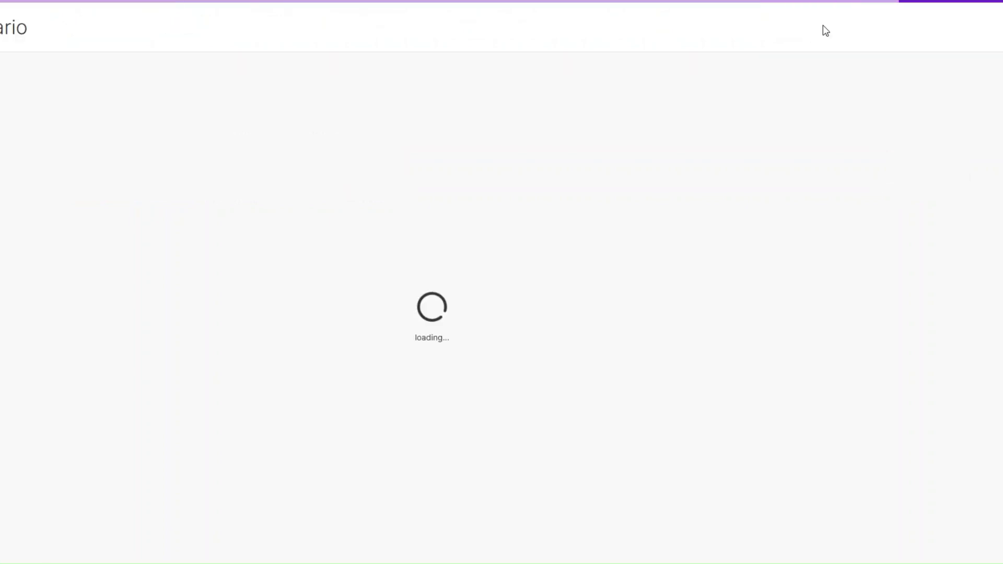
left_click(265, 194)
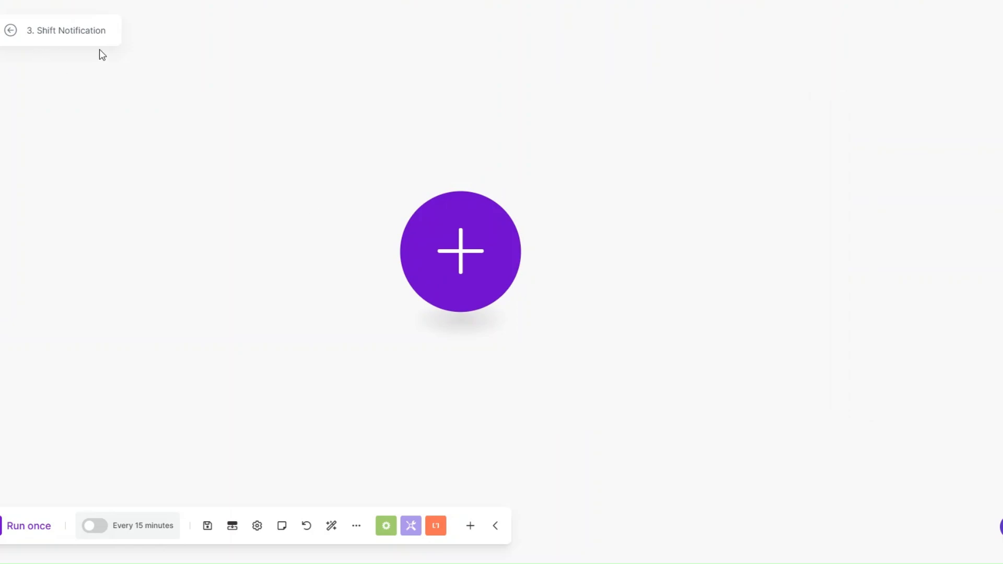
left_click(467, 279)
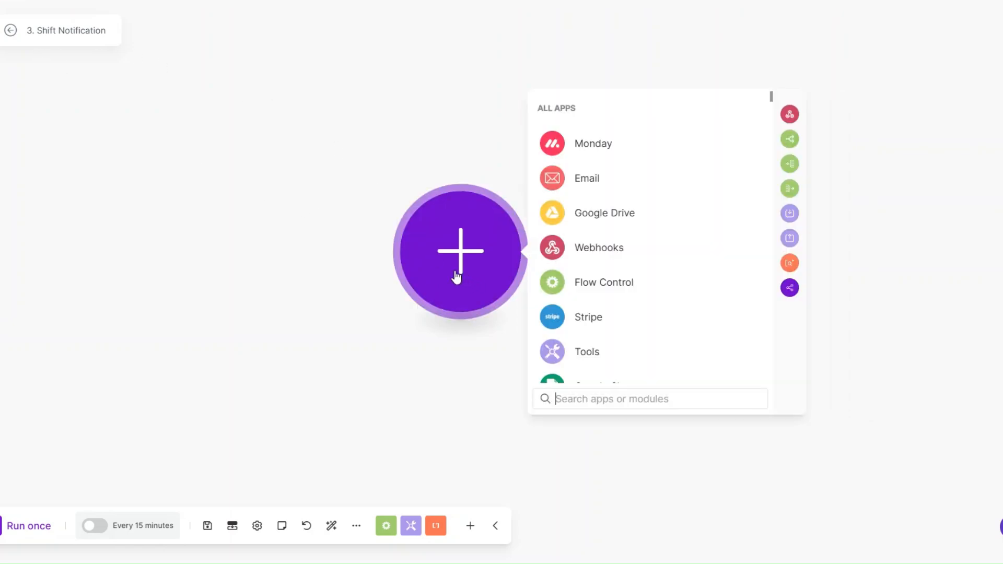
left_click_drag(458, 277, 416, 278)
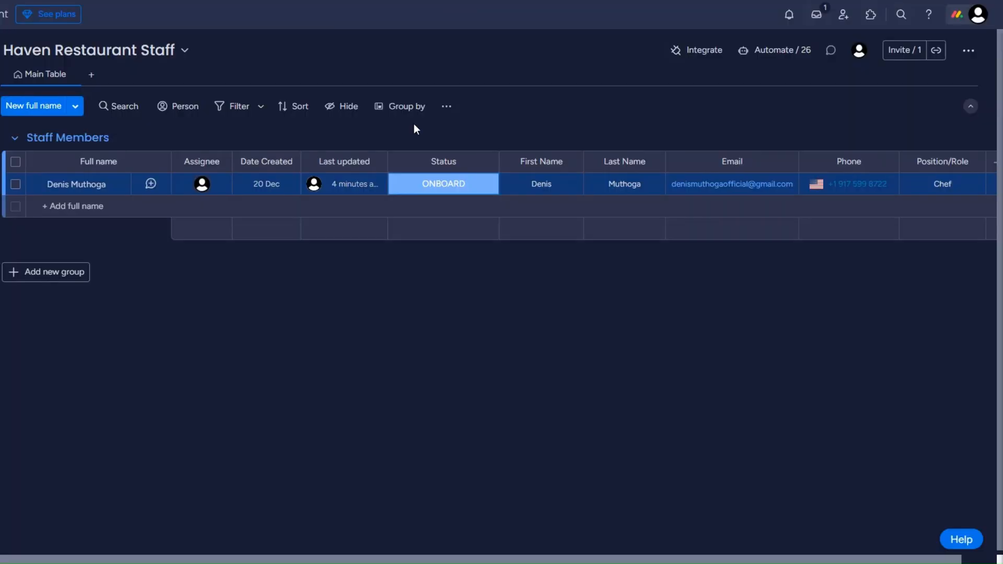
left_click(423, 191)
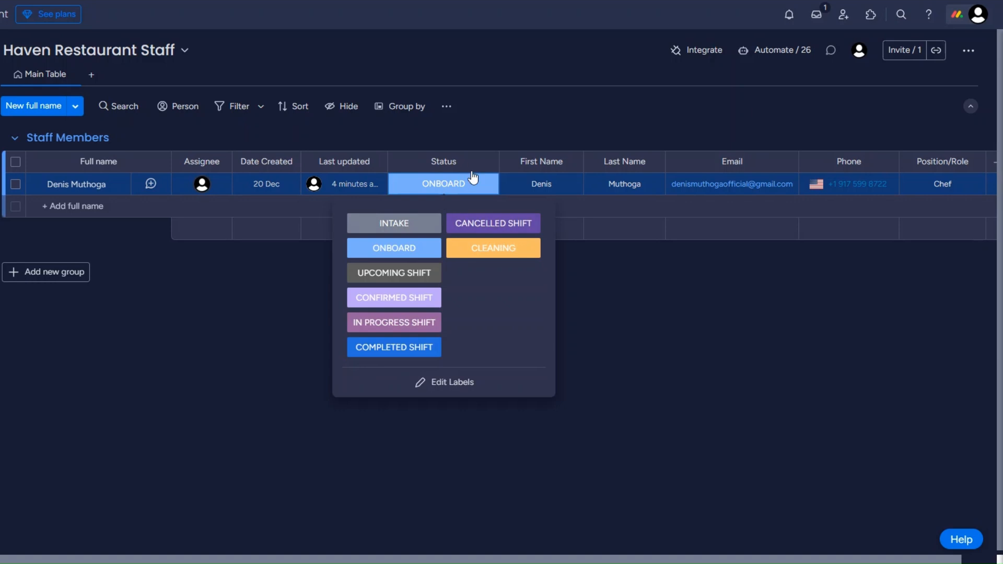
left_click(209, 292)
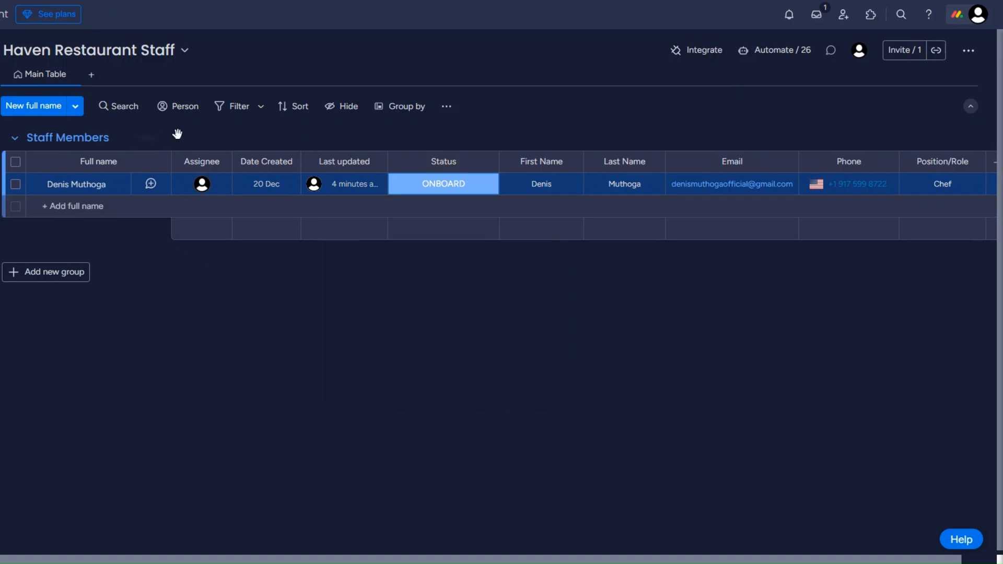
left_click(431, 187)
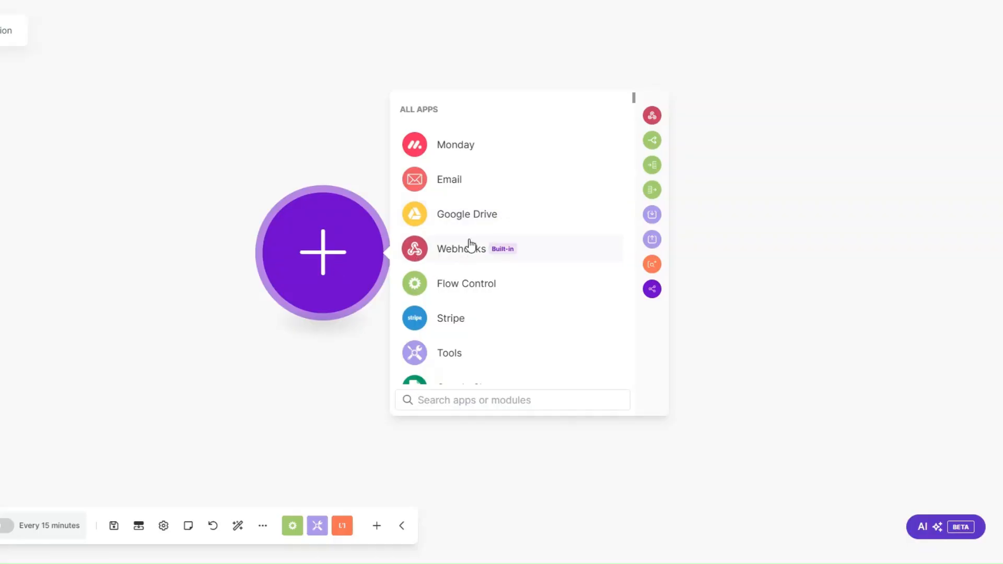
Add a Monday Watch Board's Column Values trigger and name its new webhook Shift Notification
left_click(464, 145)
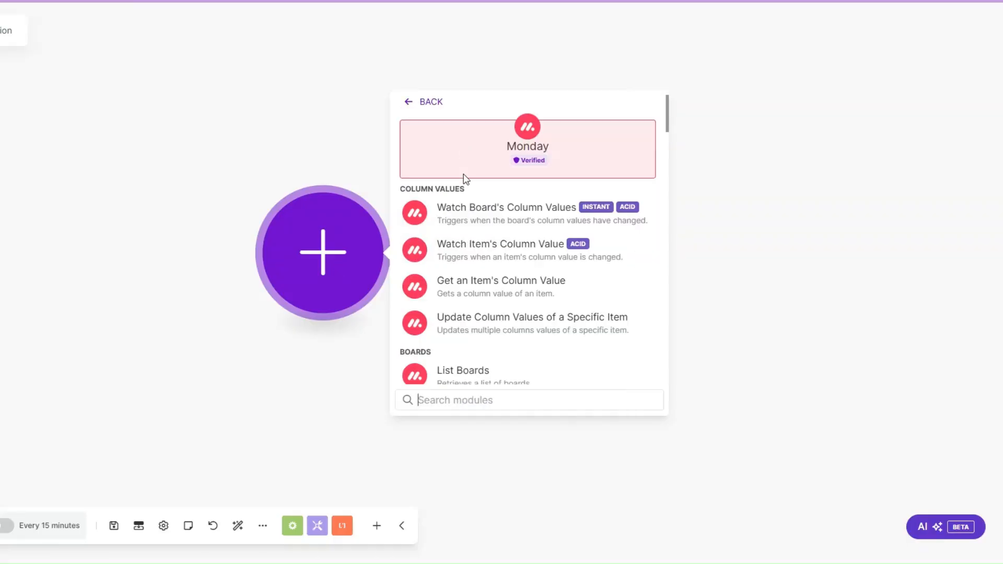
left_click(487, 218)
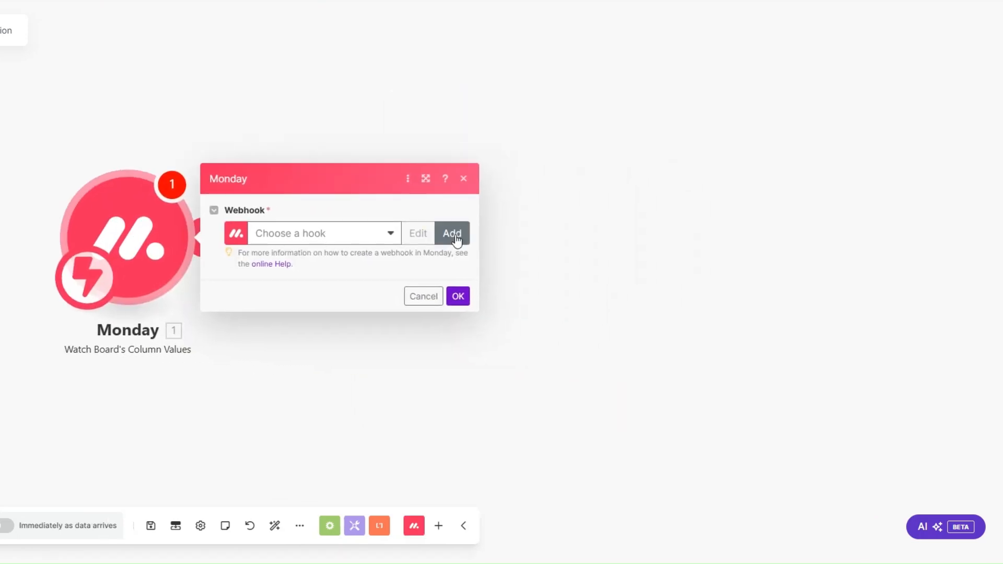
left_click(457, 233)
left_click(649, 172)
left_click_drag(672, 172, 488, 171)
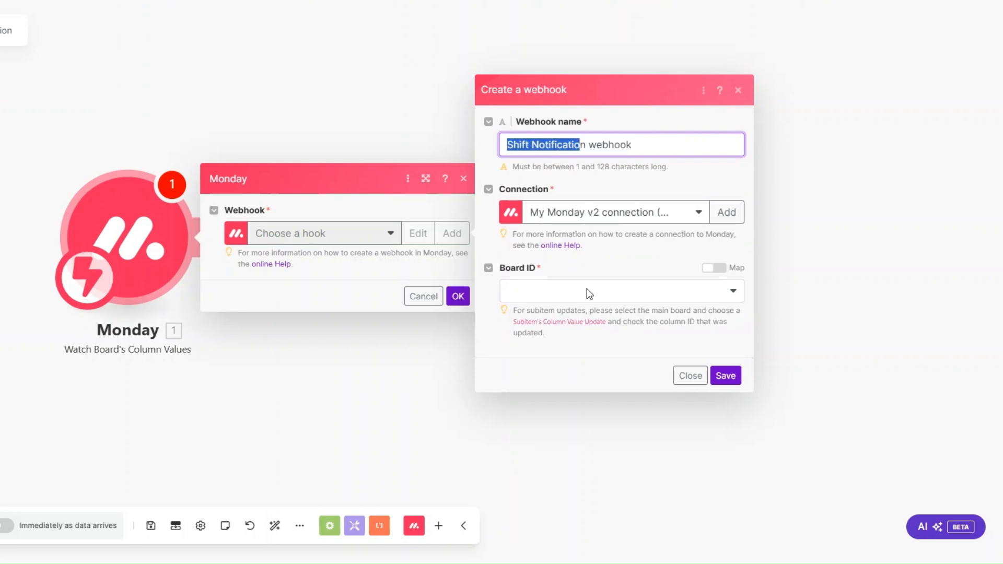
Point the webhook at Haven Restaurant Staff, Item's Specific Column Value Update, Status column, and save
left_click(587, 291)
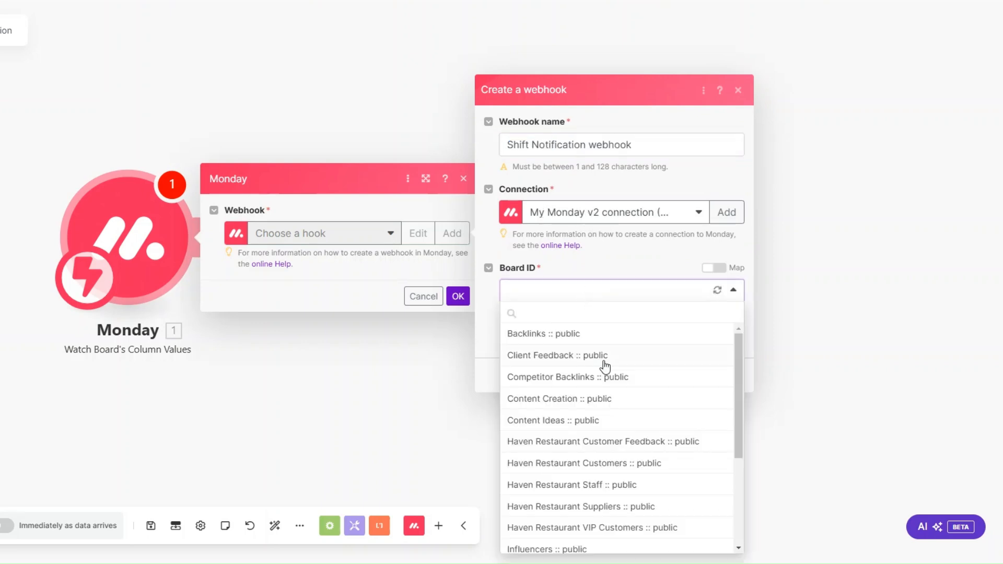
scroll(605, 367, "down", 2)
left_click(601, 366)
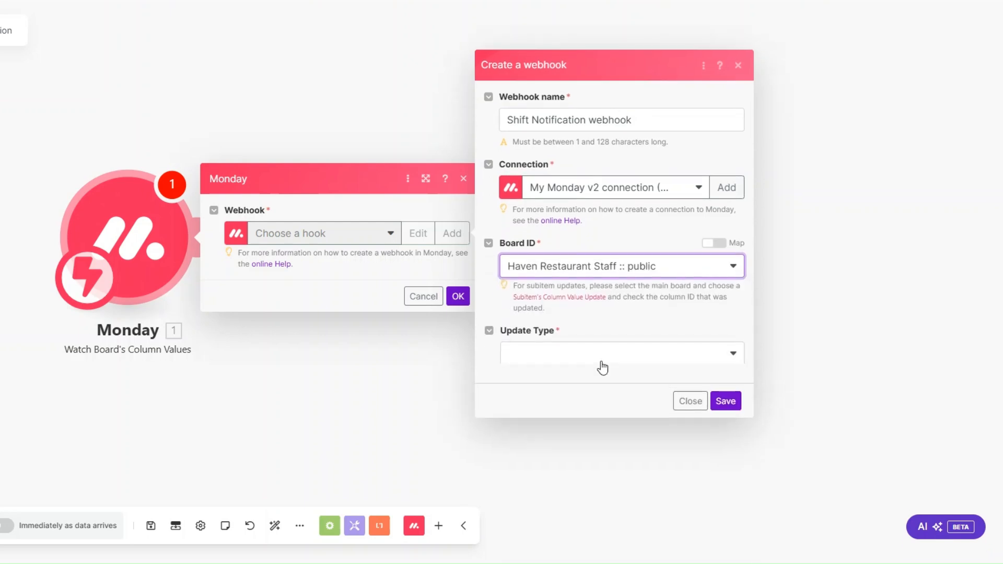
left_click(570, 342)
left_click(577, 398)
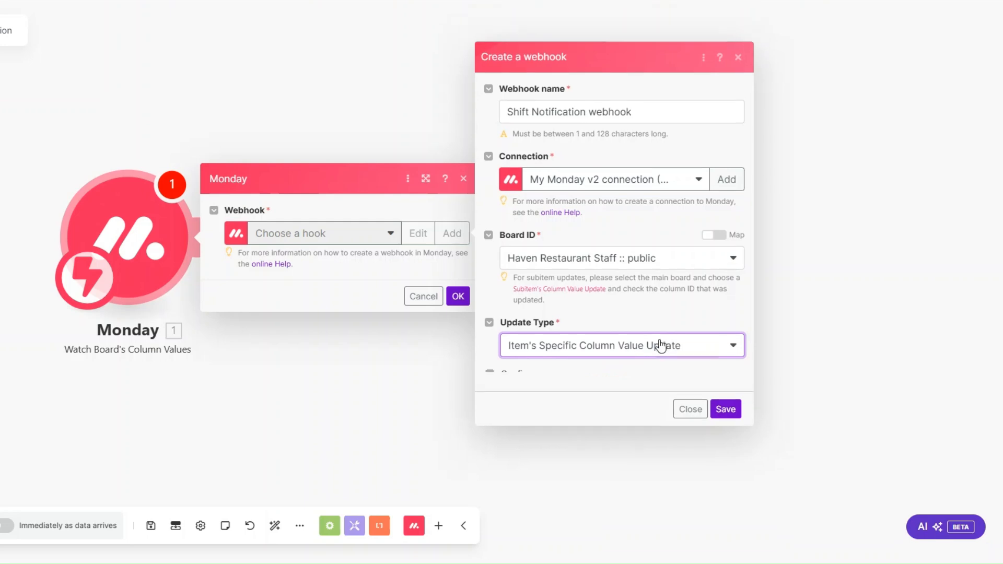
left_click(568, 395)
scroll(571, 457, "down", 2)
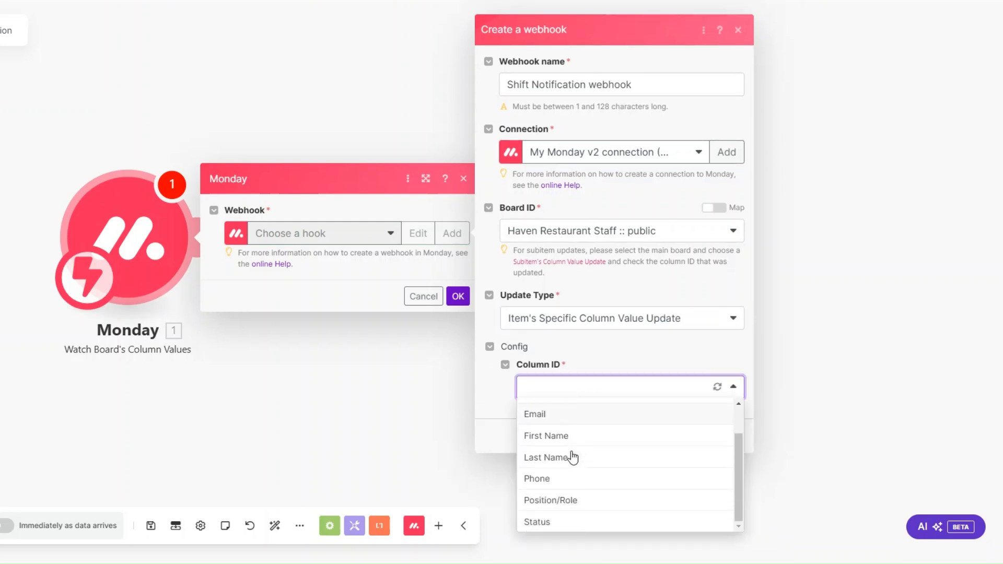
left_click(575, 523)
left_click(724, 438)
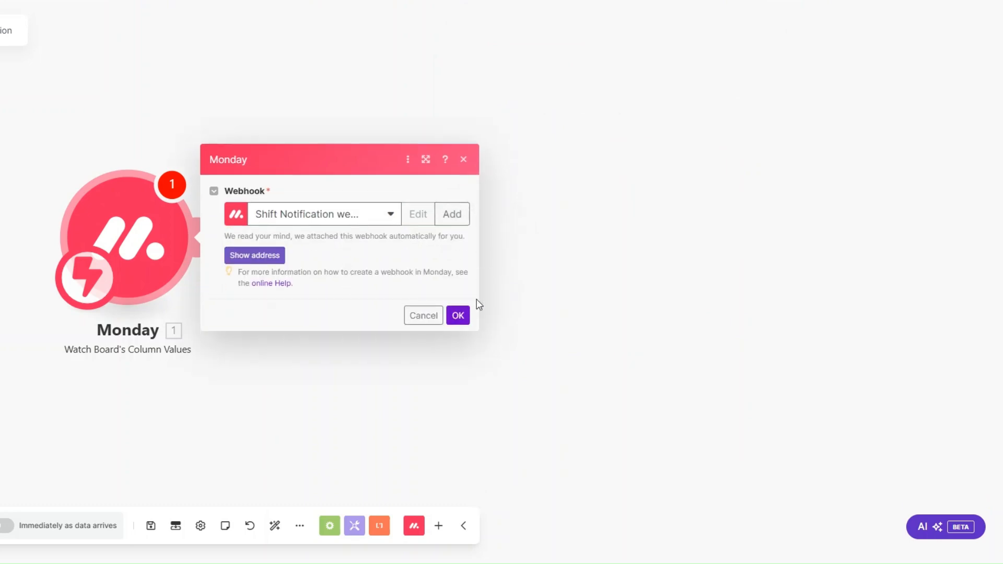
left_click(452, 320)
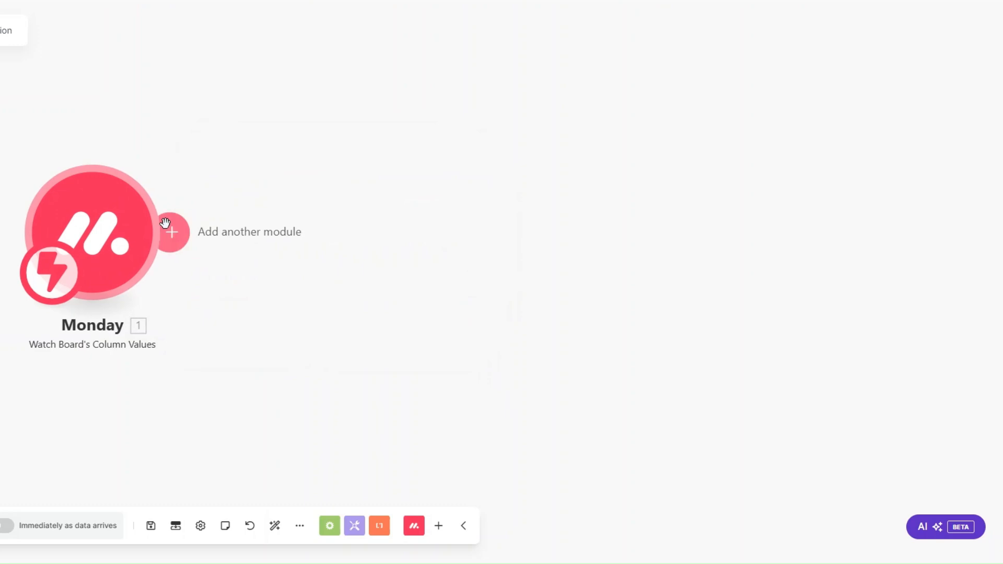
left_click(169, 228)
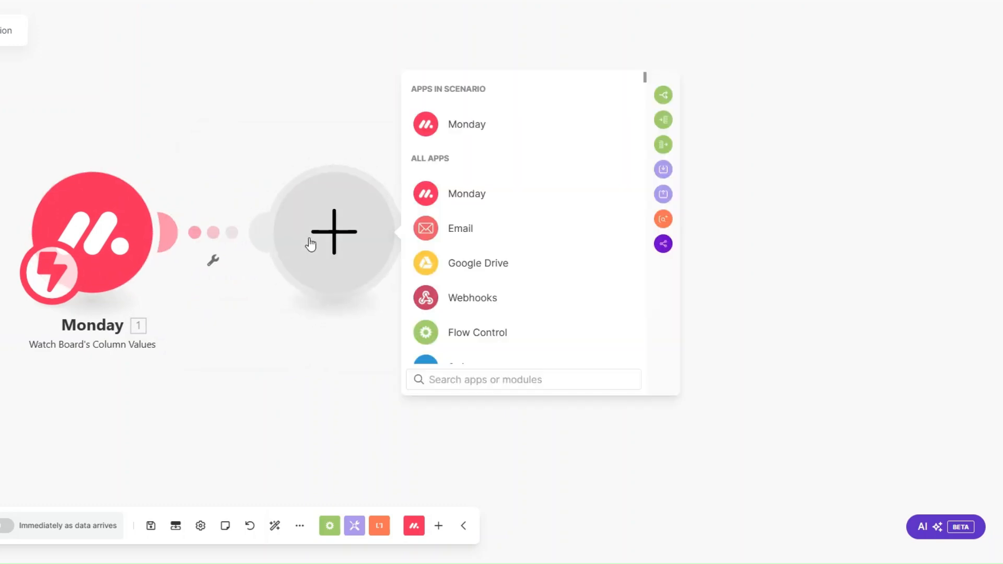
Add a Monday Get an Item module with the trigger's Pulse ID mapped into ID
left_click(462, 196)
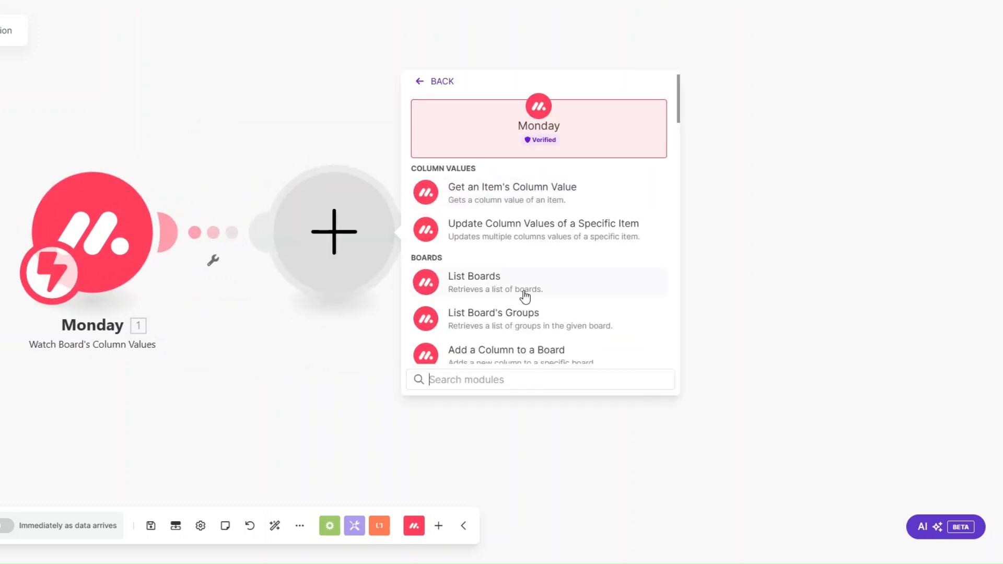
type("get an")
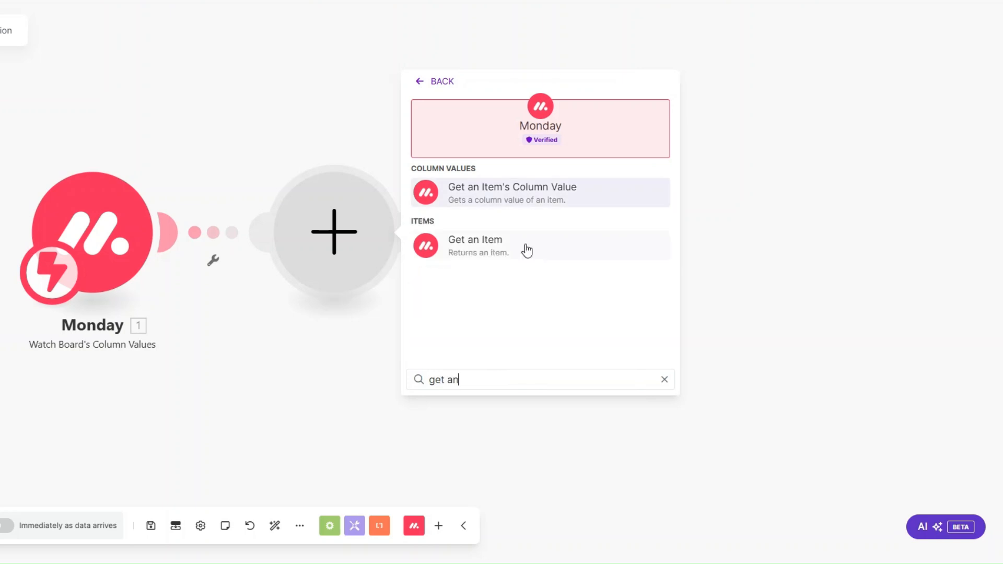
left_click(526, 251)
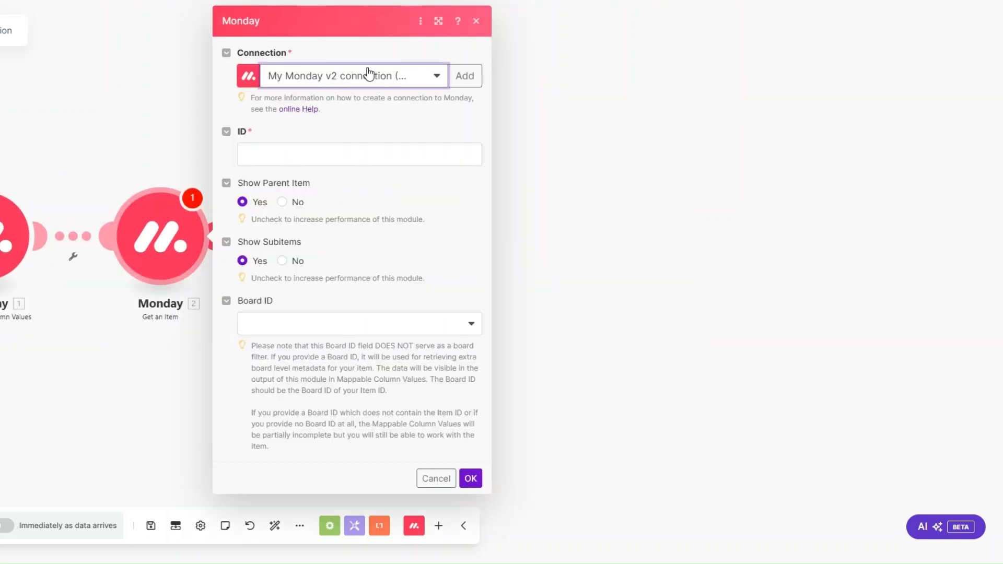
left_click(342, 154)
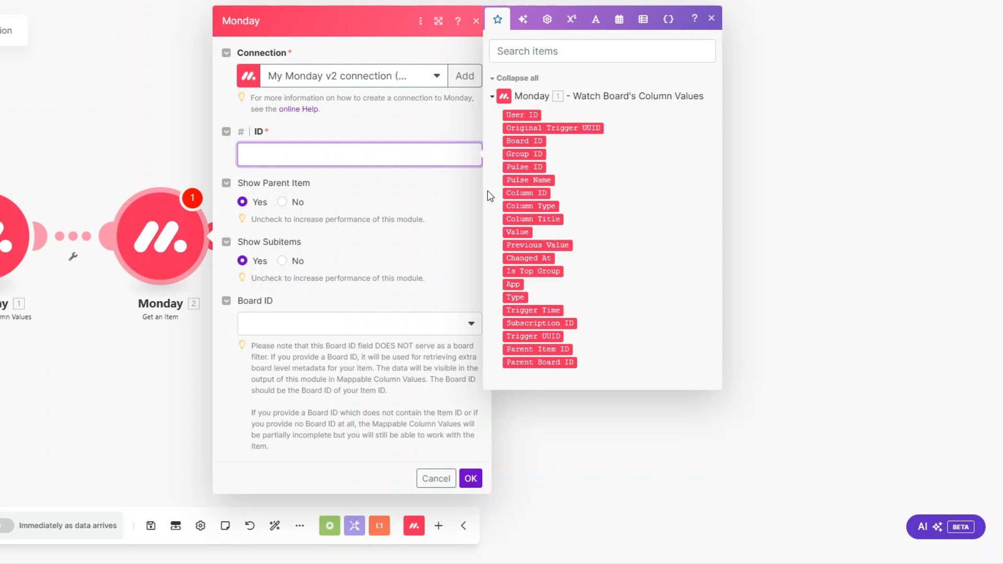
left_click(532, 167)
Set Board ID to Haven Restaurant Staff, then test by changing a status to UPCOMING SHIFT
left_click(292, 326)
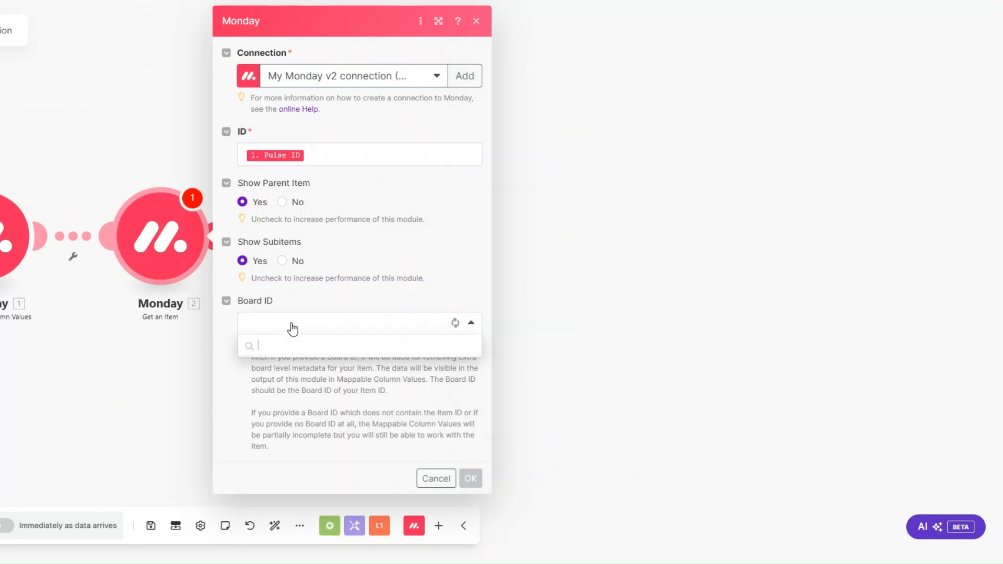
scroll(313, 415, "down", 5)
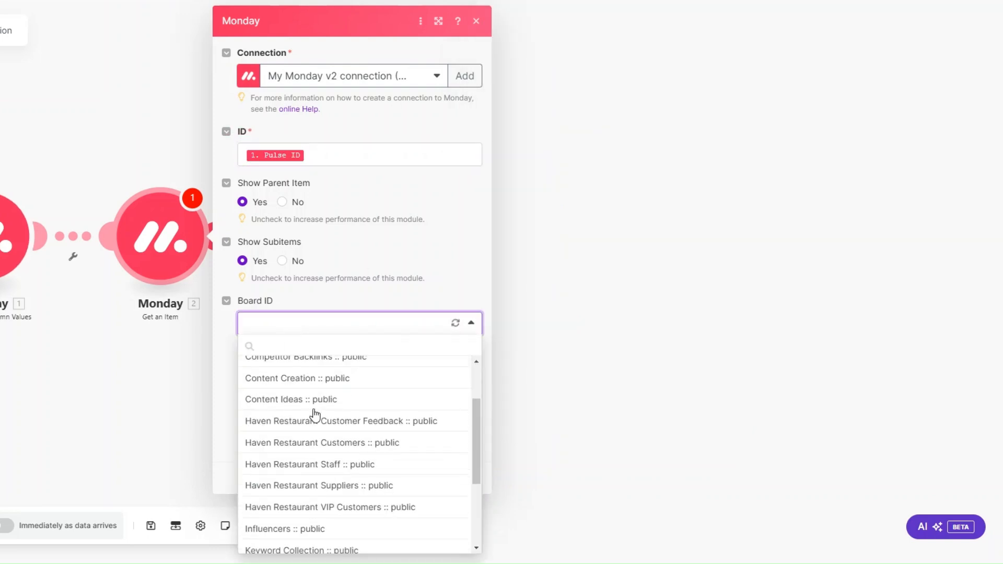
left_click(314, 416)
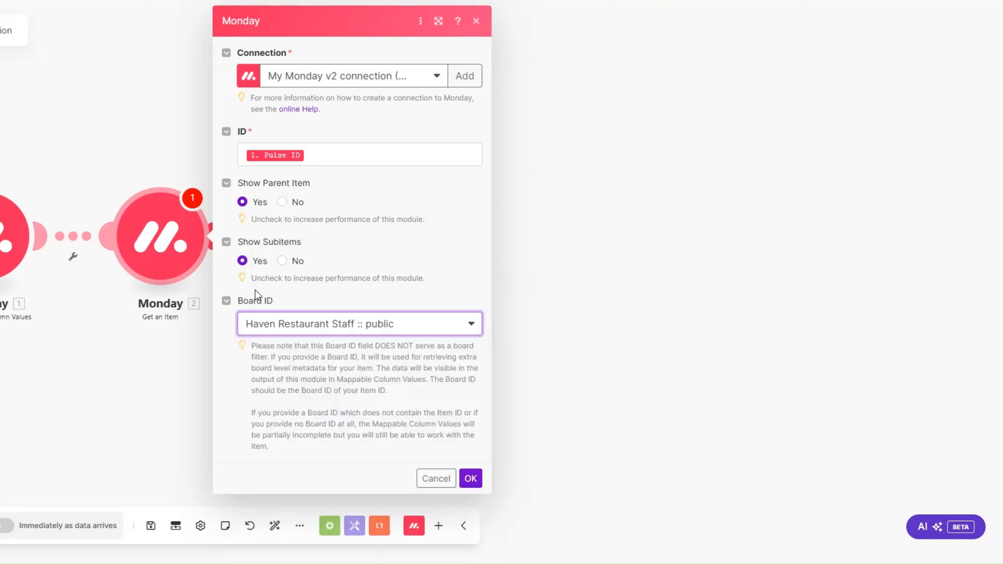
left_click(465, 479)
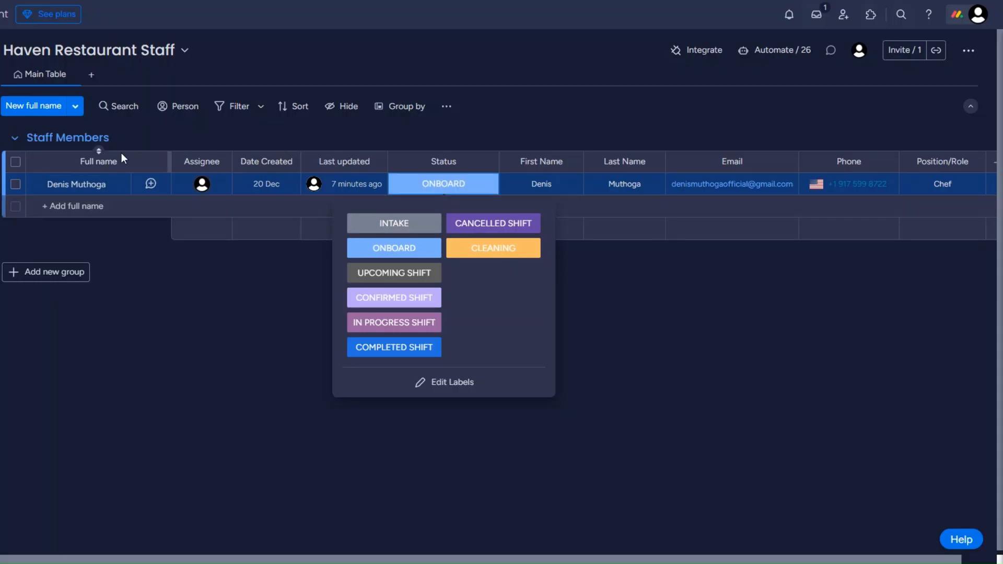
left_click(398, 277)
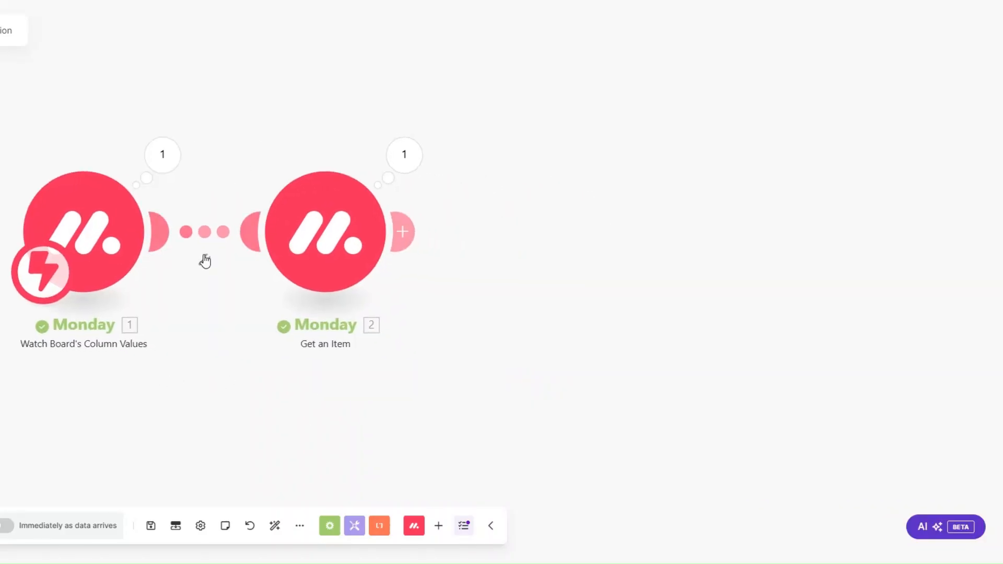
scroll(204, 261, "down", 2)
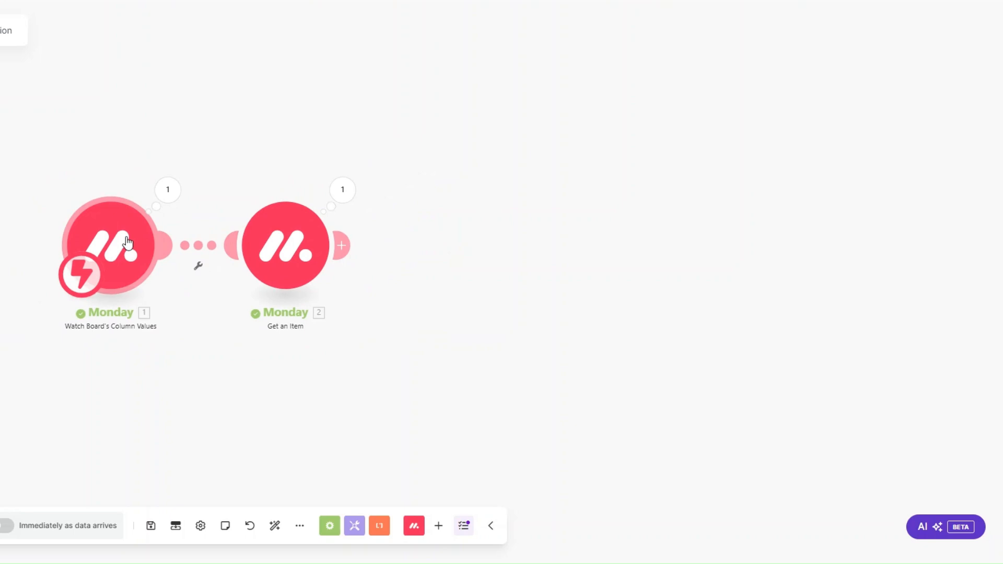
left_click(345, 192)
left_click(411, 377)
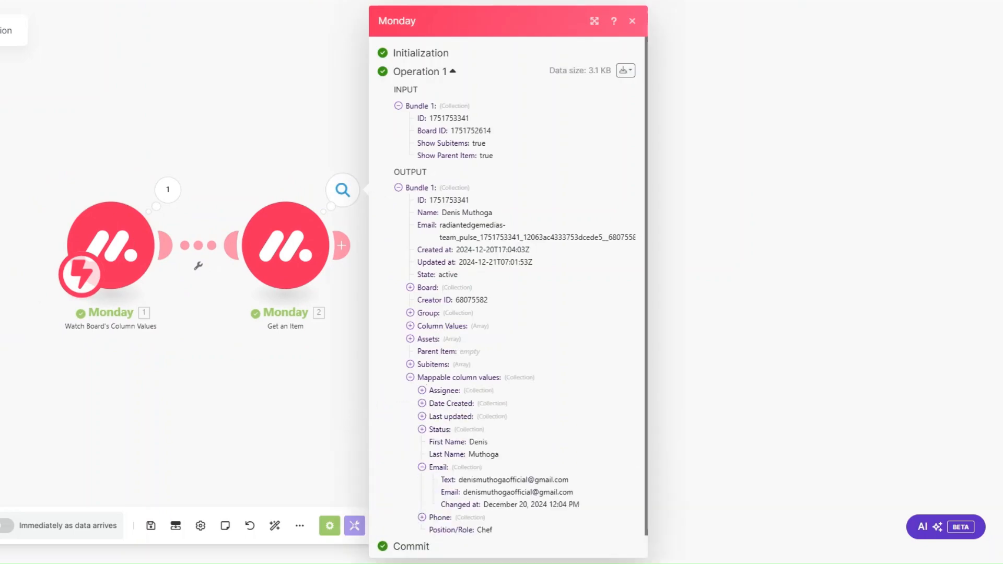
left_click(421, 517)
scroll(459, 429, "down", 2)
left_click(288, 399)
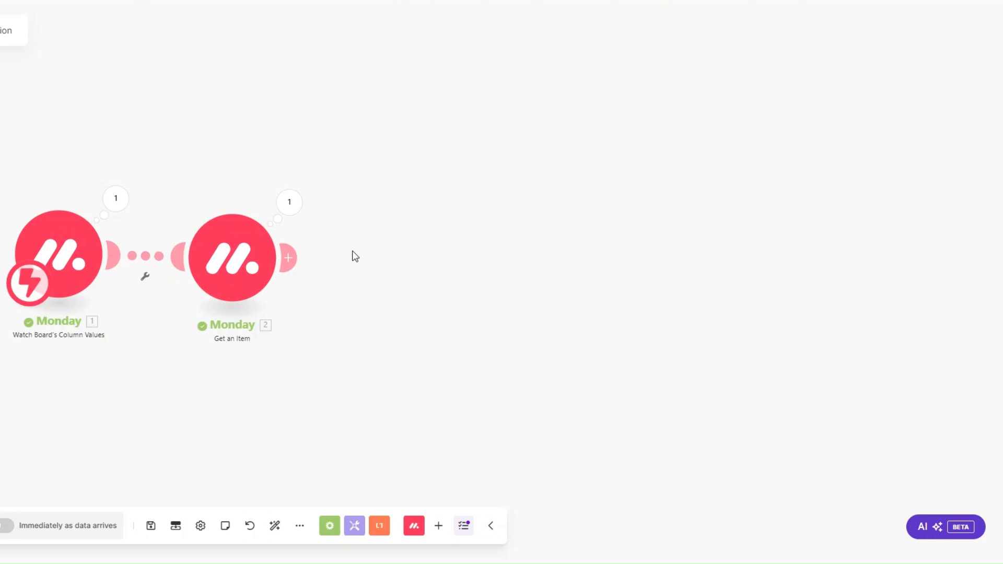
left_click(288, 258)
Add a Router after Get an Item and expand it to five branches
left_click(527, 358)
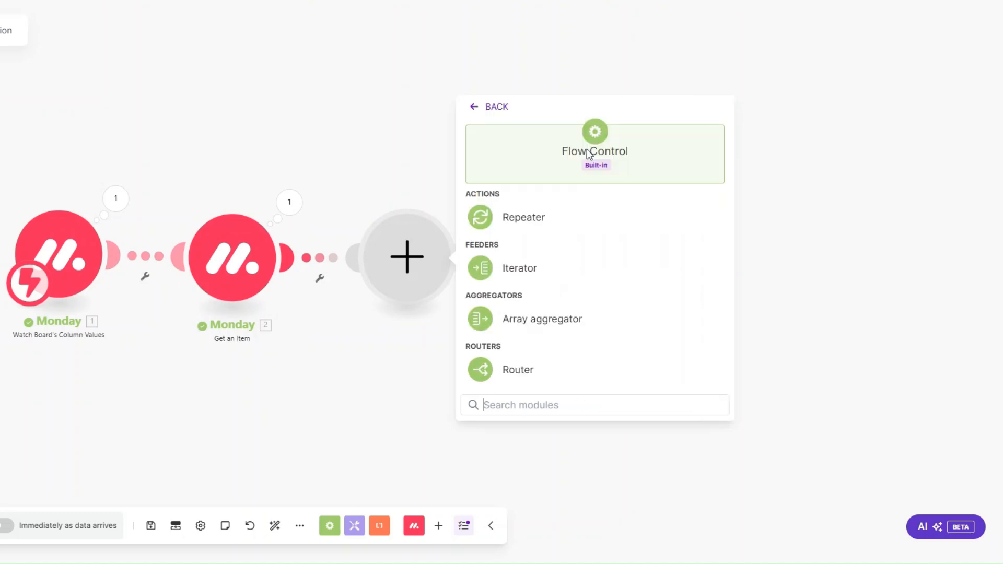
left_click(519, 370)
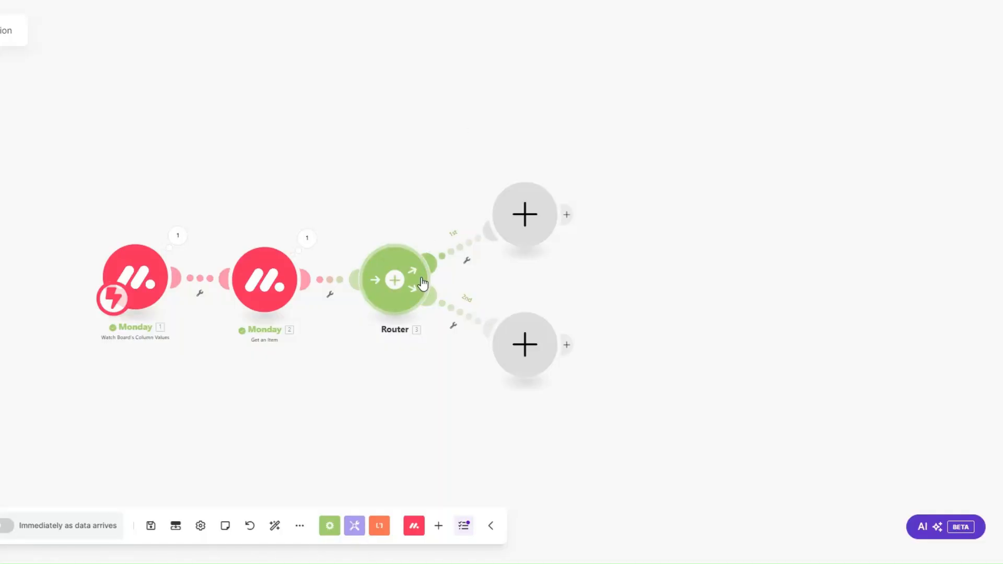
left_click(398, 282)
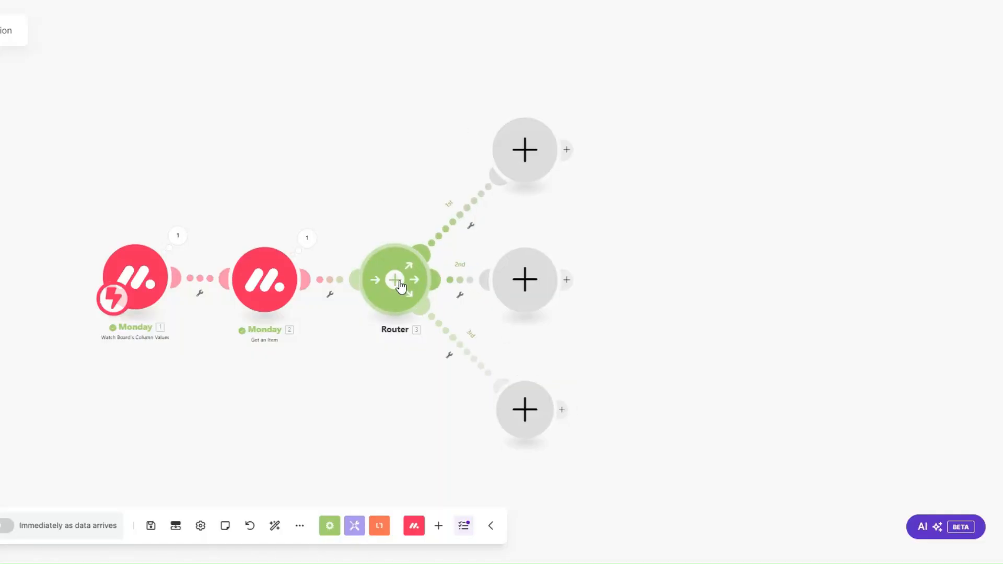
left_click(397, 285)
left_click(397, 286)
scroll(368, 258, "down", 3)
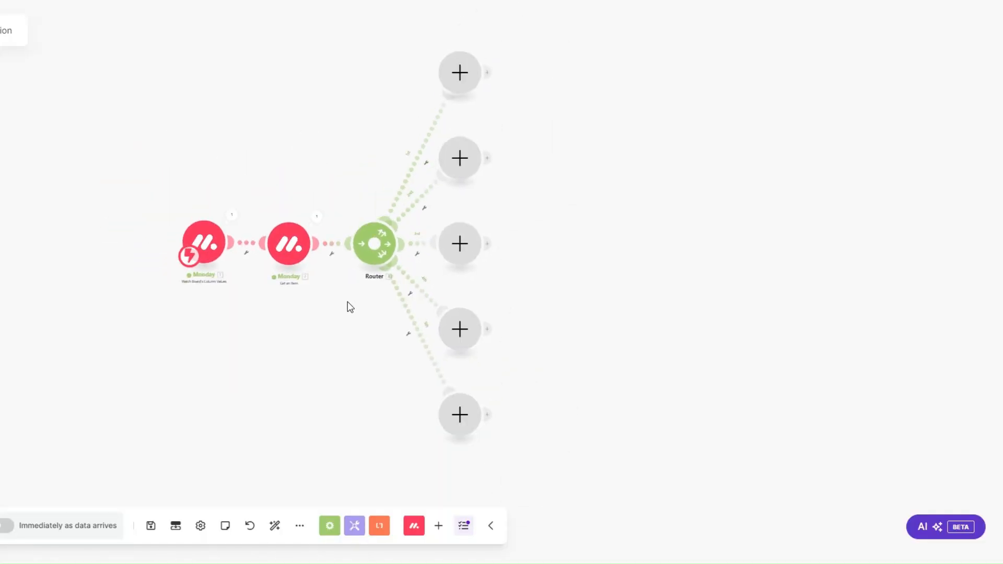
left_click(466, 79)
left_click(544, 163)
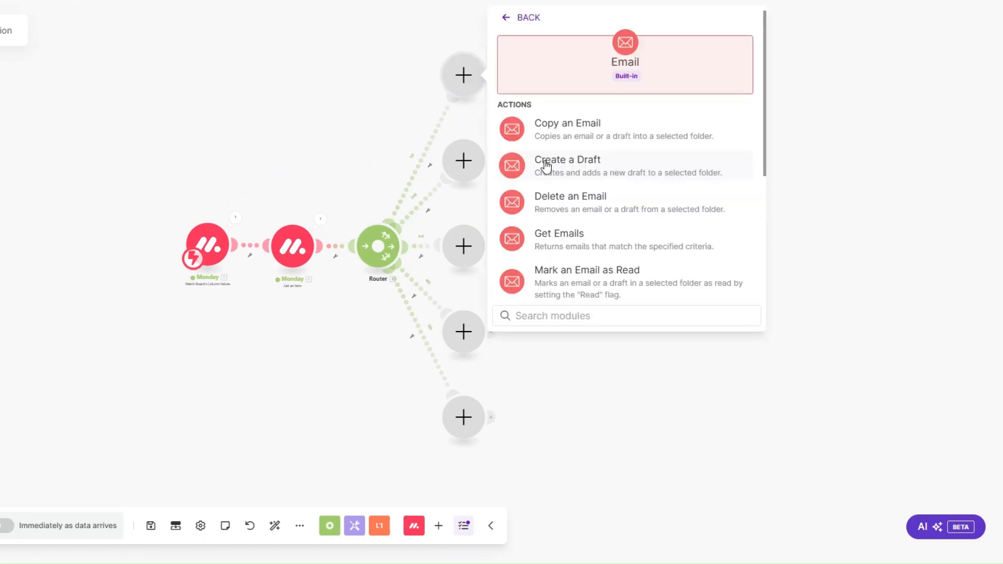
Add a Send an Email module on the top branch named Upcoming Shift Email
scroll(546, 166, "down", 2)
scroll(545, 166, "down", 2)
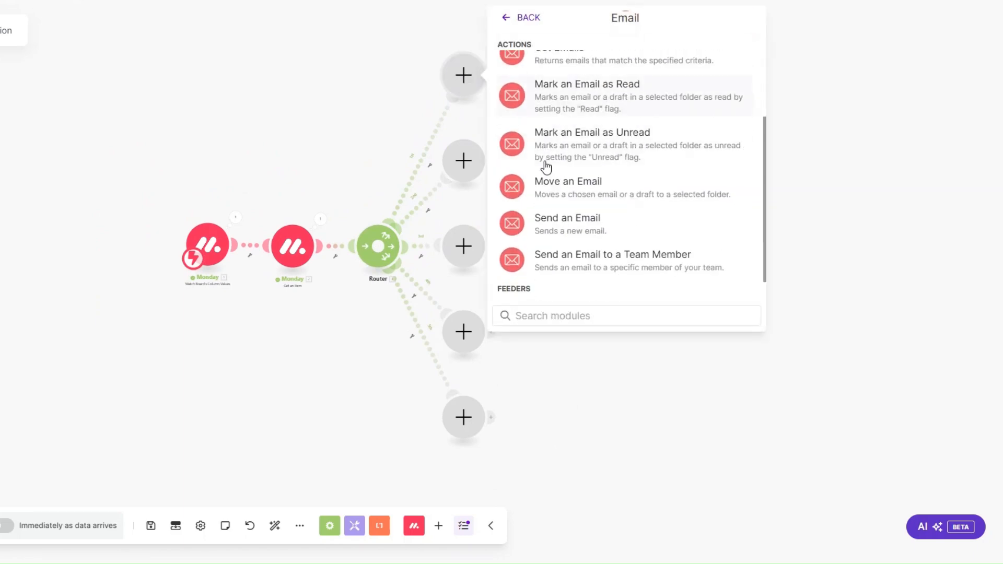
left_click(517, 207)
right_click(464, 77)
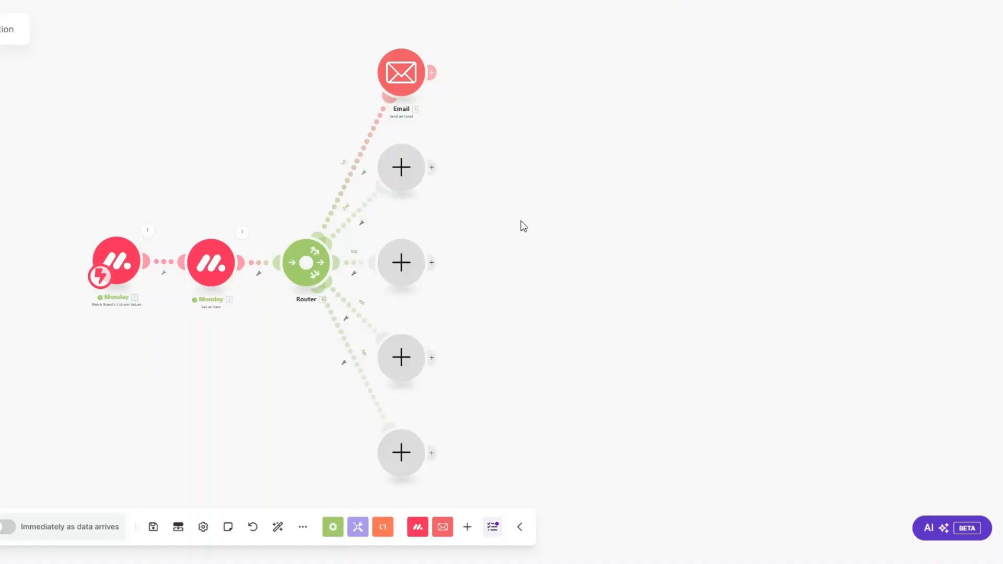
right_click(411, 81)
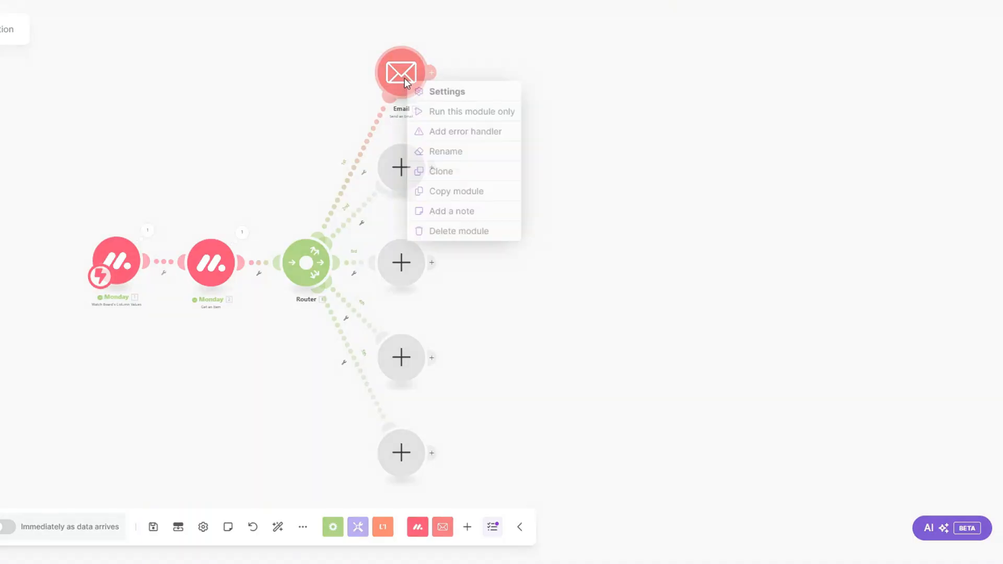
left_click(457, 159)
type("U")
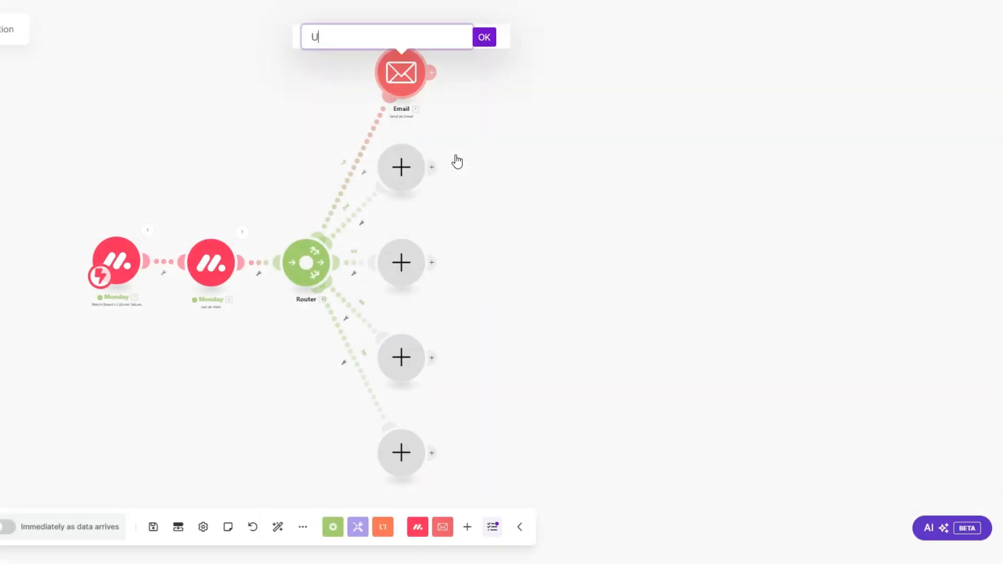
type("pcoming Shift Email")
left_click(484, 36)
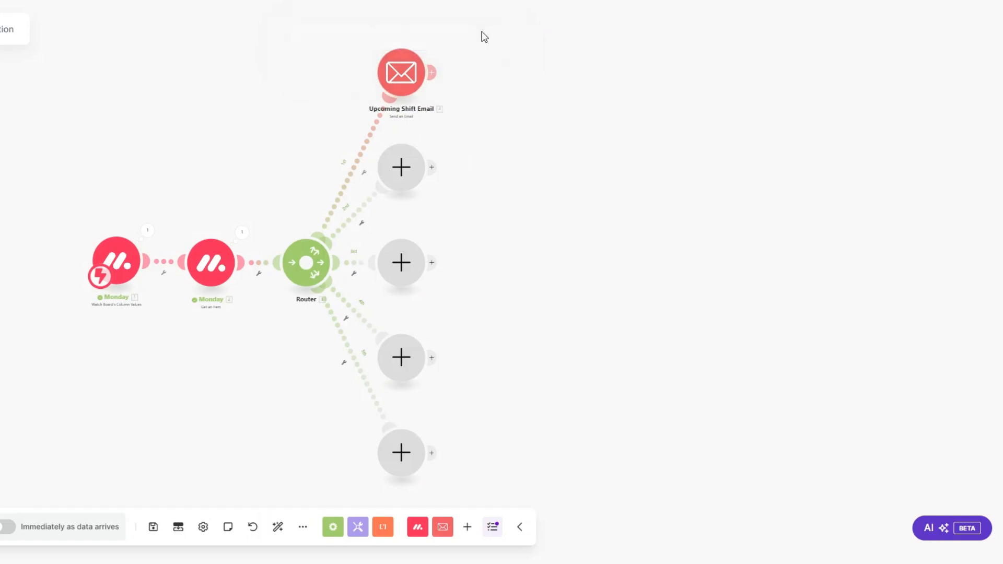
Add a Send an Email module on the second branch named Confirmed Shift Email
left_click(403, 176)
left_click(482, 198)
scroll(510, 253, "down", 1)
scroll(513, 264, "down", 1)
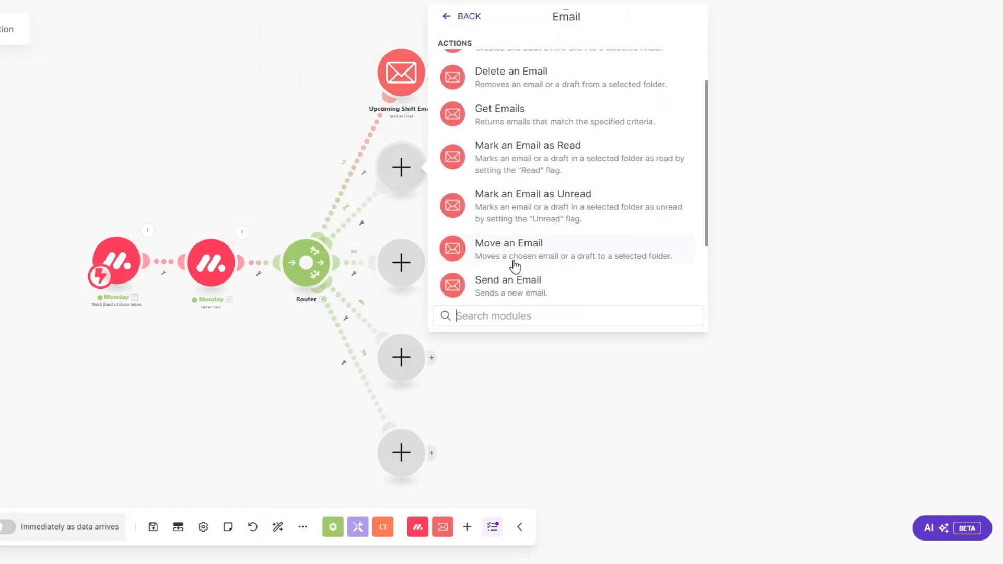
left_click(513, 277)
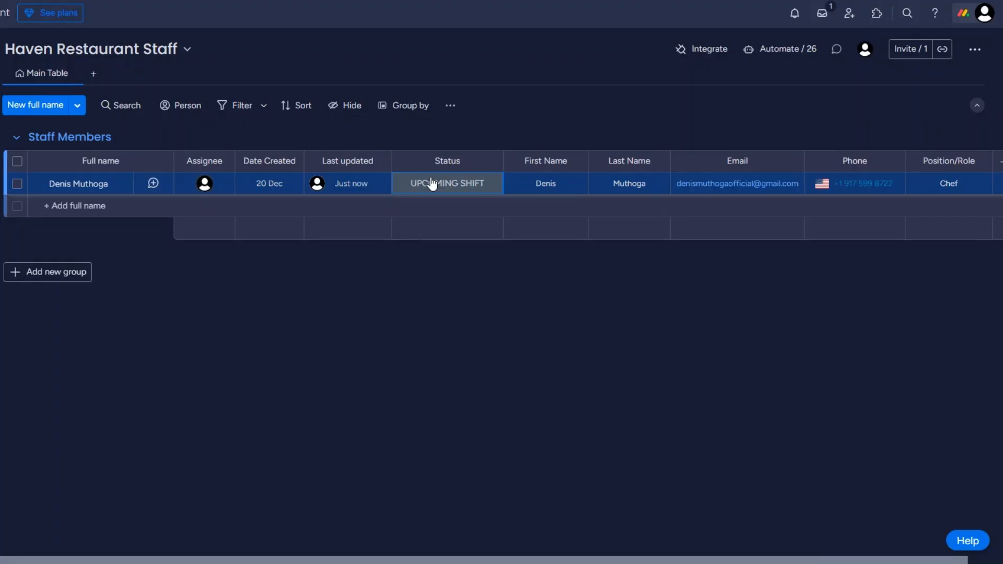
left_click(430, 183)
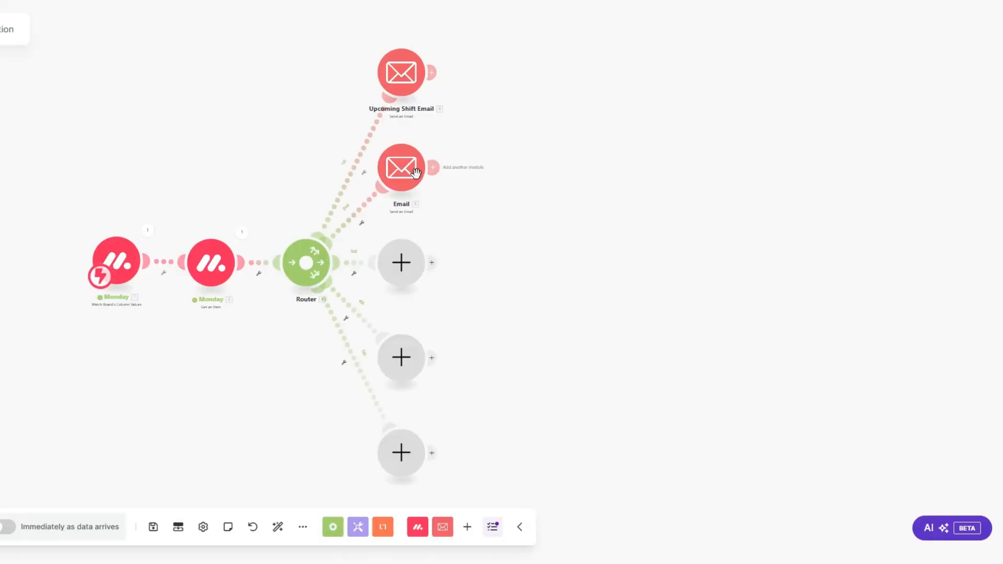
right_click(412, 172)
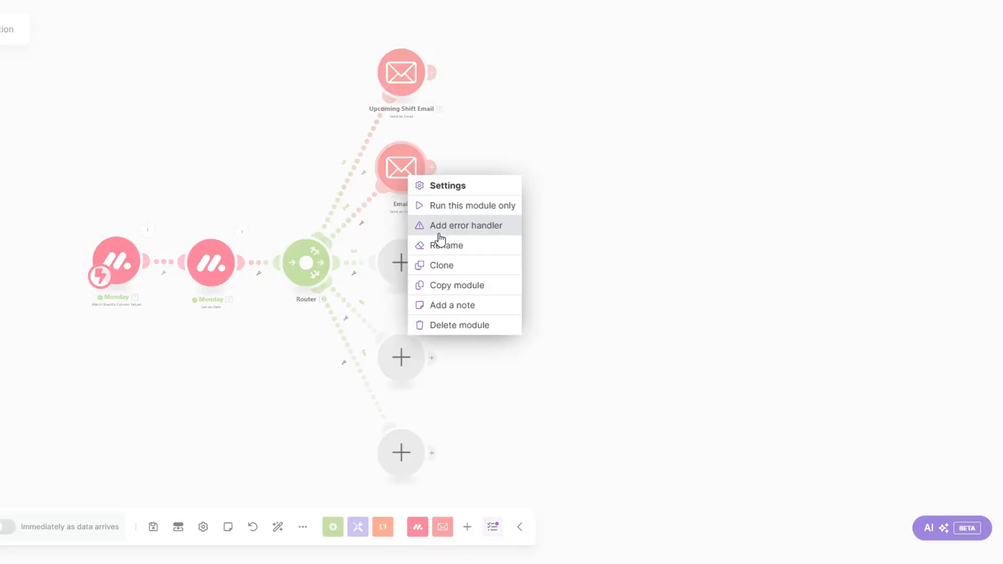
left_click(440, 244)
type("Confirmed Shift Email")
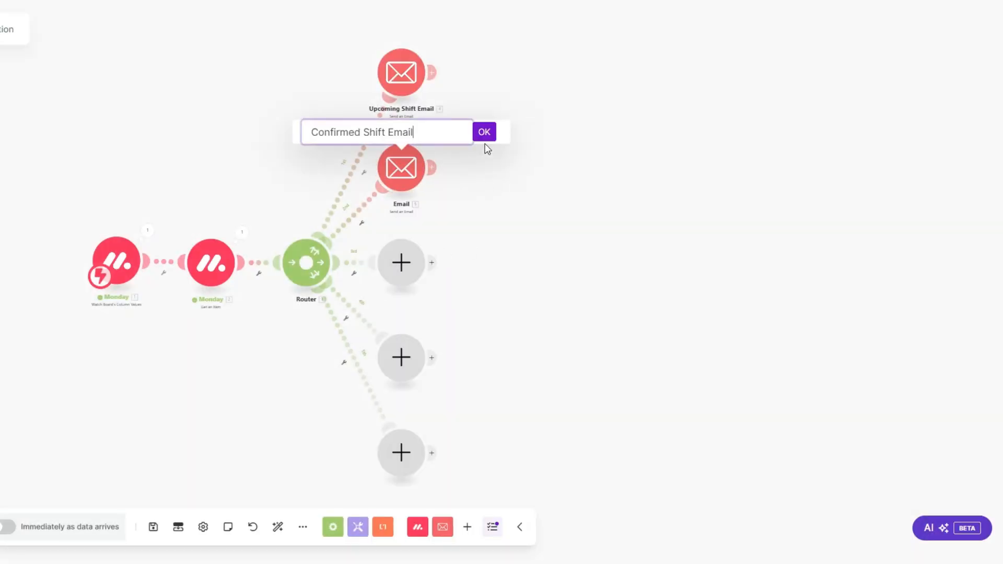
left_click(484, 134)
Add a Send an Email module on the third branch named In Progress Email
left_click(401, 262)
left_click(489, 294)
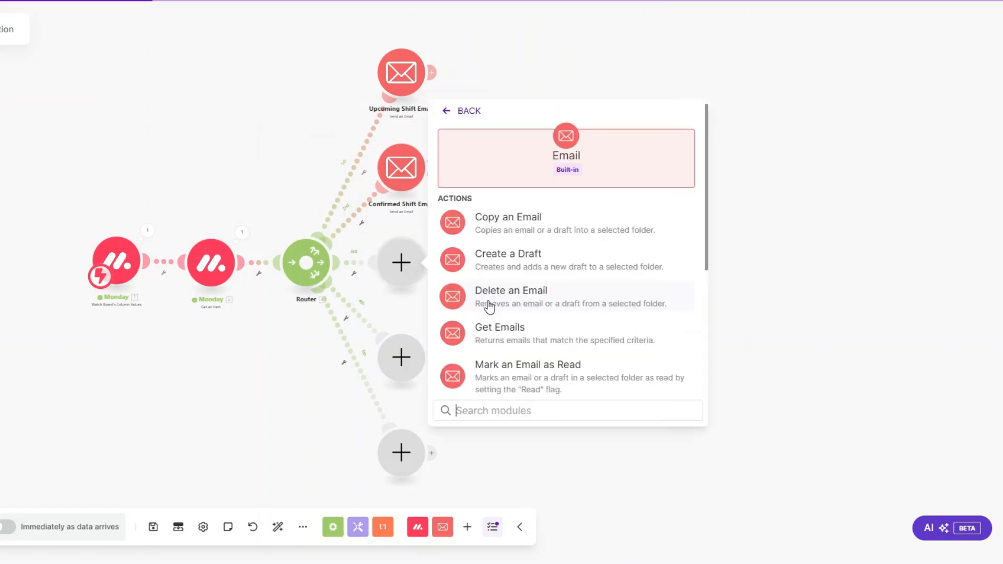
scroll(505, 316, "down", 2)
left_click(500, 385)
right_click(412, 266)
left_click(439, 338)
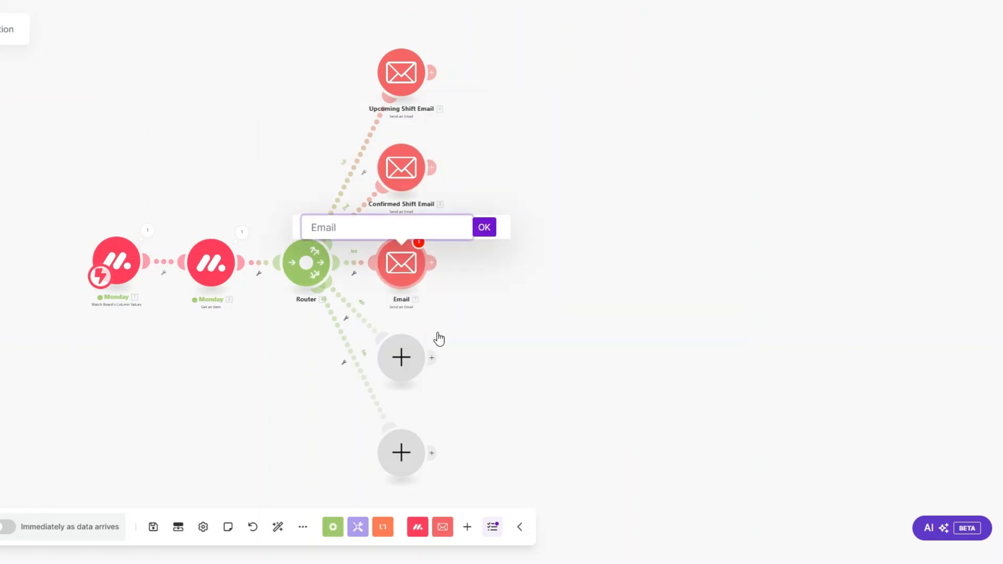
type("In Progress Email")
key("Return")
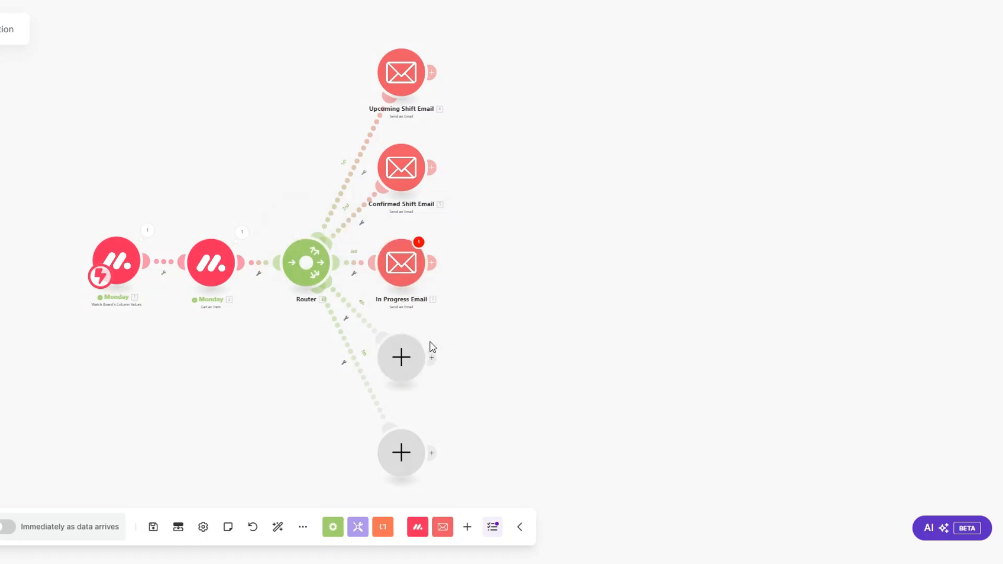
Add a Send an Email module on the fourth branch named Completed Shift Email
left_click(425, 351)
left_click(508, 283)
scroll(506, 314, "down", 4)
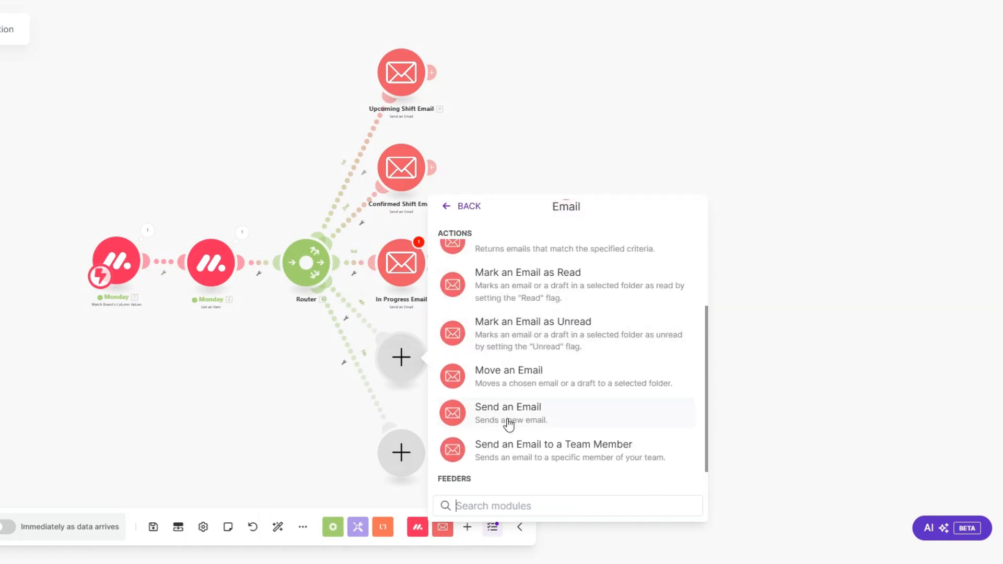
left_click(510, 415)
right_click(400, 358)
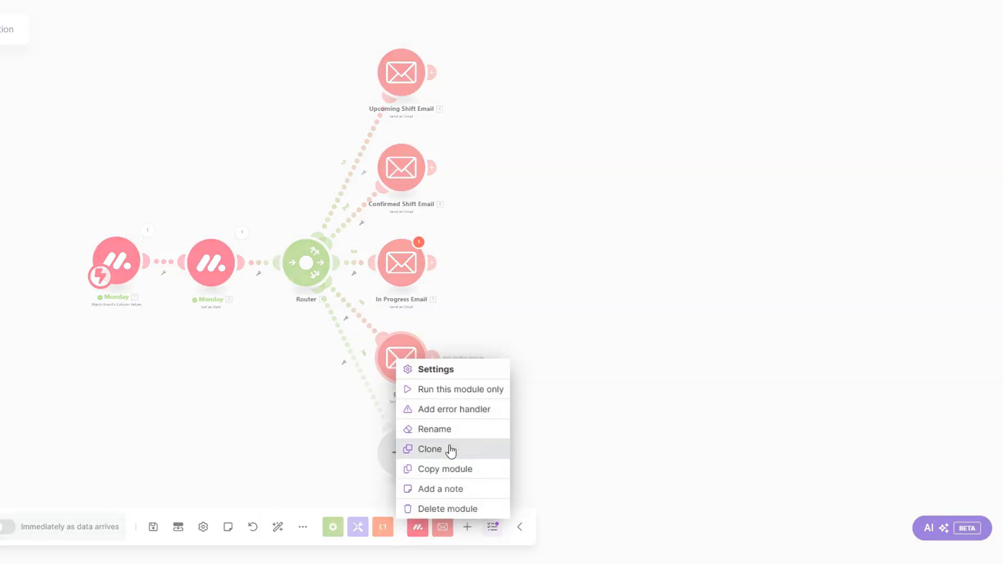
left_click(445, 427)
type("Completed Shift Email")
left_click(484, 322)
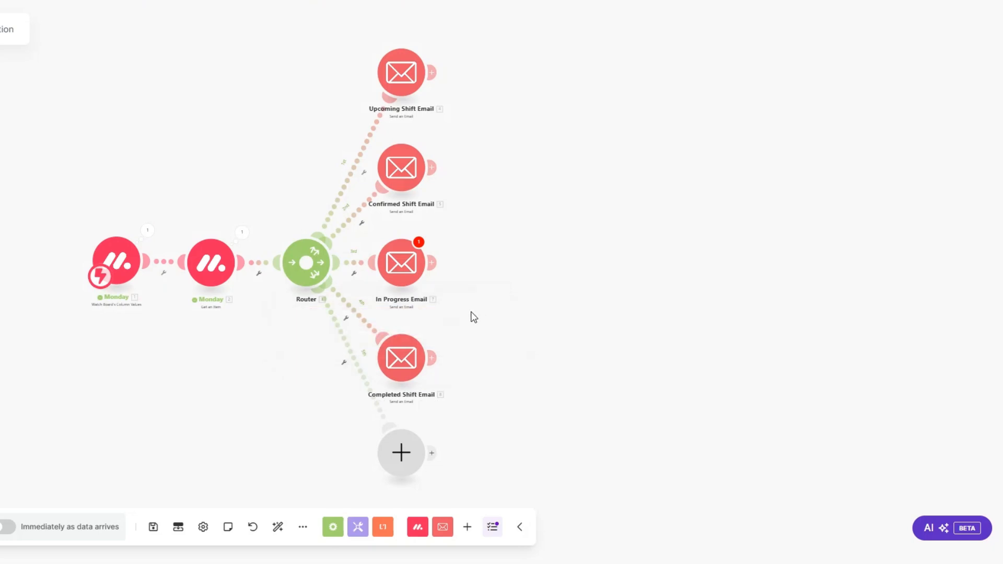
Rename the In Progress Email module to In Progress Shift Email
right_click(398, 272)
left_click(430, 345)
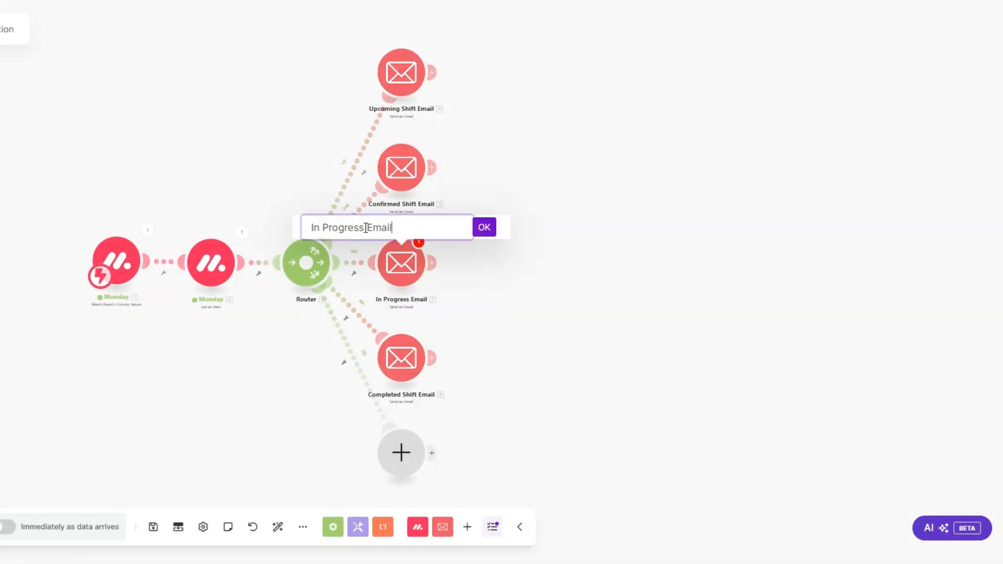
type("Shift")
left_click(486, 227)
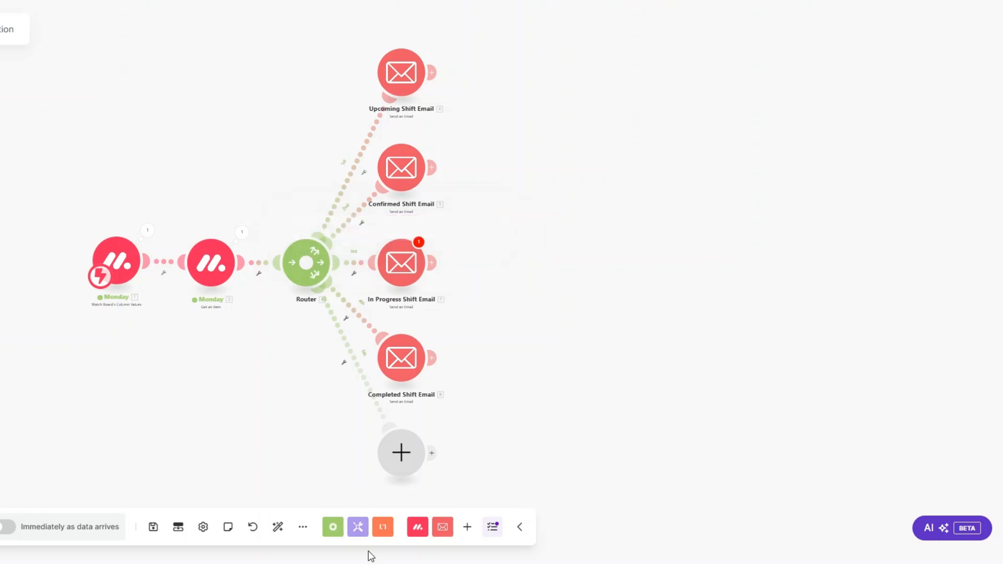
Add a Send an Email module on the fifth route named Cancelled Shift Email
left_click(402, 454)
left_click(499, 320)
scroll(538, 460, "down", 5)
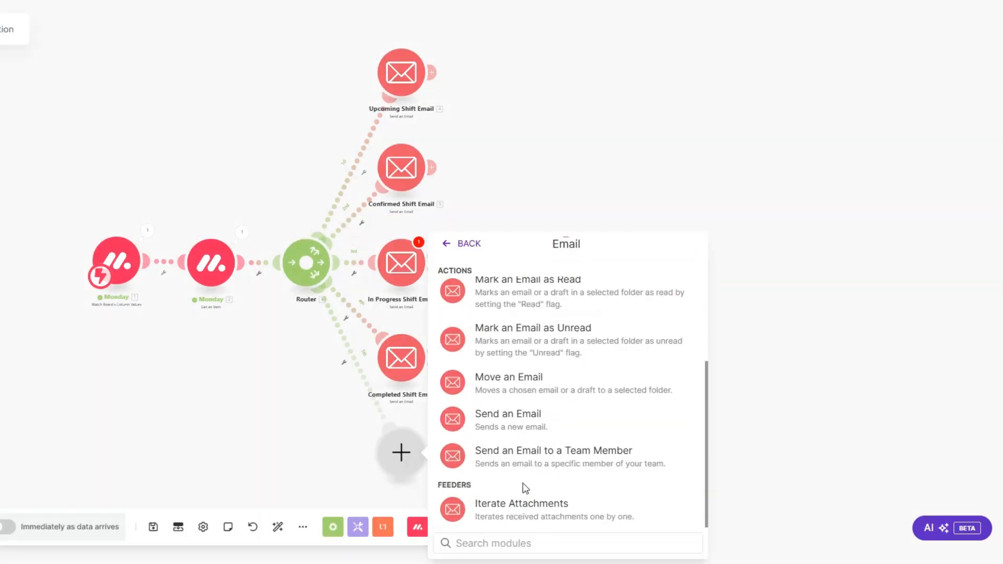
left_click(510, 415)
right_click(406, 449)
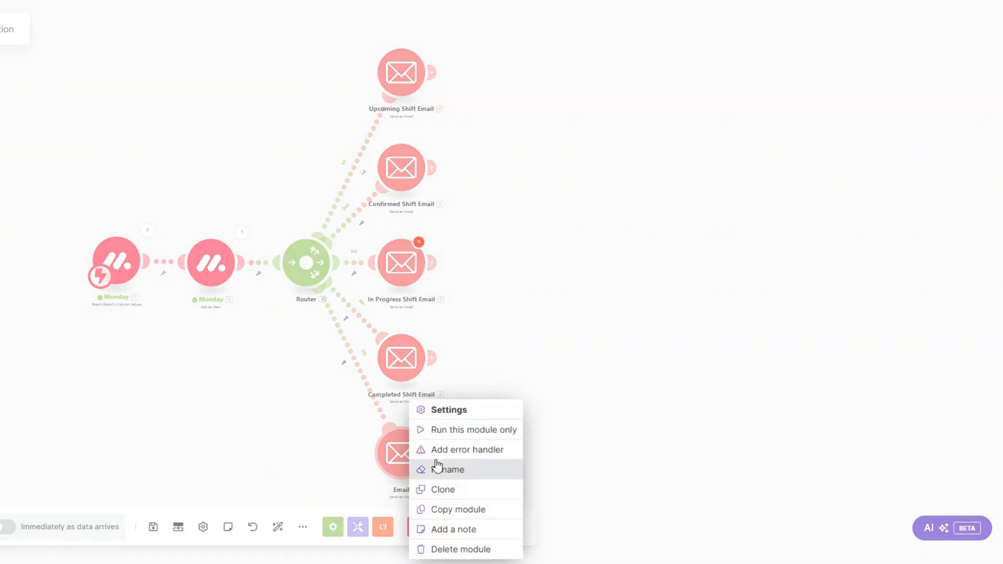
left_click(449, 469)
type("Cancel")
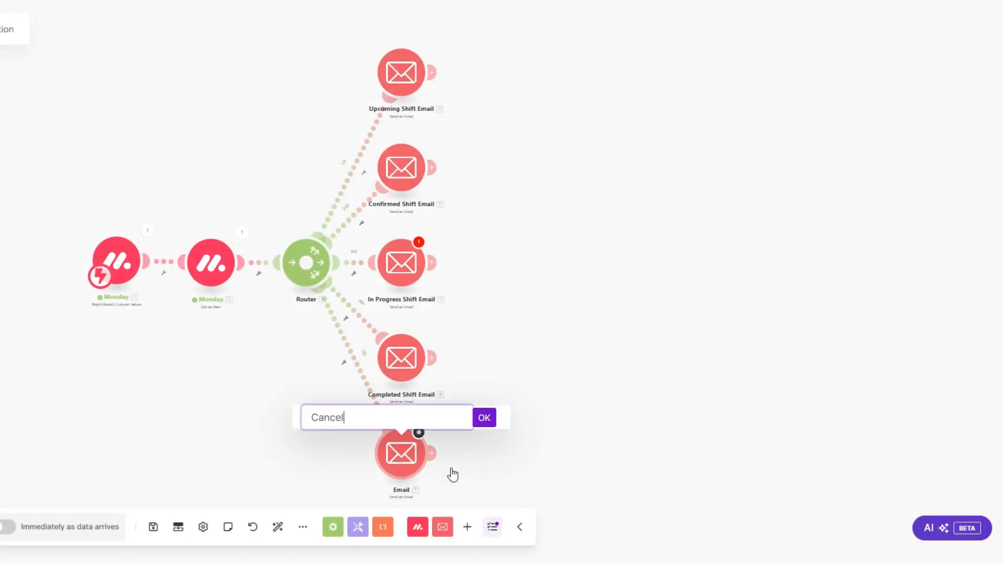
type("led Shift Email")
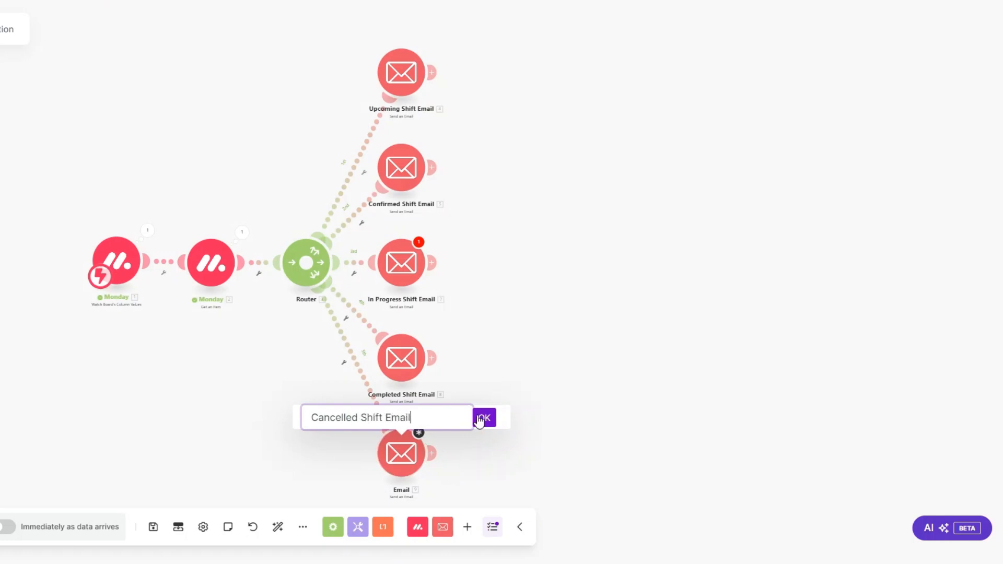
left_click(483, 419)
left_click(470, 51)
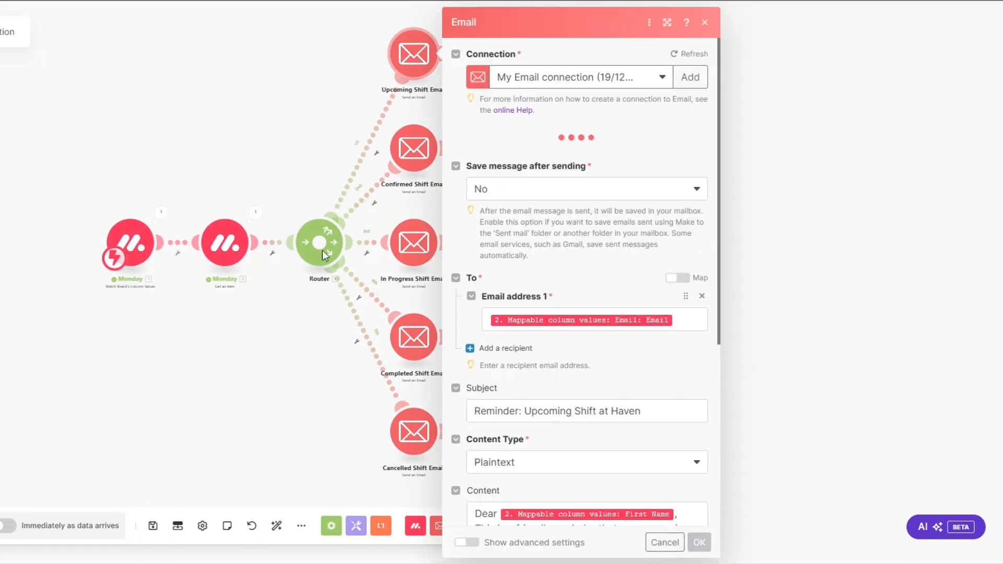
Review Upcoming Shift Email's mapped recipient, subject 'Reminder: Upcoming Shift at Haven' and body, then save
left_click(695, 333)
scroll(696, 332, "down", 2)
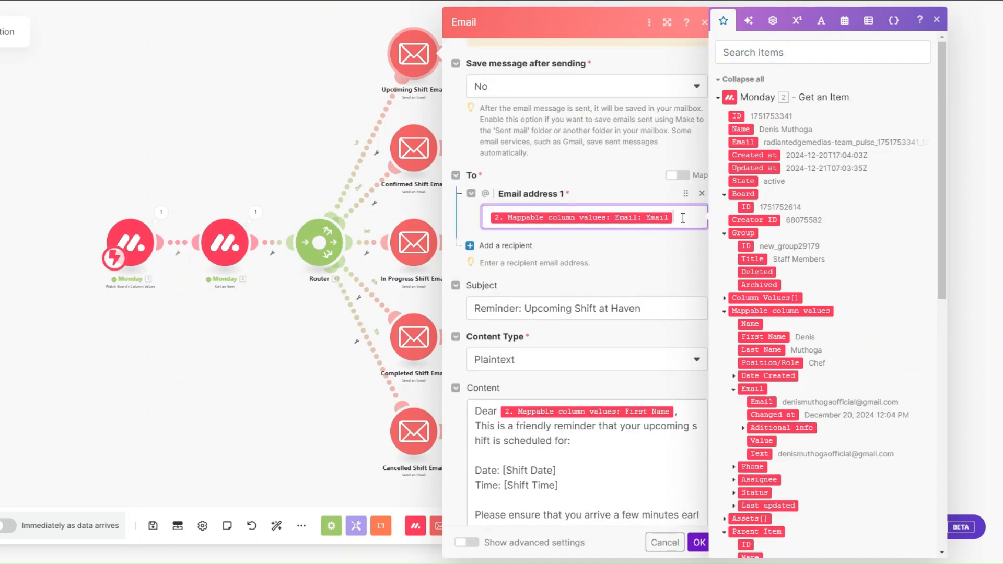
scroll(682, 218, "down", 3)
left_click(650, 188)
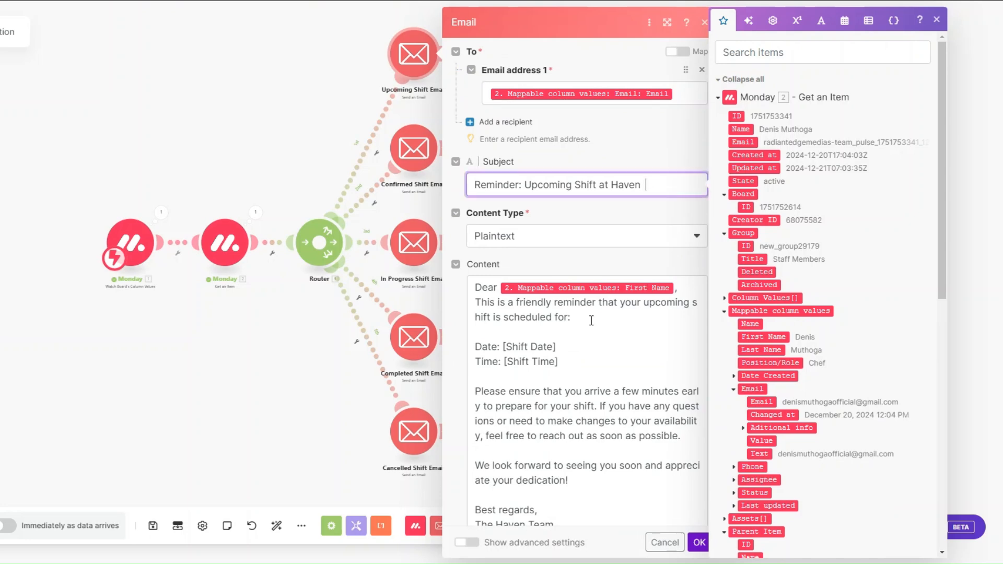
scroll(573, 391, "down", 1)
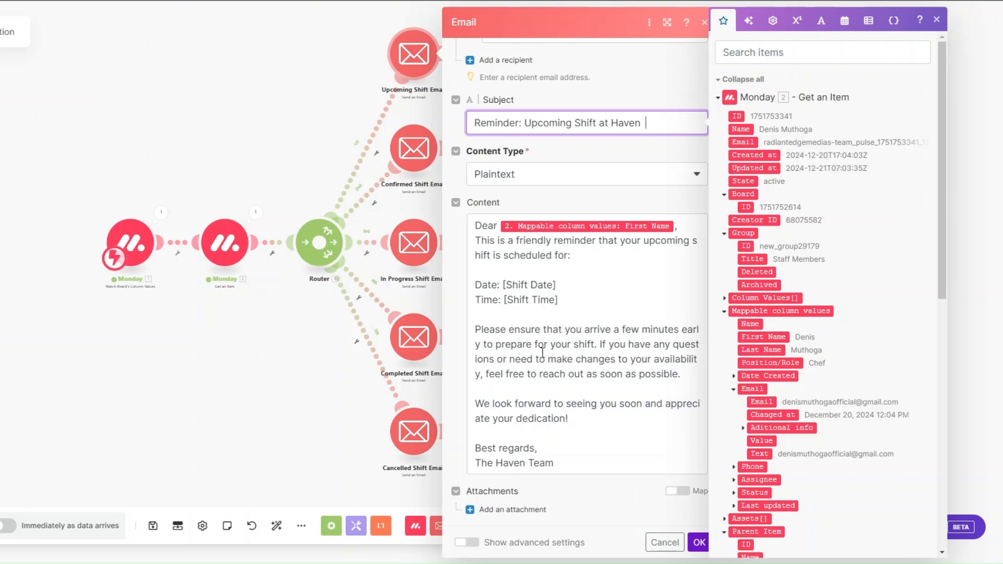
left_click(699, 542)
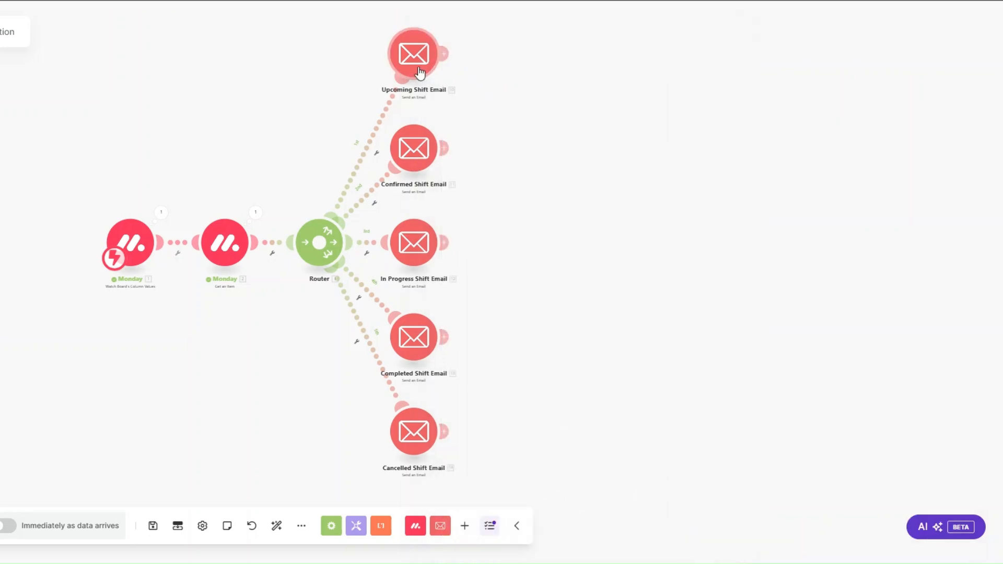
left_click(418, 162)
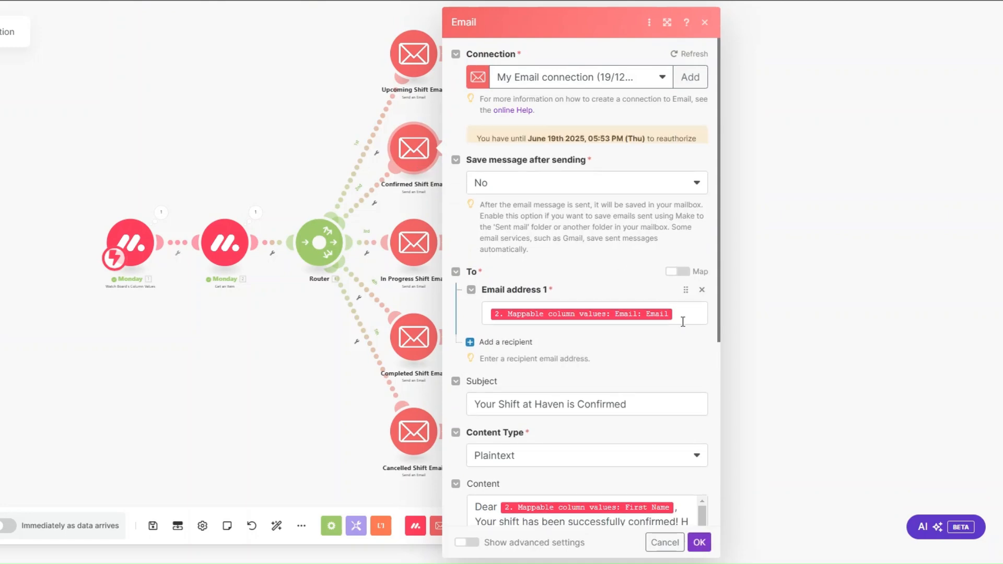
left_click(682, 322)
scroll(682, 322, "down", 3)
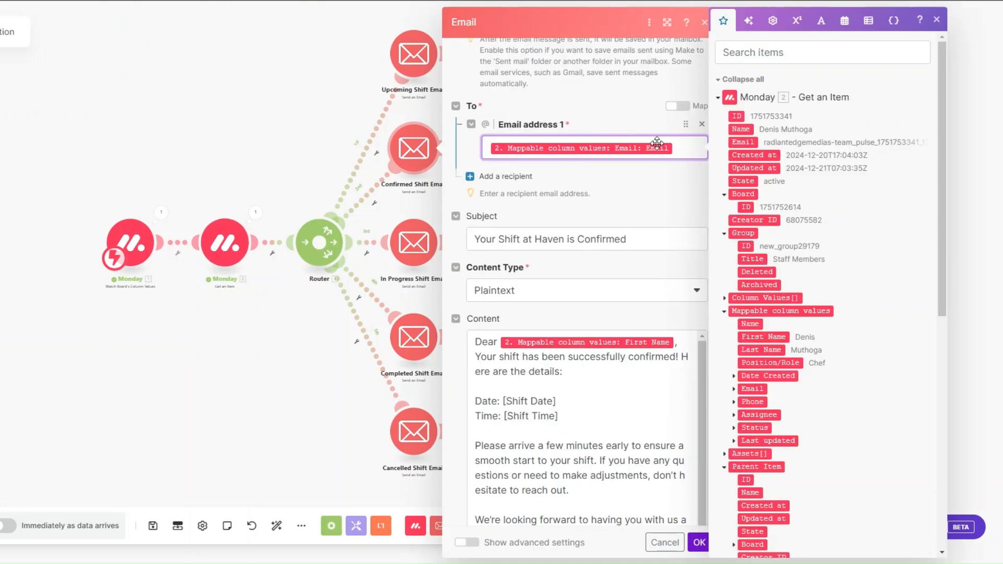
scroll(657, 150, "down", 3)
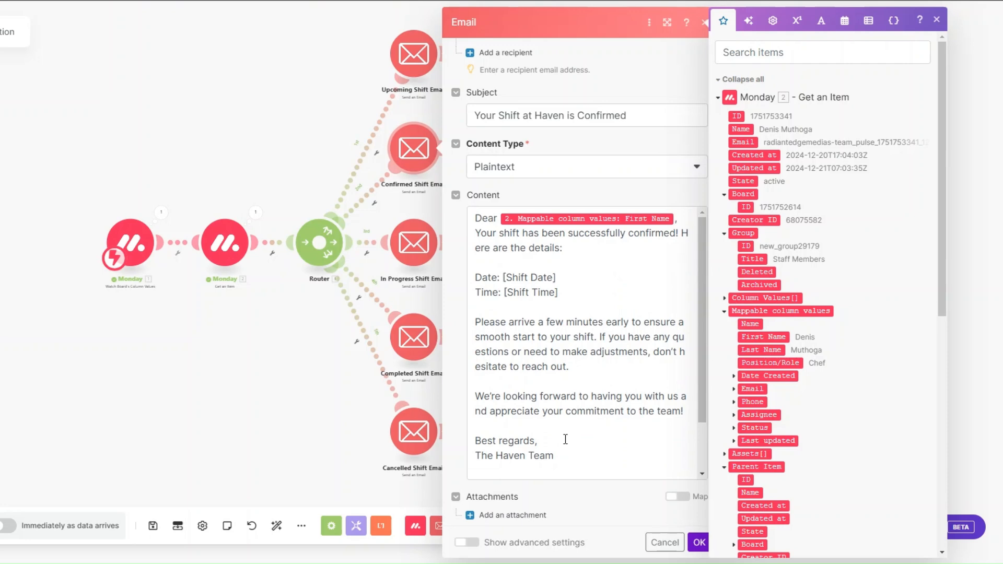
left_click(699, 542)
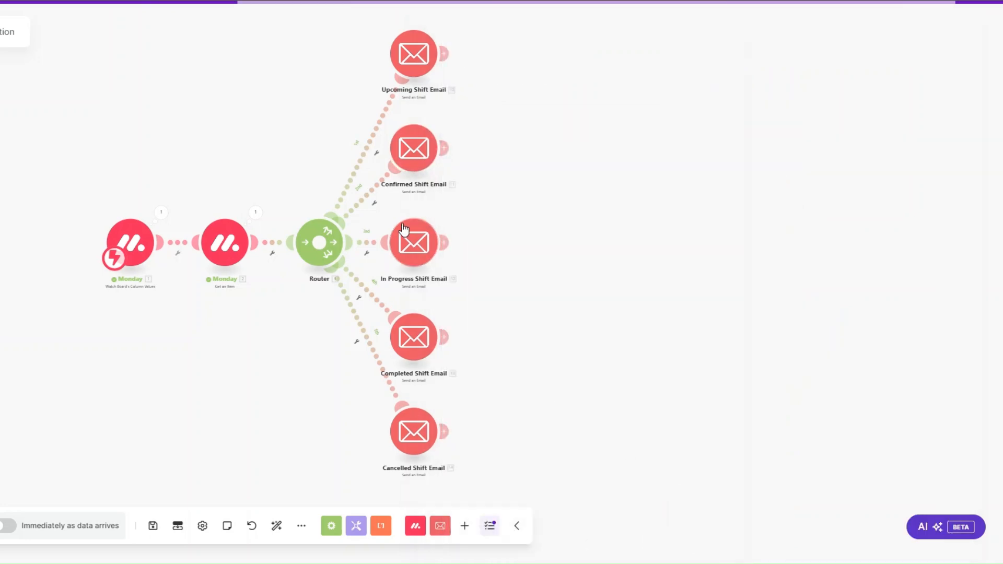
Remove the blank line after the greeting in In Progress Shift Email's body and save it
left_click(408, 238)
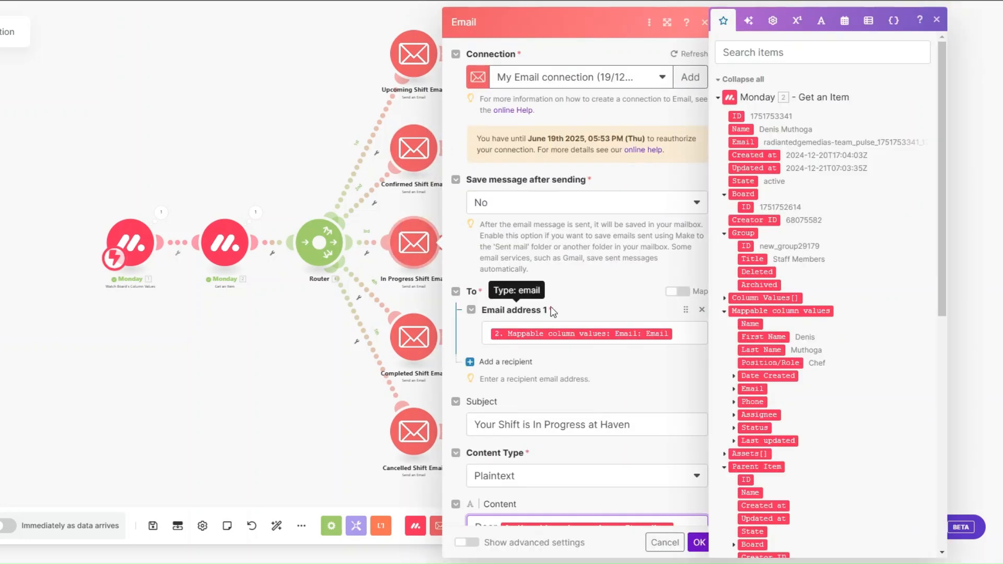
left_click(678, 334)
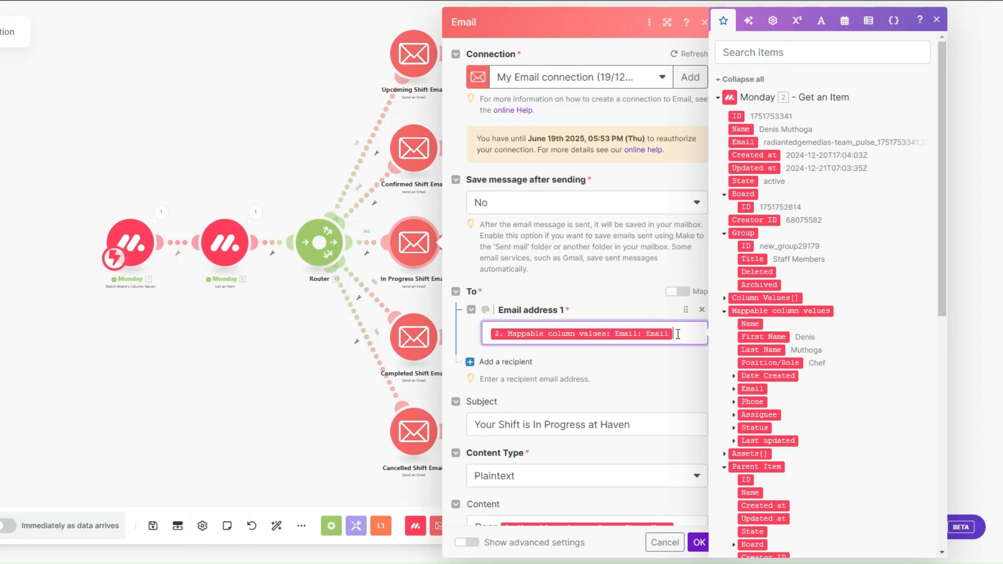
scroll(652, 310, "down", 5)
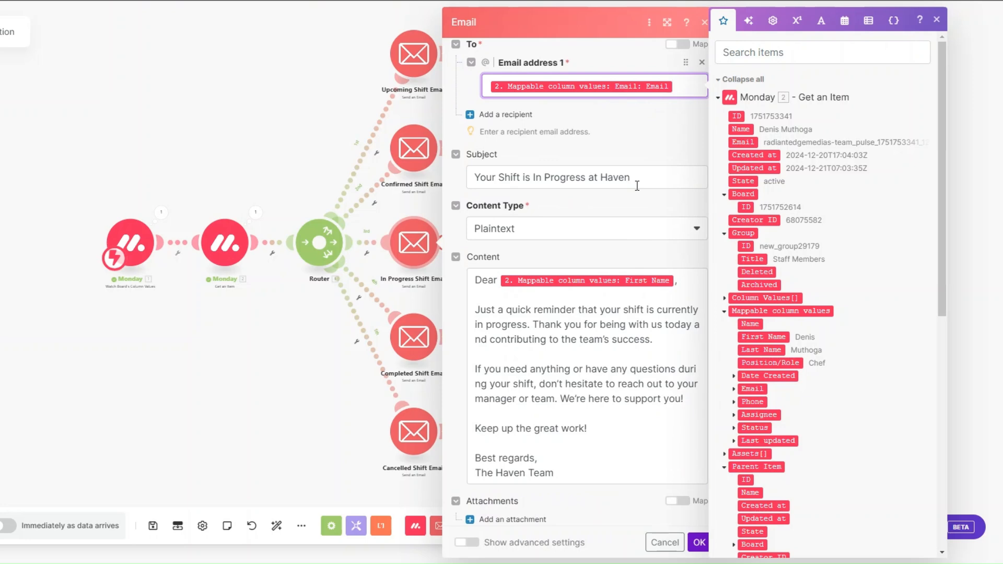
left_click(575, 288)
key("Delete")
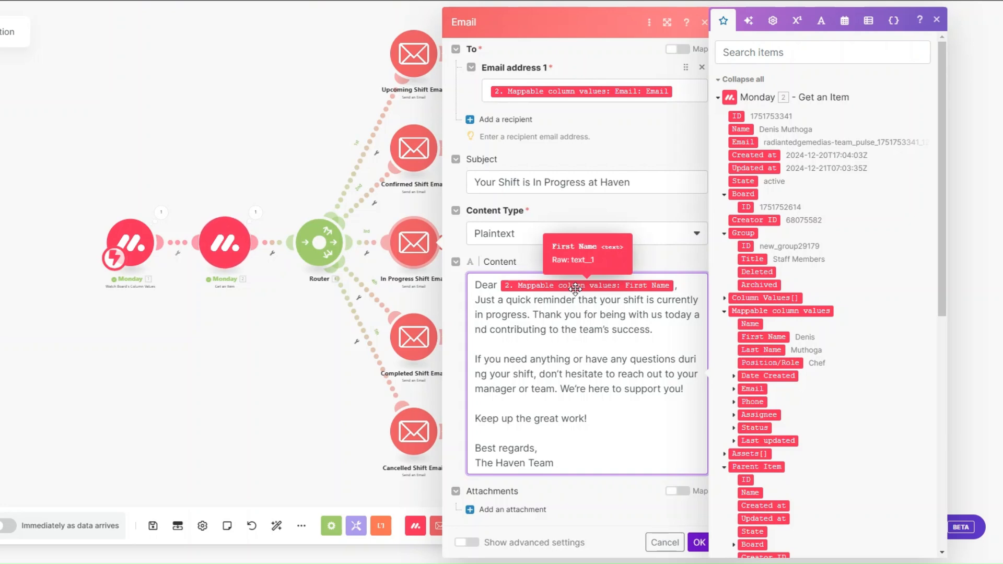
left_click(699, 542)
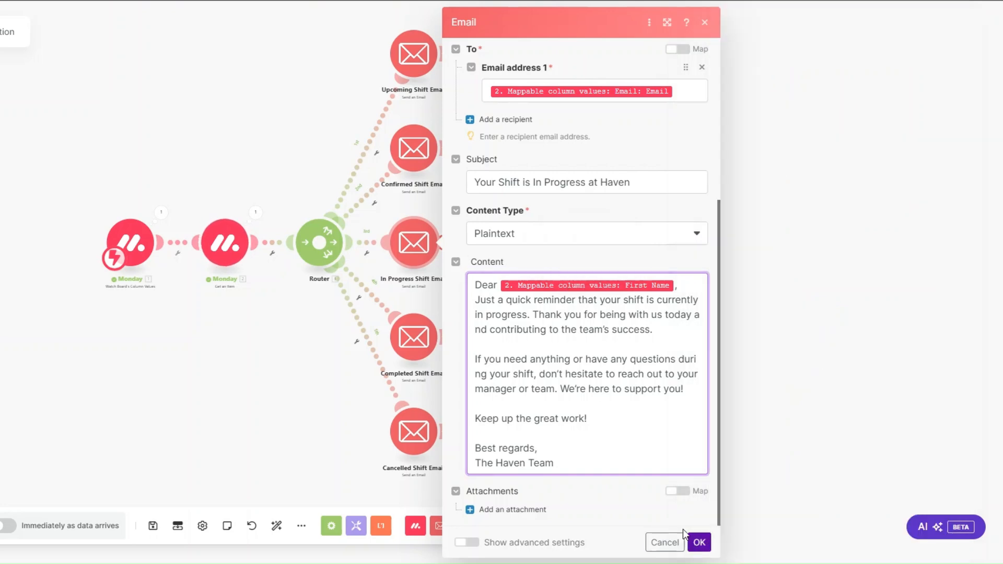
left_click(415, 348)
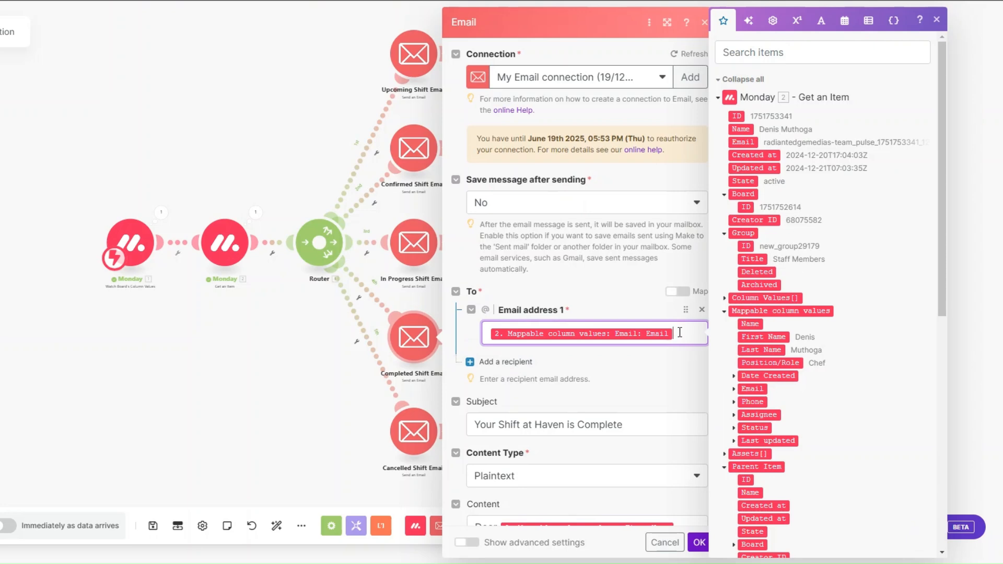
Correct the subject to 'Your Shift at Haven is Completed' and remove the blank line after the greeting
scroll(620, 193, "down", 5)
left_click(633, 175)
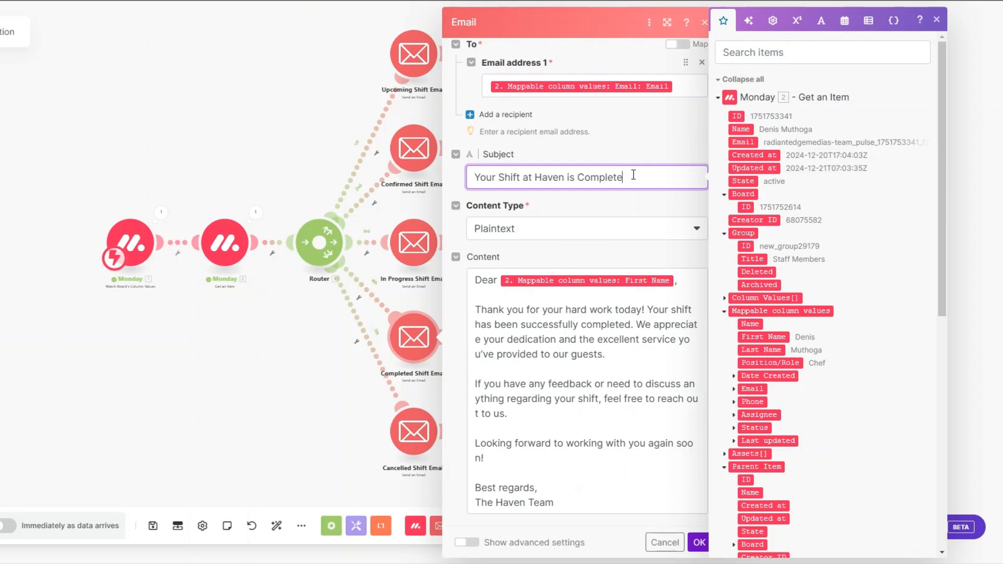
type("d")
left_click(511, 296)
key("BackSpace")
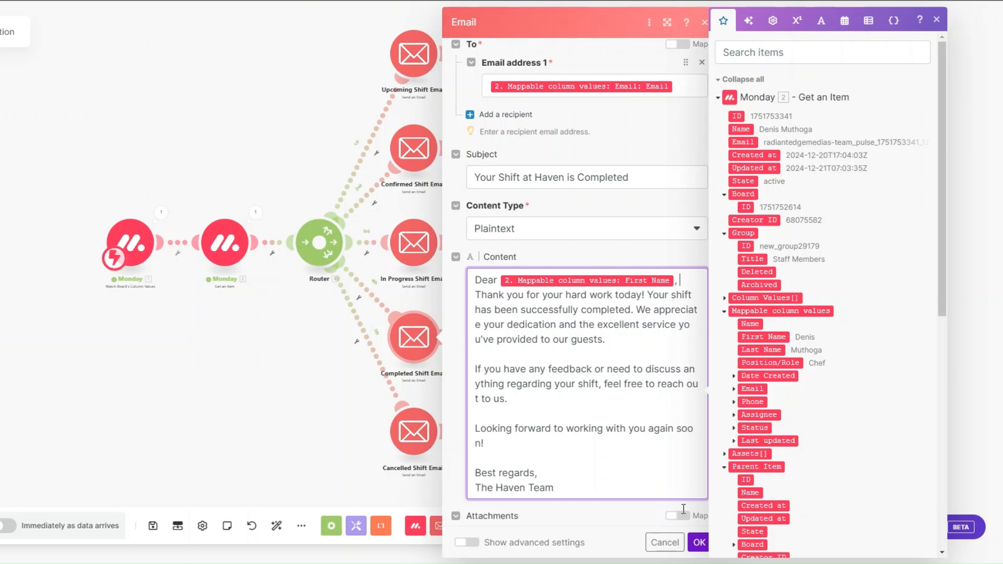
left_click(698, 543)
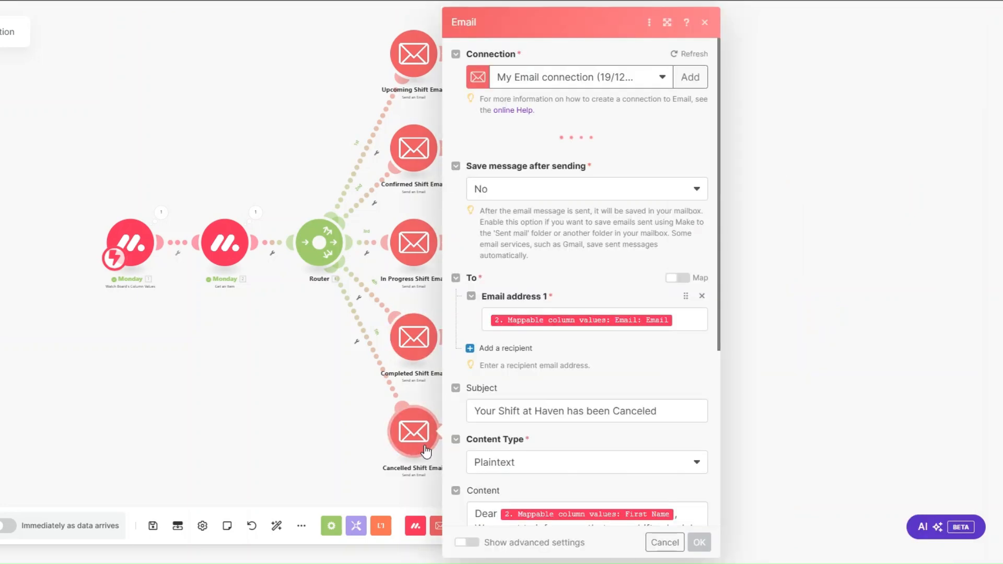
Review the Cancelled Shift Email's recipient, subject 'Your Shift at Haven has been Canceled' and body, then close it
left_click(689, 327)
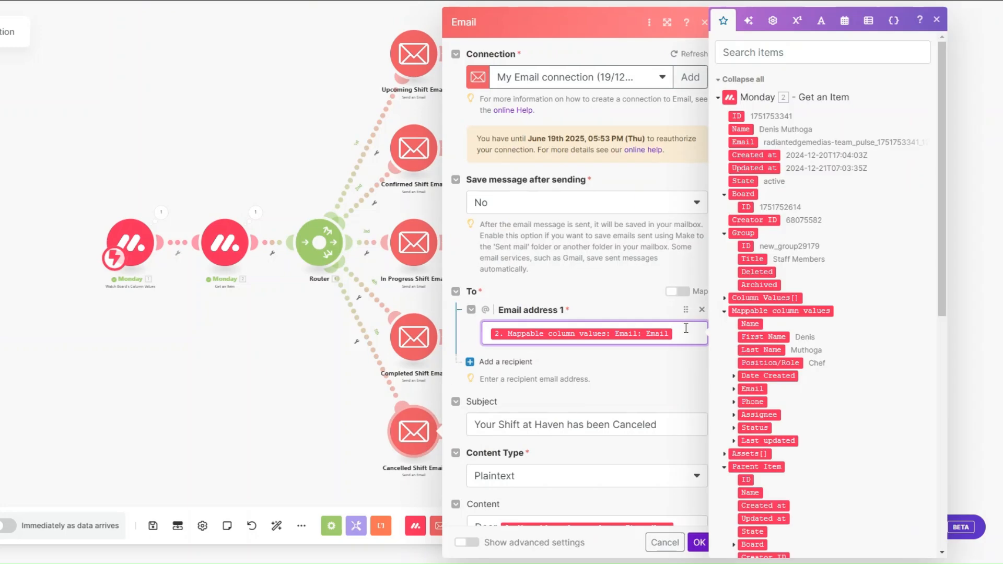
scroll(686, 328, "down", 1)
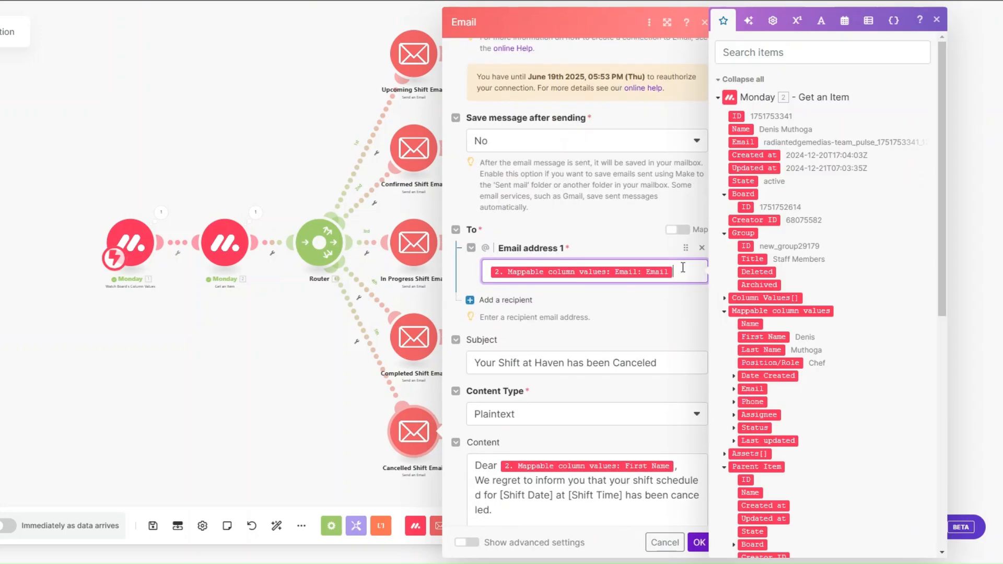
scroll(682, 267, "down", 4)
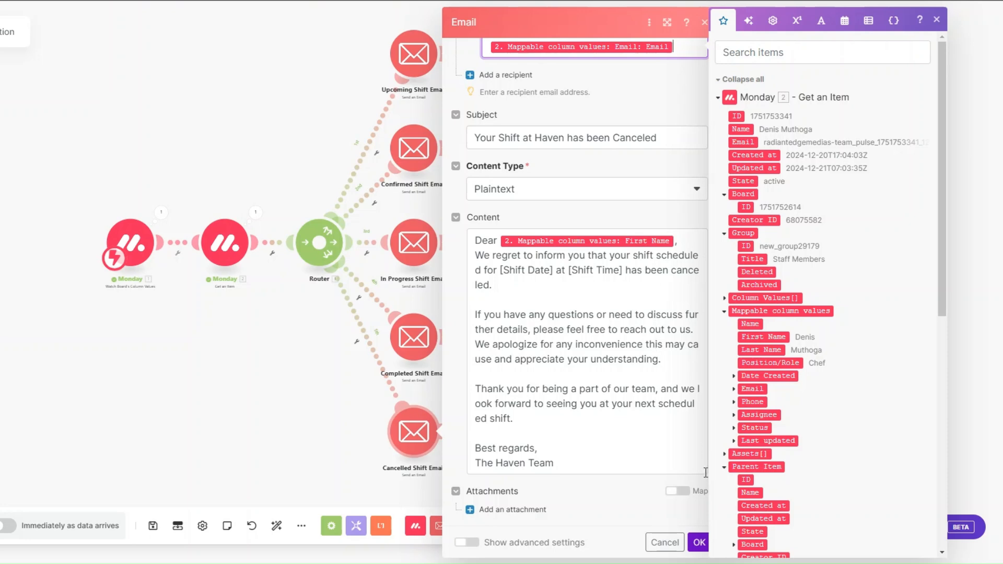
left_click(698, 543)
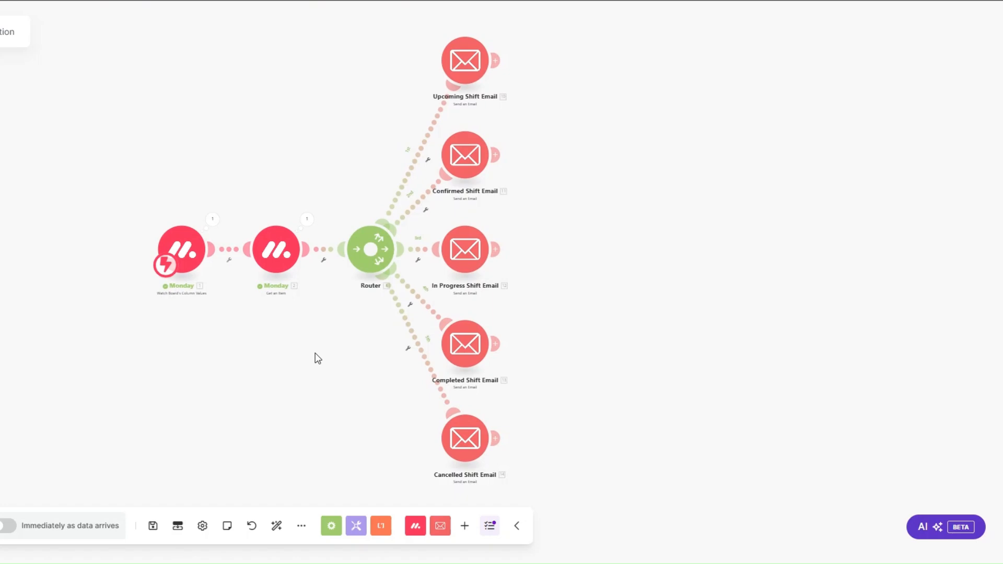
Filter the Upcoming Shift route with label UPCOMING SHIFT where Status Text equals UPCOMING SHIFT
left_click(427, 159)
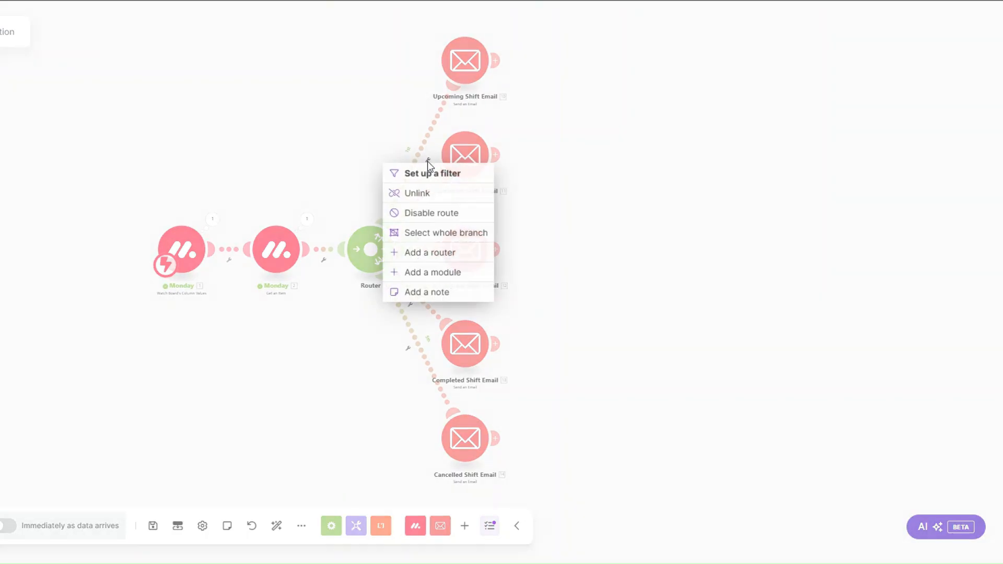
left_click(462, 172)
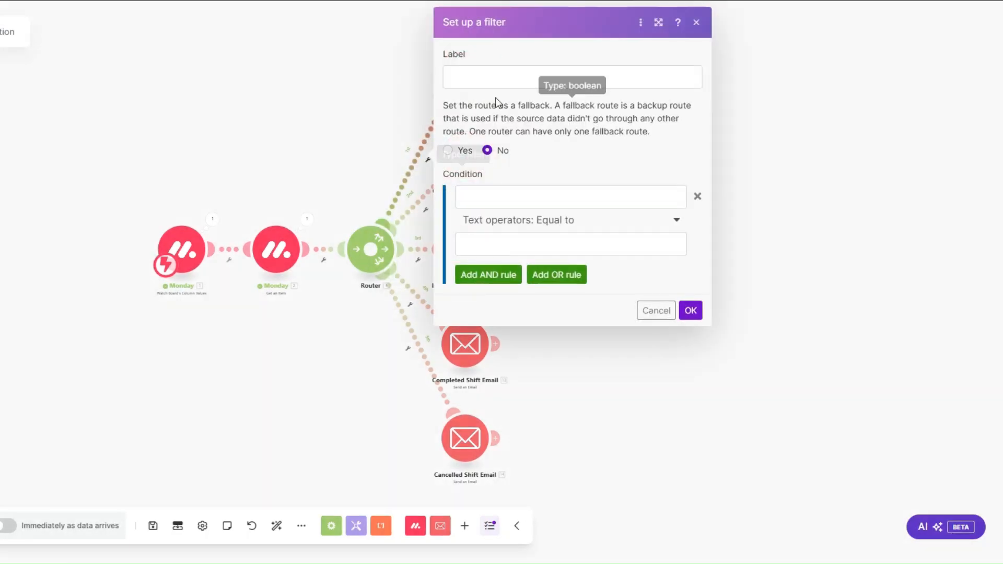
type("UPCOMING SHIFT")
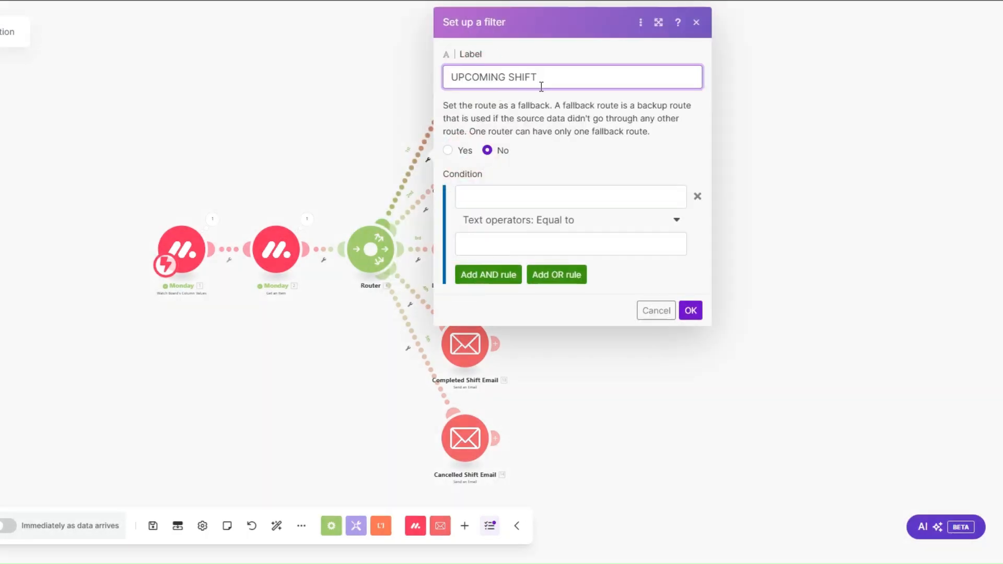
left_click(500, 196)
scroll(728, 268, "down", 5)
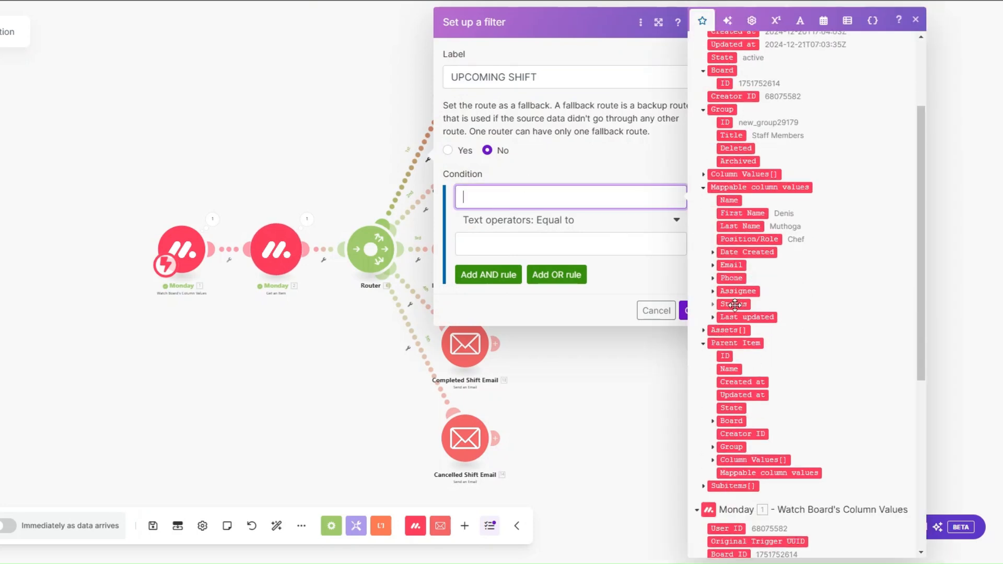
left_click(712, 306)
left_click(738, 382)
left_click(527, 247)
type("UPCOMING SHIFT")
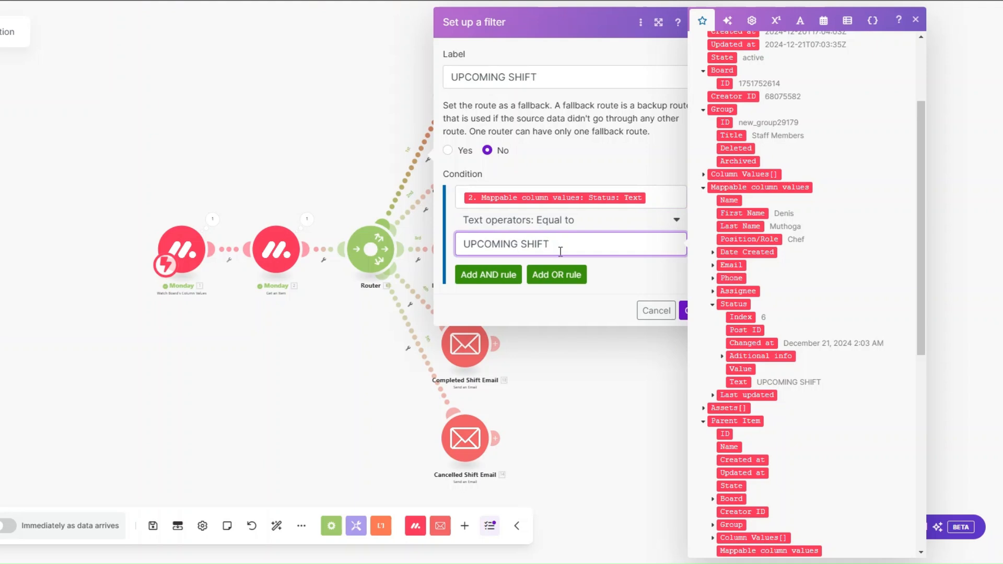
left_click(685, 311)
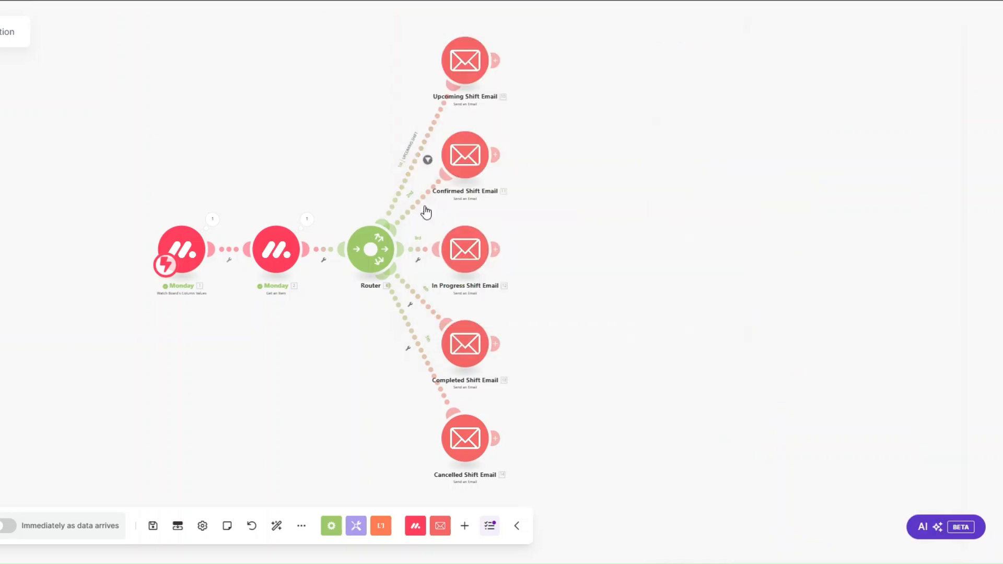
Filter the Confirmed Shift route with label CONFIRMED SHIFT where Status Text equals CONFIRMED SHIFT
left_click(426, 212)
left_click(425, 224)
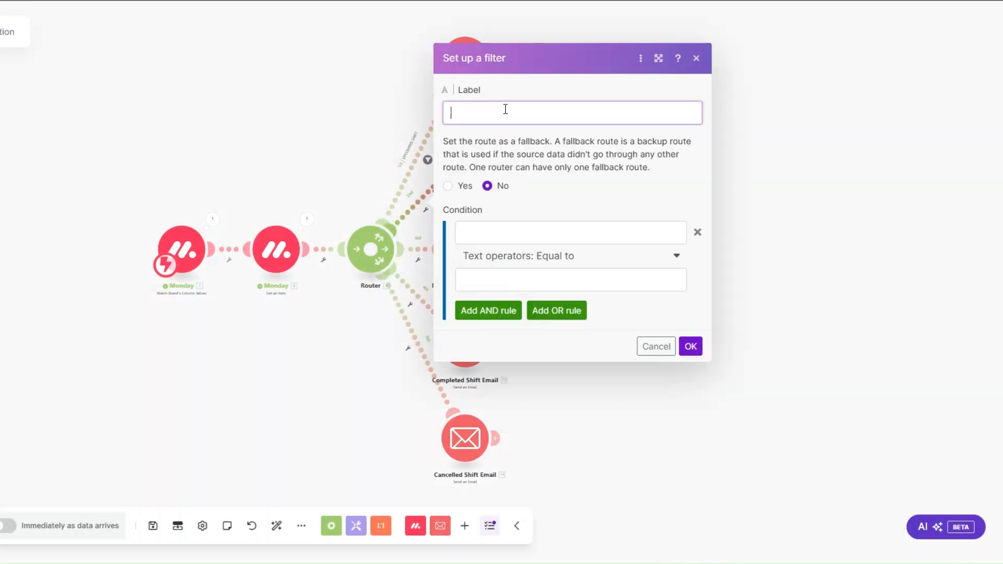
type("CONFIRMED SHIFT")
left_click_drag(548, 114, 434, 117)
key("ctrl+c")
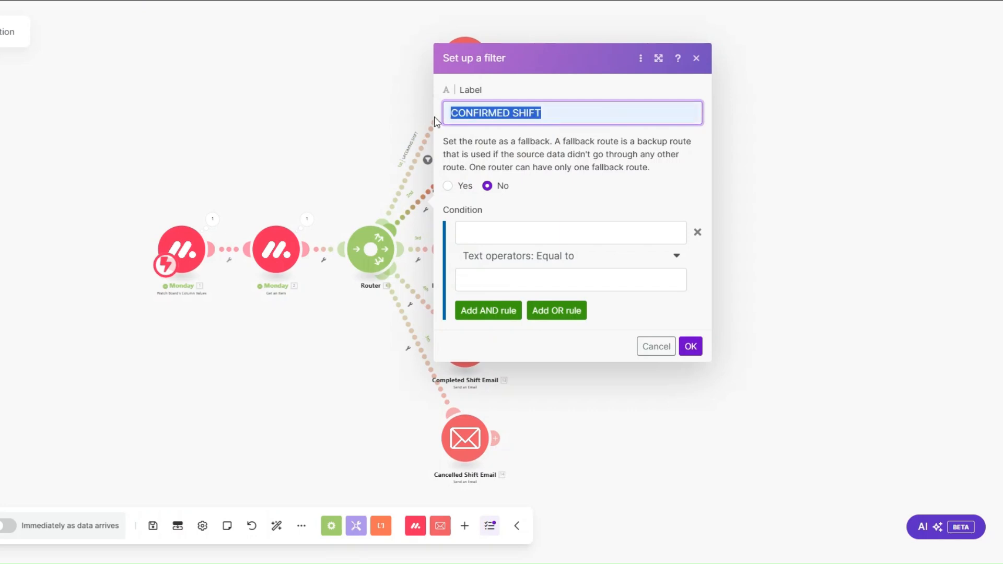
left_click(485, 235)
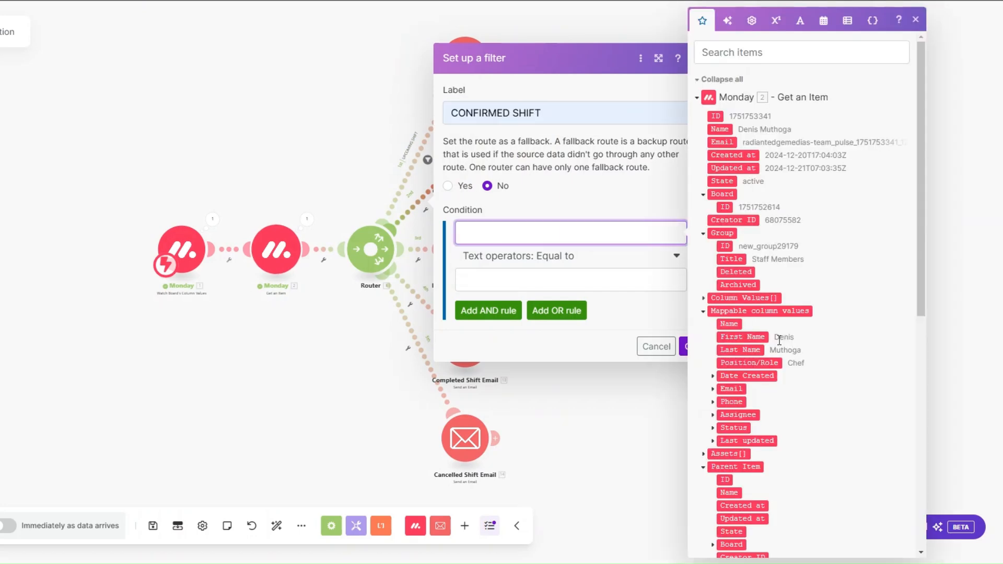
left_click(712, 428)
scroll(731, 433, "down", 2)
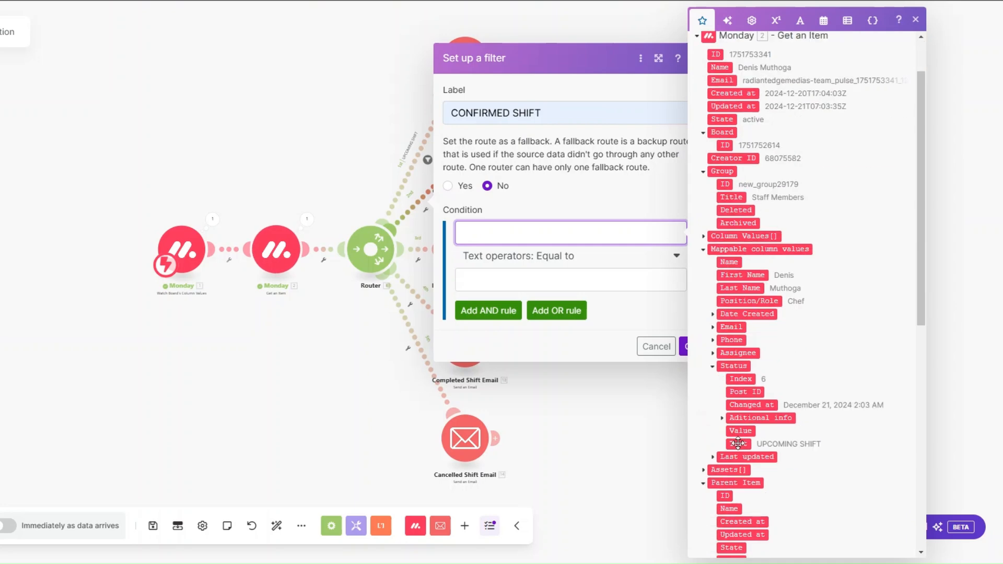
left_click(738, 443)
left_click(543, 285)
key("ctrl+v")
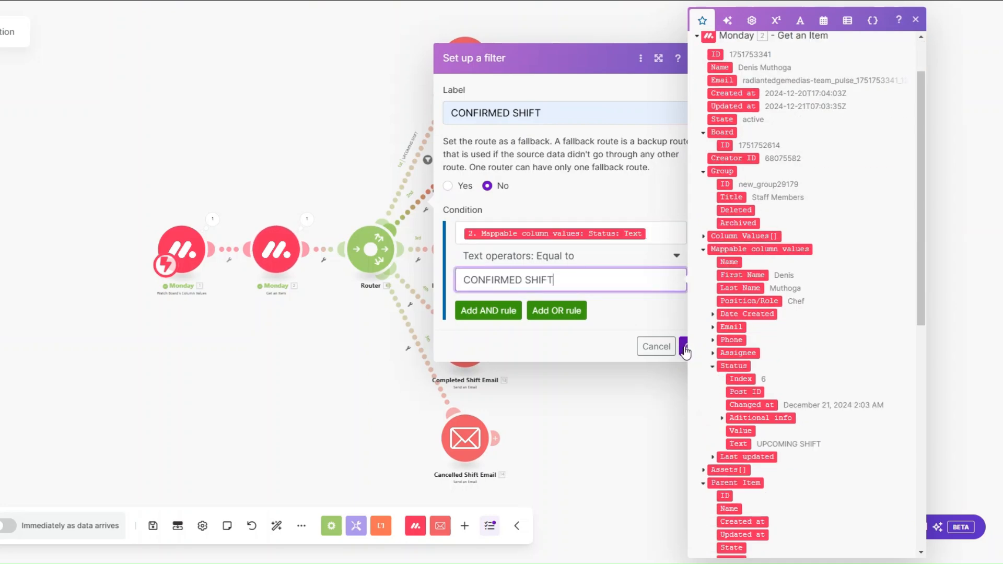
left_click(685, 346)
left_click(419, 263)
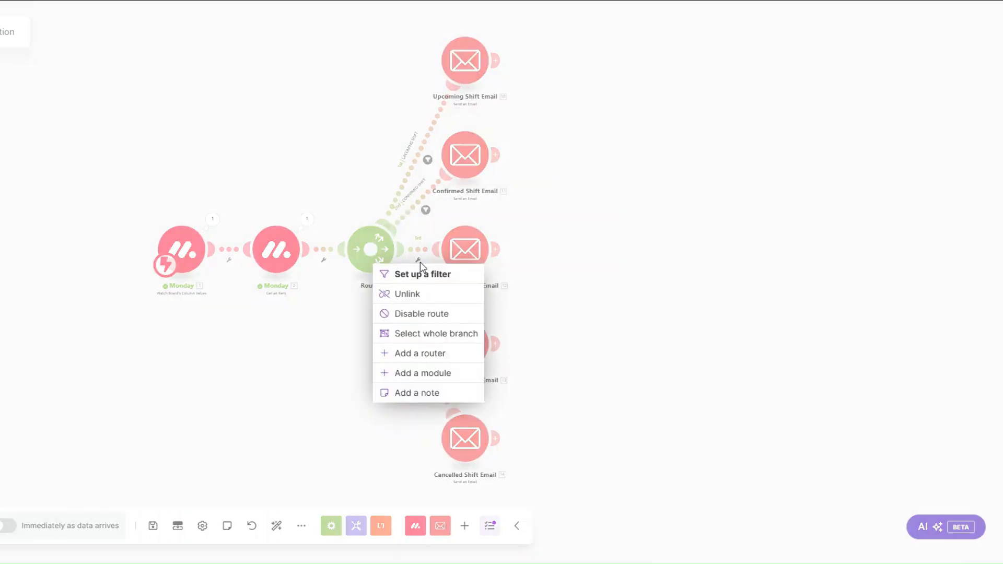
left_click(422, 271)
Filter the In Progress route with label IN PROGRESS SHIFT where Status Text equals IN PROGRESS SHIFT
left_click(469, 161)
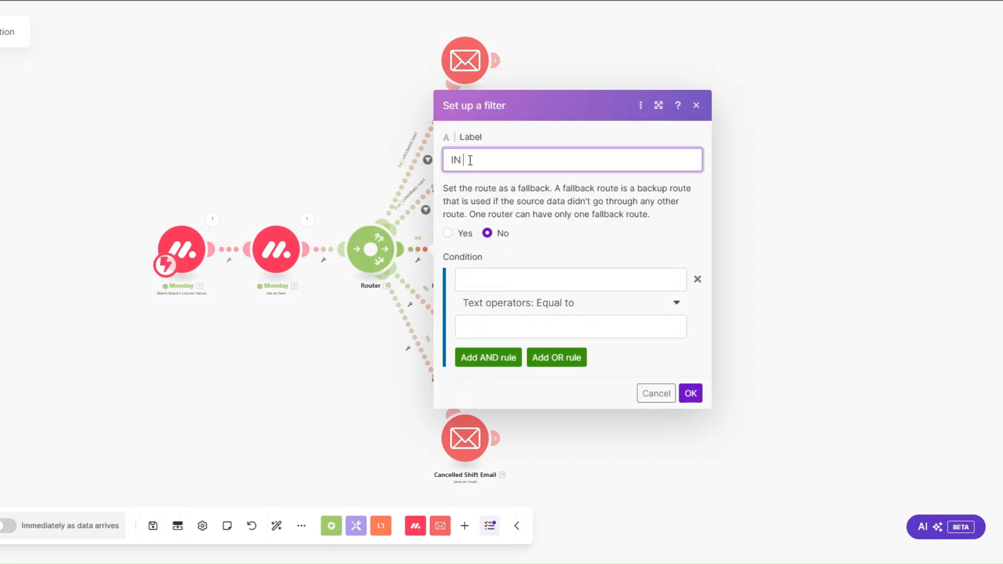
type("IN")
left_click(545, 237)
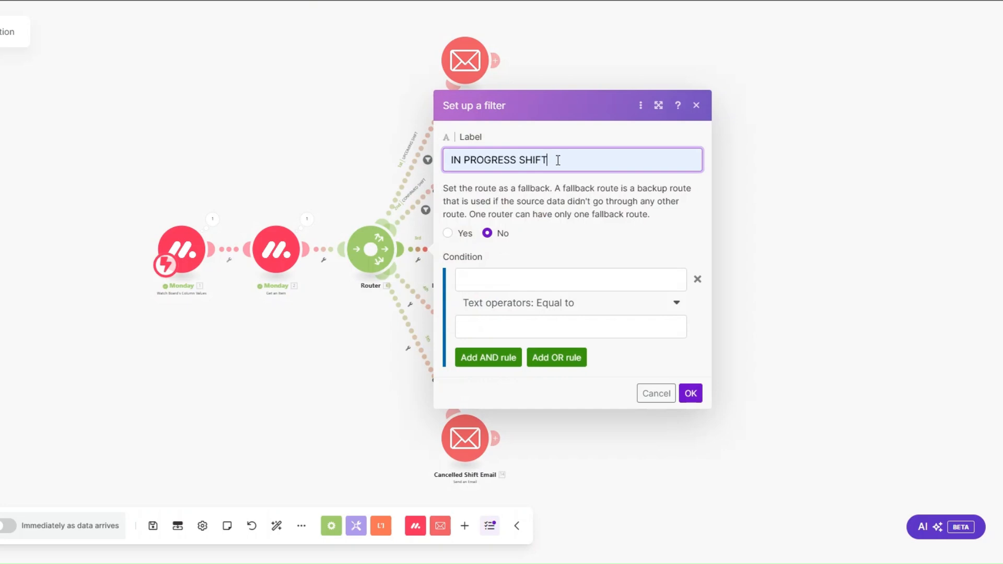
left_click_drag(557, 161, 438, 160)
key("ctrl+c")
left_click(484, 276)
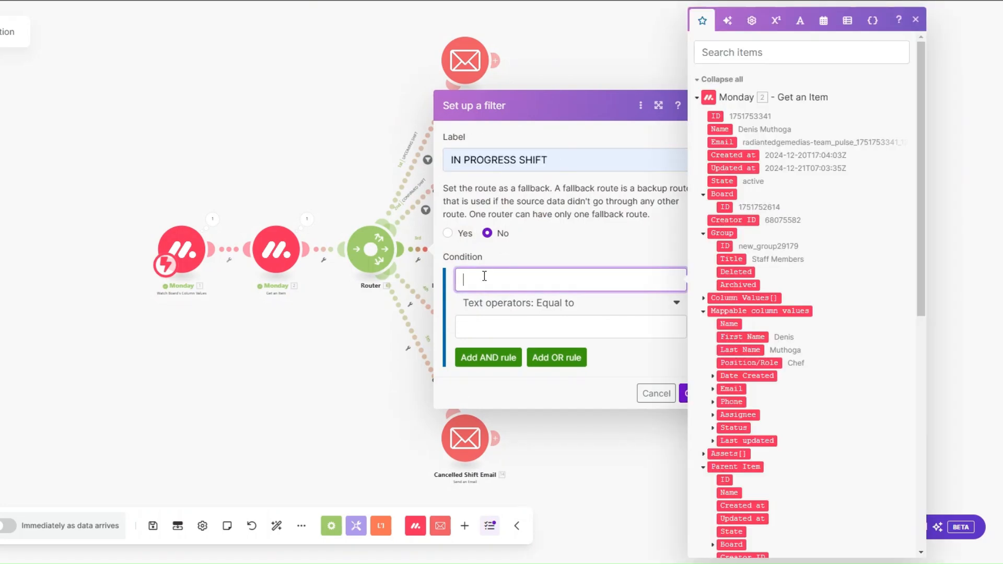
left_click(712, 428)
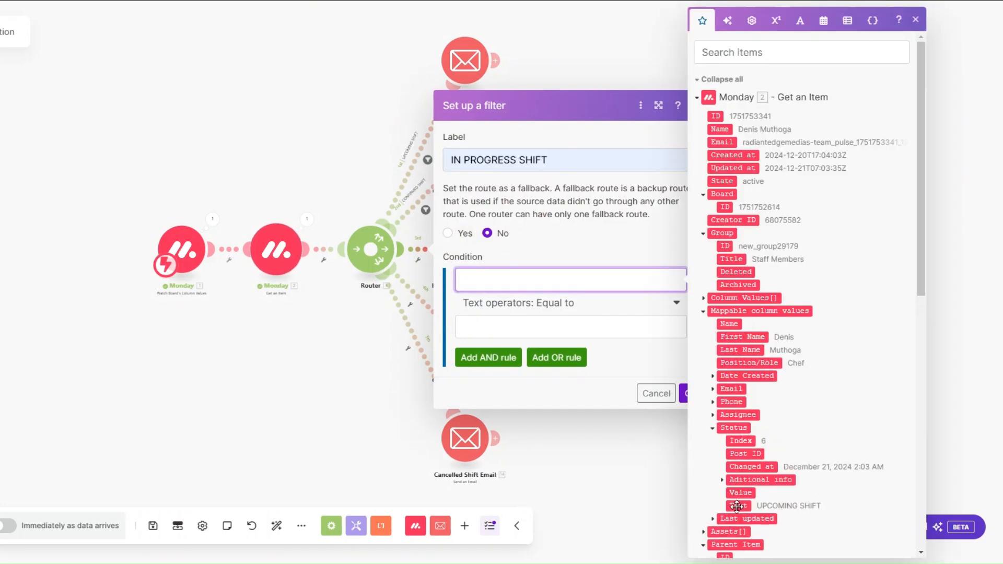
left_click(737, 505)
left_click(526, 327)
key("ctrl+v")
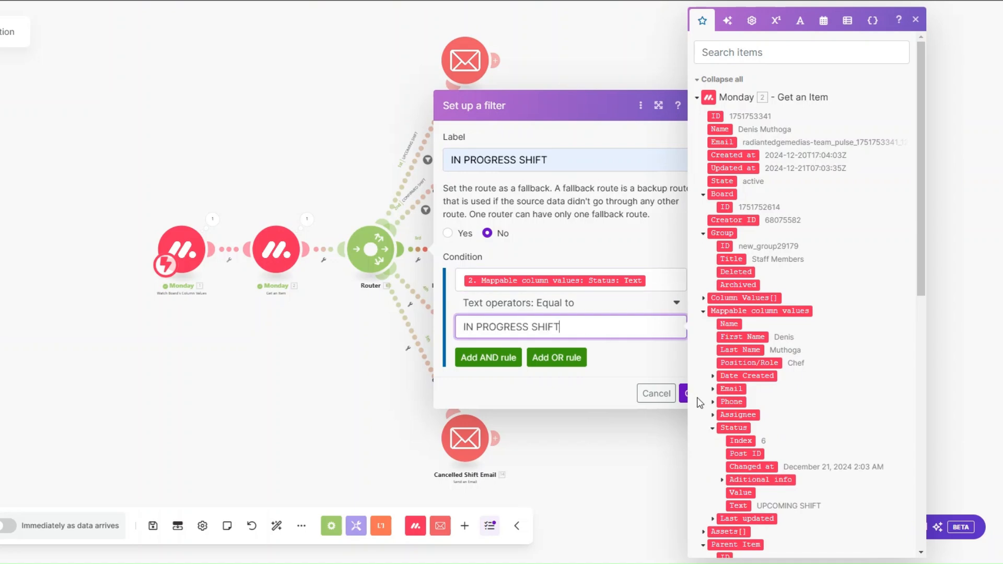
left_click(683, 393)
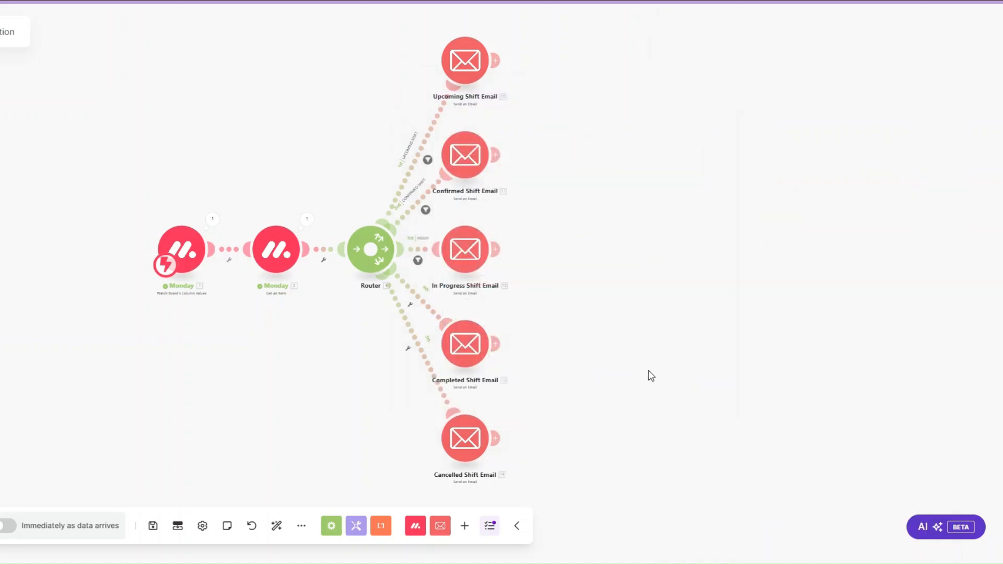
Filter the Completed route with label COMPLETED SHIFT where Status Text equals COMPLETED SHIFT
left_click(411, 308)
left_click(414, 319)
left_click(496, 204)
type("COM")
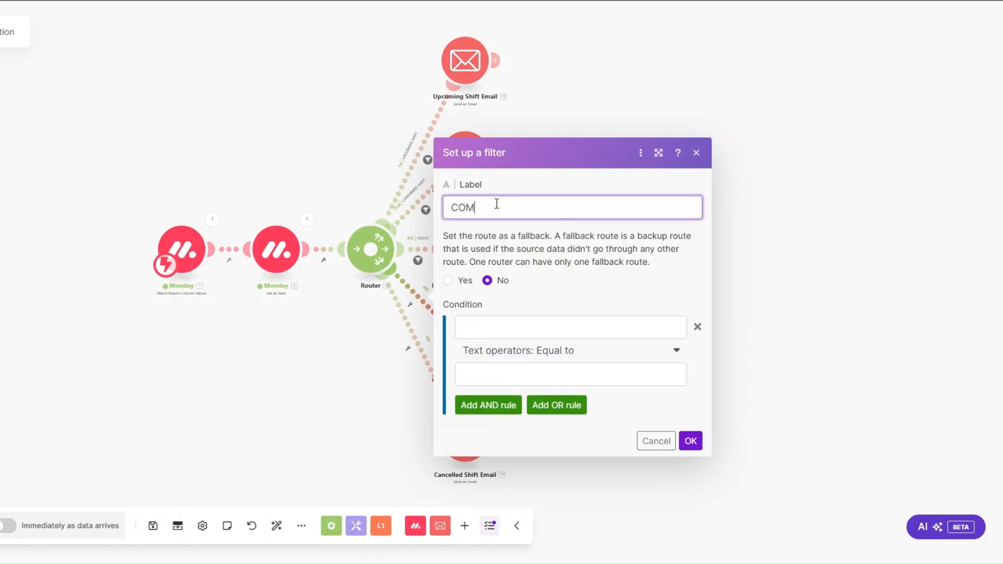
type("PLETED SHIFT")
left_click_drag(546, 207, 450, 210)
key("ctrl+c")
left_click(471, 329)
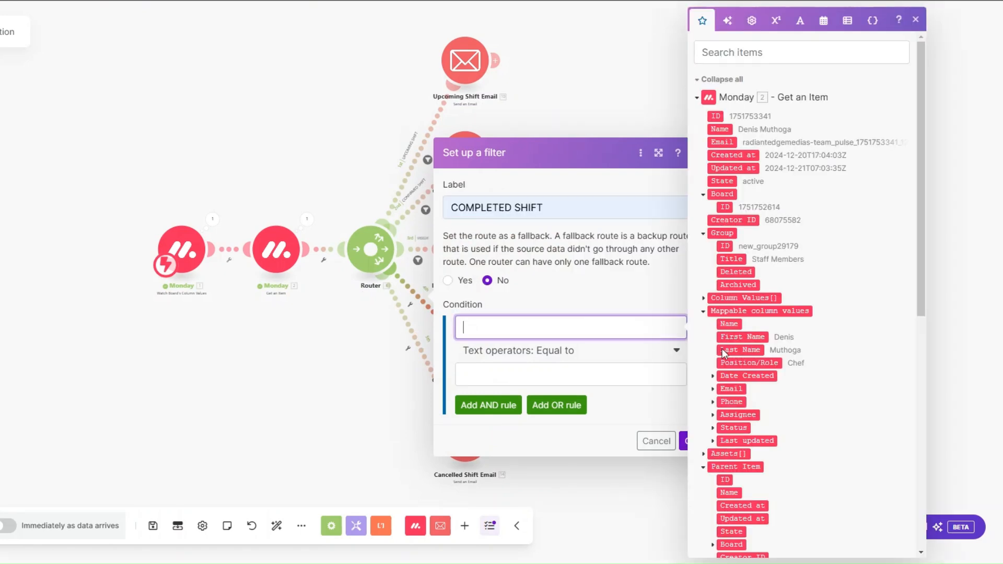
left_click(712, 429)
left_click(738, 505)
left_click(544, 375)
key("ctrl+v")
left_click(682, 440)
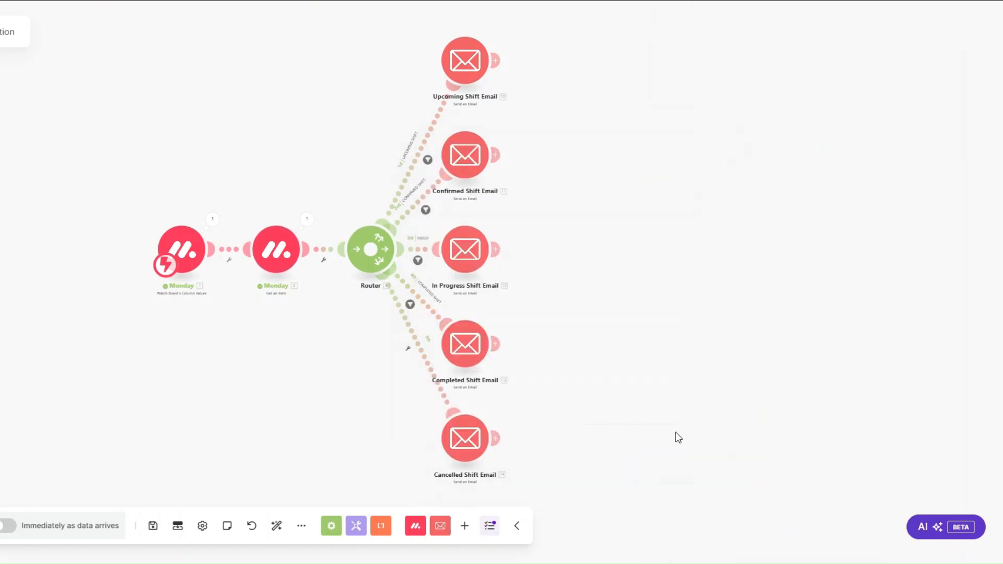
Filter the Cancelled route with label CANCELLED SHIFT where Status Text equals CANCELLED SHIFT
left_click(408, 348)
left_click(411, 363)
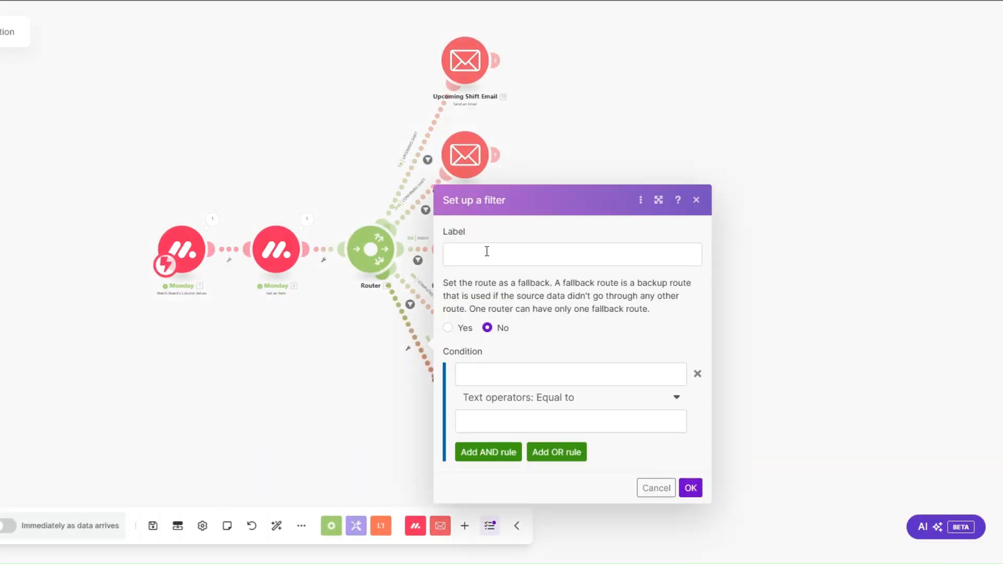
type("CANCELLED SHIFT")
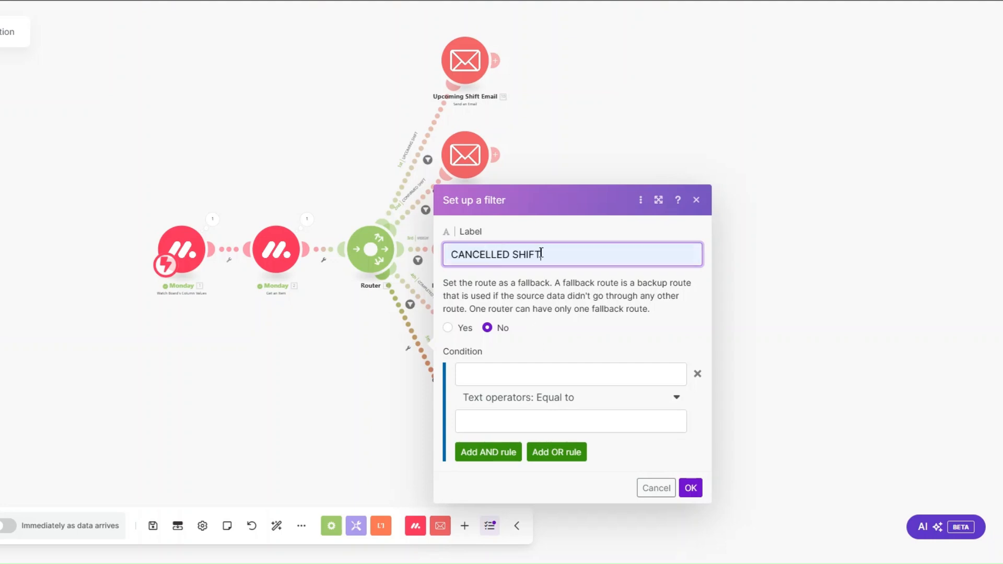
left_click_drag(542, 254, 449, 255)
key("ctrl+c")
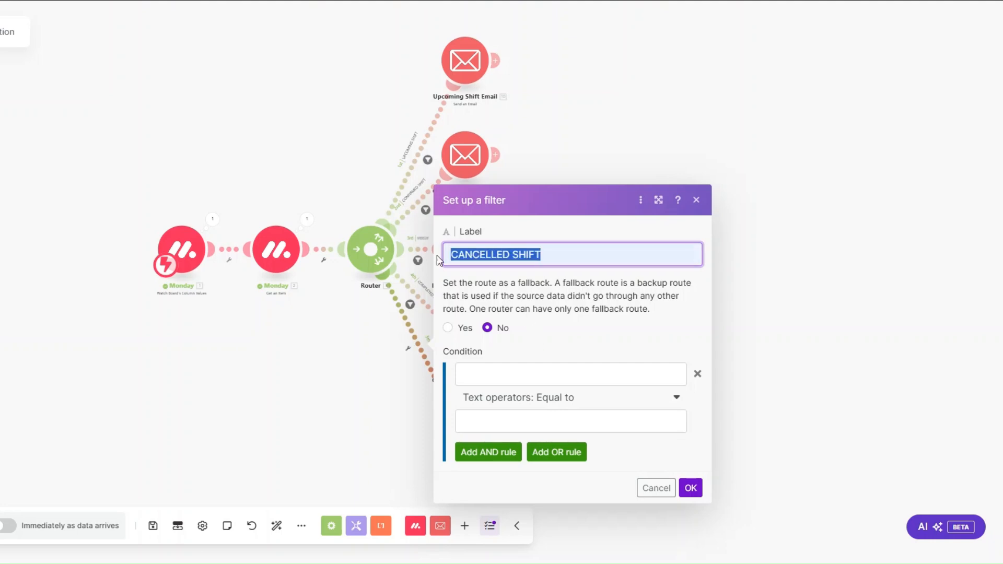
left_click(495, 374)
left_click(735, 428)
left_click(737, 506)
left_click(496, 421)
key("ctrl+v")
left_click(683, 488)
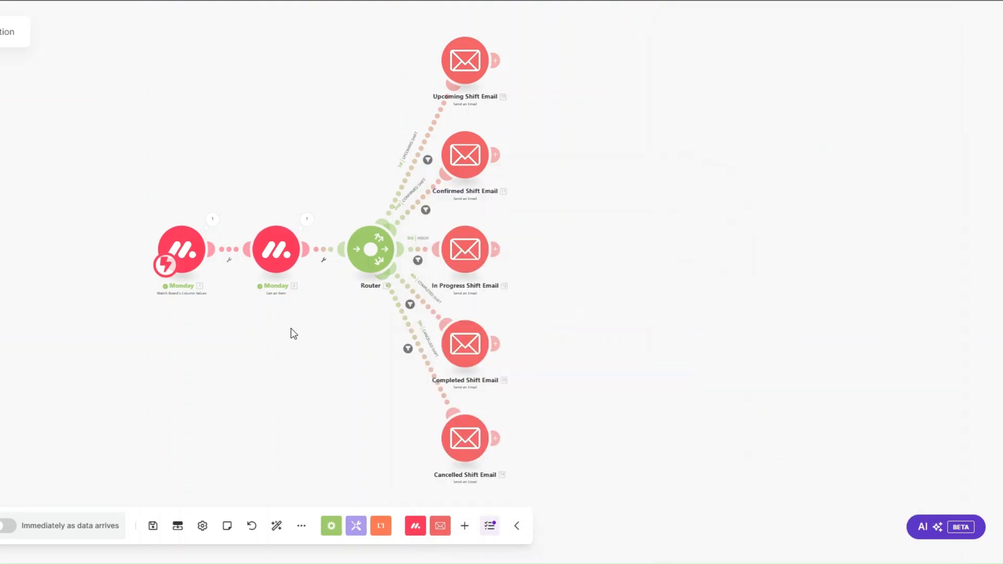
Set the monday.com status to UPCOMING SHIFT, check the sent Upcoming Shift email, and run once again
left_click_drag(256, 322, 243, 318)
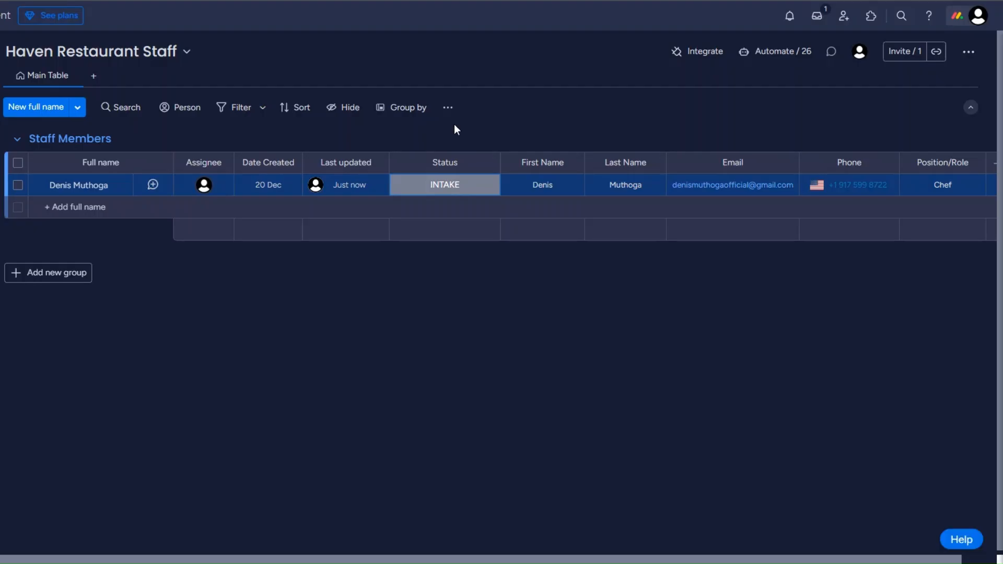
left_click(450, 193)
left_click(402, 273)
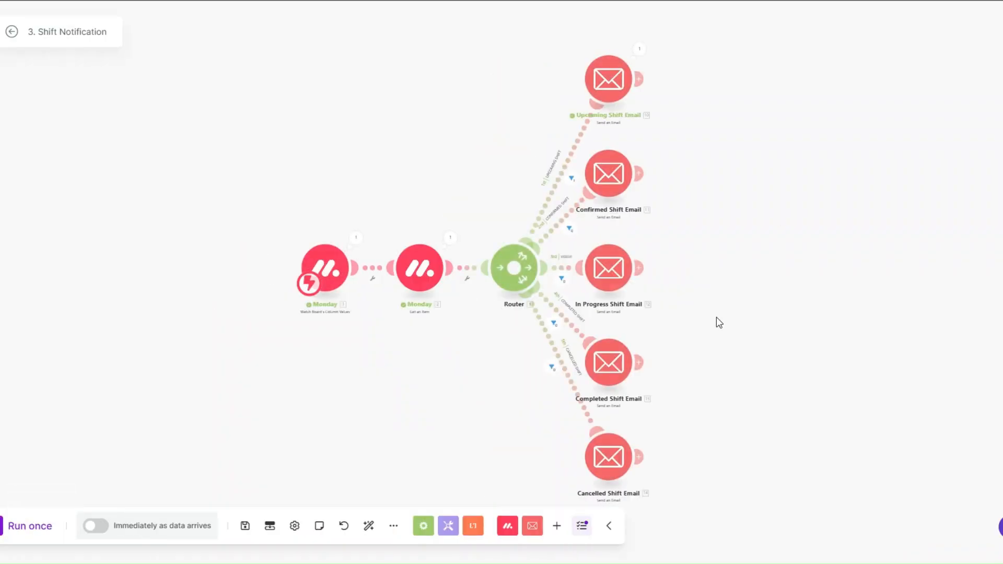
left_click(647, 50)
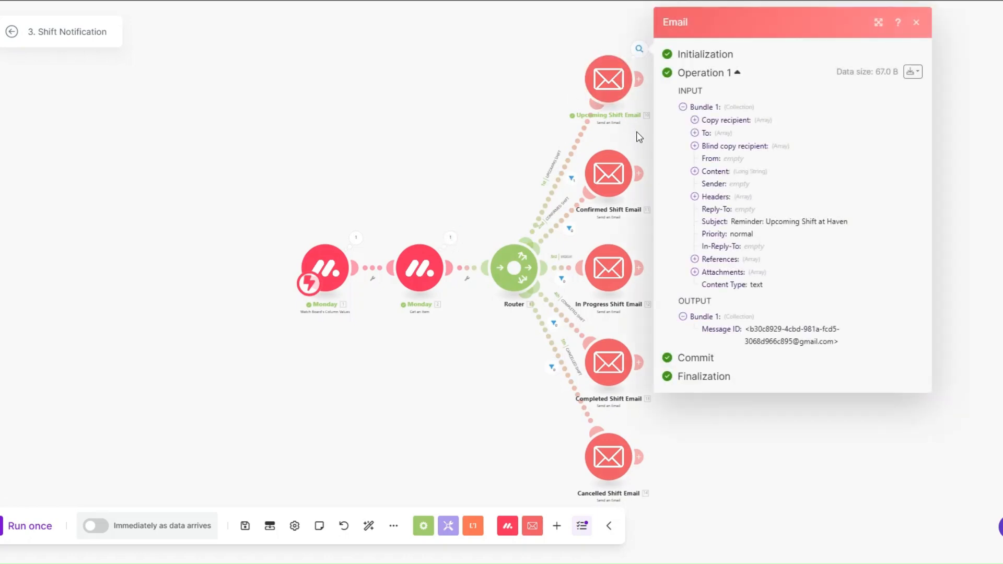
left_click_drag(731, 222, 854, 222)
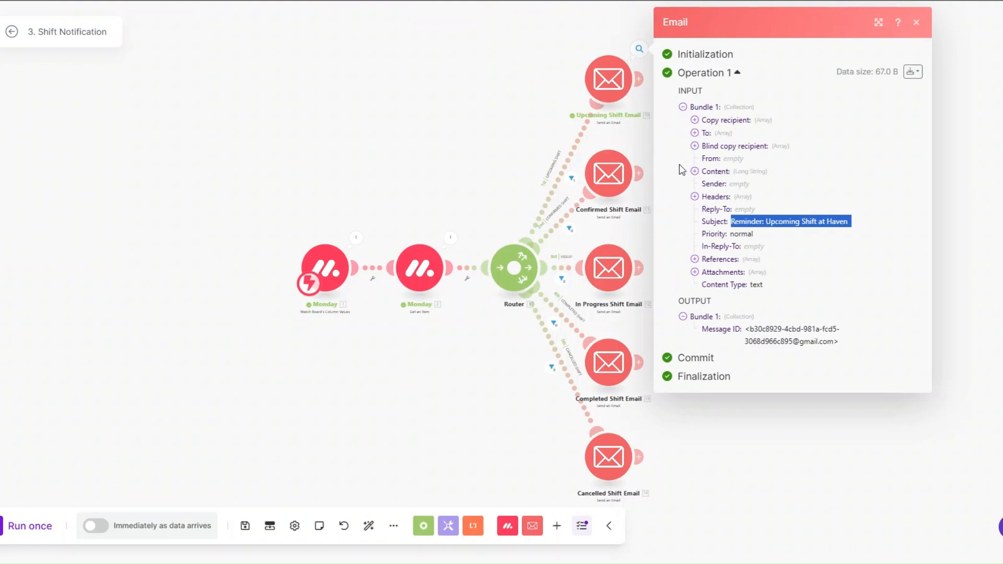
left_click(694, 171)
left_click_drag(705, 182, 747, 333)
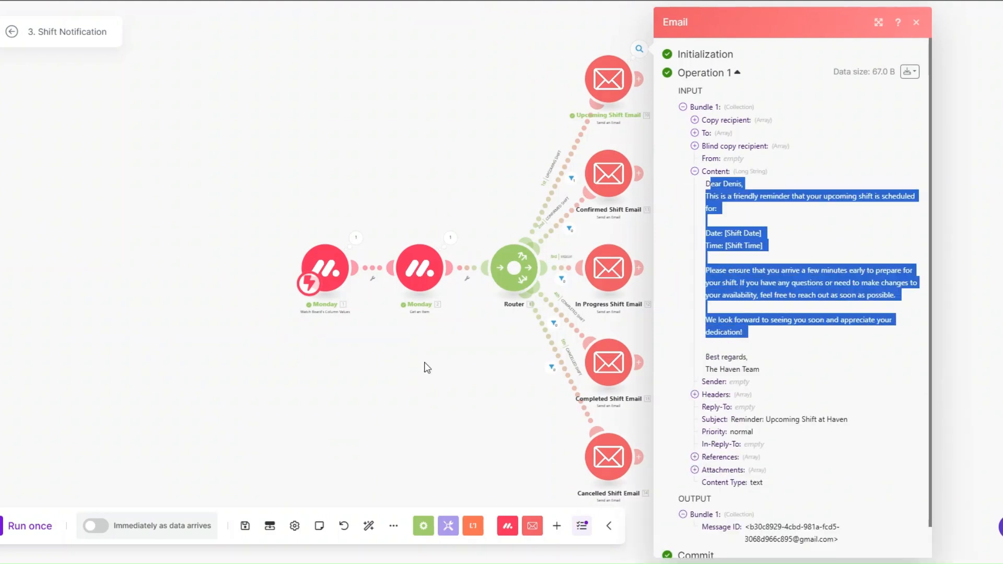
left_click(221, 401)
left_click(30, 526)
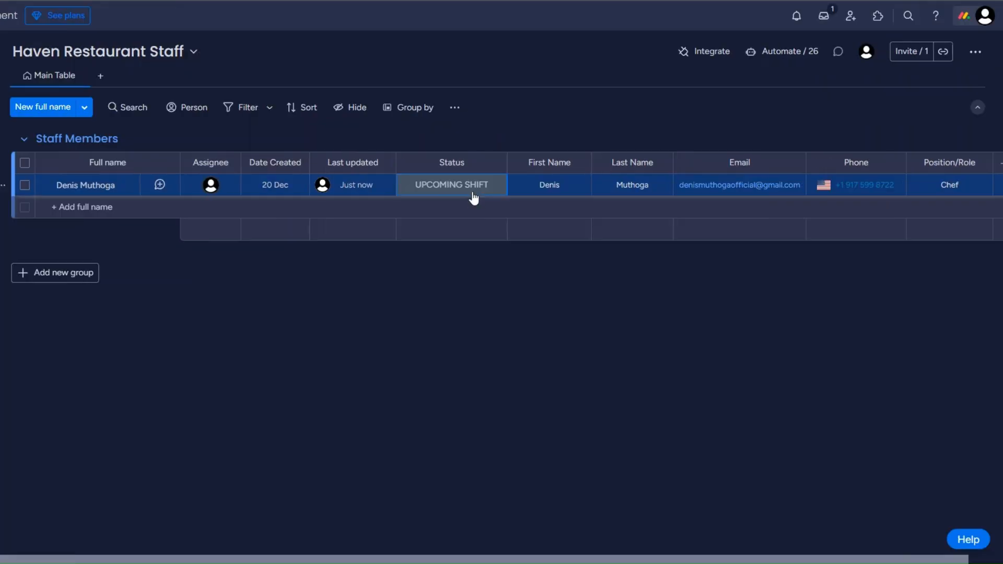
Set the status to CONFIRMED SHIFT and check the sent Confirmed Shift email's content
left_click(470, 197)
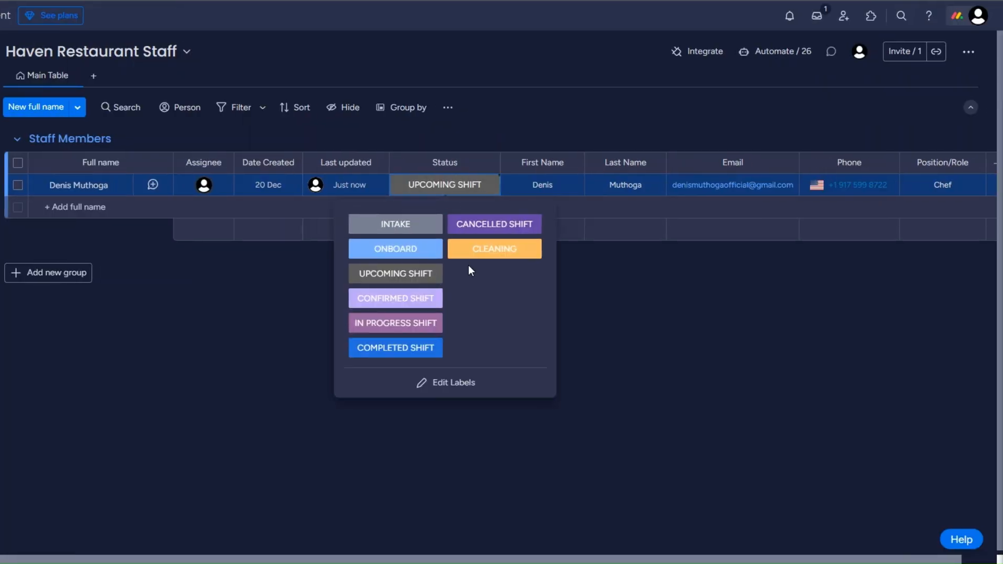
left_click(465, 293)
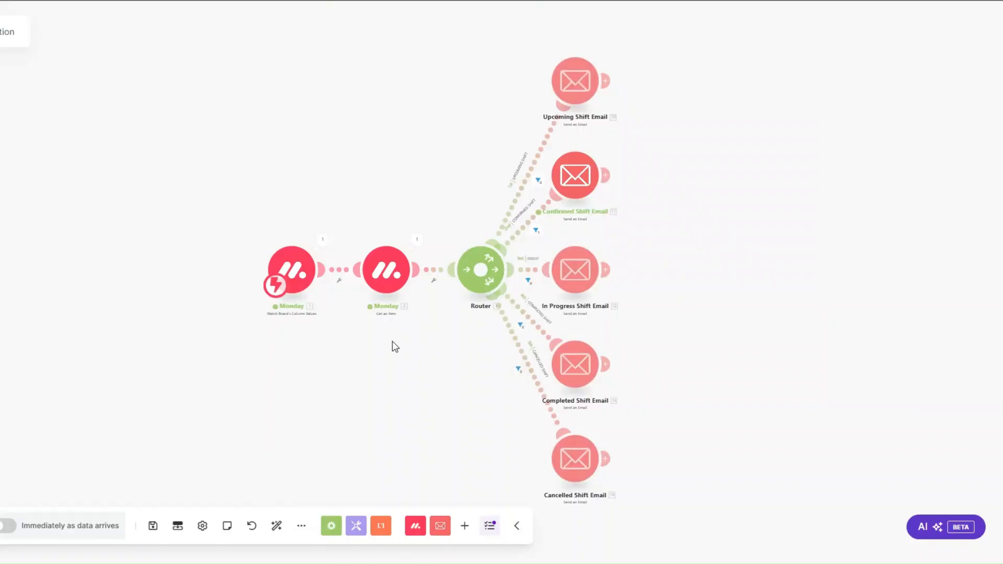
left_click_drag(253, 334, 199, 331)
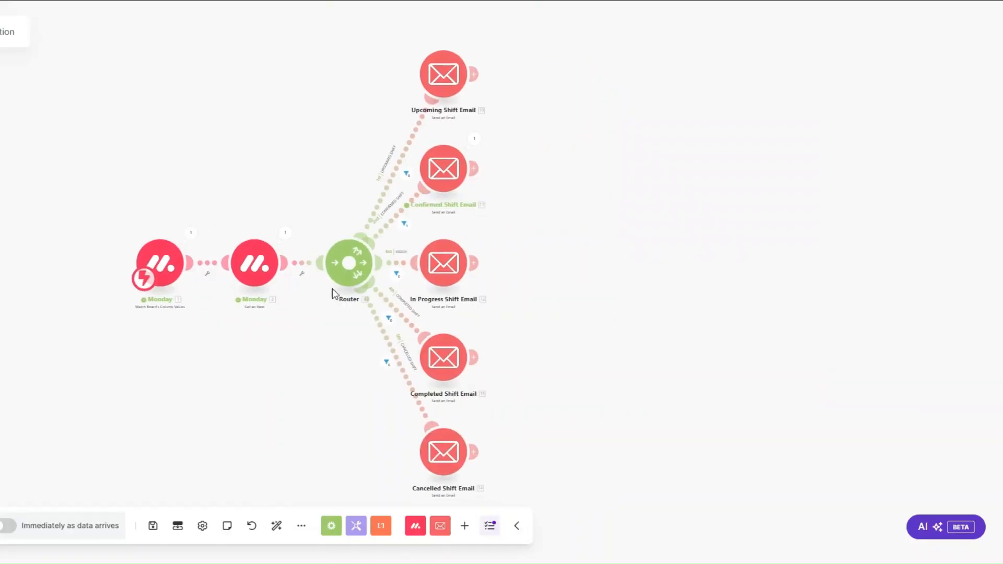
left_click(474, 139)
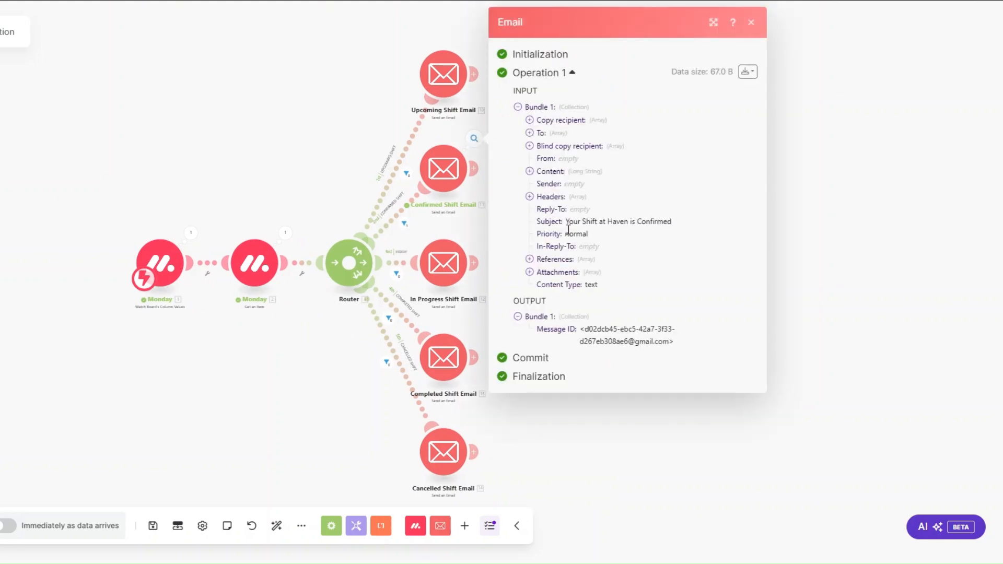
left_click_drag(572, 223, 692, 223)
left_click(529, 171)
left_click_drag(540, 183, 520, 364)
left_click(202, 384)
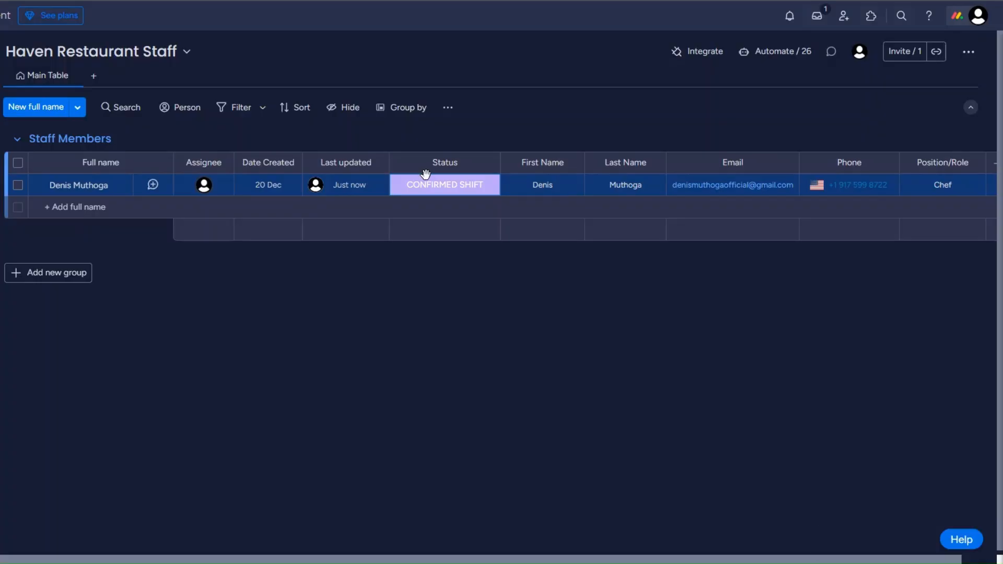
Set the status to IN PROGRESS SHIFT and check the In Progress email's body and subject
left_click(427, 184)
left_click(420, 322)
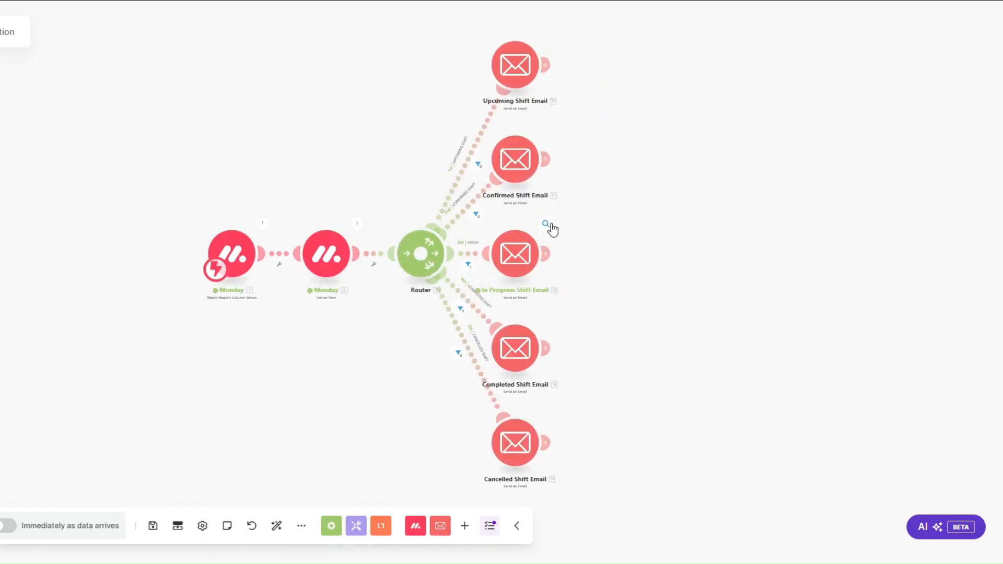
left_click(547, 224)
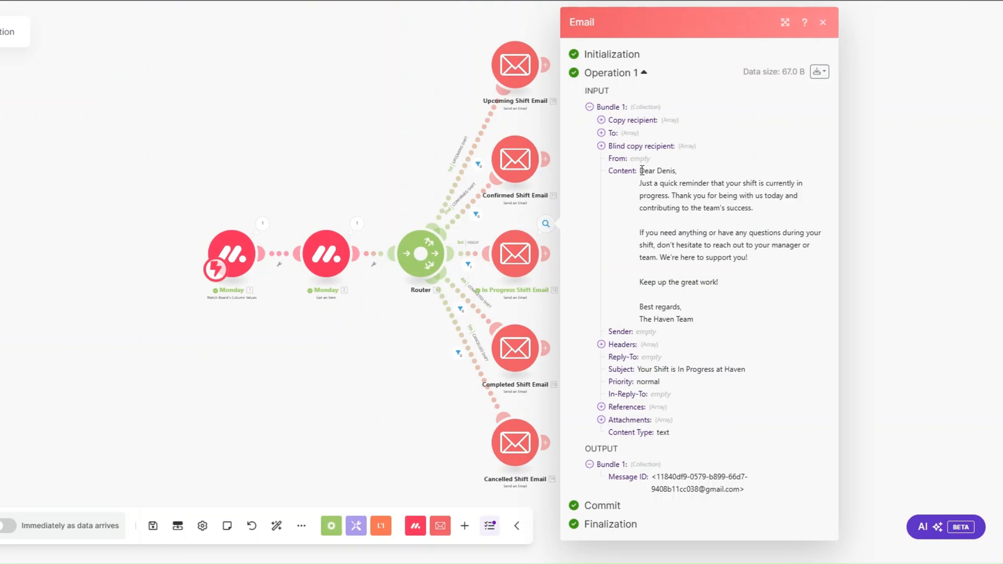
left_click_drag(646, 170, 702, 313)
left_click_drag(638, 375, 778, 376)
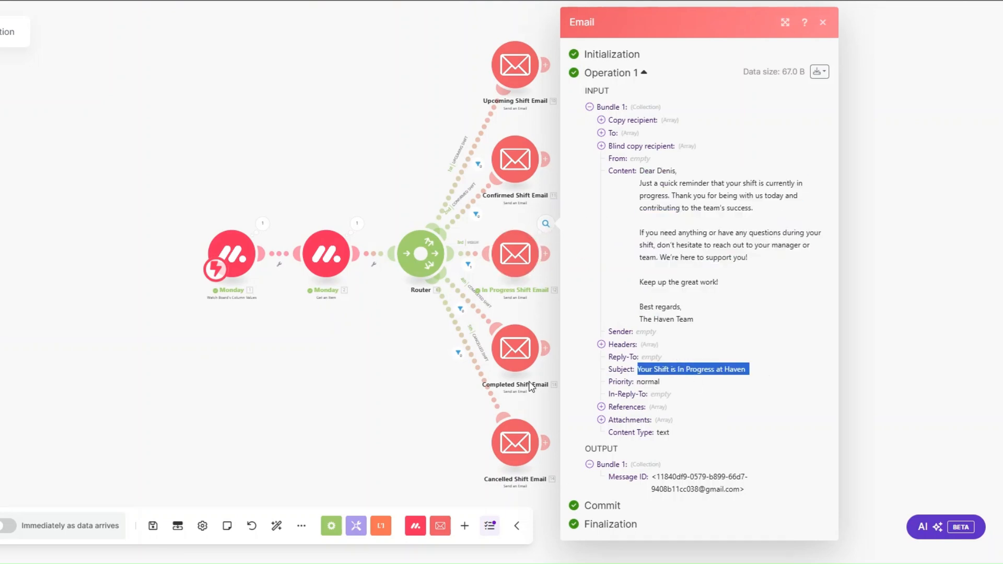
left_click(140, 452)
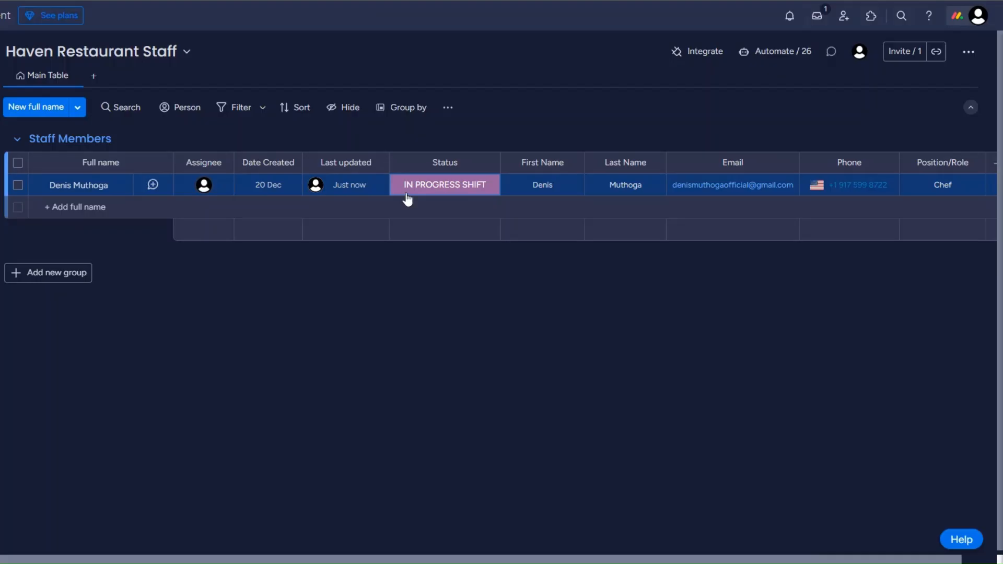
Set the status to COMPLETED SHIFT and check the Completed Shift email's body and subject
left_click(423, 188)
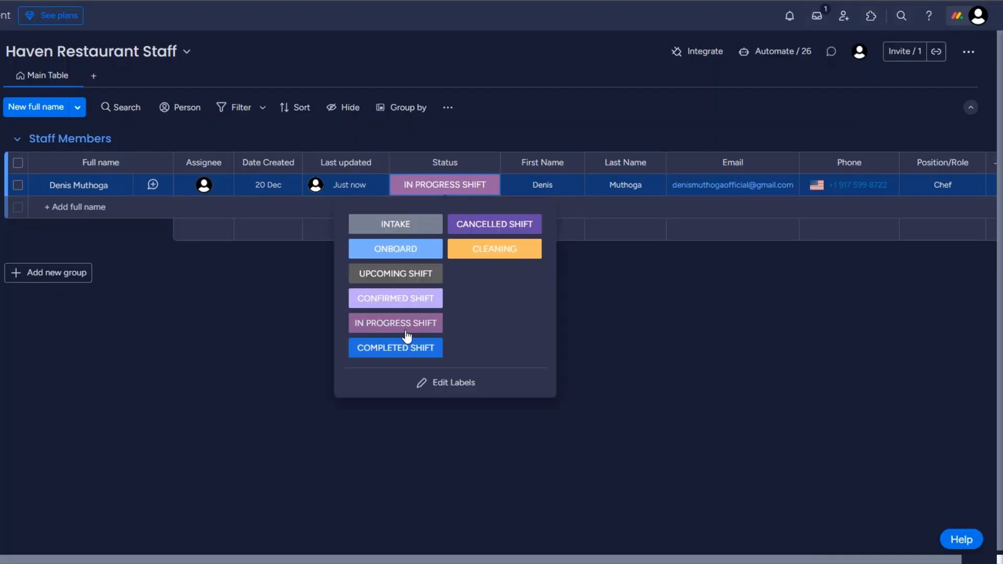
left_click(402, 349)
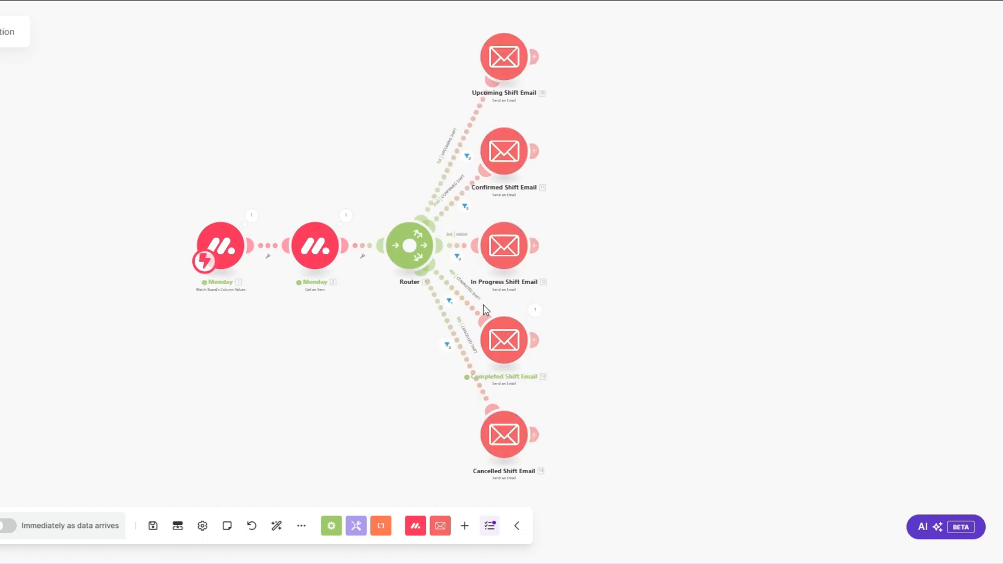
left_click(535, 311)
left_click_drag(629, 200, 698, 347)
left_click_drag(631, 393, 730, 386)
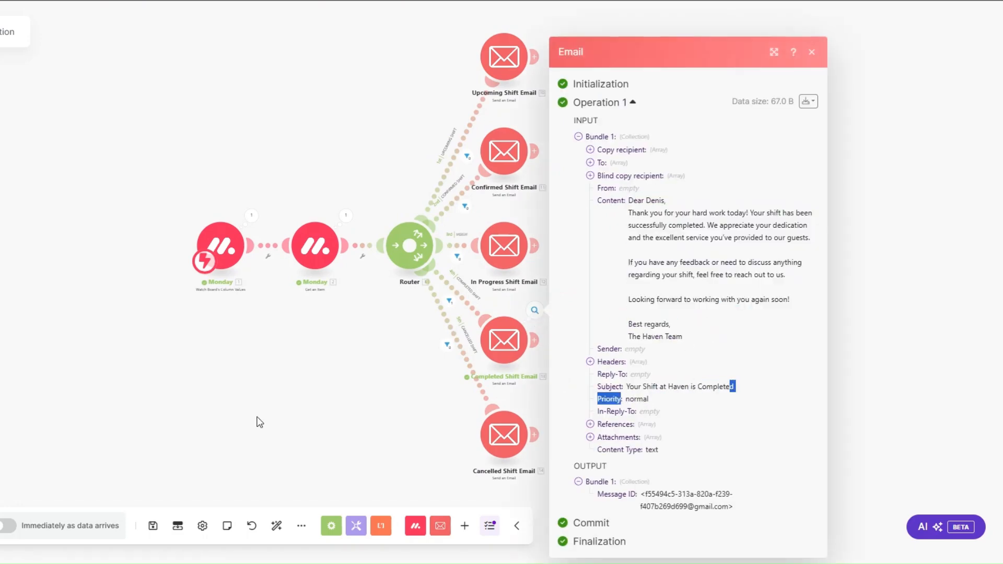
mouse_move(114, 397)
left_mouse_down()
mouse_move(142, 406)
mouse_move(106, 393)
left_mouse_up()
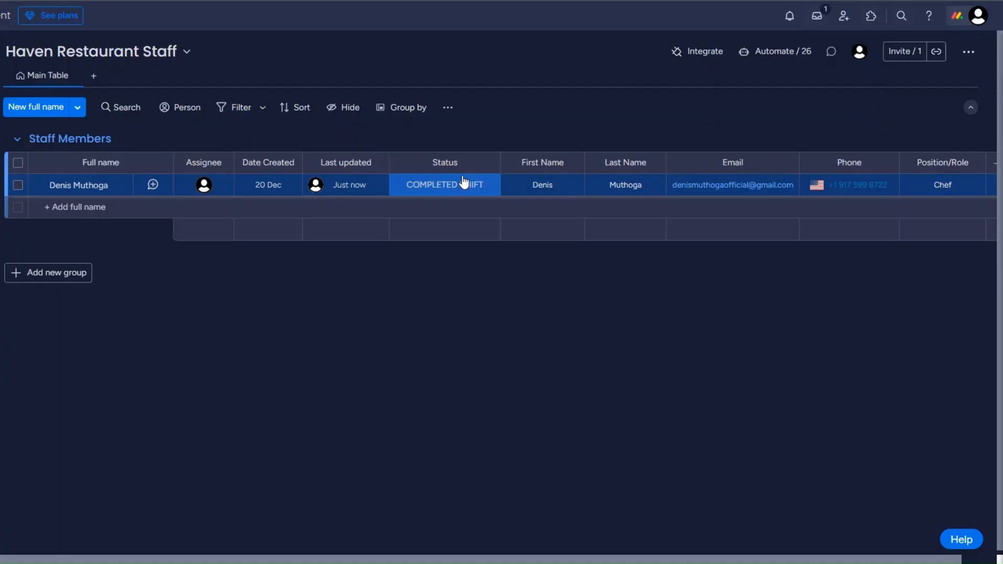
Set the status to CANCELLED SHIFT and check the cancellation email's body and subject
left_click(468, 186)
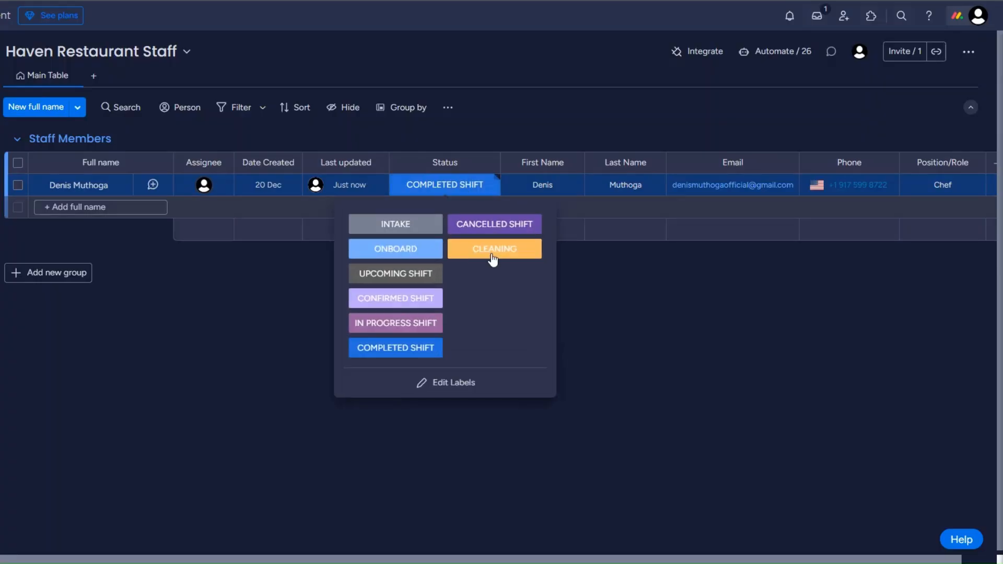
left_click(492, 224)
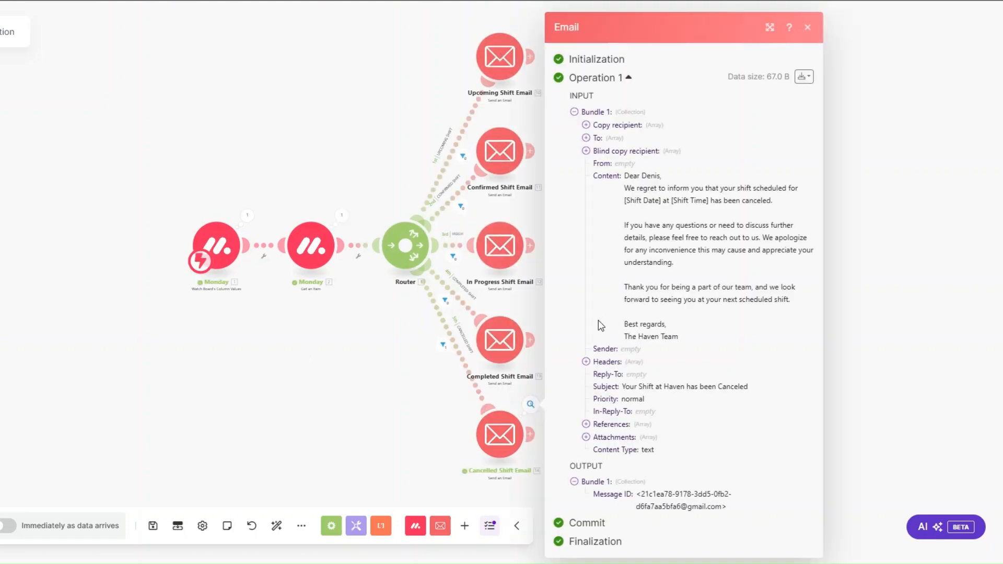
left_click_drag(625, 177, 713, 344)
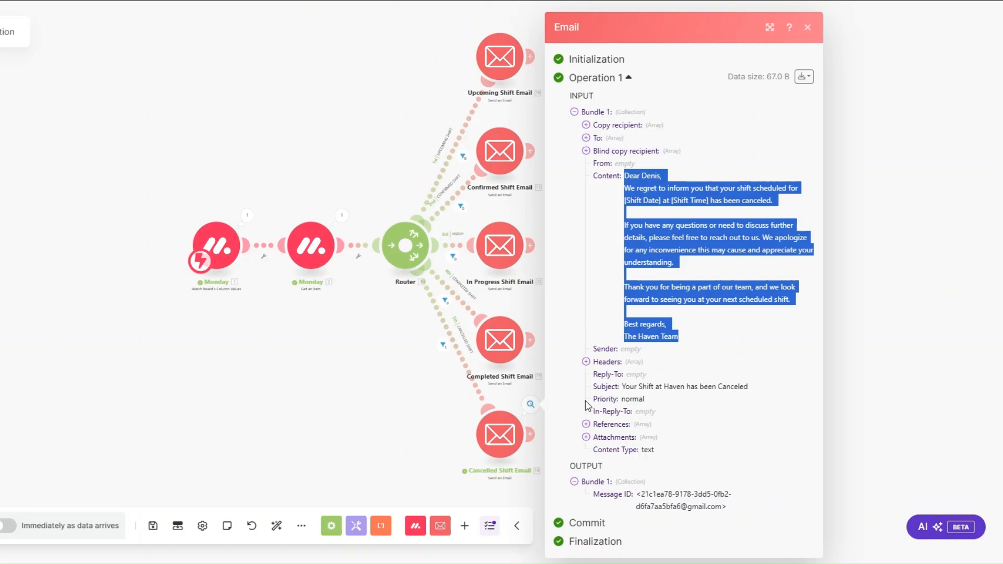
left_click_drag(626, 386, 751, 387)
left_click(564, 405)
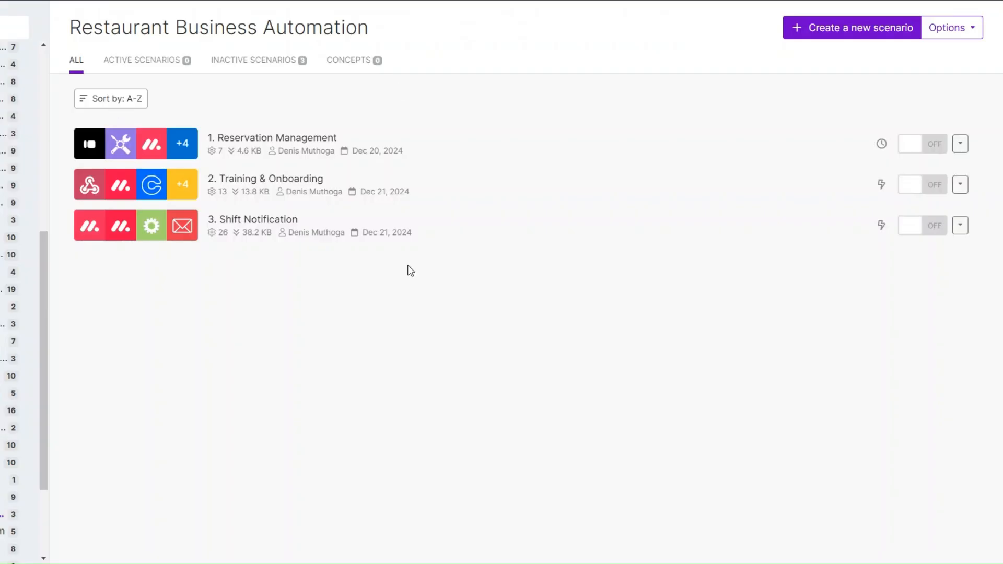
Create a new empty scenario named 4. VIP Guest Experience
left_click(828, 29)
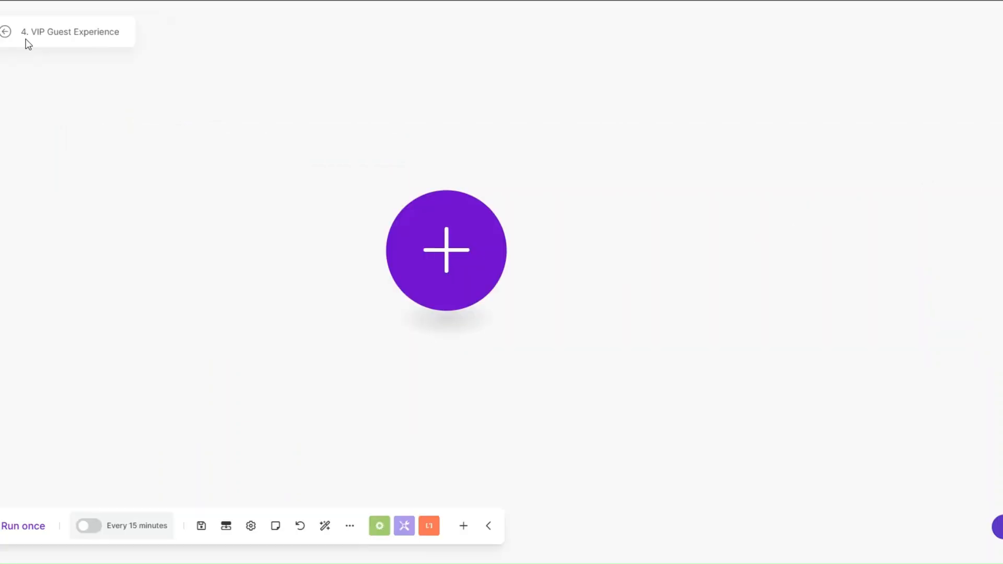
left_click_drag(432, 264, 421, 277)
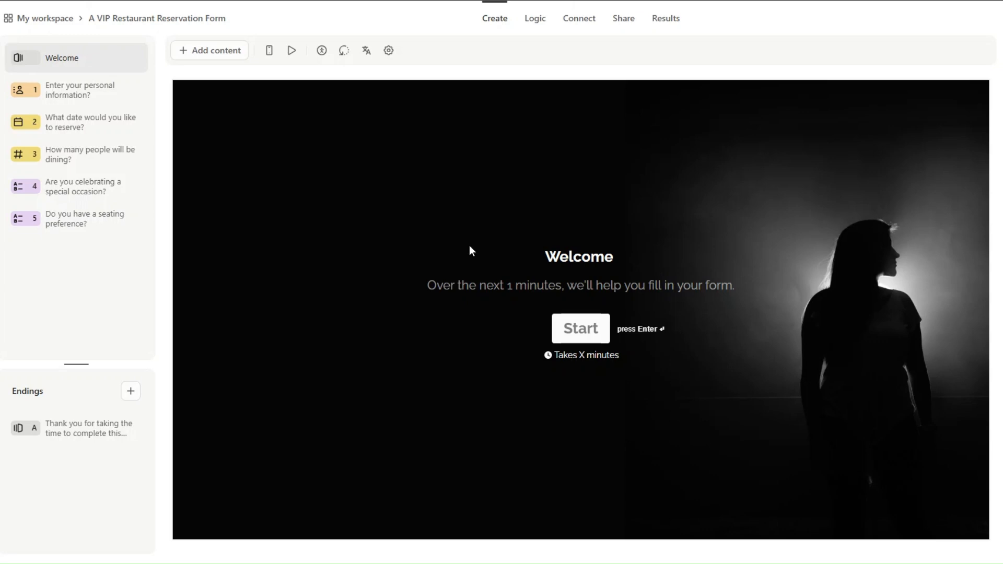
Preview the personal info, date, diners, occasion and seating questions, then return to question 1
left_click(71, 101)
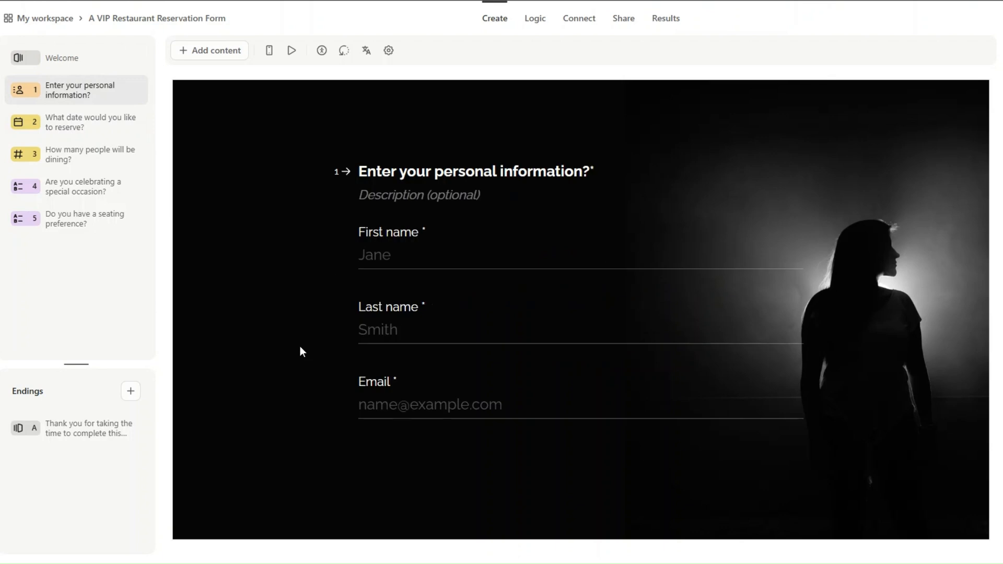
left_click(101, 128)
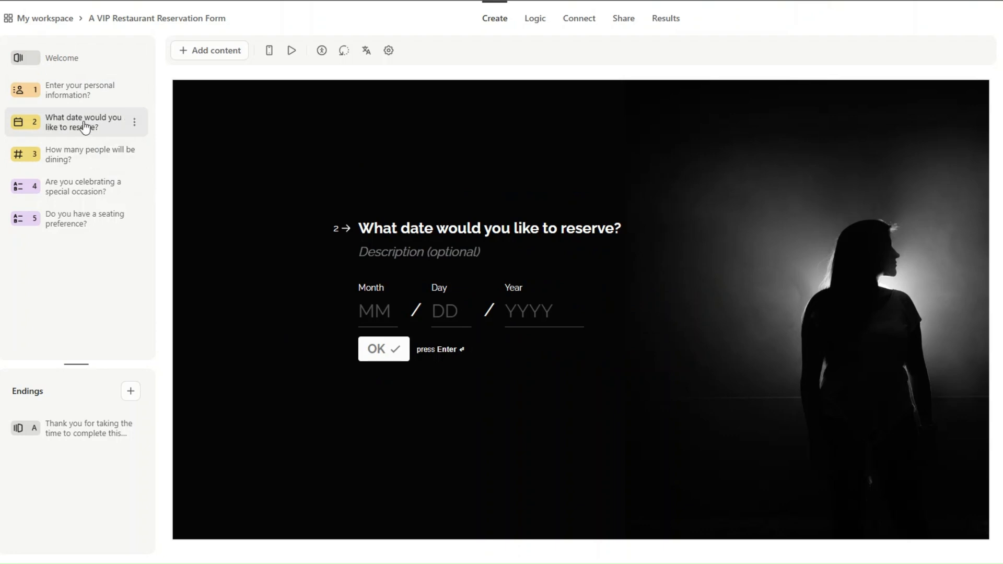
left_click(81, 159)
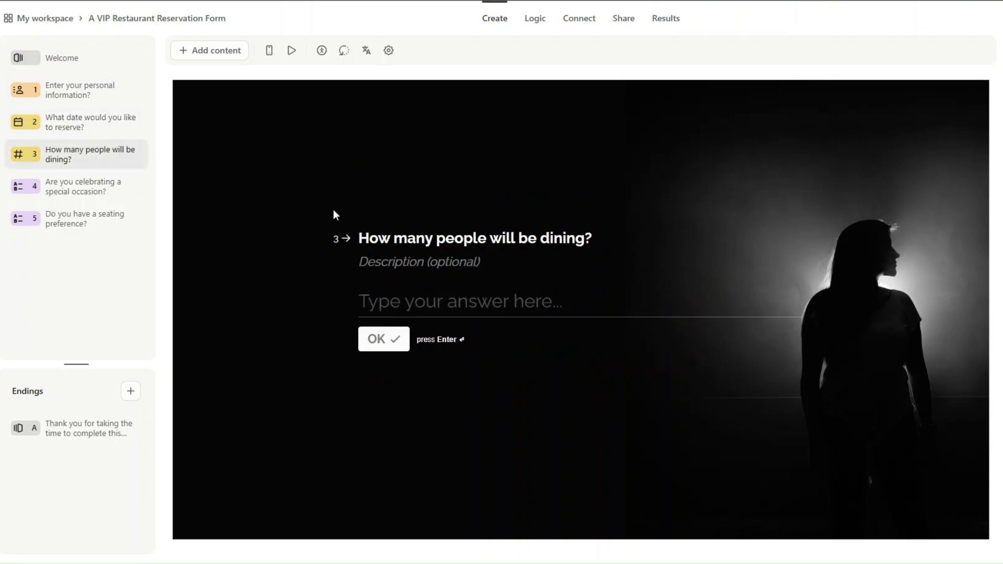
left_click(100, 188)
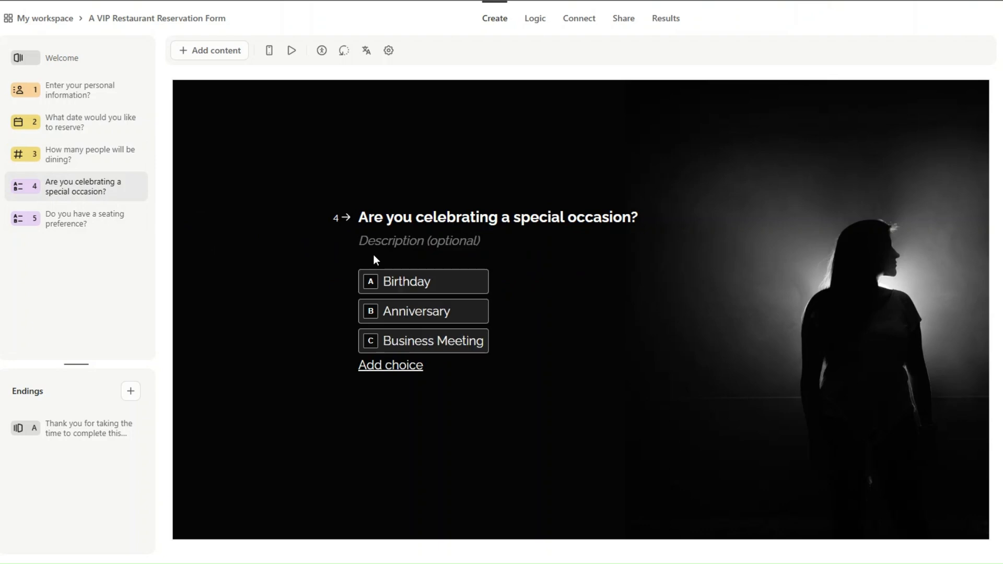
mouse_move(403, 284)
left_click(85, 224)
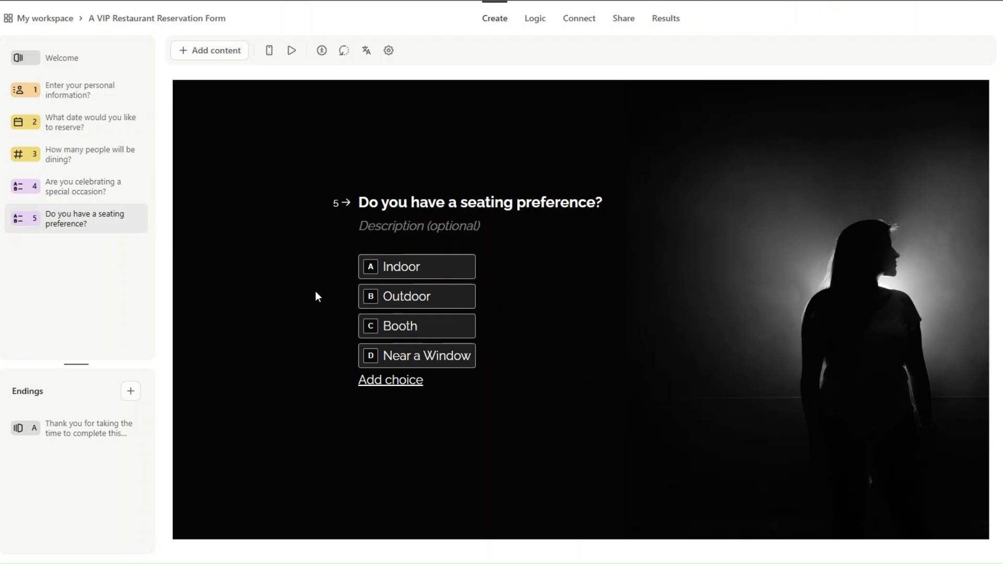
left_click(77, 90)
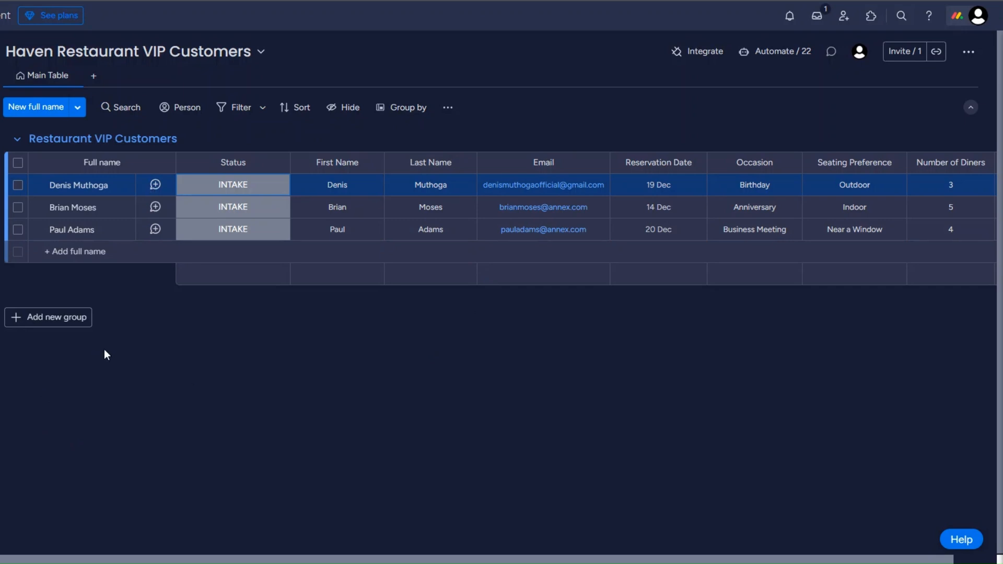
left_click(232, 189)
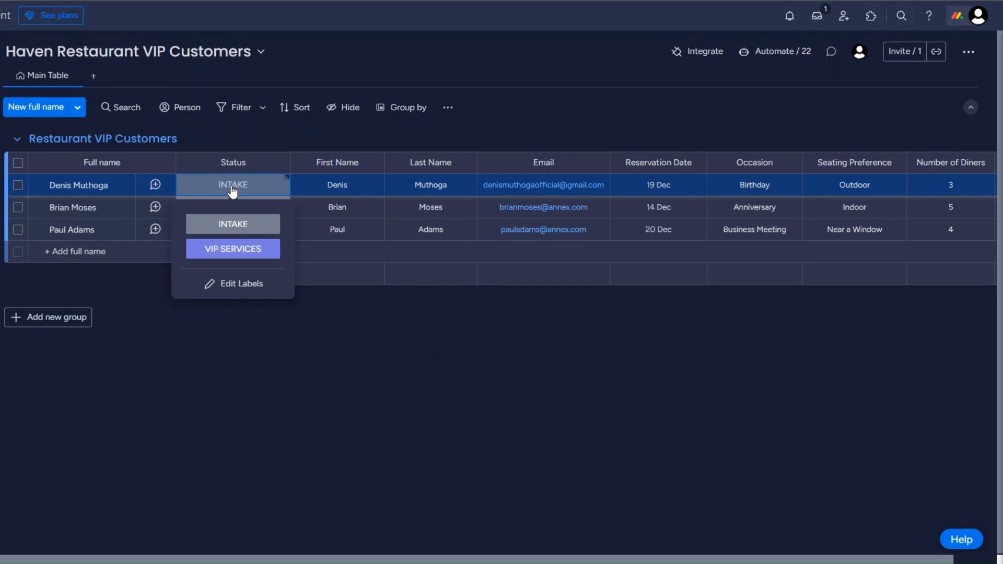
left_click(275, 358)
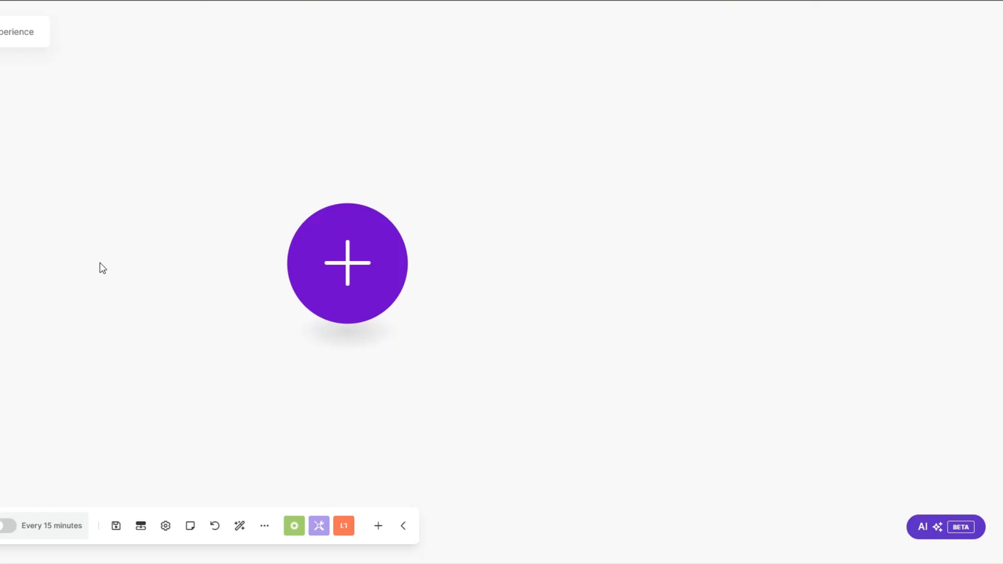
Add a Typeform Watch Responses trigger on A VIP Restaurant Reservation Form
left_click_drag(352, 282, 304, 280)
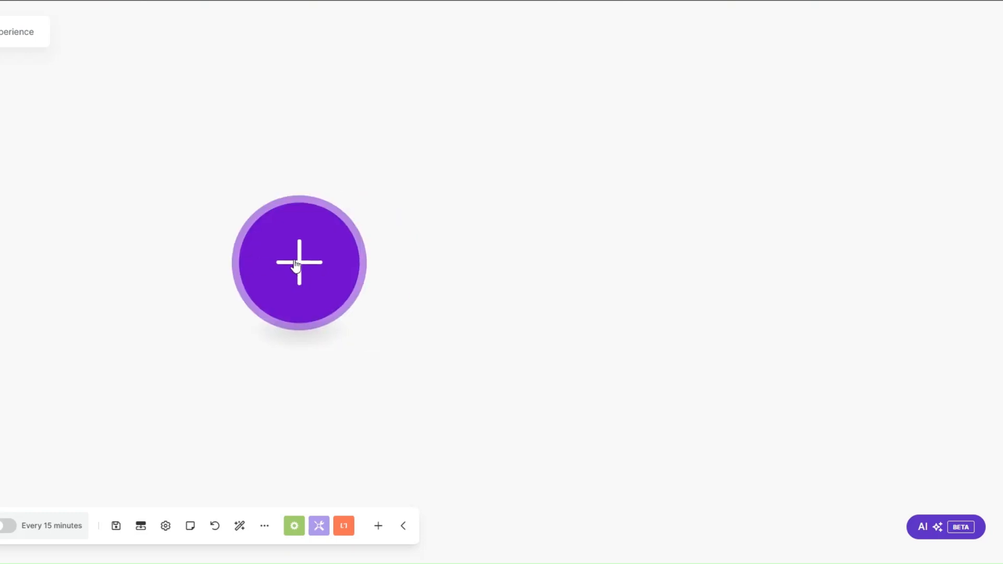
left_click(295, 265)
scroll(459, 267, "down", 2)
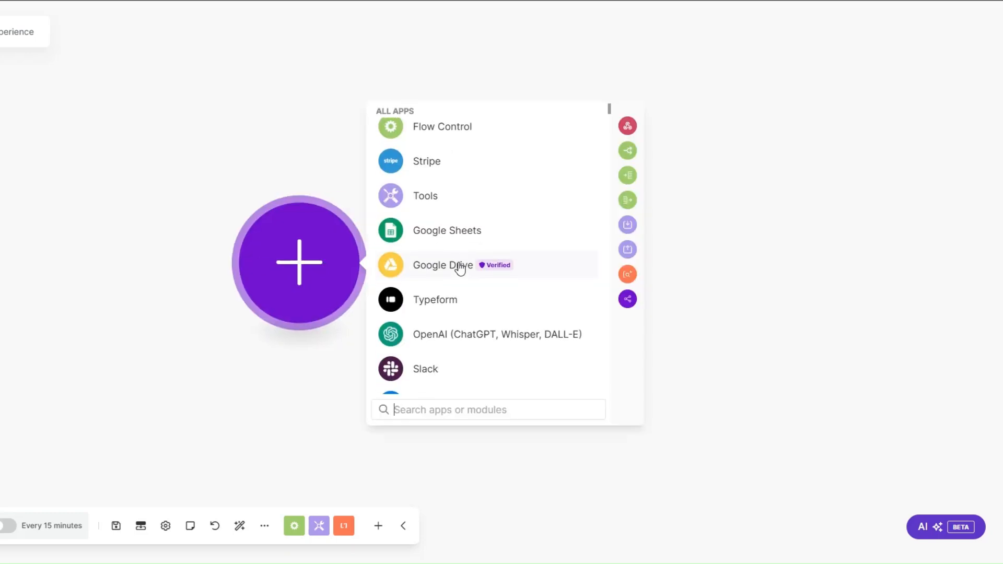
scroll(459, 268, "down", 1)
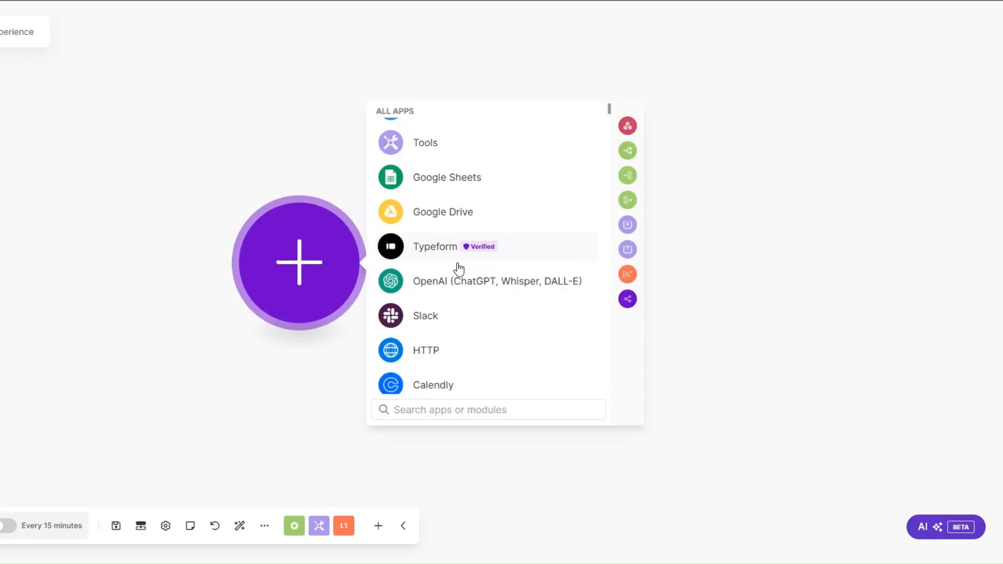
left_click(435, 247)
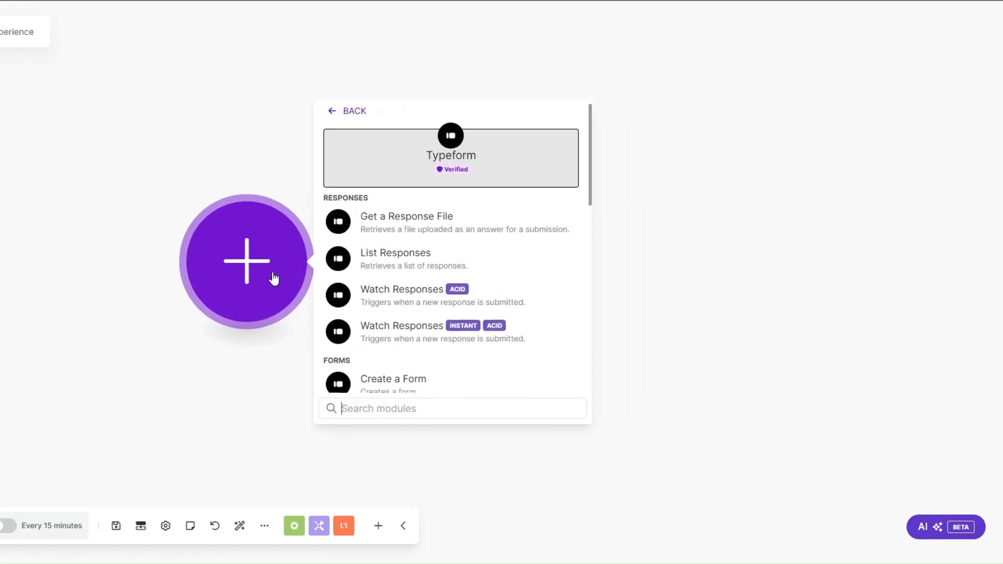
left_click(381, 292)
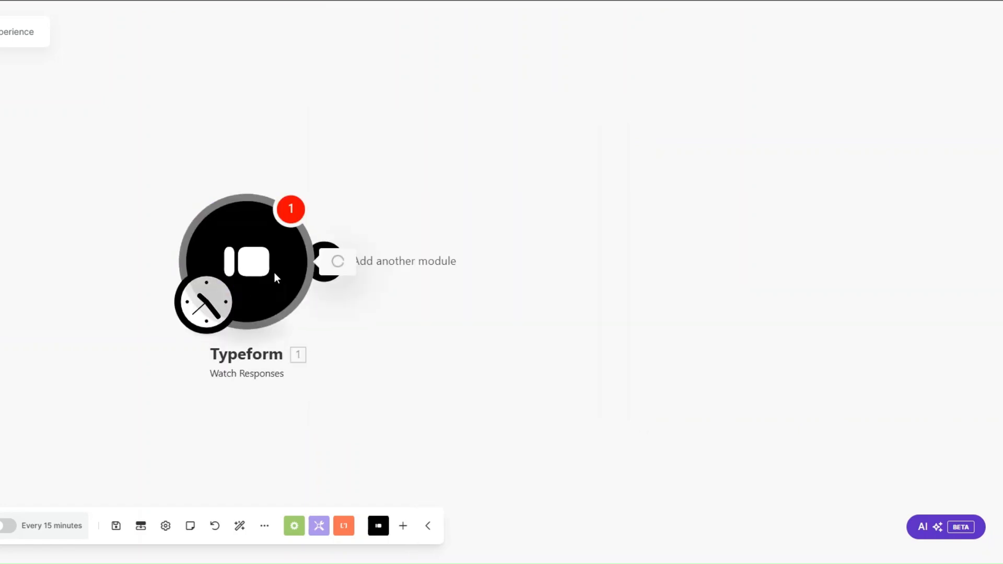
left_click(215, 253)
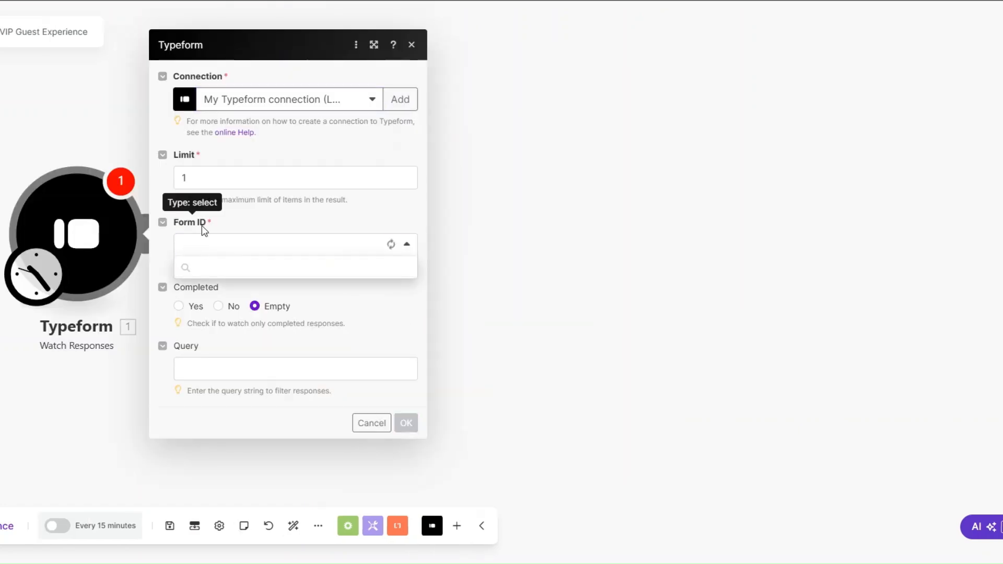
left_click(238, 314)
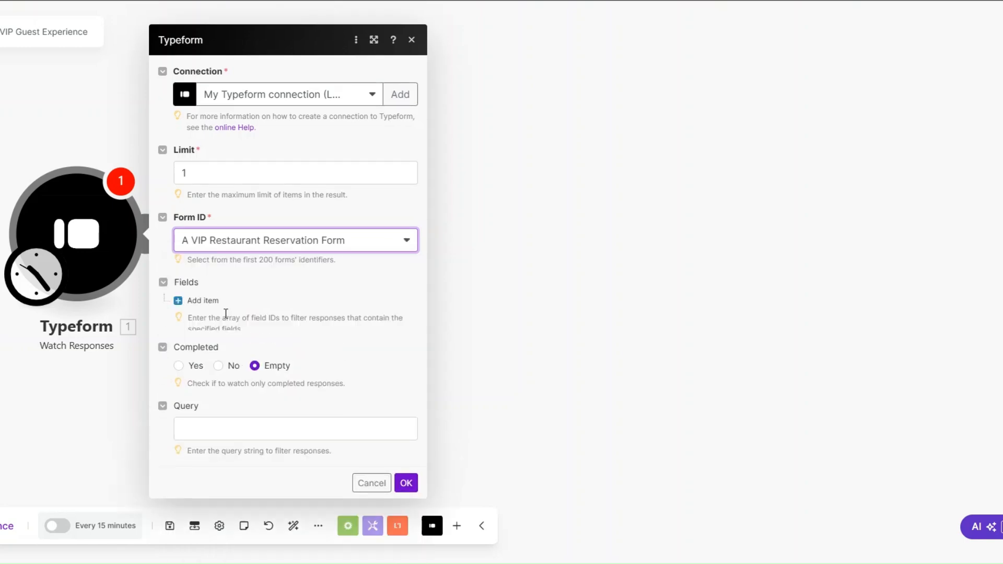
left_click(406, 470)
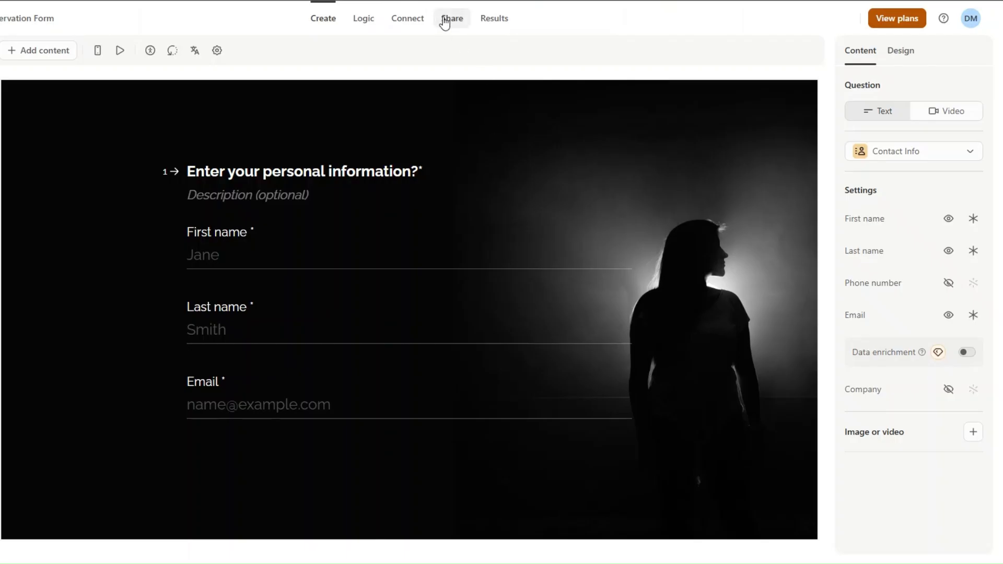
Copy the form's share link and enter the guest's first name, last name and email address
left_click(444, 21)
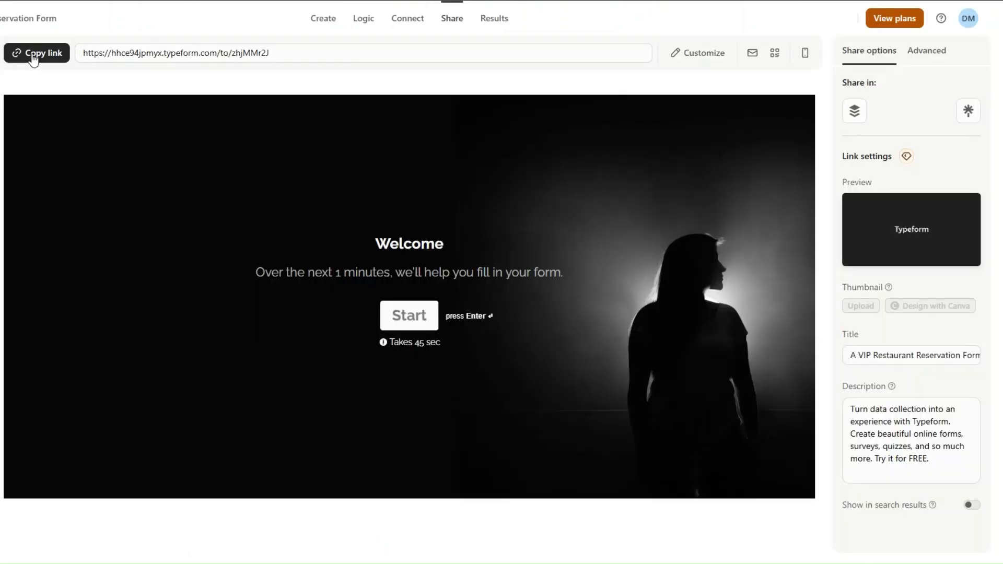
left_click(32, 55)
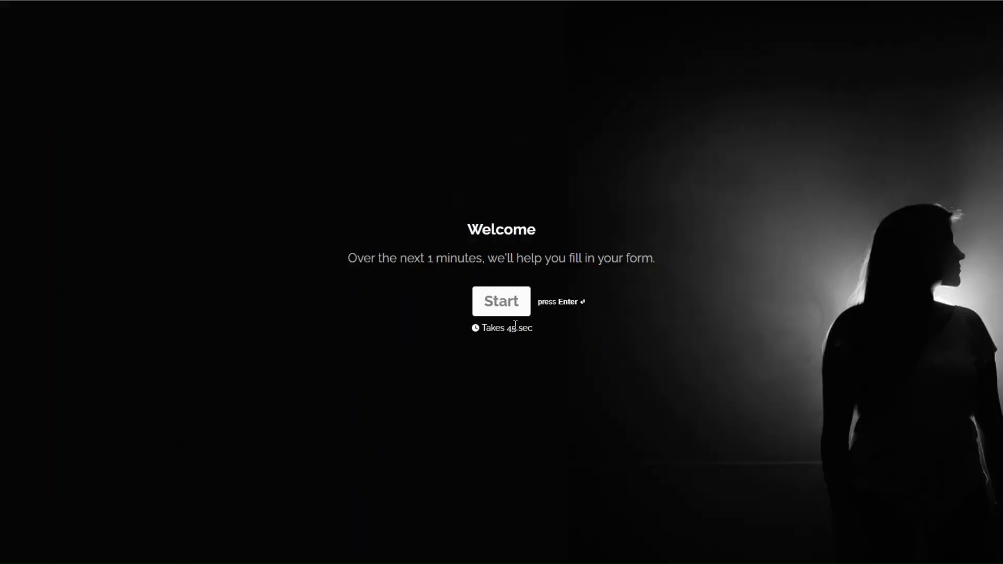
left_click(497, 303)
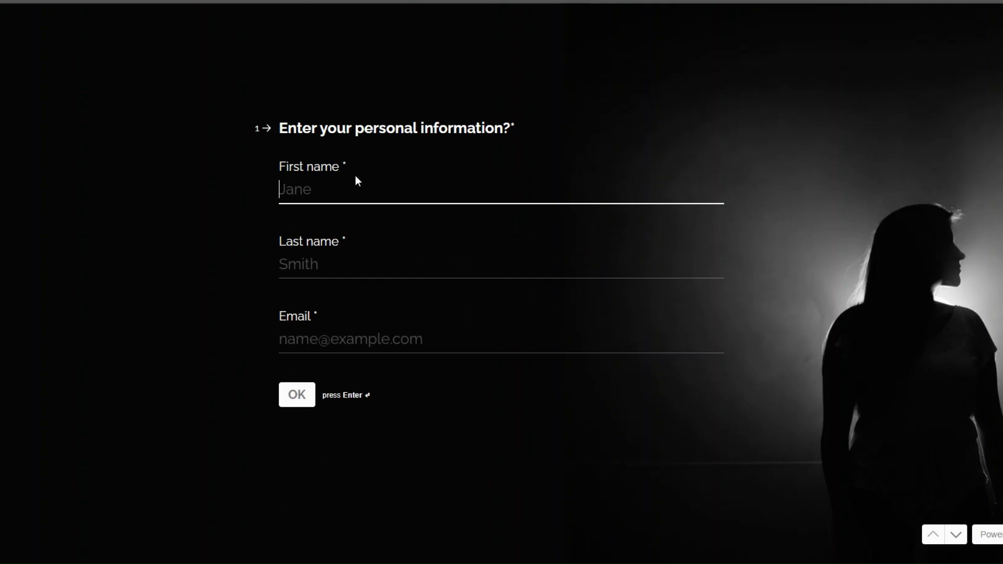
left_click(348, 259)
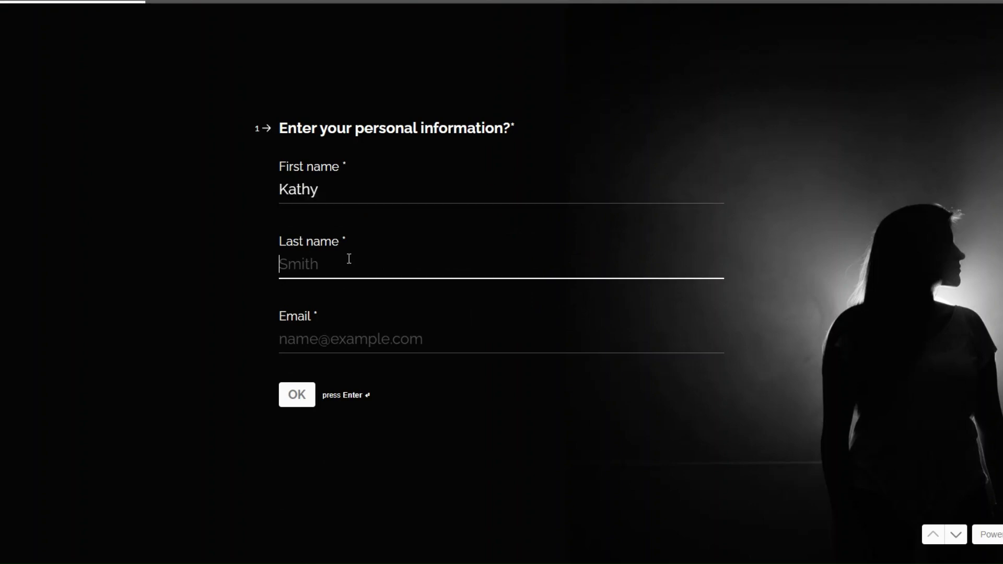
left_click(365, 340)
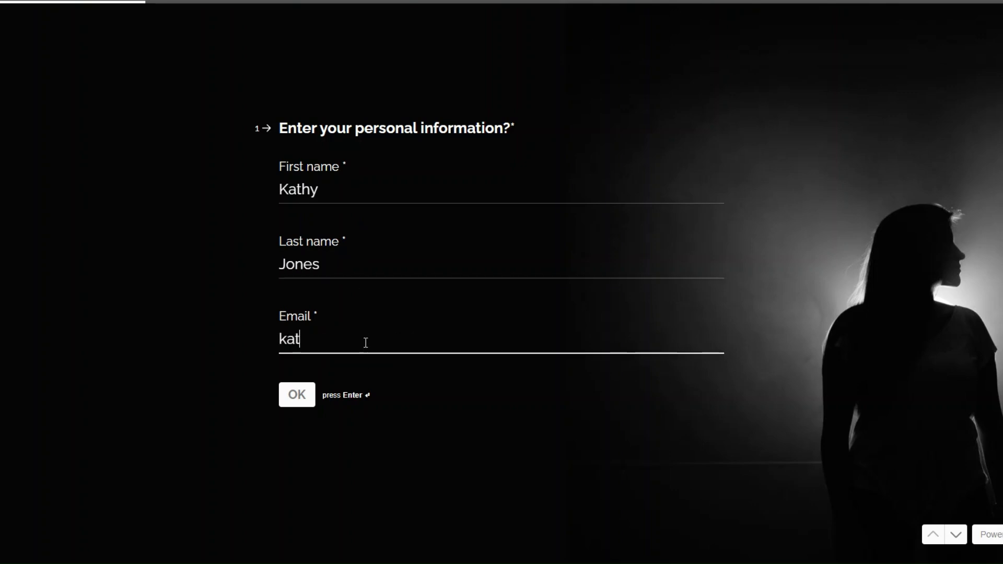
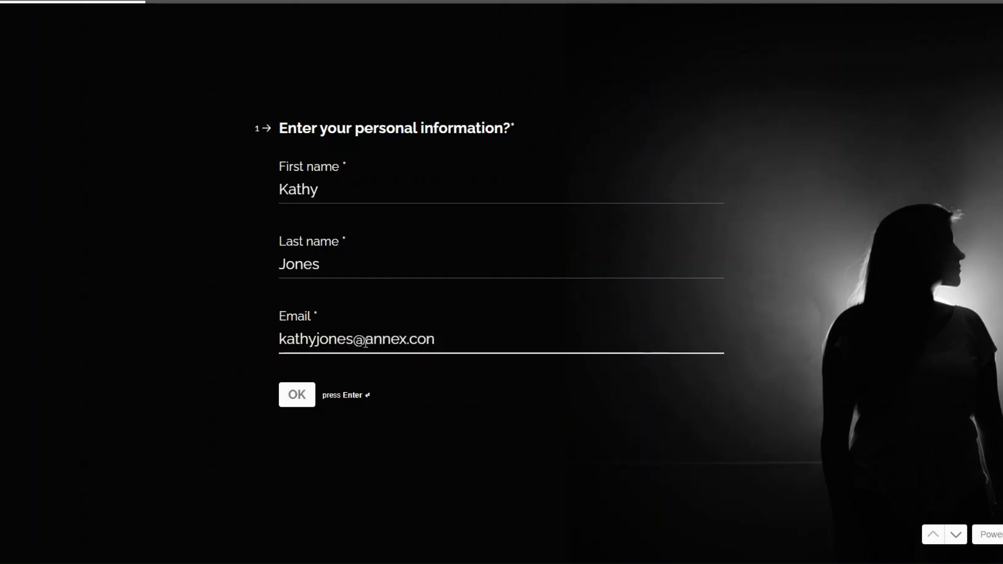
left_click(309, 397)
Enter date 12/26/2024, 9 diners, Anniversary and Near a Window, then submit the form
type("12")
left_click(363, 274)
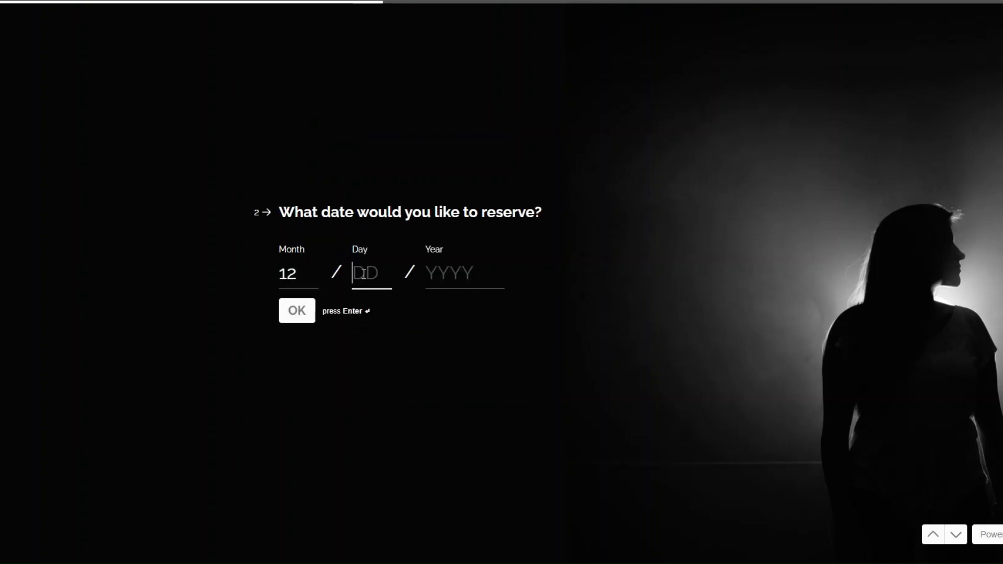
type("26")
left_click(457, 276)
type("2024")
key("Return")
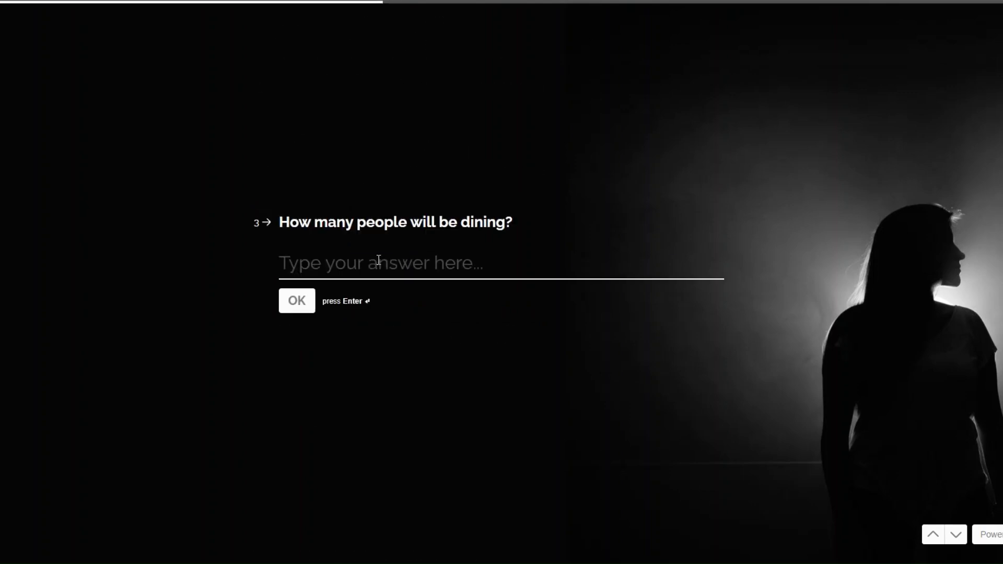
type("9")
left_click(296, 301)
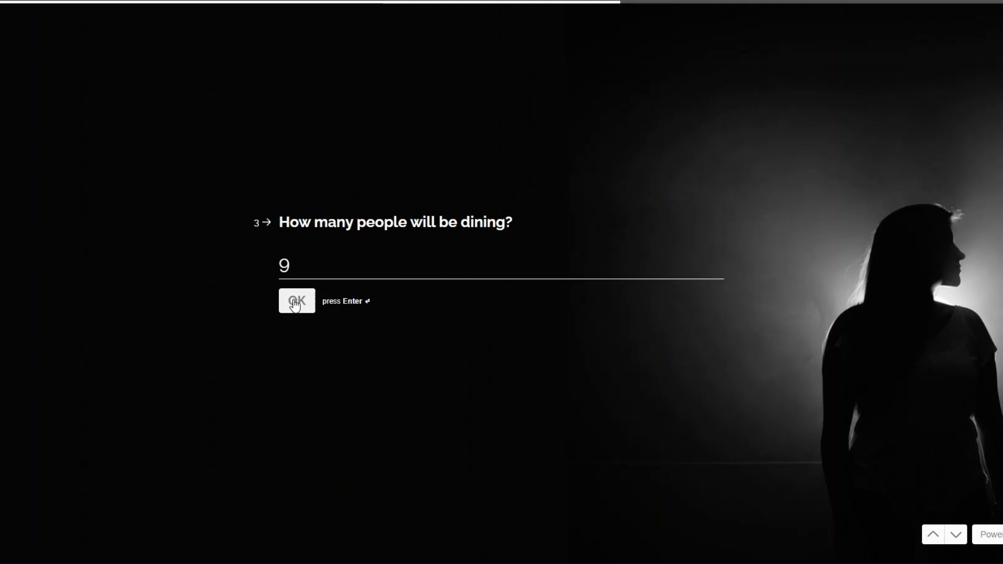
left_click(326, 267)
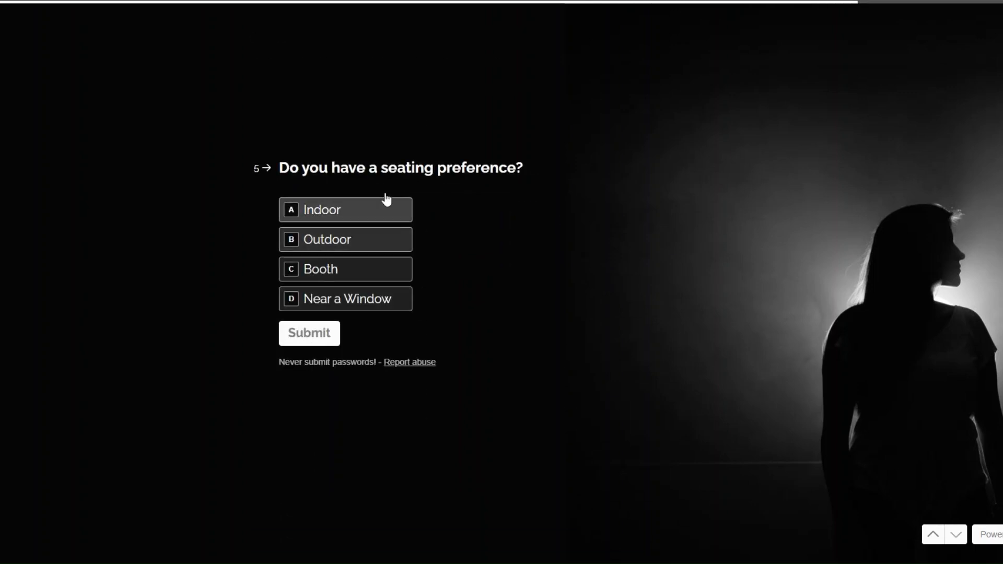
left_click(331, 308)
left_click(302, 331)
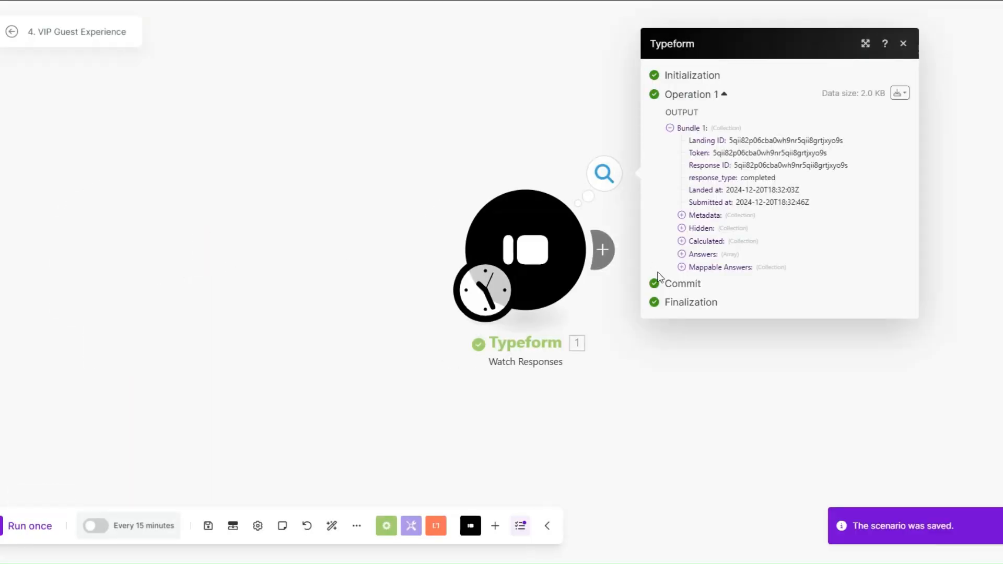
Run the scenario once and check the Typeform bundle's name, December 25 date and Anniversary occasion
left_click(682, 269)
double_click(836, 258)
left_click_drag(181, 256, 109, 256)
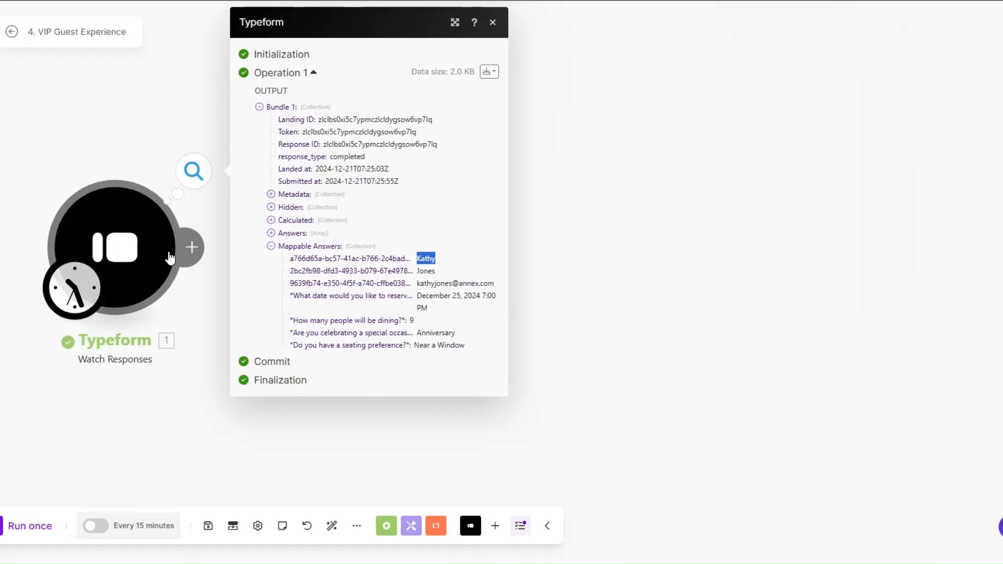
left_click_drag(416, 270, 507, 286)
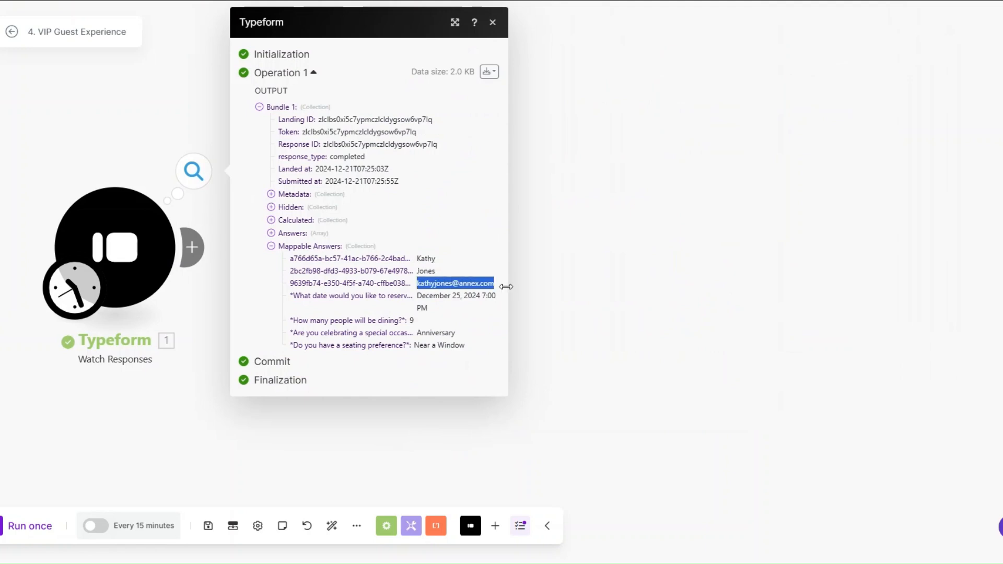
left_click_drag(417, 296, 441, 314)
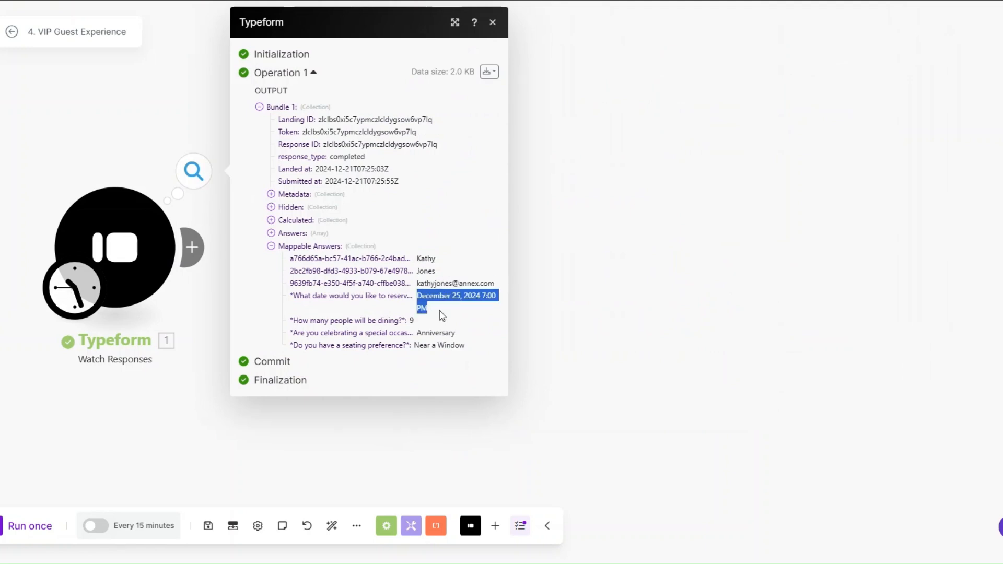
left_click(409, 320)
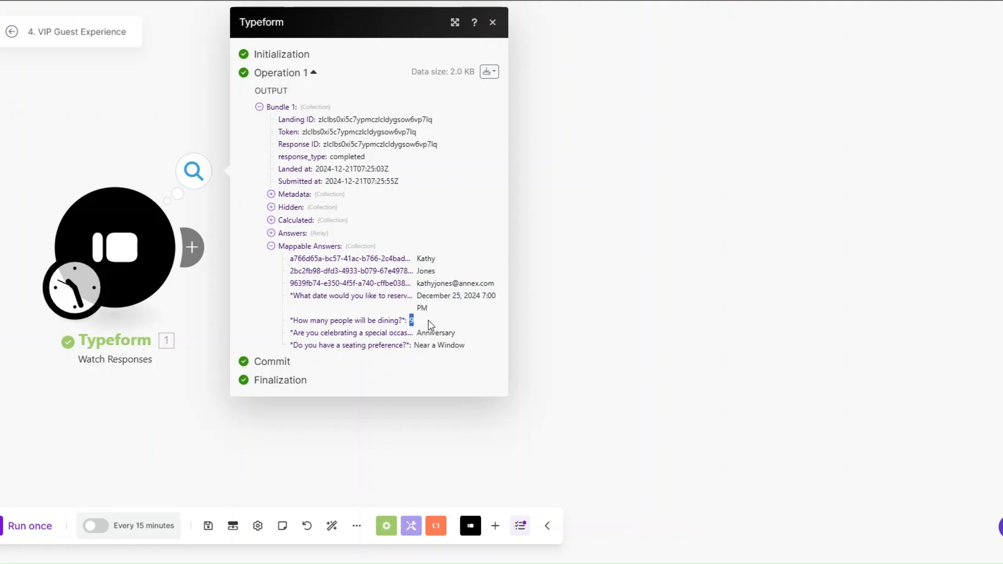
left_click_drag(417, 335, 468, 350)
Add a Tools Sleep module after the Typeform trigger and confirm its delay setting
left_click(374, 430)
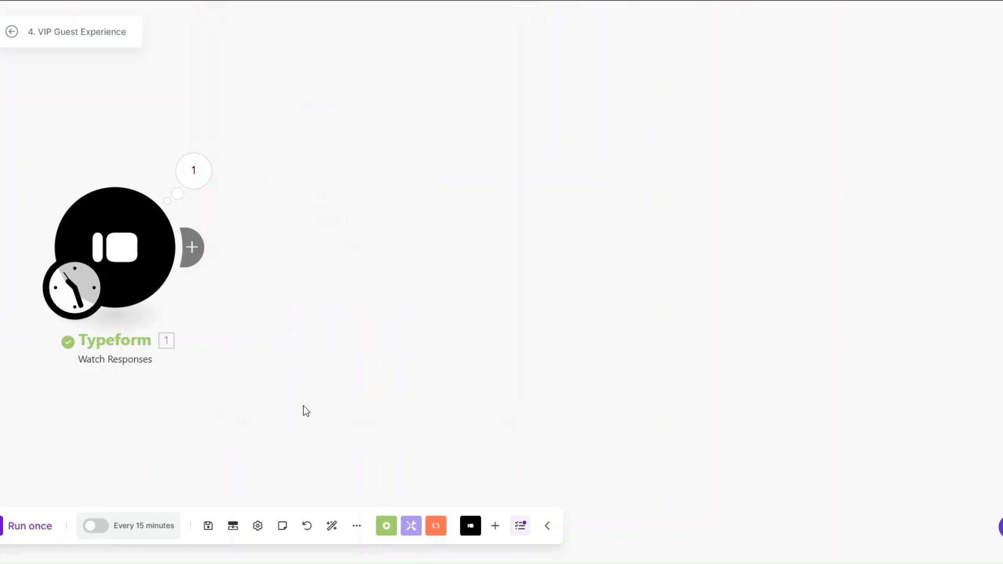
scroll(145, 263, "down", 2)
left_click_drag(138, 261, 126, 244)
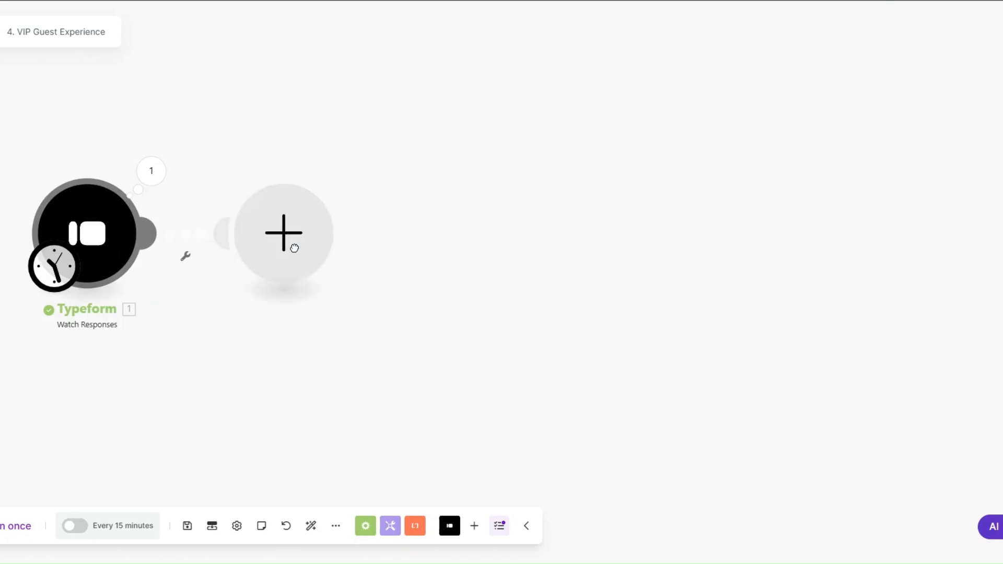
left_click(297, 254)
scroll(394, 298, "down", 2)
left_click(394, 309)
scroll(411, 205, "down", 3)
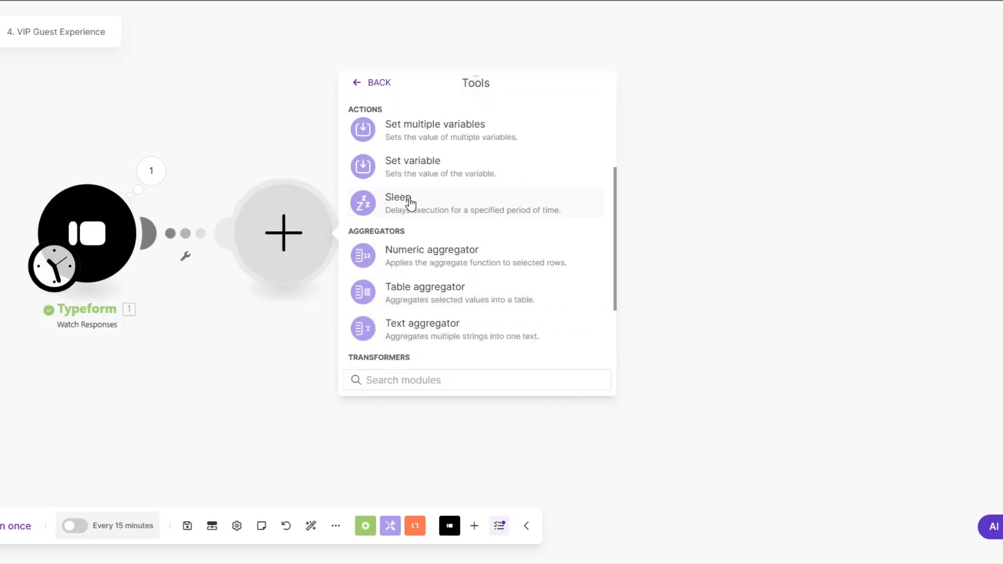
left_click(409, 204)
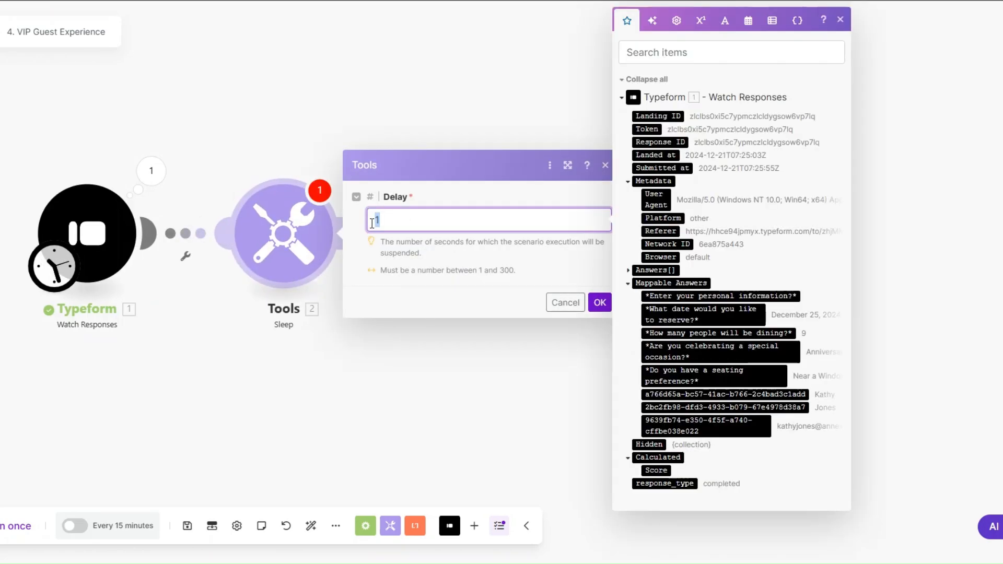
left_click(599, 302)
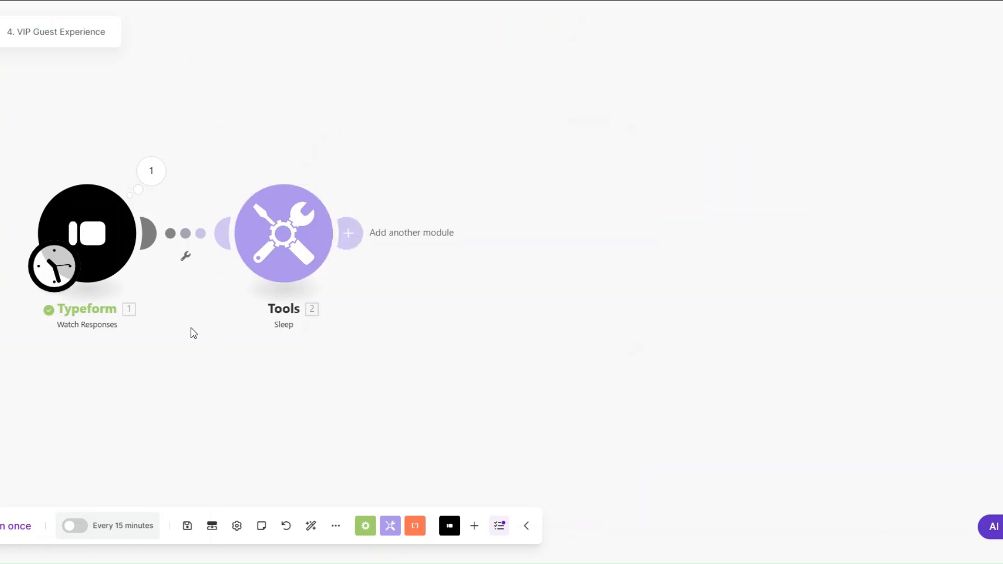
left_click_drag(196, 333, 143, 346)
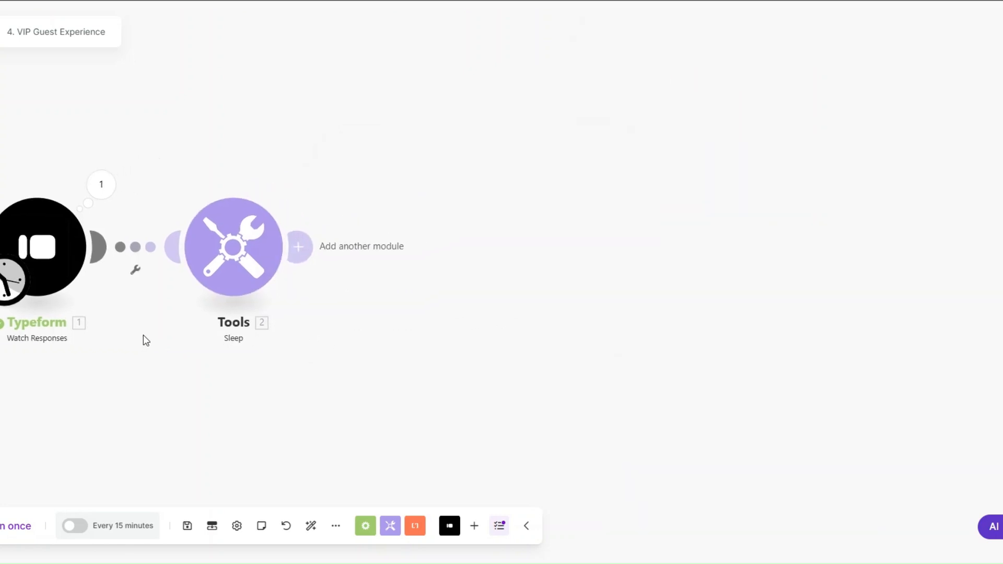
Add a Monday Create an Item module with the first- and last-name answers as Item Name
left_click(299, 246)
left_click(425, 256)
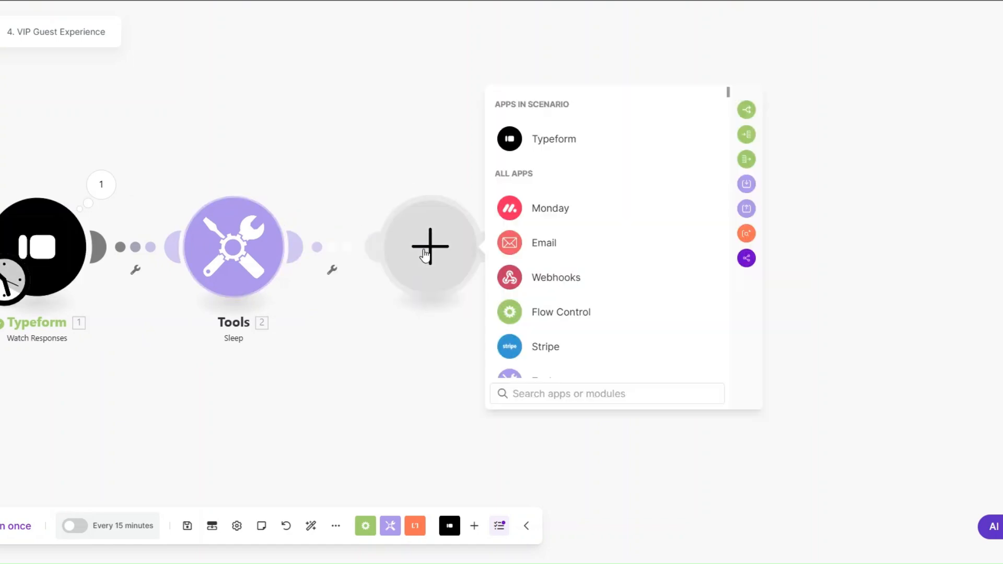
left_click(552, 212)
type("create")
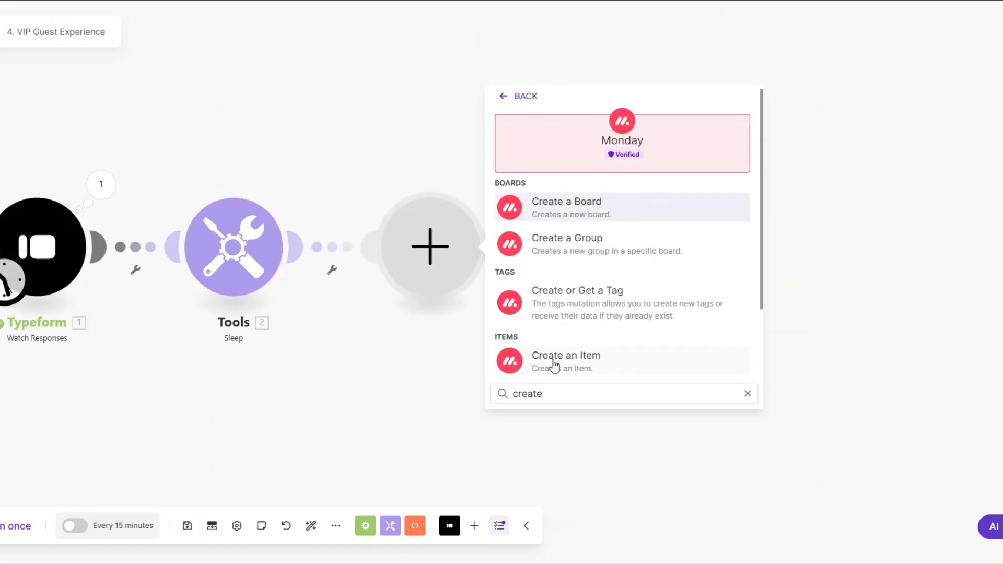
left_click(554, 367)
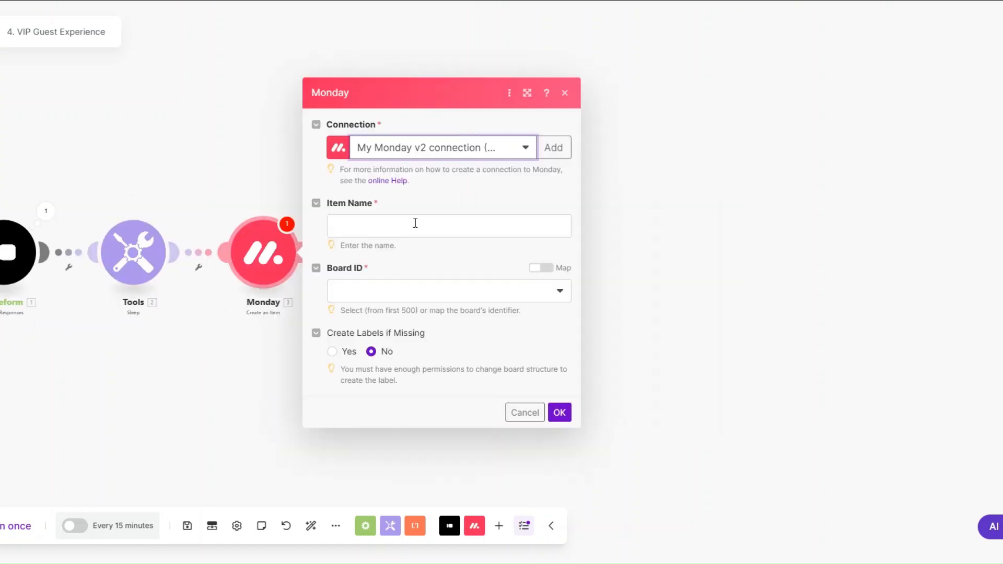
left_click(415, 223)
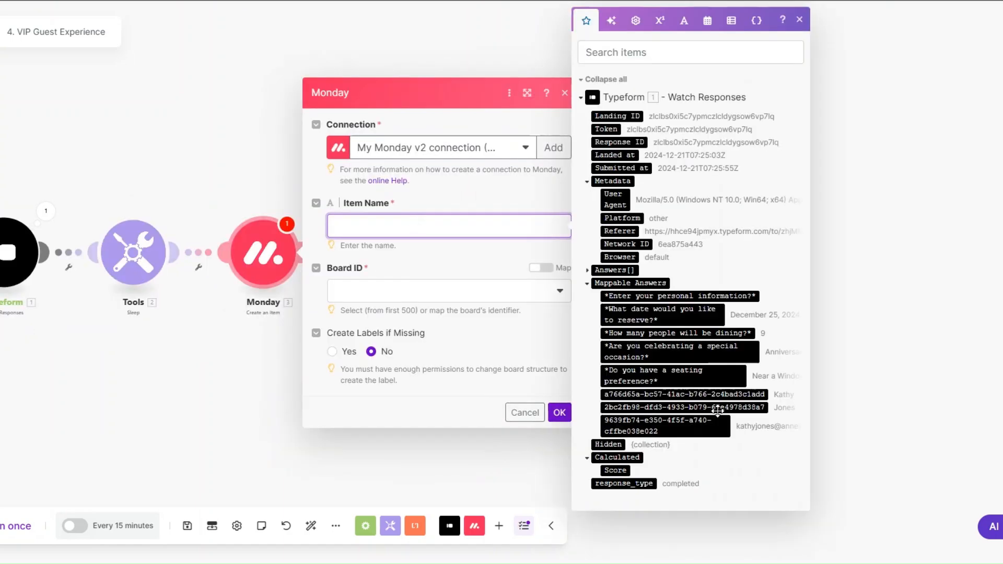
left_click(716, 395)
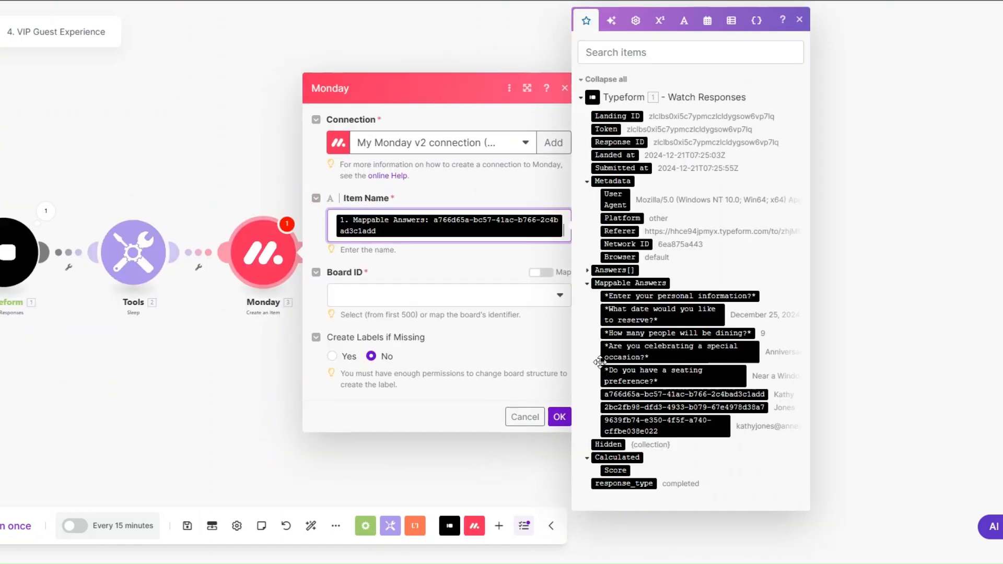
left_click(657, 407)
Target the Haven Restaurant VIP Customers board and Restaurant VIP Customers group, adding a column-value entry
left_click(438, 320)
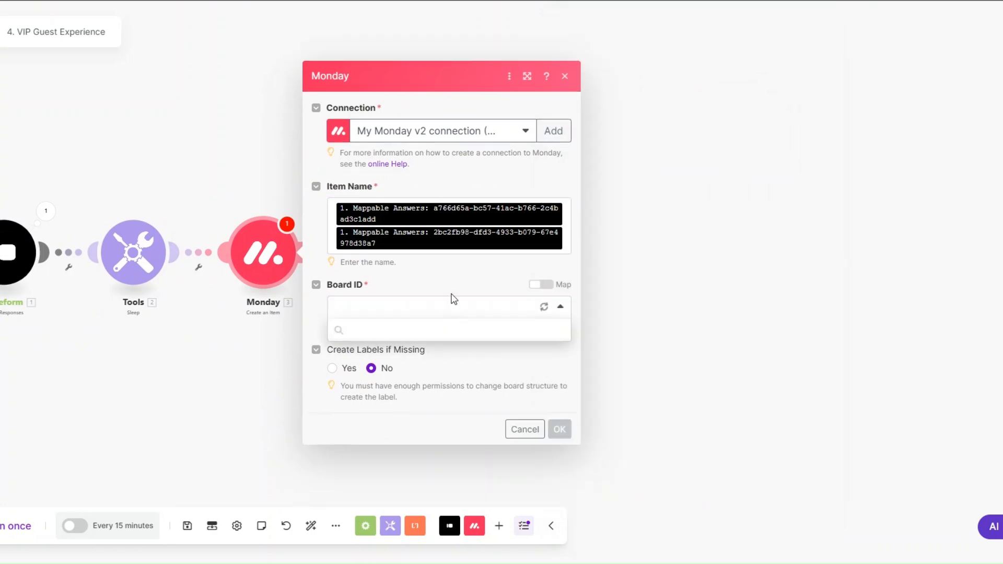
scroll(454, 387, "down", 3)
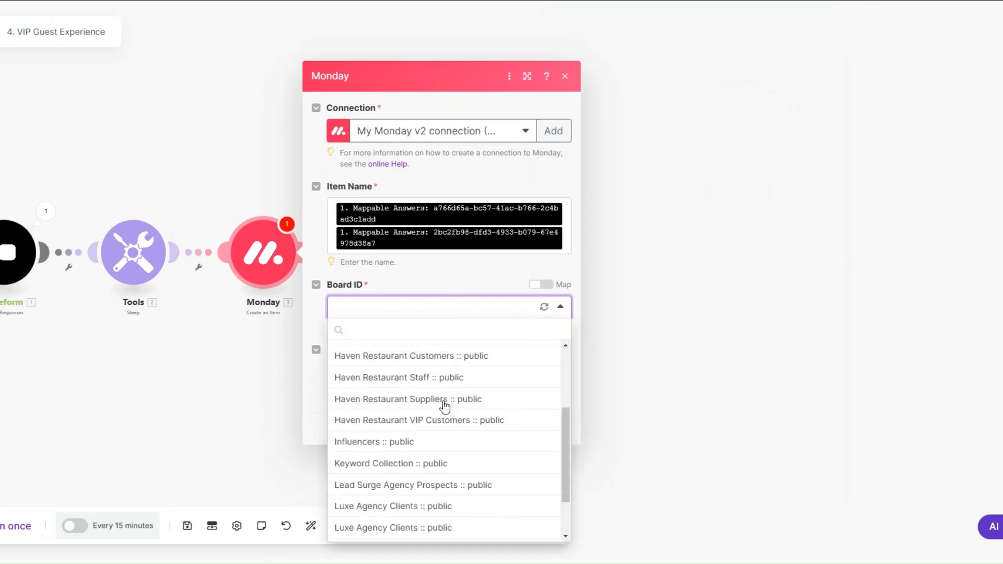
left_click(429, 418)
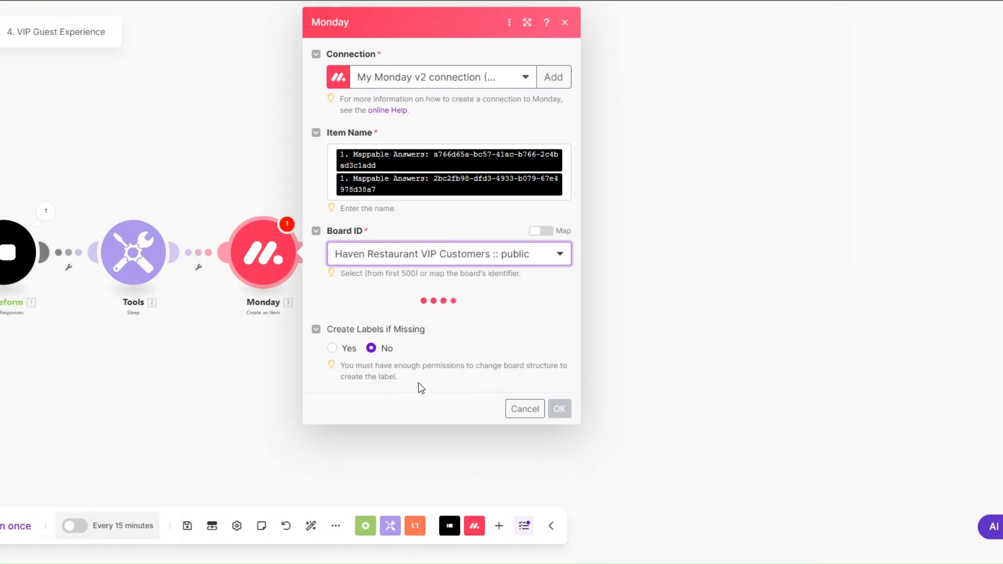
left_click(392, 321)
left_click(387, 365)
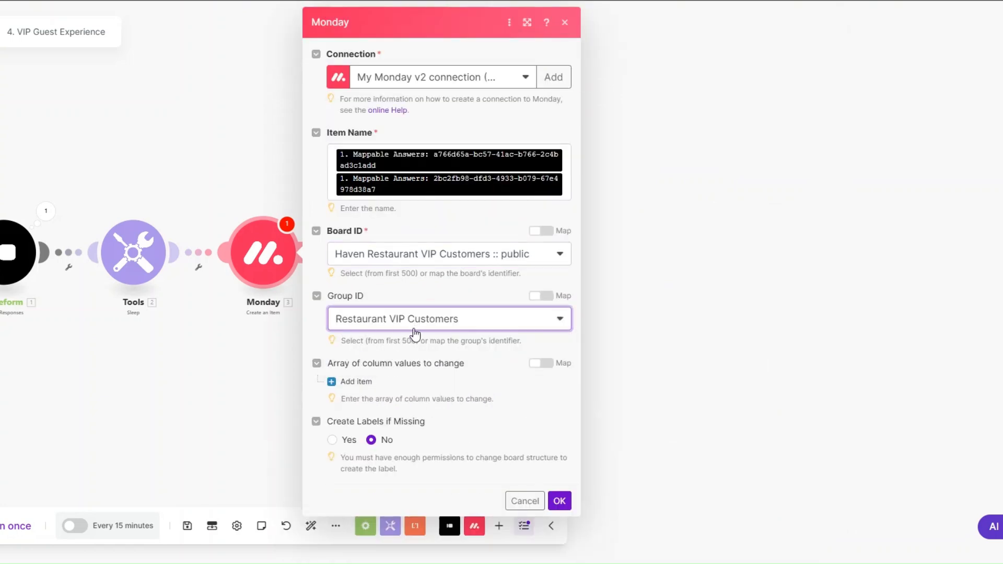
left_click(360, 382)
scroll(400, 363, "down", 1)
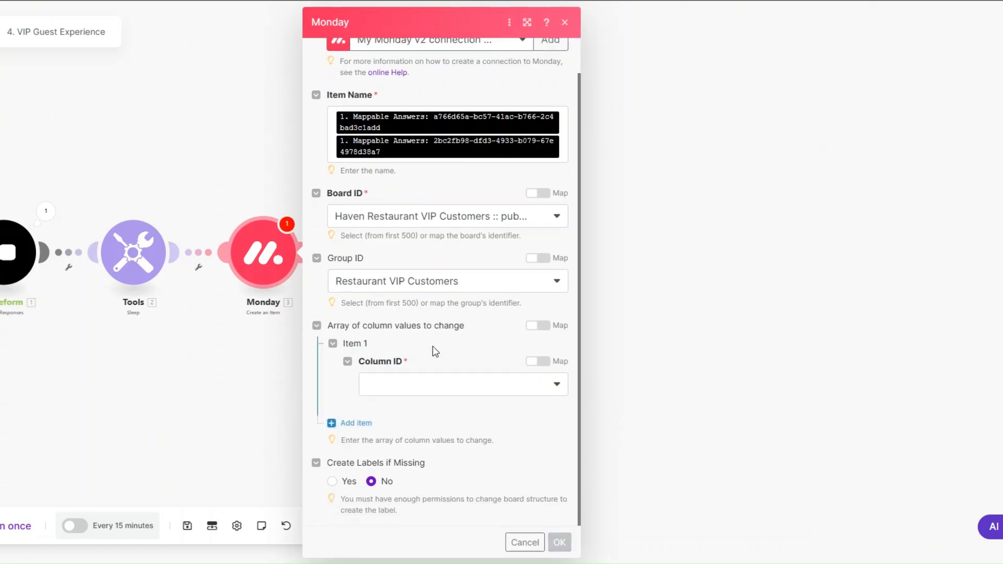
Set the first column entry to Email, mapping the guest's email answer into Email and Text
scroll(433, 350, "down", 1)
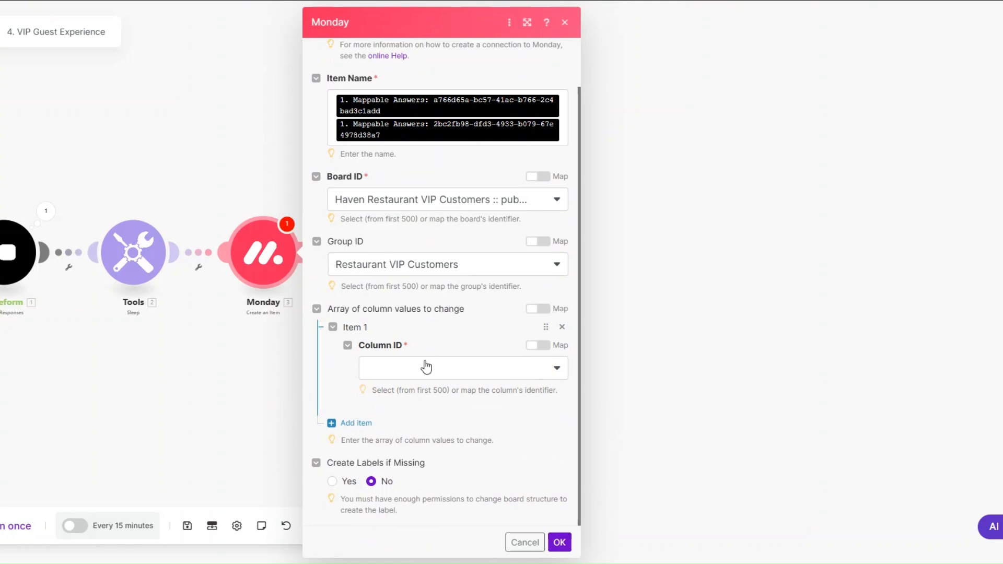
left_click(407, 371)
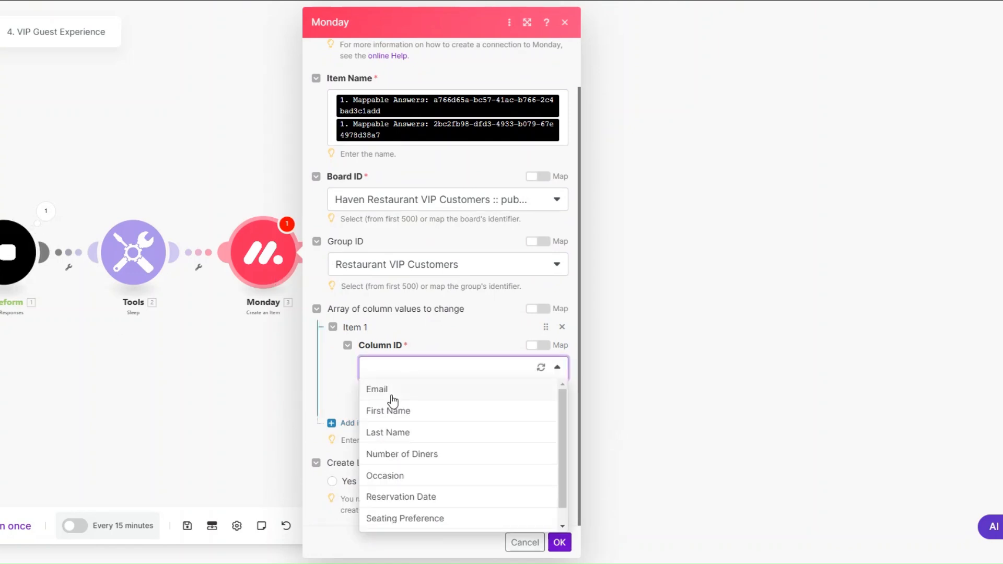
left_click(391, 393)
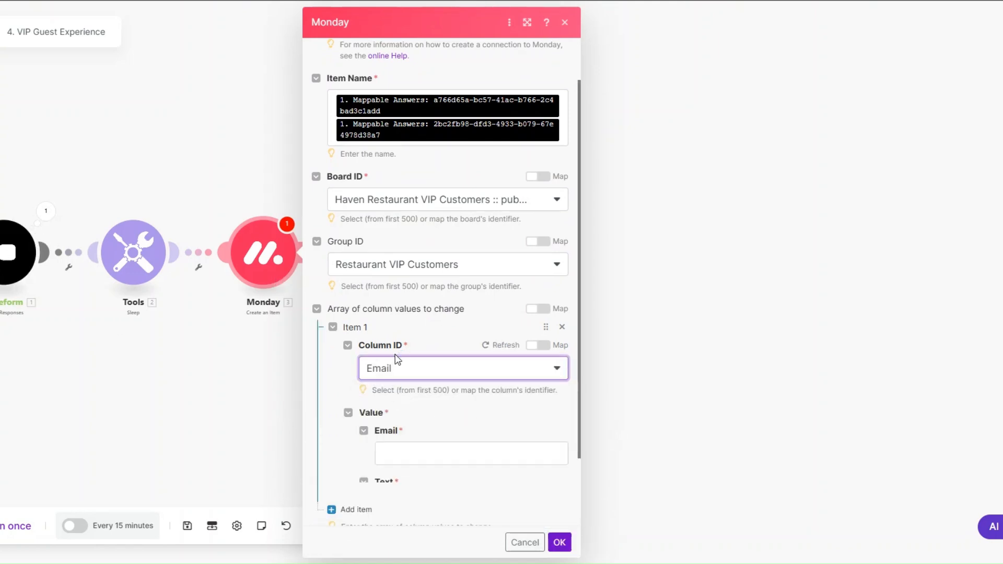
scroll(405, 327, "down", 2)
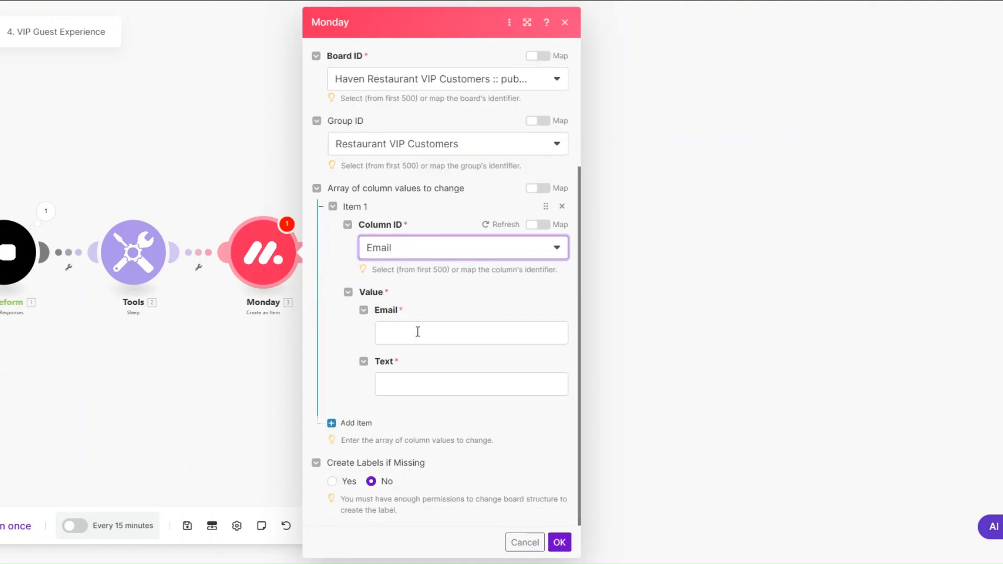
left_click(418, 333)
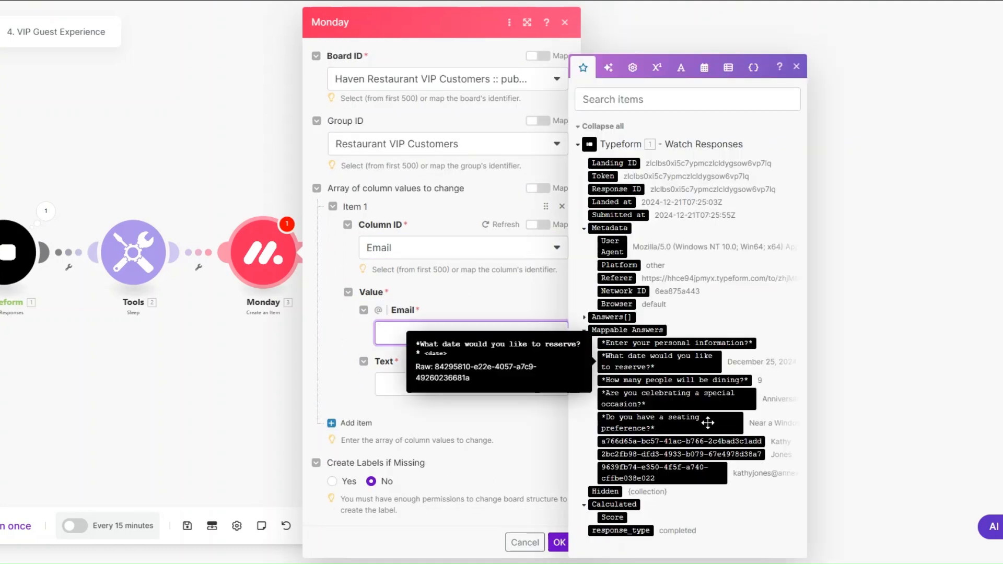
left_click(710, 470)
left_click(406, 395)
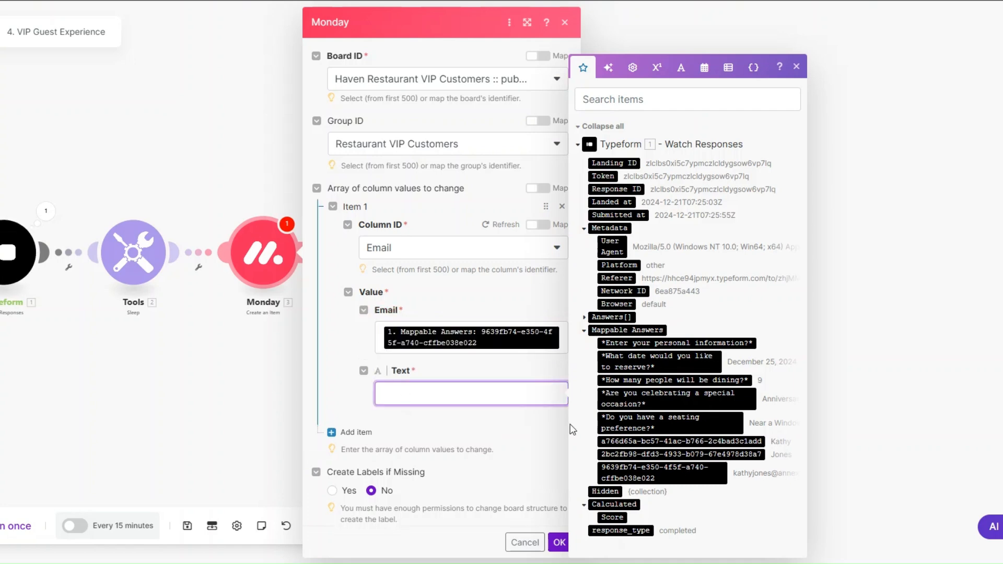
left_click(662, 473)
scroll(431, 347, "down", 1)
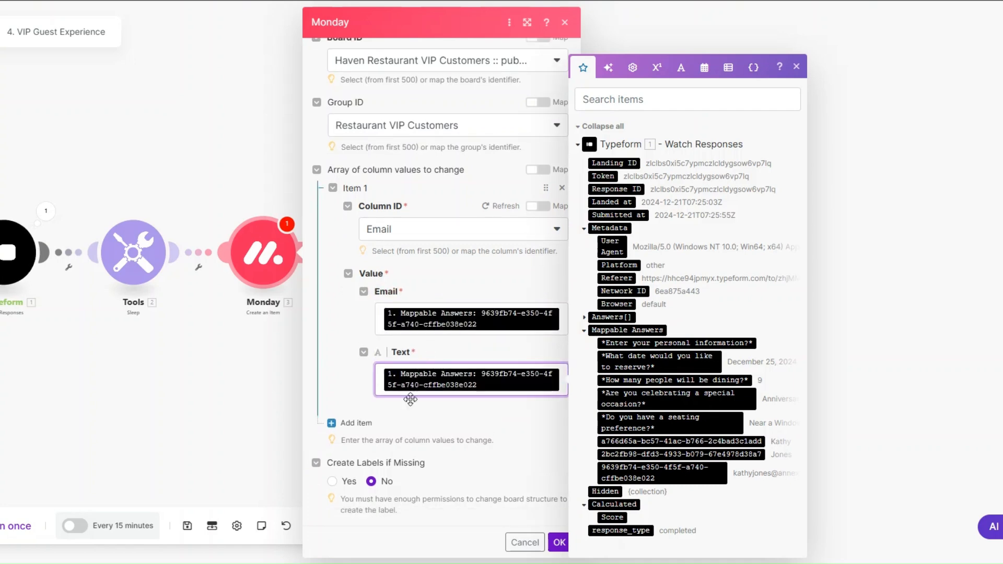
Add First Name and Last Name column entries mapped to the matching name answers
left_click(356, 422)
scroll(413, 366, "down", 4)
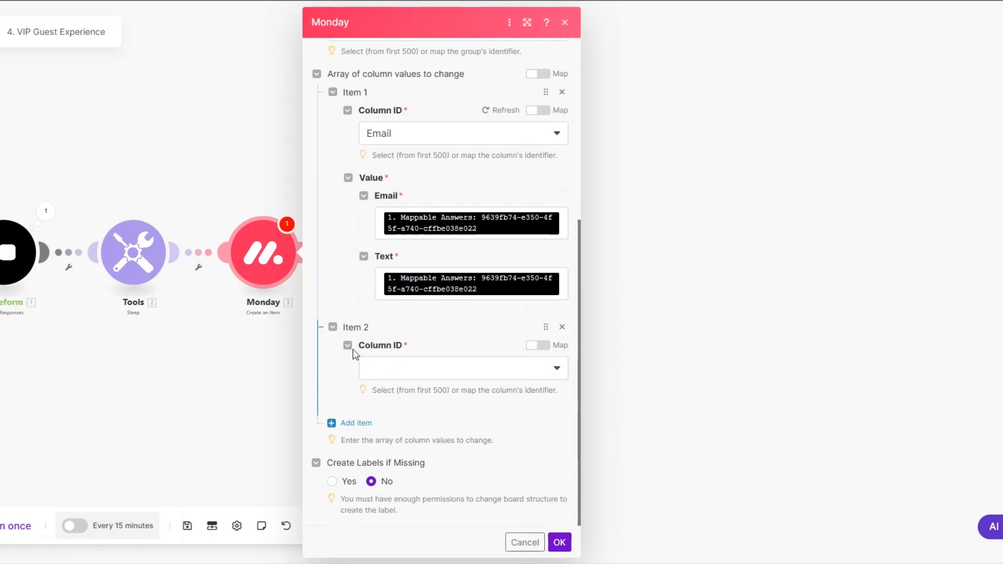
left_click(412, 371)
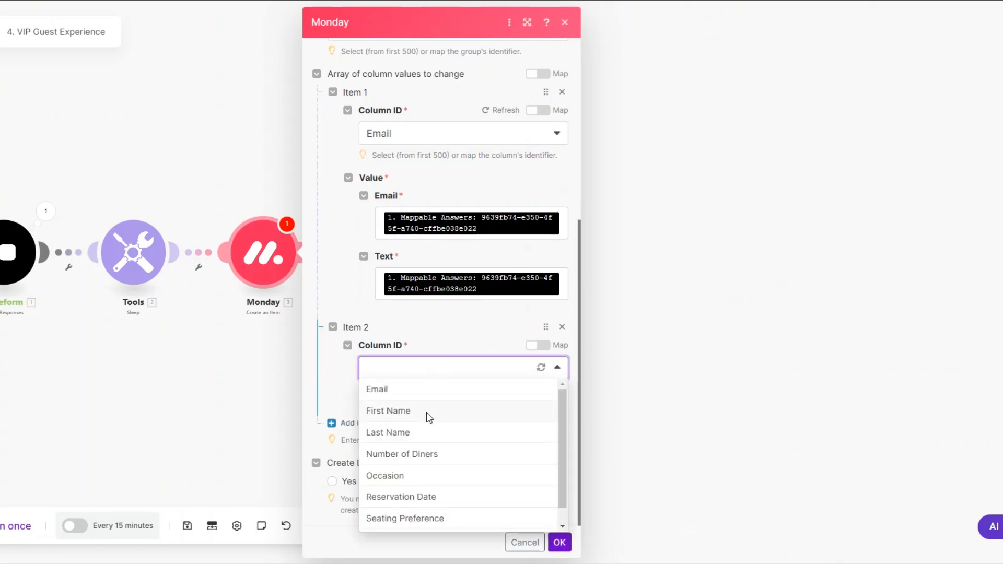
left_click(426, 412)
scroll(454, 407, "down", 1)
left_click(455, 402)
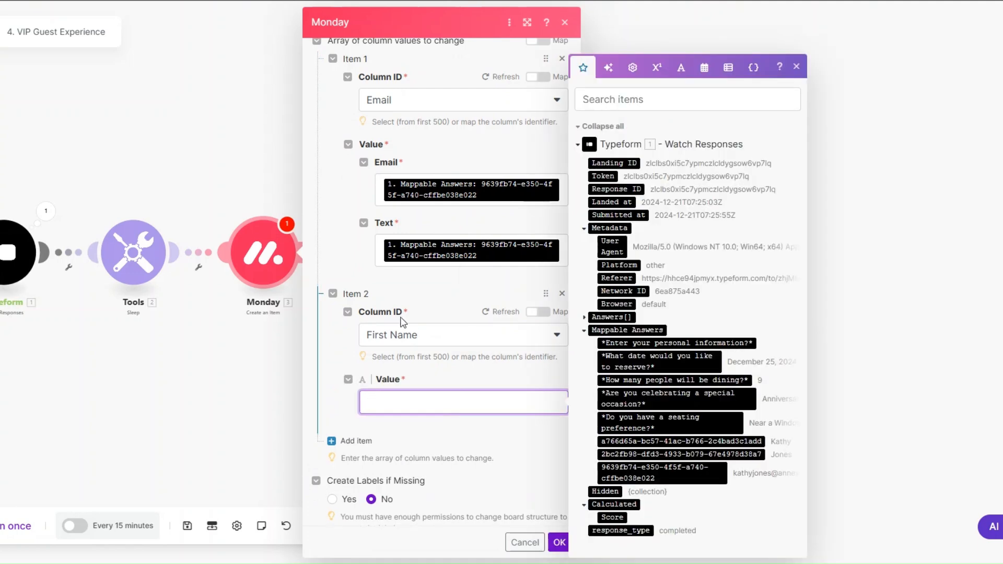
left_click(681, 441)
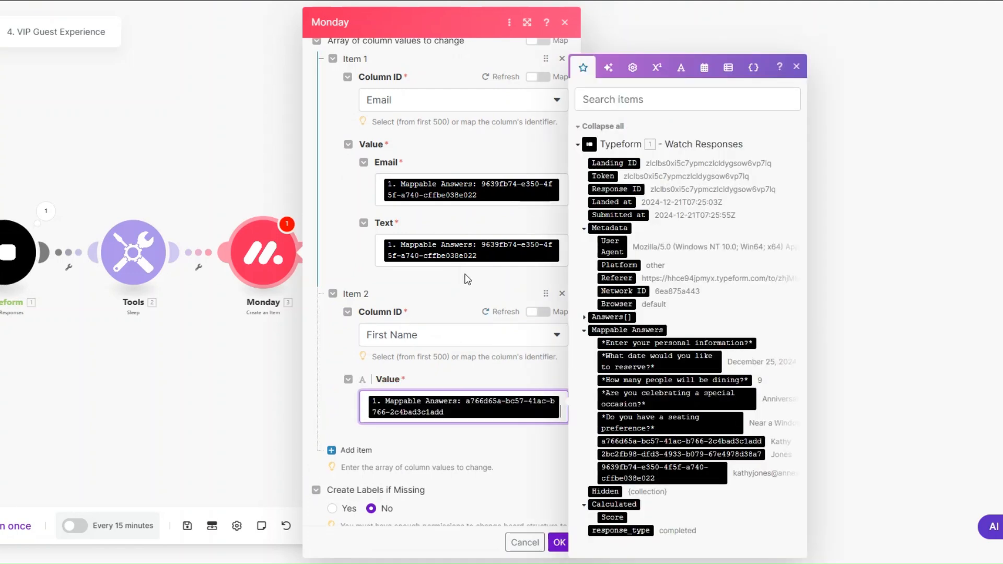
scroll(449, 313, "down", 1)
left_click(330, 422)
scroll(460, 355, "down", 3)
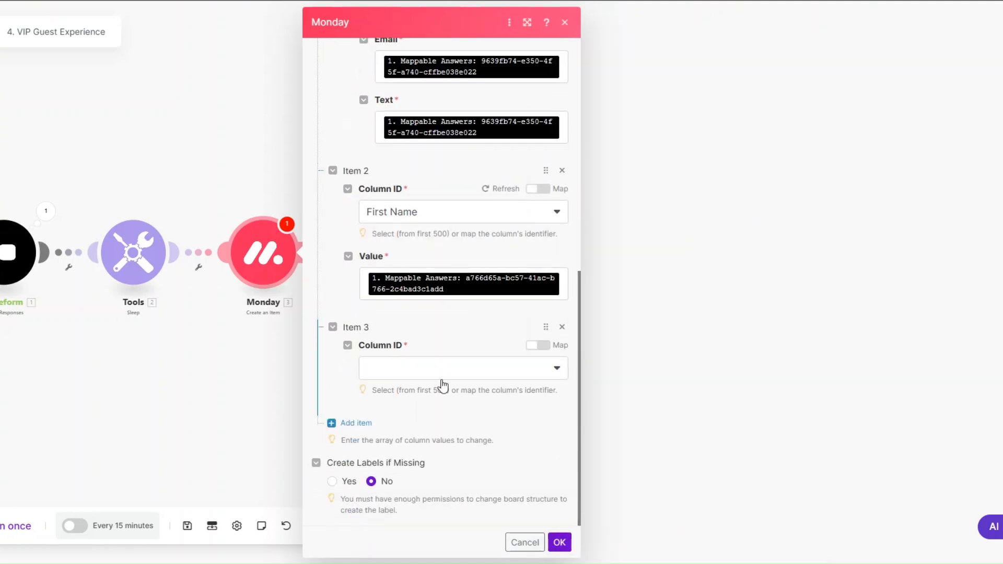
left_click(437, 374)
left_click(463, 438)
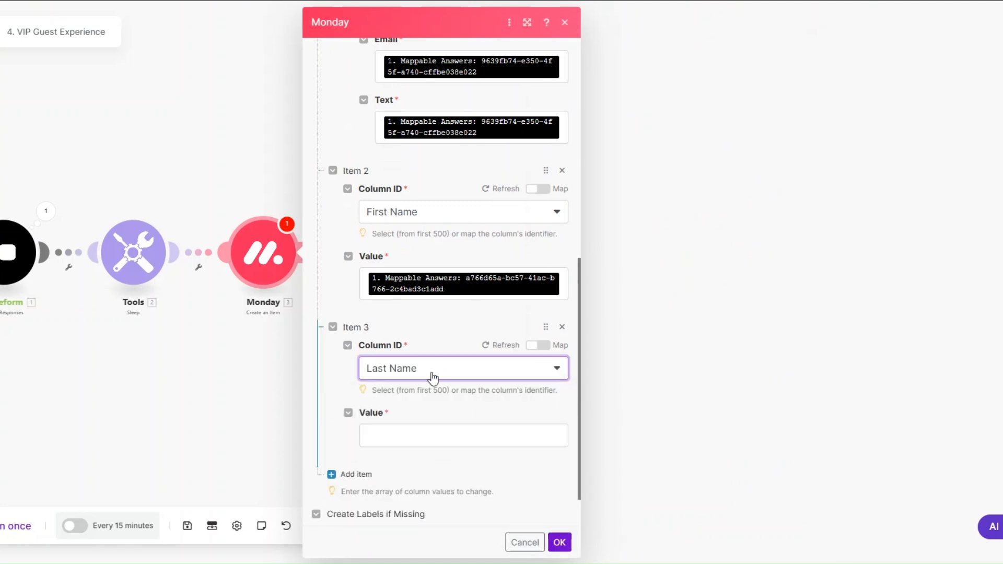
left_click(417, 439)
left_click(670, 455)
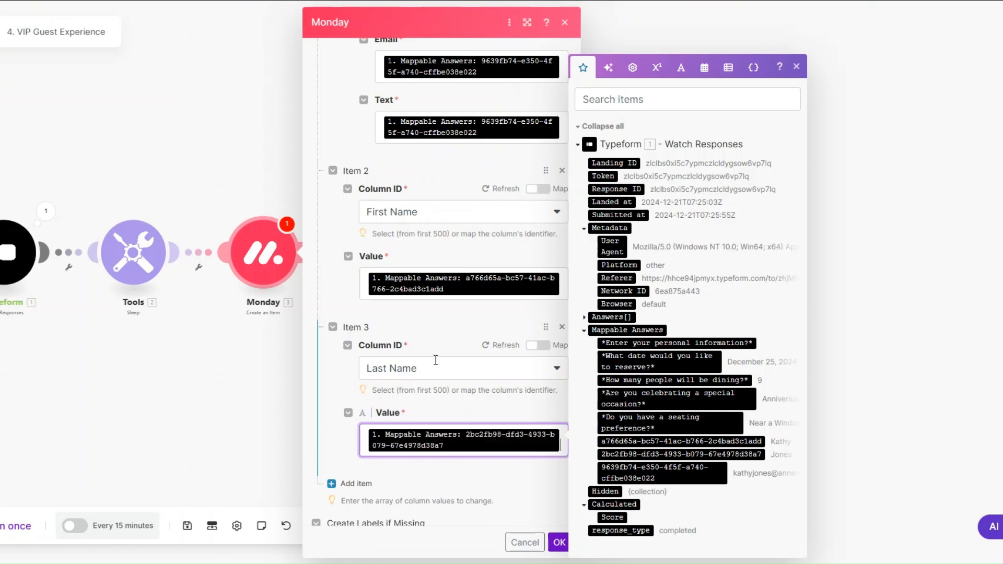
scroll(470, 365, "down", 1)
Add Number of Diners and Occasion column entries mapped to the diner-count and special-occasion answers
left_click(348, 421)
scroll(433, 387, "down", 2)
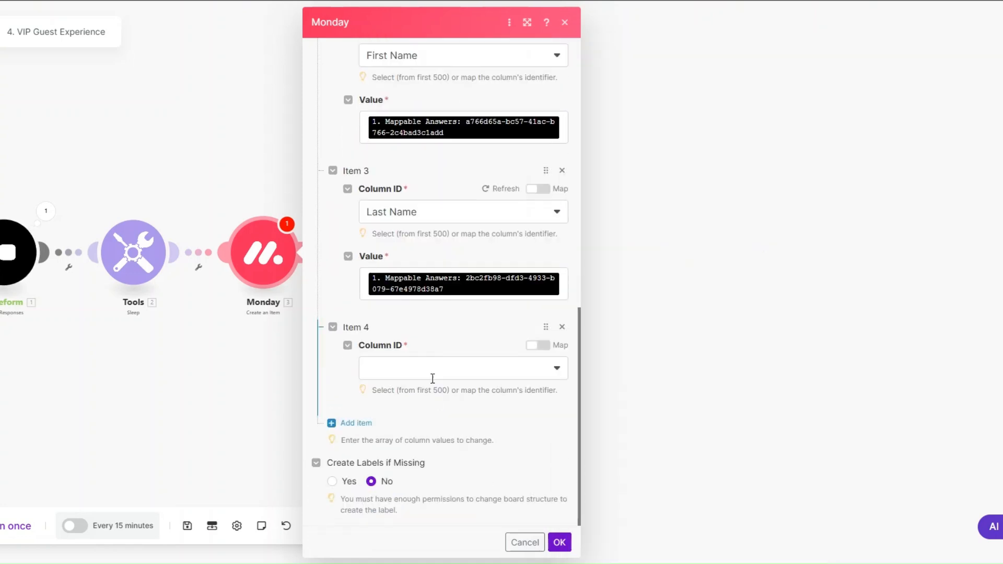
left_click(433, 371)
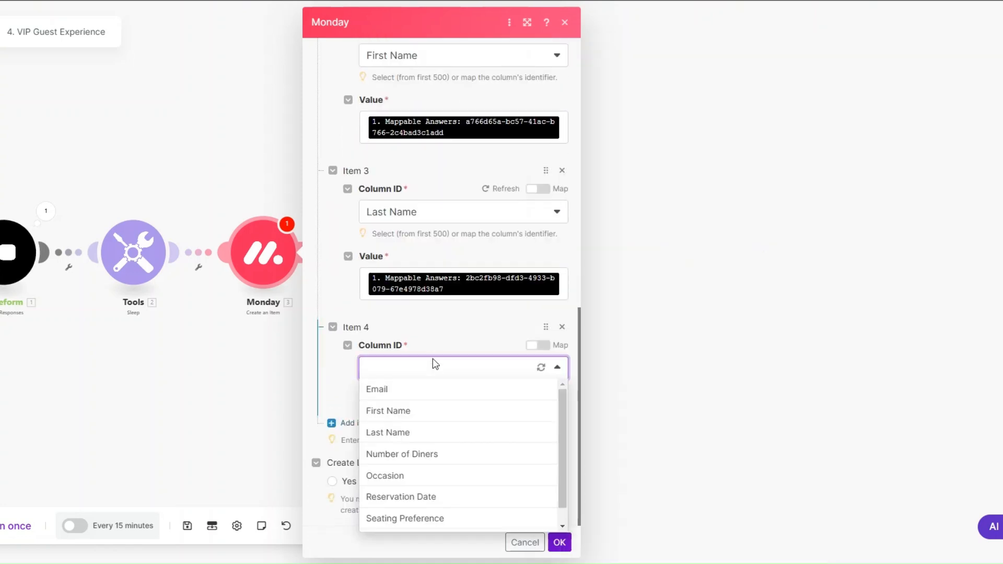
left_click(420, 452)
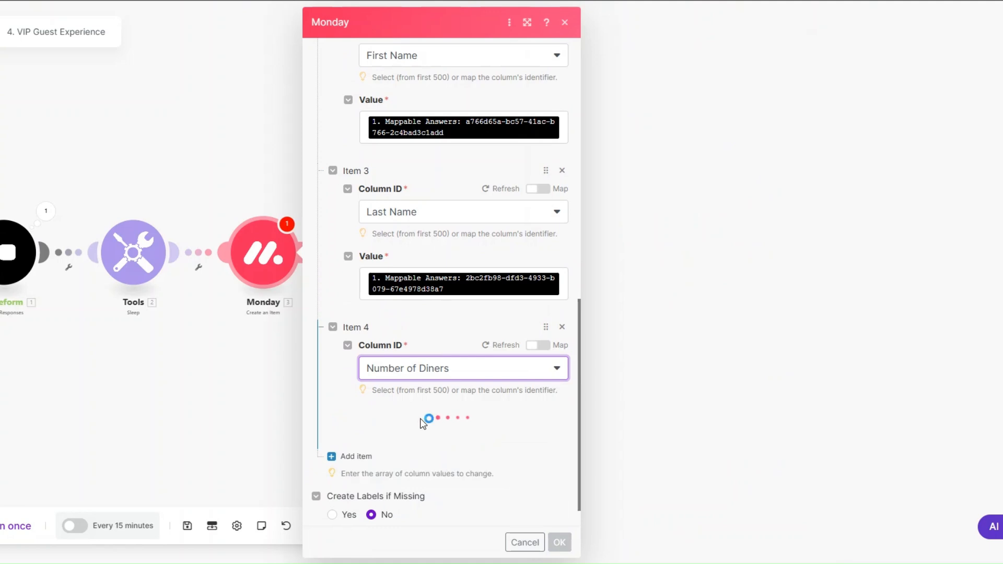
scroll(433, 379, "down", 1)
left_click(429, 379)
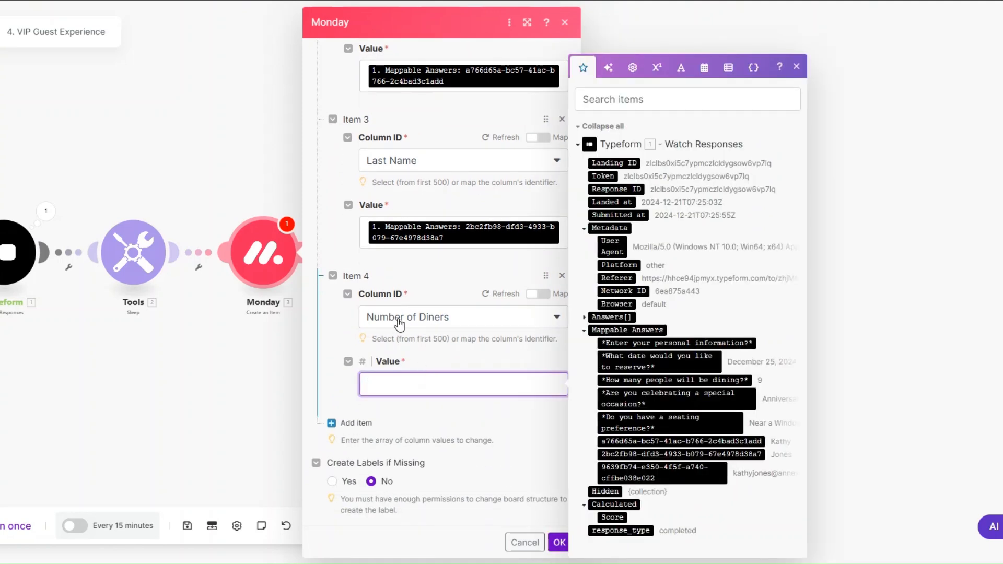
left_click(645, 381)
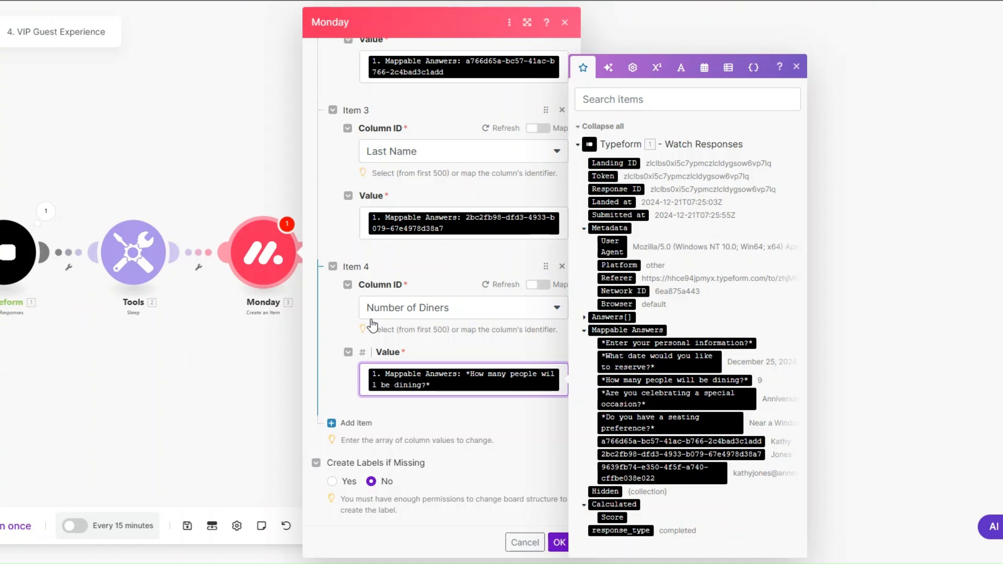
left_click(340, 422)
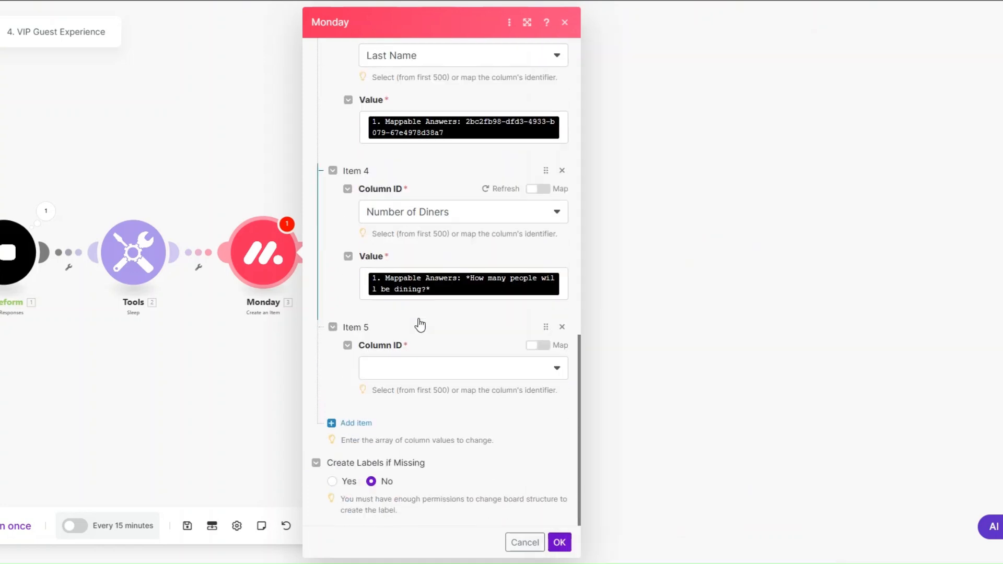
left_click(406, 374)
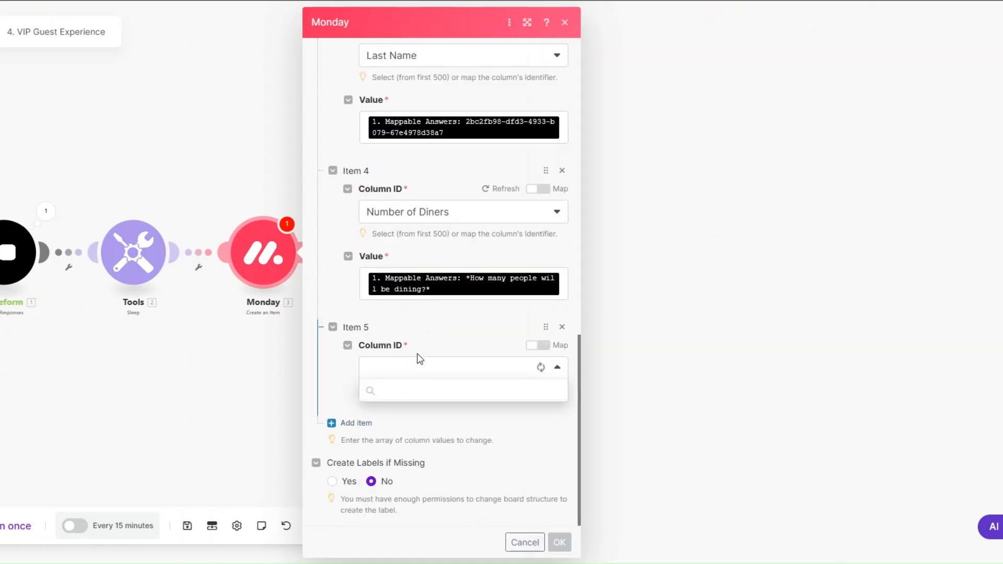
scroll(417, 447, "down", 1)
left_click(419, 458)
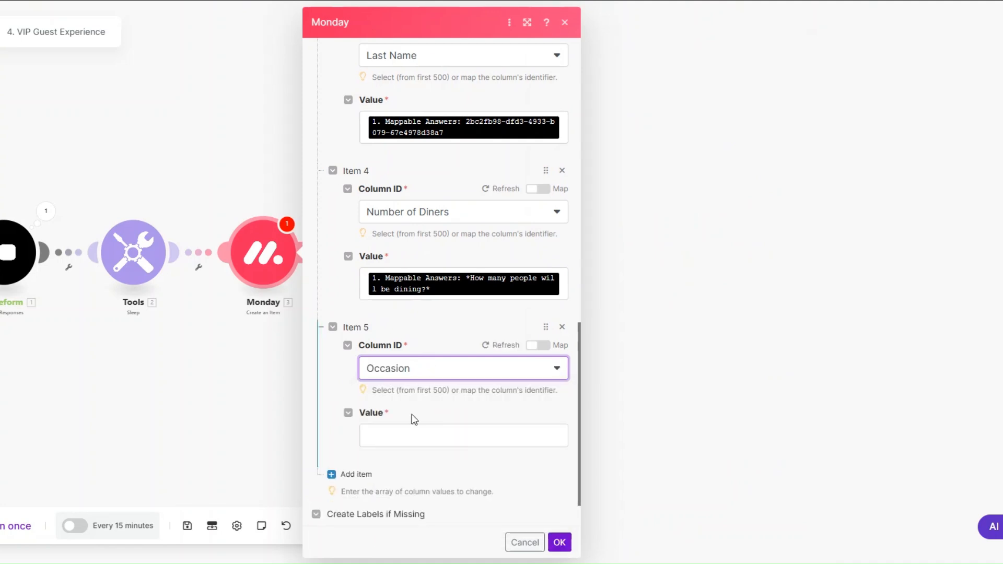
left_click(410, 435)
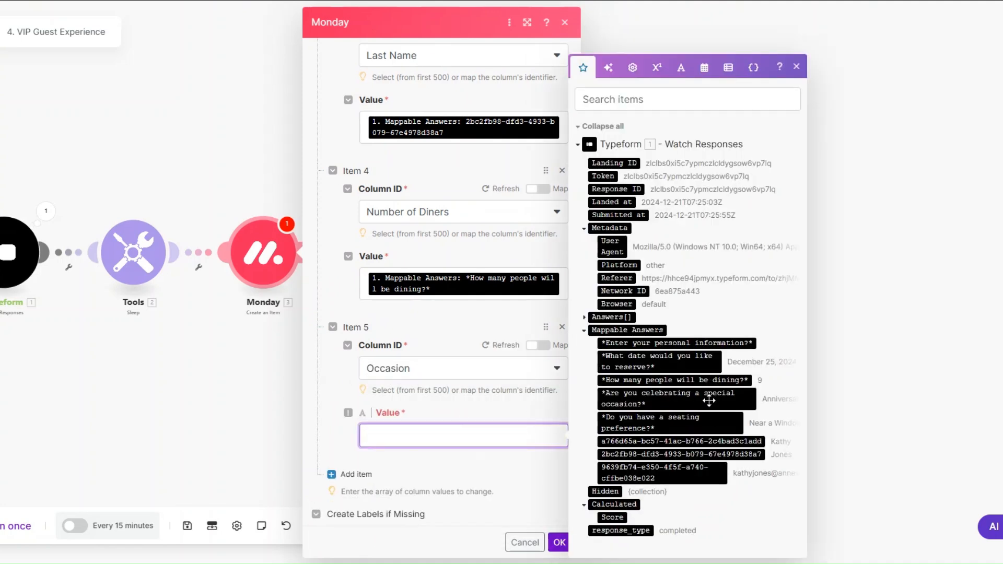
left_click(708, 401)
Add Reservation Date and Seating Preference column entries mapped to their Typeform answers
left_click(336, 421)
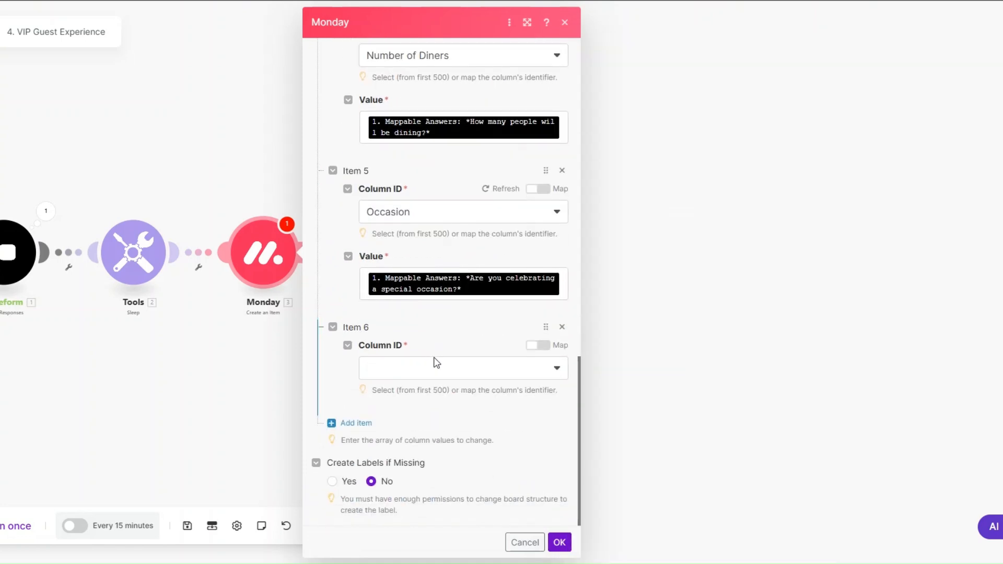
left_click(431, 370)
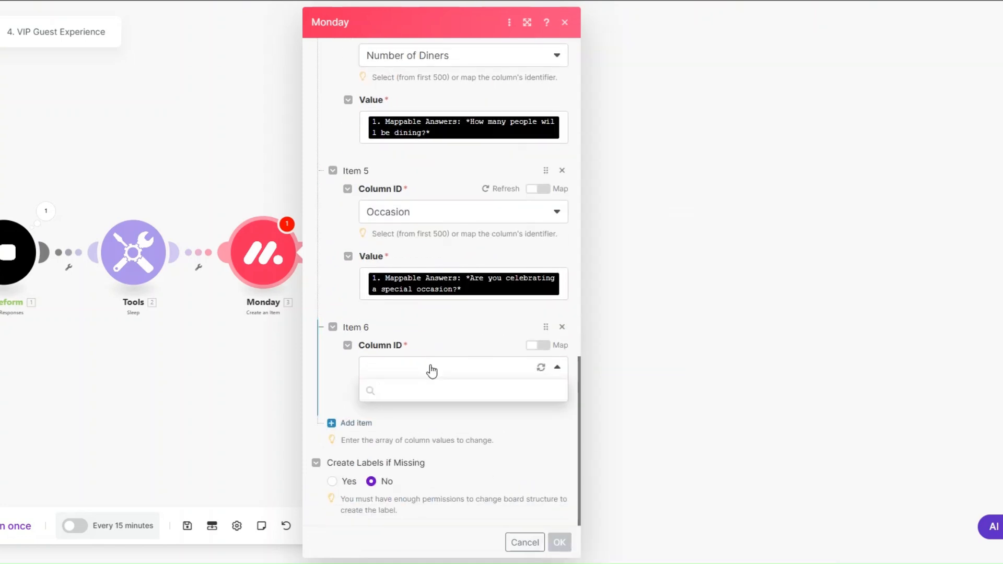
scroll(439, 449, "down", 1)
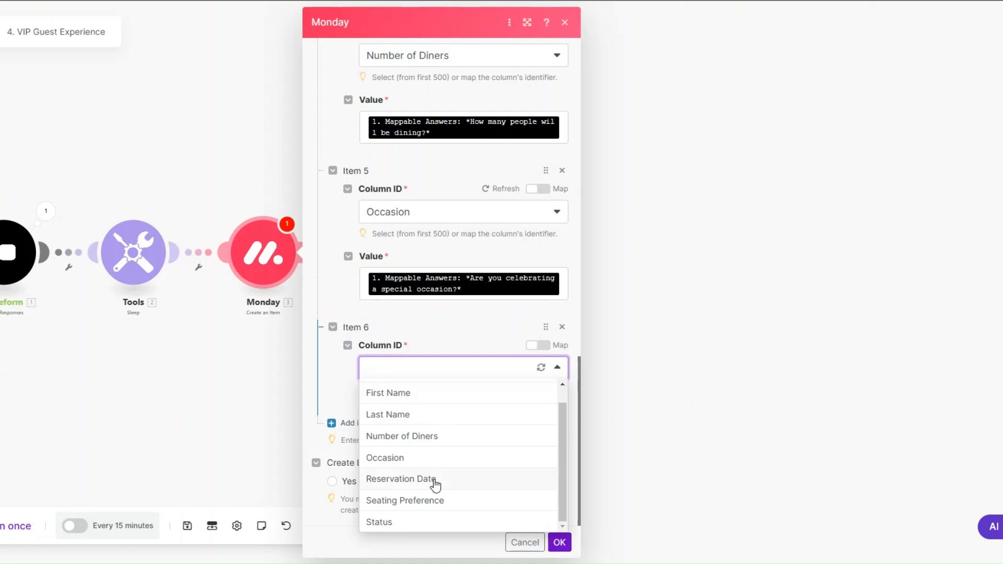
left_click(431, 479)
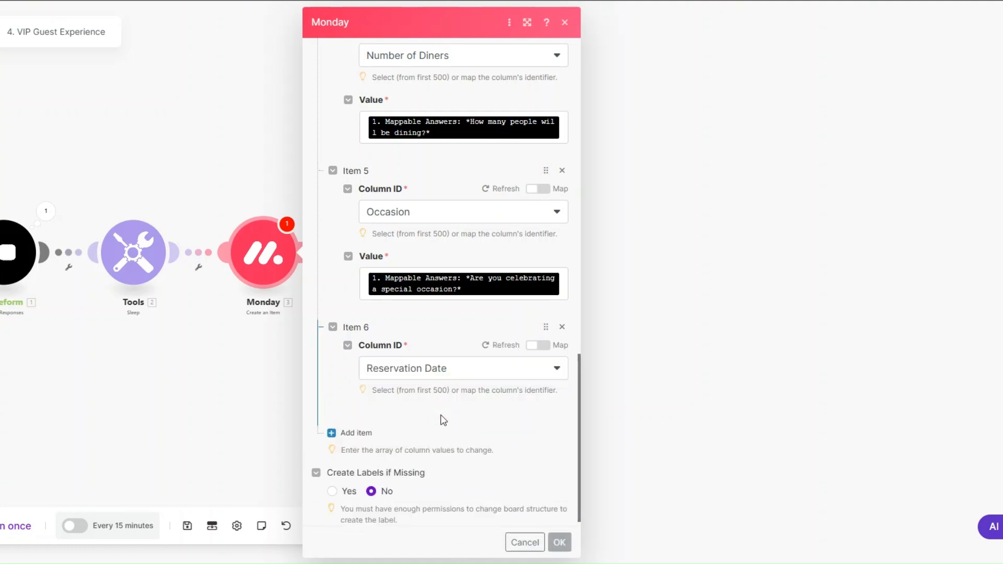
left_click(432, 448)
left_click(680, 359)
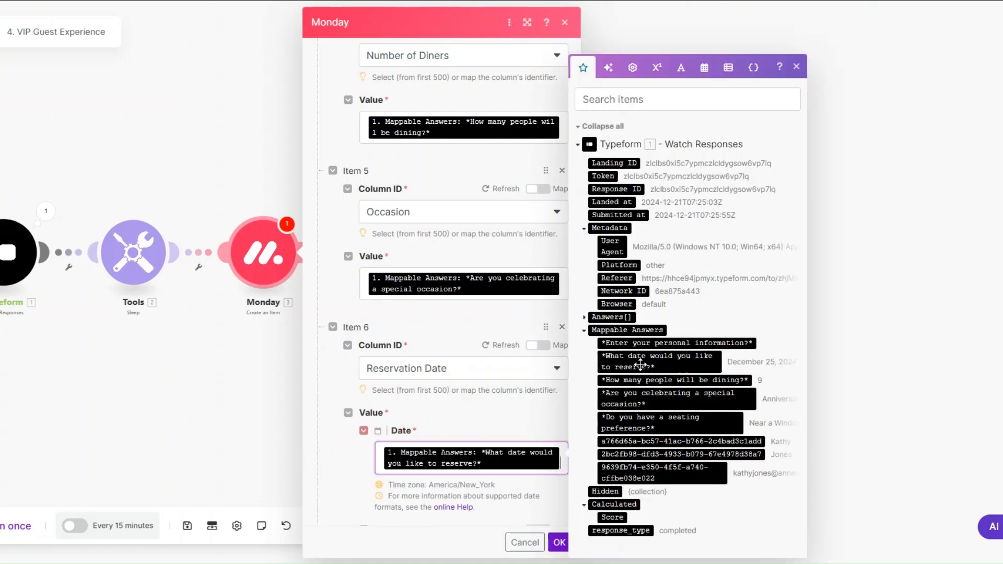
scroll(491, 363, "down", 2)
scroll(491, 363, "down", 2)
left_click(352, 421)
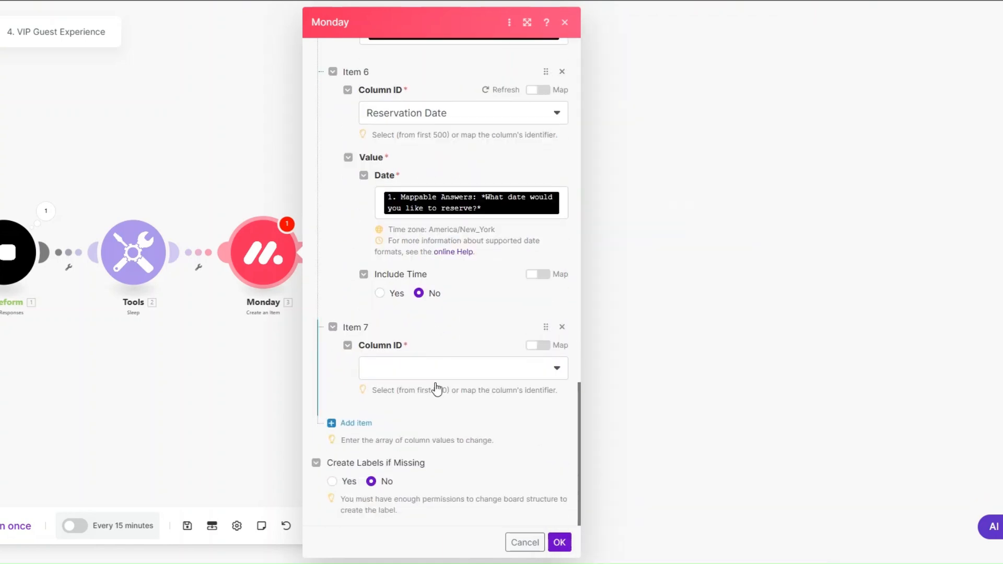
left_click(438, 373)
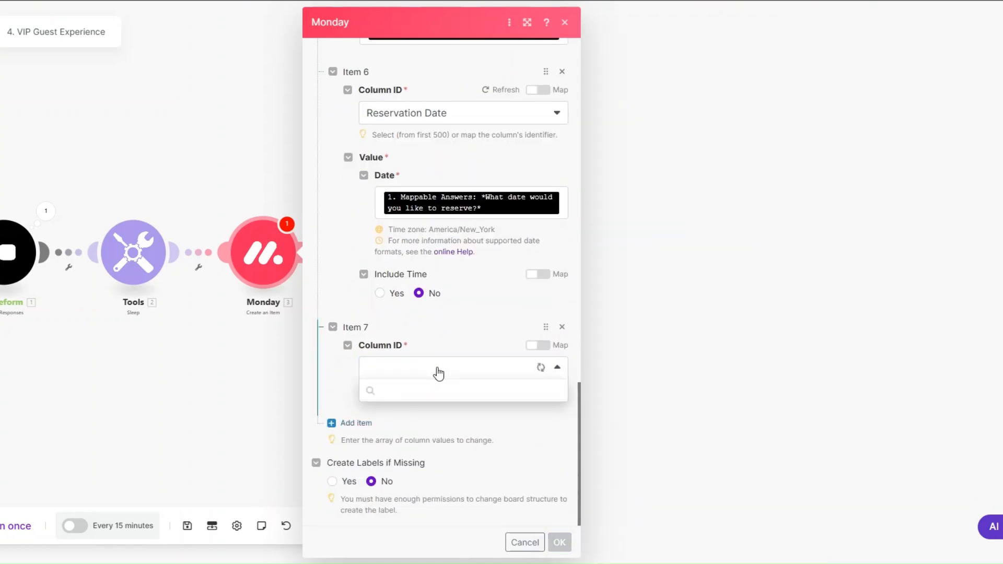
scroll(432, 418, "down", 1)
left_click(432, 505)
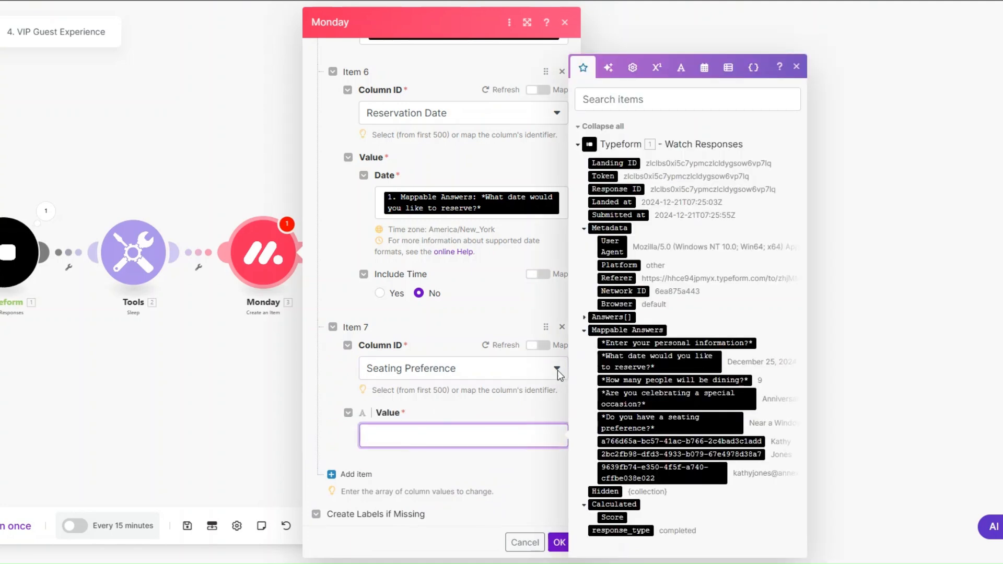
left_click(670, 422)
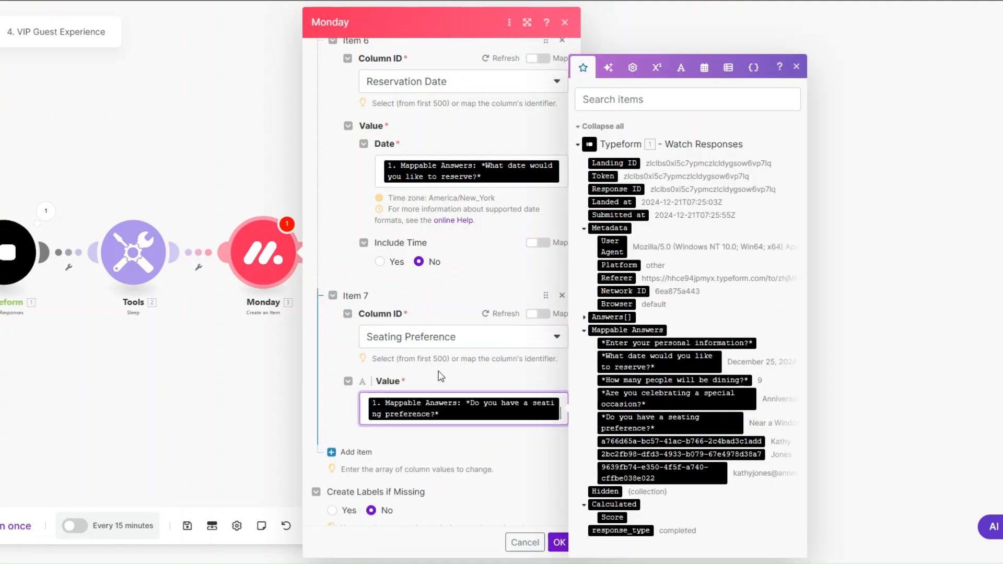
Add a Status column entry set by label to INTAKE and save the Monday module
left_click(352, 422)
scroll(416, 368, "down", 2)
left_click(418, 368)
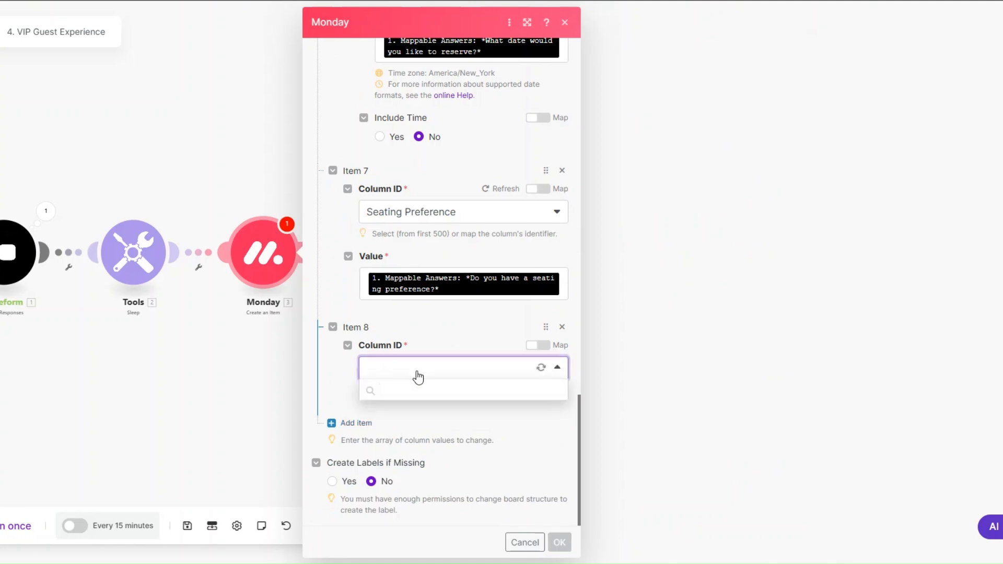
scroll(423, 486, "down", 1)
left_click(416, 521)
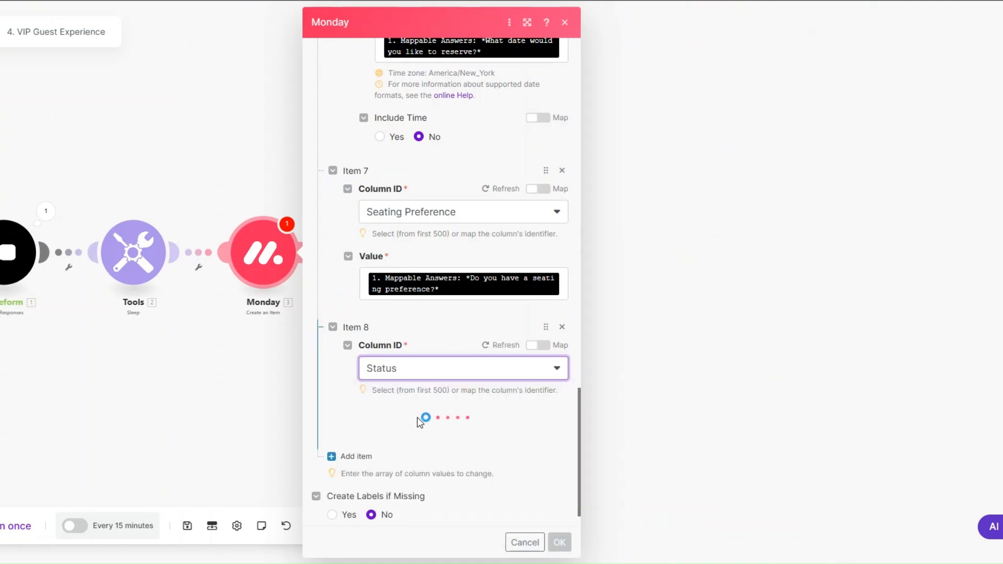
left_click(412, 455)
left_click(413, 478)
scroll(412, 478, "down", 3)
left_click(420, 389)
left_click(428, 423)
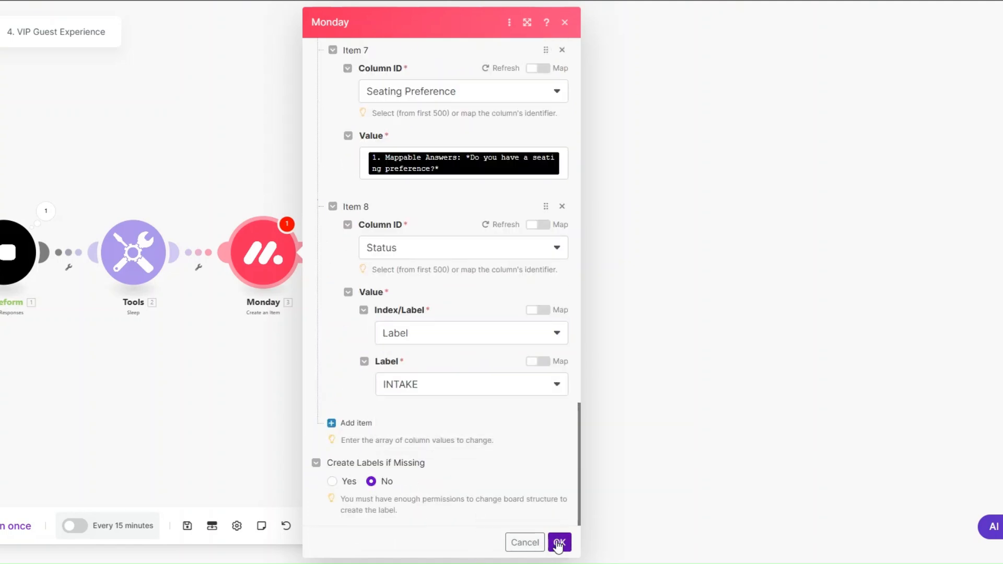
left_click(559, 542)
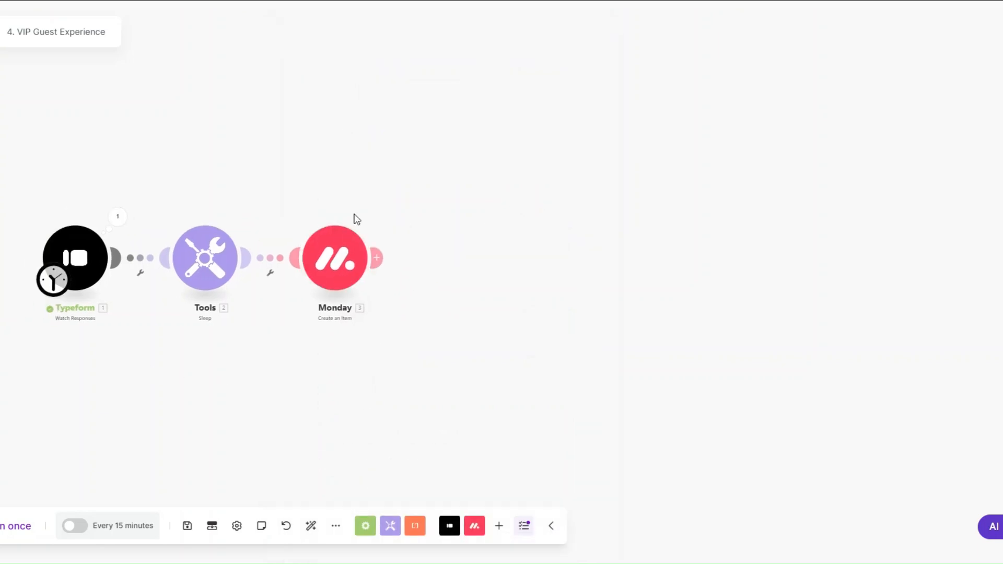
Add a Google Calendar Create an Event module after Monday using the primary calendar
left_click(392, 261)
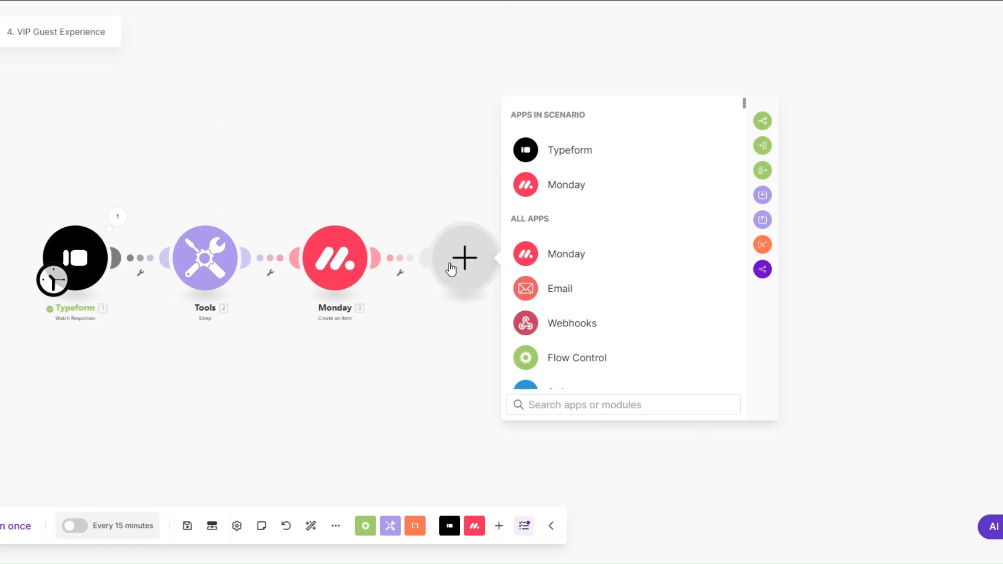
scroll(592, 275, "down", 4)
scroll(592, 273, "down", 5)
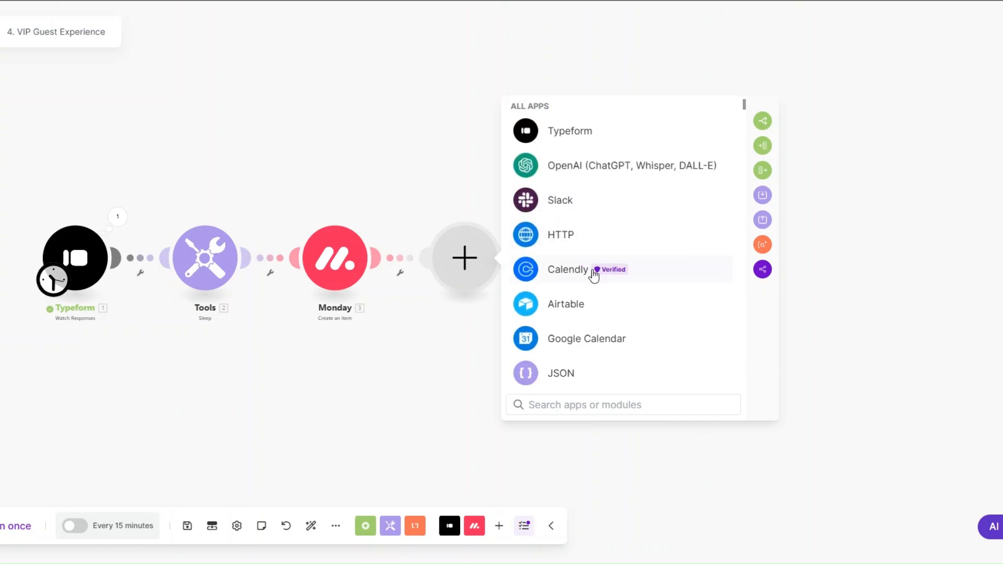
left_click(581, 306)
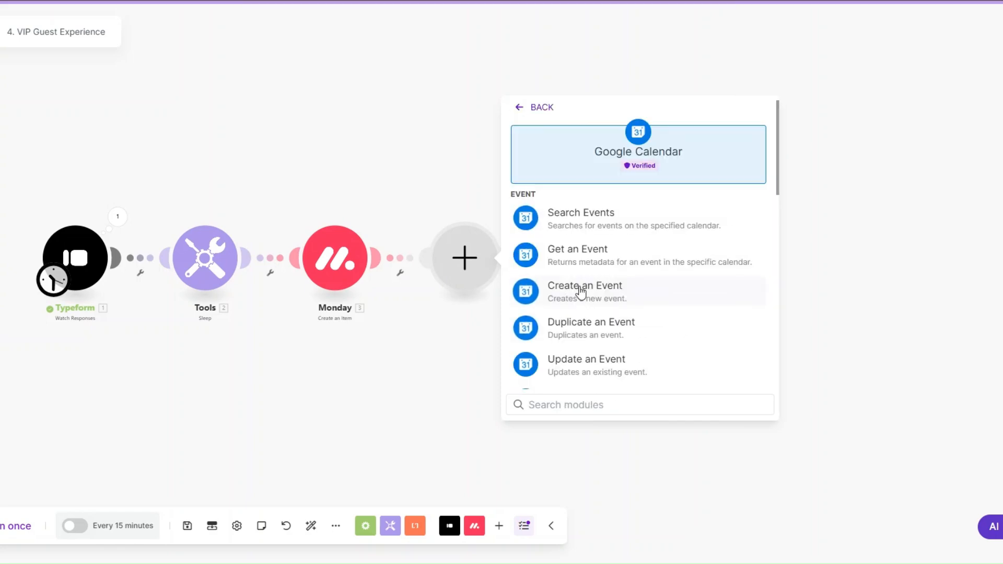
left_click(581, 291)
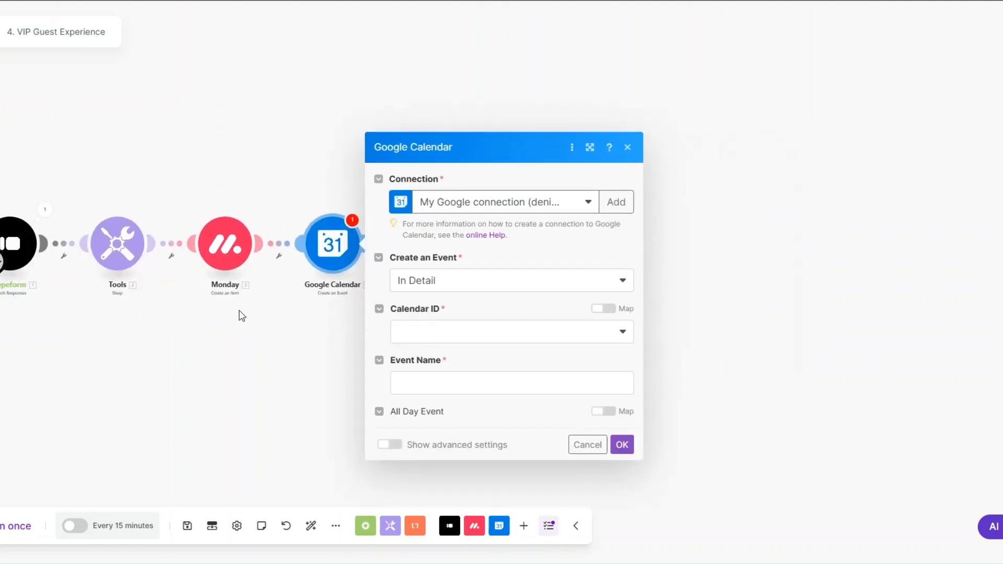
left_click(458, 209)
left_click(458, 228)
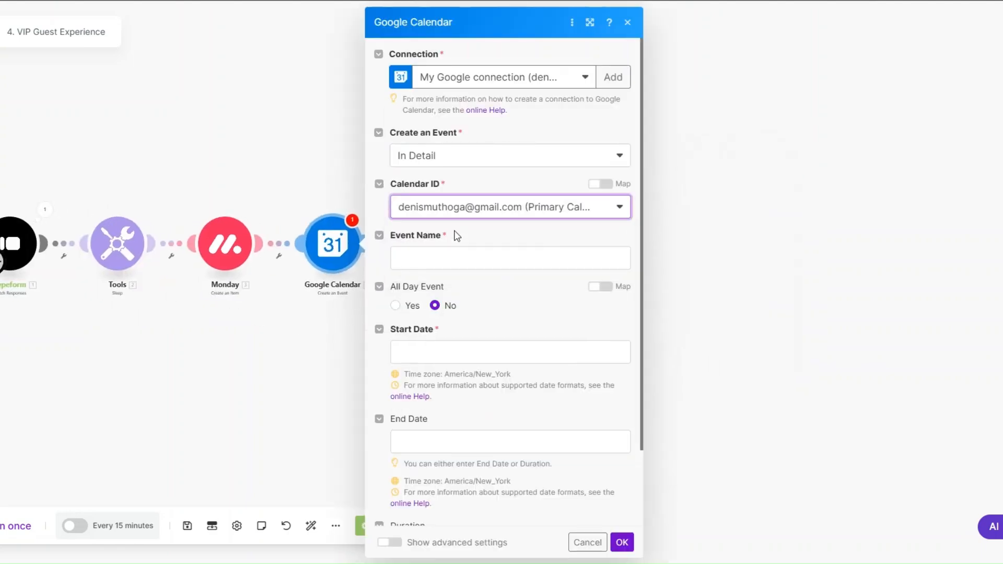
Name the event "<guest name>'s <occasion>", start it on the reservation date, and set duration 02:00
left_click(438, 255)
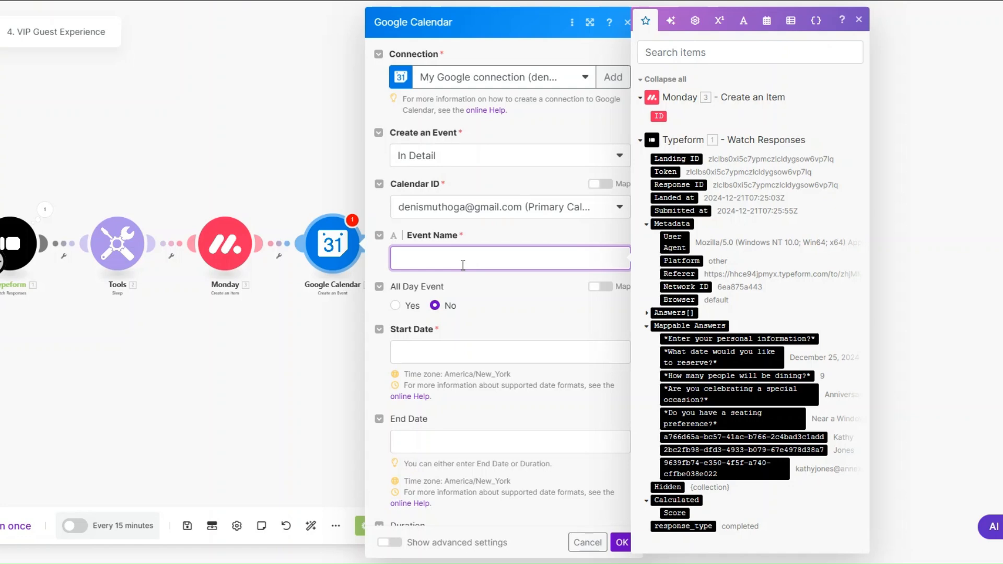
left_click(720, 437)
type("'s")
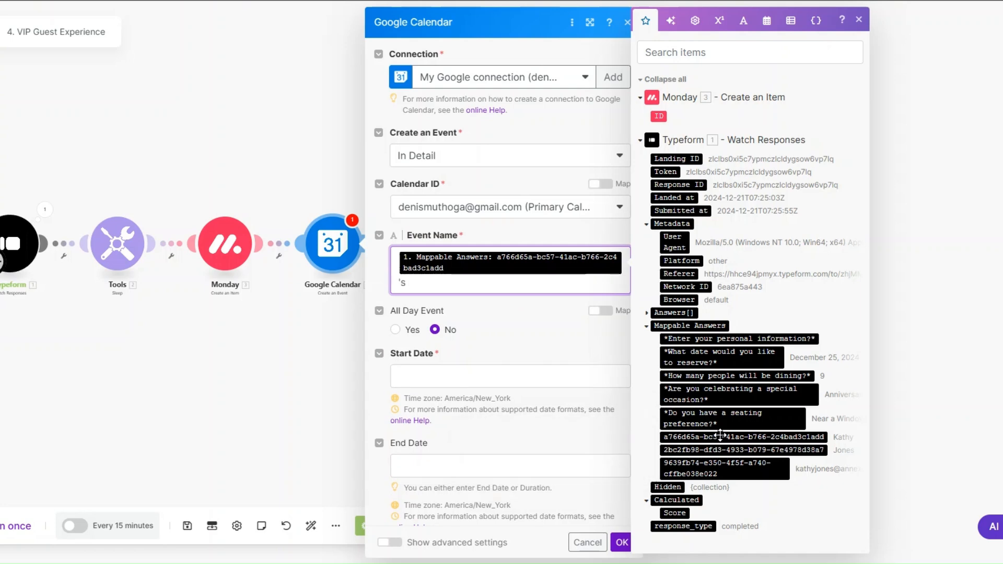
left_click(750, 393)
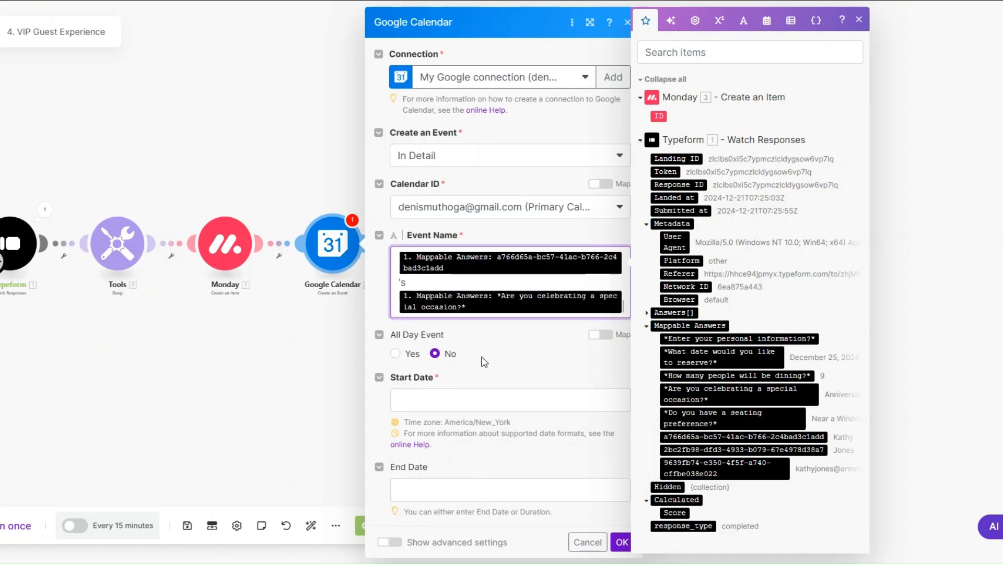
left_click(473, 400)
left_click(750, 358)
scroll(470, 392, "down", 3)
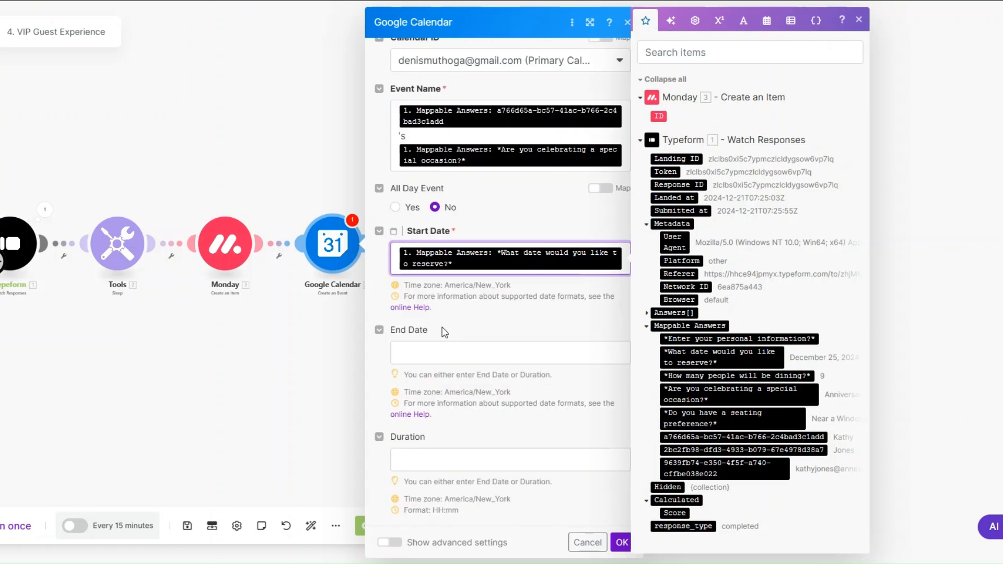
left_click(440, 460)
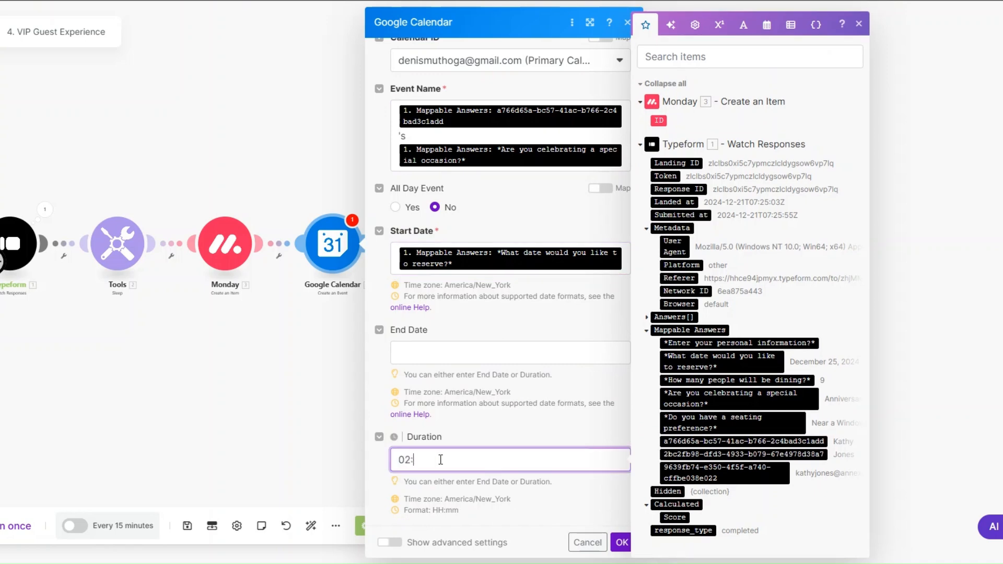
left_click(621, 543)
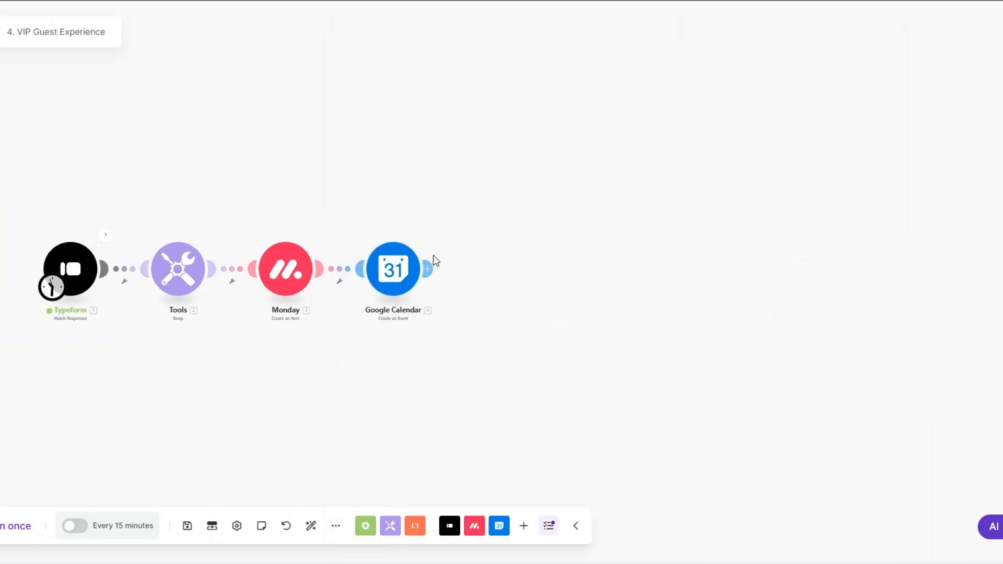
Add an Email Send an Email module after Google Calendar and rename it Confirmation Email
left_click(428, 268)
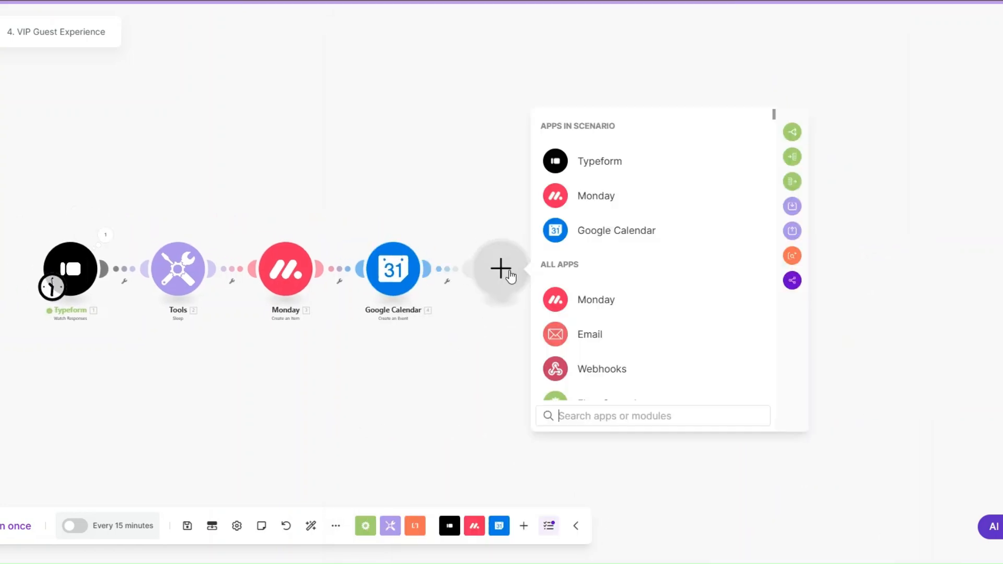
left_click(591, 340)
scroll(608, 366, "down", 3)
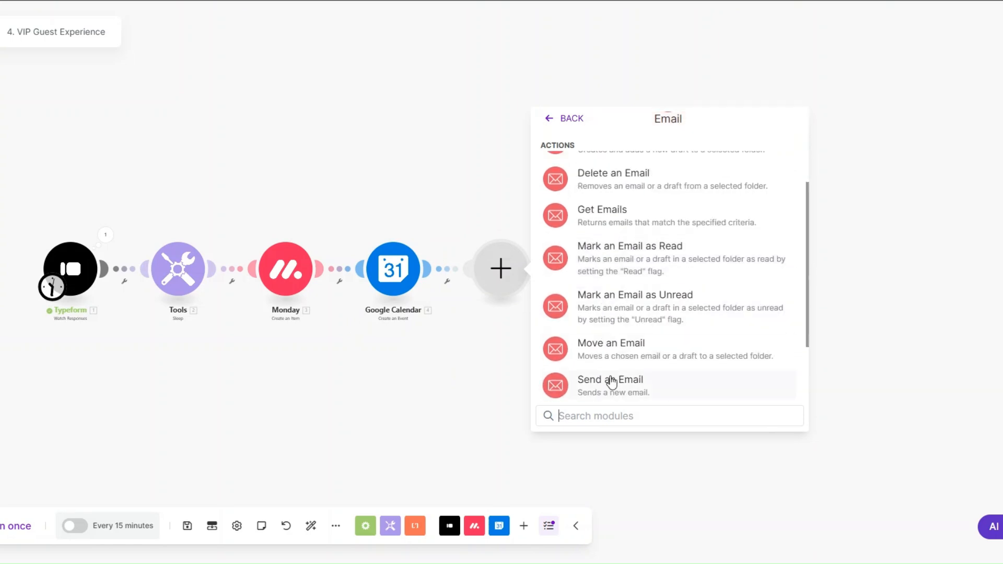
left_click(569, 377)
right_click(508, 293)
left_click(548, 349)
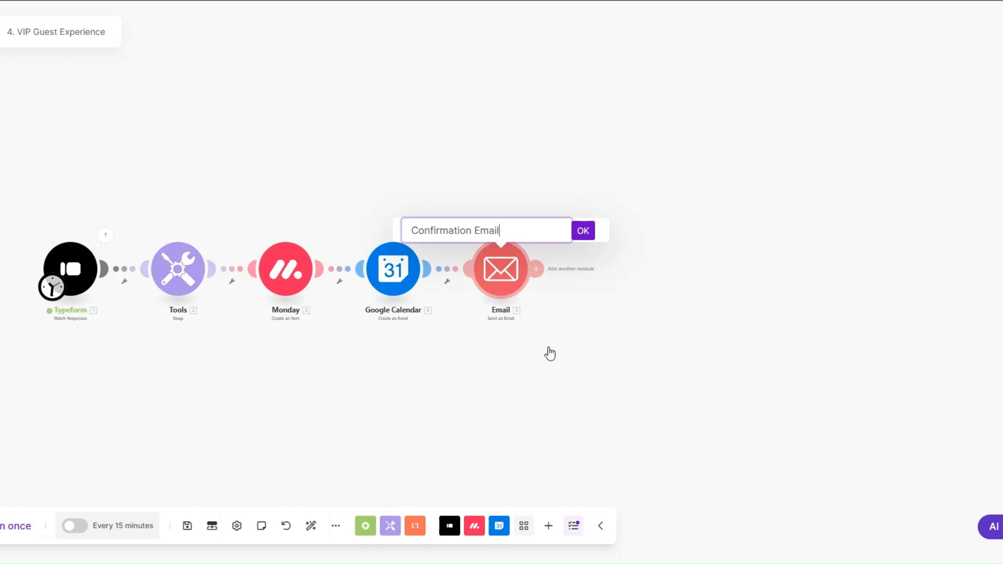
left_click(583, 230)
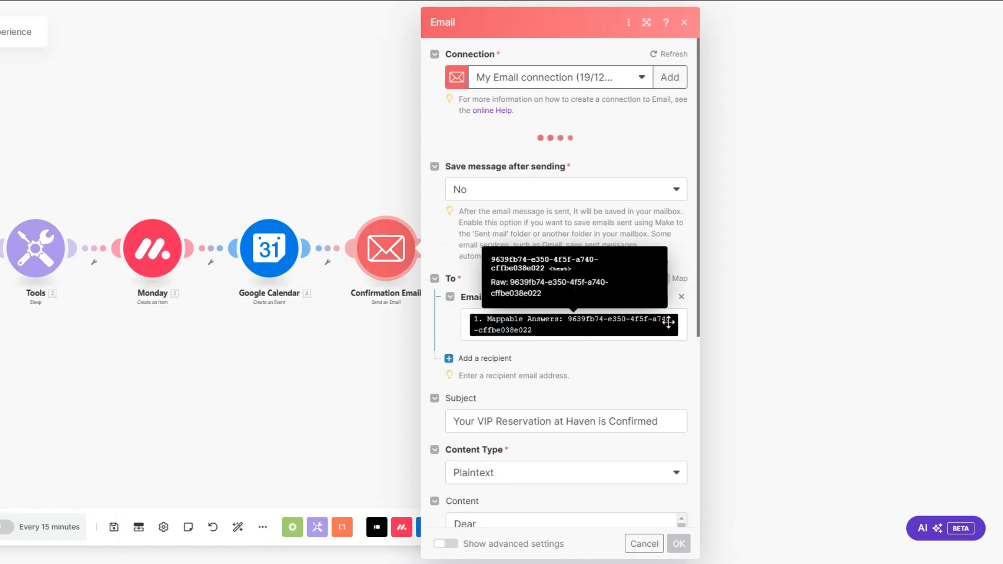
left_click(681, 321)
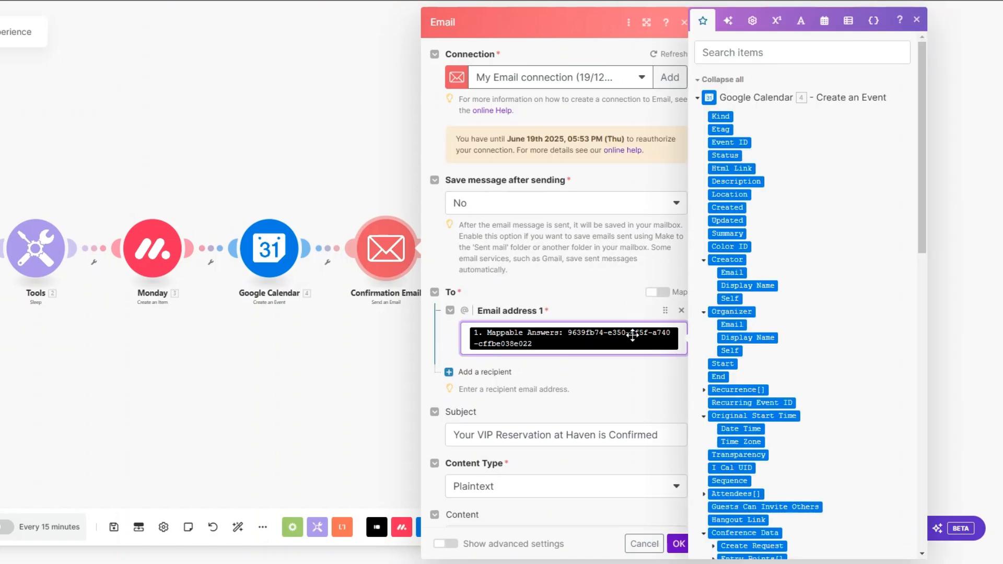
left_click_drag(920, 177, 890, 510)
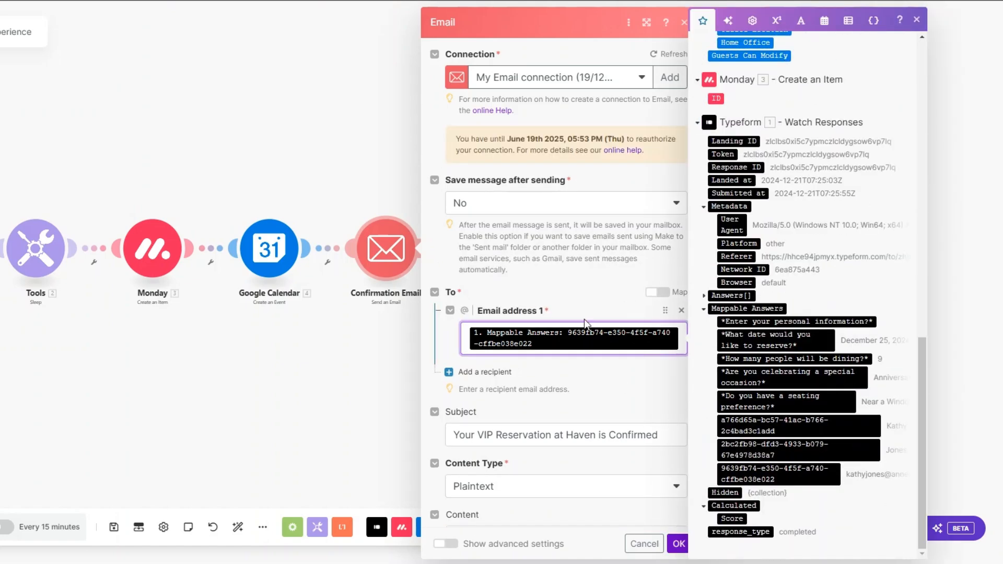
scroll(584, 319, "down", 5)
left_click(671, 189)
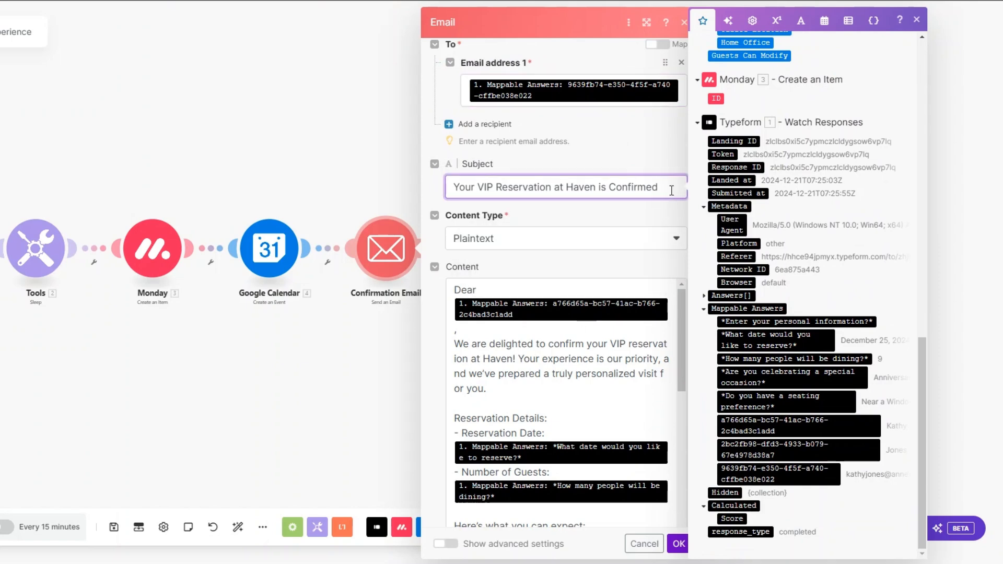
scroll(670, 190, "down", 1)
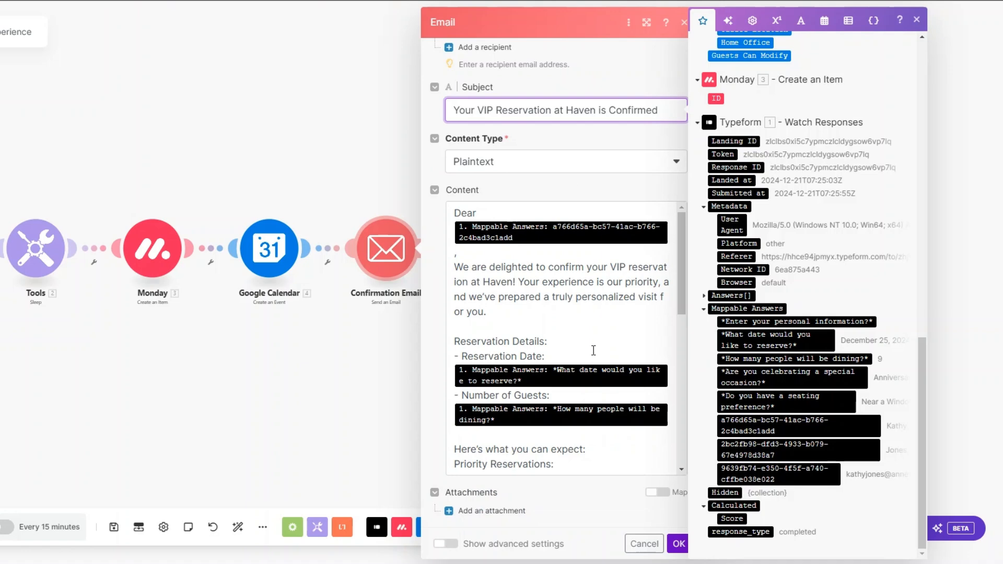
scroll(593, 350, "down", 2)
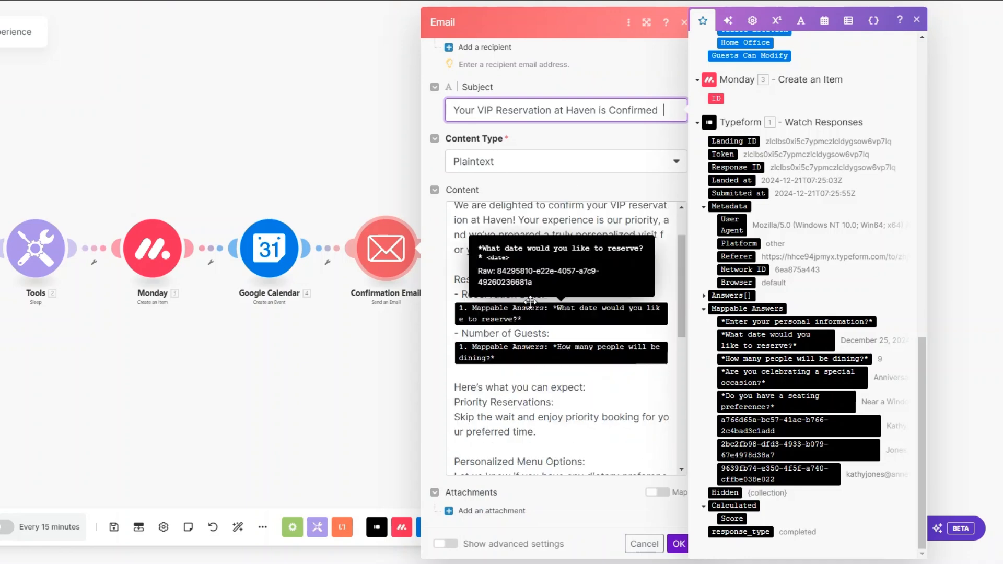
scroll(552, 335, "down", 5)
scroll(552, 335, "up", 2)
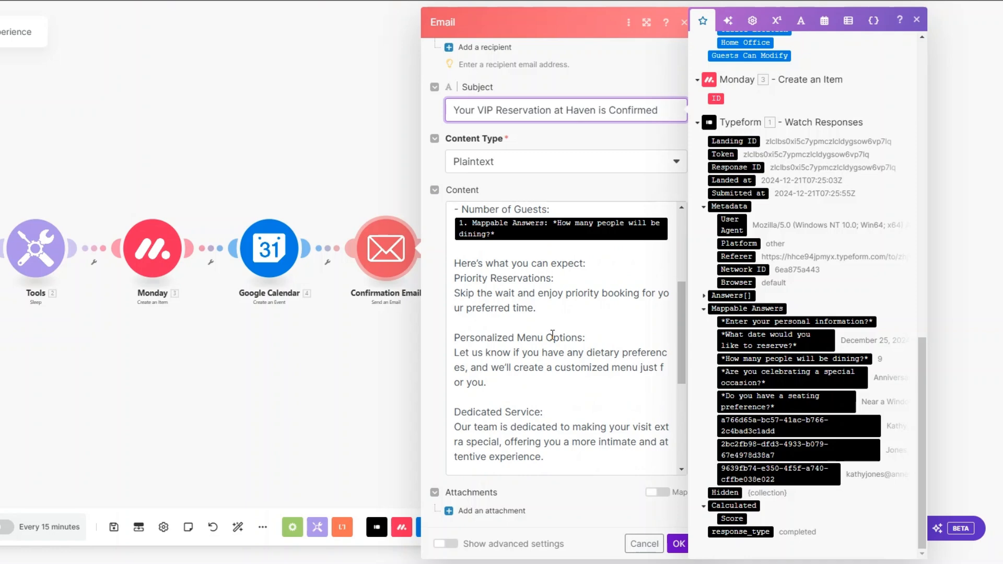
scroll(552, 335, "down", 2)
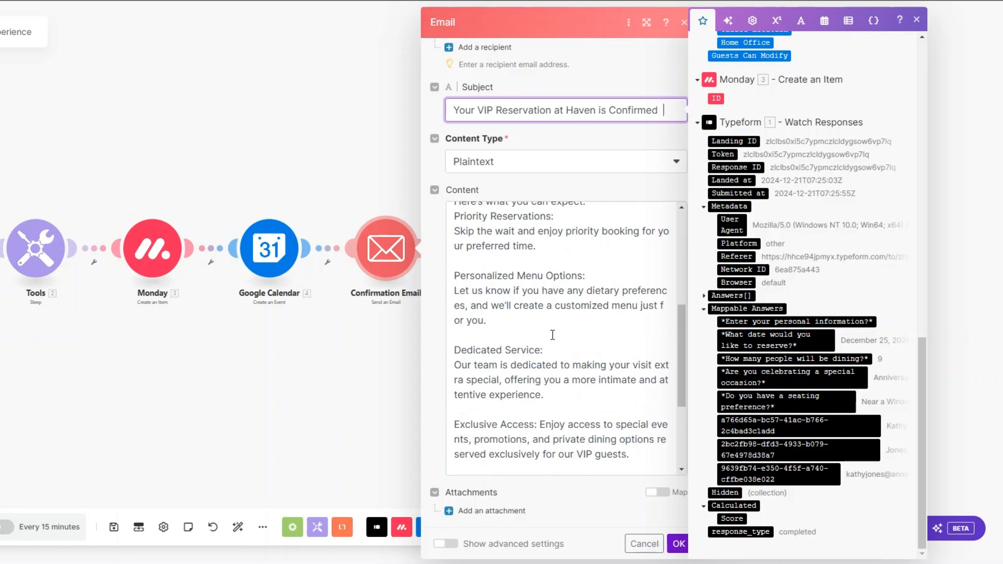
scroll(552, 335, "down", 4)
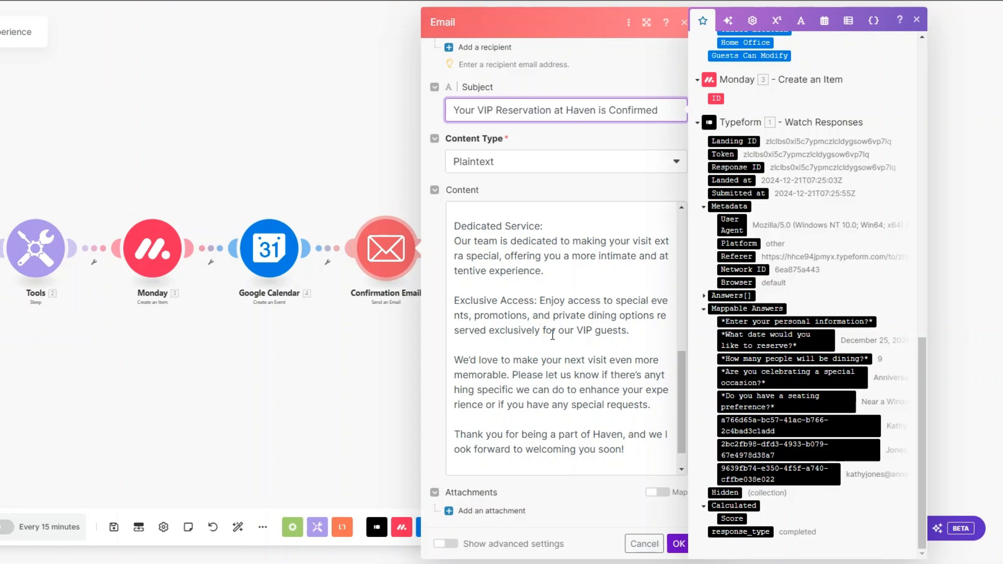
scroll(552, 335, "down", 1)
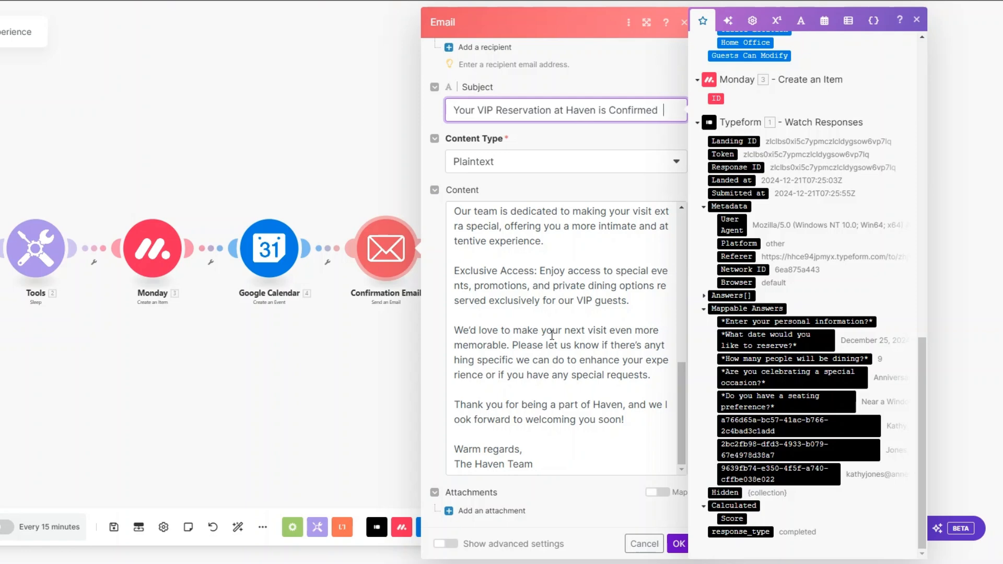
Save the Confirmation Email settings and add an empty module slot after it
left_click(678, 544)
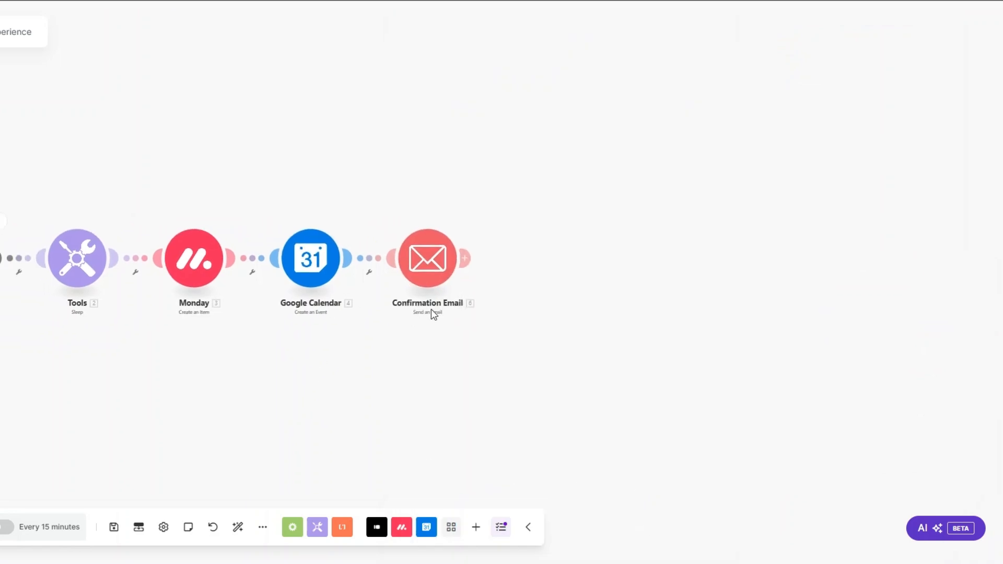
left_click(528, 261)
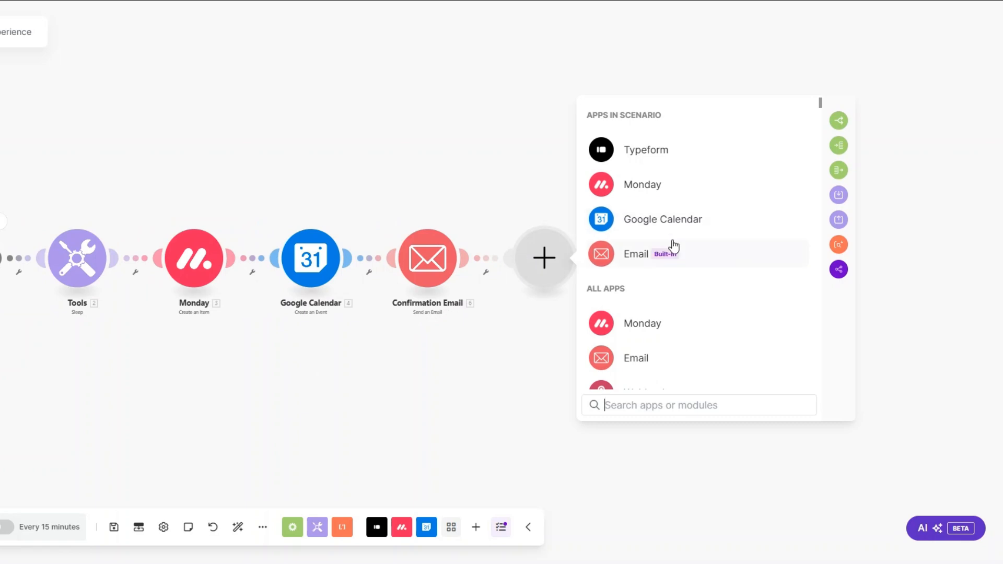
Add a Slack Create a Message module named Team Notification
type("slack")
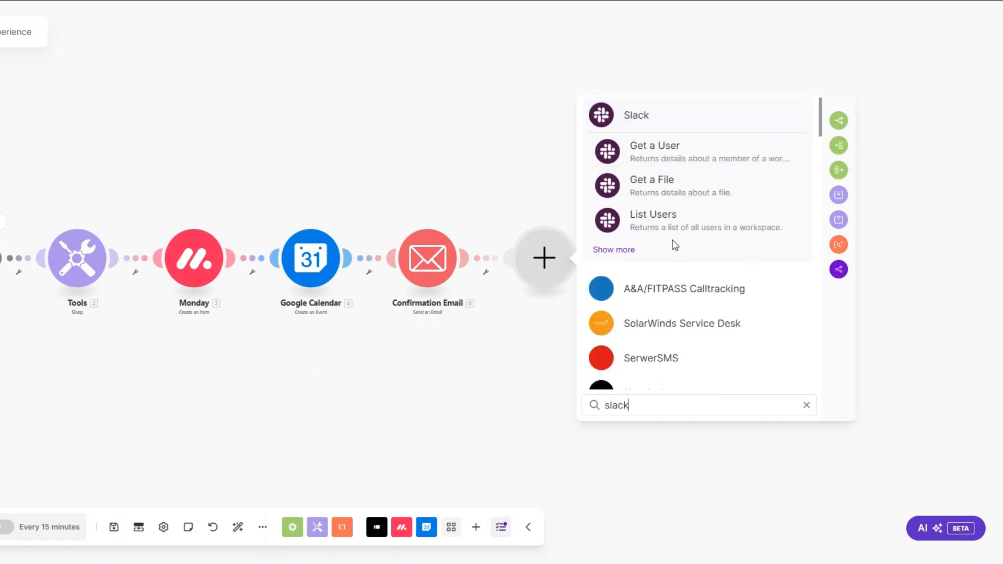
left_click(634, 114)
scroll(663, 253, "down", 3)
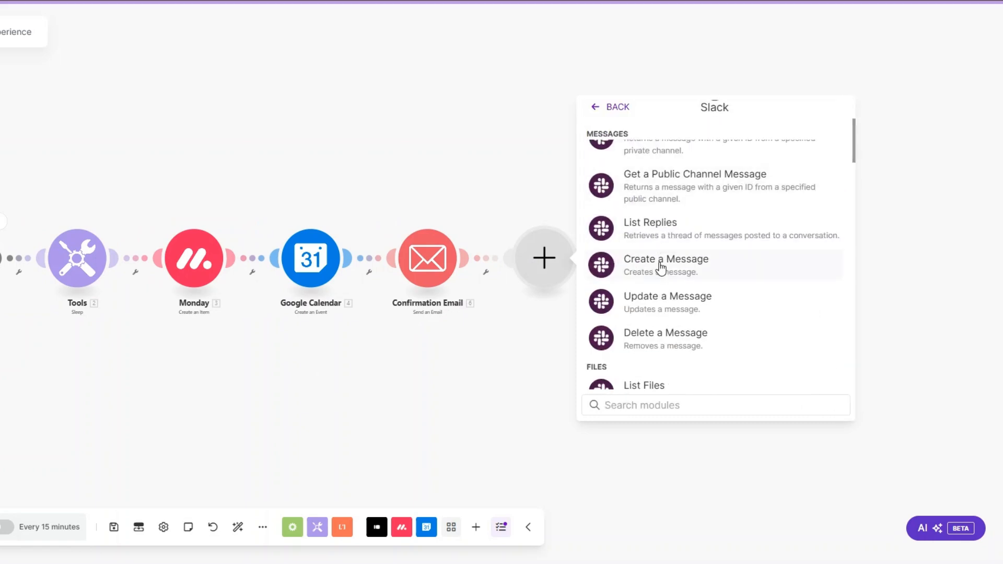
left_click(661, 268)
right_click(545, 272)
left_click(581, 338)
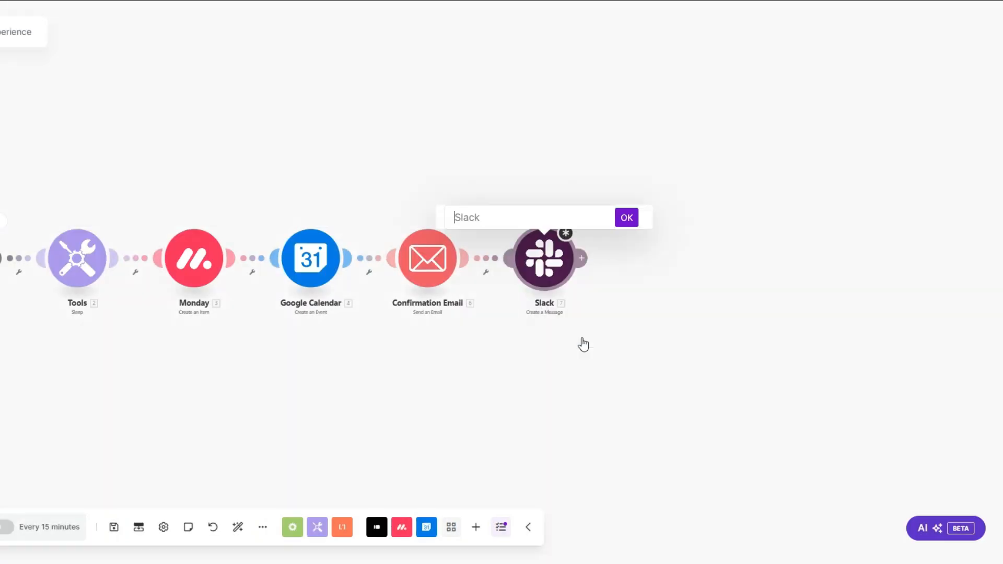
type("Team Notification")
left_click(626, 218)
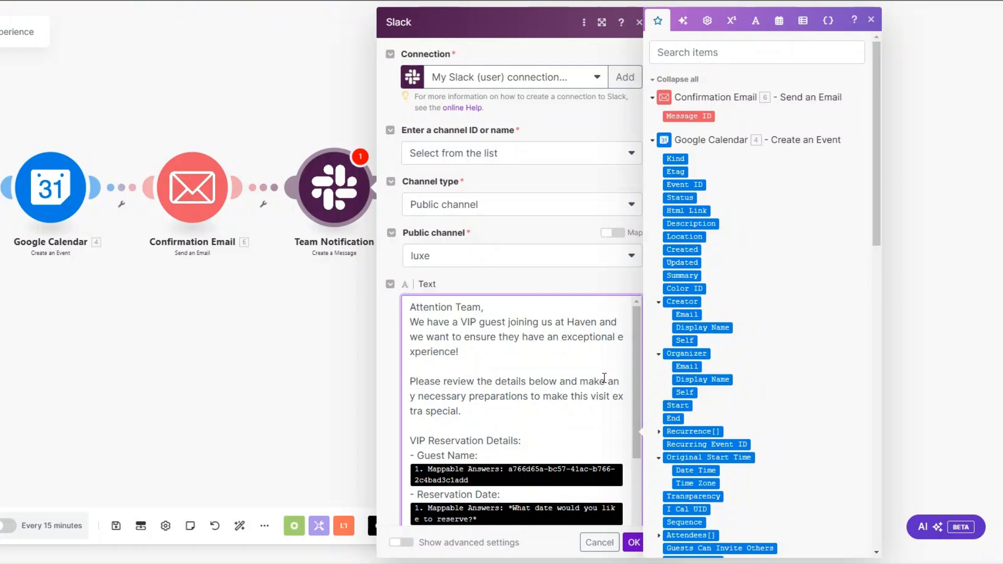
Review the VIP reservation message for the luxe channel and save the Slack settings
scroll(604, 377, "down", 1)
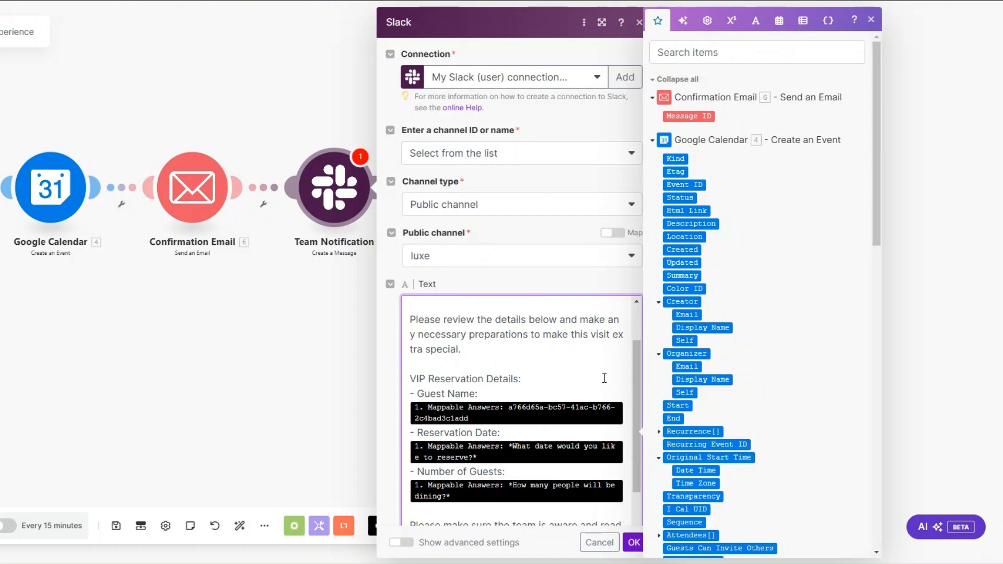
scroll(600, 387, "down", 1)
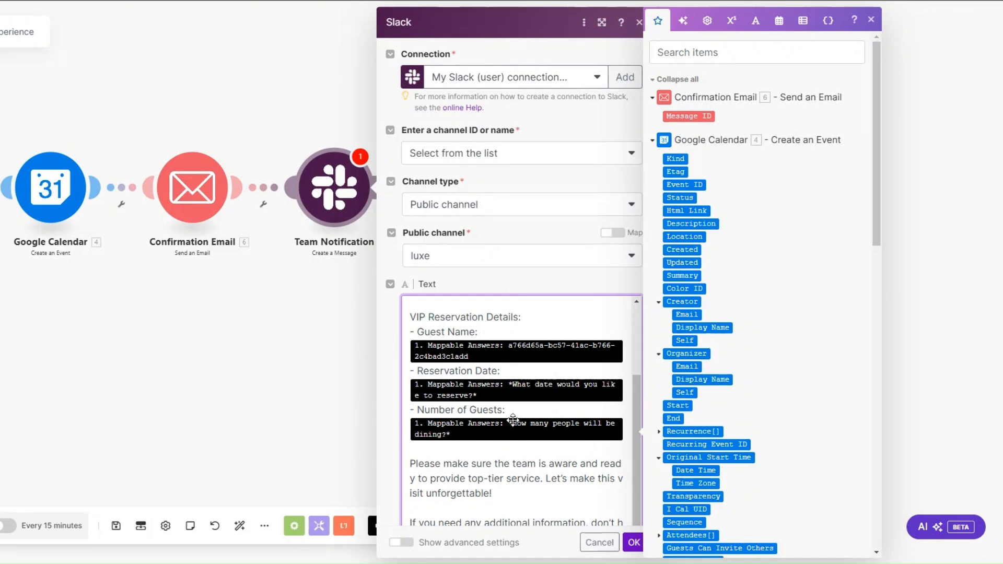
scroll(513, 420, "down", 5)
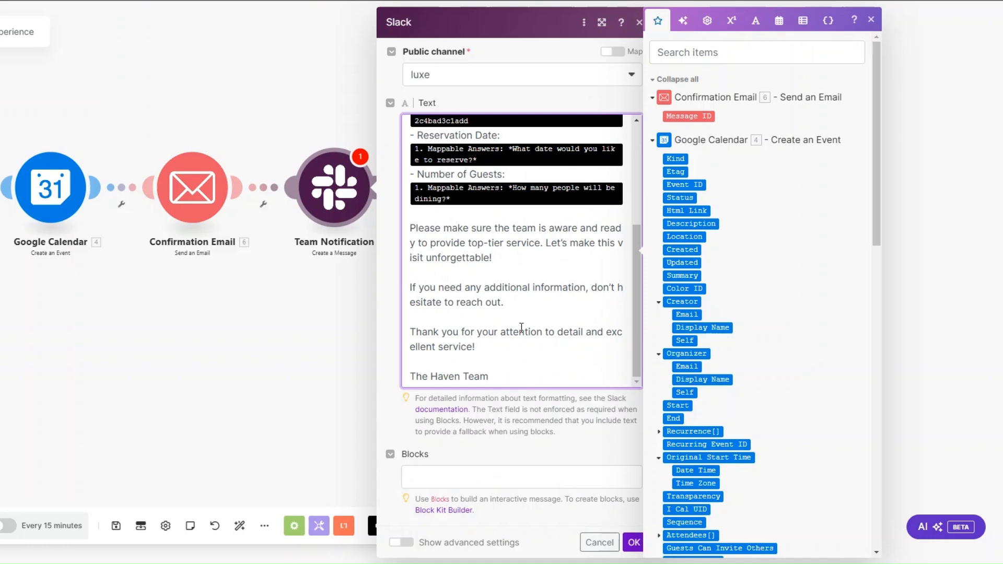
left_click(633, 542)
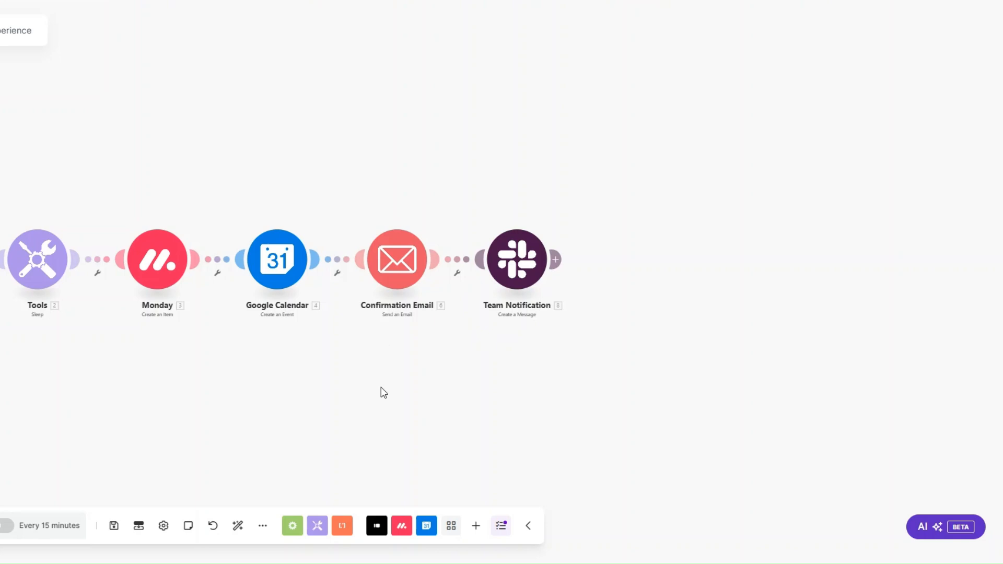
Add a Tools Set variable module storing variable Date with value now
left_click(554, 259)
scroll(799, 282, "down", 4)
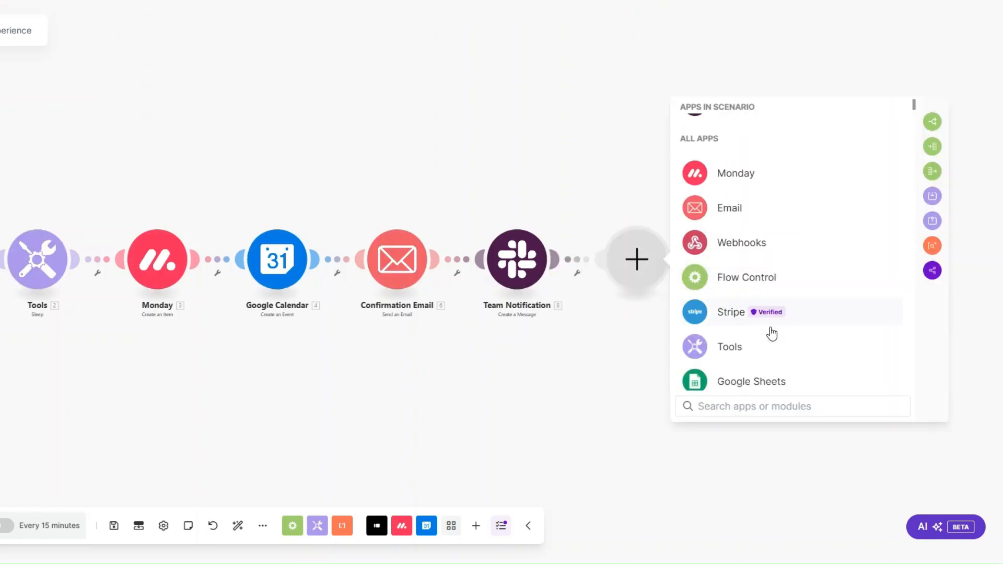
left_click(758, 346)
left_click(759, 346)
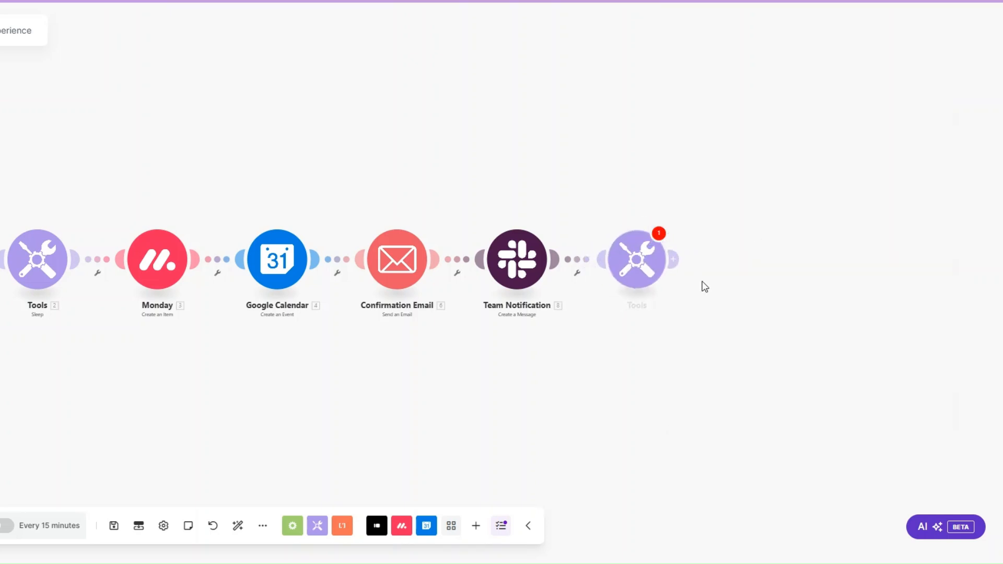
left_click(651, 226)
type("Date")
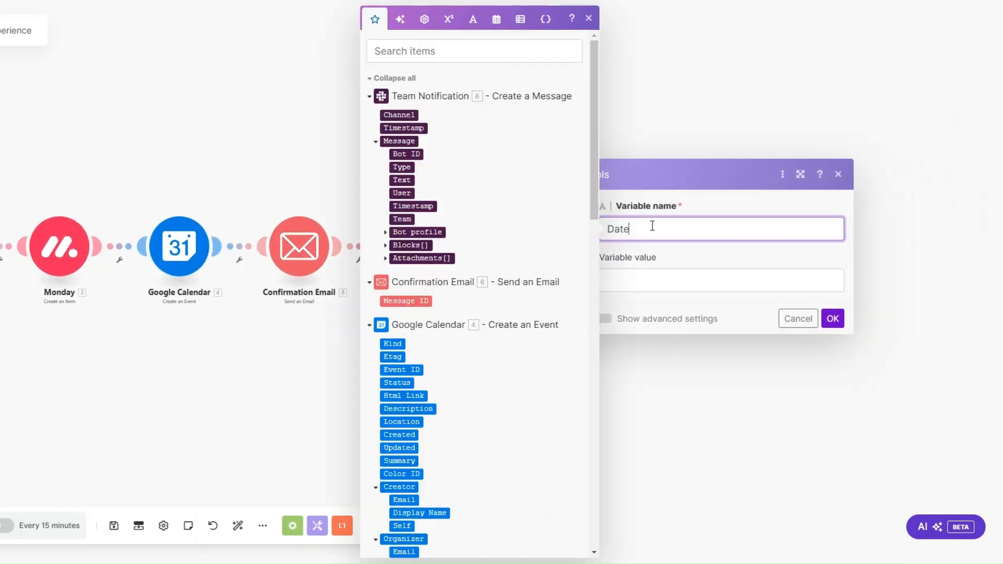
left_click(636, 276)
left_click(496, 19)
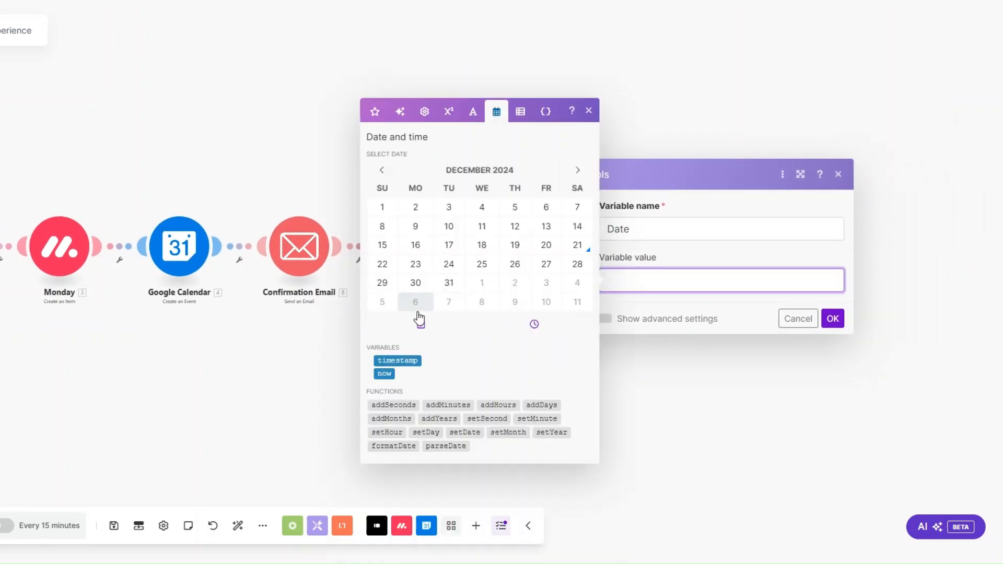
left_click(384, 373)
left_click(832, 318)
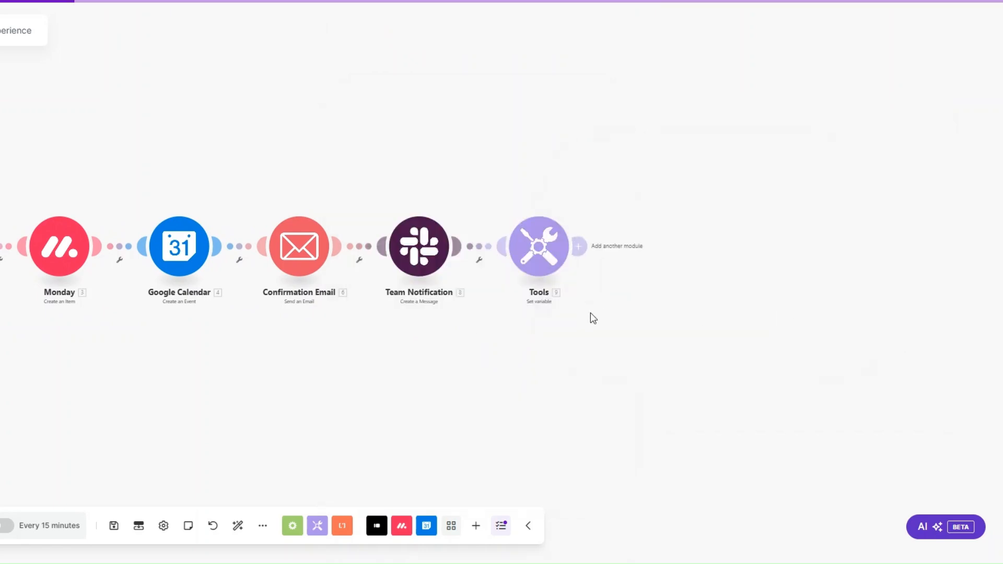
Add an Email Send an Email module and rename it Reminder Email
left_click(642, 256)
left_click(751, 240)
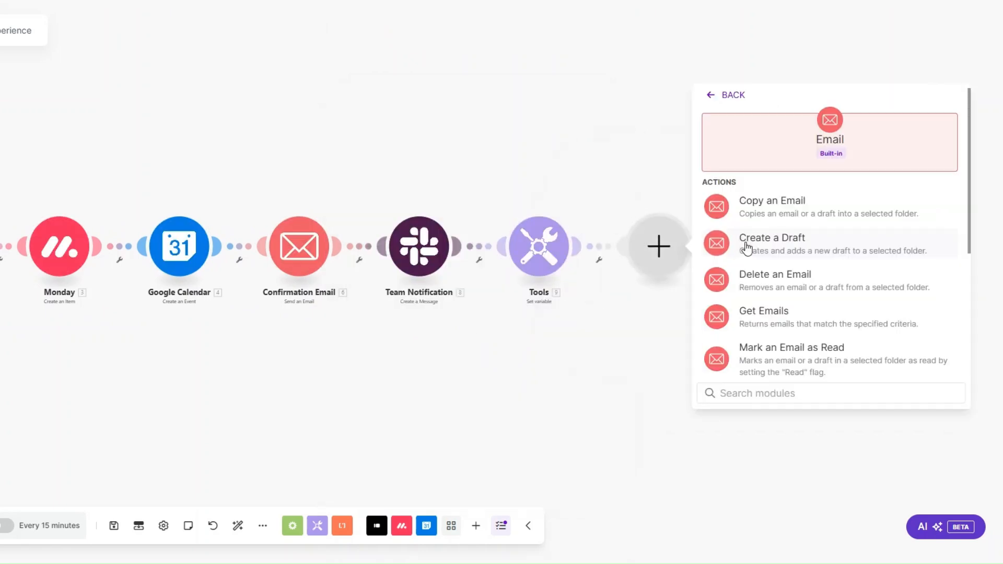
scroll(770, 334, "down", 3)
left_click(770, 334)
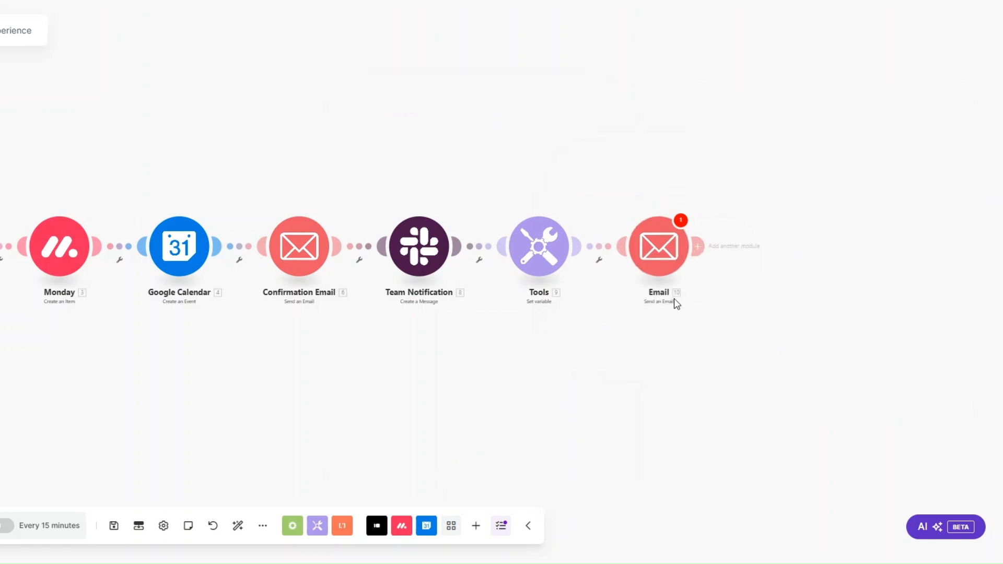
right_click(656, 244)
left_click(692, 311)
type("Reminde")
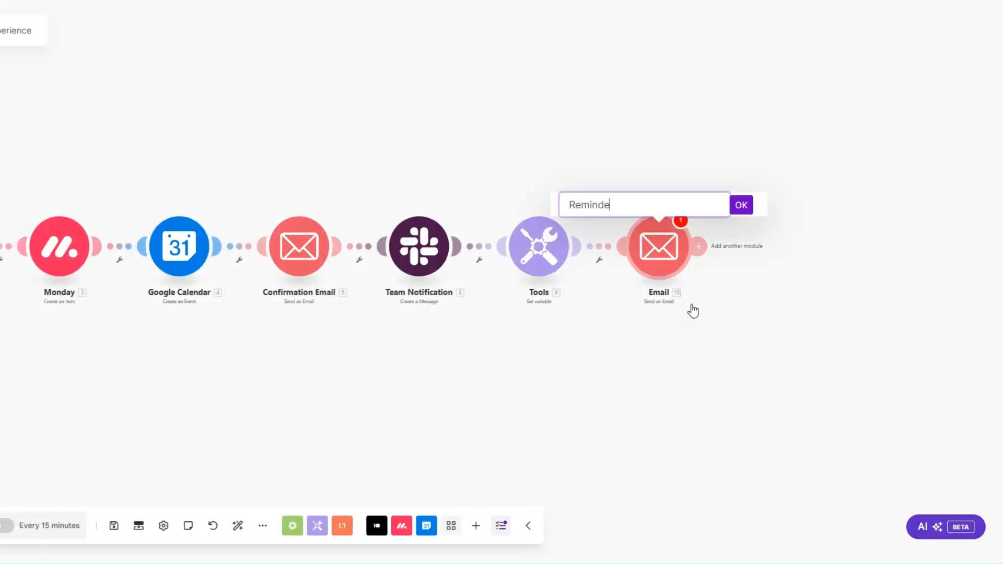
type("r Email")
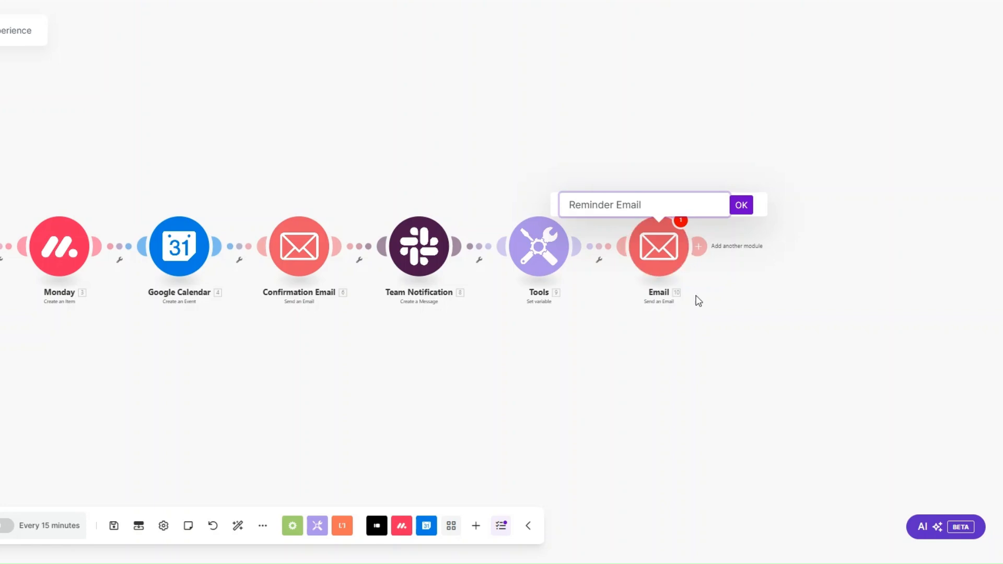
left_click(736, 205)
Review Reminder Email's guest recipient, tomorrow-reservation subject and plain-text body, then save
left_click(669, 266)
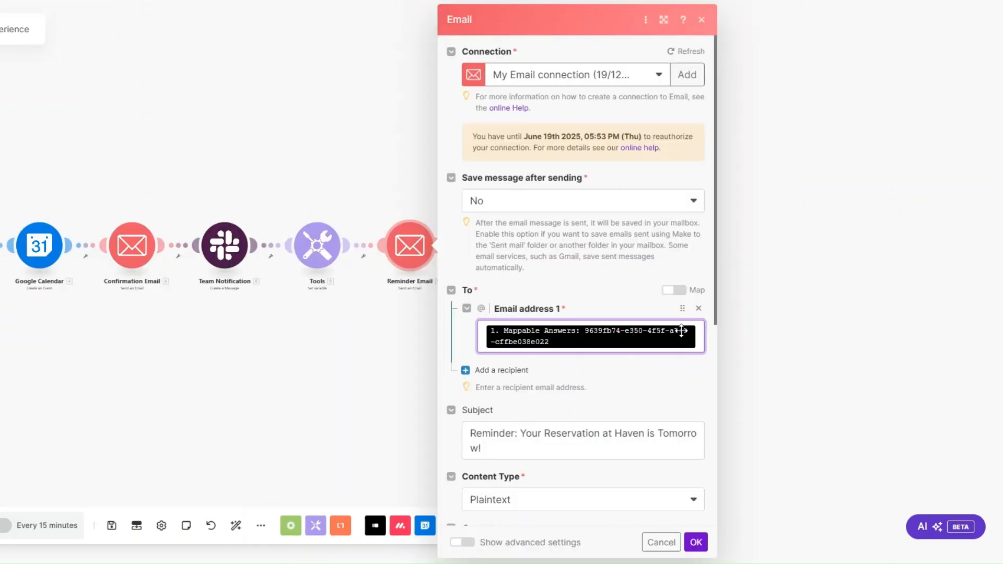
left_click(701, 342)
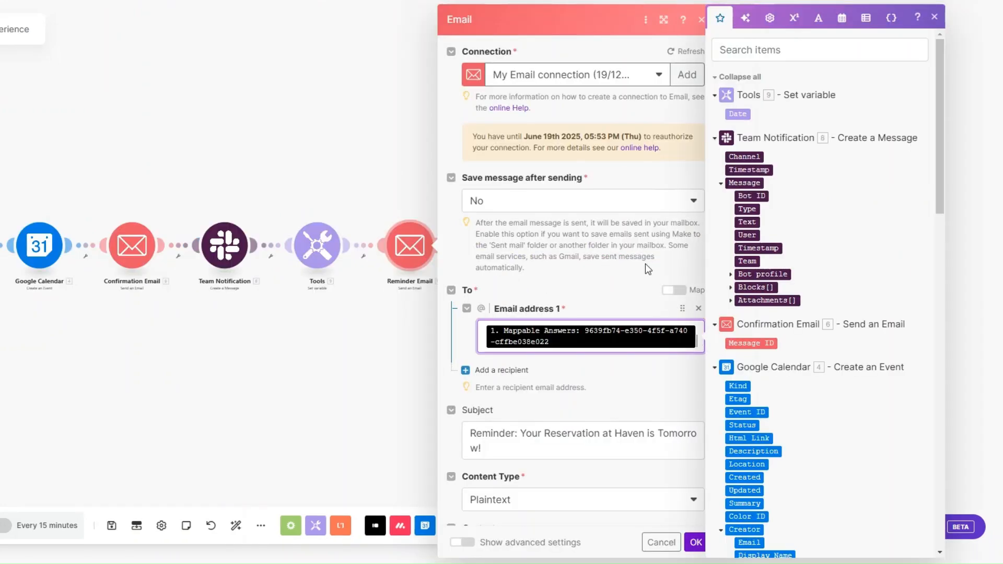
scroll(600, 283, "down", 4)
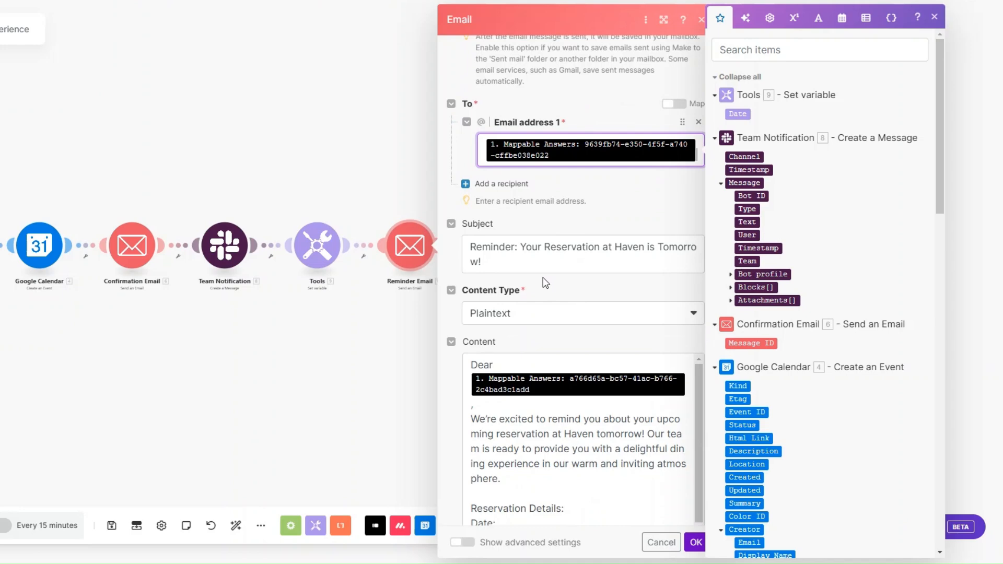
scroll(544, 279, "down", 3)
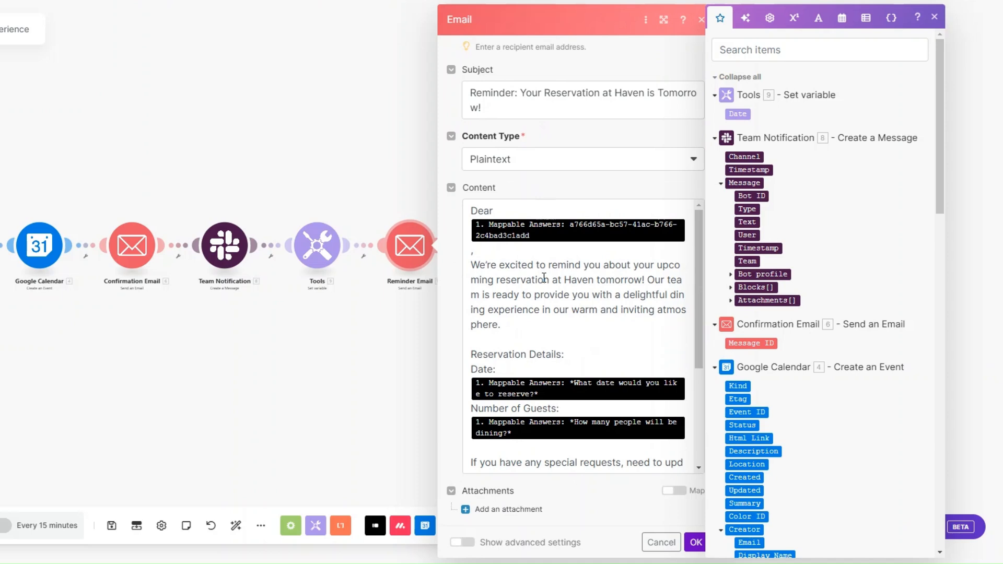
scroll(544, 277, "down", 3)
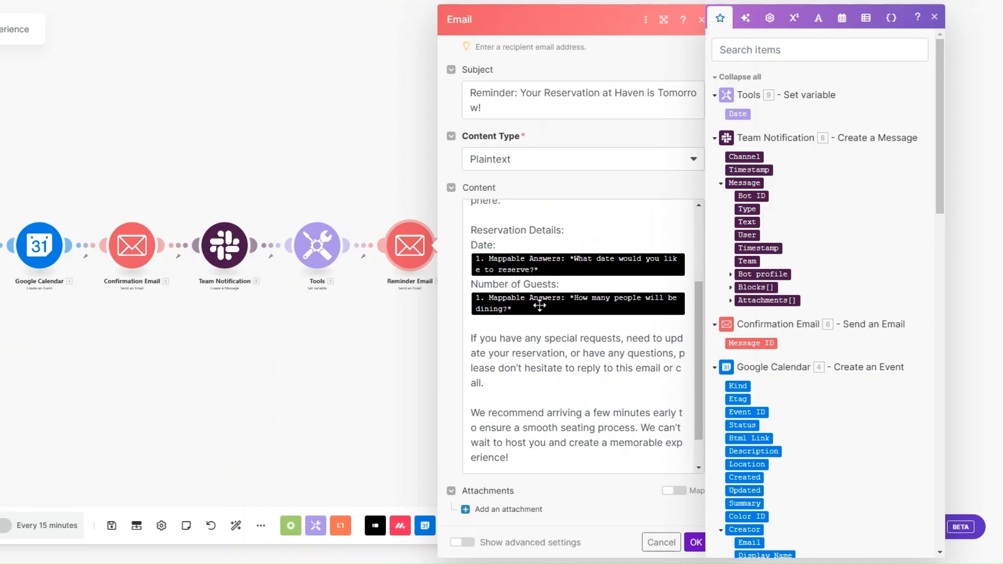
scroll(539, 306, "down", 1)
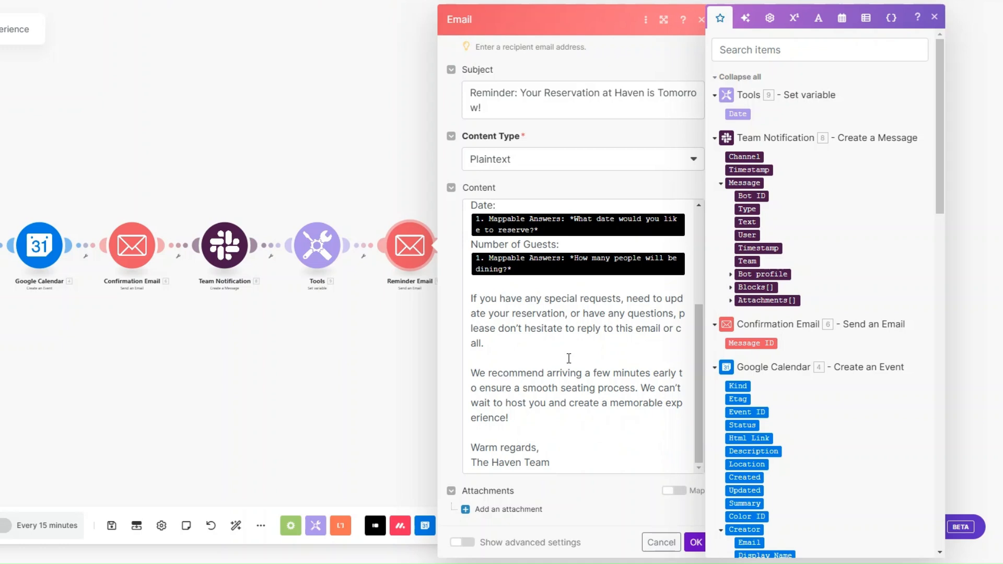
left_click(696, 543)
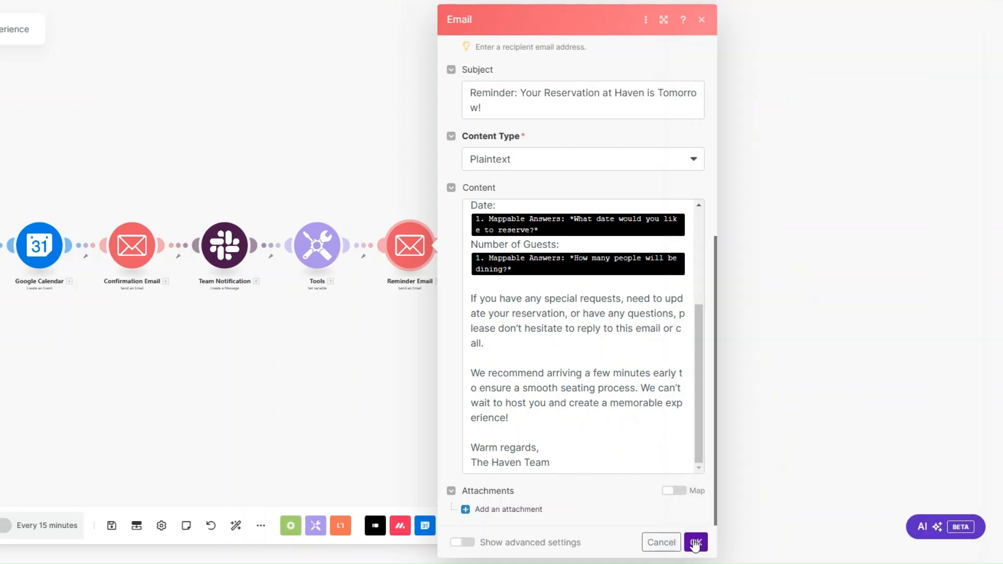
Start setting up a filter on the link into Reminder Email
left_click_drag(315, 365, 508, 392)
left_click(554, 284)
left_click(557, 293)
Label the filter 'Reminder?' and compare the Date variable using Equal to
left_click(606, 215)
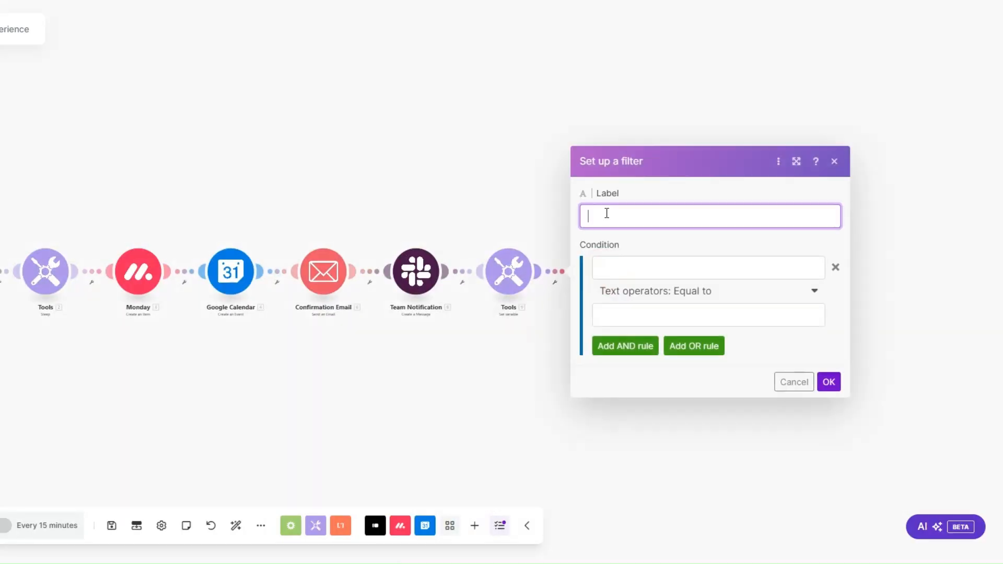
type("Reminder?")
left_click_drag(463, 406, 324, 388)
left_click(503, 251)
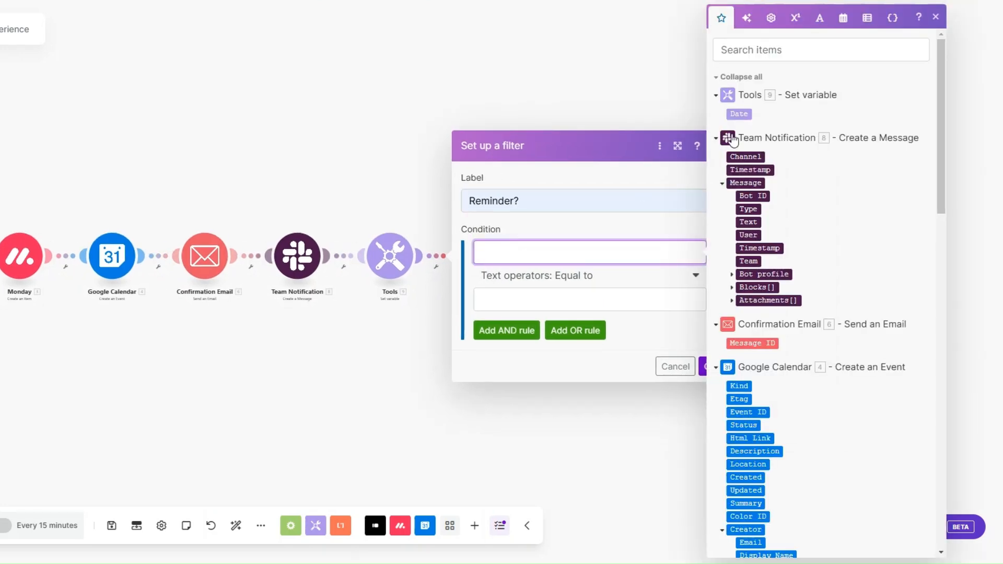
left_click(739, 114)
left_click(537, 282)
scroll(569, 443, "down", 12)
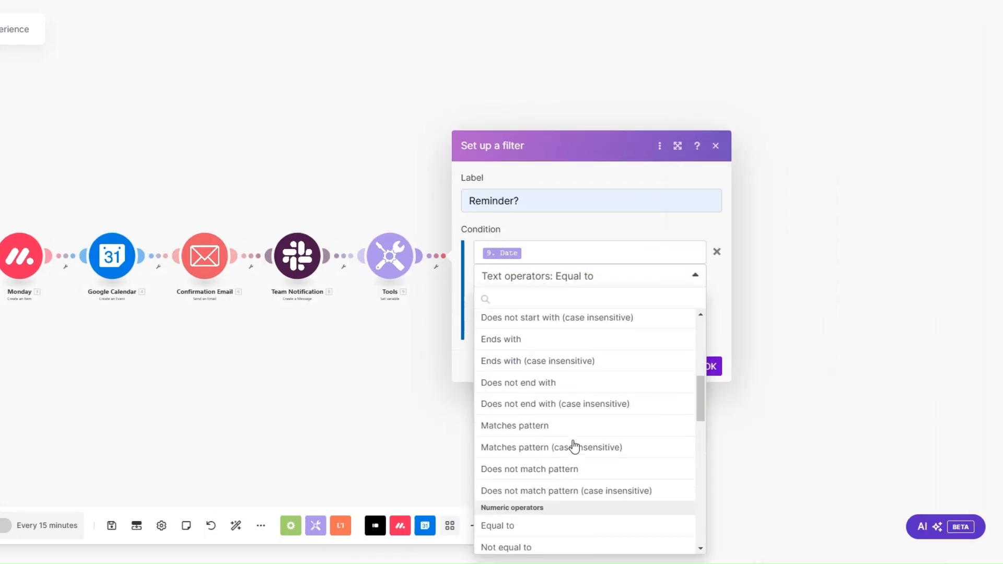
left_click(536, 360)
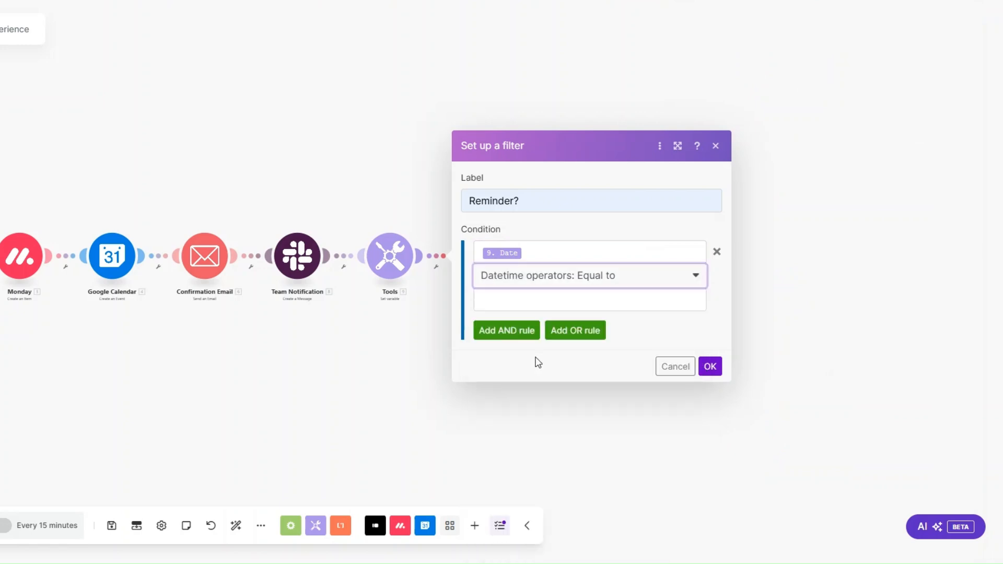
Set the comparison value to addDays(Start; -1) from the calendar event and save
left_click(519, 298)
left_click(843, 20)
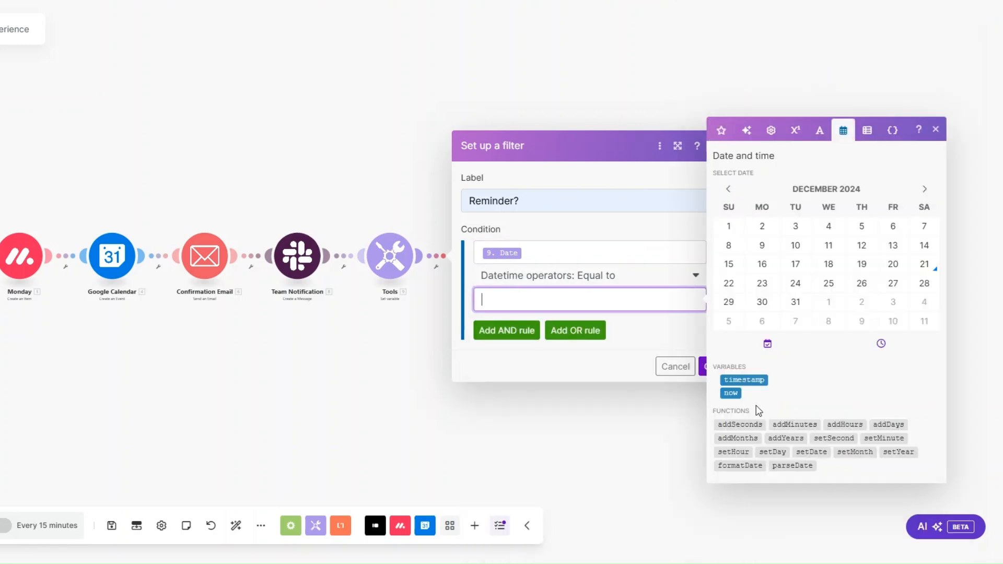
left_click(888, 424)
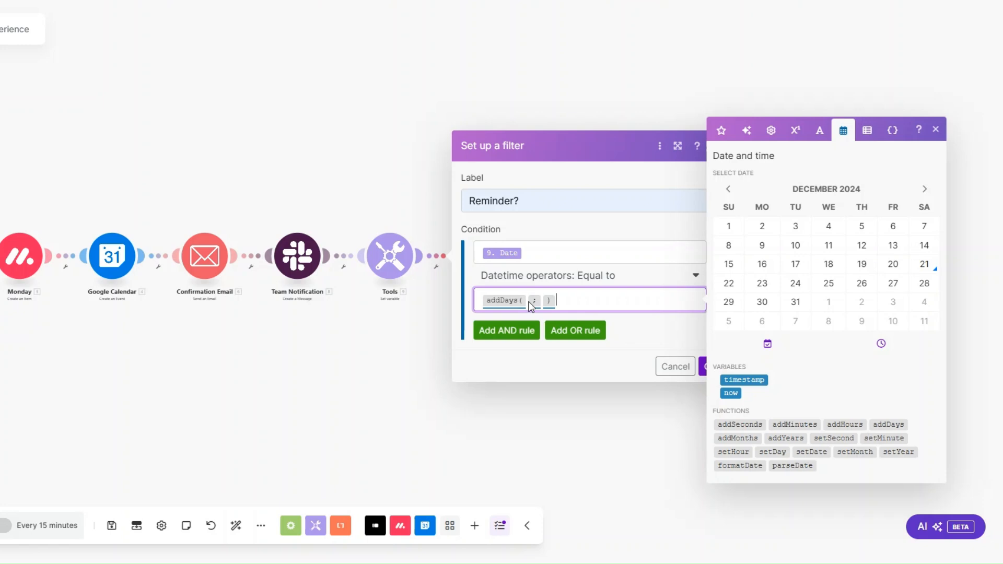
left_click(502, 300)
left_click(721, 130)
scroll(746, 257, "down", 10)
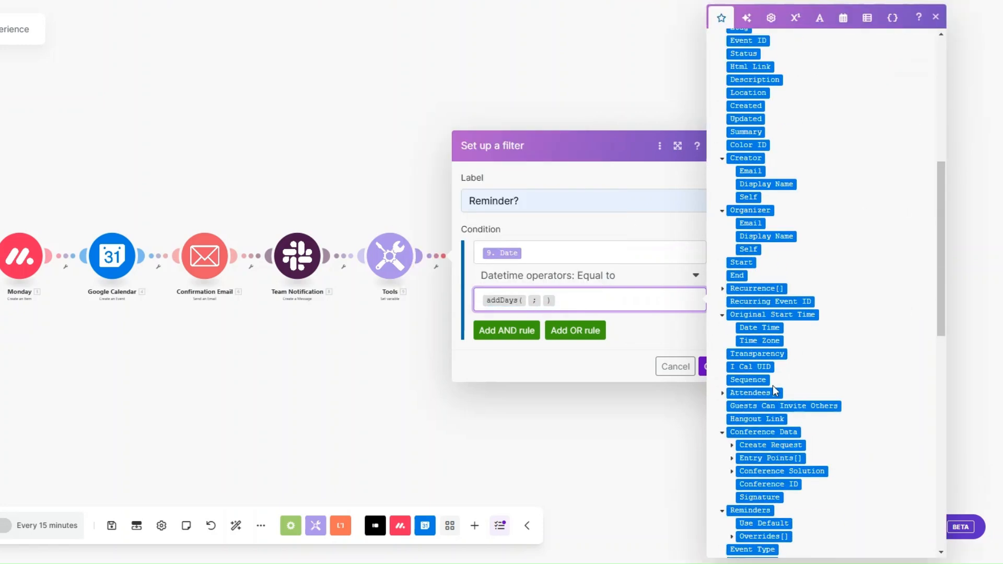
left_click(741, 260)
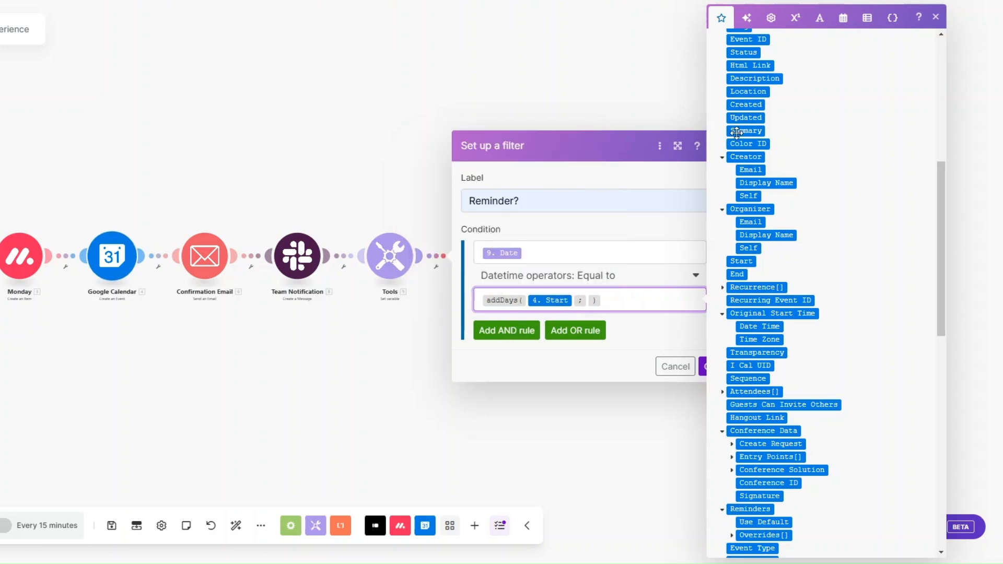
type("-1")
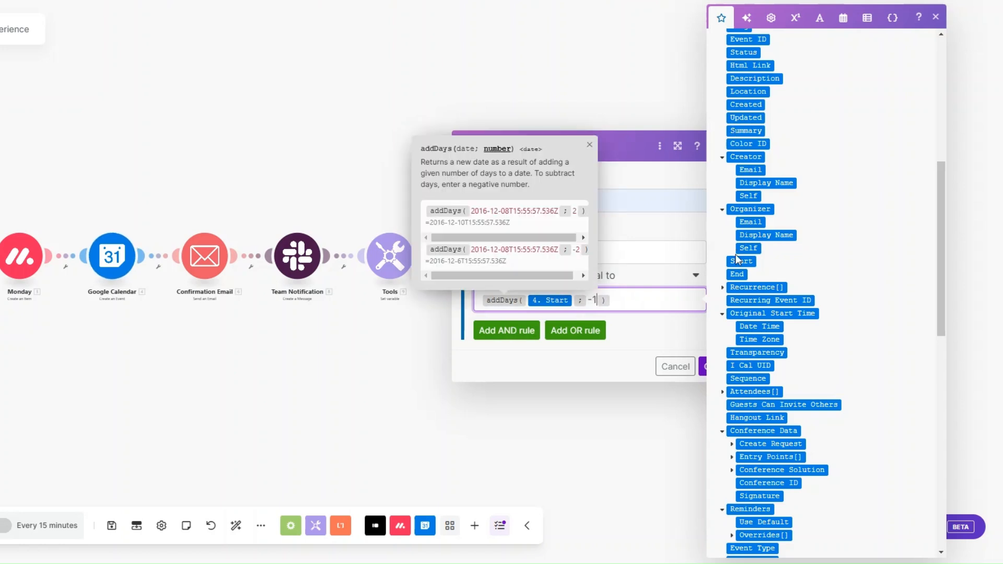
left_click(705, 367)
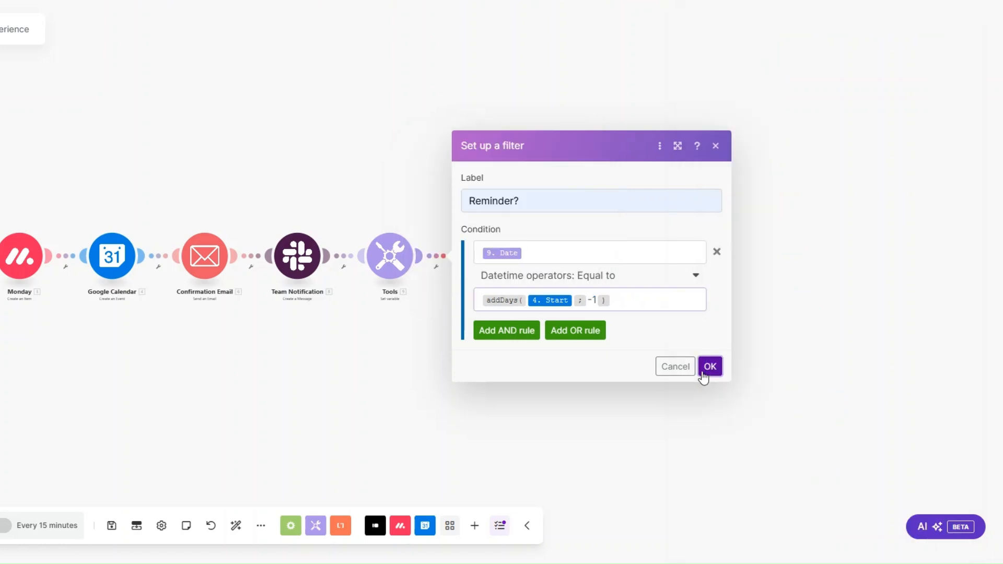
Save the scenario and auto-align the modules into a line
left_click(111, 525)
left_click(236, 525)
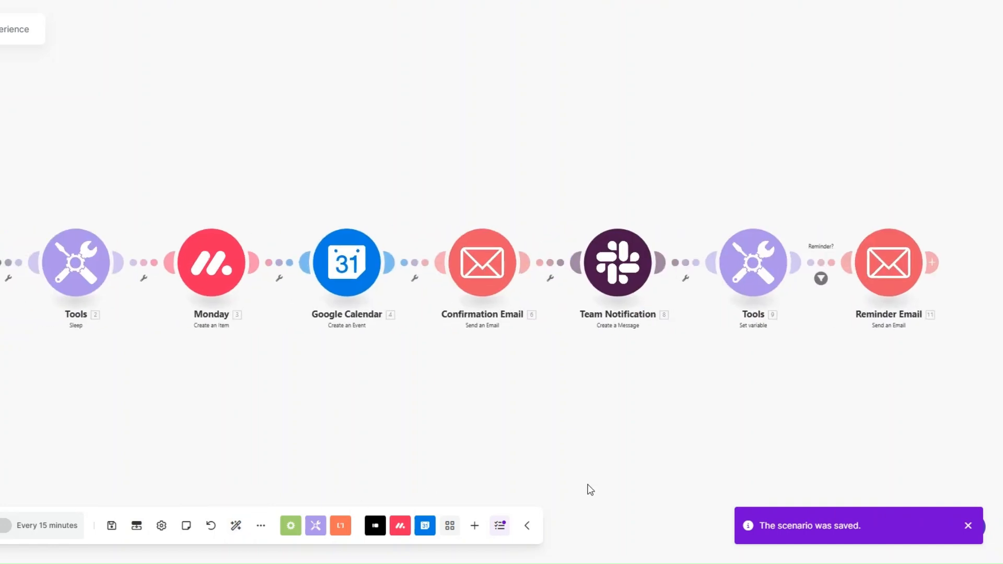
left_click(968, 525)
left_click_drag(252, 409, 237, 406)
Start the Typeform trigger from the first response and run the scenario once
right_click(53, 266)
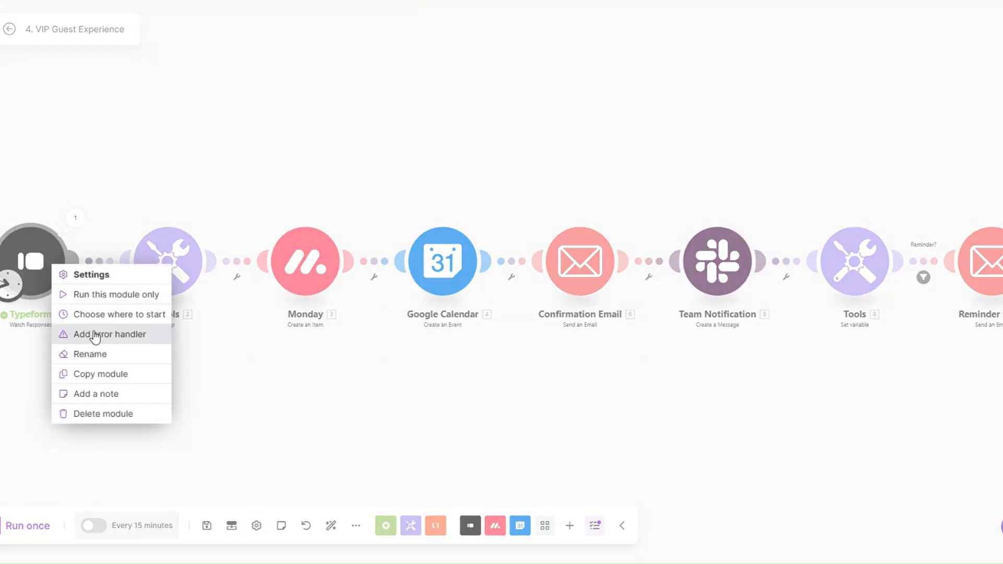
left_click(98, 315)
left_click(107, 291)
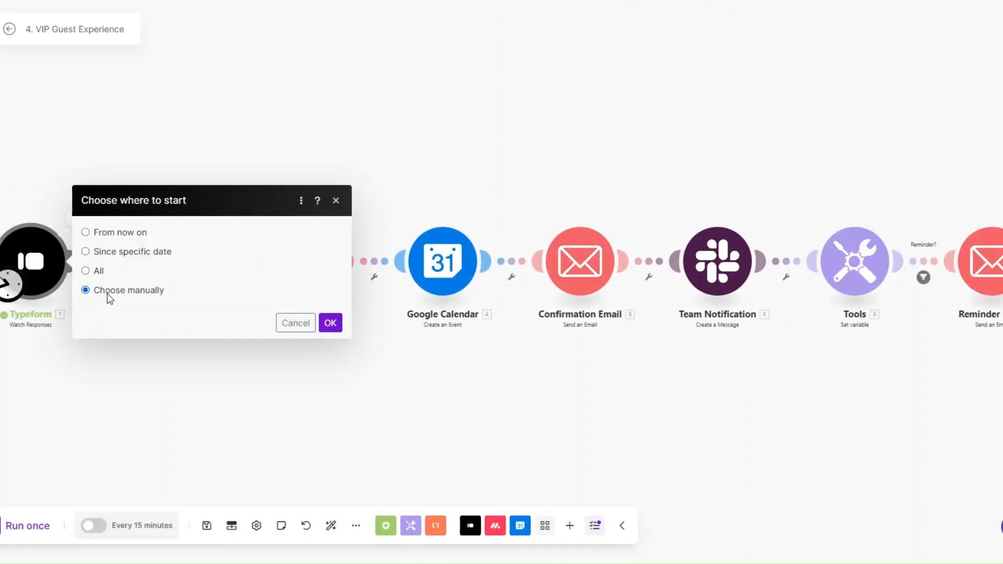
left_click(152, 286)
left_click(326, 371)
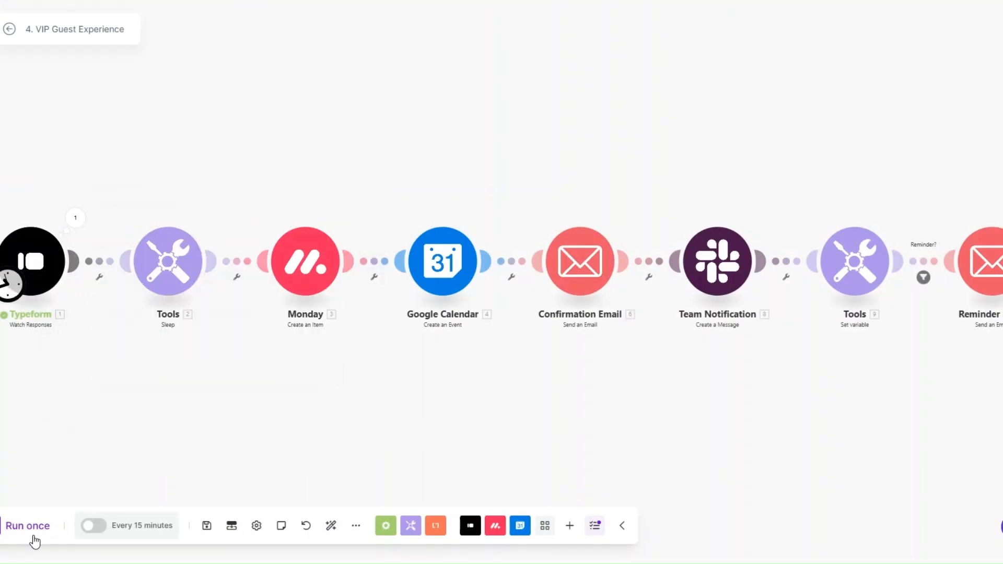
left_click(33, 532)
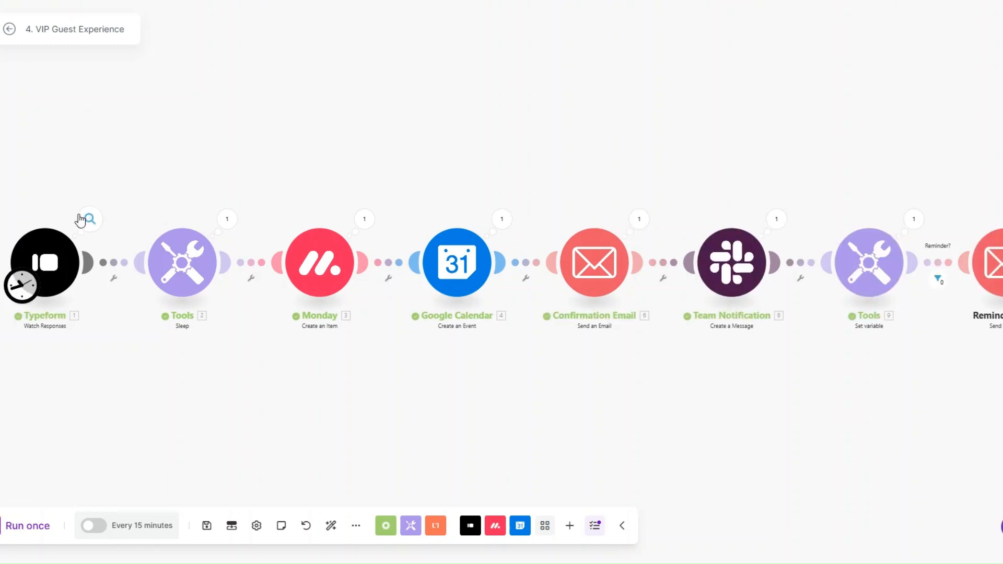
Inspect the Typeform guest answers and the Monday module output from the run
left_click(90, 218)
left_click(152, 312)
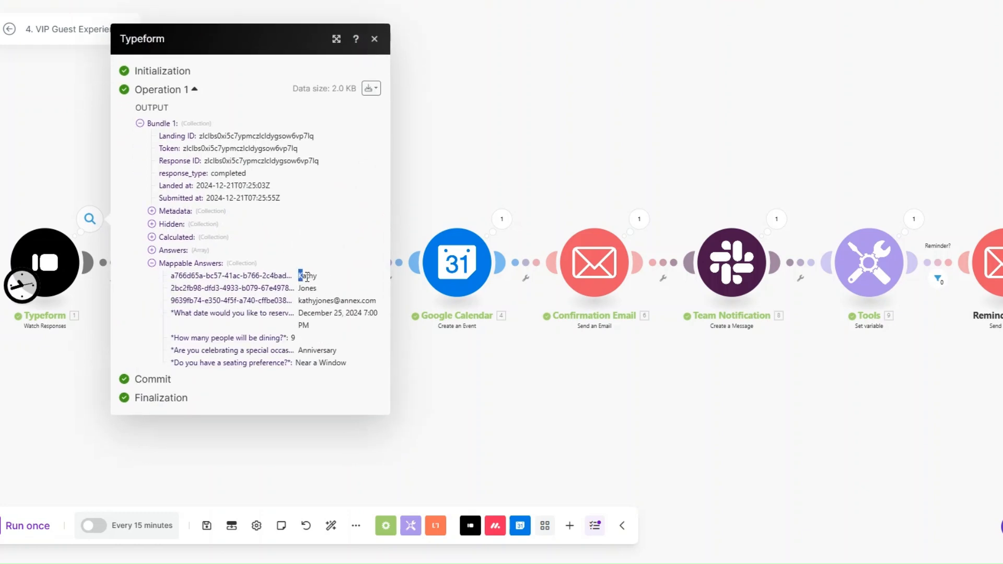
left_click_drag(301, 282, 355, 337)
left_click(429, 376)
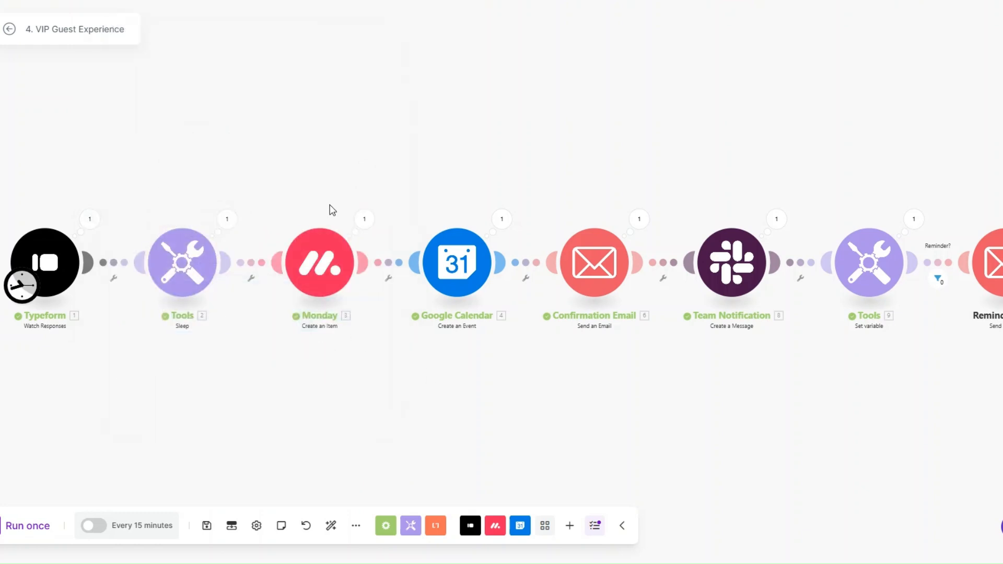
left_click(364, 220)
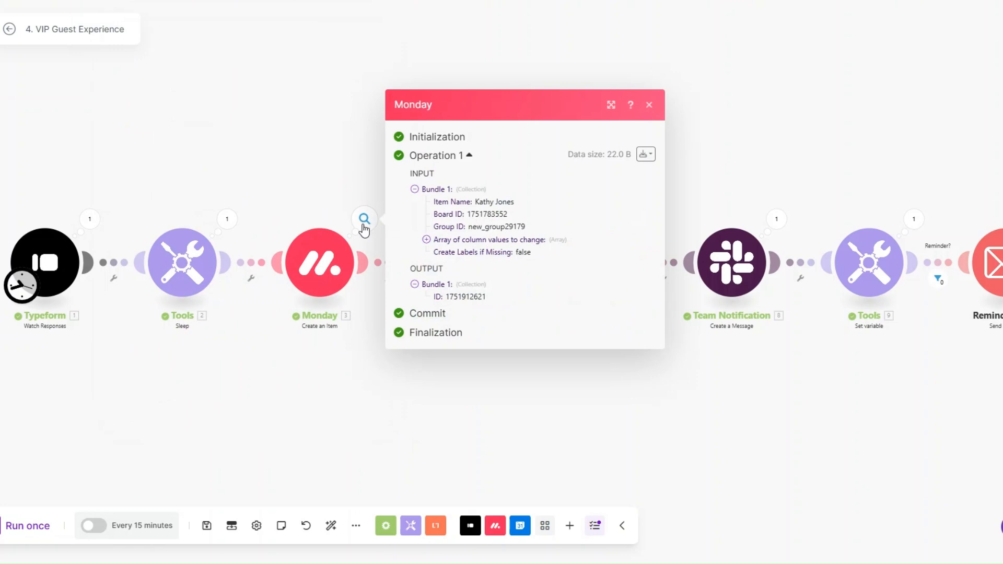
left_click(371, 394)
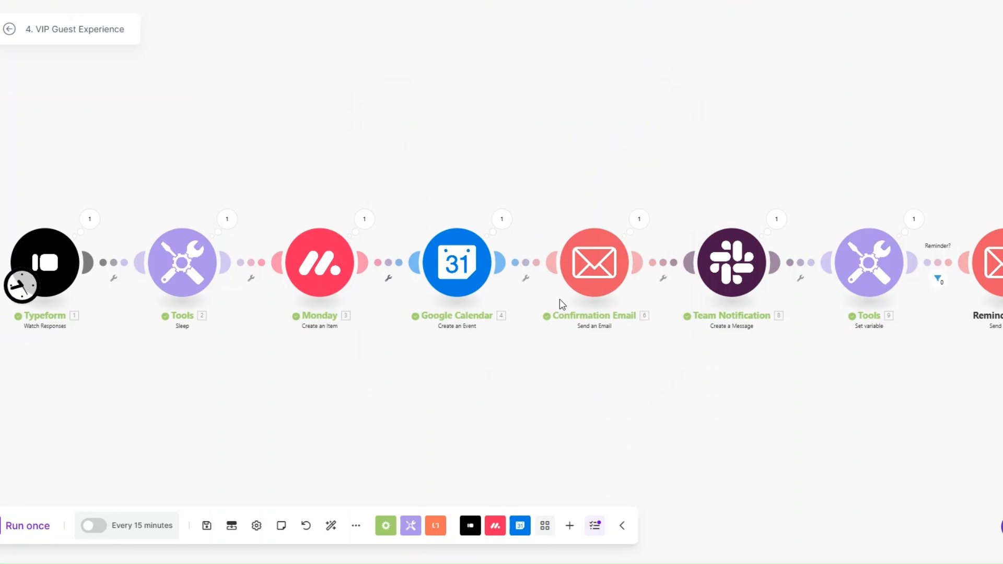
Inspect the Confirmation Email output, including its subject line and body content
left_click(638, 218)
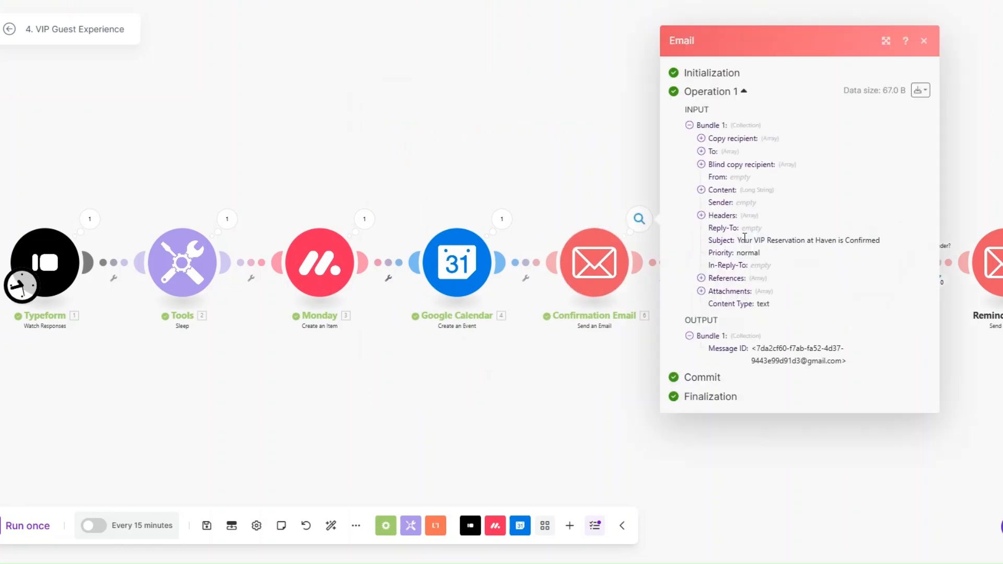
left_click_drag(739, 240, 842, 245)
left_click(701, 190)
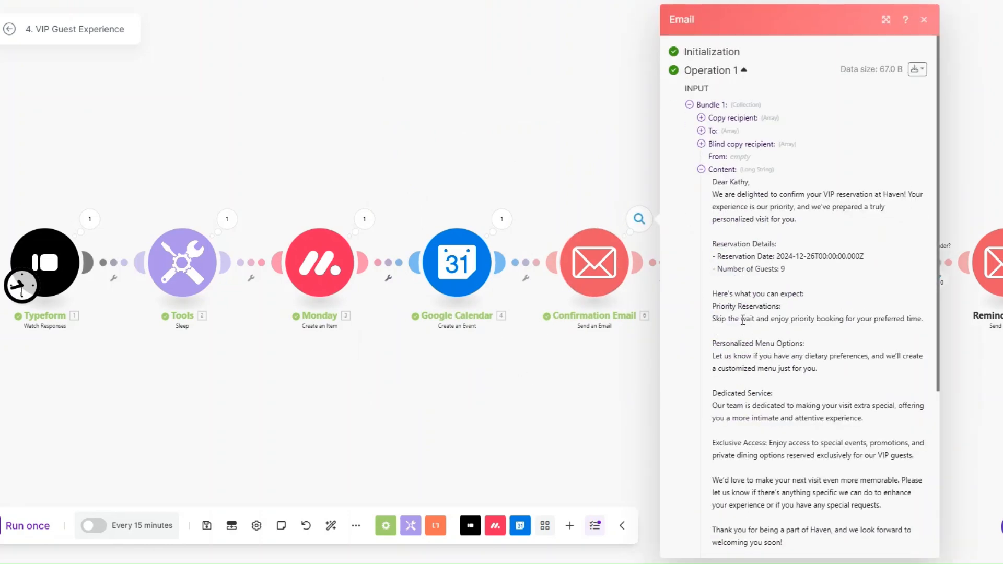
scroll(743, 320, "down", 3)
left_click(583, 393)
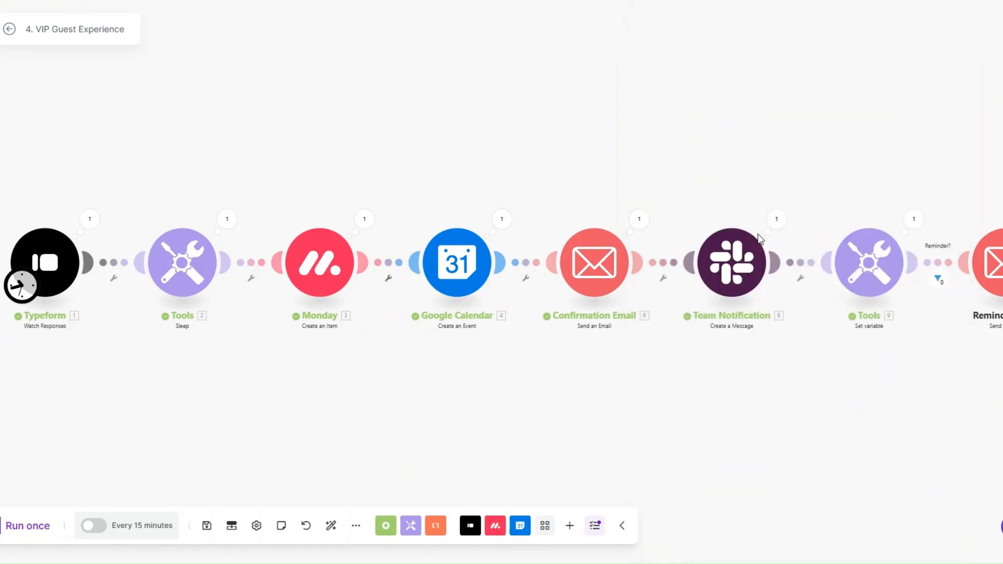
Inspect the Slack Team Notification text for 9 guests on 2024-12-26
left_click(776, 218)
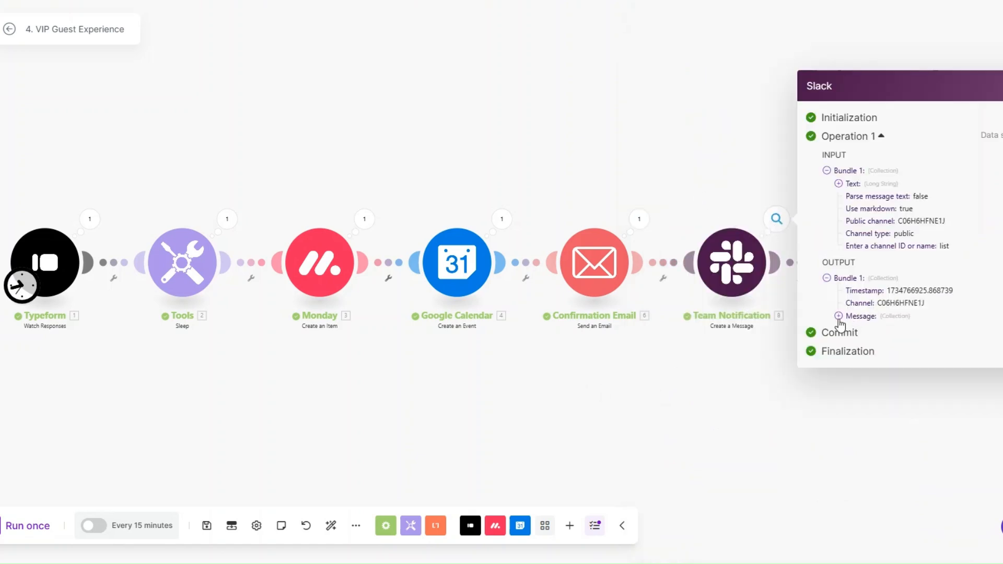
left_click(838, 315)
left_click(850, 325)
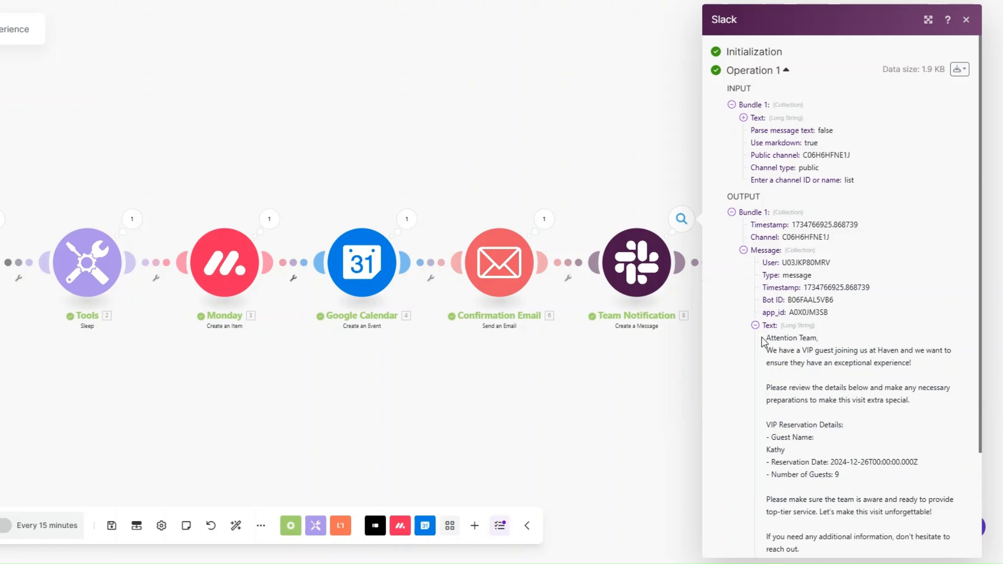
left_click_drag(768, 343, 853, 496)
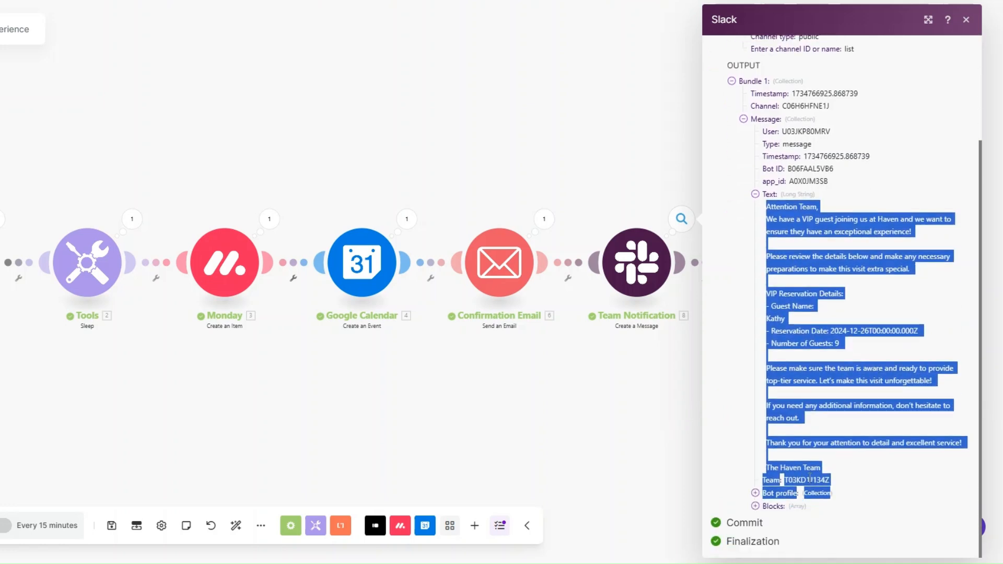
left_click(648, 348)
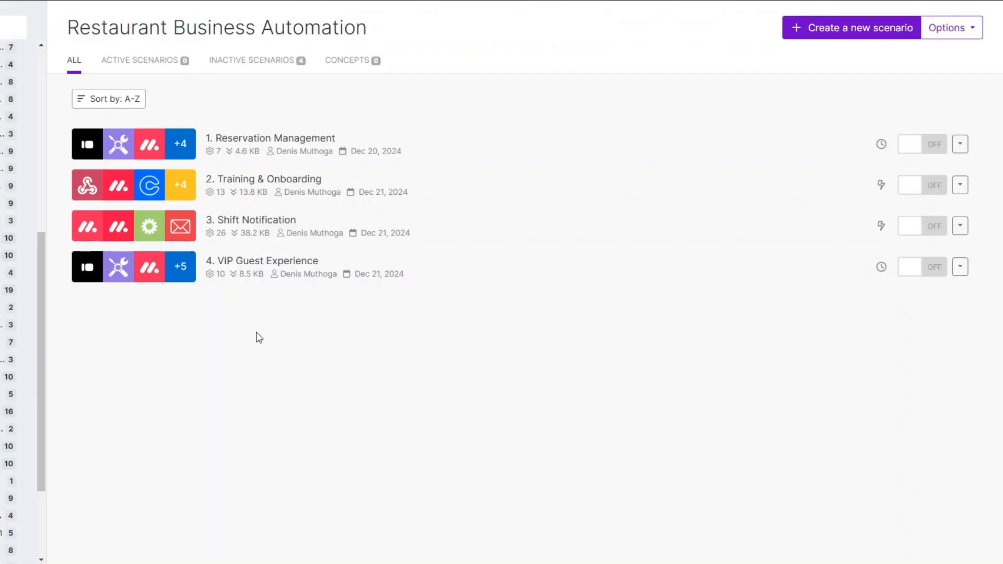
Create the new scenario 5. Inventory Management and reposition its first module placeholder
left_click(838, 31)
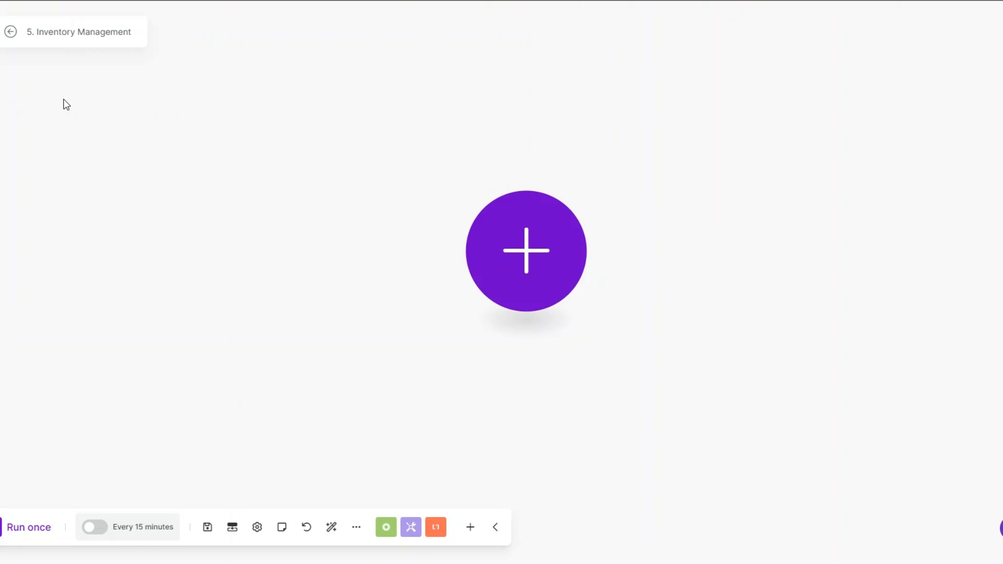
left_click_drag(510, 271, 481, 289)
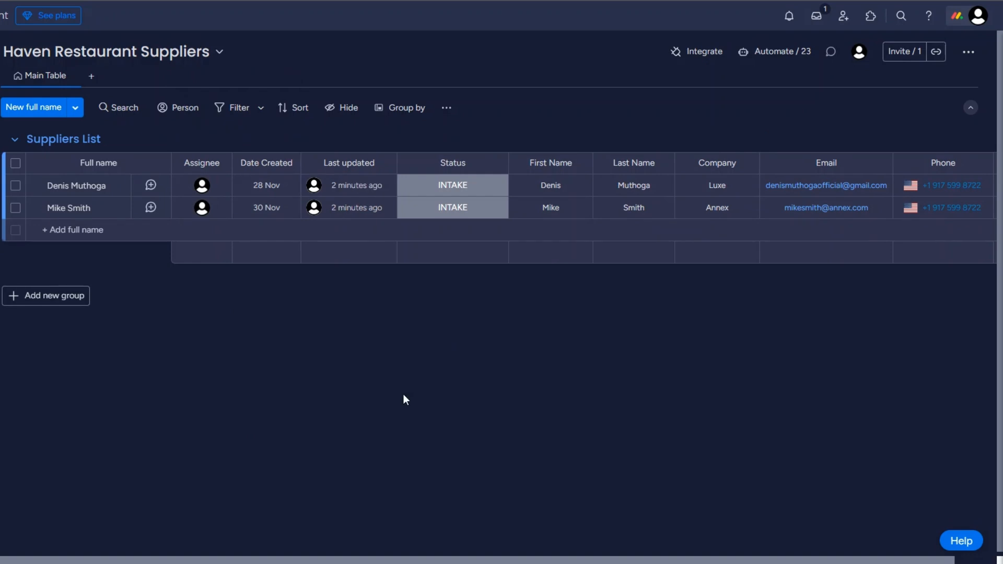
Check the supplier Status labels without changing them, then choose Webhooks for the first module
left_click(451, 189)
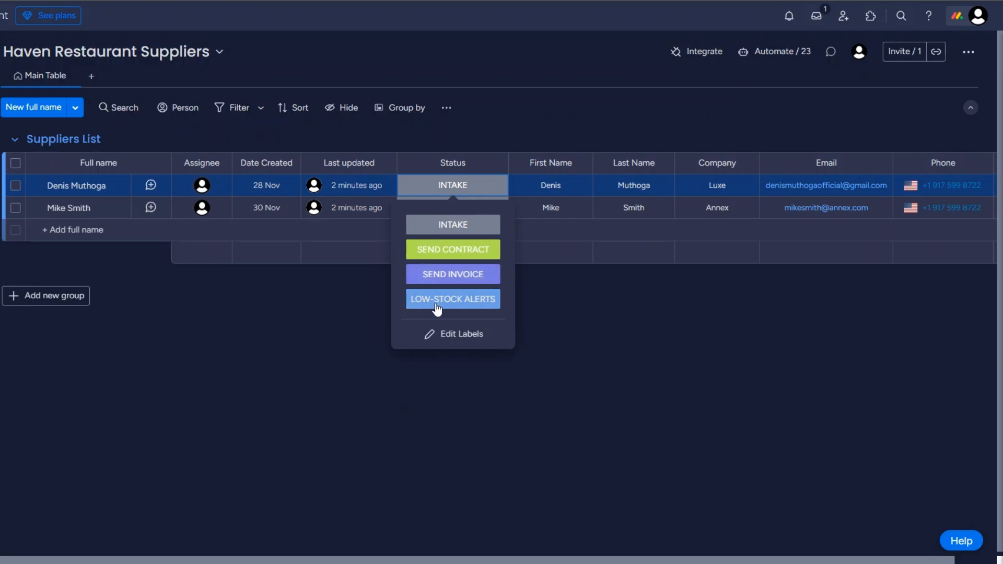
left_click(559, 311)
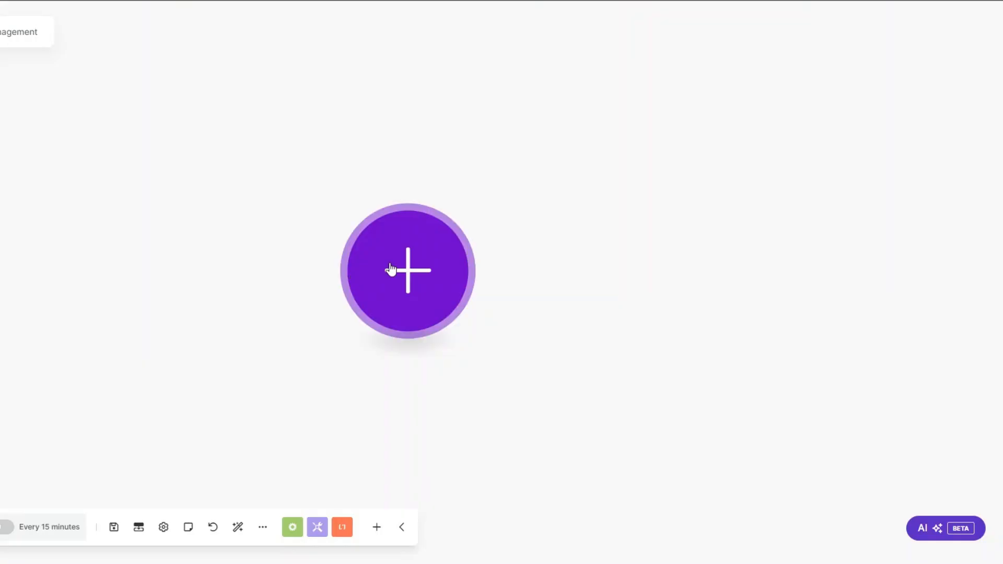
left_click(391, 271)
left_click(546, 266)
left_click_drag(399, 279, 215, 263)
Create a custom webhook named 'Inventory Management', copy its address, and close the settings
left_click(424, 261)
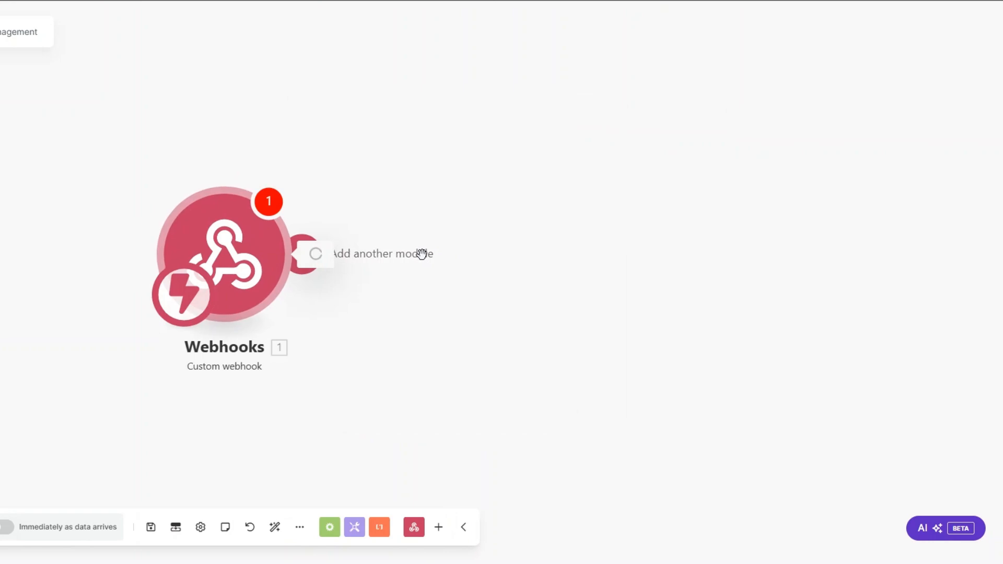
left_click(538, 255)
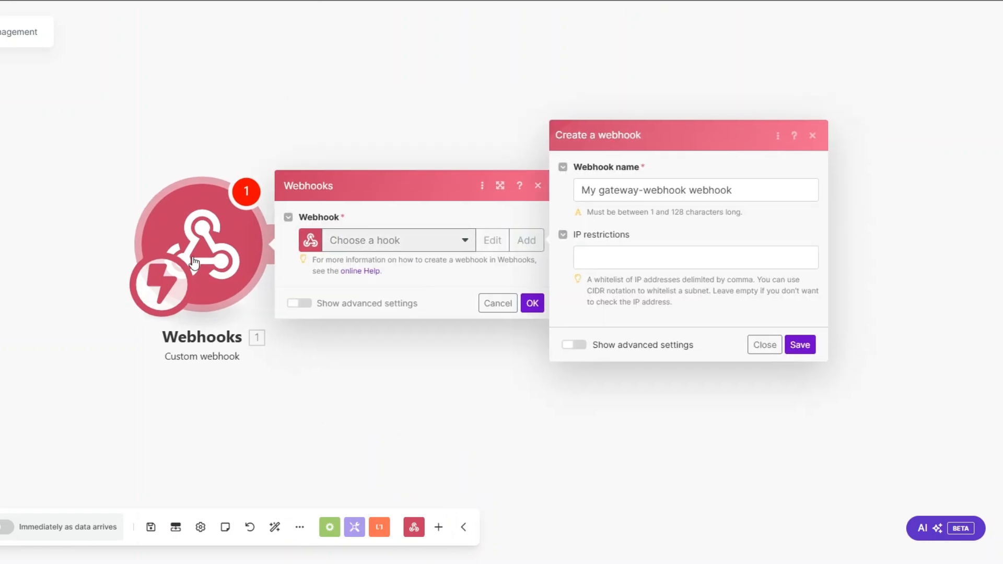
left_click_drag(564, 171, 428, 172)
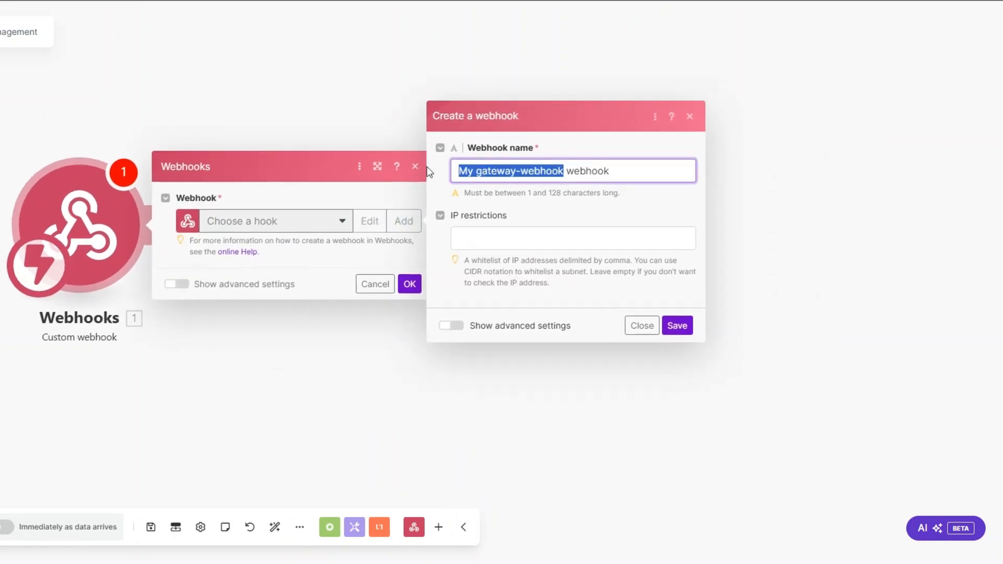
type("Inventory Management")
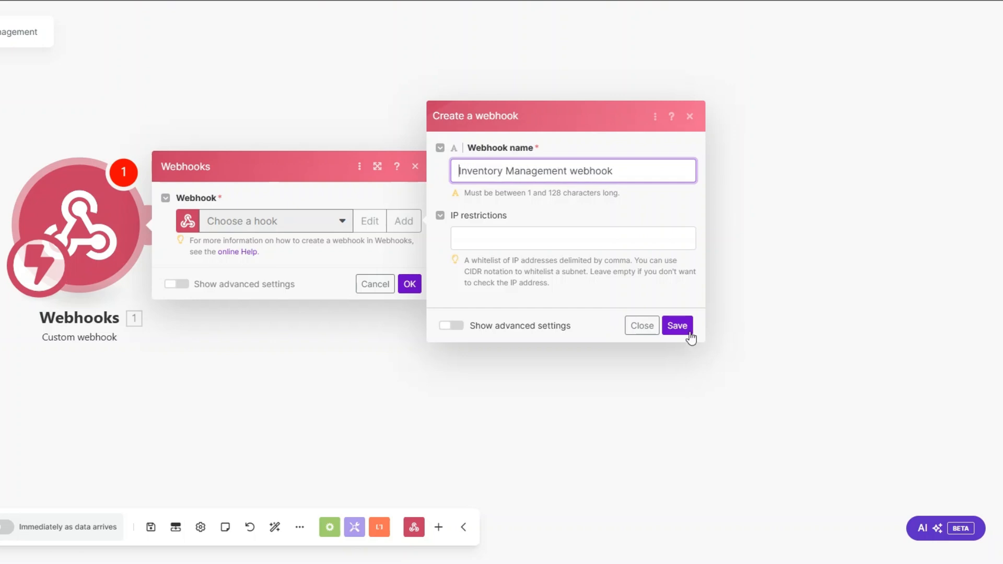
left_click(685, 325)
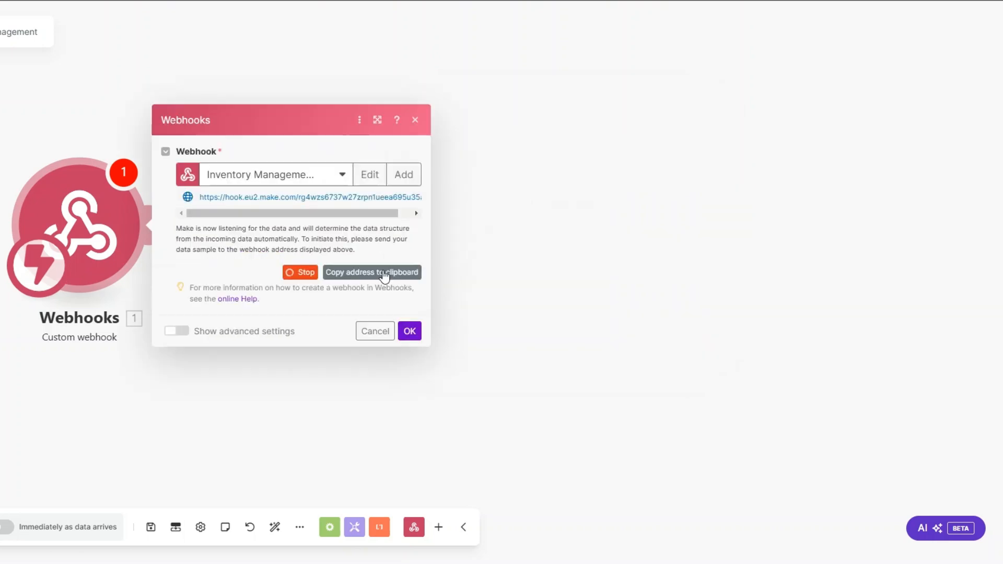
left_click(381, 272)
left_click(409, 333)
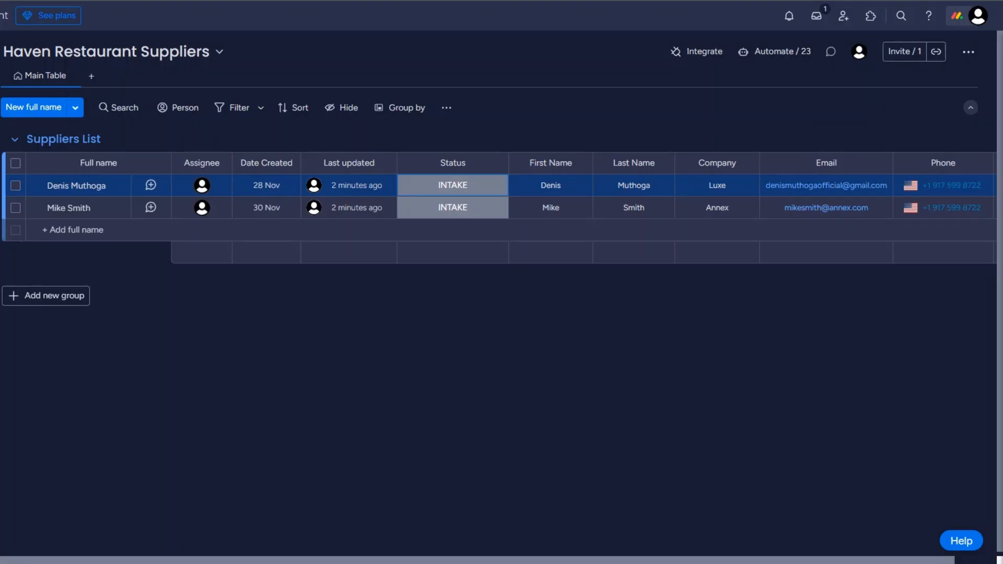
Paste the Make webhook URL into monday.com's 'When a status changes to something' webhook and connect
left_click(699, 55)
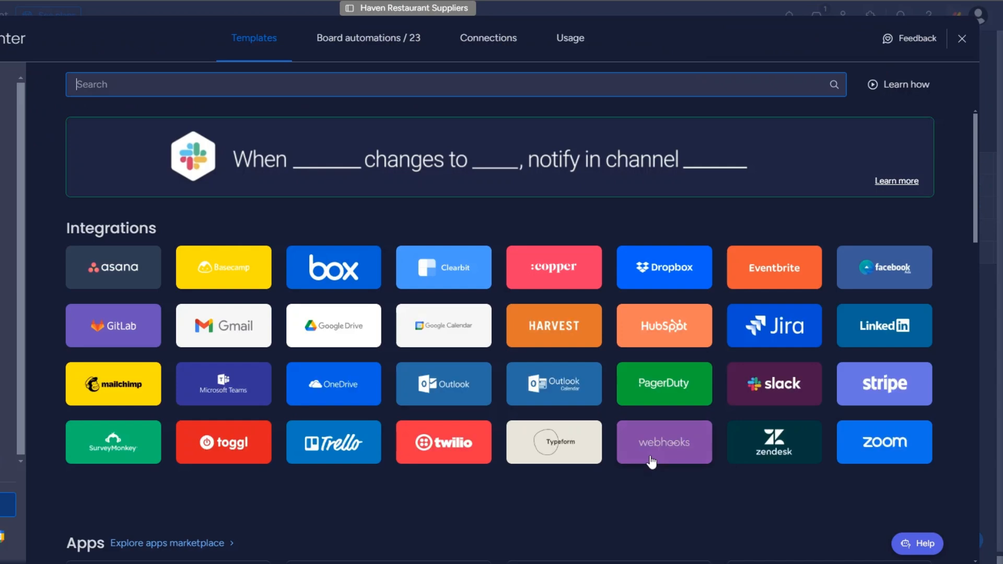
left_click(653, 452)
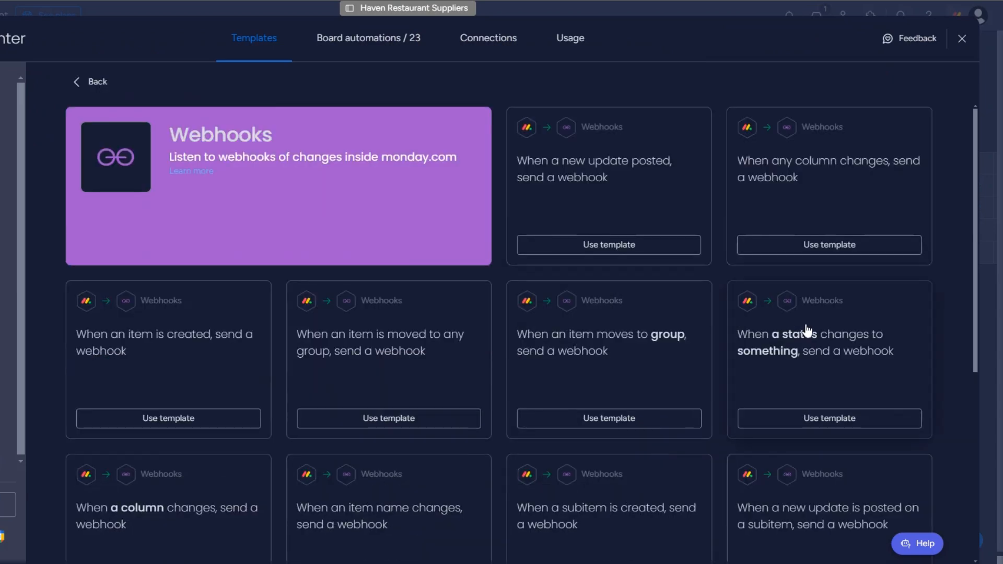
left_click(793, 347)
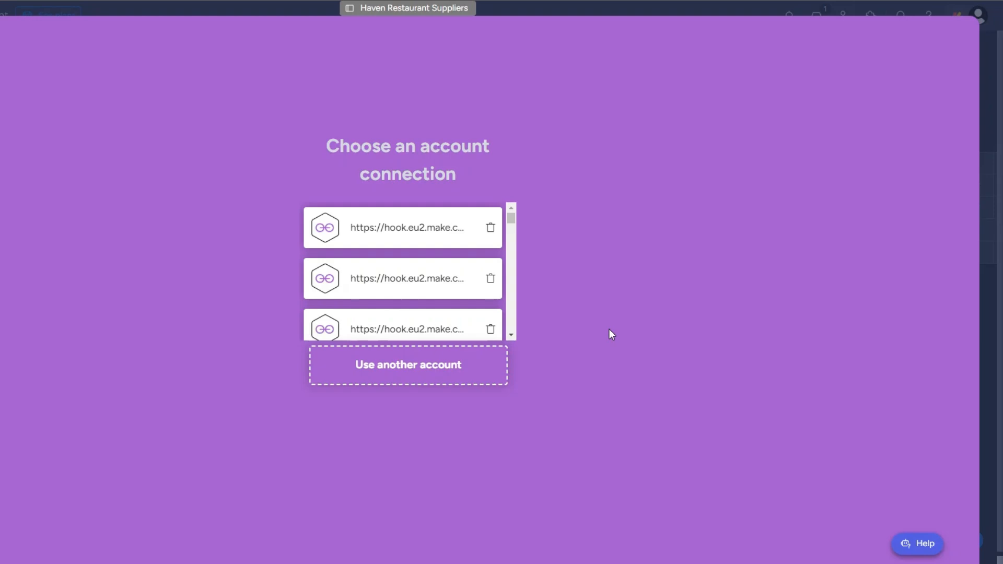
left_click(412, 381)
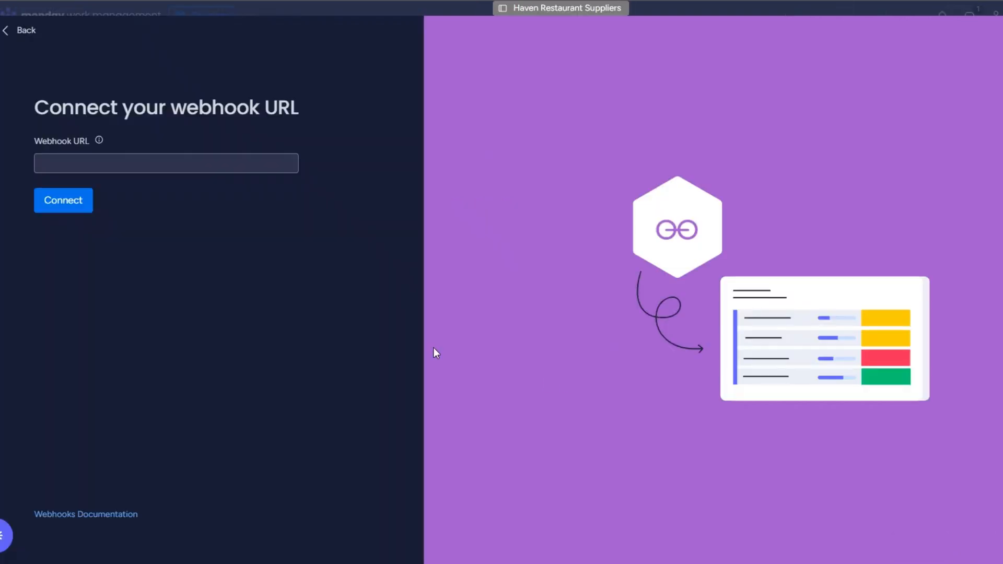
left_click(114, 163)
key("ctrl+v")
left_click(60, 200)
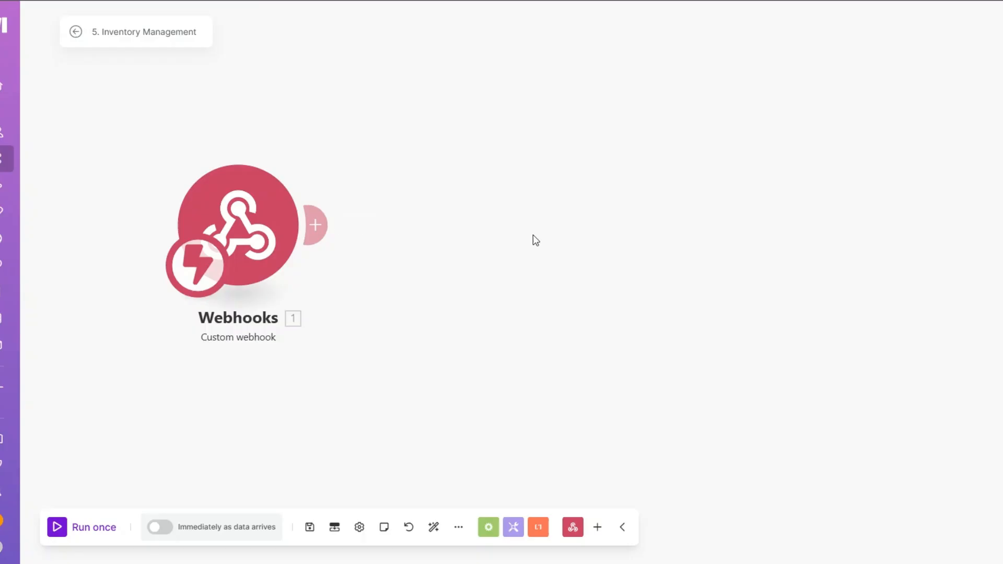
Run the Make scenario once and retry the connection so Make captures the challenge
left_click(112, 537)
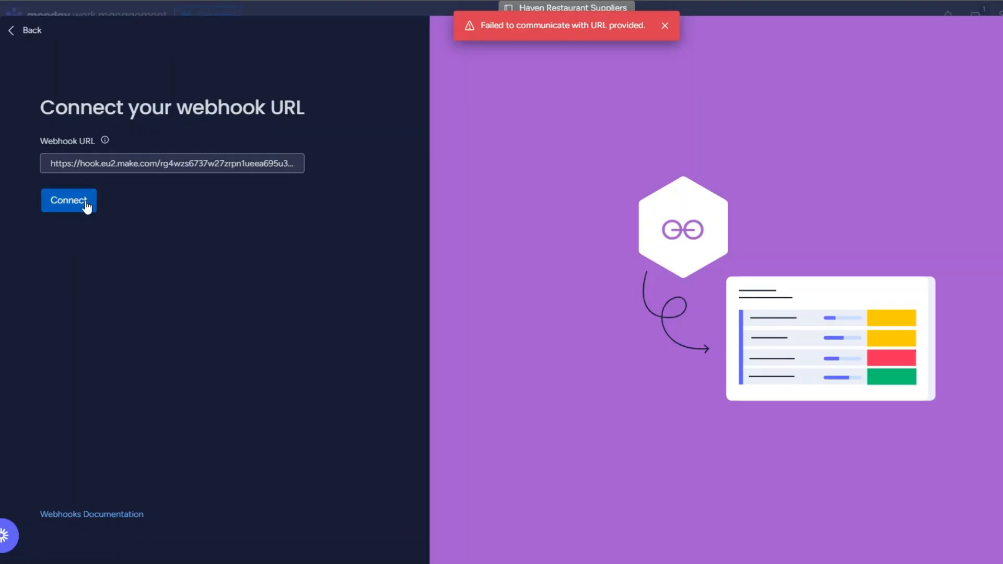
left_click(83, 205)
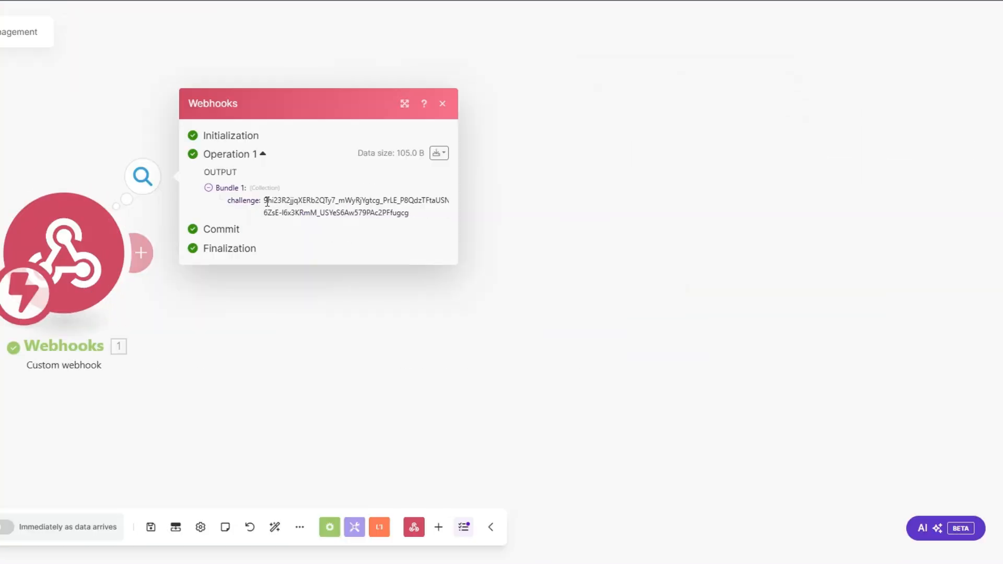
left_click_drag(267, 201, 412, 224)
left_click(175, 320)
Add a Webhook response module returning status 200 with body {"challenge": the captured challenge}
left_click(186, 254)
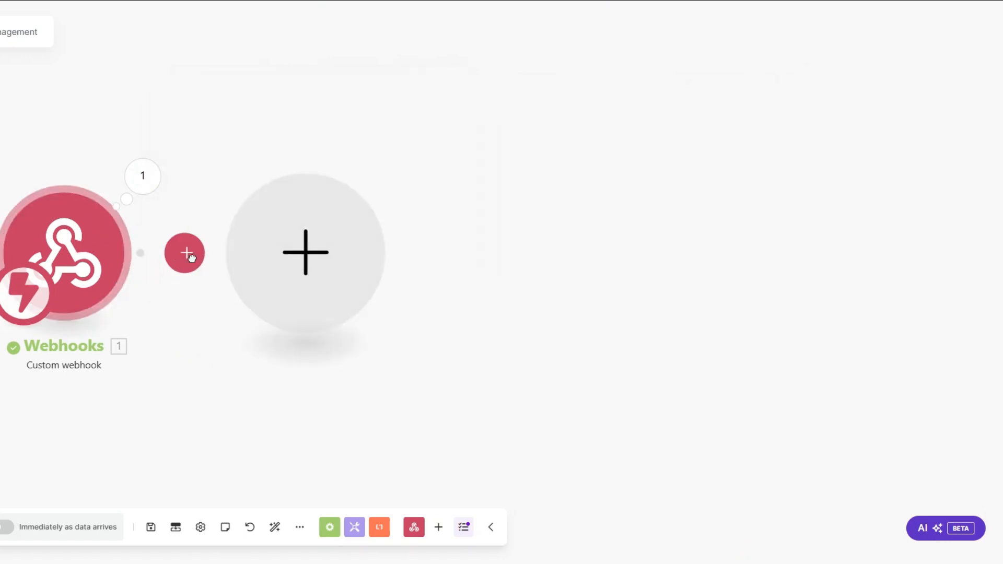
left_click(438, 146)
left_click(470, 225)
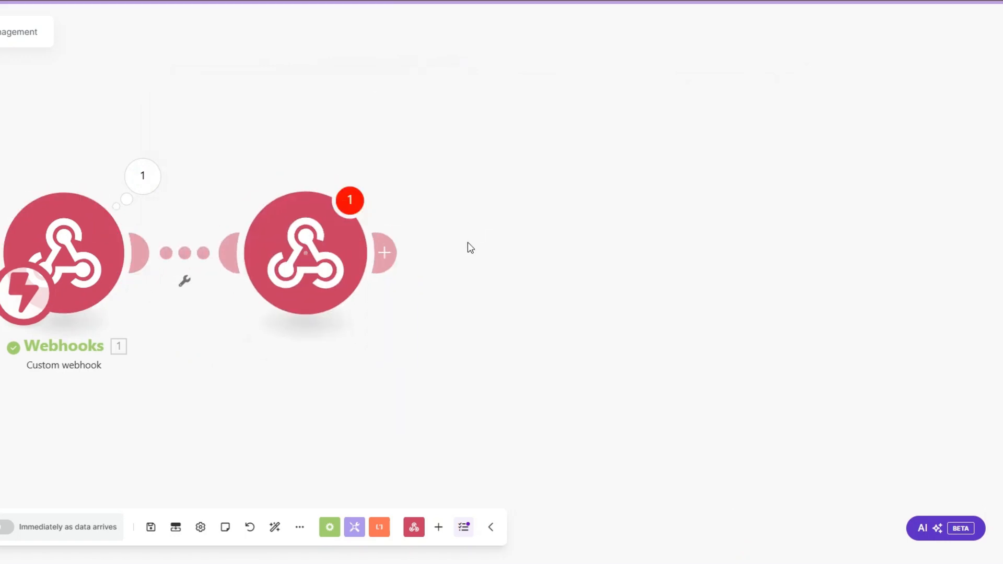
type("{}")
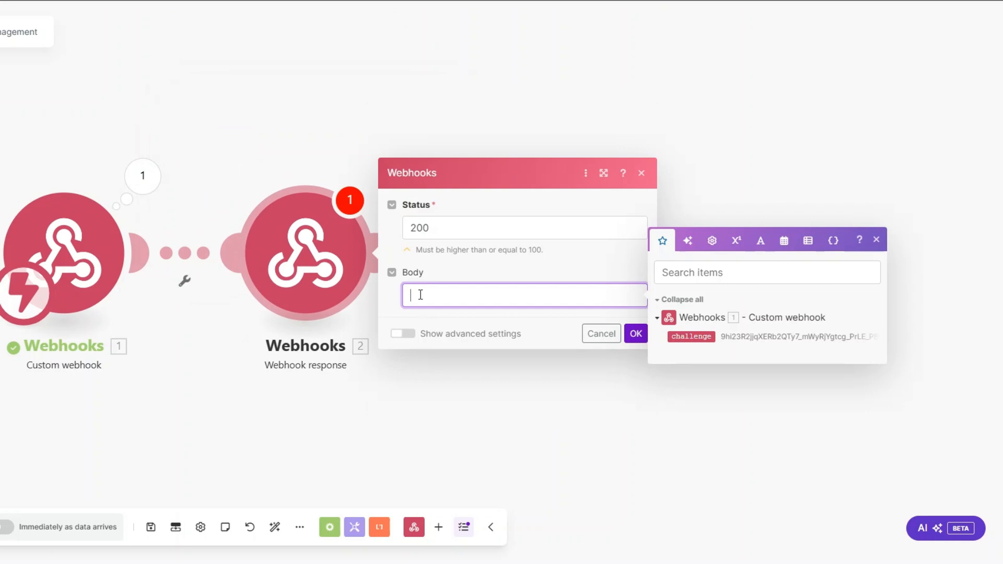
type("\"\"")
type(":\"\"")
type("challenge")
left_click(698, 337)
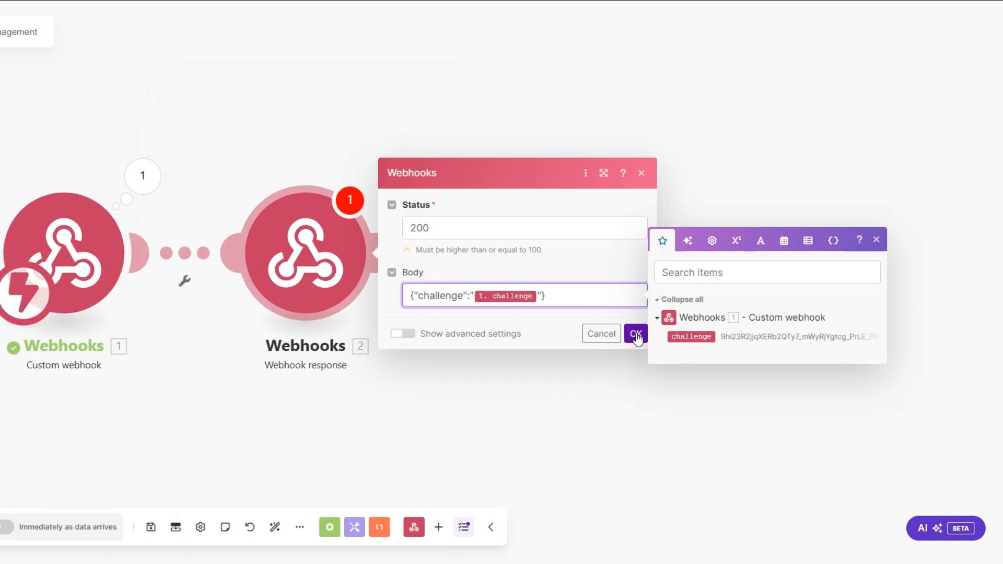
left_click(635, 334)
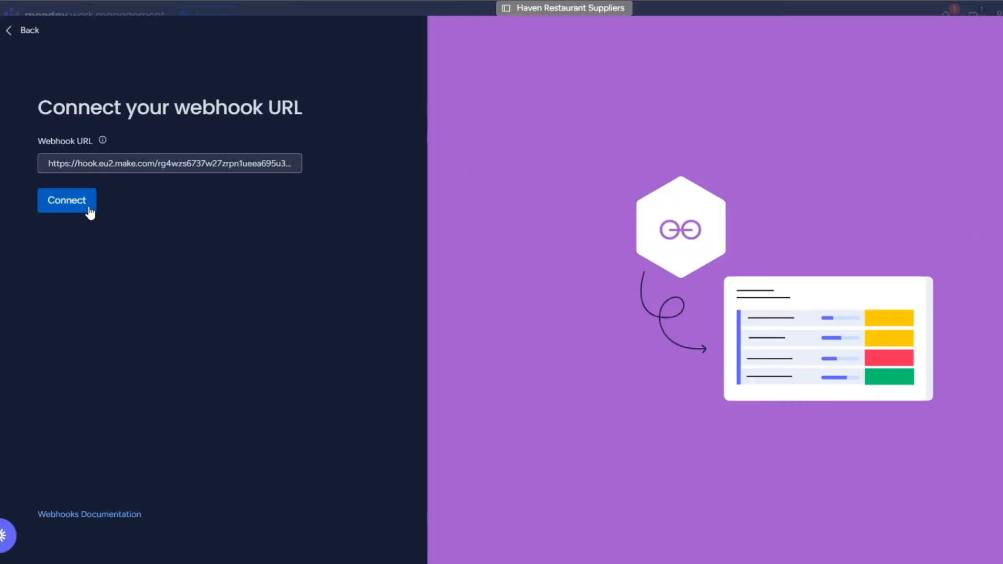
Retry the monday.com webhook connection, then delete the temporary Webhook response module
left_click(89, 209)
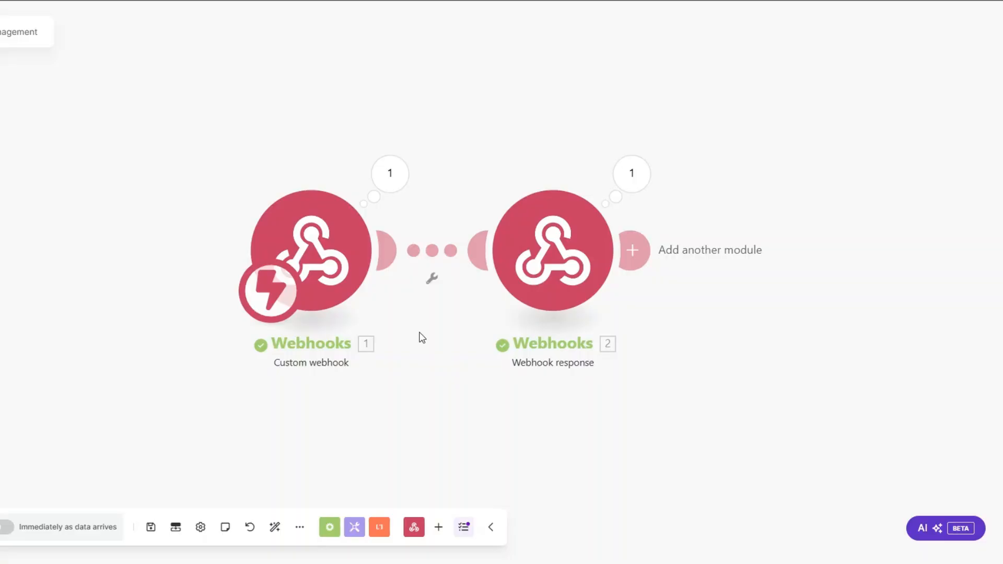
left_click_drag(421, 335, 293, 334)
right_click(447, 256)
left_click(482, 399)
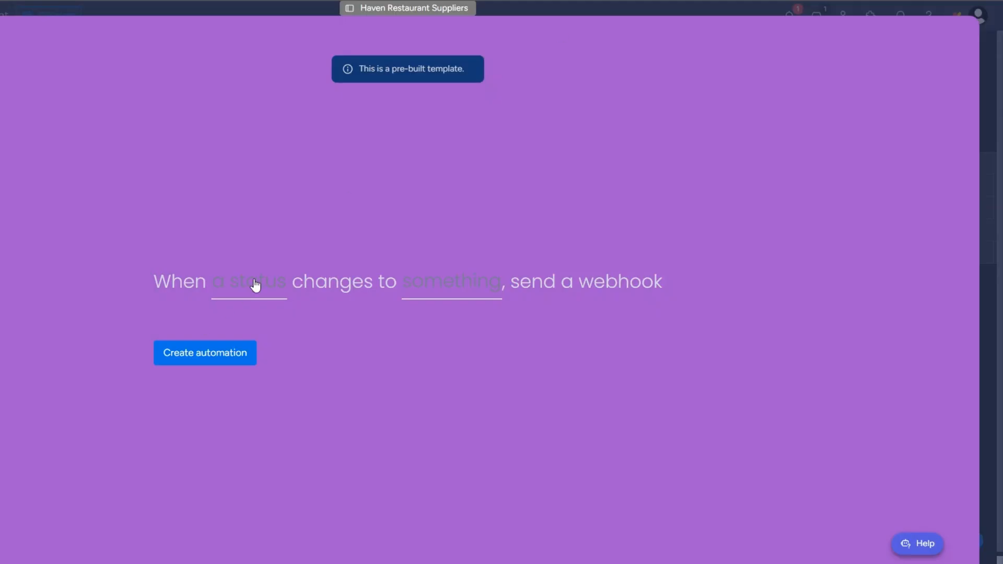
Create the automation sending a webhook when Status changes to LOW-STOCK ALERTS
left_click(251, 285)
left_click(245, 340)
left_click(406, 289)
scroll(471, 365, "down", 1)
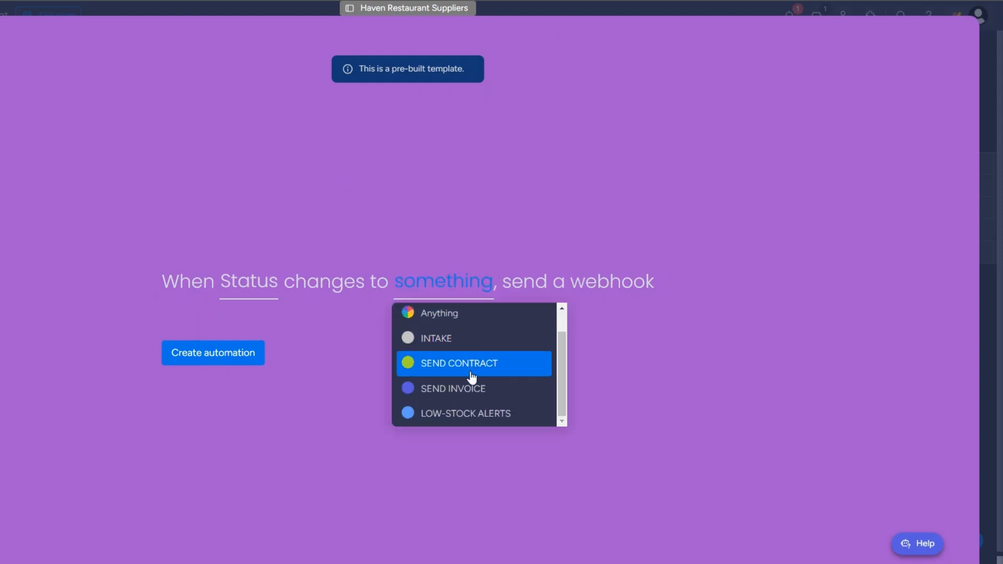
left_click(468, 415)
left_click(199, 355)
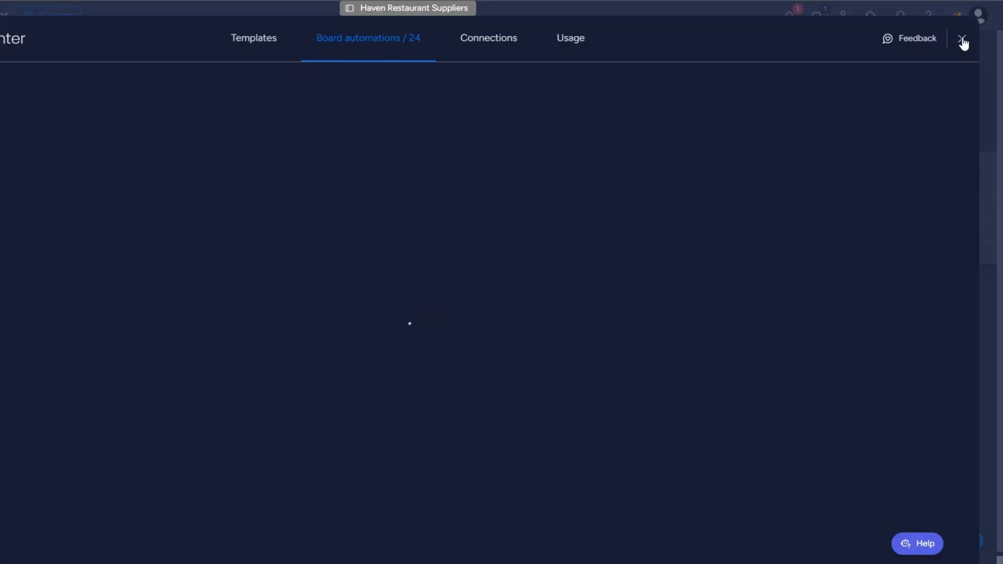
left_click(962, 41)
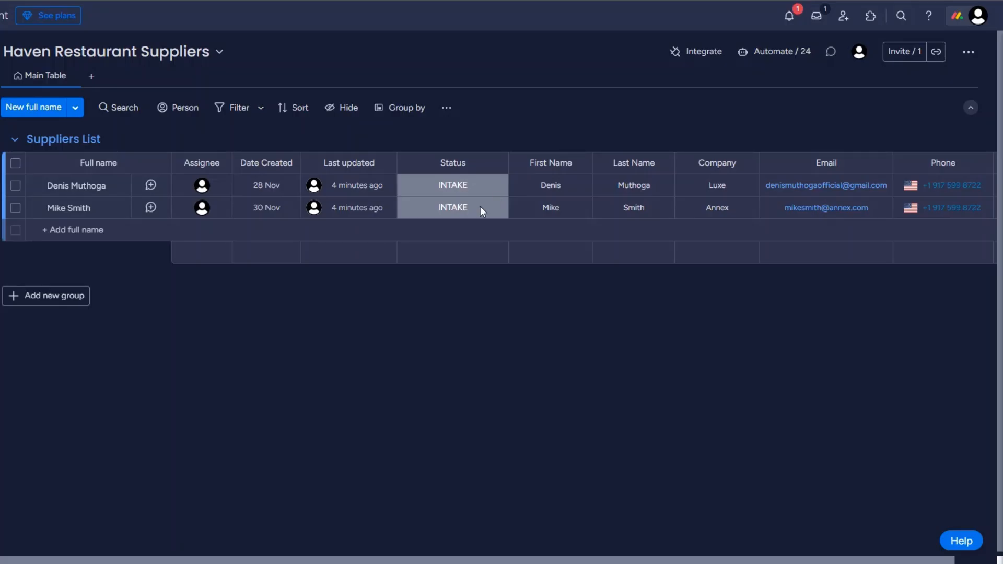
Set the second supplier's status to LOW-STOCK ALERTS and view Make's received data
left_click(479, 208)
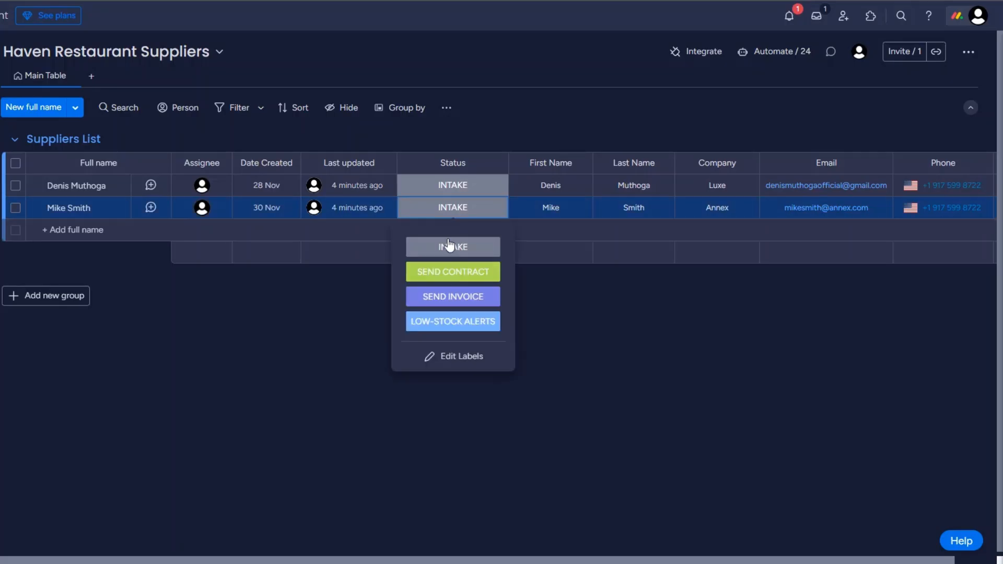
left_click(452, 326)
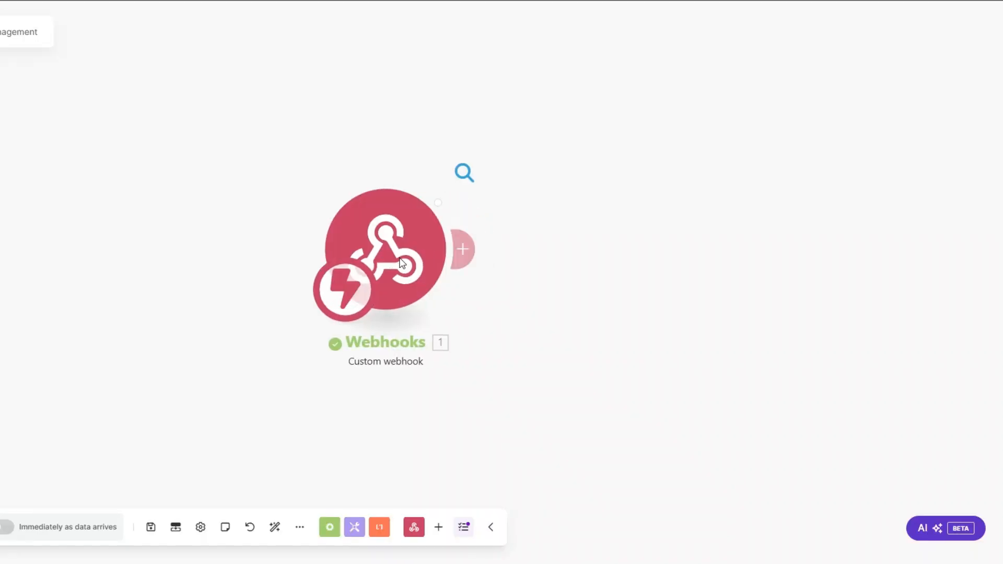
left_click(463, 173)
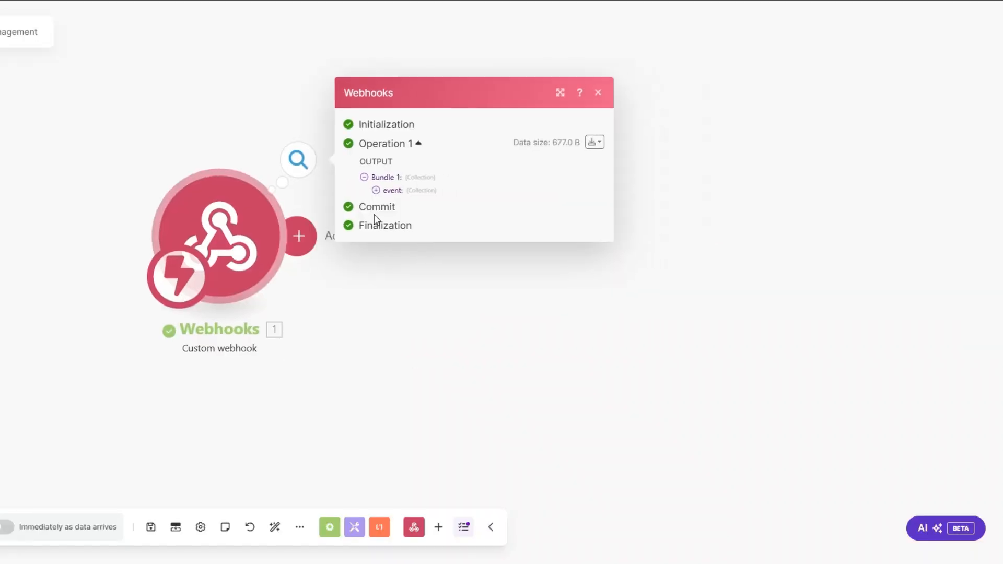
Inspect the webhook's event bundle to find the item name and pulseId
left_click(375, 190)
left_click_drag(437, 256, 488, 261)
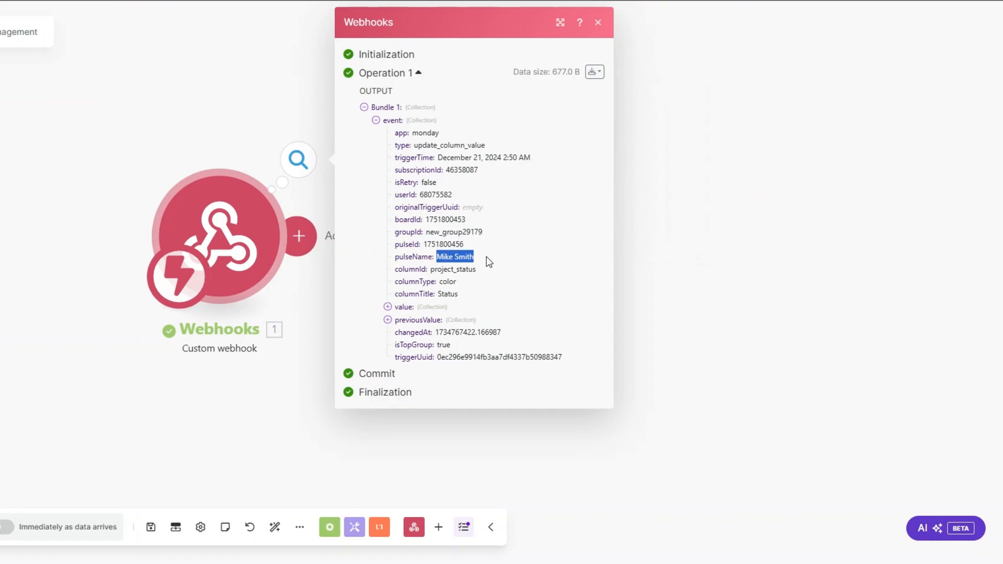
left_click_drag(424, 244, 471, 251)
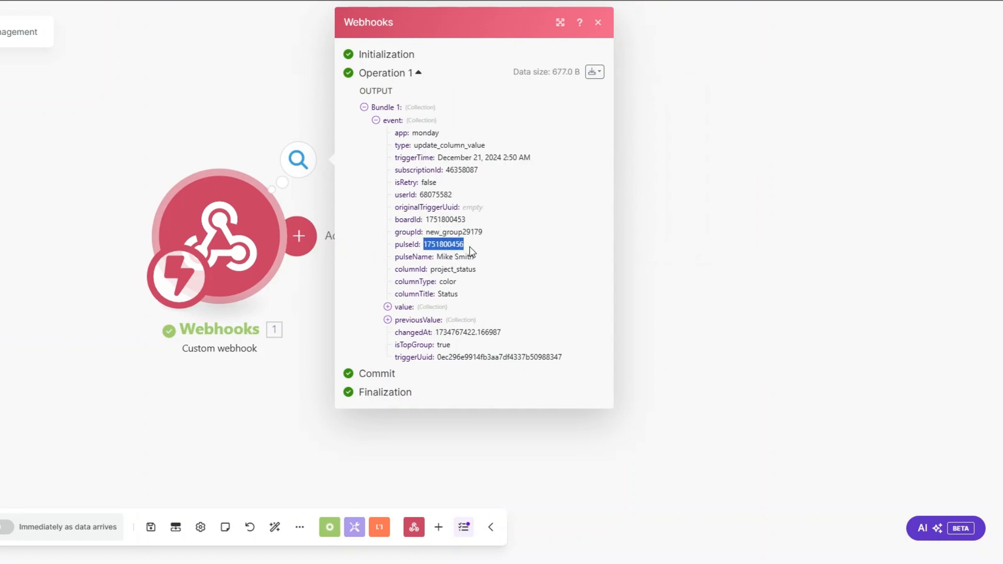
left_click(341, 275)
left_click_drag(341, 275, 152, 228)
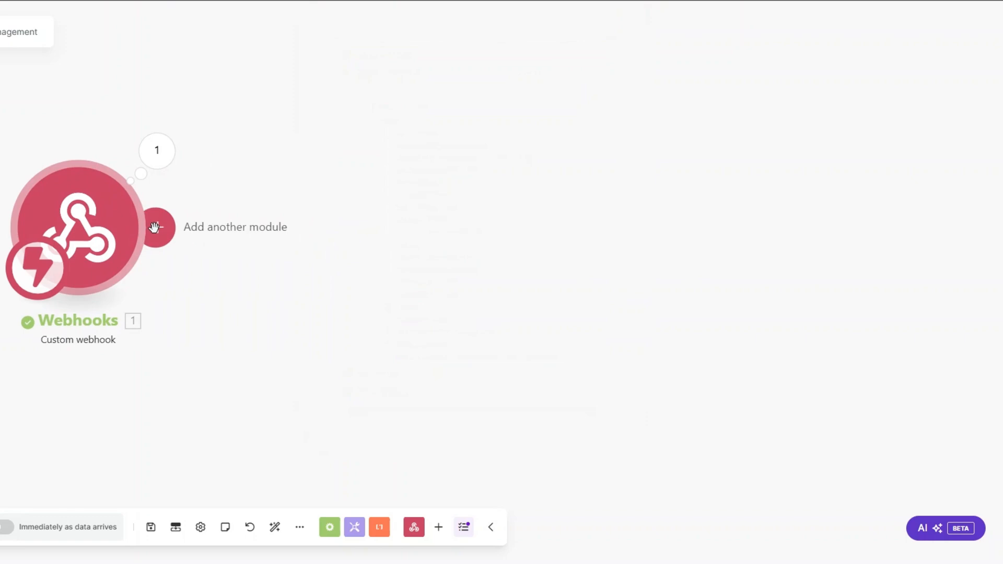
Add a Monday Get an Item module with ID mapped to pulseId and board Haven Restaurant Suppliers
left_click(152, 228)
left_click(449, 189)
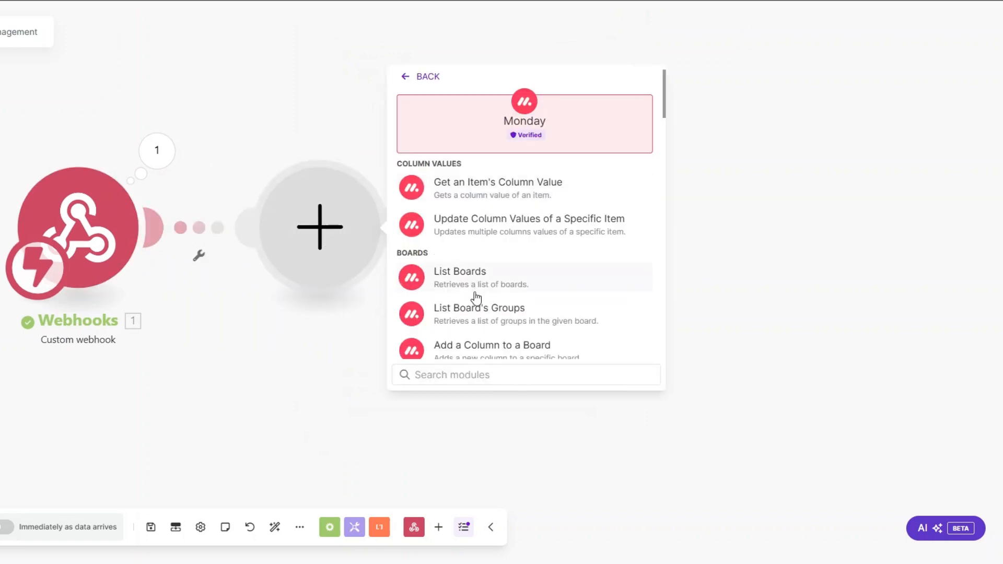
type("get an")
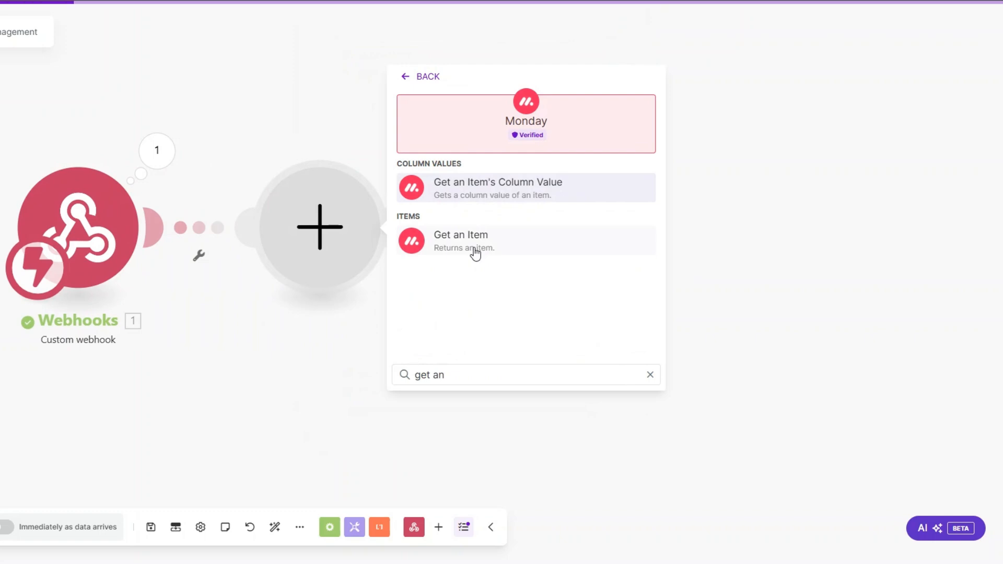
left_click(474, 253)
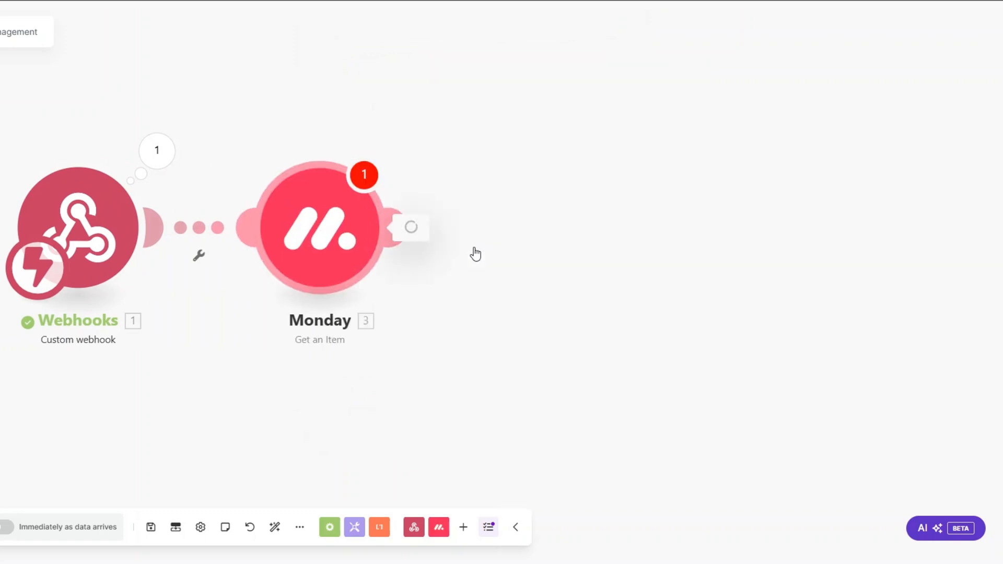
left_click(596, 246)
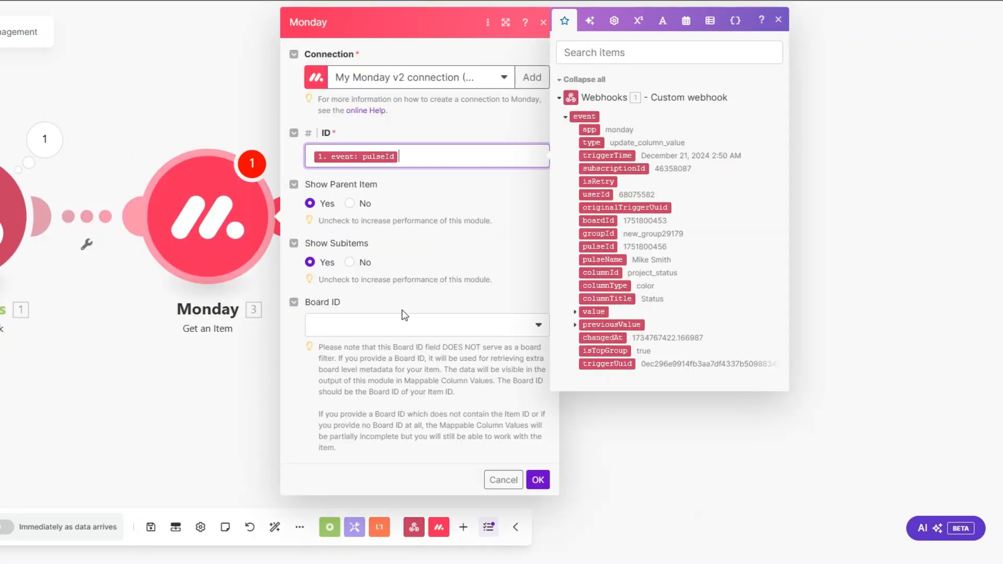
left_click(405, 317)
scroll(398, 392, "down", 3)
scroll(400, 397, "up", 1)
left_click(404, 475)
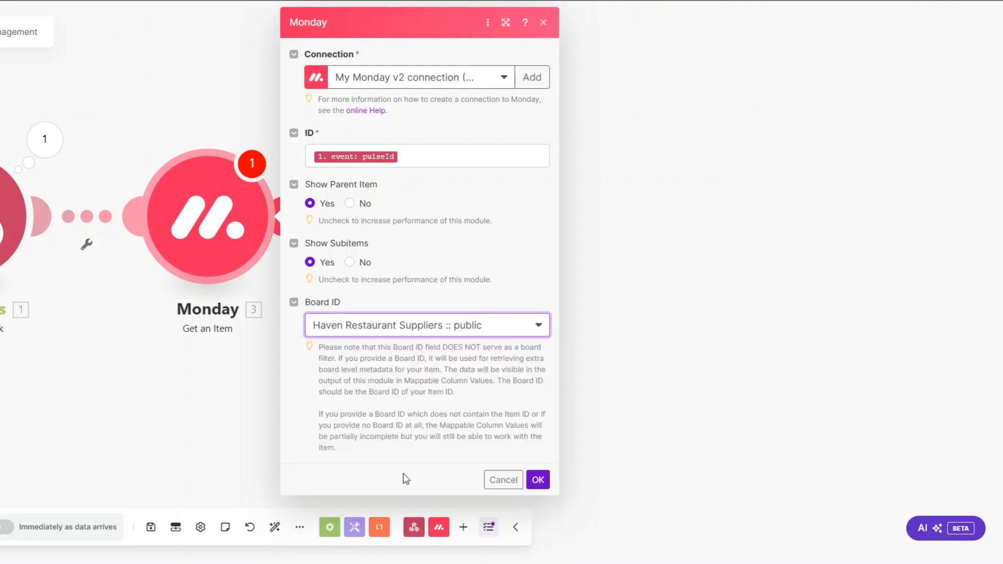
left_click(538, 479)
right_click(223, 230)
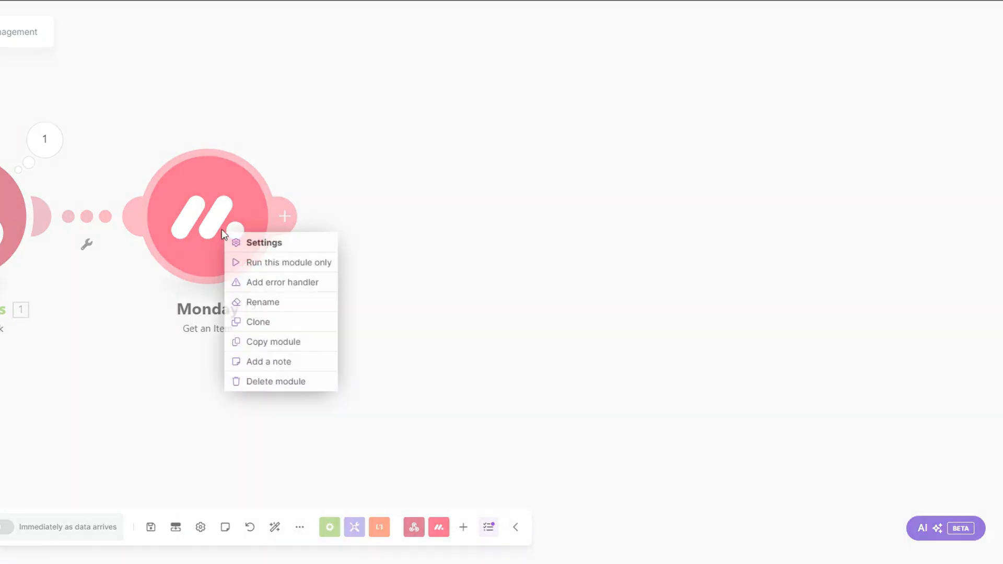
left_click(264, 262)
left_click(380, 282)
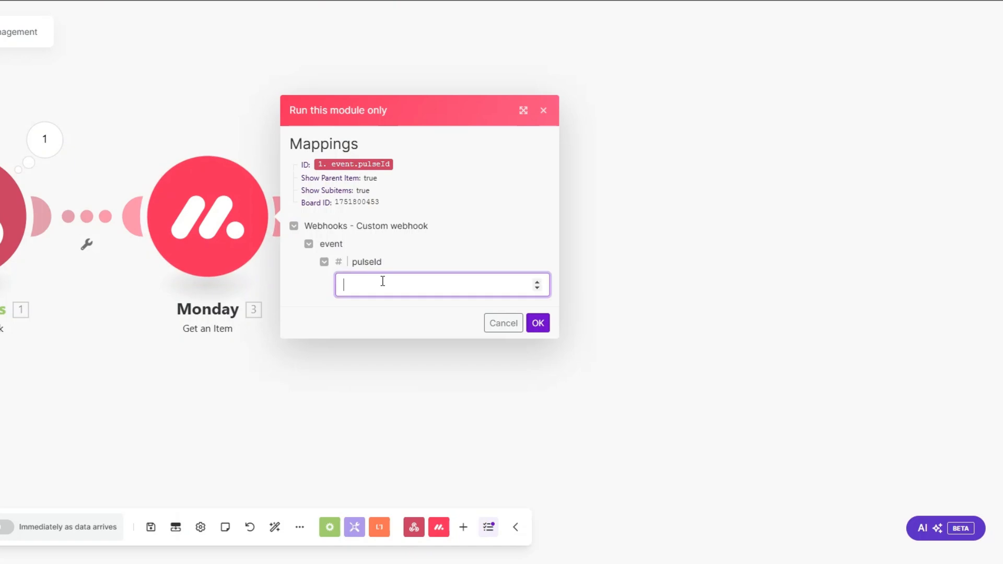
type("1751800456")
left_click(538, 323)
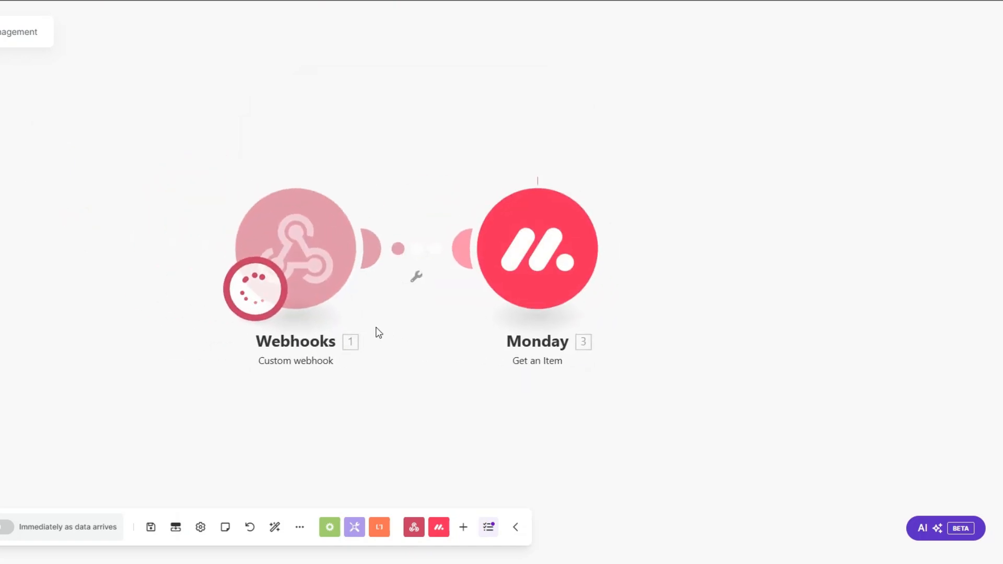
left_click(531, 378)
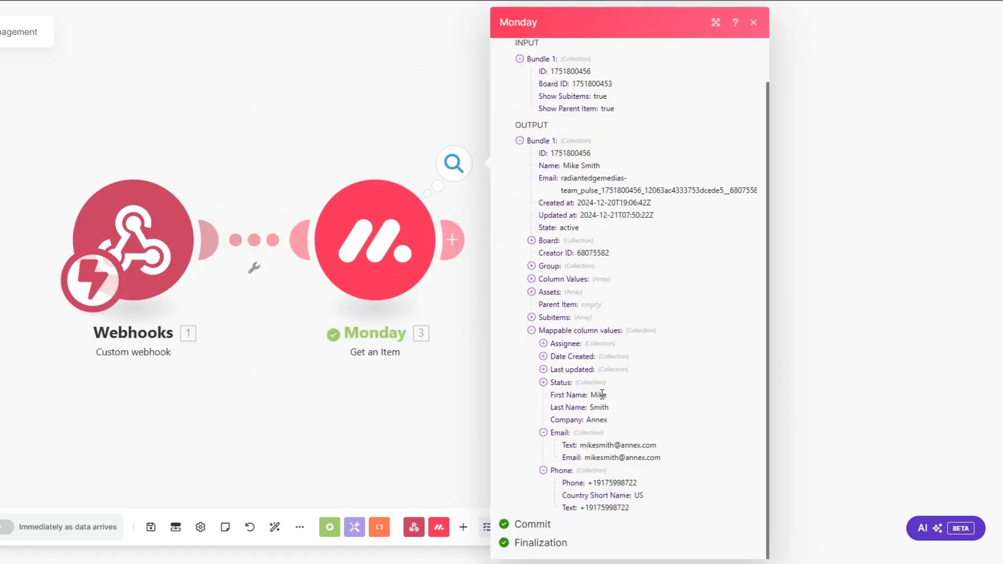
left_click(403, 426)
left_click_drag(301, 369, 180, 375)
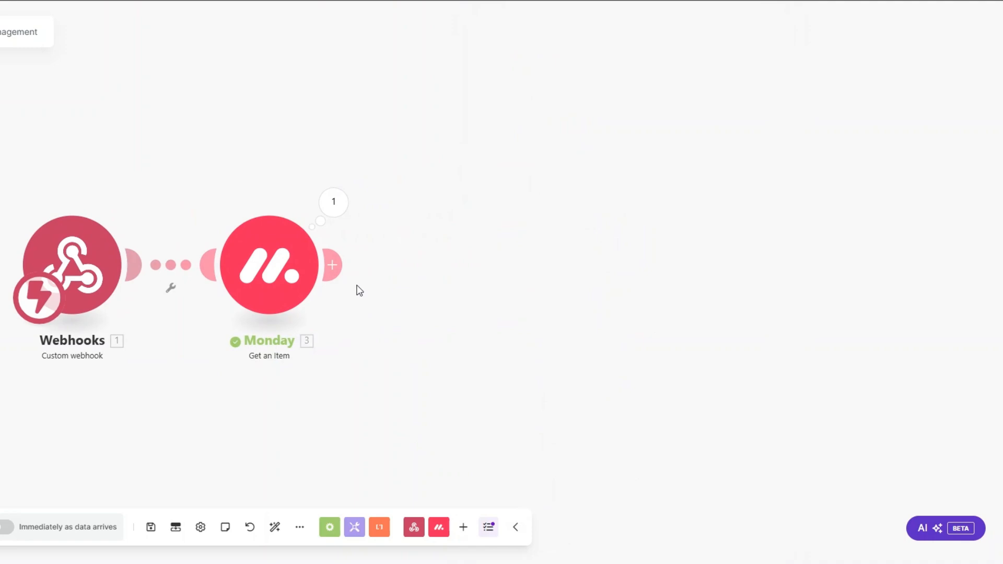
Add an Email Send an Email module after the Monday module
left_click(332, 265)
left_click(574, 293)
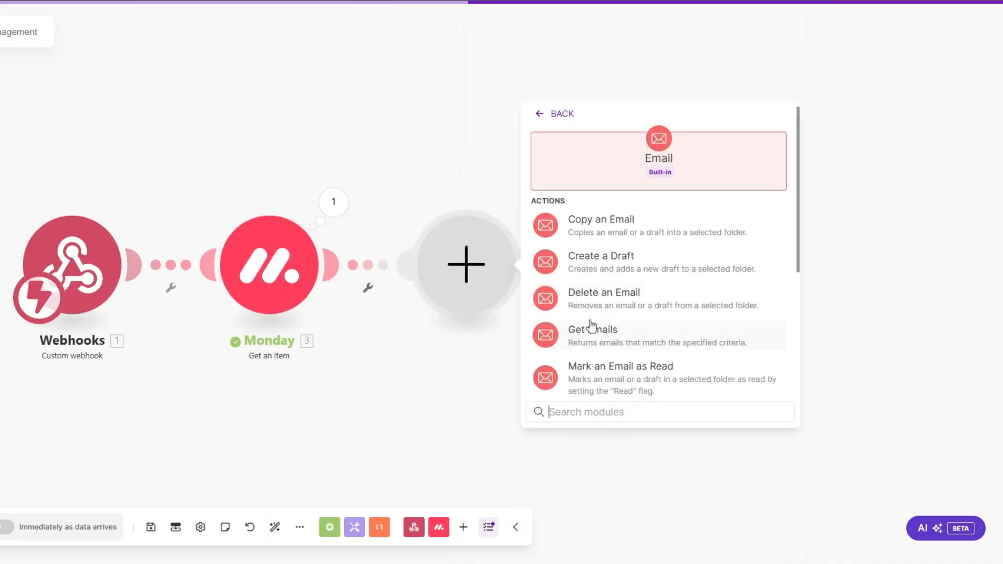
scroll(591, 326, "down", 5)
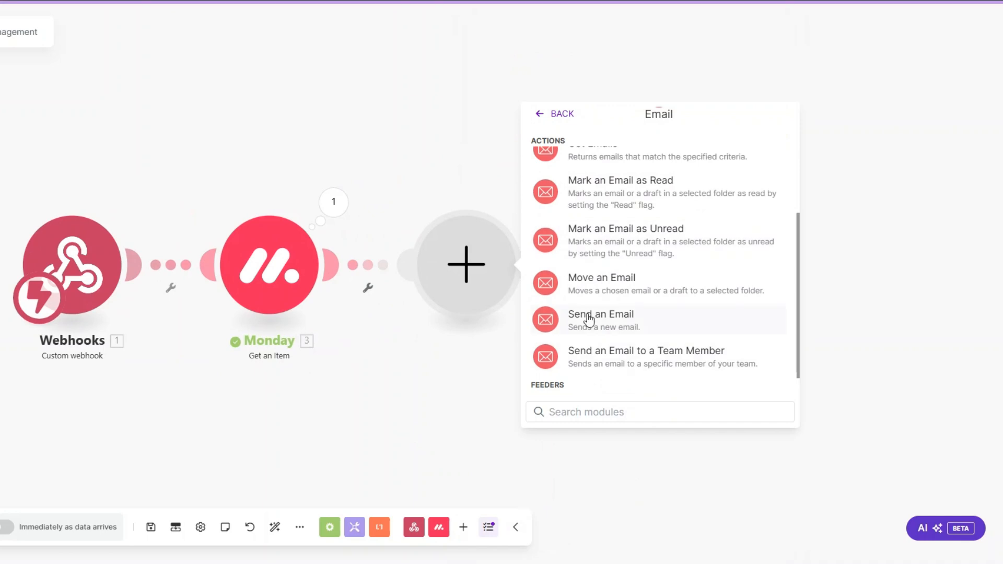
left_click(588, 319)
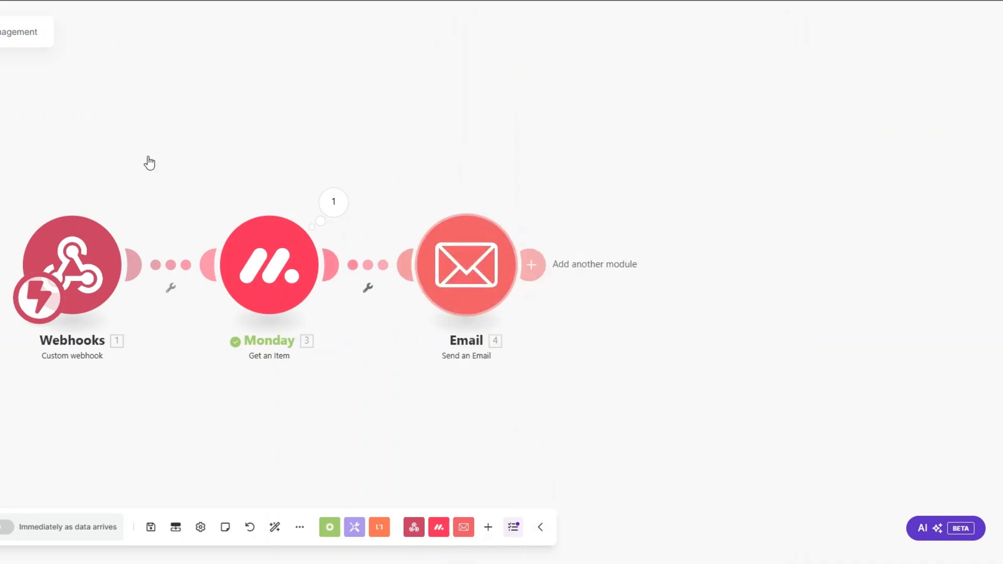
Rename the Email module to 'Low Stock Alert Email'
right_click(470, 274)
left_click(519, 346)
type("Low Stock A")
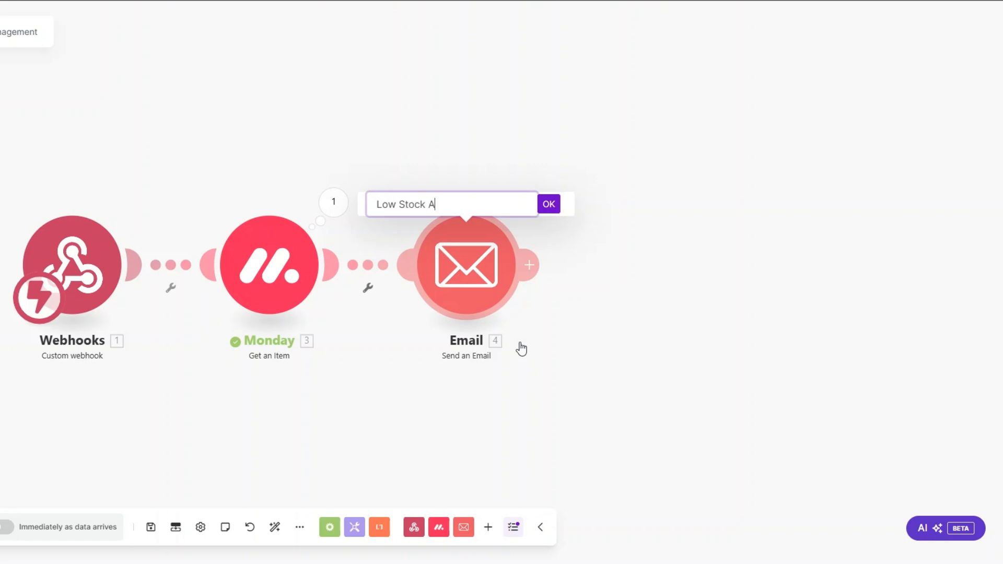
type("lerts E")
key("BackSpace")
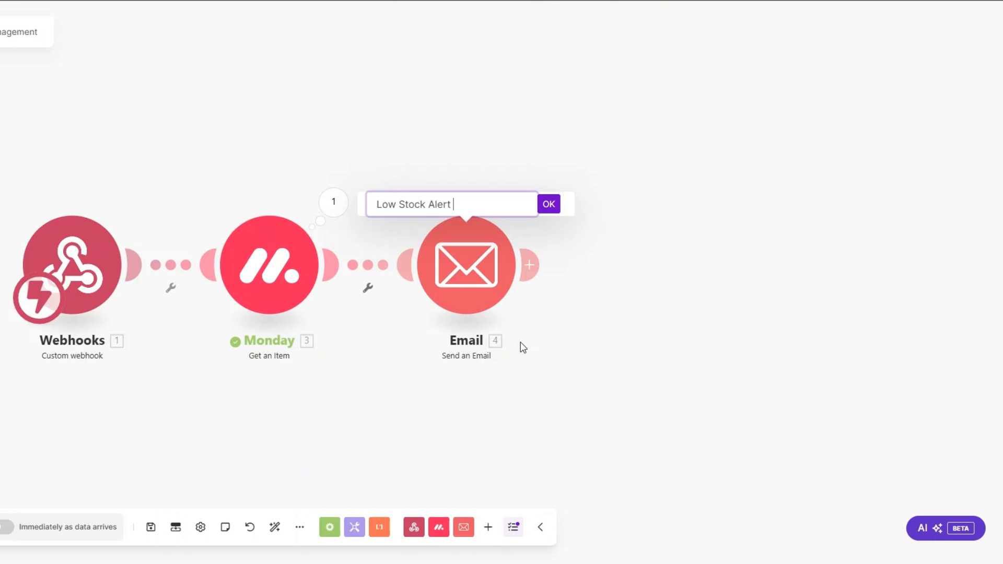
type("Email")
left_click(544, 205)
Map the item's contact email and body, subject 'Low Stock Alert & Purchase Order Request', then set the first supplier's status to LOW-STOCK ALERTS
left_click(669, 333)
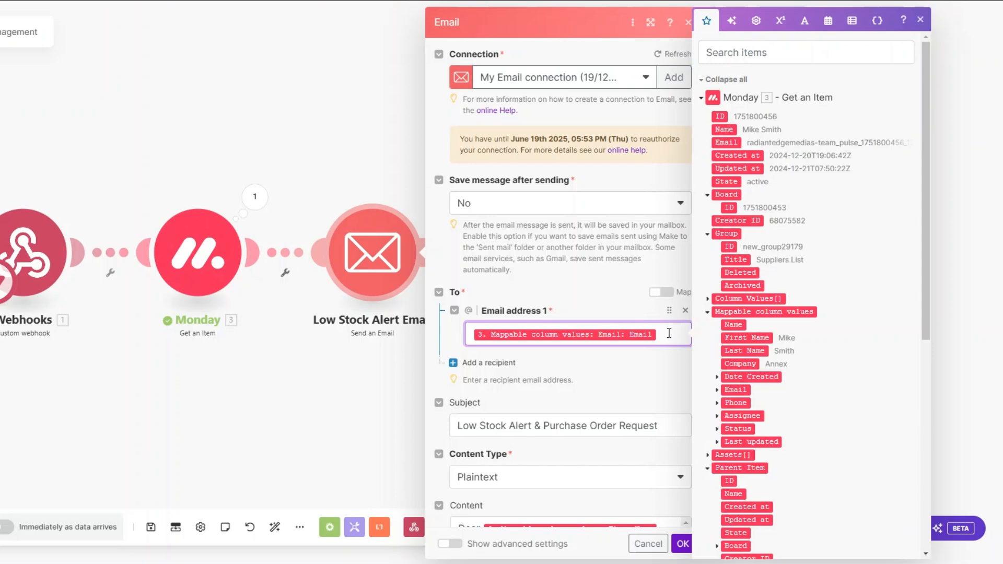
left_click(716, 390)
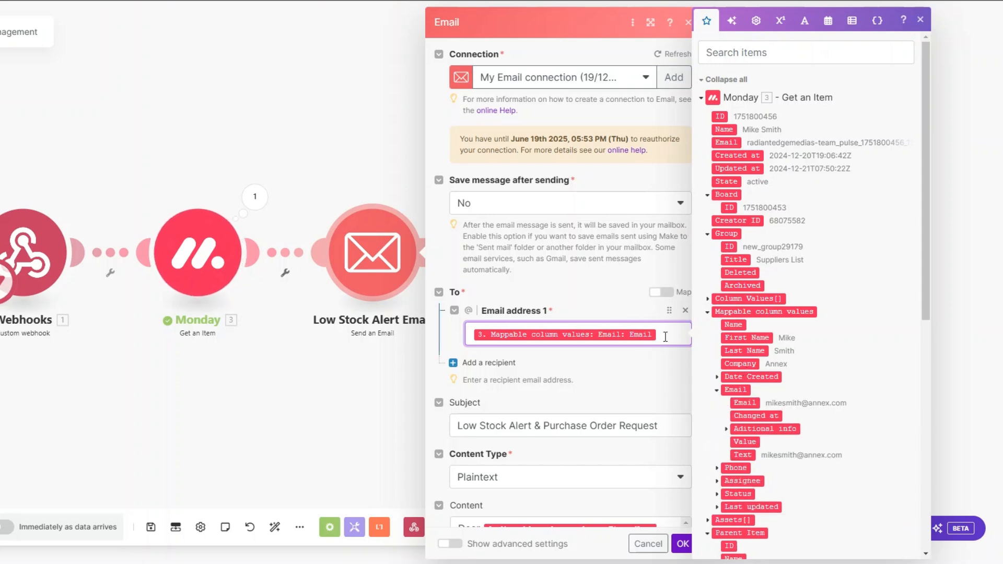
scroll(665, 337, "down", 5)
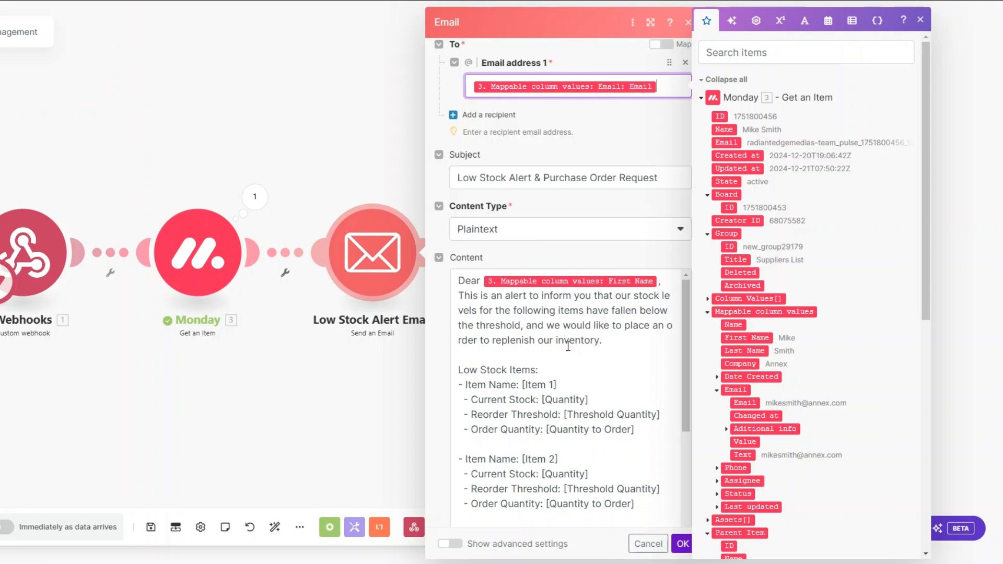
scroll(568, 346, "down", 4)
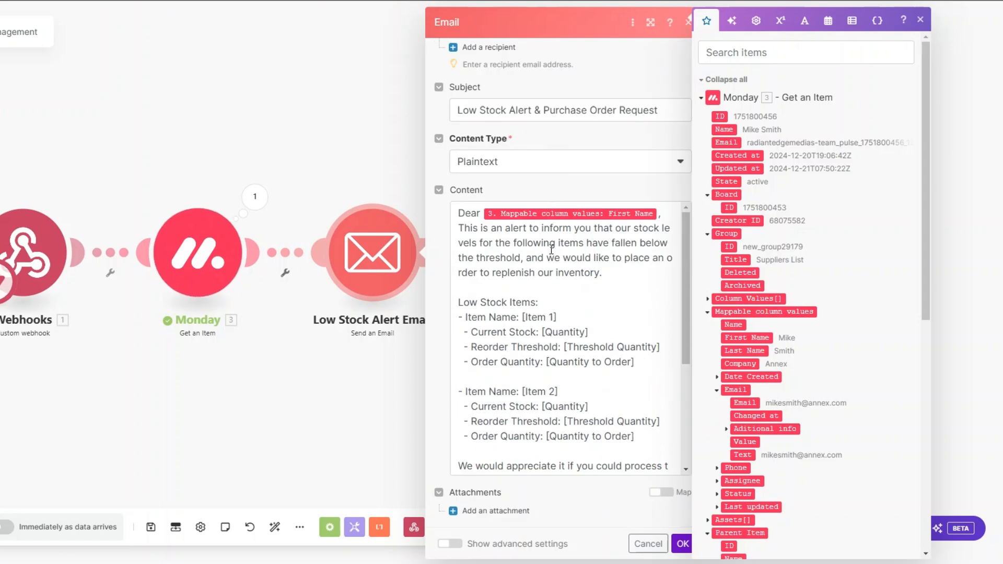
scroll(560, 298, "down", 2)
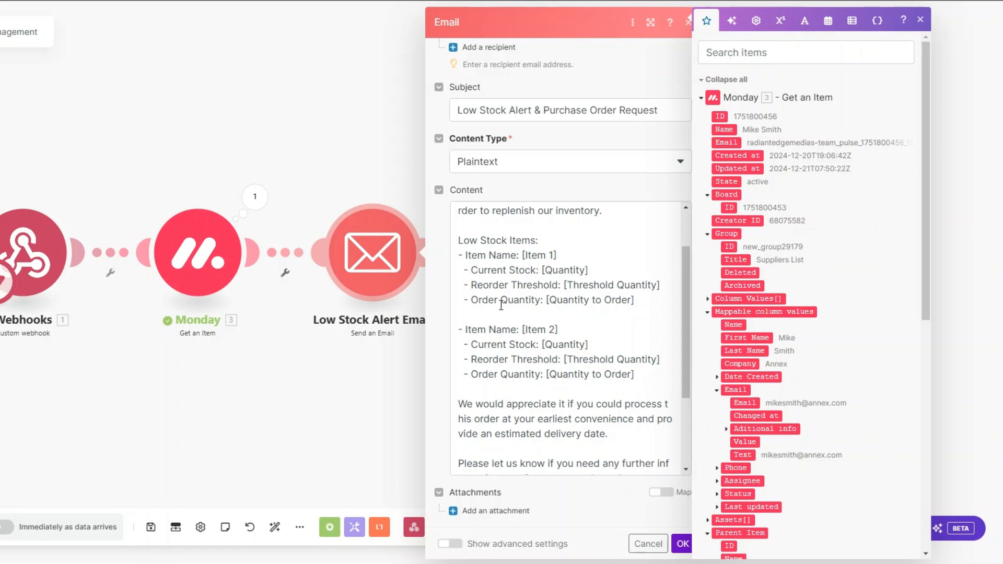
scroll(559, 303, "down", 4)
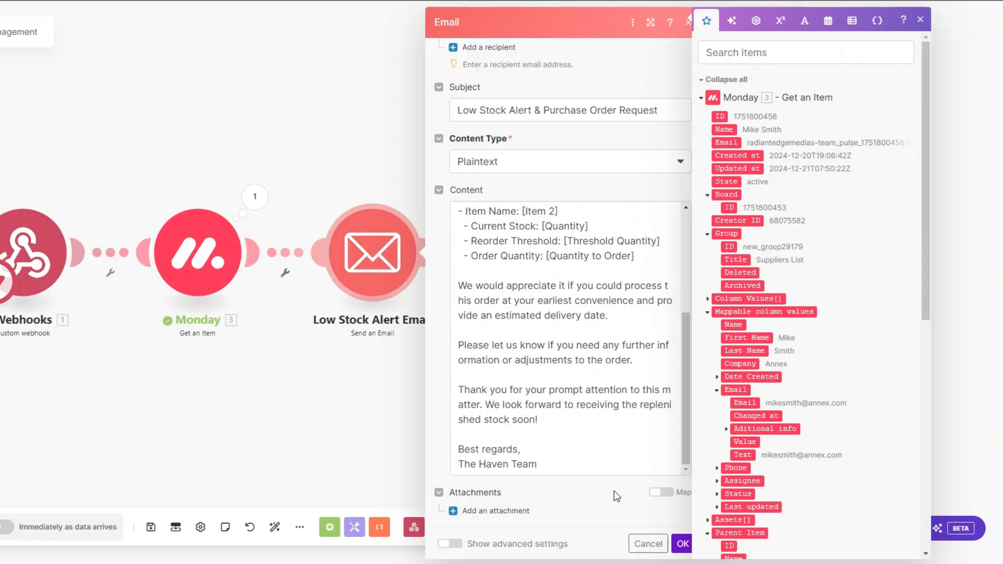
left_click(682, 544)
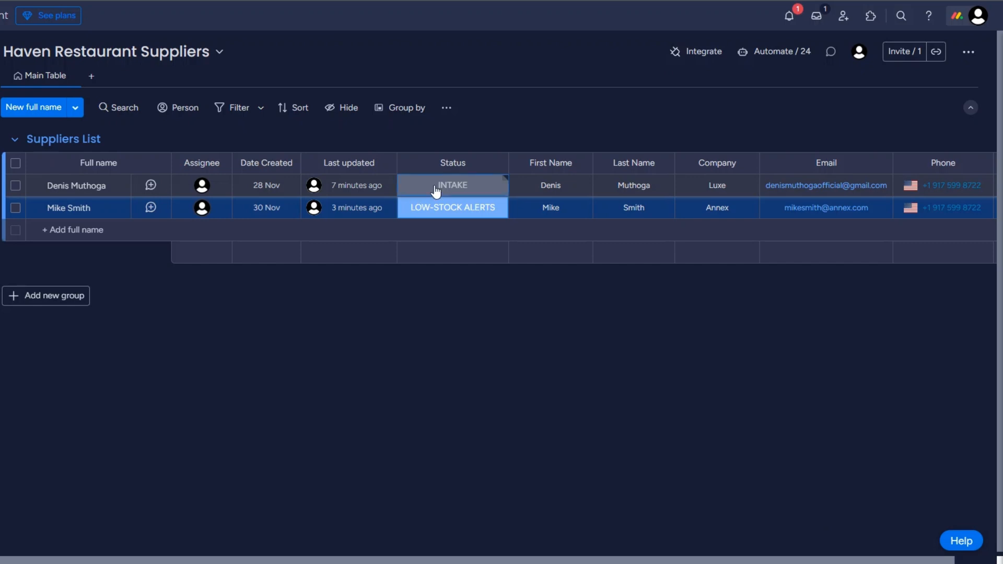
left_click(436, 189)
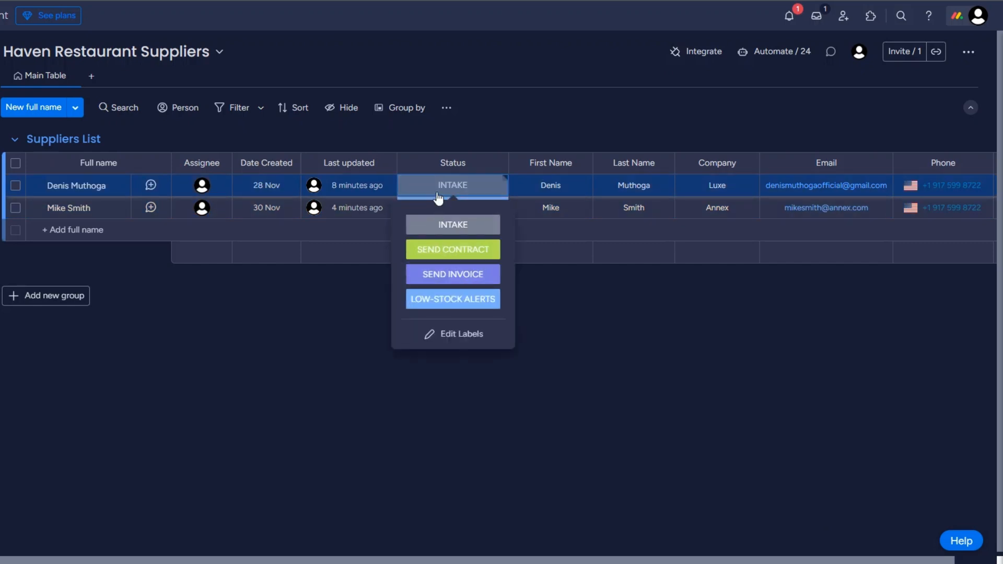
left_click(458, 302)
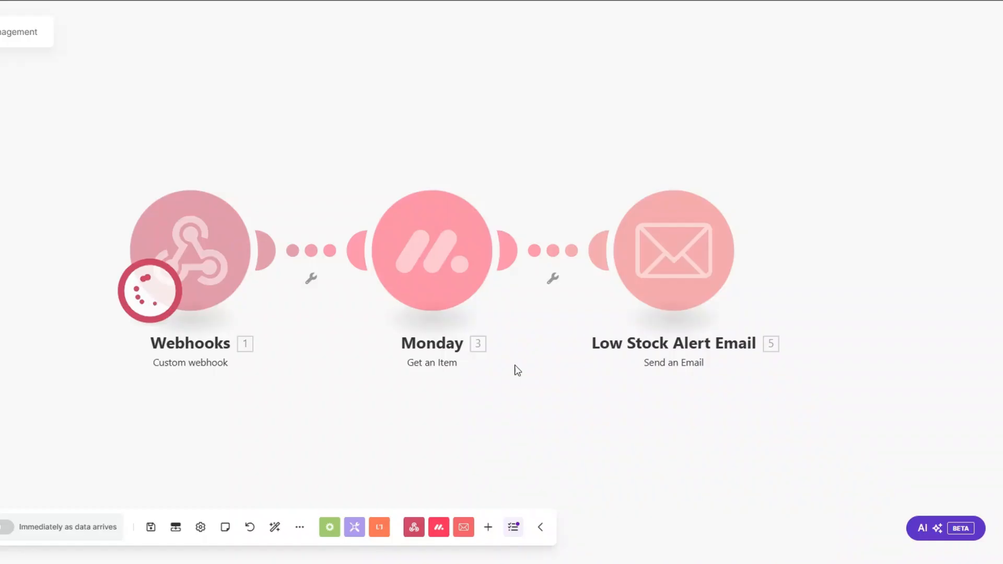
Inspect the Email module's run output to verify the sent low-stock email's content
left_click_drag(360, 397, 350, 395)
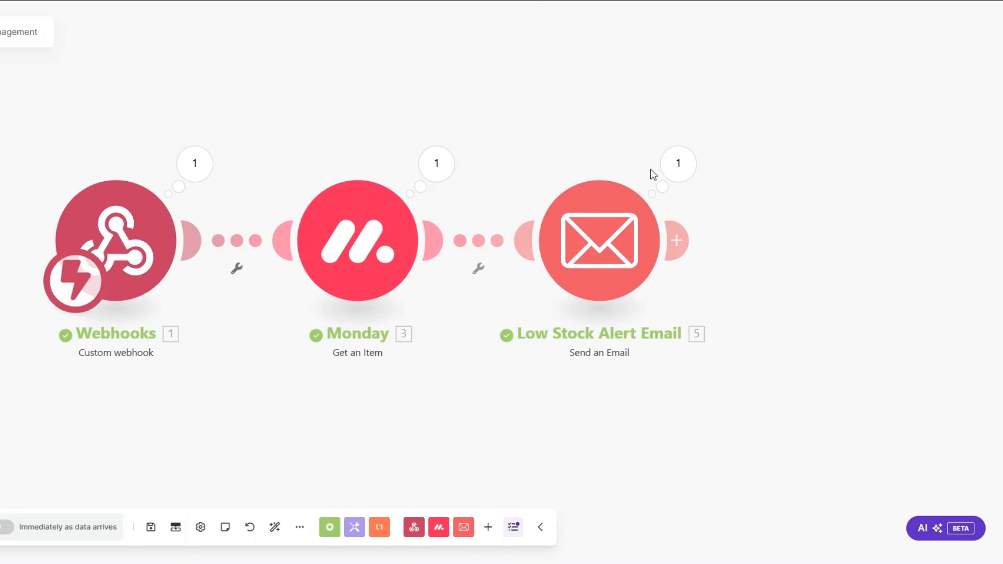
left_click(671, 180)
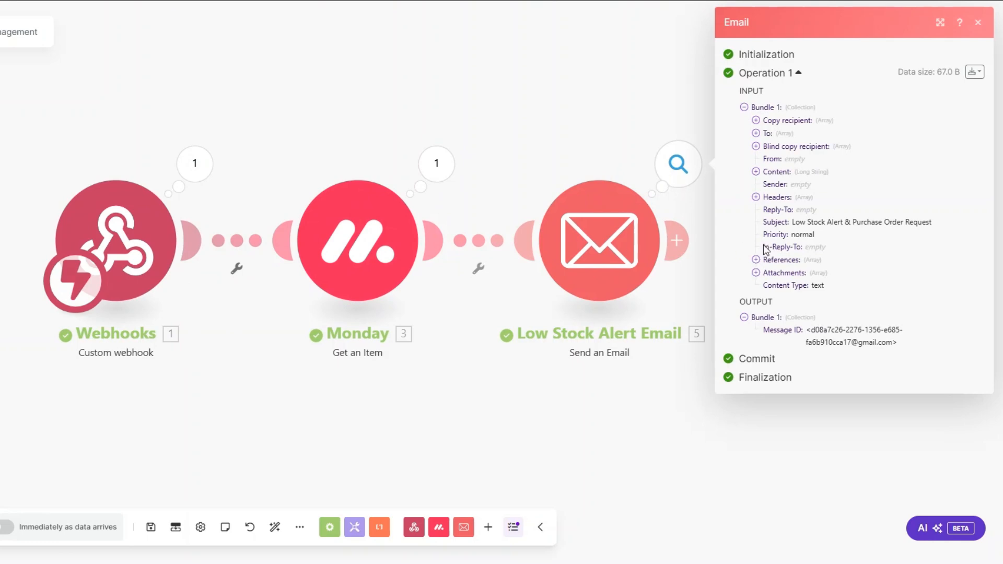
left_click(755, 172)
left_click_drag(766, 184, 944, 485)
left_click(497, 476)
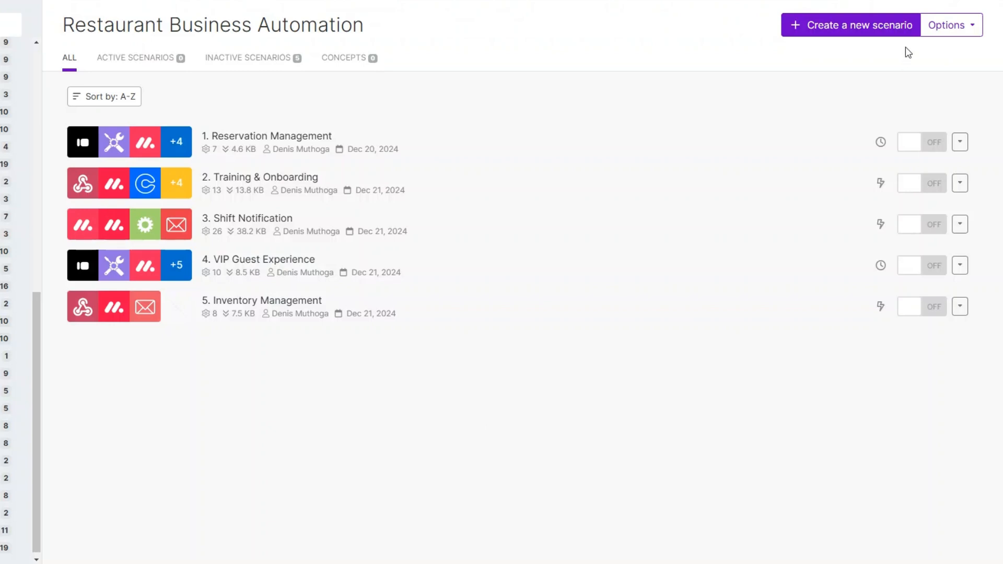
Create a new scenario named 6. Marketing & Promotions
left_click(850, 26)
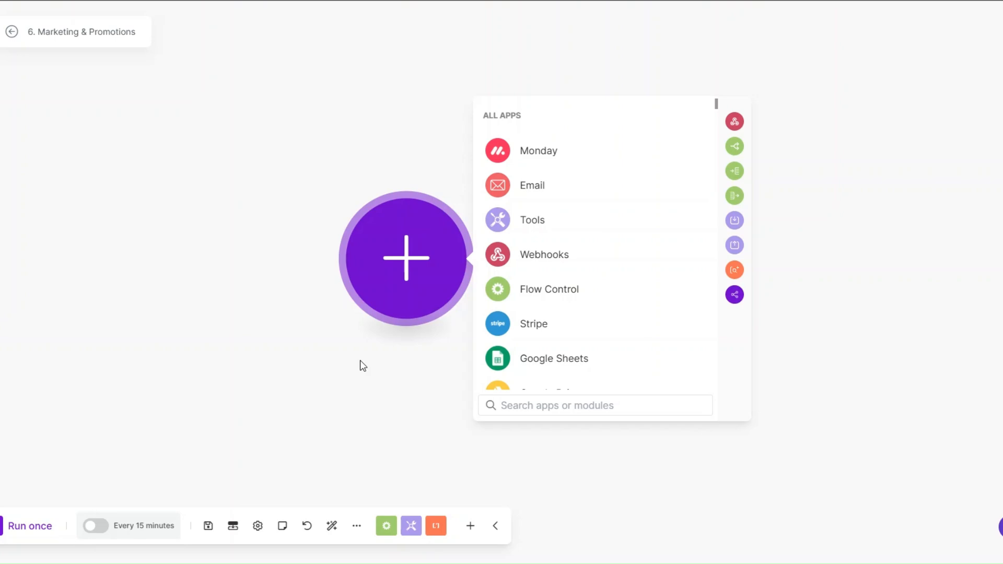
Add a Google Drive Watch Files in a Folder trigger watching the Files folder, limit 1
scroll(555, 291, "down", 1)
scroll(555, 291, "down", 1)
left_click(555, 269)
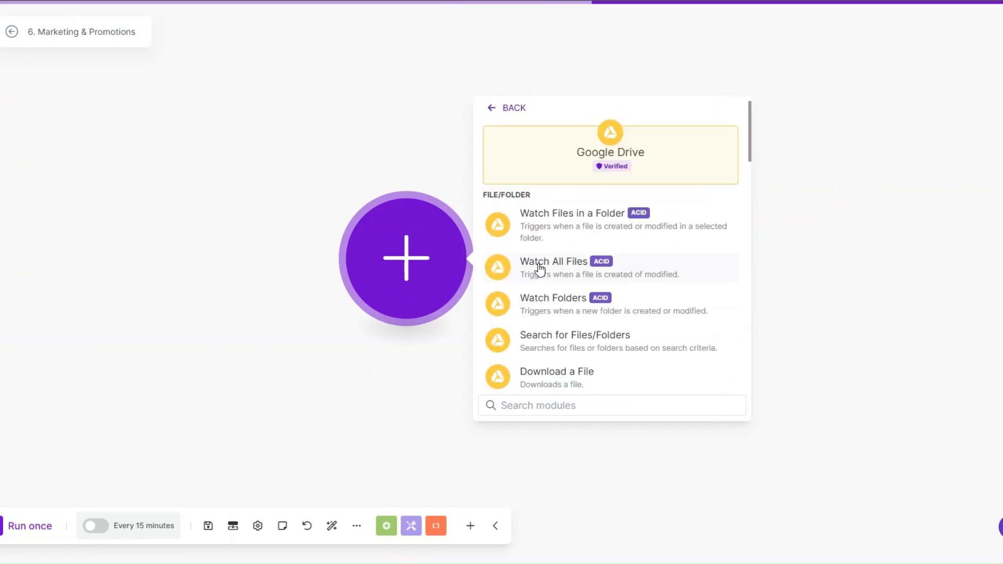
left_click(555, 229)
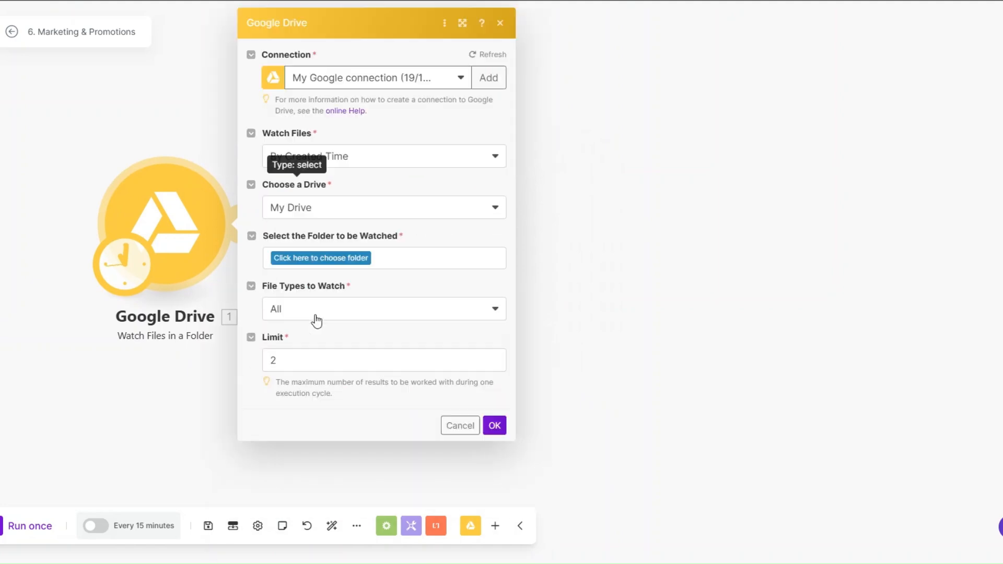
left_click(297, 259)
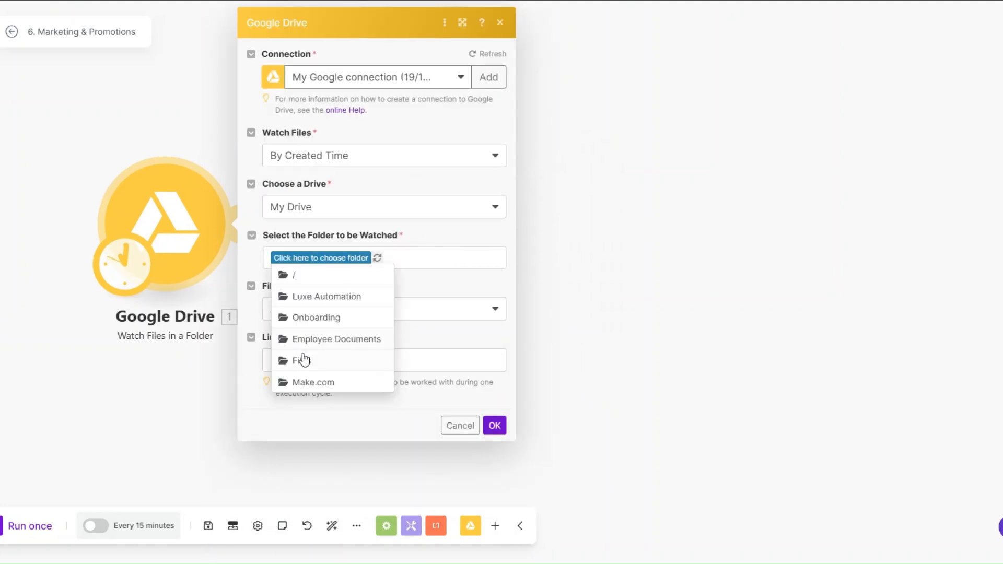
left_click(303, 361)
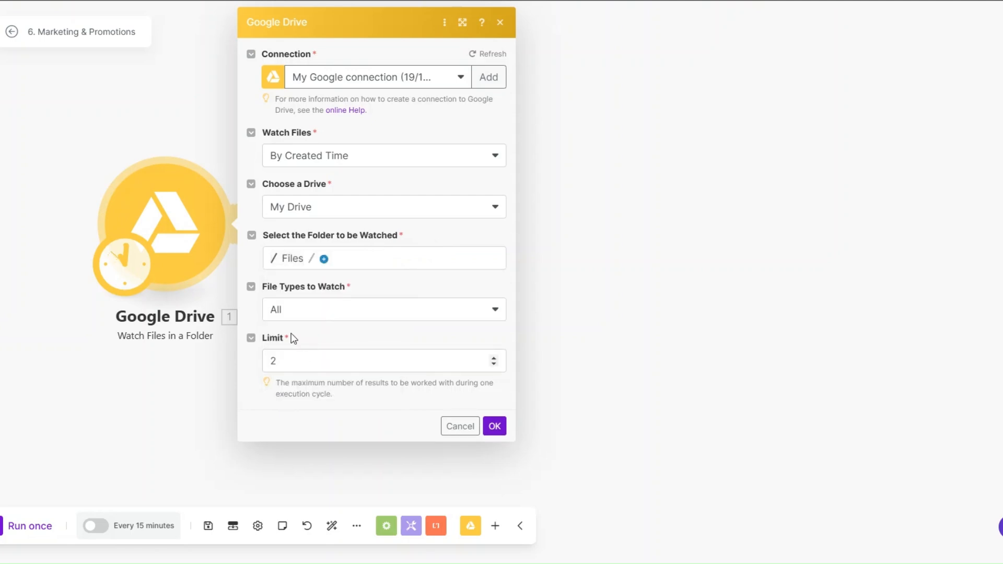
left_click(288, 364)
key("BackSpace")
type("1")
left_click(494, 425)
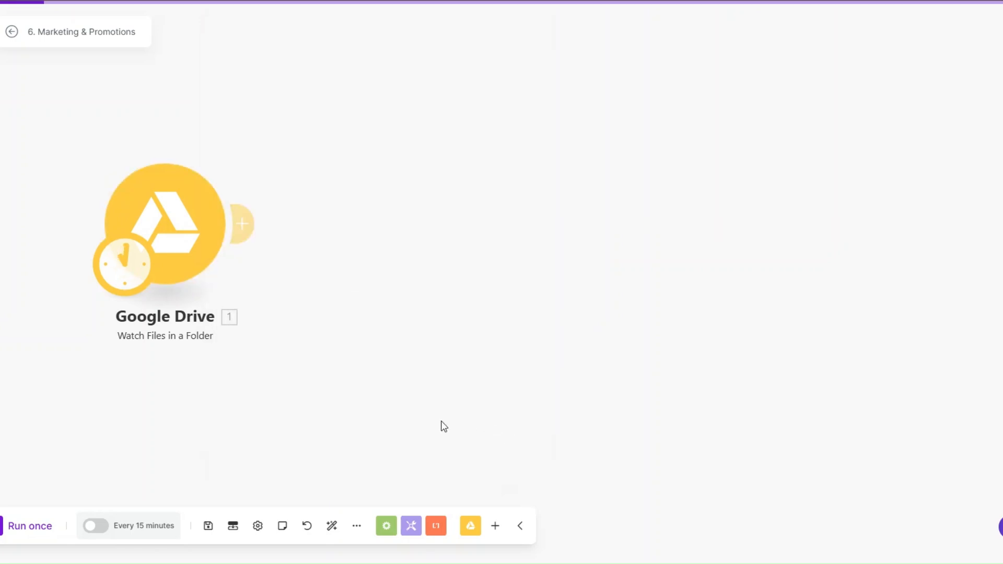
Run only the Google Drive trigger and confirm it returned Images.jpg
right_click(180, 224)
left_click(215, 256)
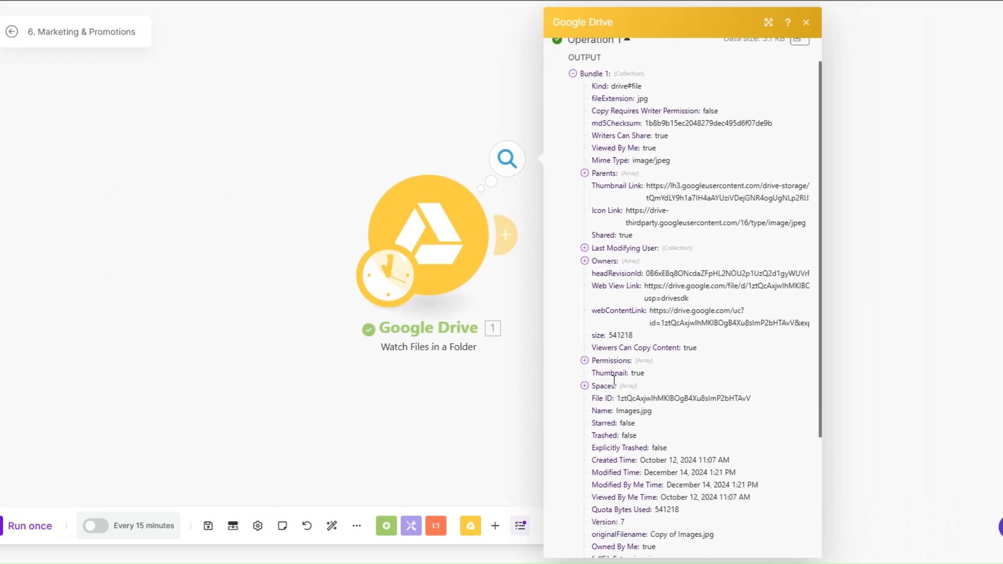
scroll(614, 379, "down", 3)
scroll(614, 379, "up", 1)
left_click_drag(617, 322, 667, 326)
left_click_drag(437, 313, 309, 306)
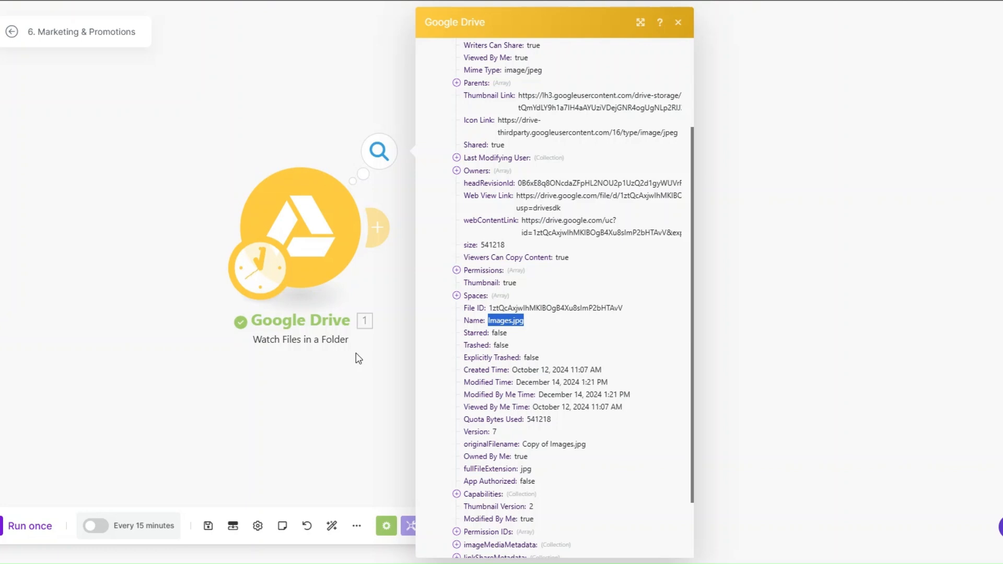
left_click(383, 358)
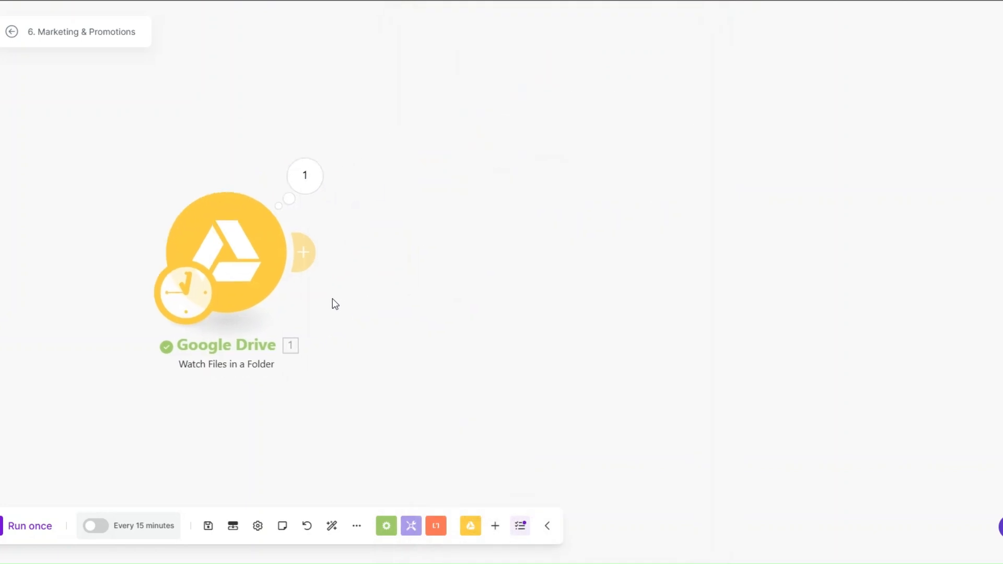
left_click(377, 227)
Add a Google Drive Get a Share Link module with File ID mapped and type Anyone
left_click(599, 138)
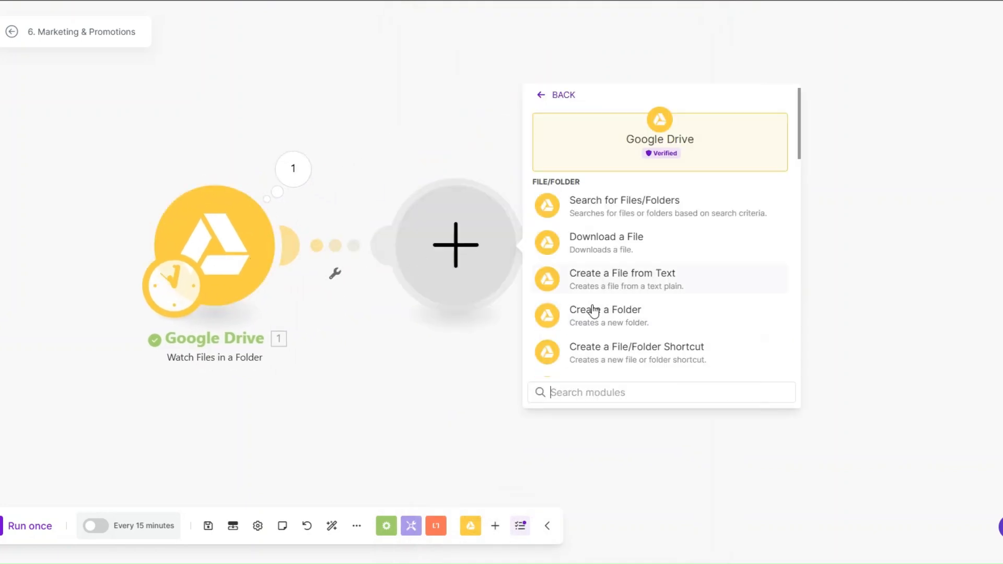
scroll(591, 313, "down", 8)
left_click(594, 315)
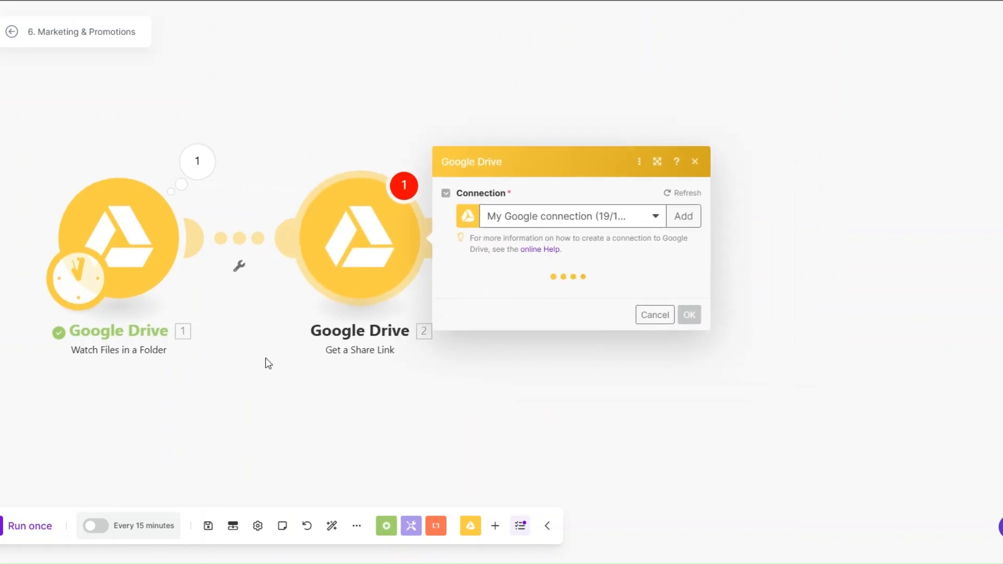
left_click(526, 258)
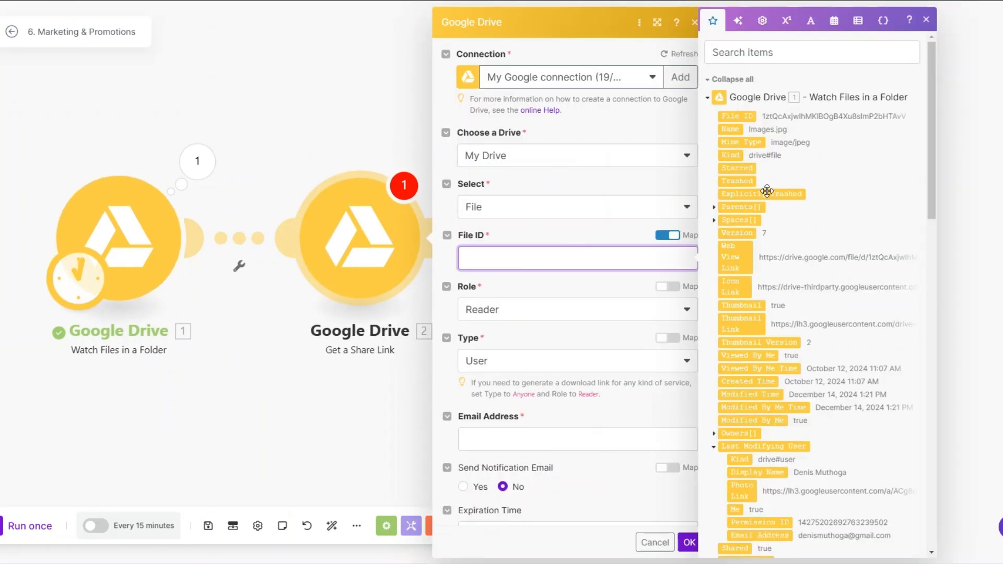
left_click(736, 116)
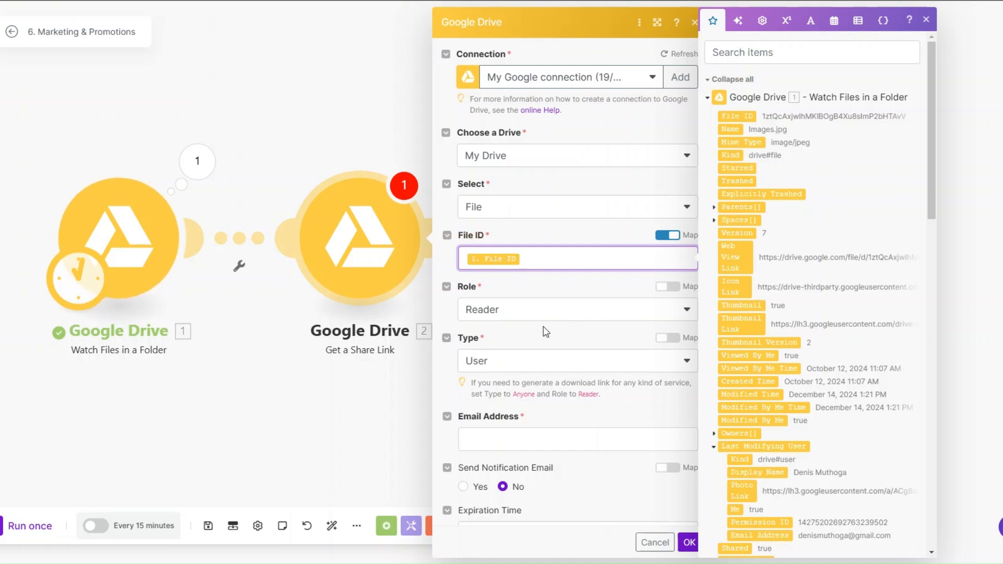
left_click(533, 360)
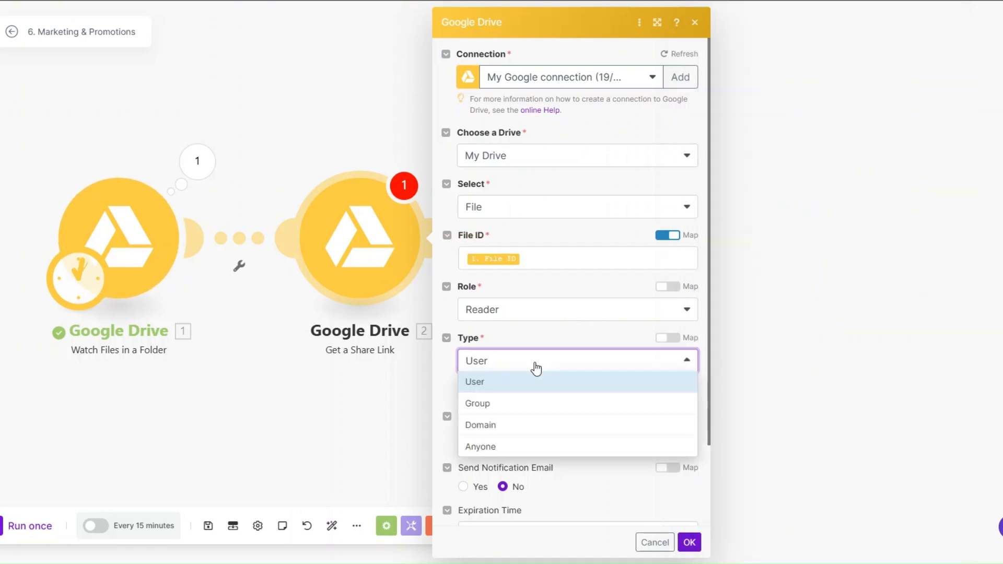
left_click(634, 449)
left_click(689, 466)
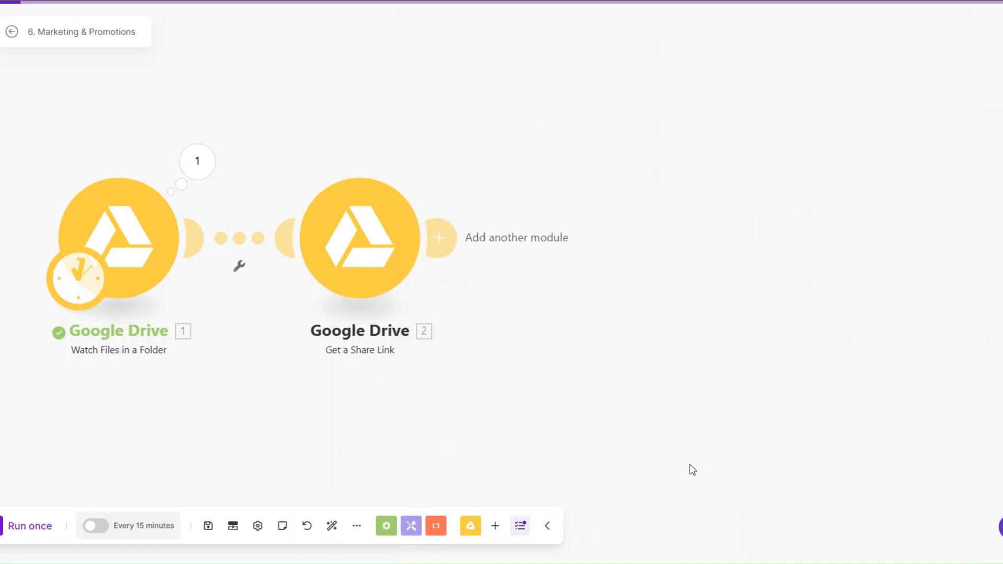
left_click_drag(300, 405, 226, 337)
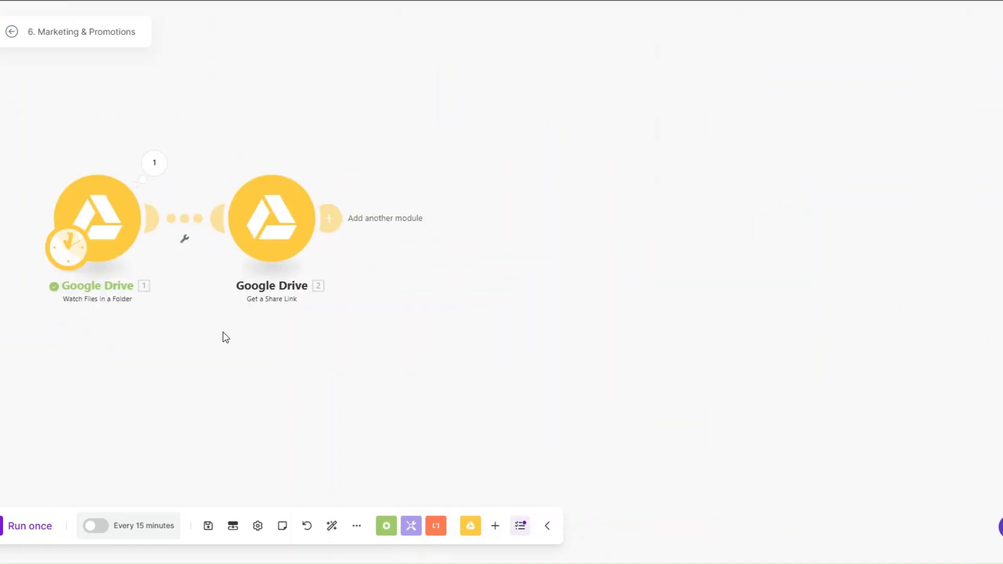
Add an HTTP Get a file module whose URL is the mapped Share Link
left_click(334, 218)
scroll(547, 261, "down", 3)
scroll(545, 277, "down", 4)
left_click(552, 251)
left_click(561, 175)
left_click(560, 220)
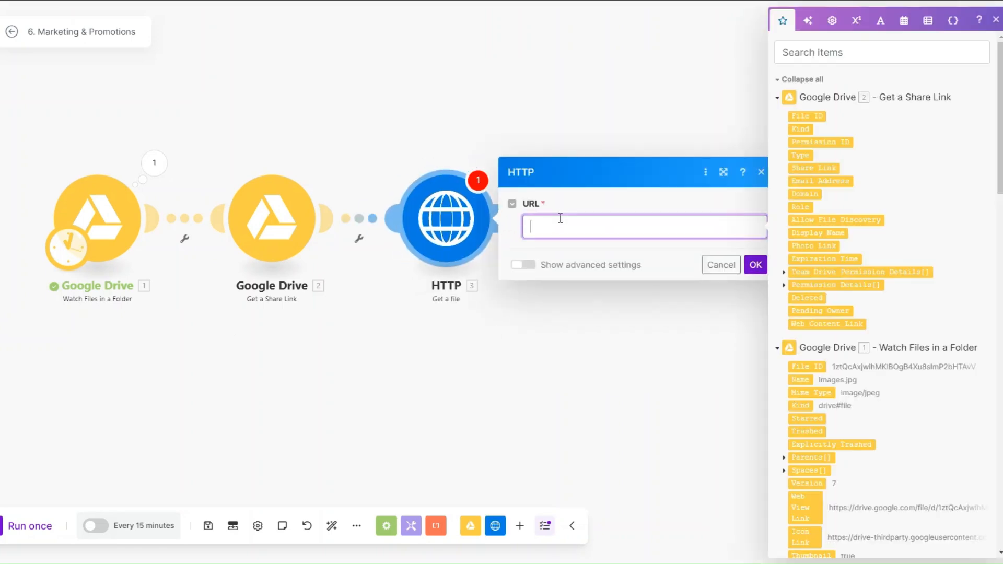
left_click(814, 168)
left_click(755, 264)
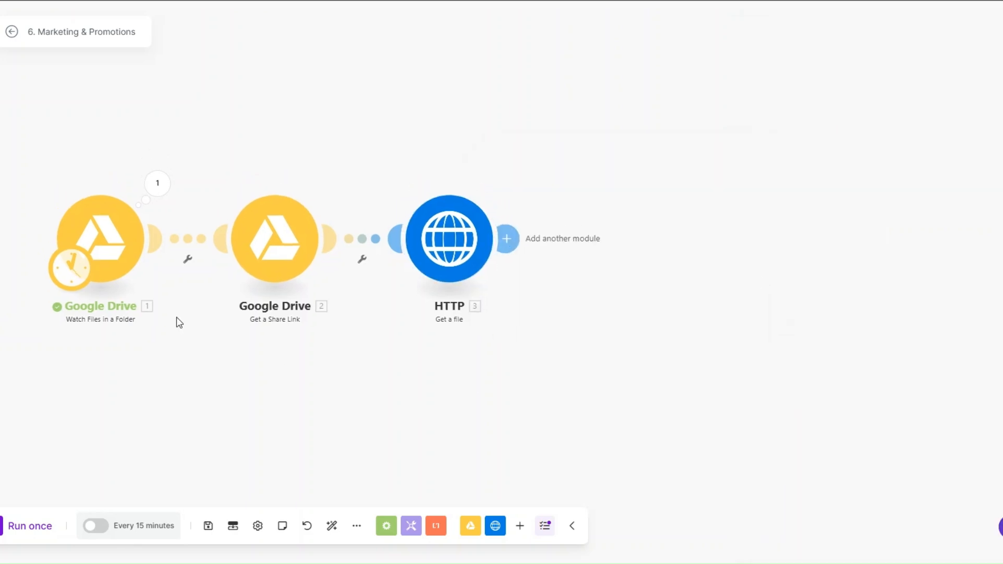
Run the scenario once and check each module's output: HTTP returned status 200 and file.html
right_click(134, 258)
left_click(29, 525)
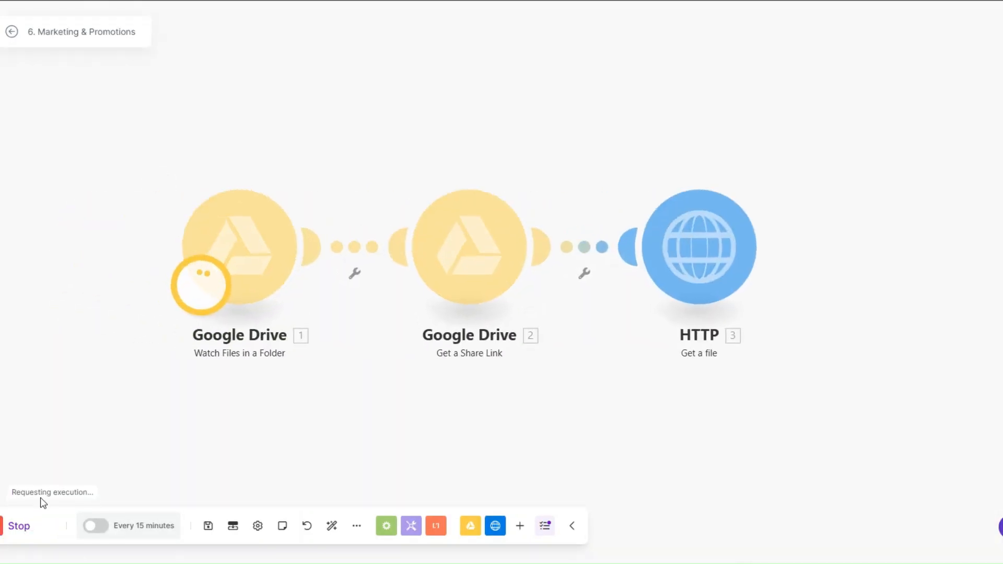
scroll(2, 399, "down", 3)
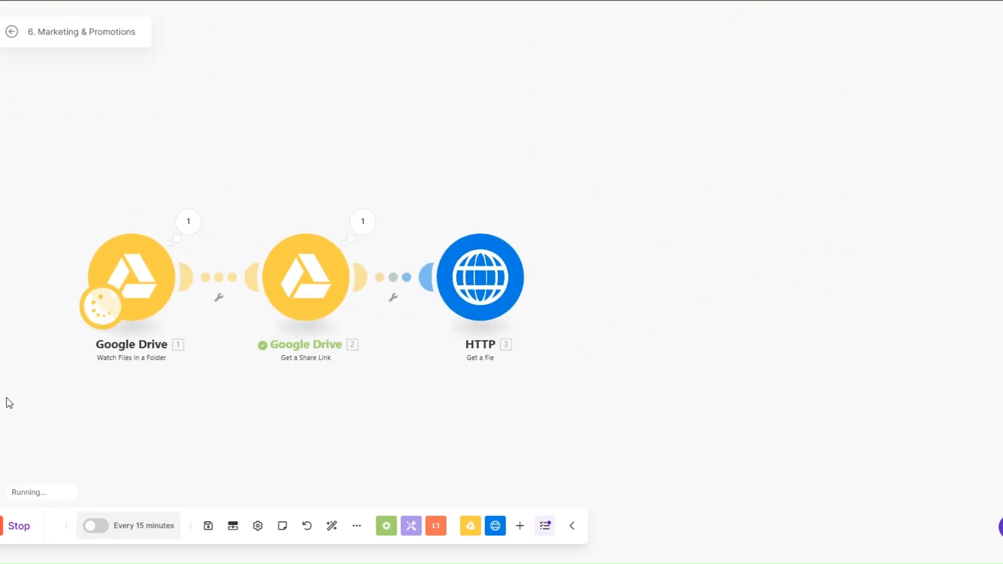
left_click(186, 183)
left_click(139, 286)
left_click(360, 184)
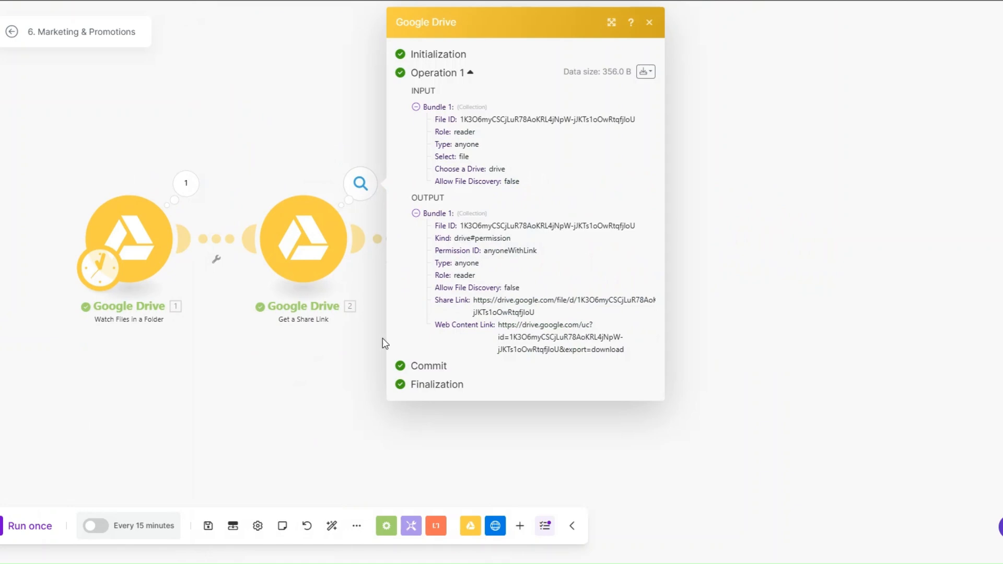
key("Escape")
left_click(534, 183)
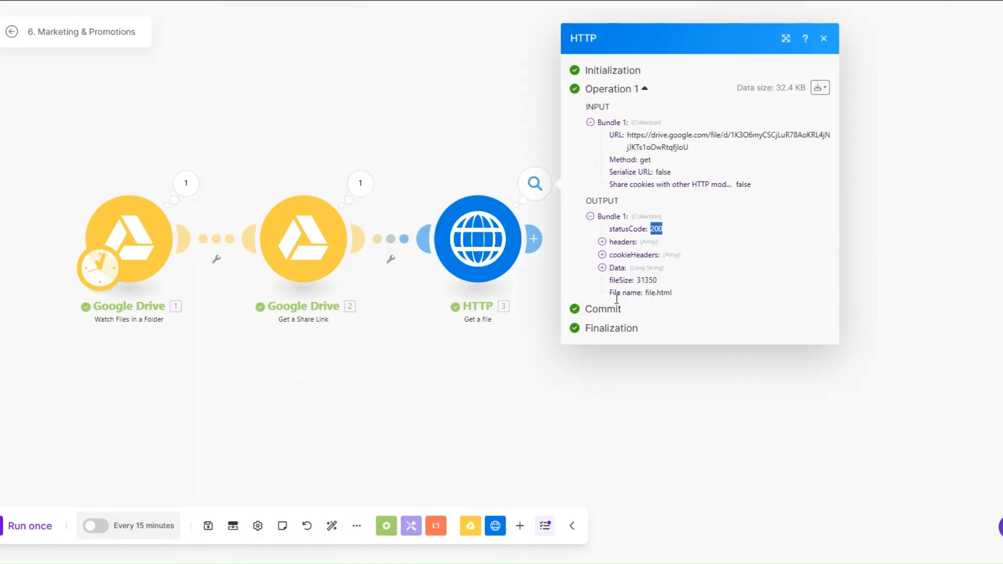
left_click(490, 374)
scroll(491, 374, "down", 3)
left_click_drag(376, 379, 316, 340)
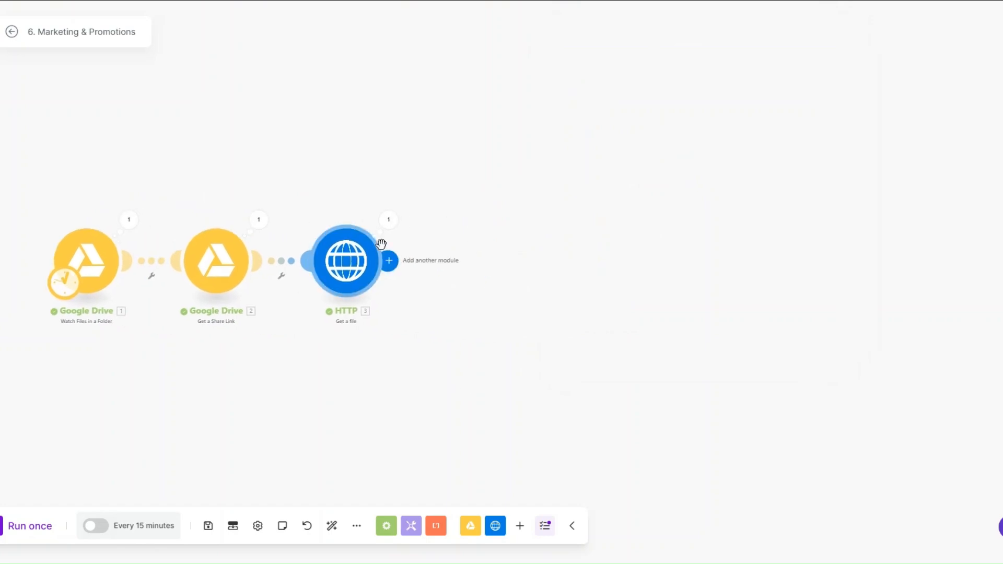
Insert a Flow Control Router after the HTTP module and give it a fourth route
left_click(390, 261)
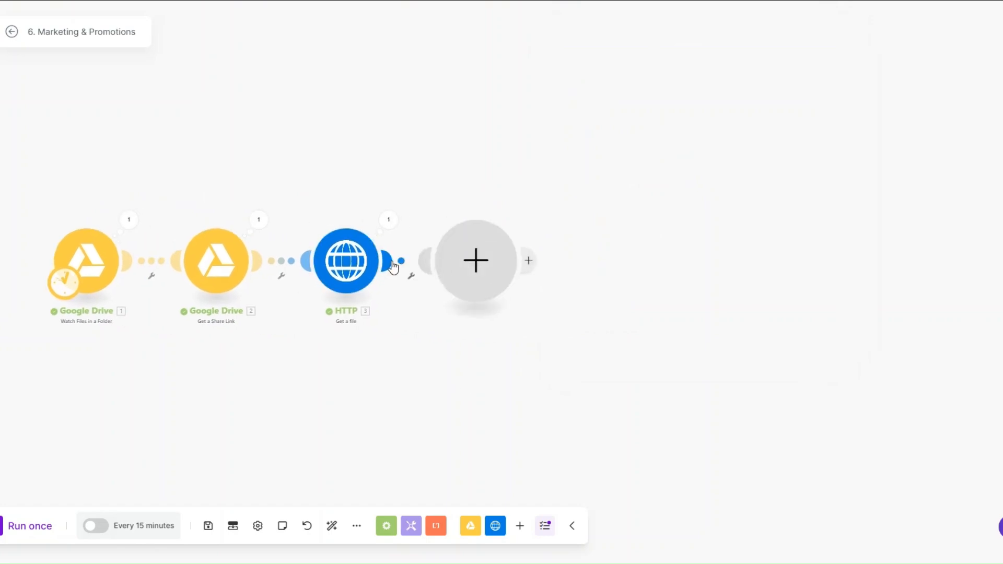
scroll(597, 329, "down", 2)
left_click(578, 277)
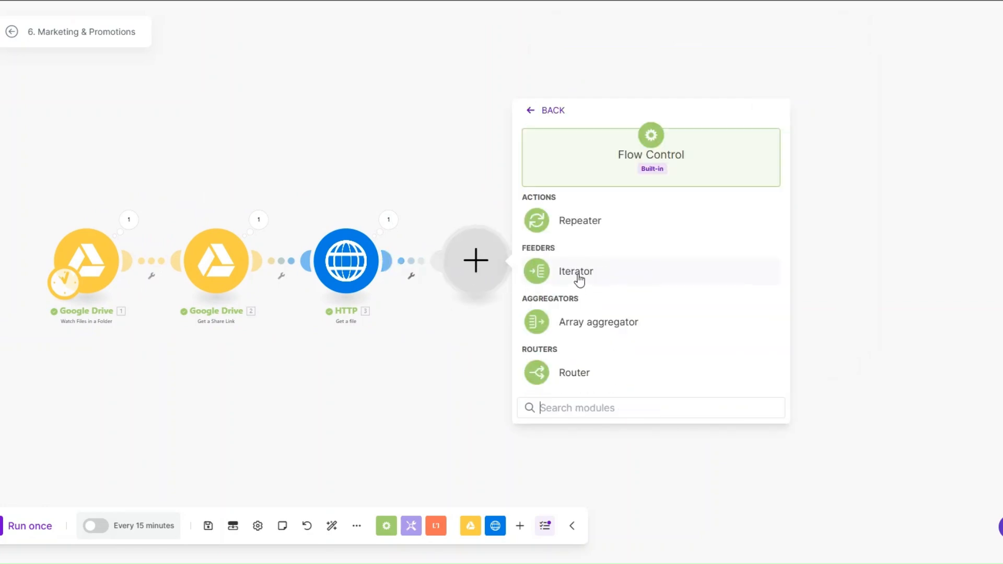
left_click(574, 372)
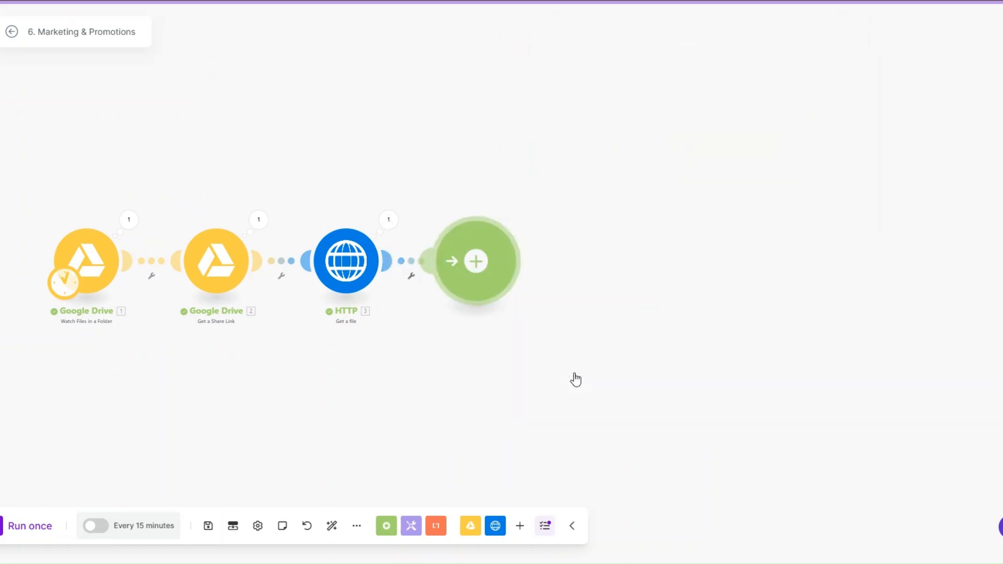
left_click(475, 261)
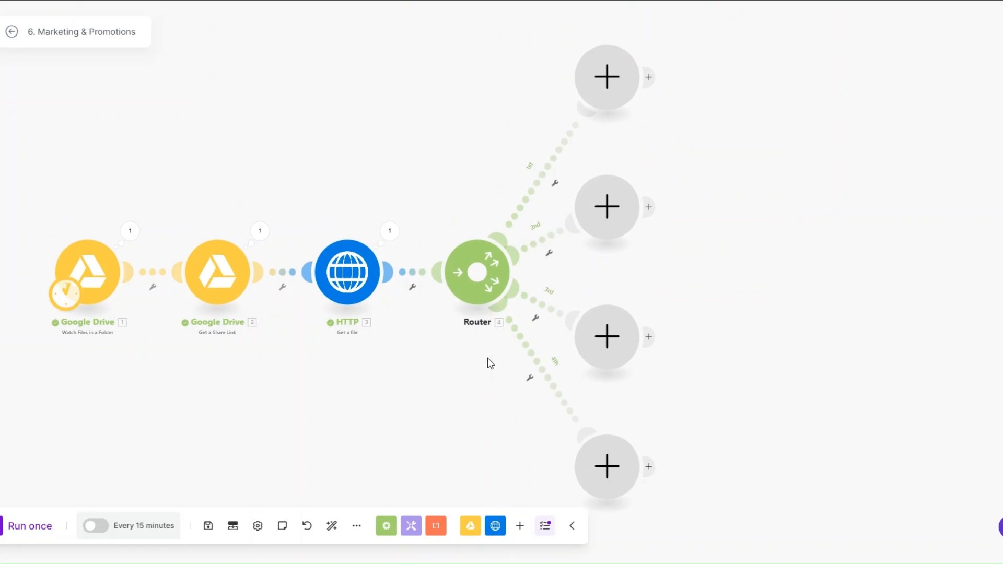
Put a Facebook Pages Create a Post with Photos module on the Router's first route
left_click_drag(441, 351, 390, 345)
left_click(546, 57)
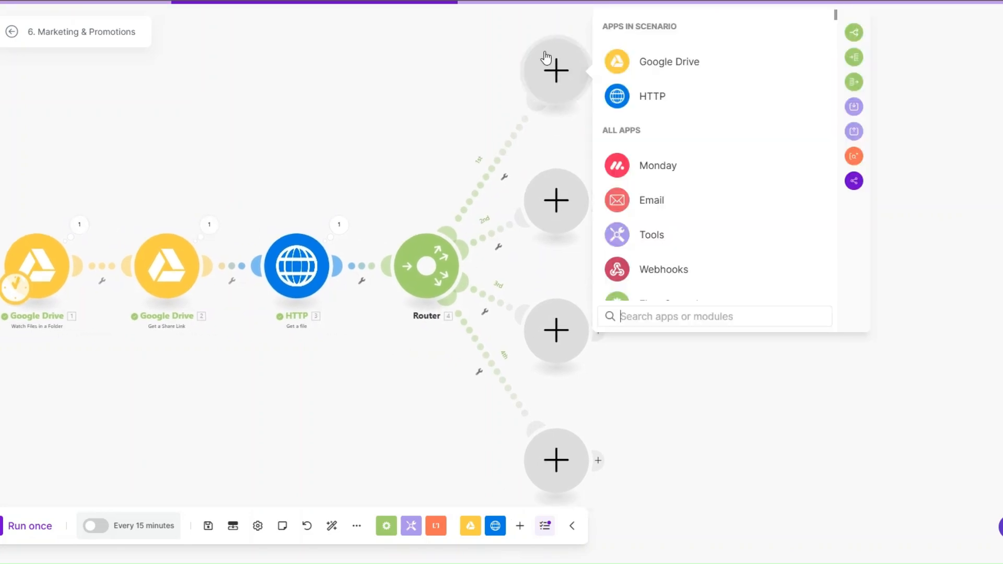
type("face")
left_click(661, 167)
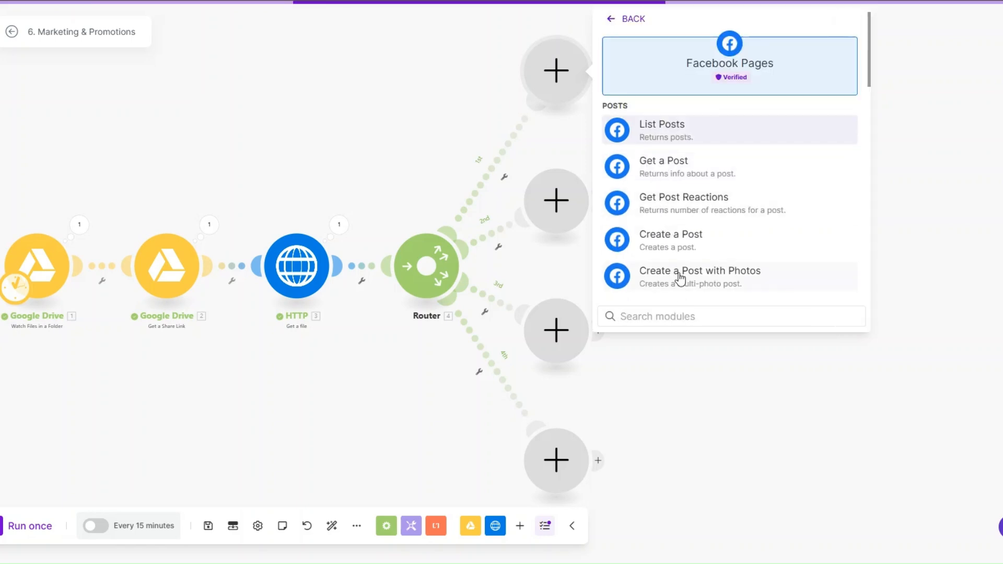
left_click(680, 277)
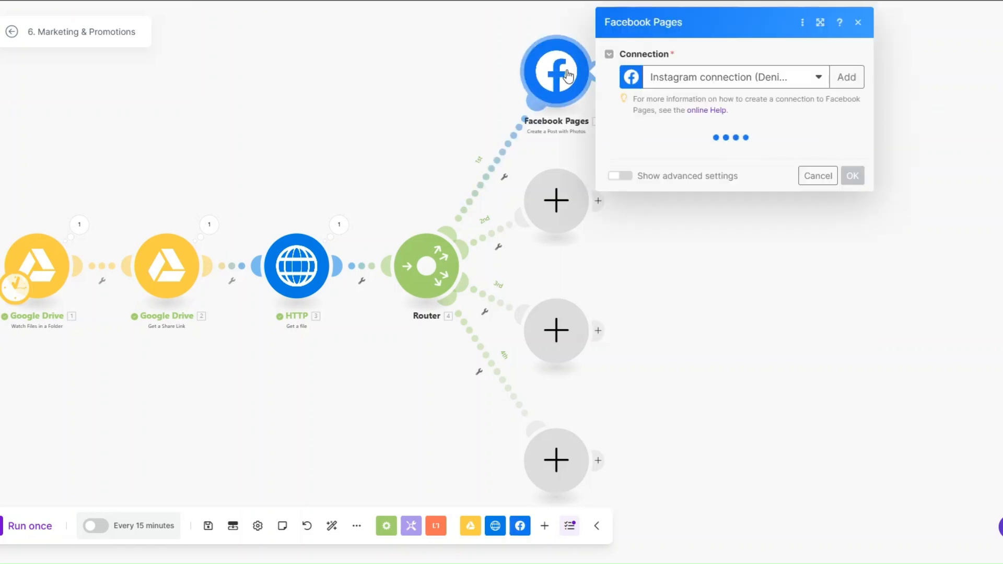
Post to the Luxe Automation page with the HTTP - Get a file download as the photo
left_click(656, 159)
left_click(652, 175)
left_click(640, 202)
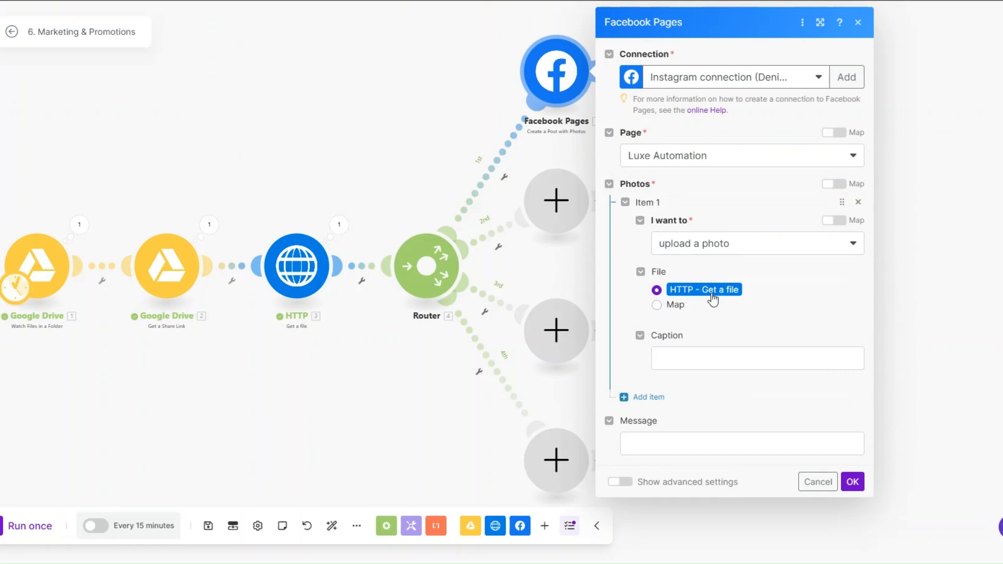
left_click(680, 358)
left_click(704, 317)
left_click(852, 482)
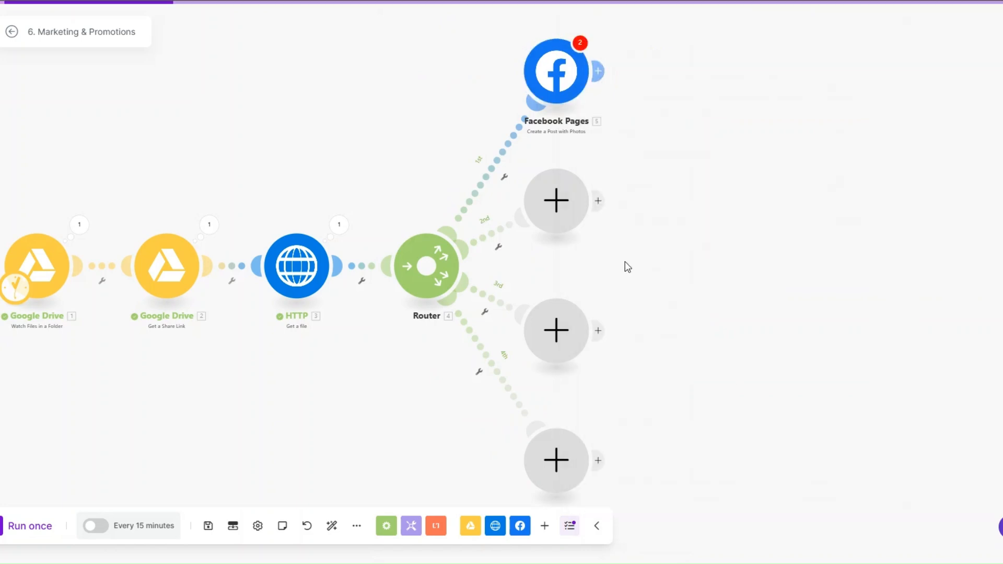
left_click(555, 71)
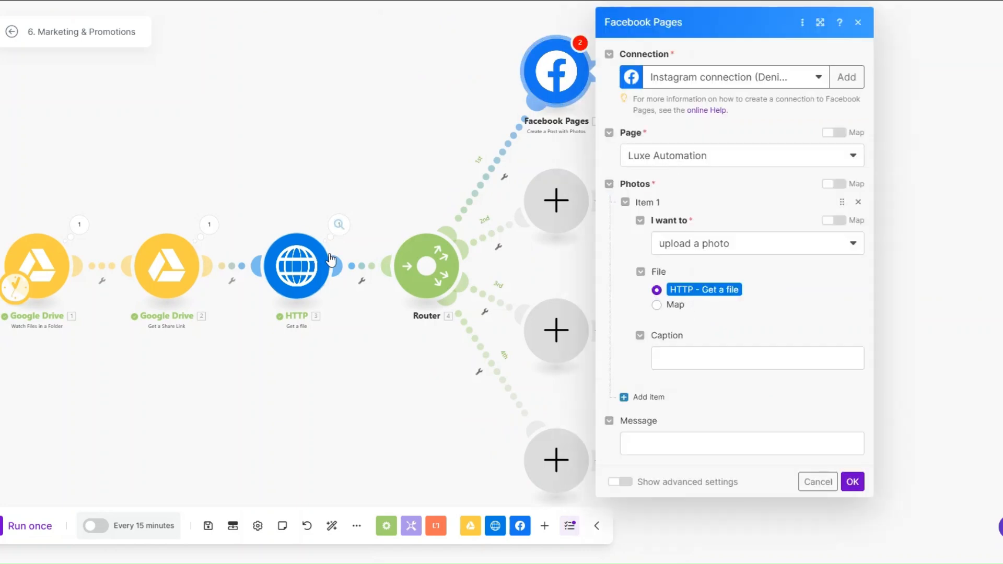
left_click(852, 481)
Add an Instagram for Business photo post module on the Router's second route
left_click(574, 228)
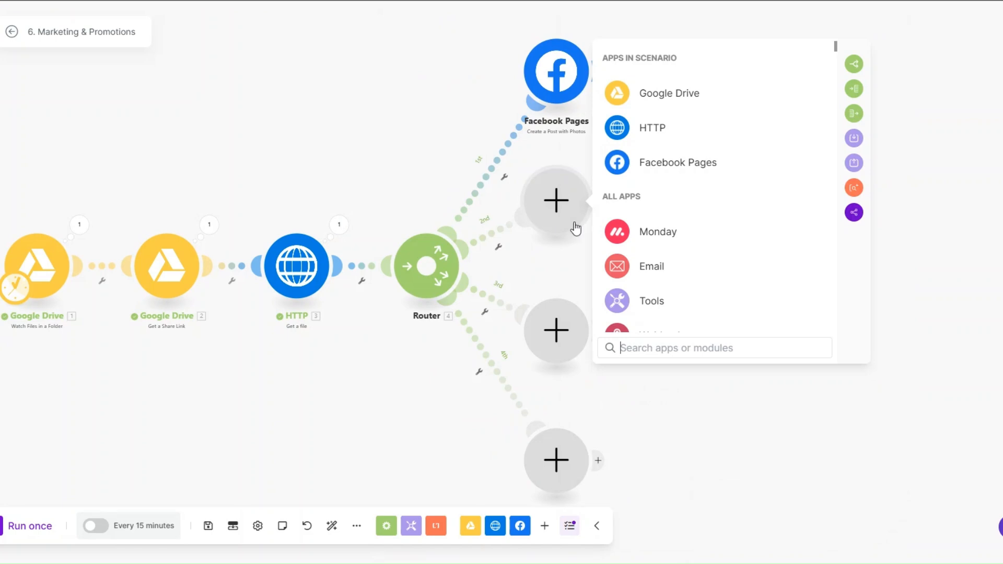
type("insta")
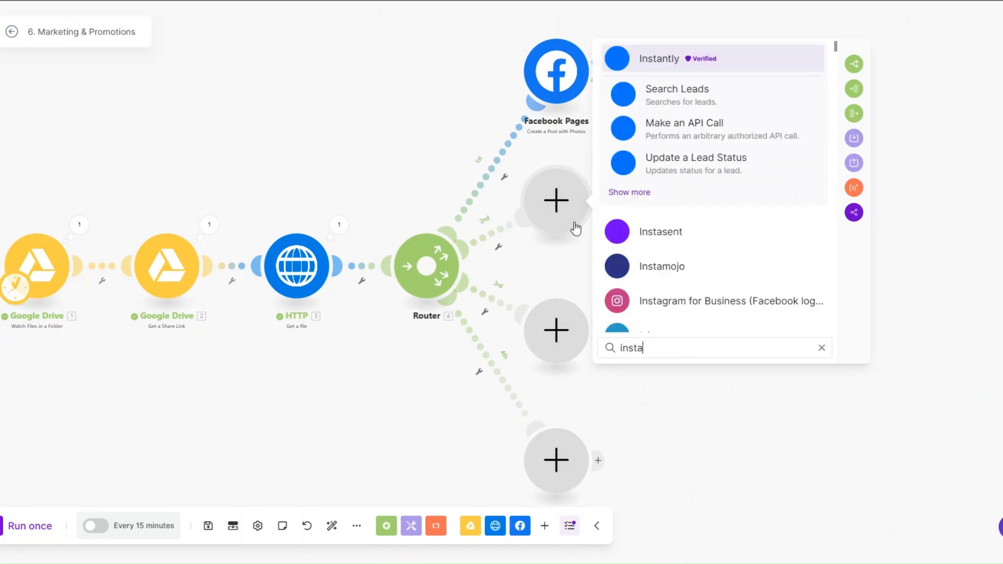
left_click(687, 301)
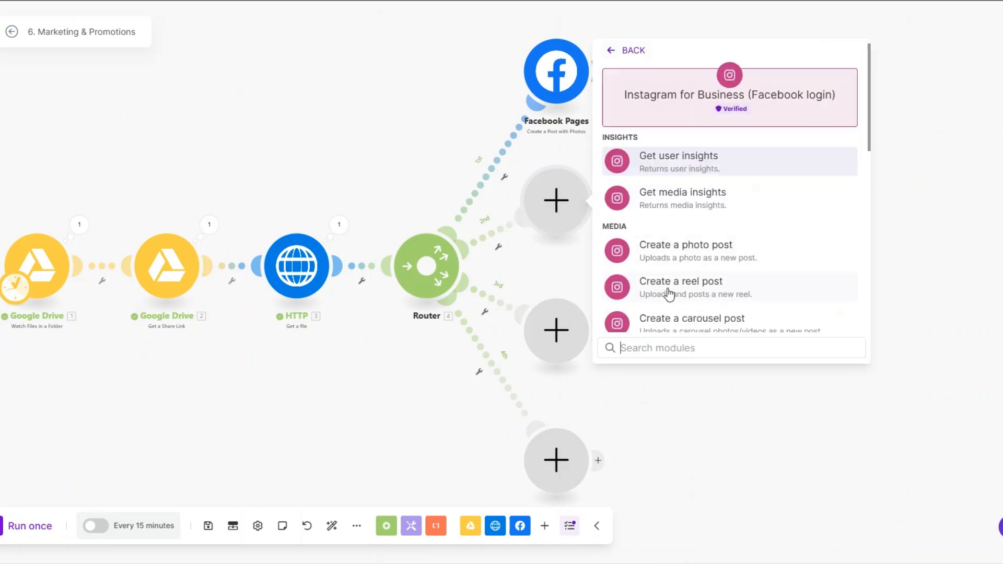
left_click(686, 251)
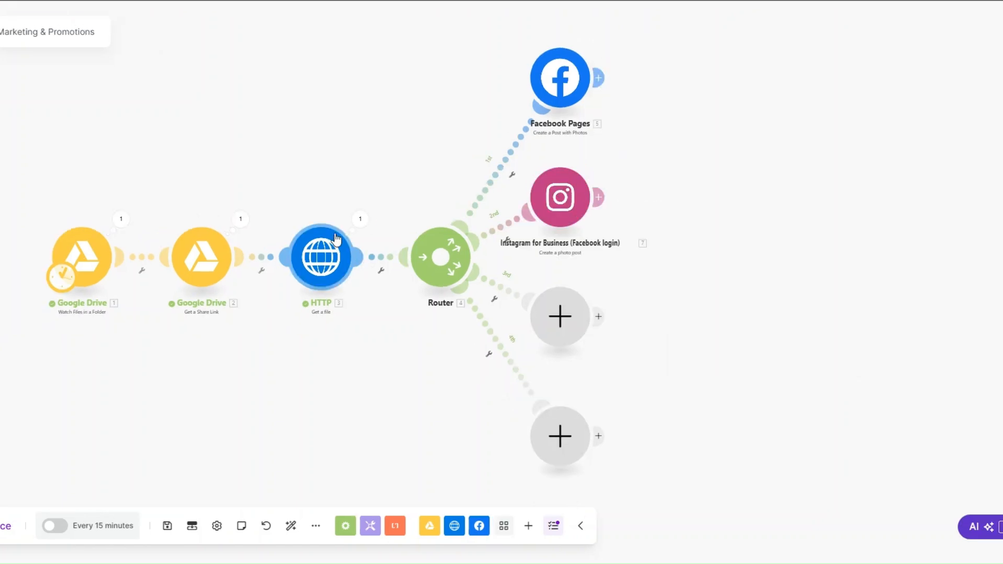
Add a LinkedIn Create a User Image Post module on the third route
left_click(554, 321)
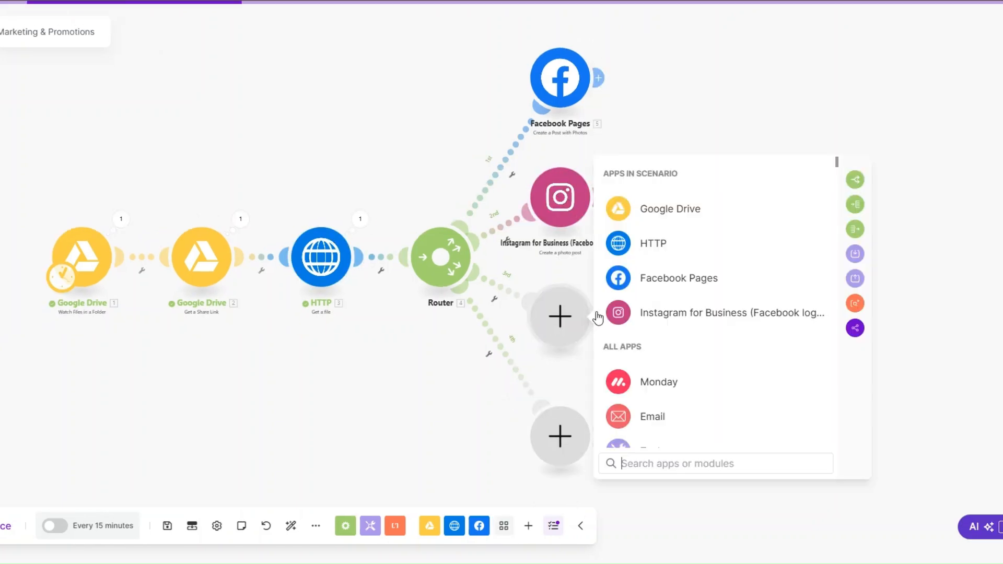
type("link")
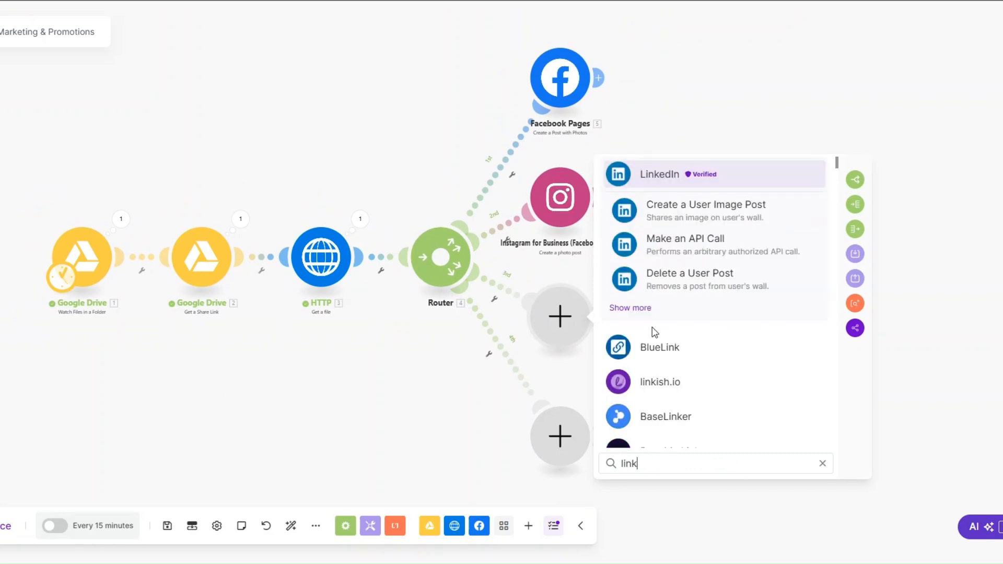
left_click(663, 178)
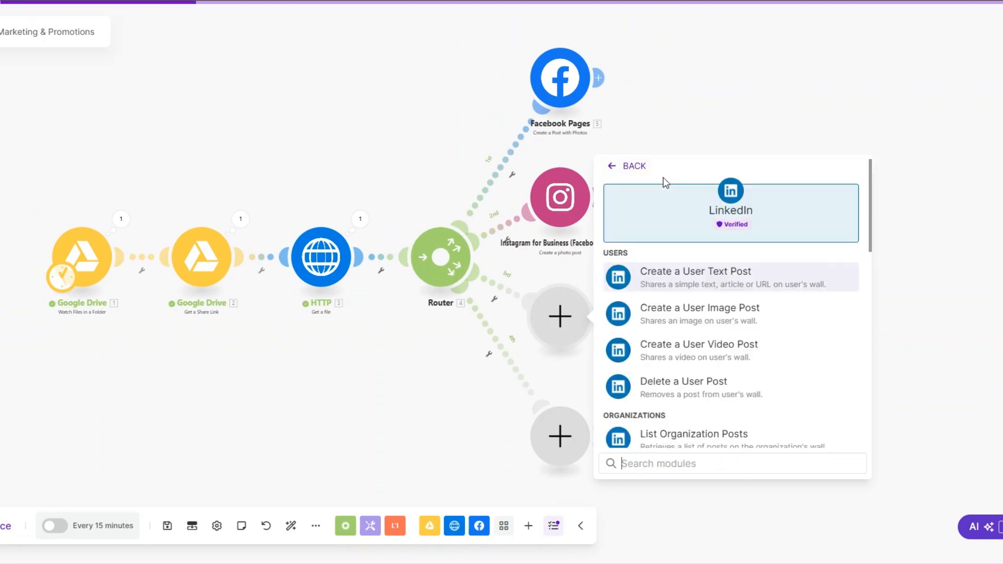
left_click(689, 312)
Add an X (v5) Upload a Media module on route 4, attaching HTTP - Get a file
left_click(569, 460)
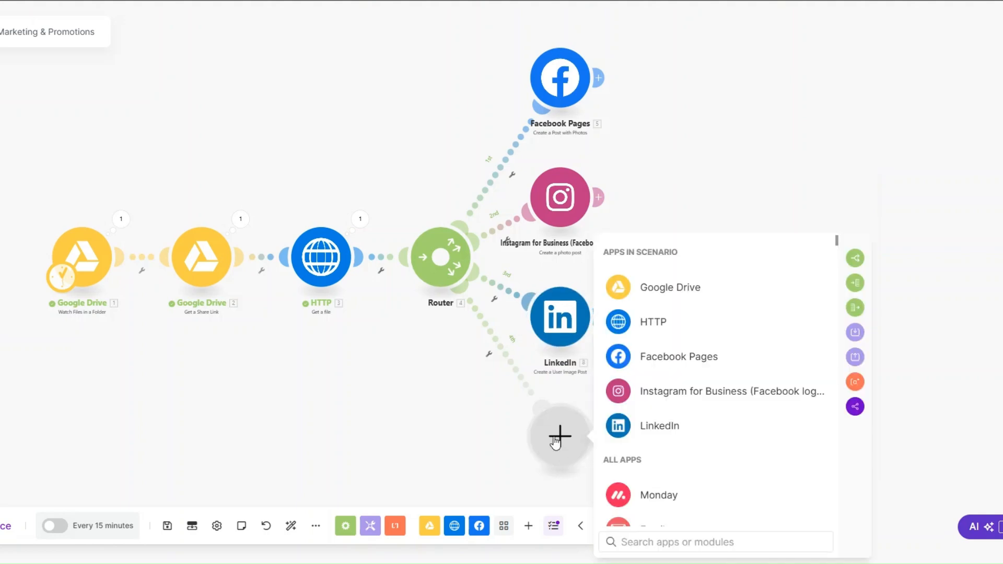
type("twitter")
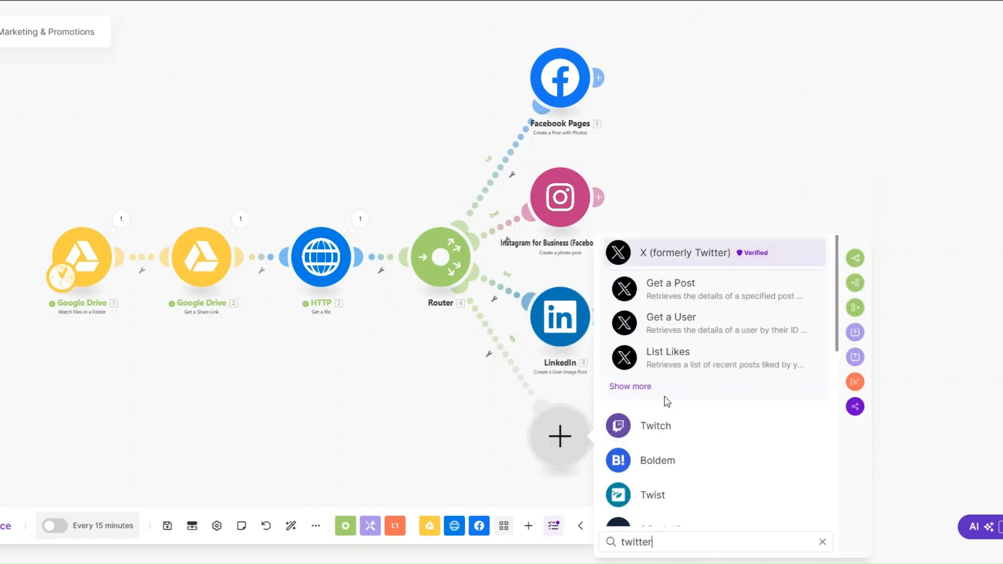
left_click(670, 256)
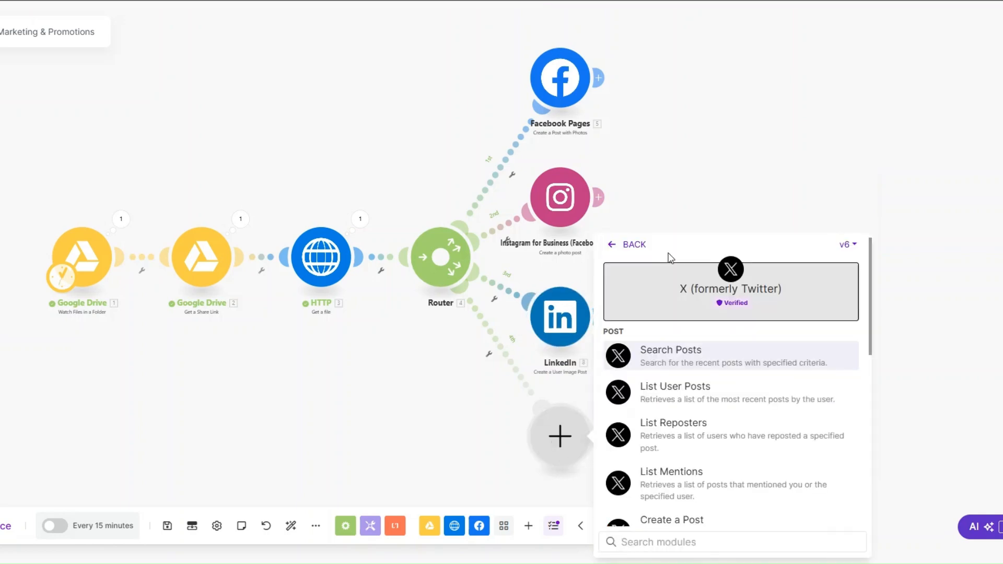
left_click(844, 245)
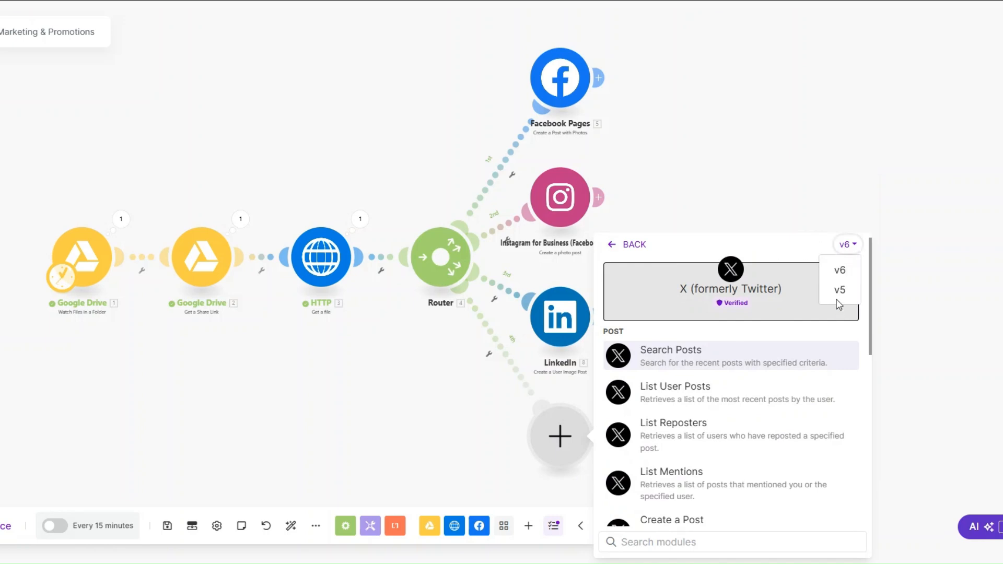
left_click(837, 290)
left_click(689, 433)
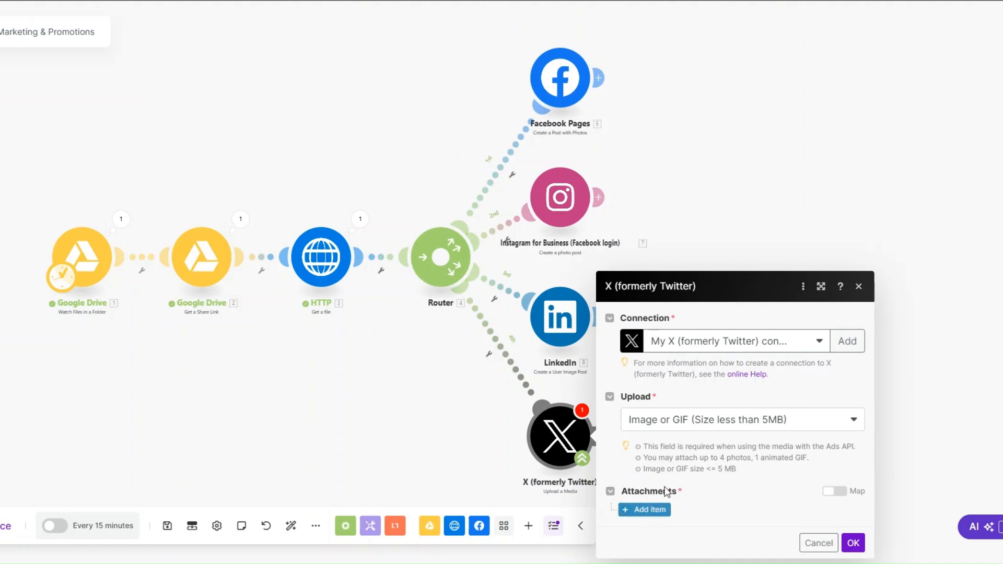
left_click(650, 510)
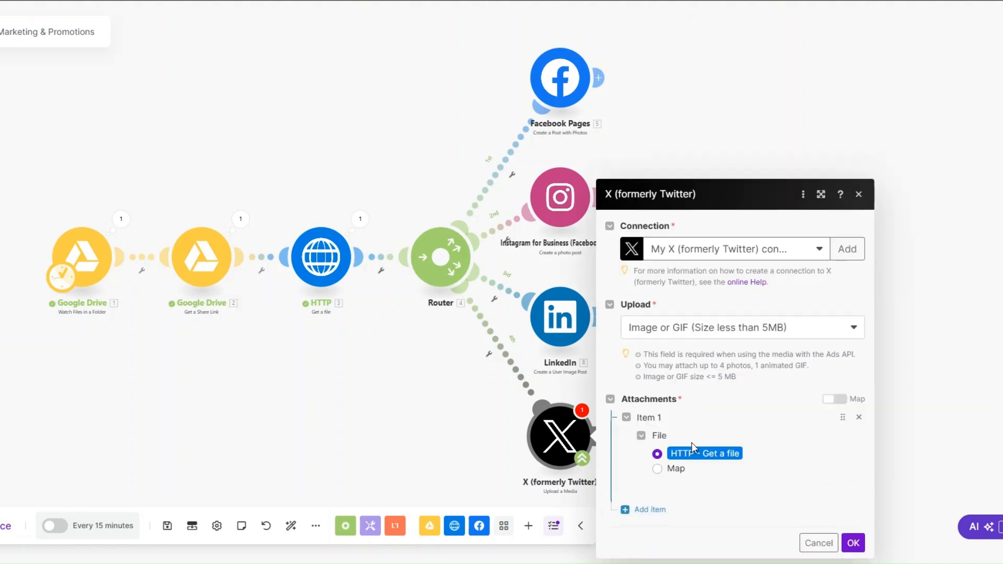
left_click(853, 543)
left_click(560, 436)
left_click(853, 544)
Follow the upload with an X (v6) Create a Post module
left_click(601, 437)
left_click(799, 459)
left_click(960, 251)
left_click(956, 276)
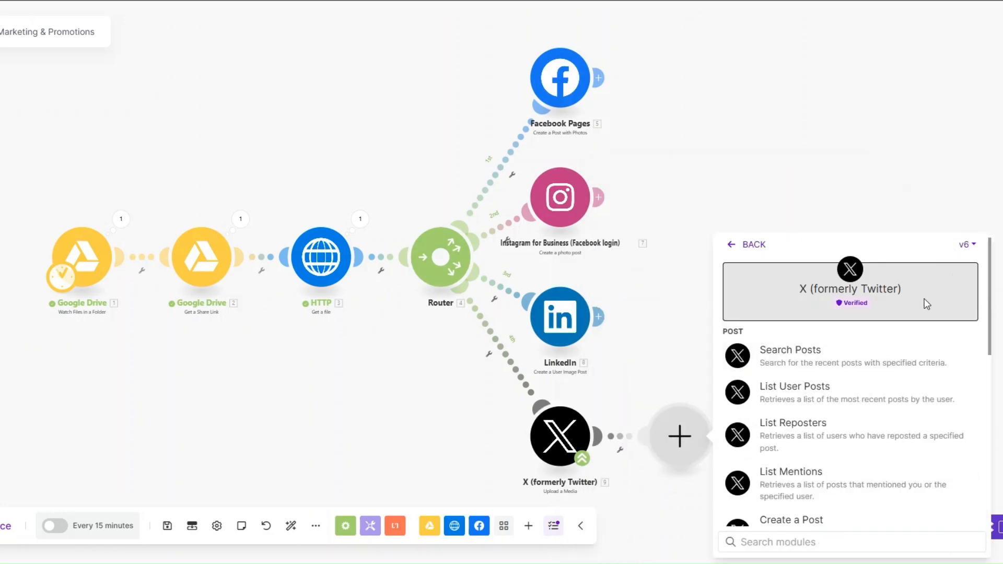
scroll(817, 477, "down", 2)
left_click(808, 461)
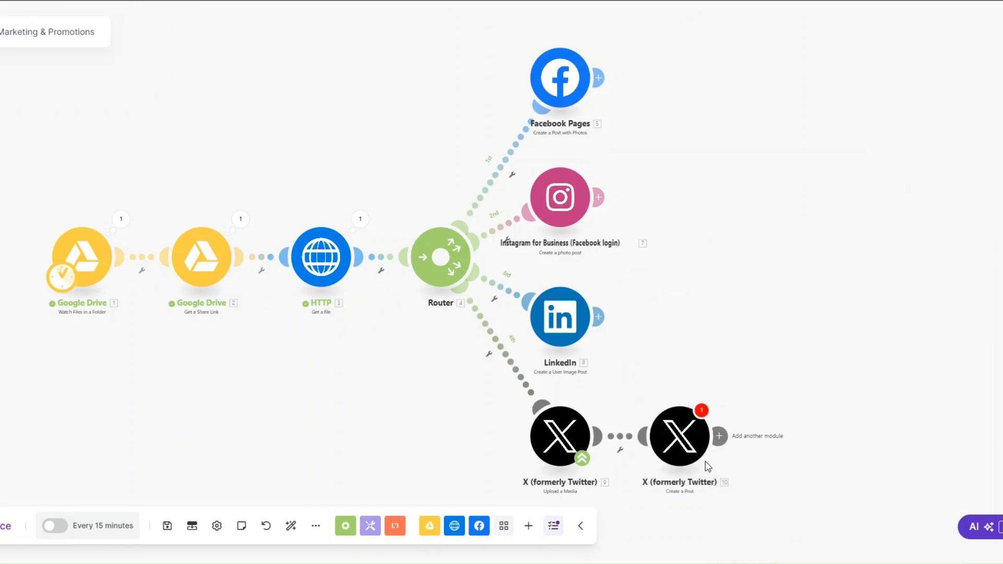
Fill in the X Create a Post Text Content, save it, and pan to view all modules
left_click(769, 470)
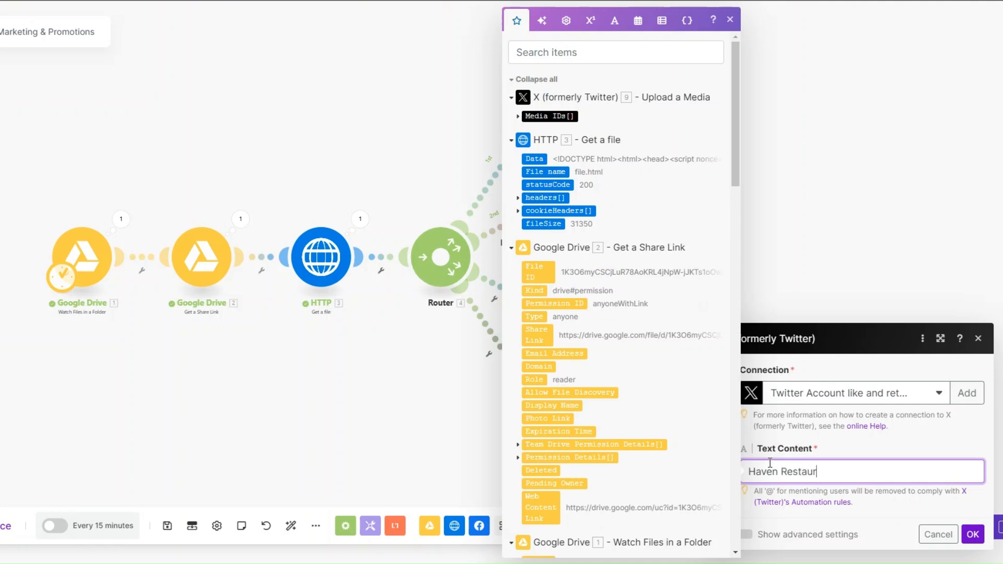
left_click(972, 533)
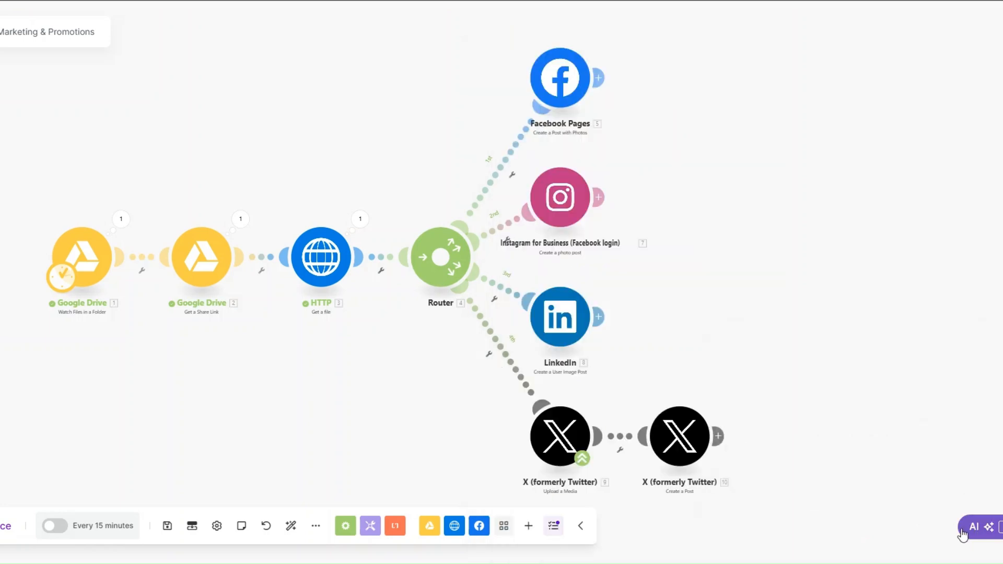
scroll(340, 390, "down", 1)
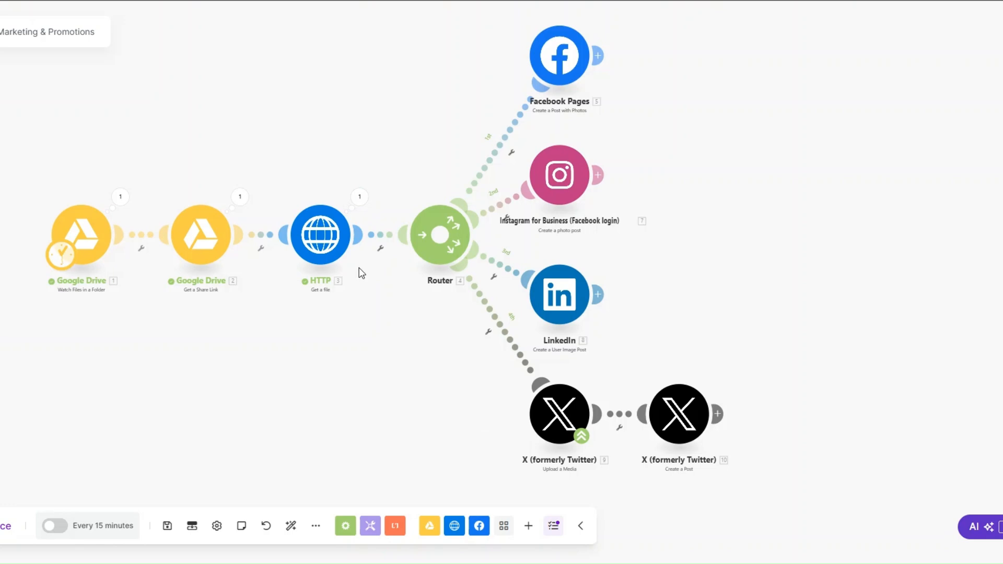
scroll(383, 373, "right", 1)
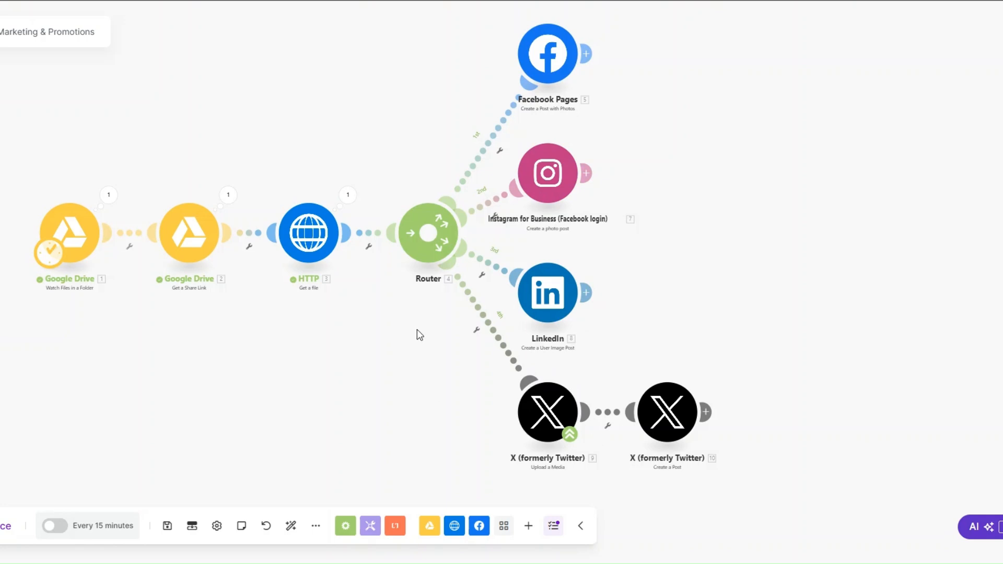
left_click_drag(384, 385, 365, 384)
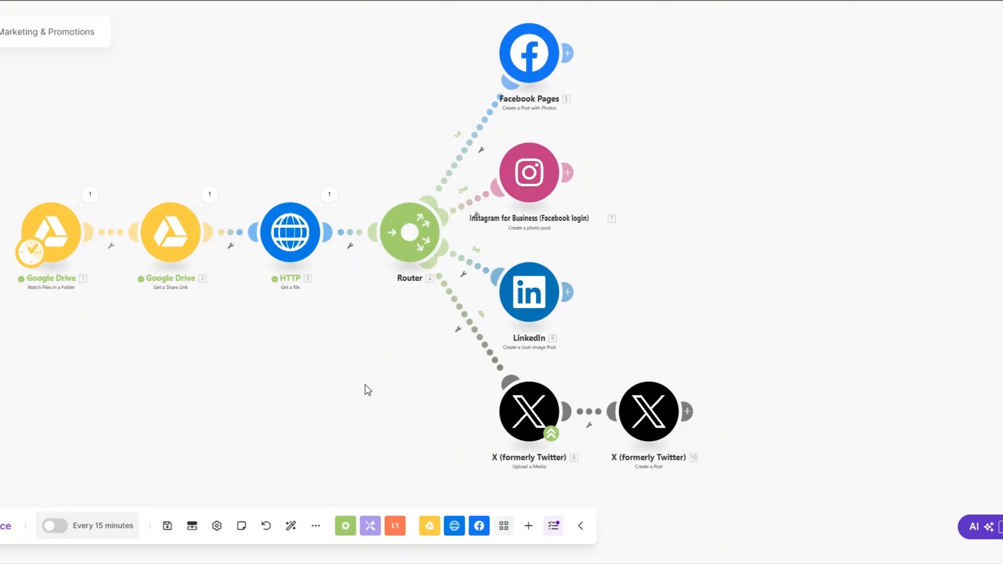
Attach a Vista Social Schedule a New Post module after Facebook Pages on route 1
left_click(567, 53)
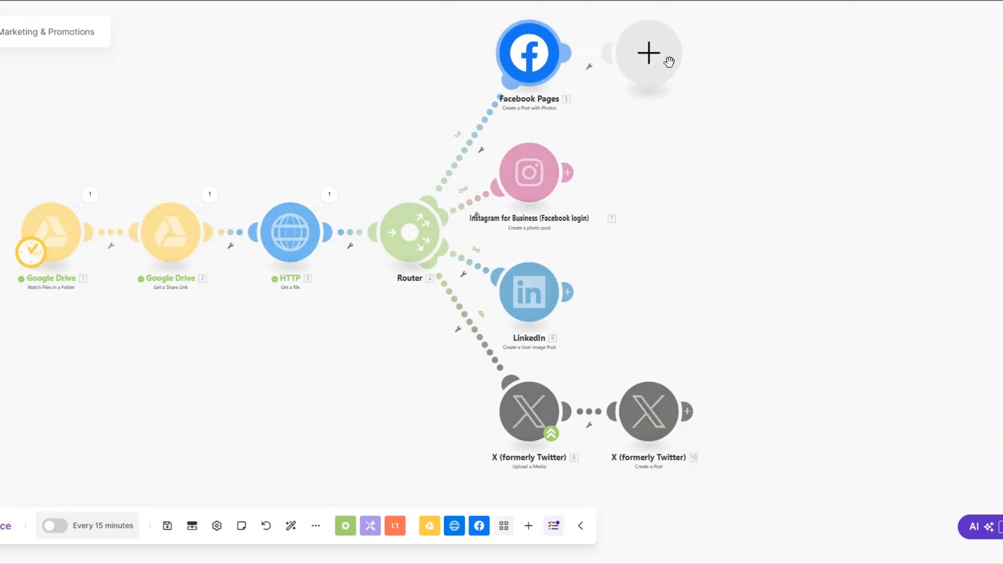
type("v")
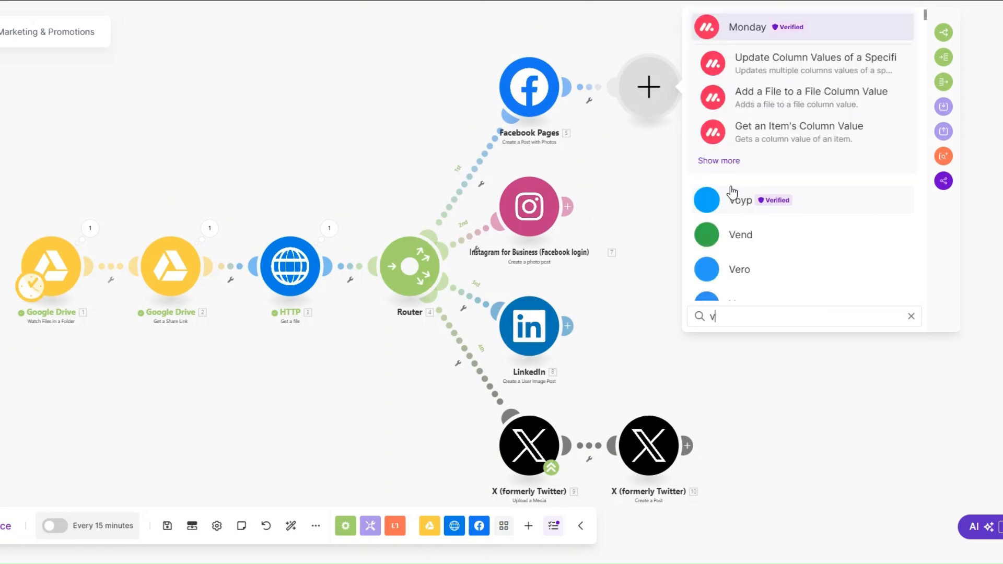
type("ist")
left_click(773, 33)
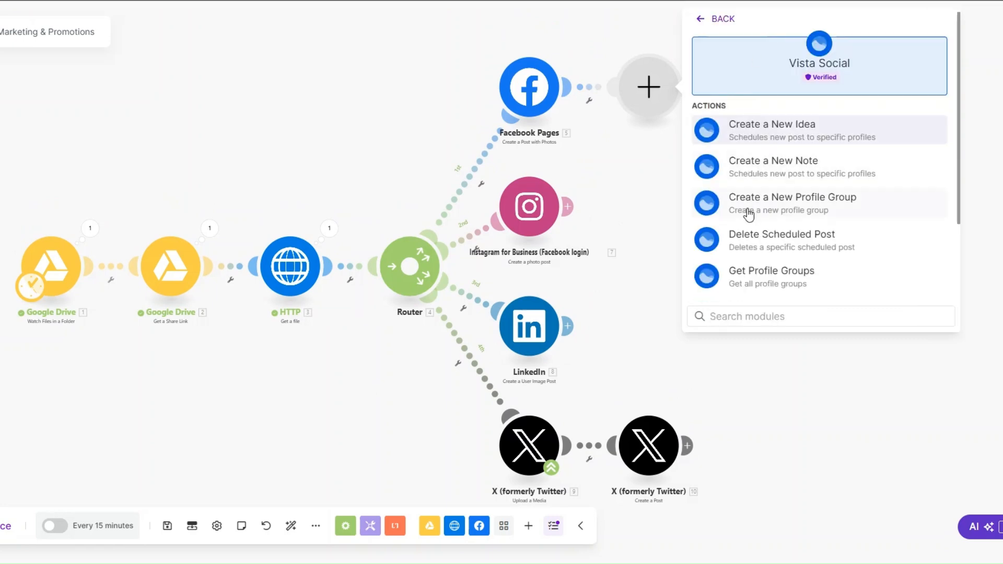
scroll(748, 214, "down", 3)
left_click(721, 244)
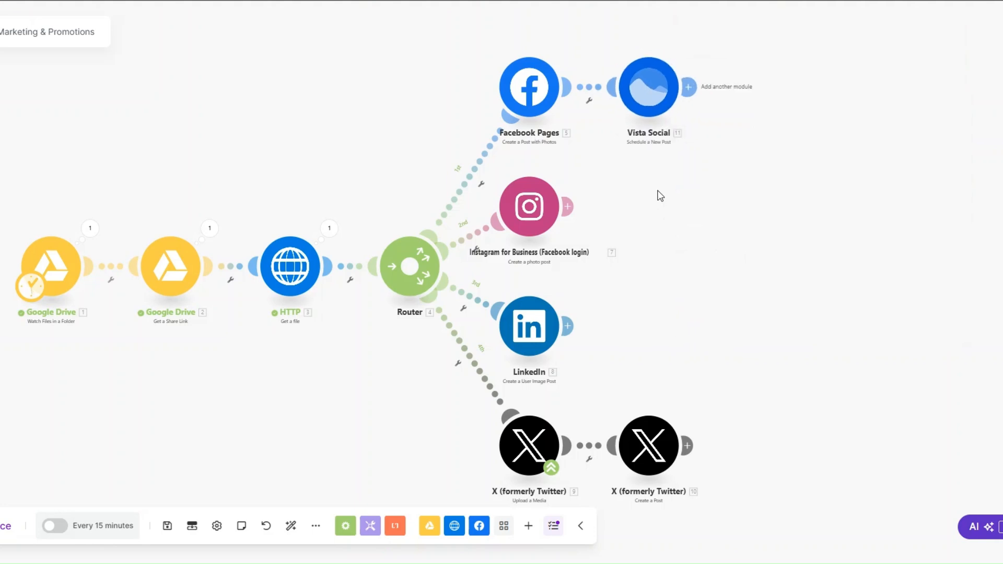
left_click_drag(657, 190, 646, 180)
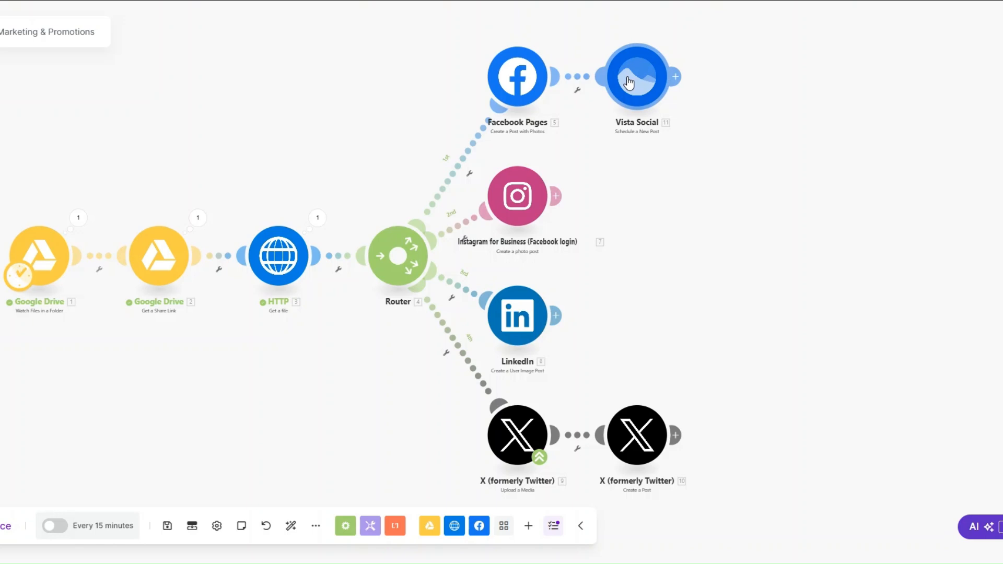
Clone Vista Social after Instagram, LinkedIn and X Create a Post, then return to Scenarios
right_click(629, 83)
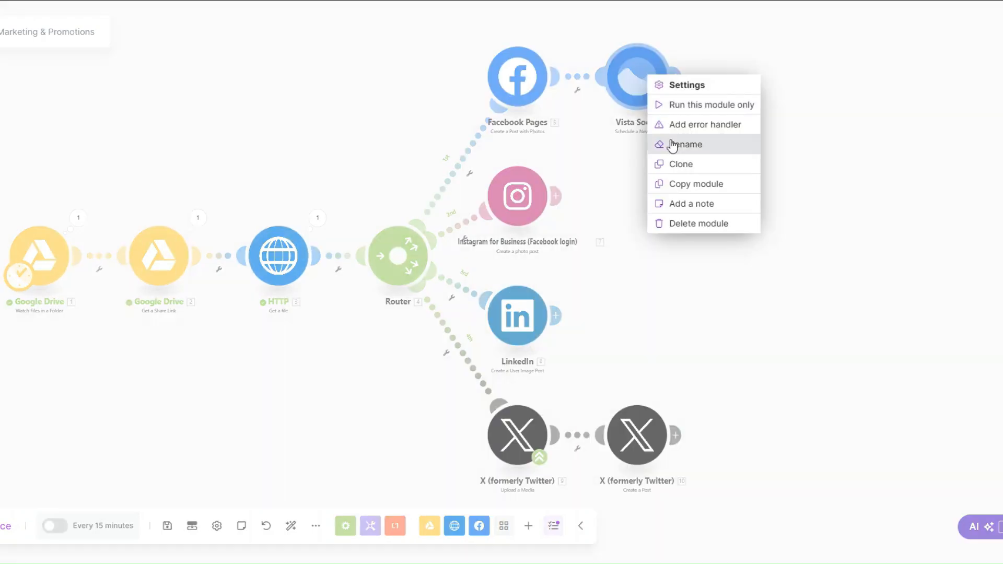
left_click(674, 164)
left_click(649, 201)
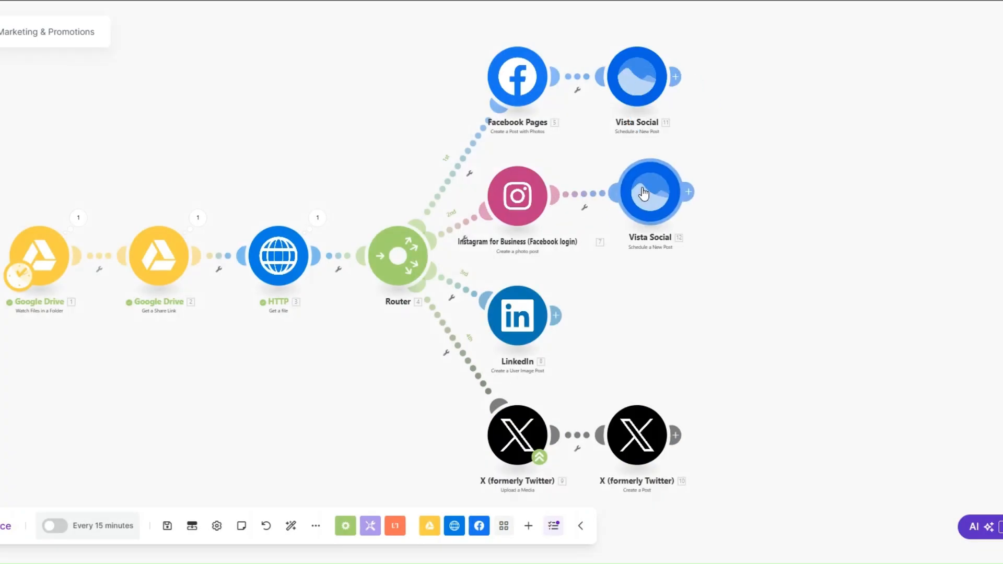
right_click(650, 203)
left_click(689, 290)
left_click(654, 318)
right_click(657, 321)
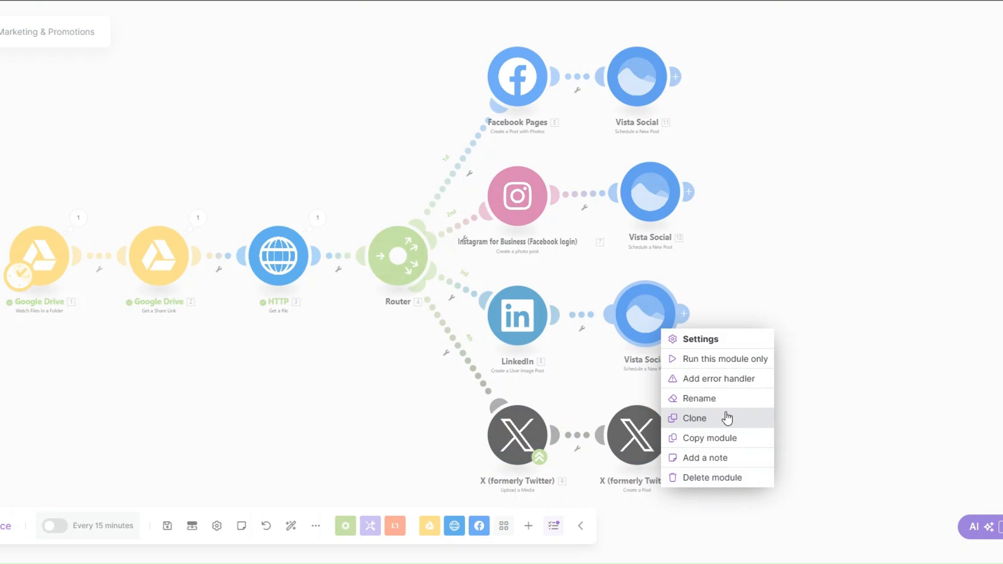
left_click(726, 417)
left_click(728, 413)
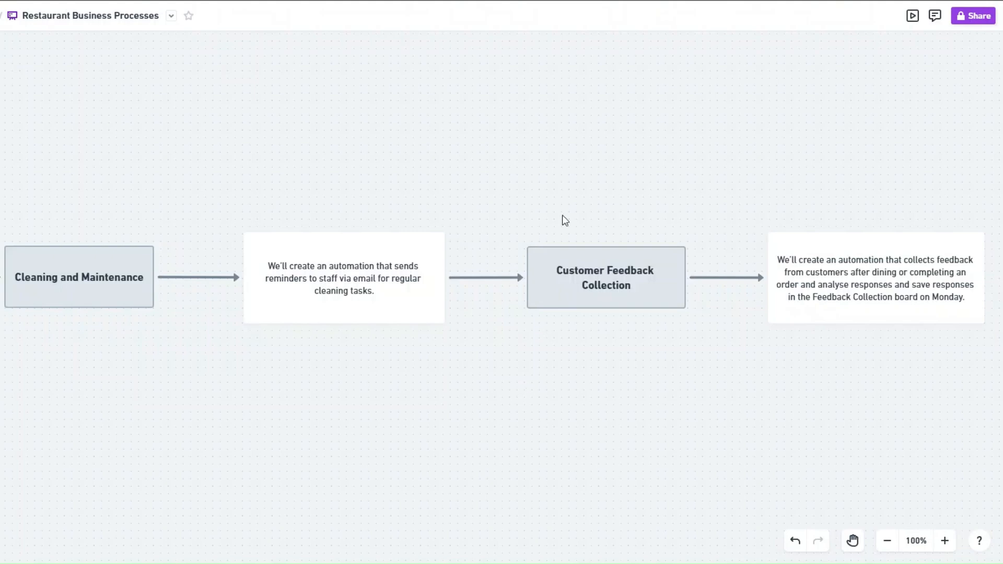
left_click(621, 1)
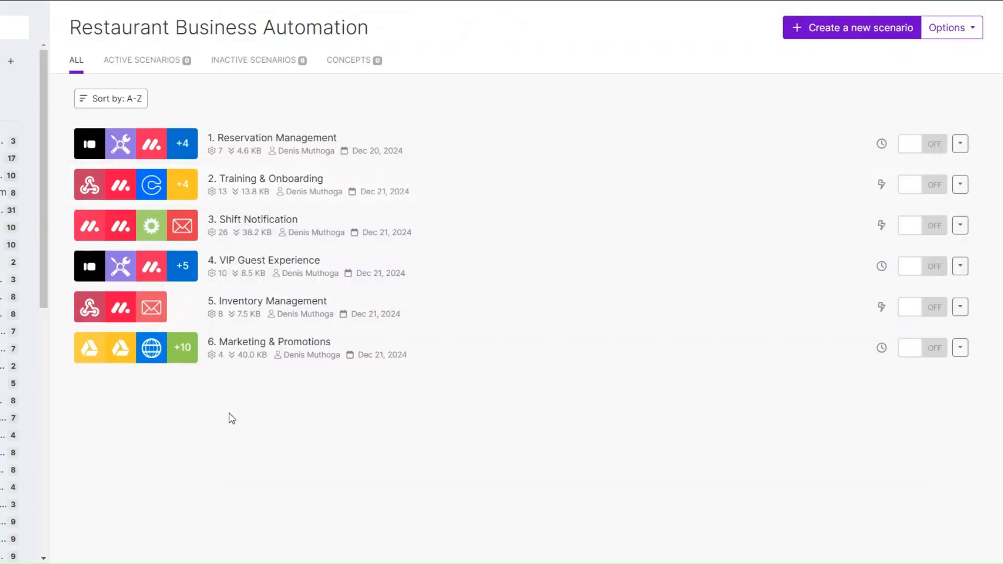
Create the new scenario 7. Cleaning and Maintenance after checking the board's Status labels
left_click(834, 31)
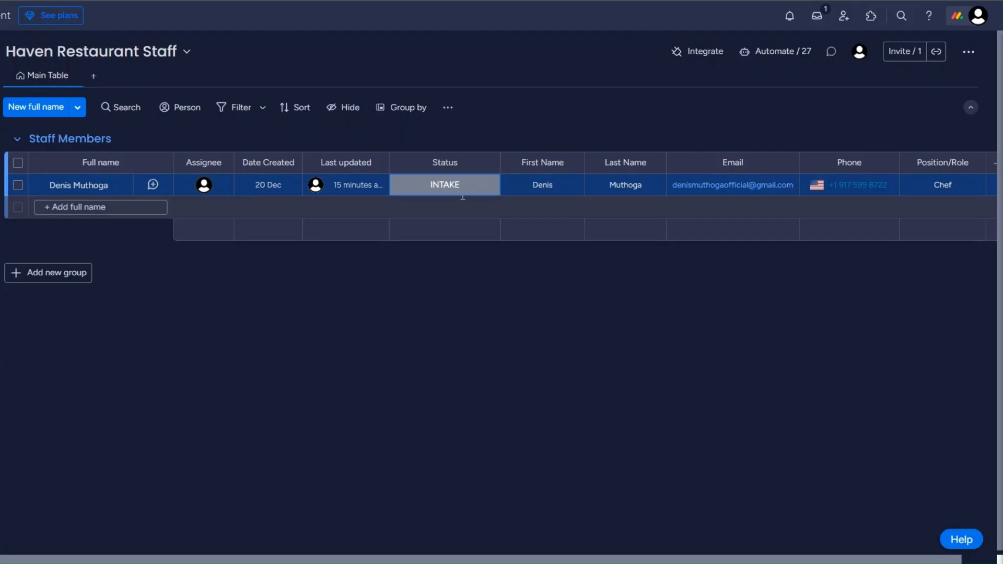
left_click(460, 193)
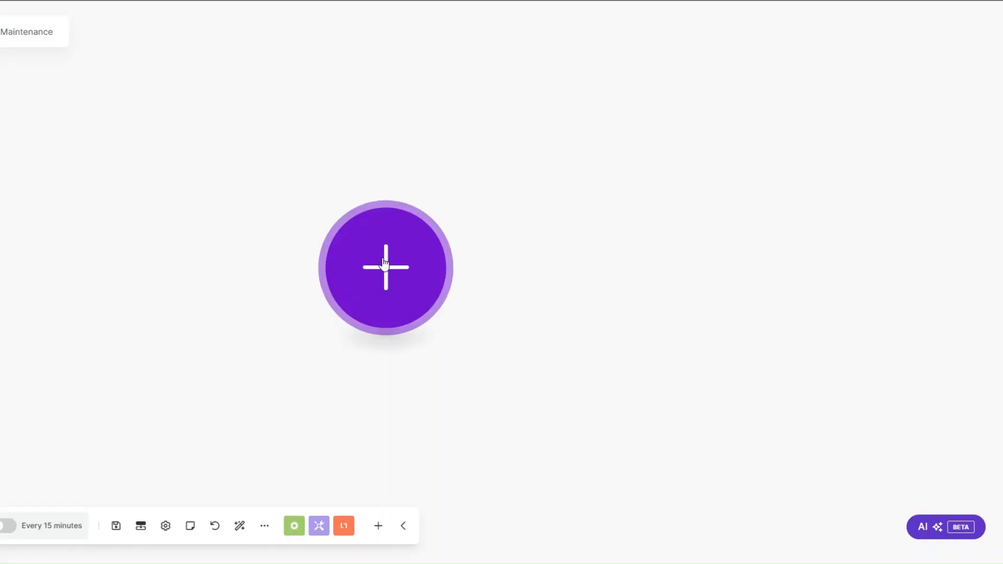
left_click(376, 269)
Add a Custom webhook trigger on a new hook 'Cleaning and Maintenance webhook' and copy its address
left_click(526, 342)
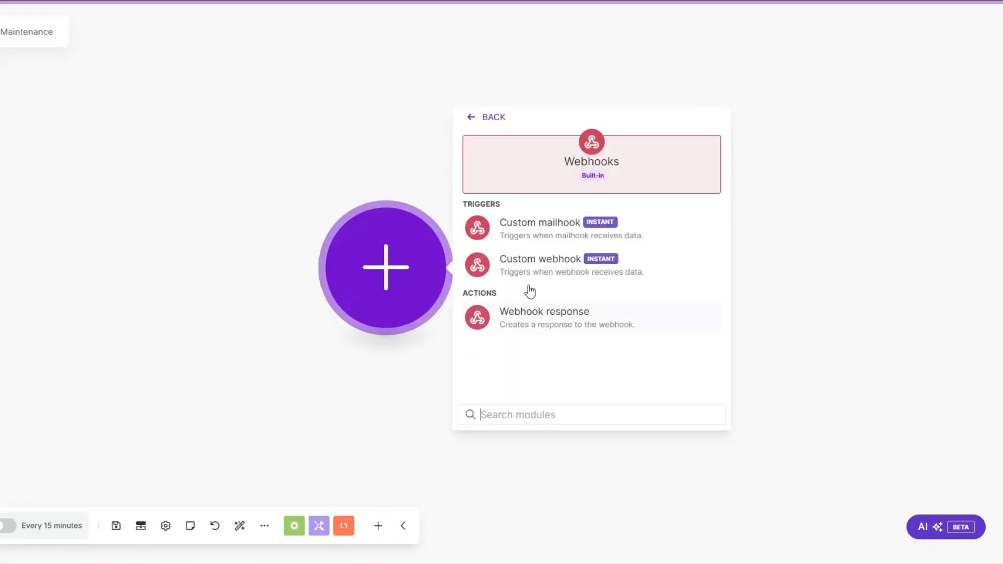
left_click(539, 254)
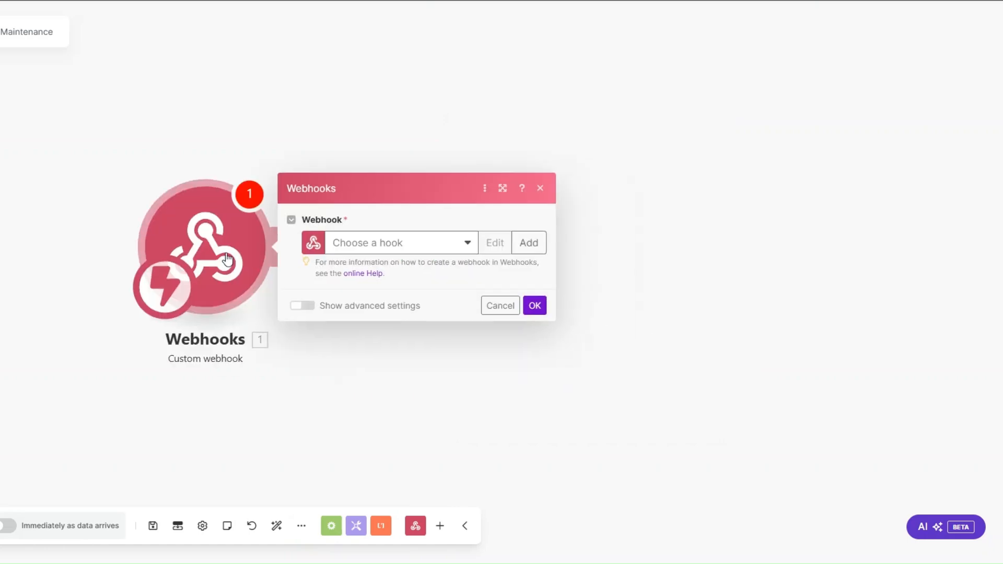
left_click(528, 241)
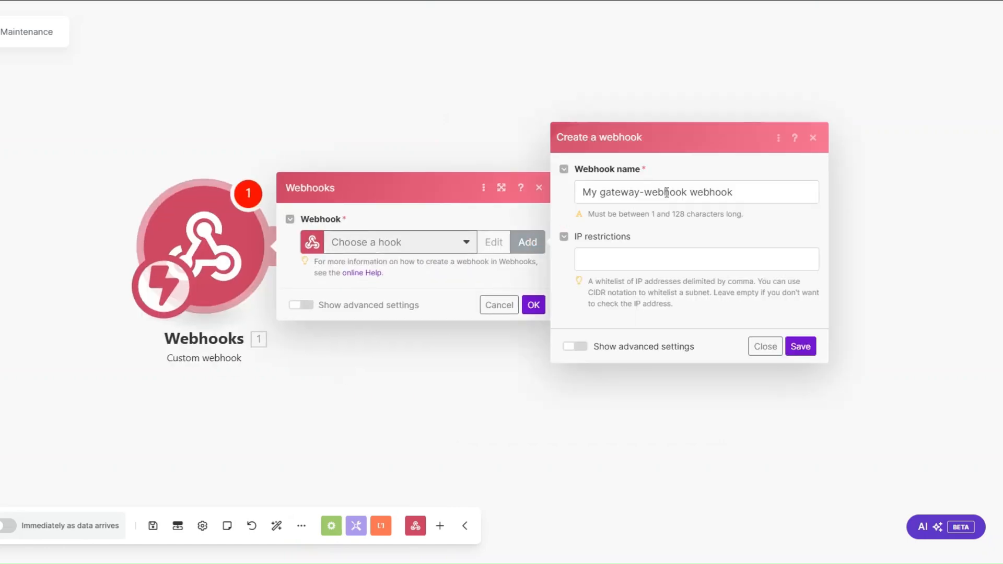
left_click(689, 192)
left_click_drag(689, 191, 563, 200)
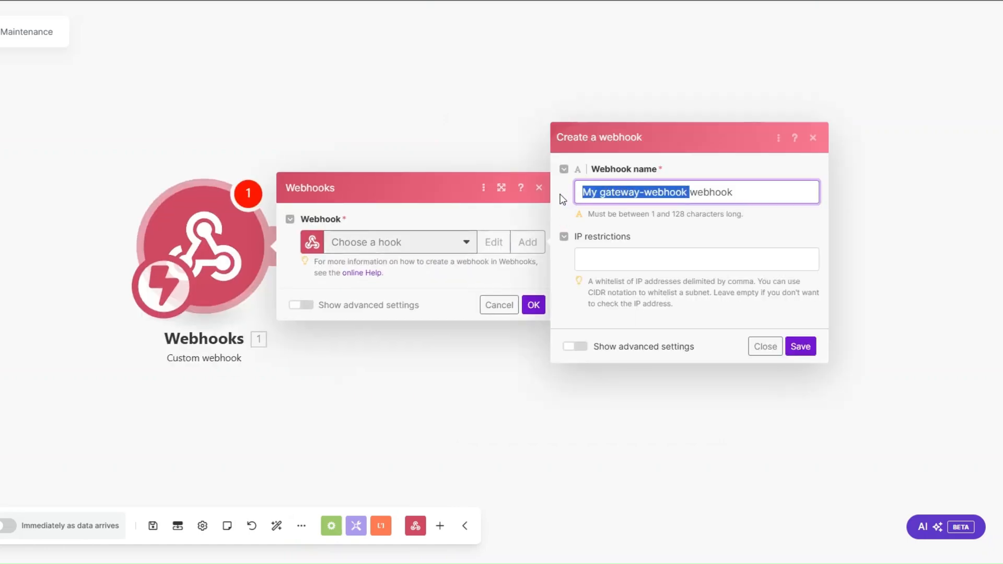
type("Cleaning and Maintenance")
left_click(800, 346)
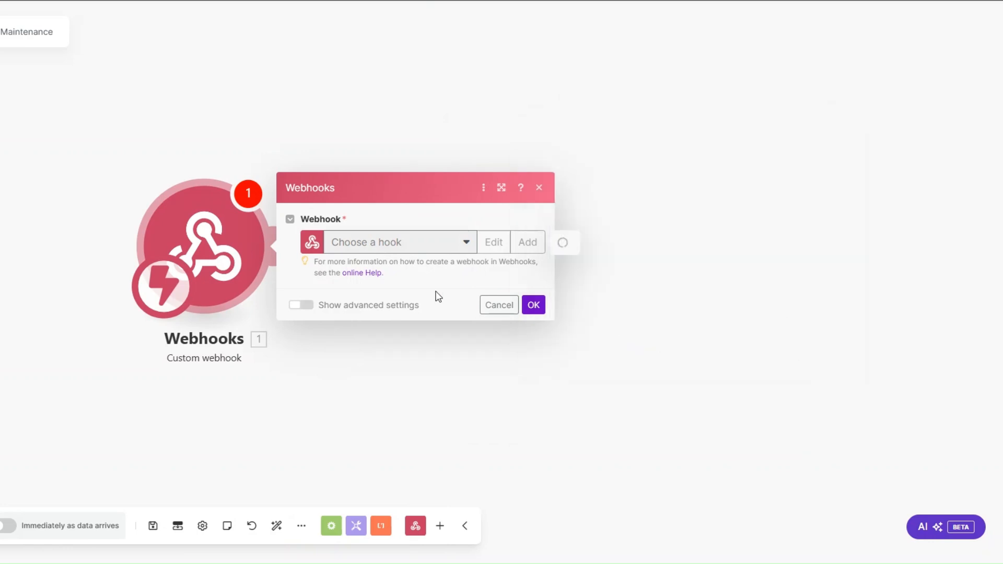
left_click(488, 294)
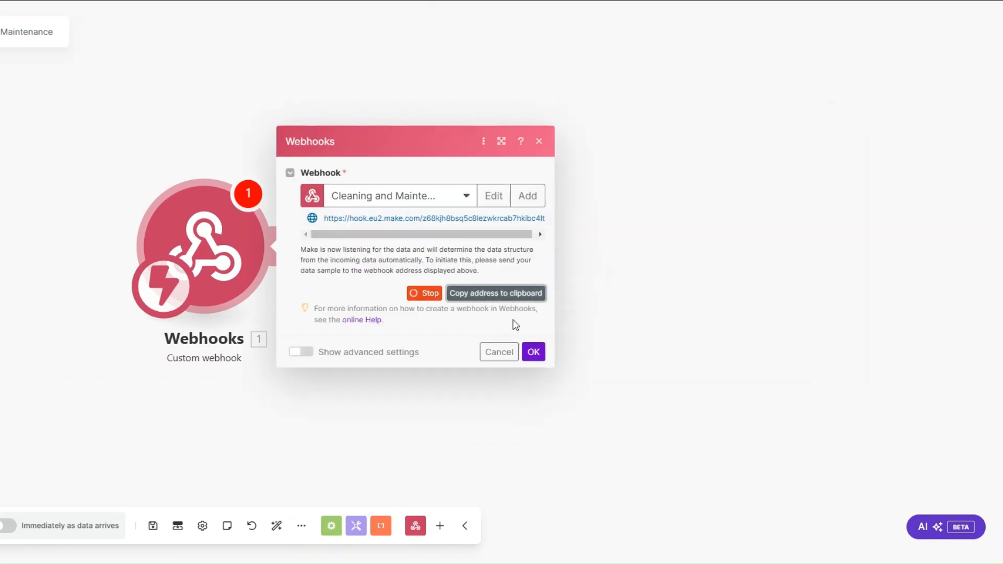
left_click(534, 351)
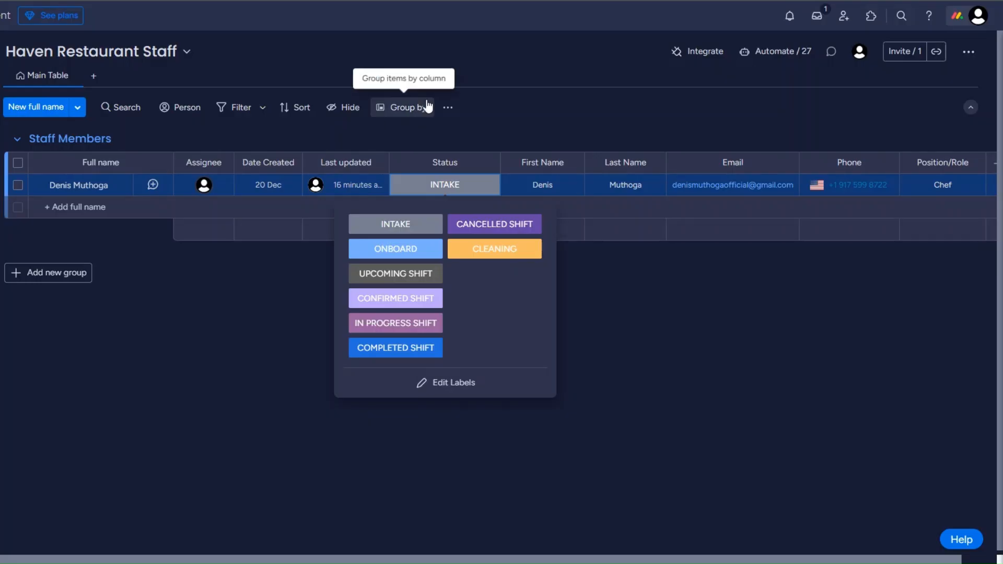
Open the 'When a status changes to something, send a webhook' recipe with another account
left_click(705, 63)
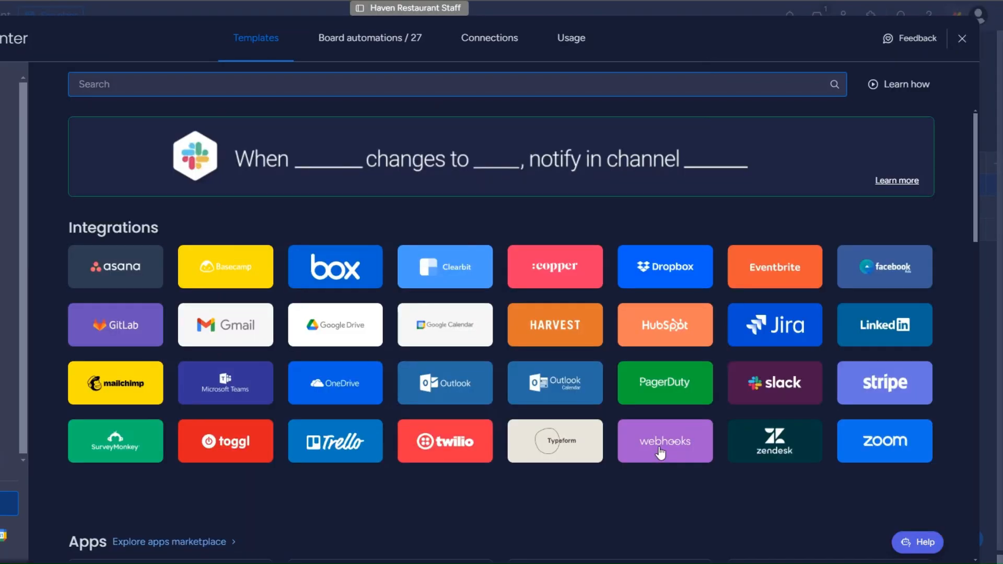
left_click(661, 450)
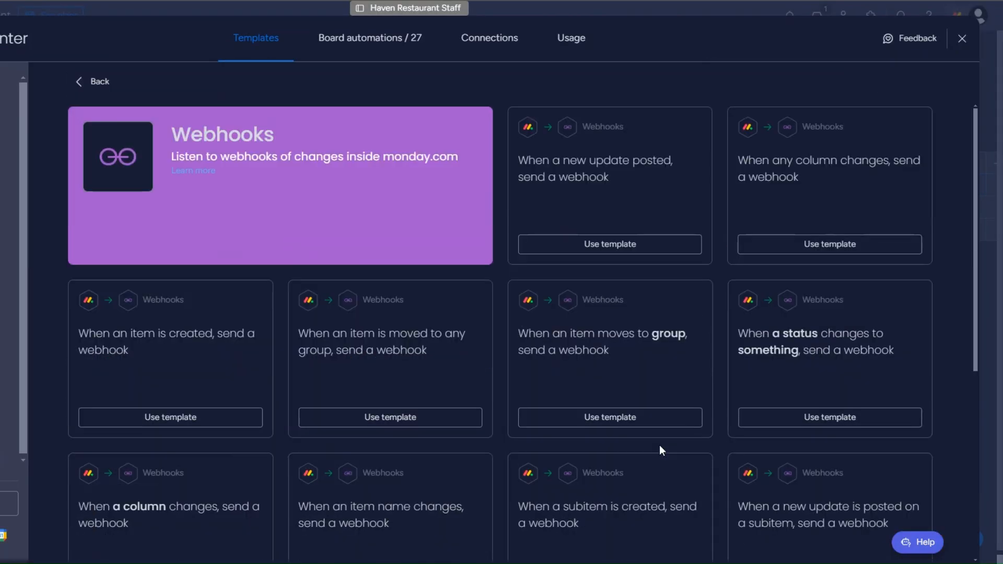
left_click(815, 375)
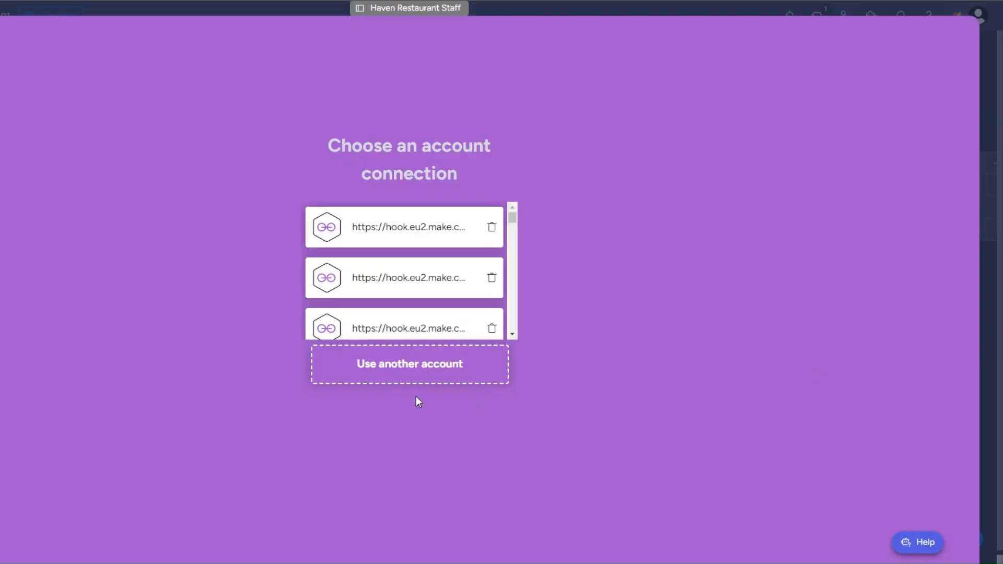
left_click(417, 366)
left_click(198, 161)
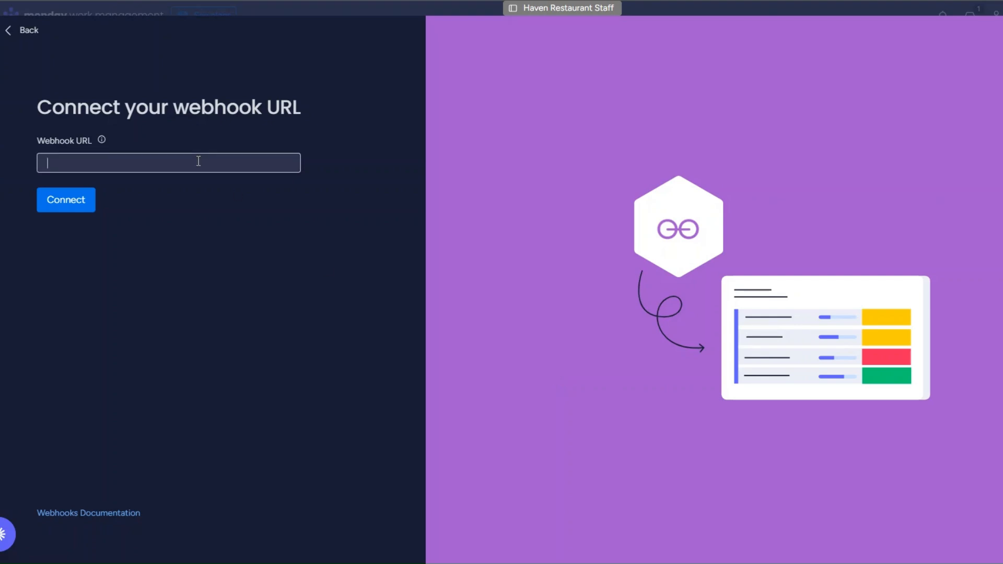
Paste the Make webhook URL into the monday.com integration and try connecting it
left_click(73, 207)
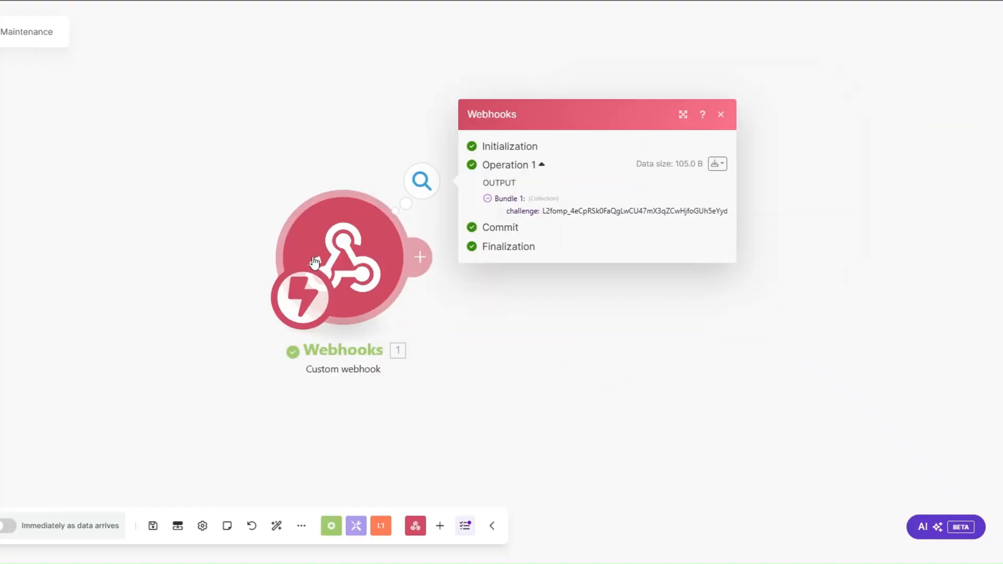
left_click_drag(561, 223, 319, 222)
left_click(231, 299)
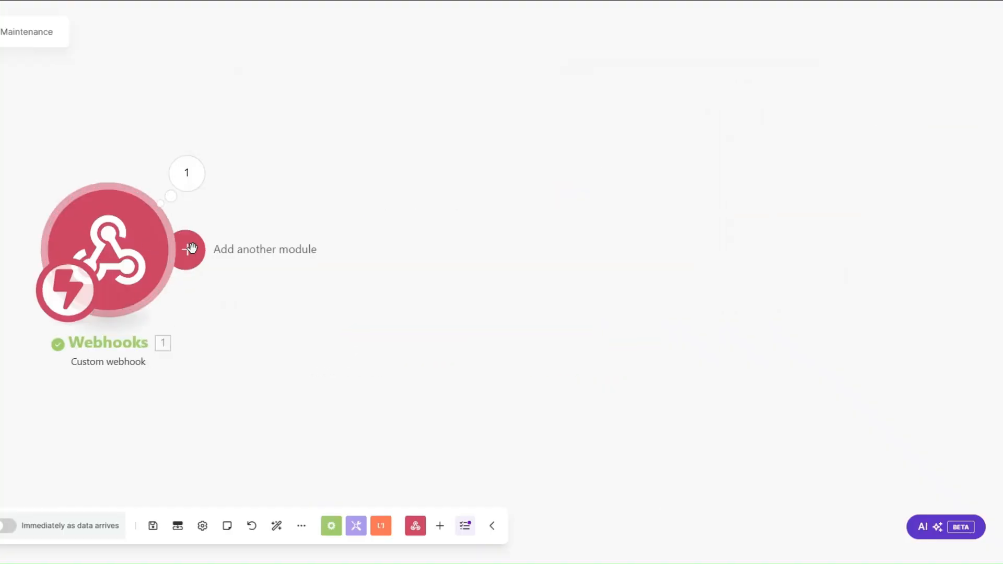
Add a Webhook response module with body {"challenge": challenge}, then reconnect the URL
left_click(185, 249)
left_click(484, 150)
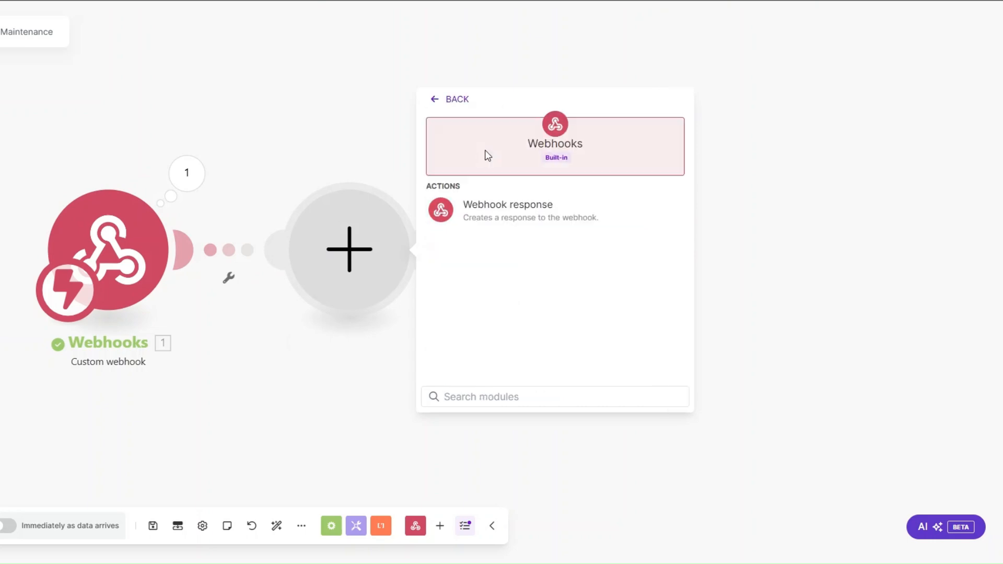
left_click(492, 211)
left_click(477, 289)
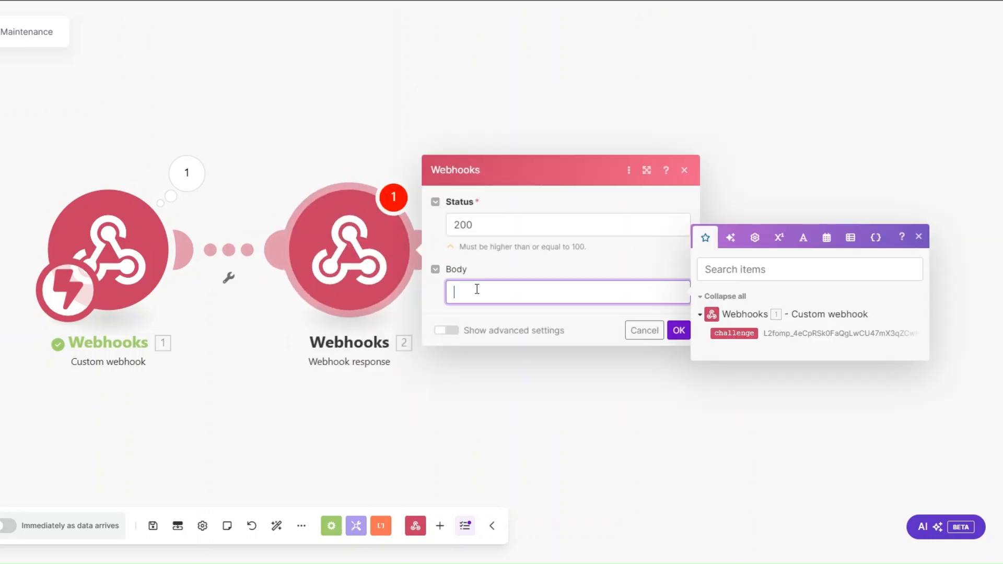
type("{}\"\":\"\"challenge")
key("Right")
key("Right")
key("Right")
left_click(733, 333)
left_click(679, 330)
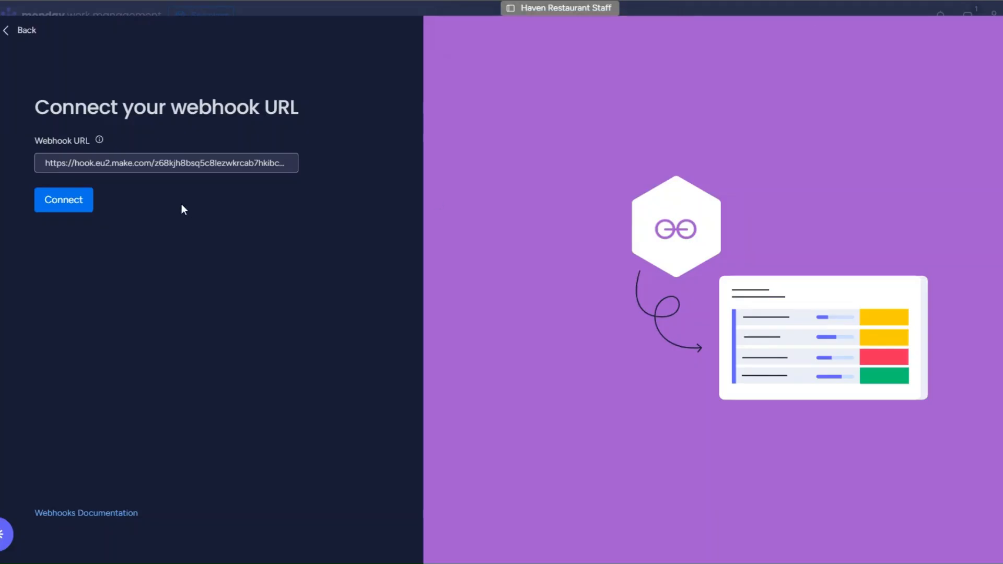
left_click(84, 201)
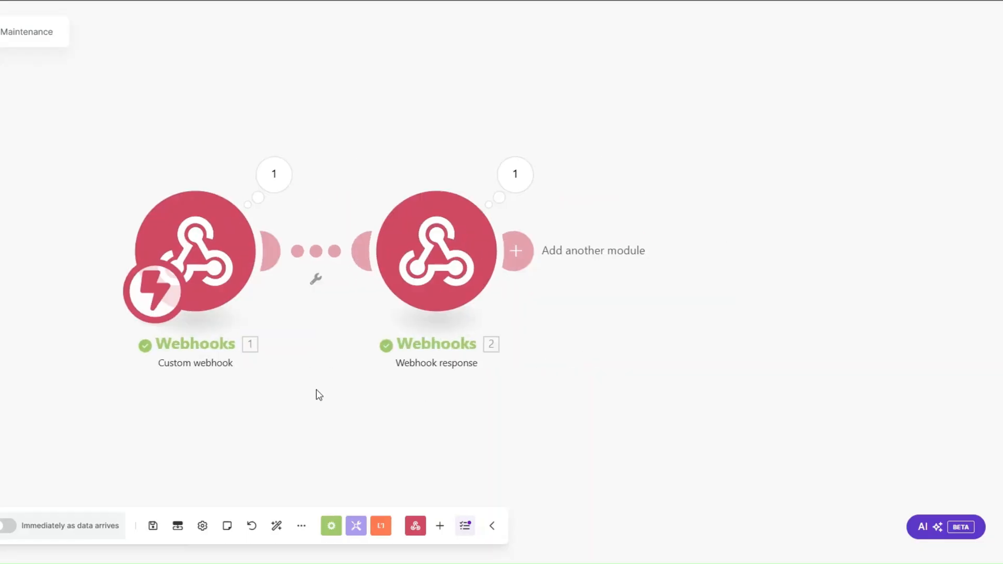
Delete the Webhook response module and create a monday automation for Status changes to CLEANING
right_click(404, 282)
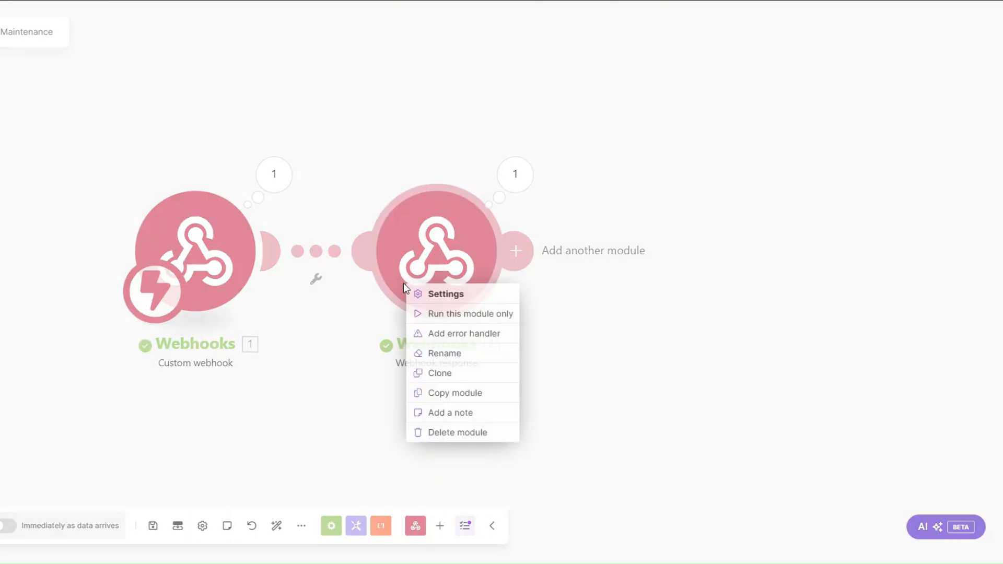
left_click(445, 432)
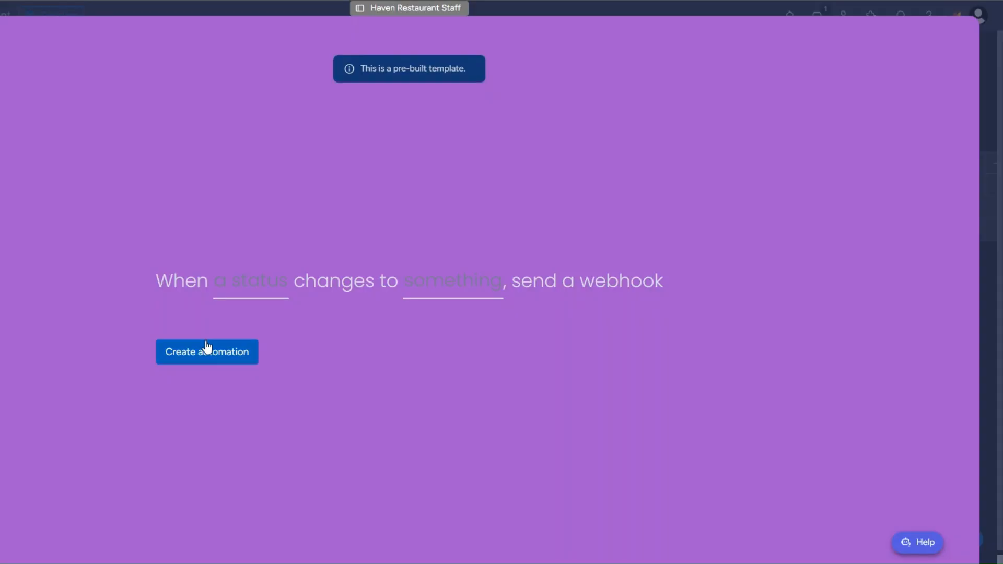
left_click(242, 282)
left_click(240, 337)
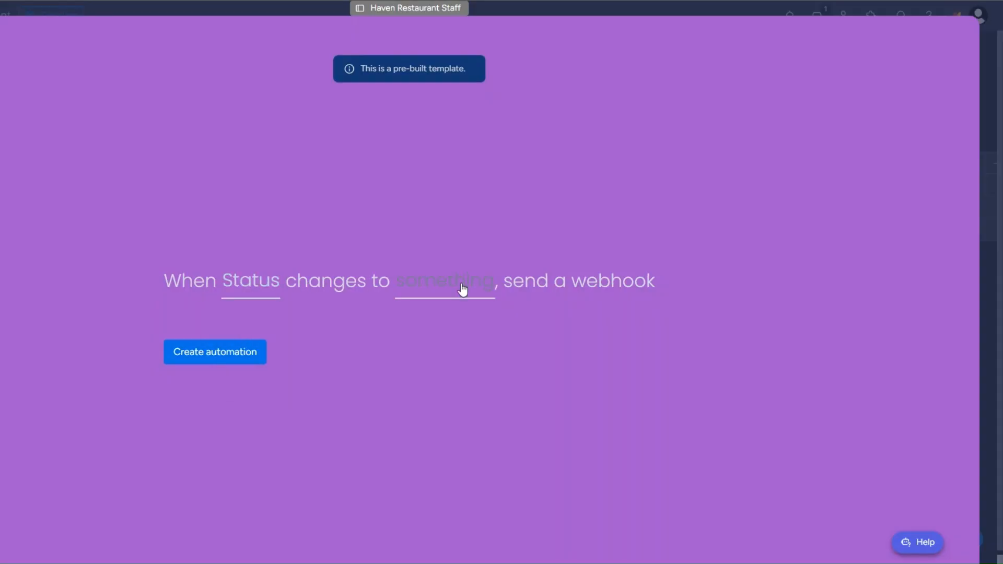
left_click(477, 284)
scroll(477, 394, "down", 5)
left_click(470, 414)
left_click(224, 357)
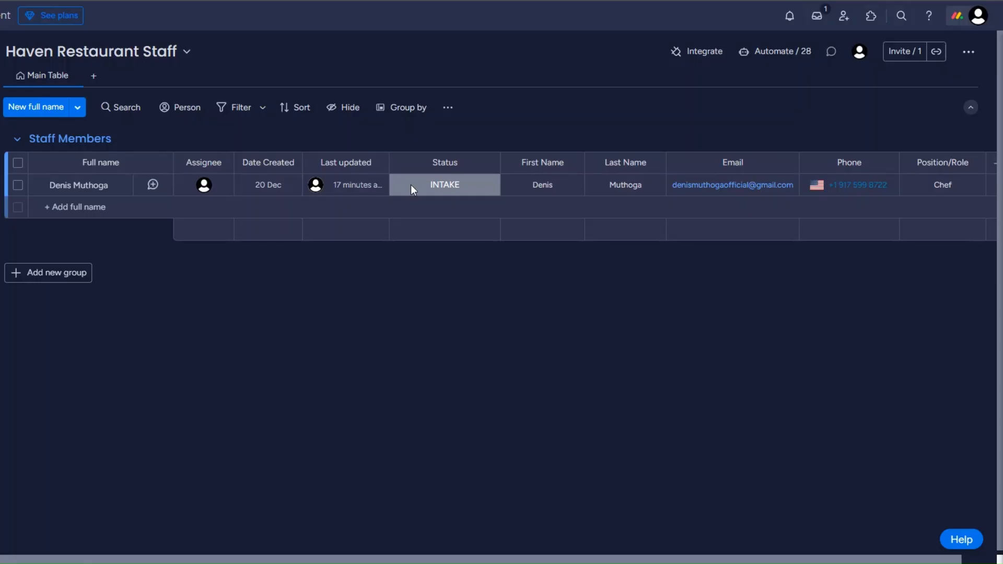
Change a staff member's status to fire the webhook, then check the item name and pulseId
left_click(413, 189)
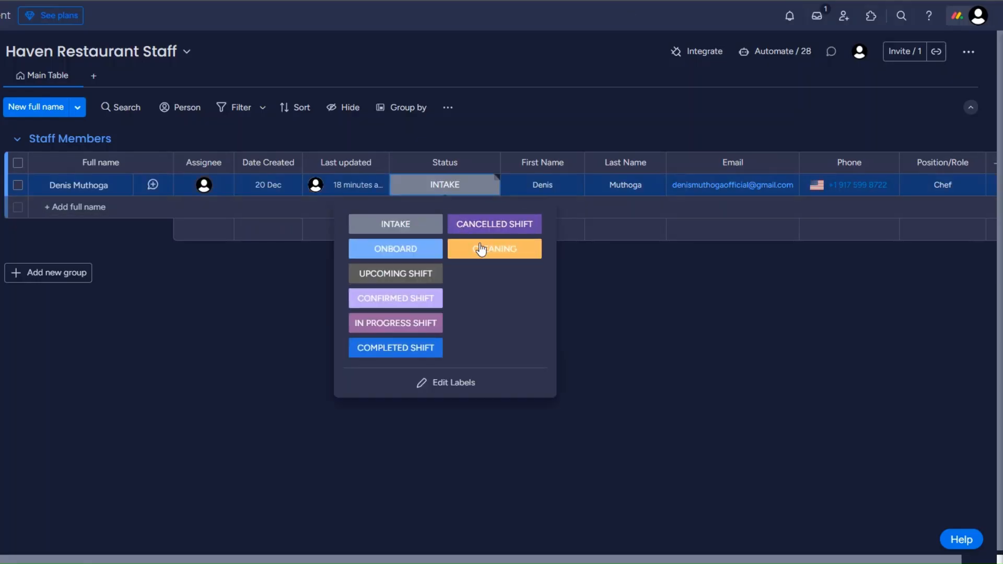
left_click(494, 221)
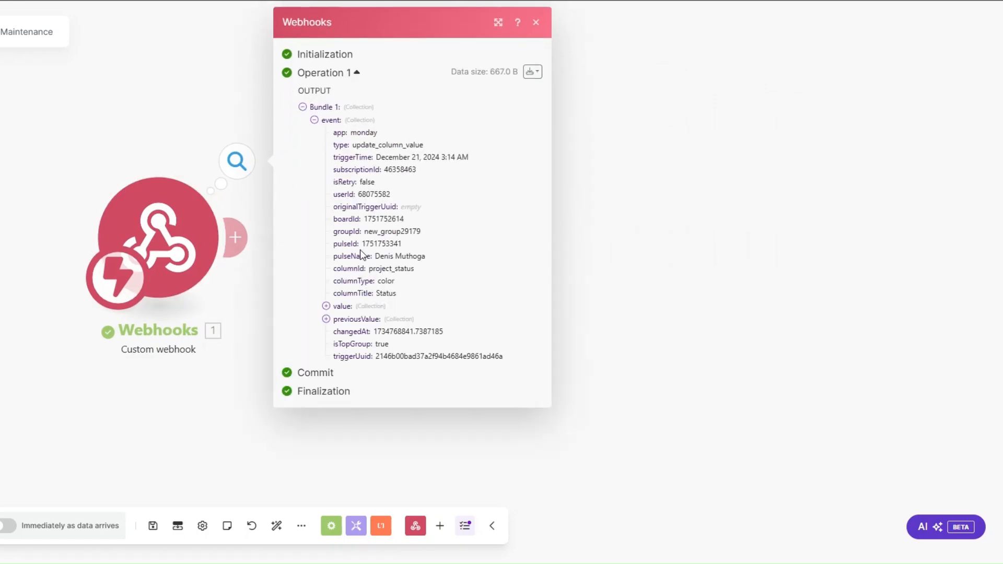
left_click_drag(375, 255, 441, 252)
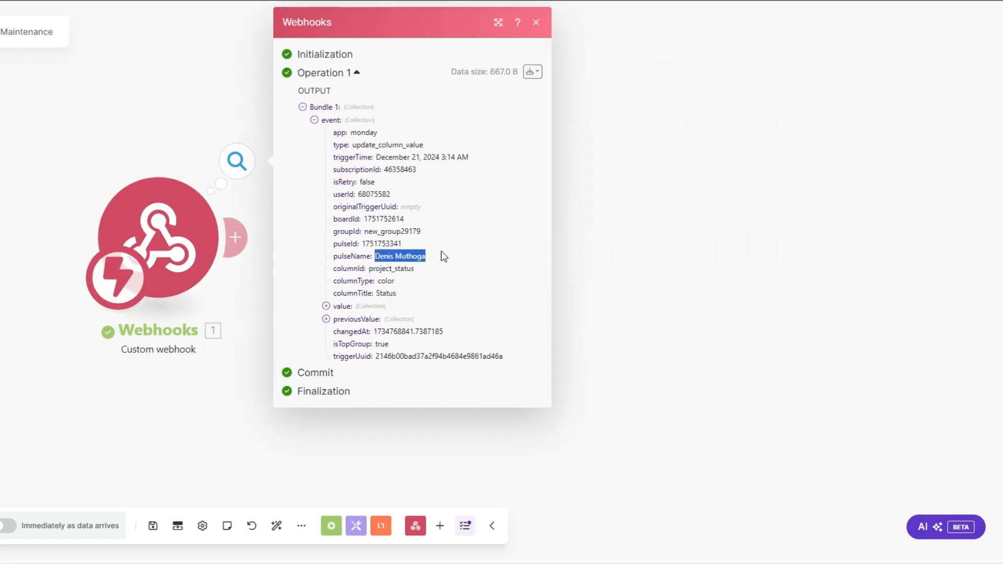
left_click_drag(362, 244, 409, 244)
key("ctrl+c")
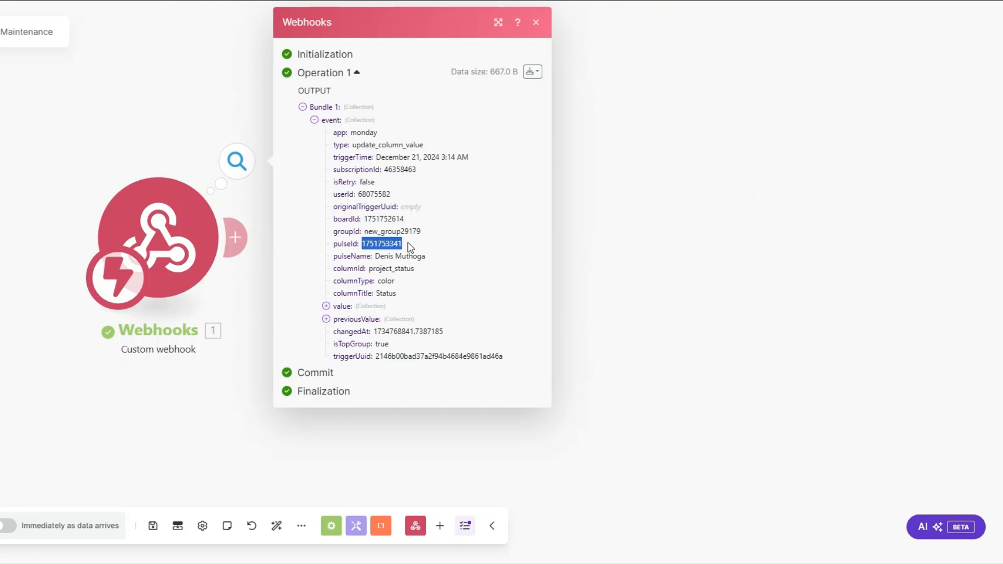
left_click(574, 272)
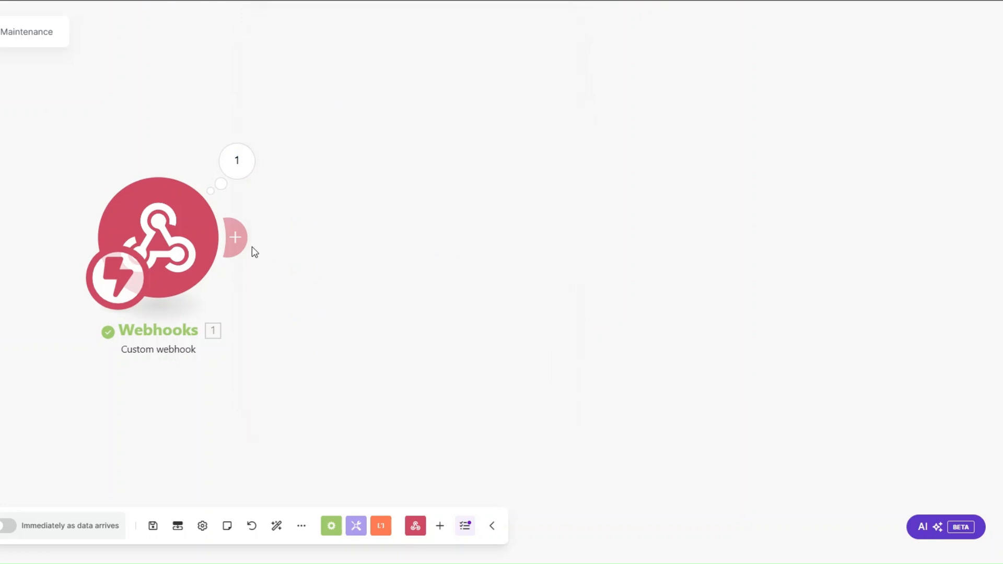
Add a Monday Get an Item module using pulseId on the Haven Restaurant Staff board
left_click(261, 244)
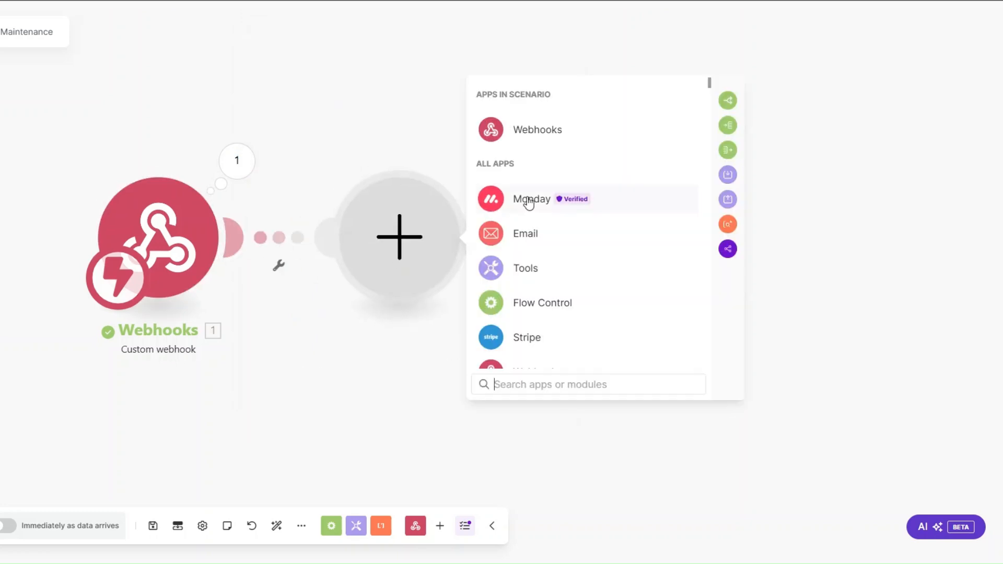
left_click(527, 200)
scroll(522, 303, "down", 4)
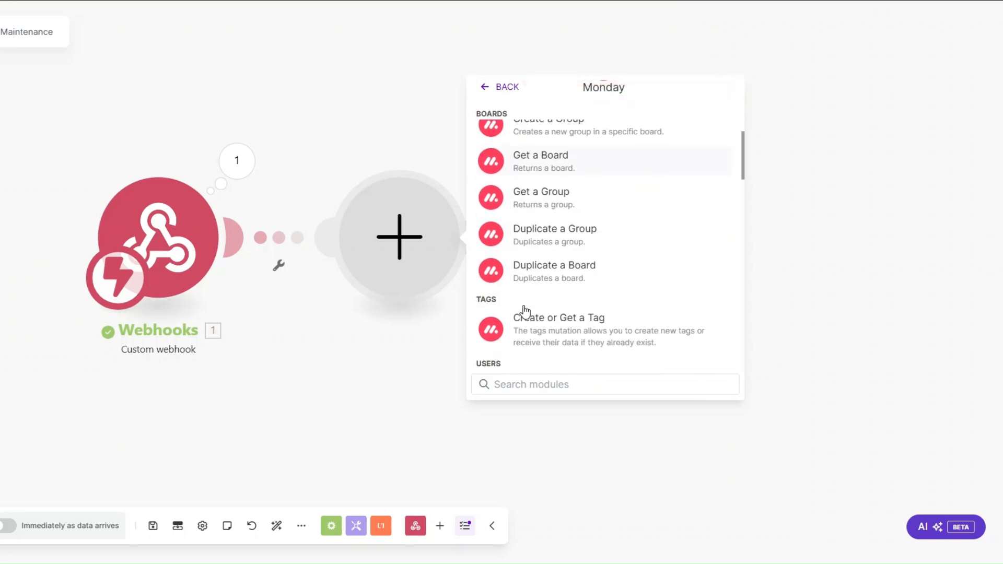
type("get an")
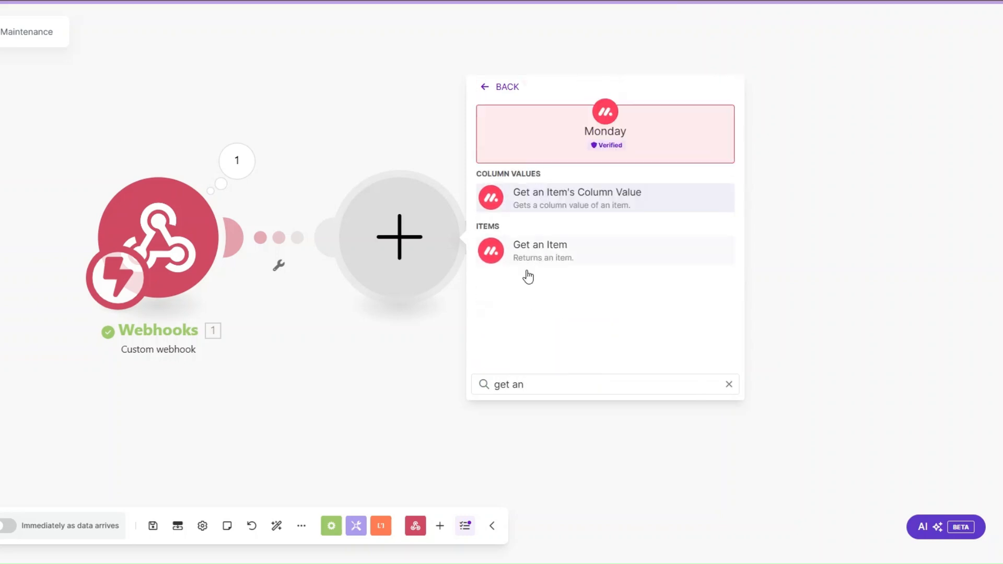
left_click(528, 256)
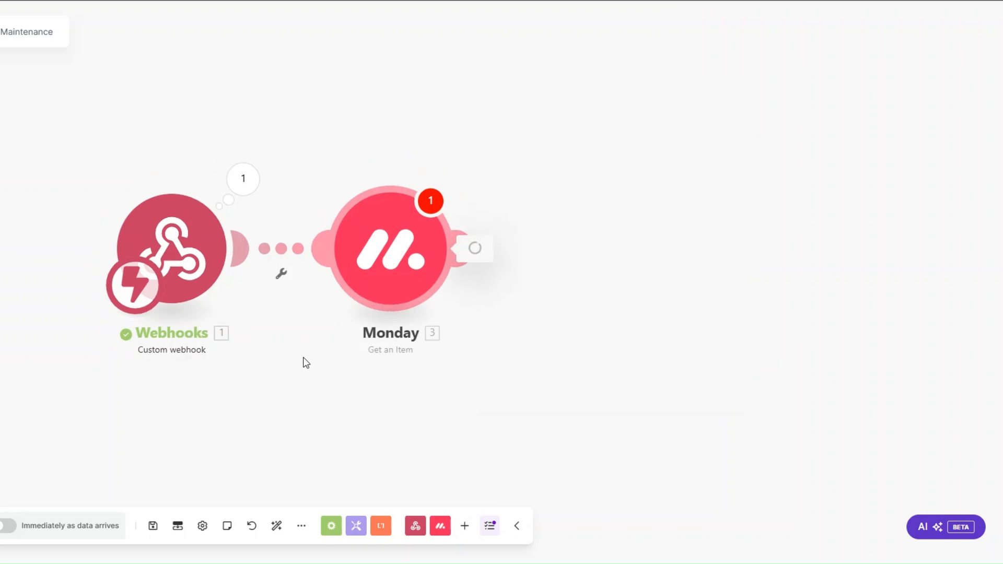
left_click(610, 246)
left_click(422, 327)
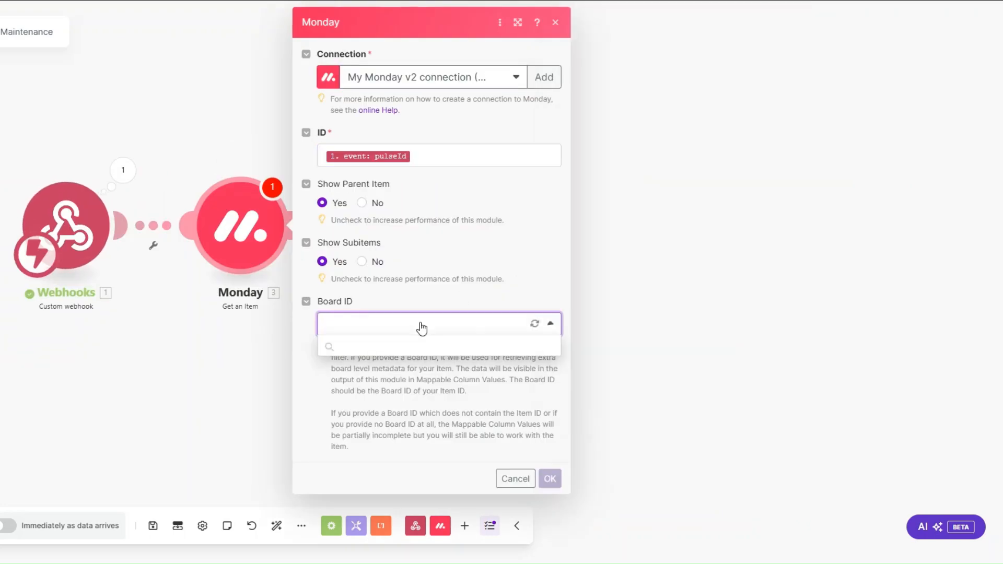
scroll(423, 433, "down", 4)
scroll(423, 435, "up", 2)
left_click(419, 415)
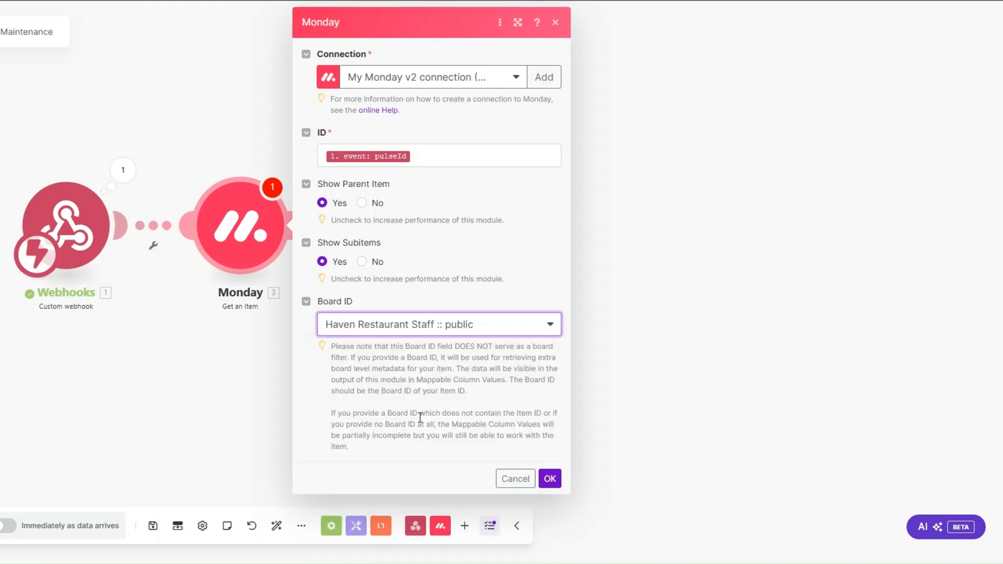
left_click(548, 477)
Run only the Monday module with the test item's pulseId
right_click(250, 231)
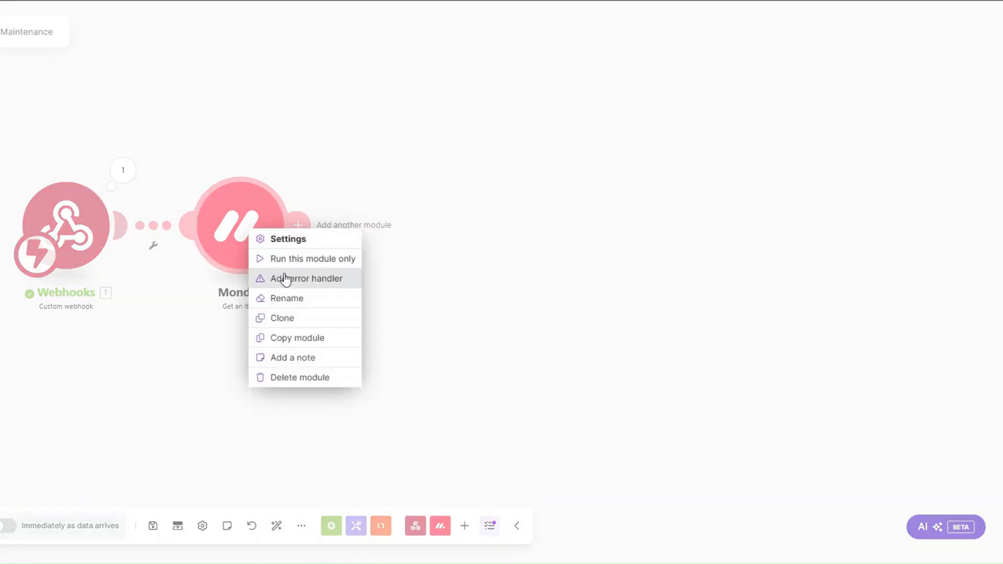
left_click(292, 259)
left_click(380, 287)
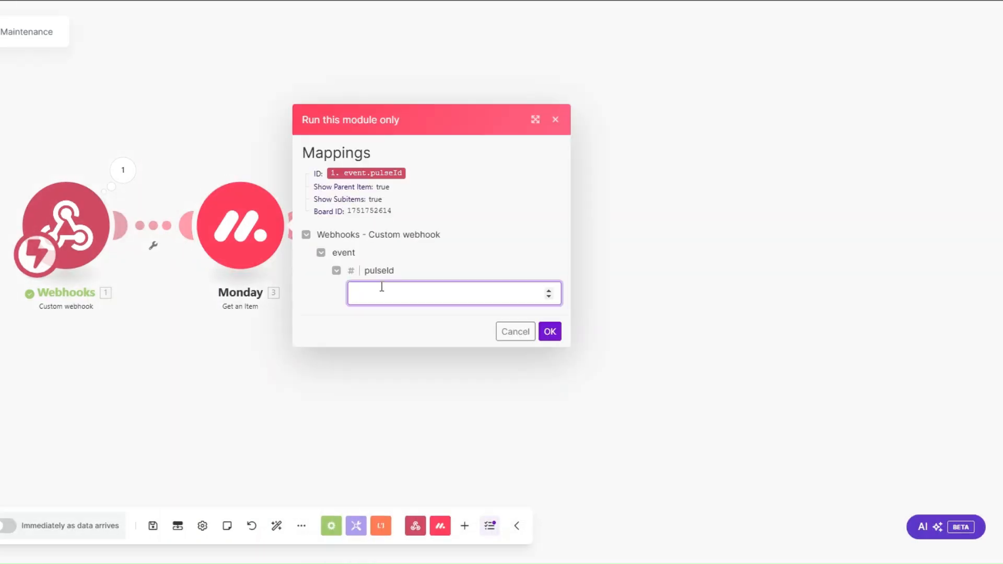
key("ctrl+v")
left_click(550, 332)
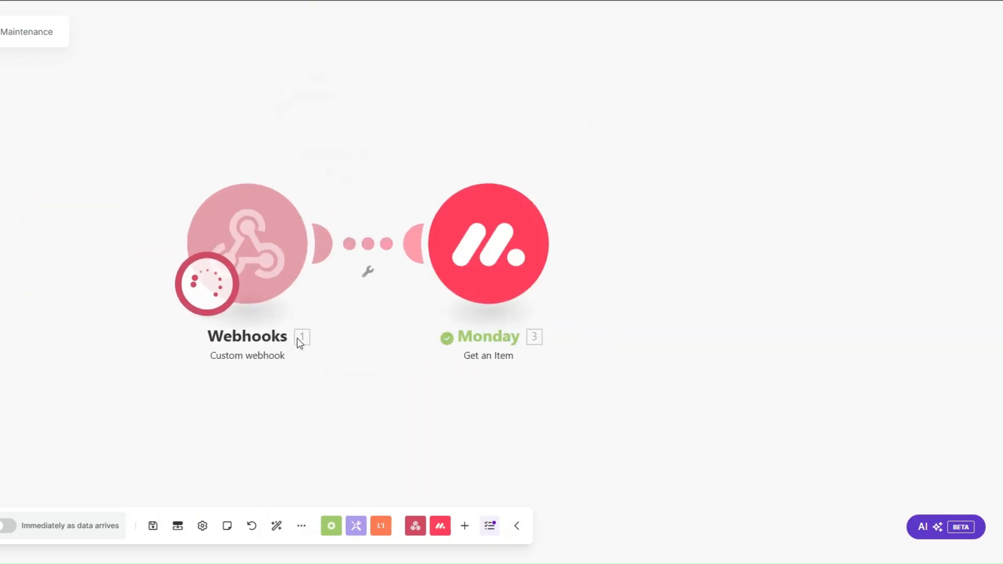
Review the returned item's column values, including the Email and Phone details
left_click(583, 378)
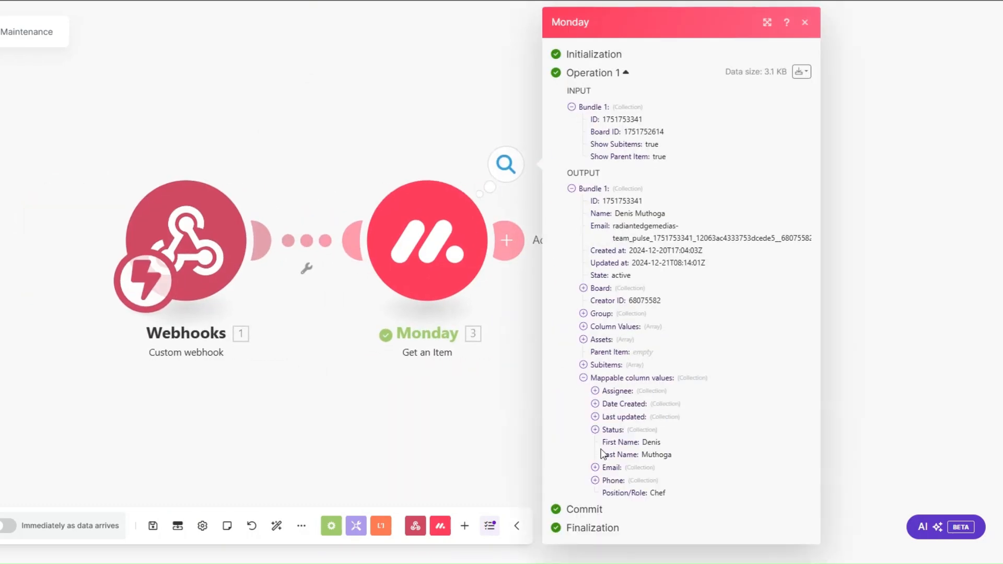
left_click(594, 468)
left_click(594, 521)
scroll(609, 433, "down", 2)
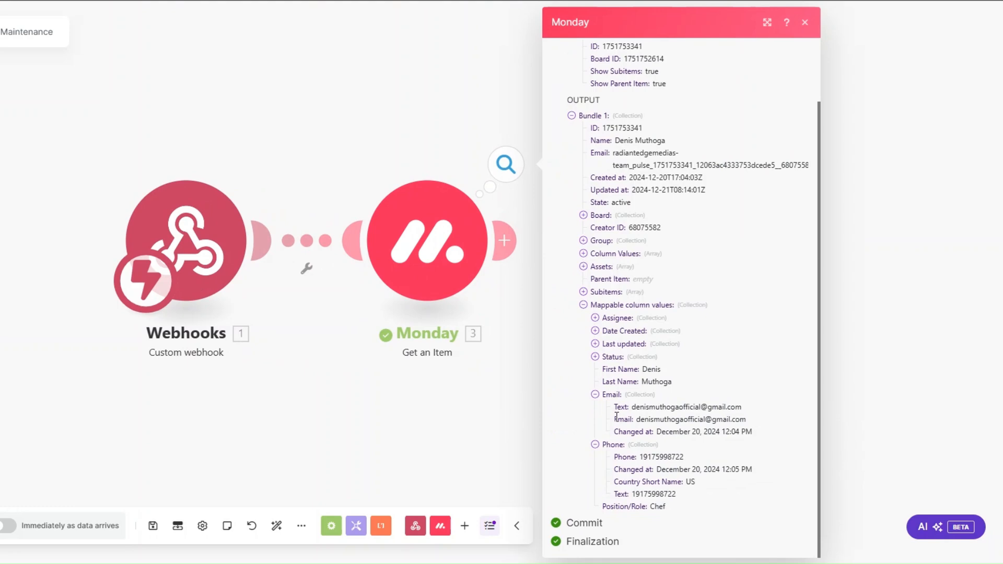
left_click(371, 383)
scroll(371, 383, "down", 3)
left_click_drag(370, 384, 180, 362)
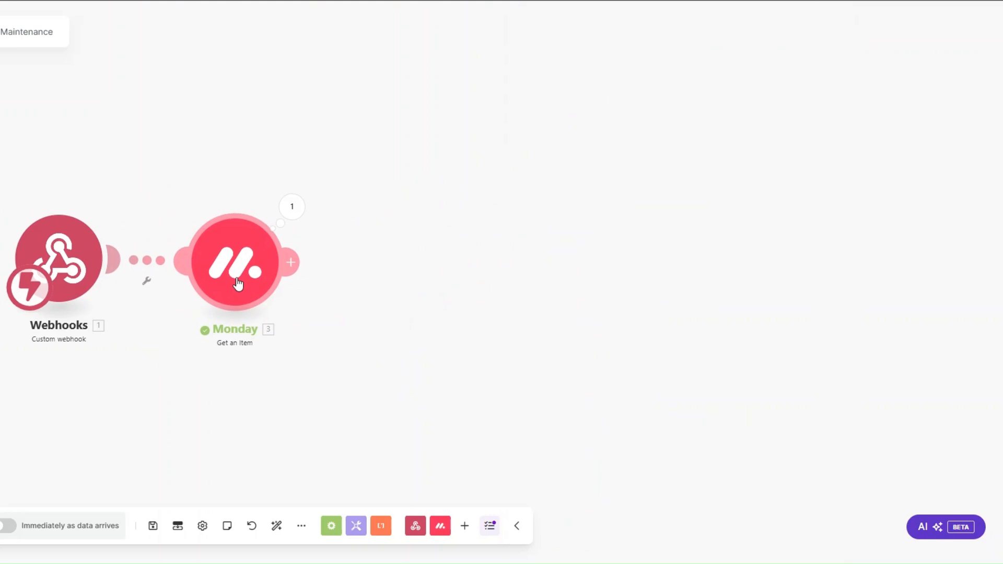
Add an Email Send an Email module after Monday named 'Cleaning & Maintenance Email'
left_click(291, 261)
left_click(514, 296)
scroll(513, 294, "down", 3)
left_click(526, 375)
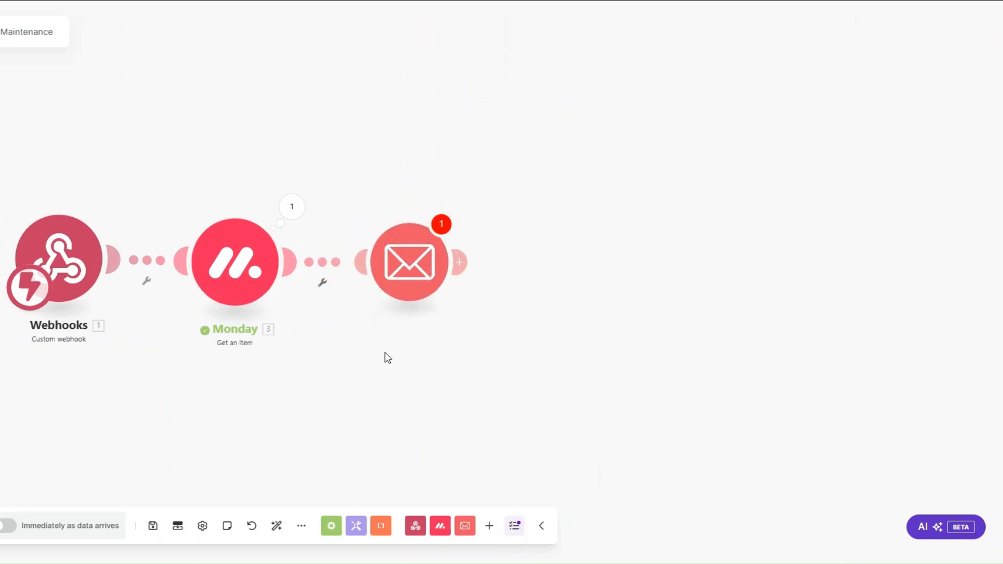
left_click(410, 329)
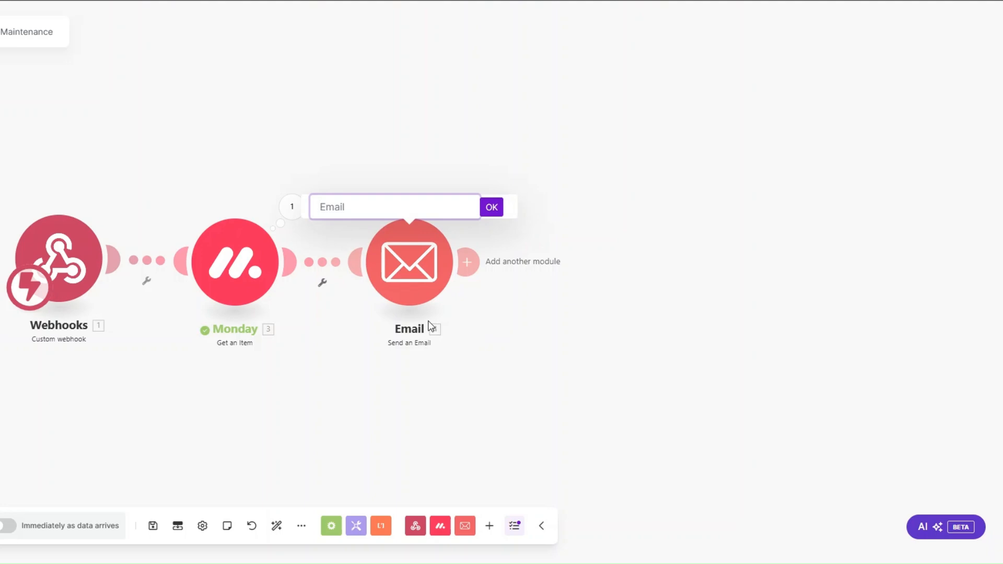
type("Cleaning & Maintenance Email")
key("Return")
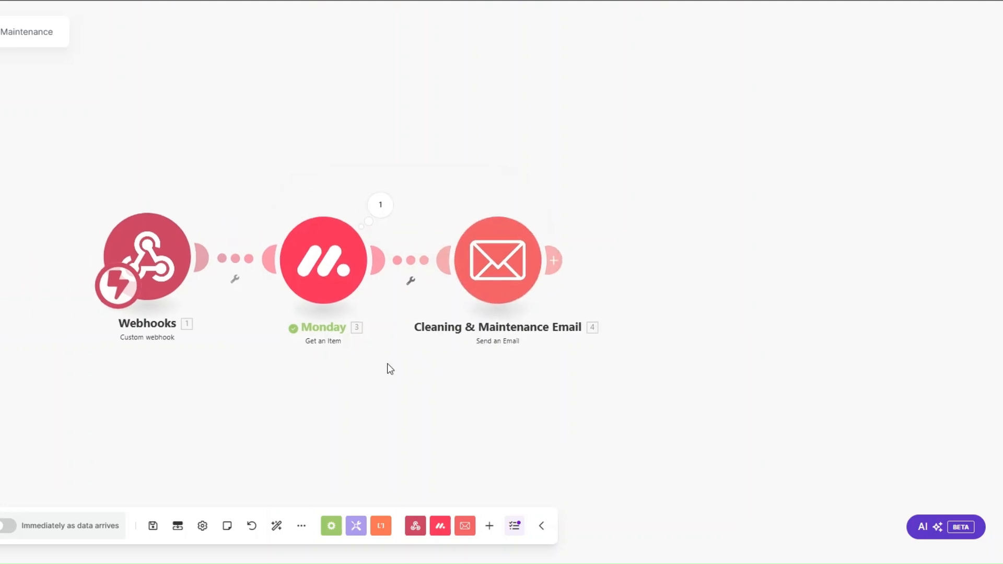
Map the item's email as recipient, set subject 'Reminder: Regular Cleaning Tasks' and personalised body
left_click(655, 265)
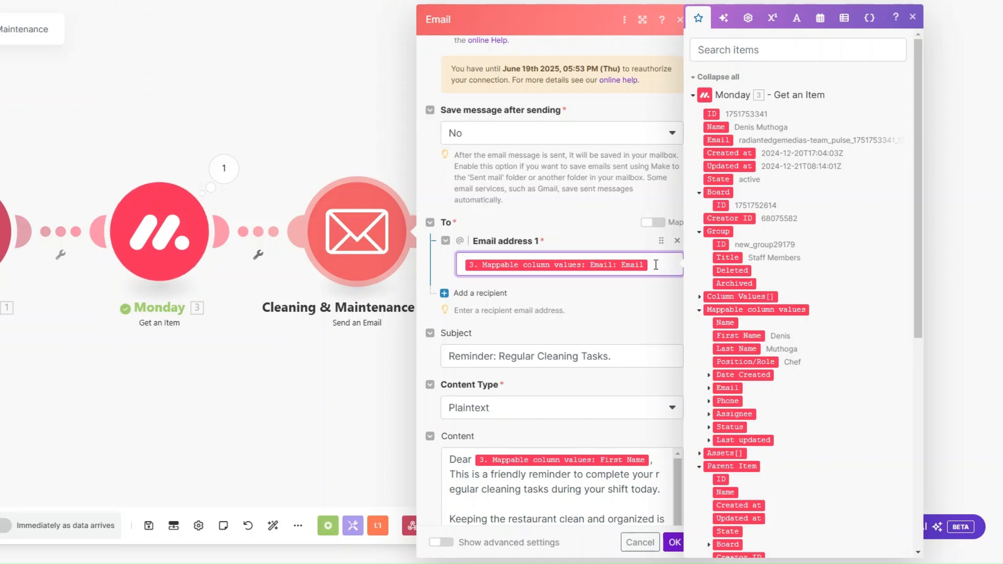
scroll(655, 264, "down", 3)
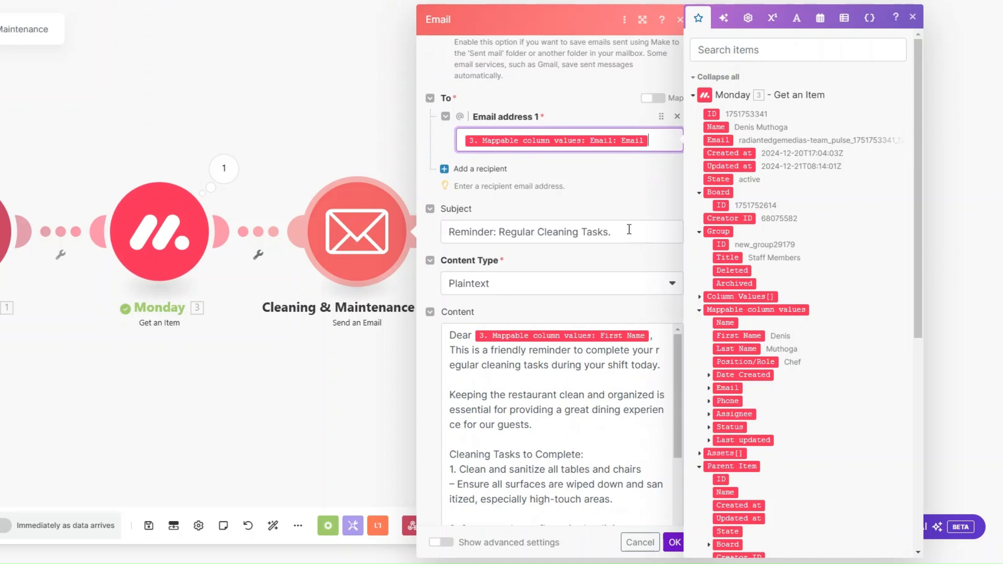
scroll(629, 229, "down", 3)
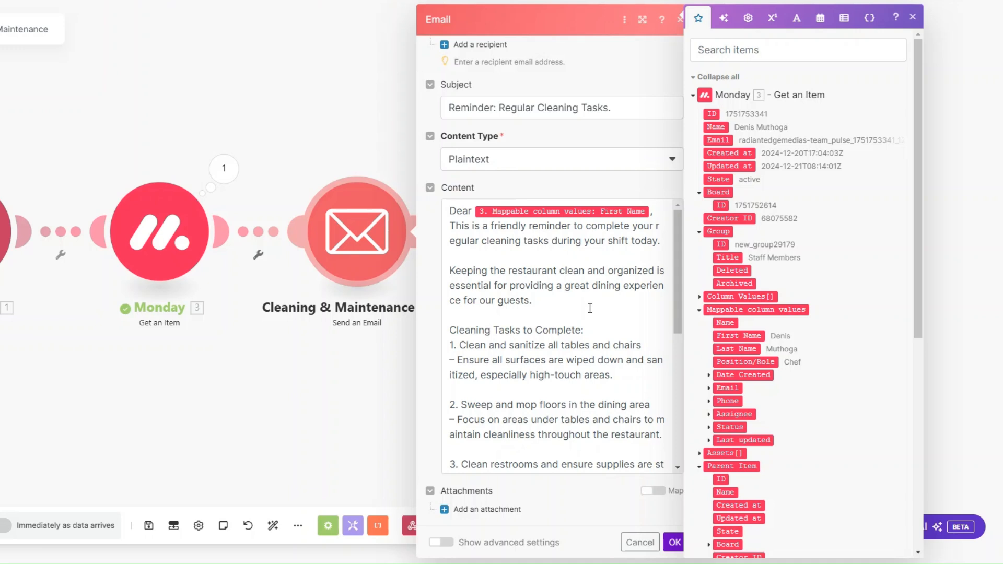
left_click(590, 308)
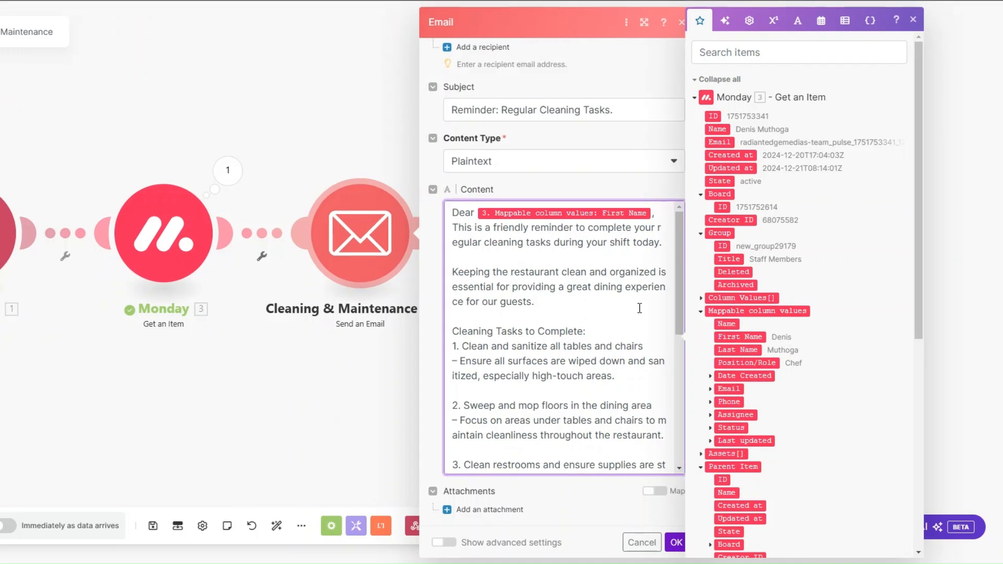
scroll(639, 308, "down", 2)
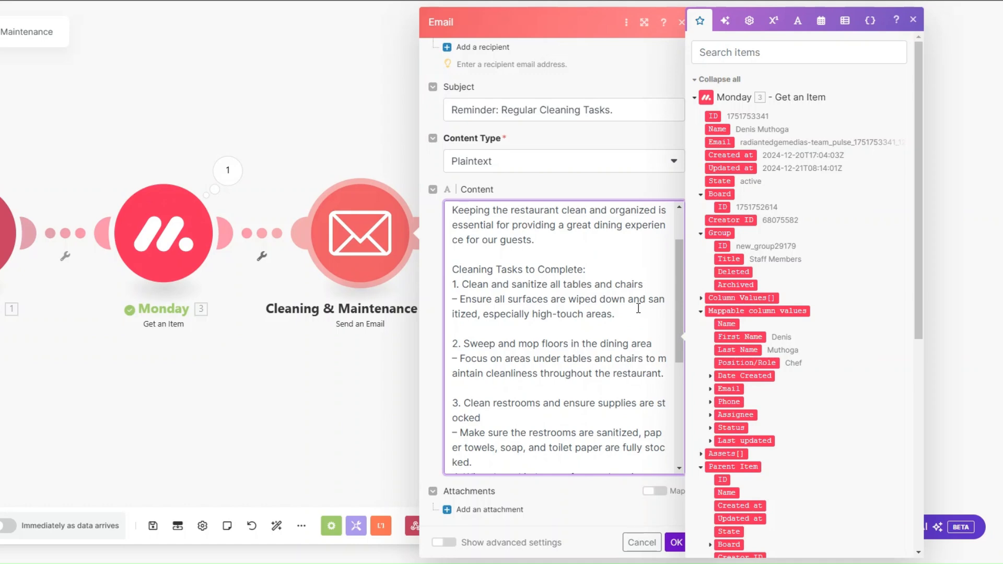
scroll(628, 306, "down", 2)
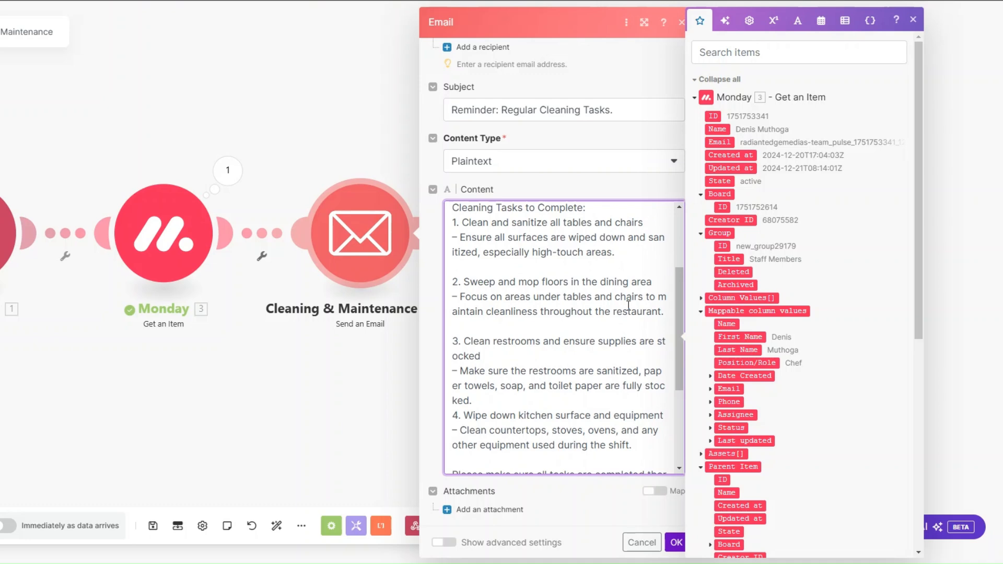
scroll(628, 306, "down", 2)
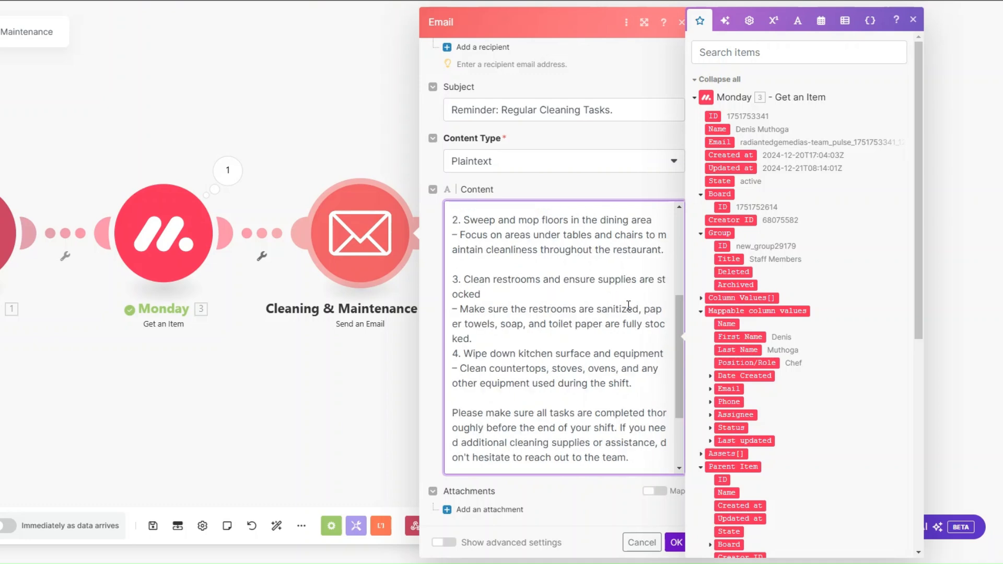
scroll(629, 305, "down", 2)
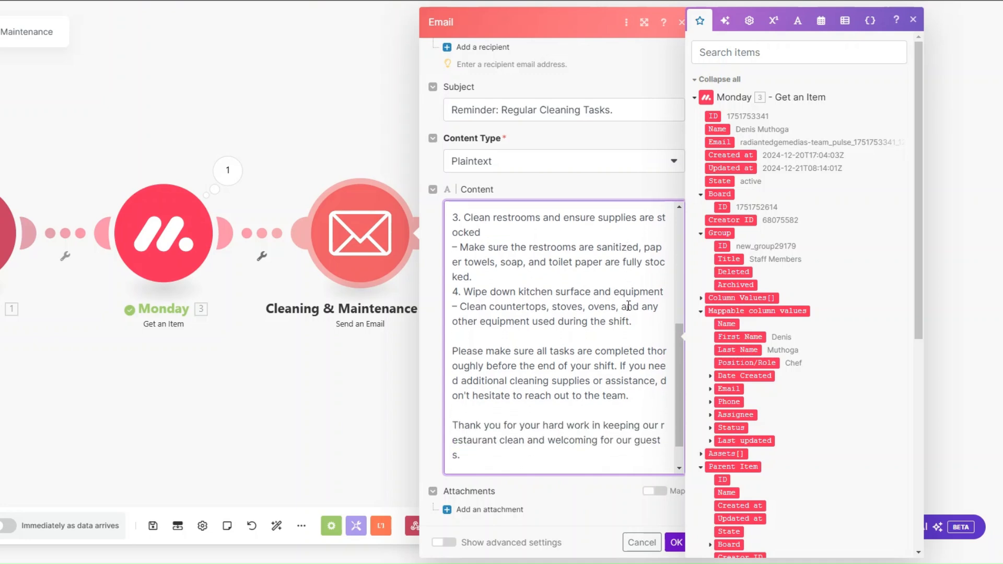
scroll(628, 306, "down", 1)
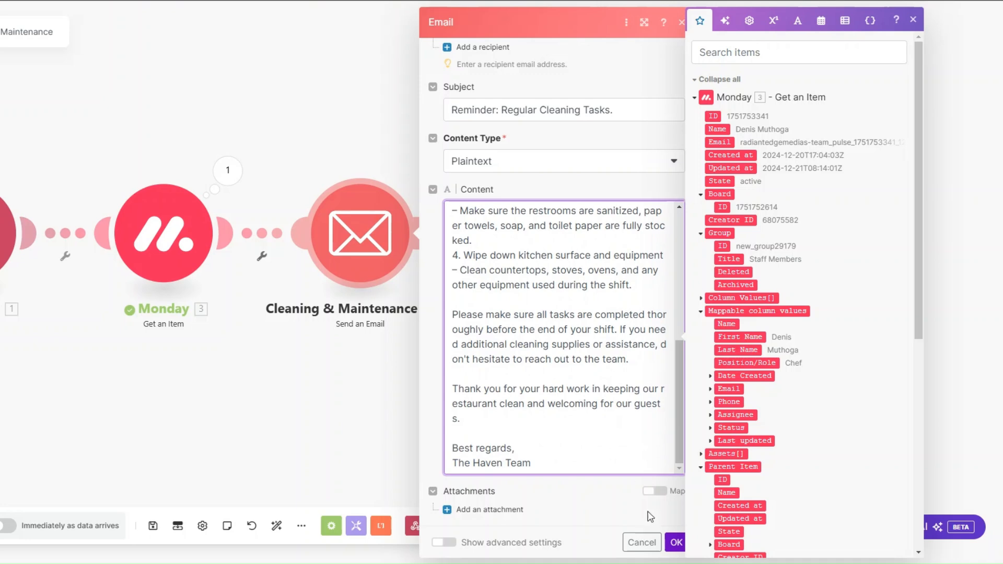
left_click(675, 542)
left_click_drag(158, 387, 320, 408)
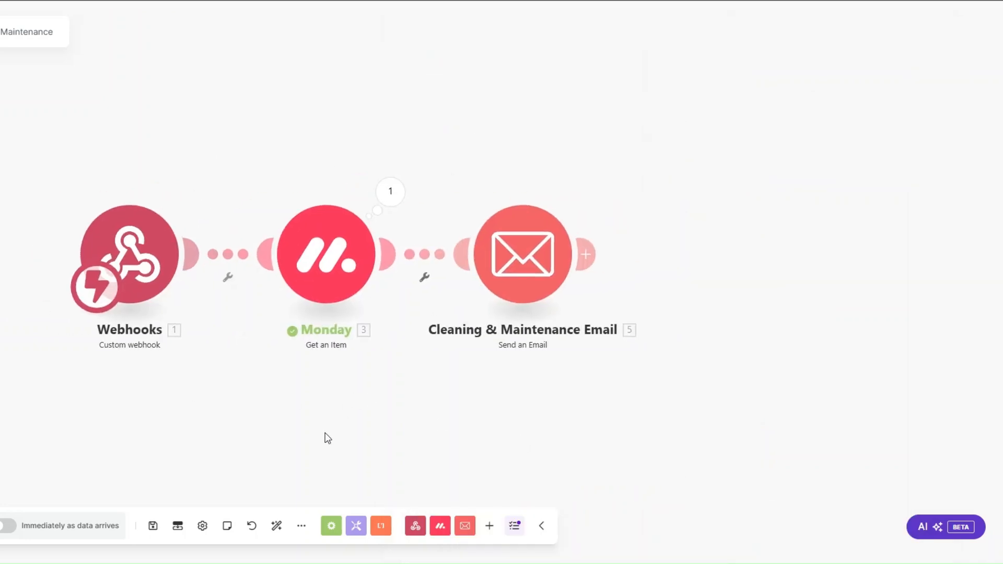
Save and run the scenario once, triggering it by changing the staff item's status
left_click(149, 529)
left_click(0, 525)
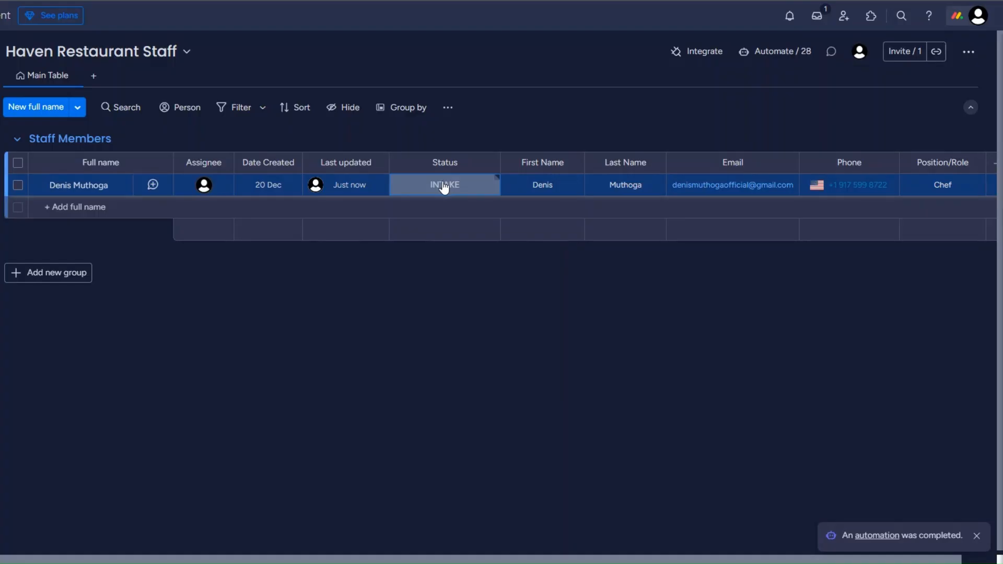
left_click(443, 186)
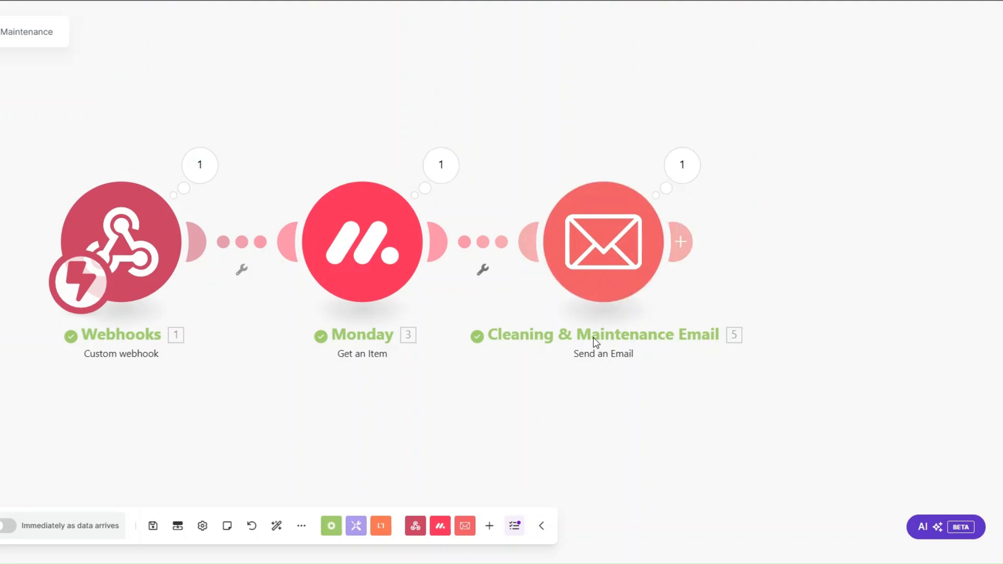
Check the email module's output for the sent subject and full cleaning-reminder body
left_click(673, 173)
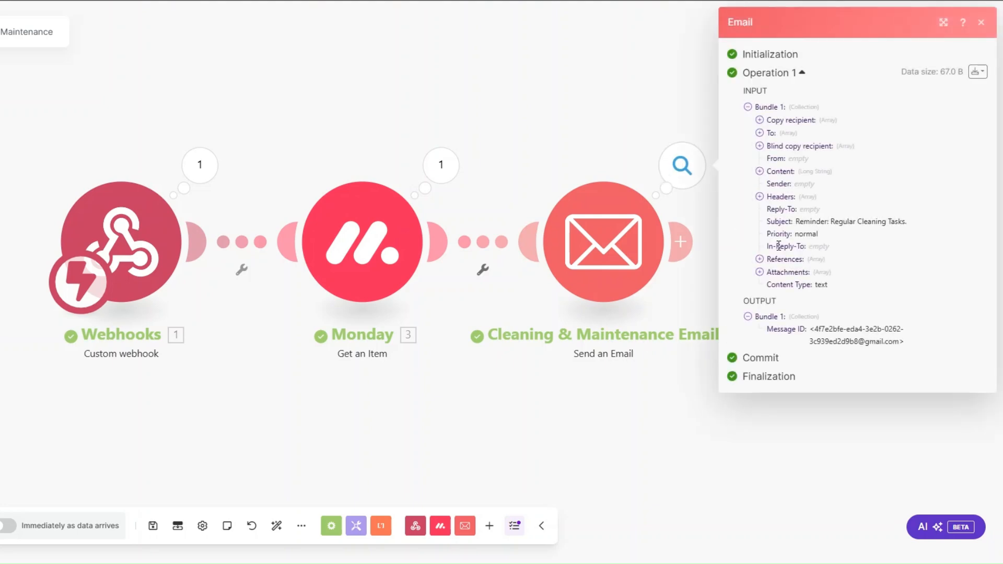
left_click_drag(798, 224, 923, 229)
left_click(759, 171)
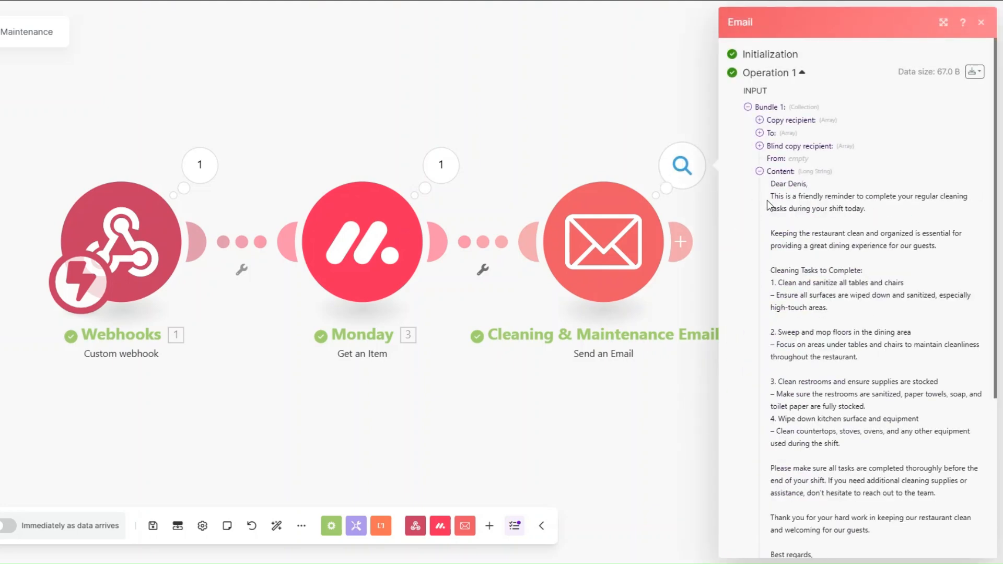
triple_click(771, 199)
left_click_drag(783, 239, 621, 426)
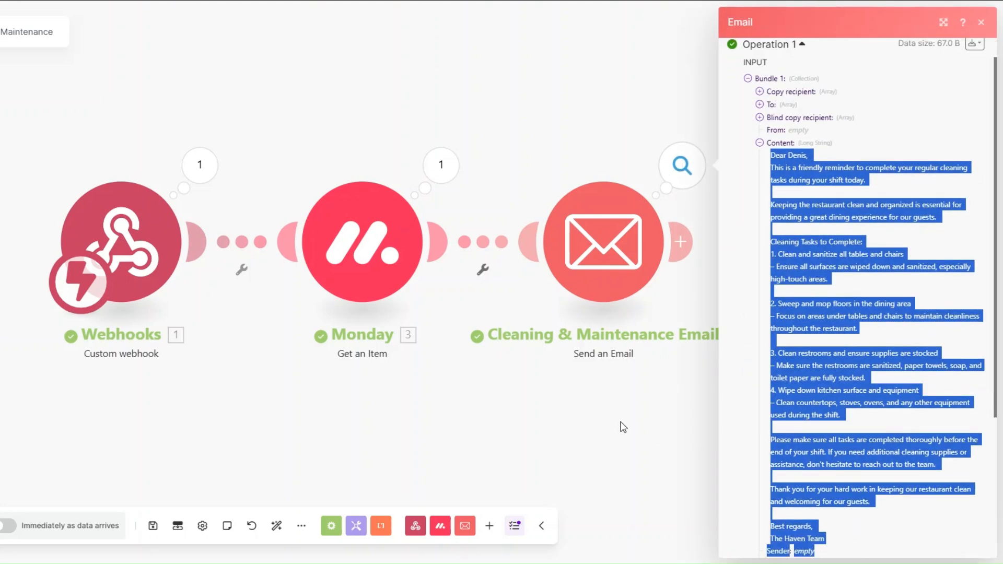
left_click(402, 396)
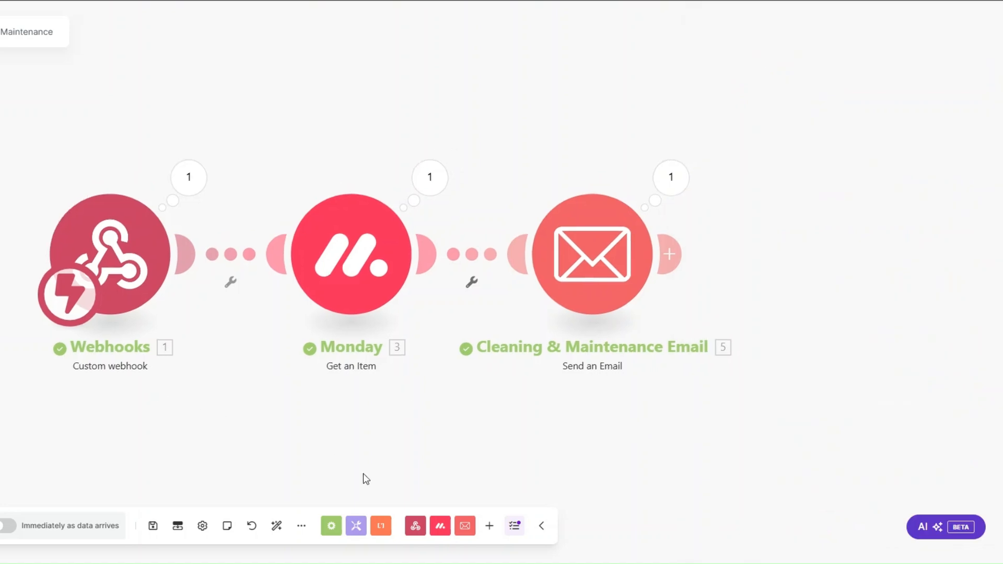
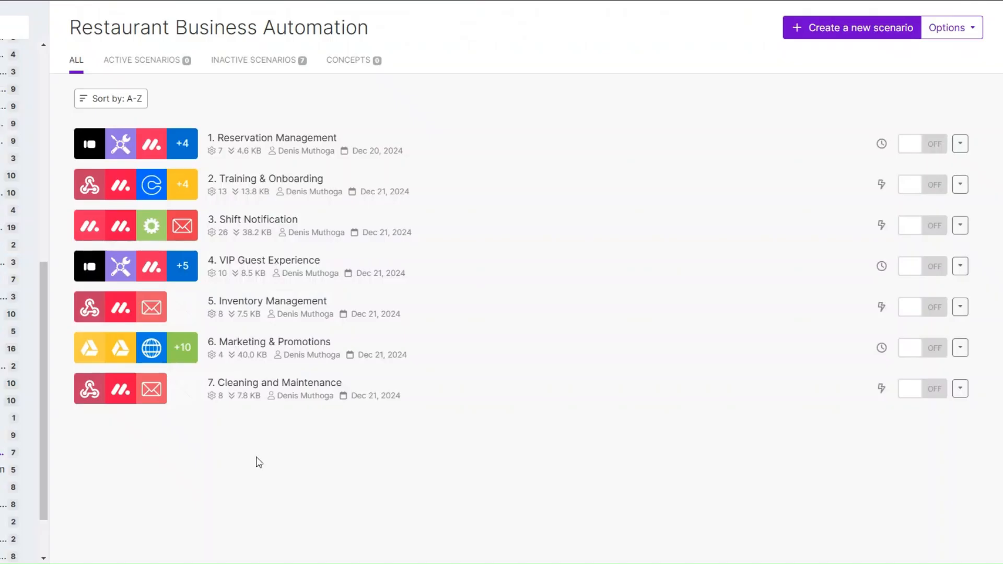
Start a new Make scenario with a Webhooks Custom webhook trigger
left_click(846, 32)
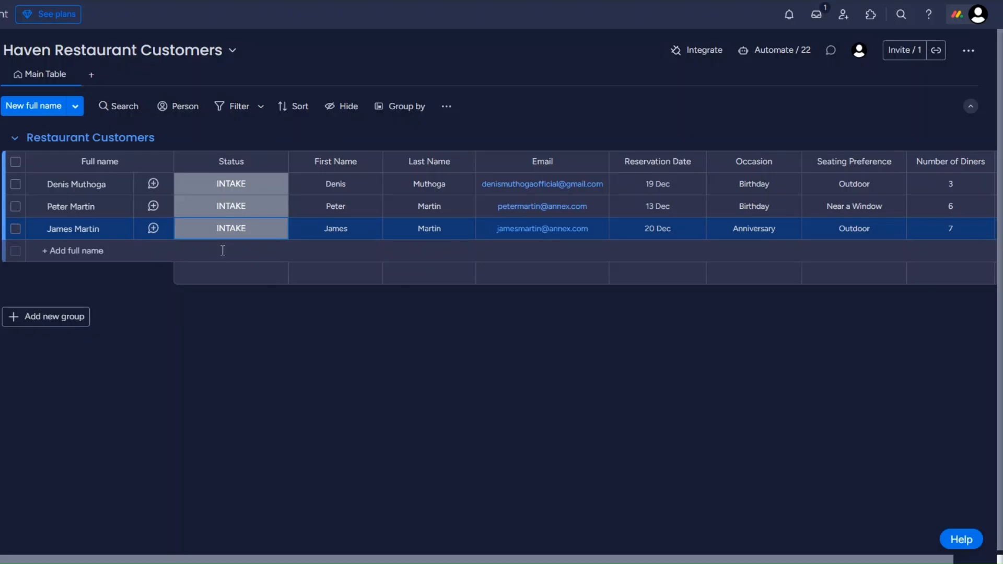
left_click(220, 230)
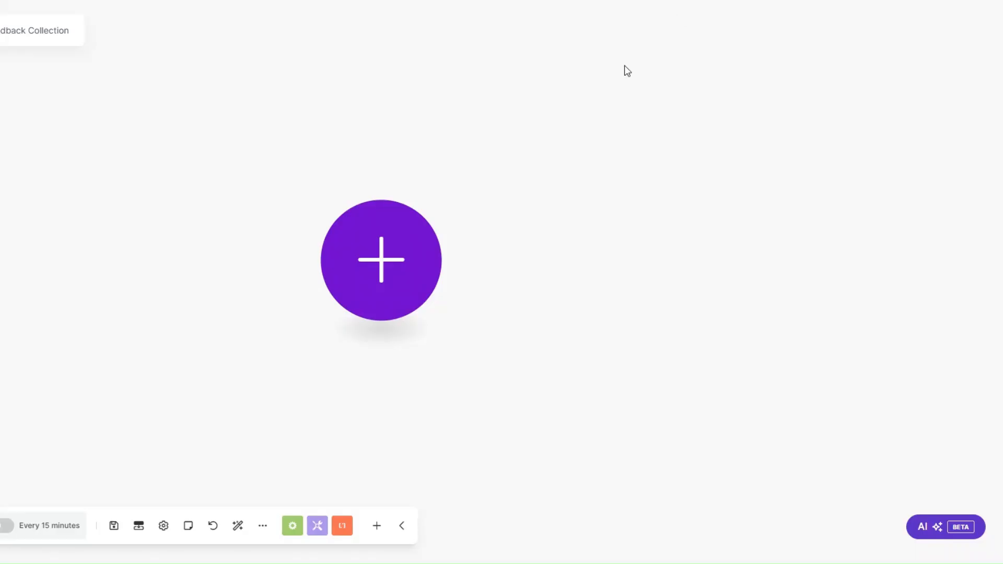
left_click(400, 253)
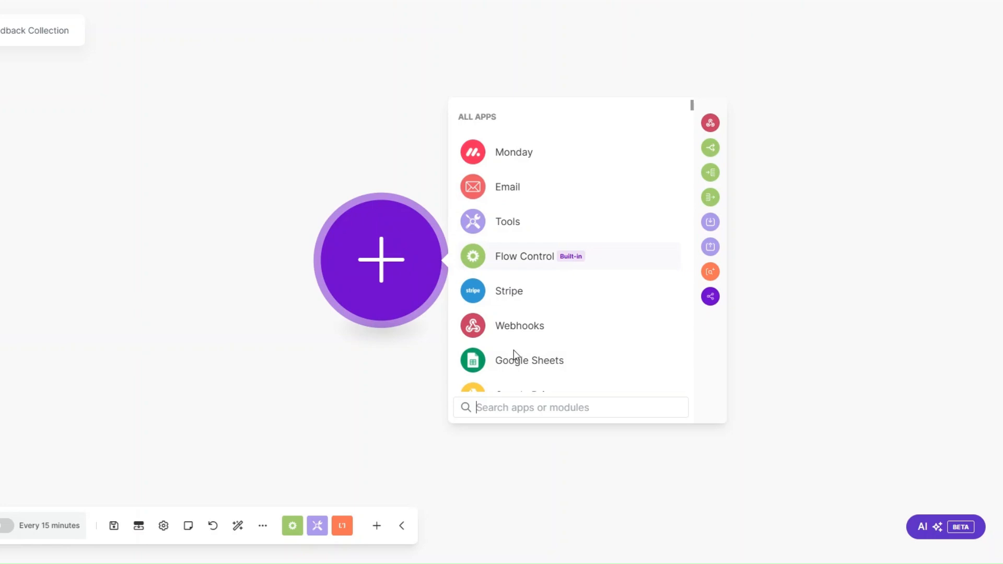
left_click(517, 326)
left_click(518, 256)
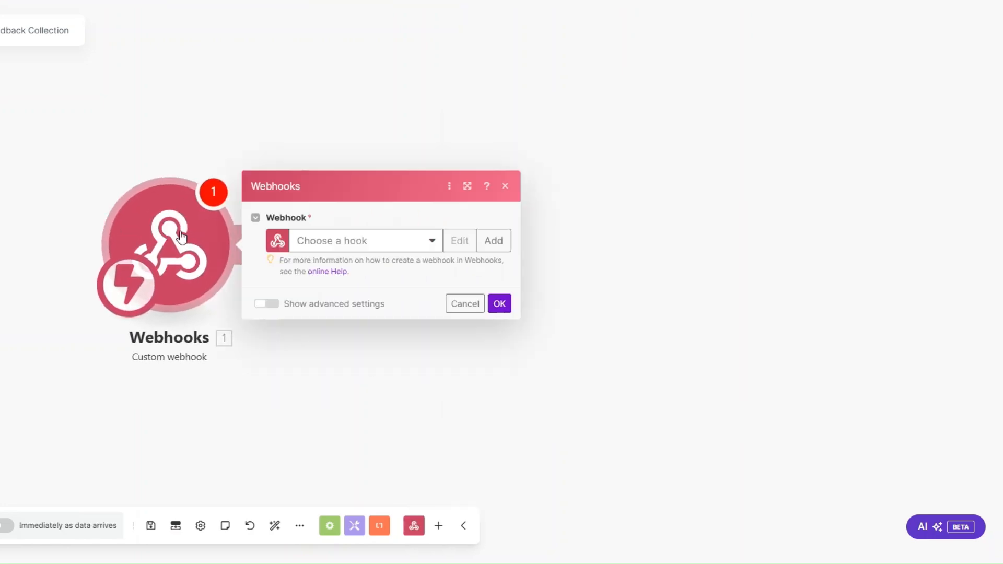
Create a hook named 'Customer Feedback Collection webhook' and save the scenario
left_click(493, 240)
left_click(622, 192)
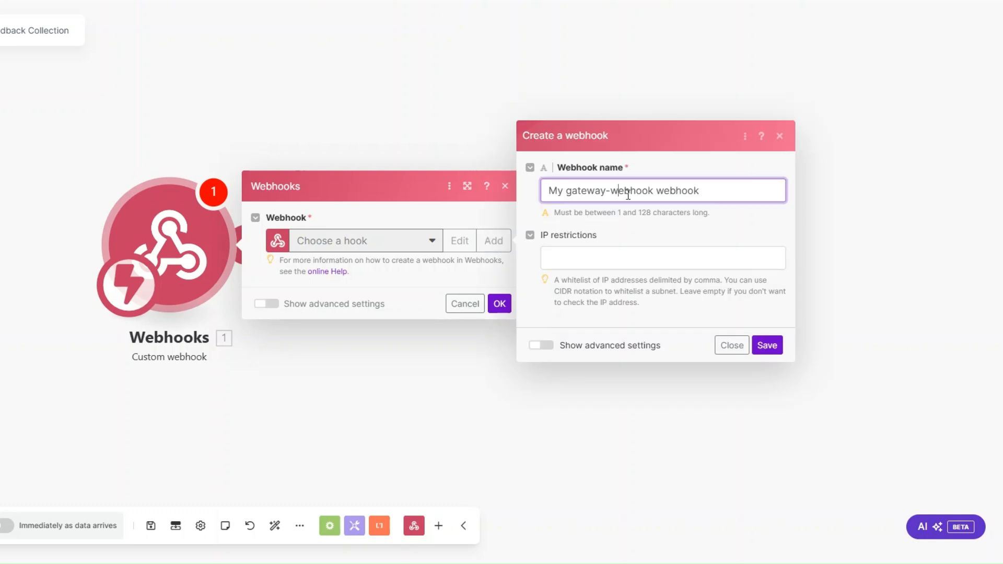
left_click_drag(654, 191, 536, 202)
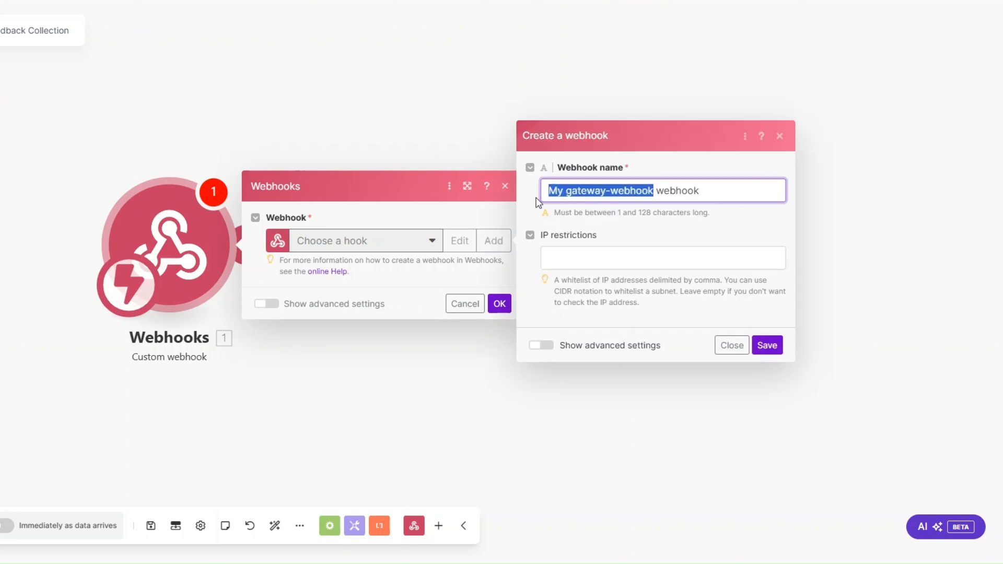
type("Customer Feedback Collection")
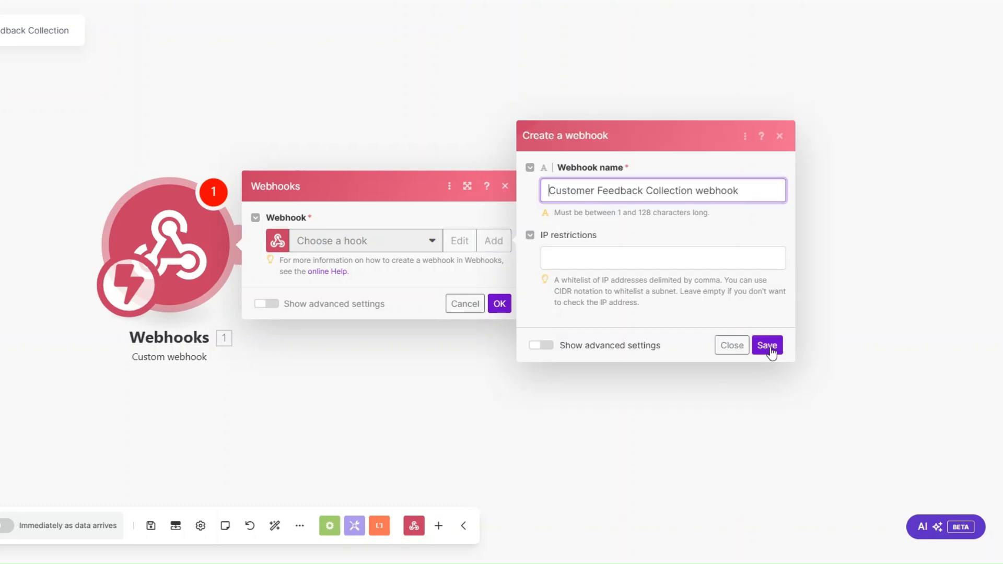
left_click(766, 347)
left_click(500, 351)
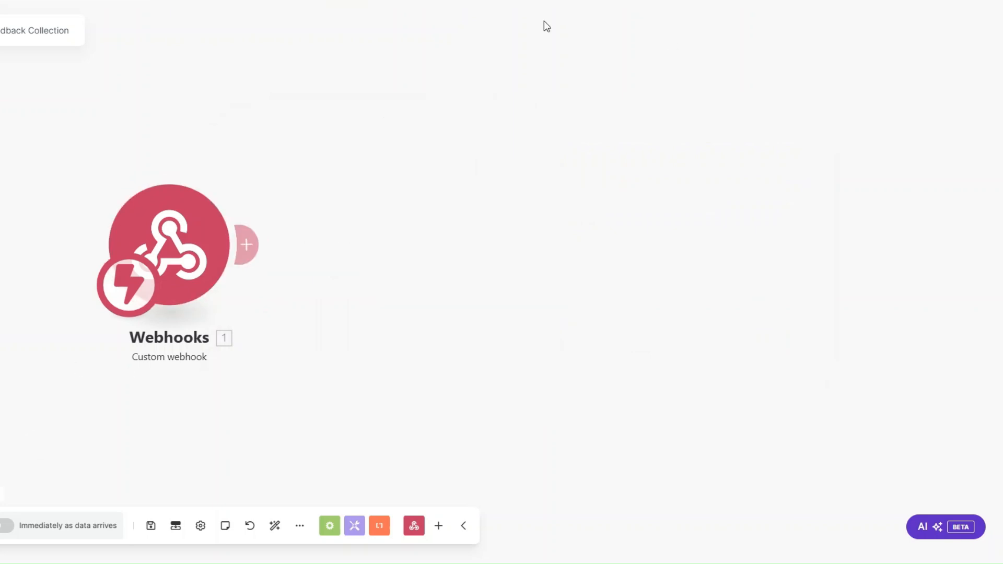
key("ctrl+s")
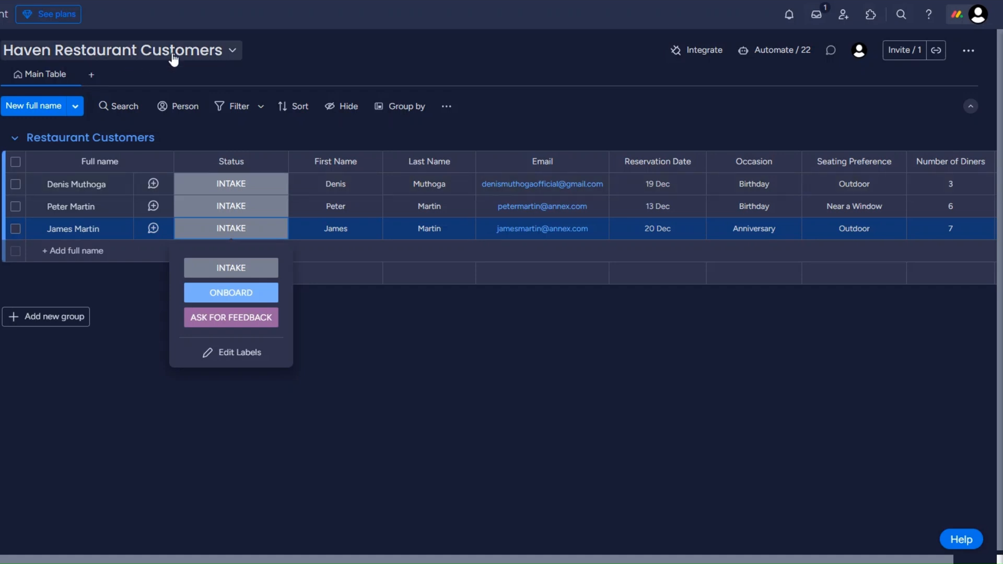
Connect monday.com's 'When a status changes to something, send a webhook' template to the Make hook URL
left_click(689, 55)
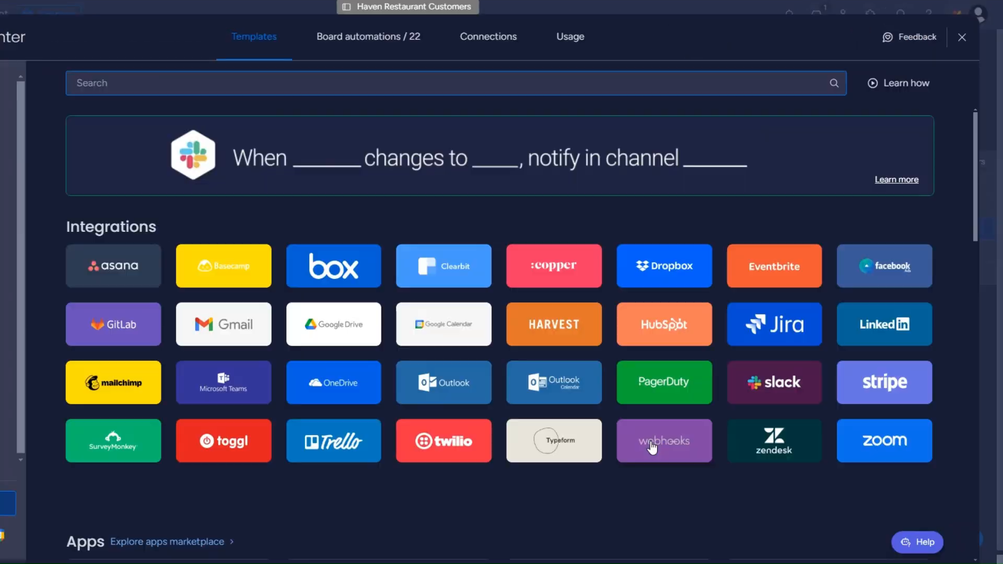
left_click(651, 446)
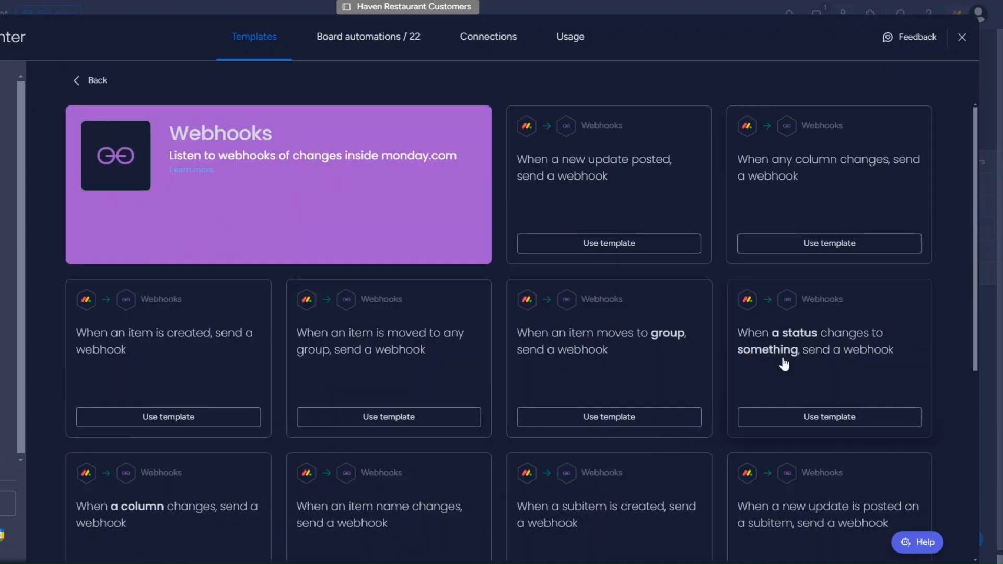
left_click(807, 371)
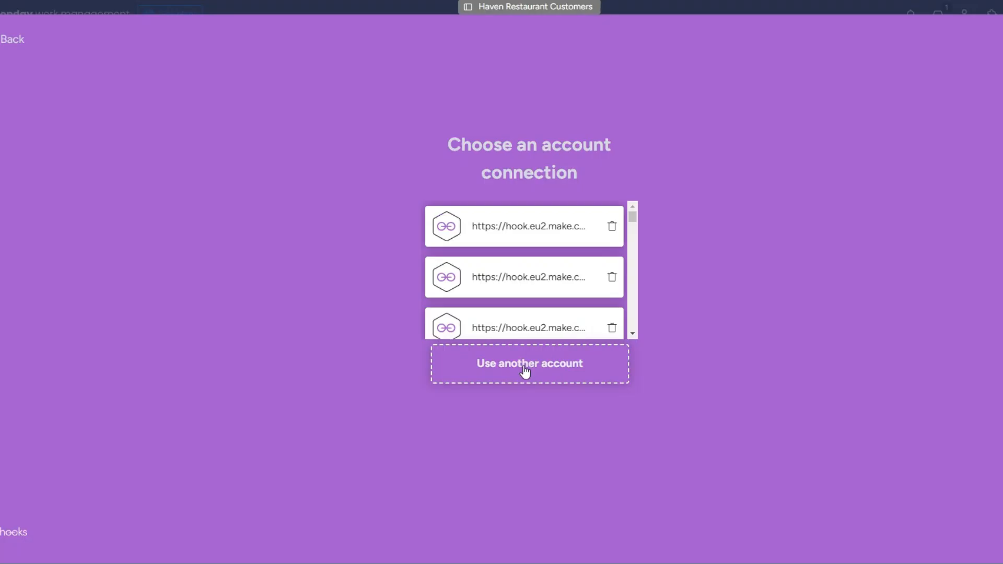
left_click(525, 367)
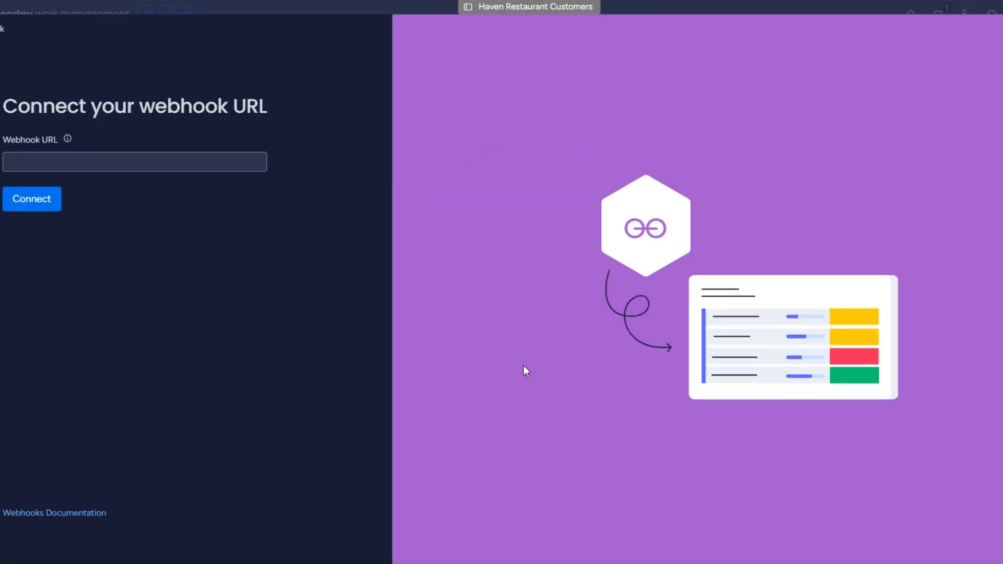
left_click(106, 156)
key("ctrl+v")
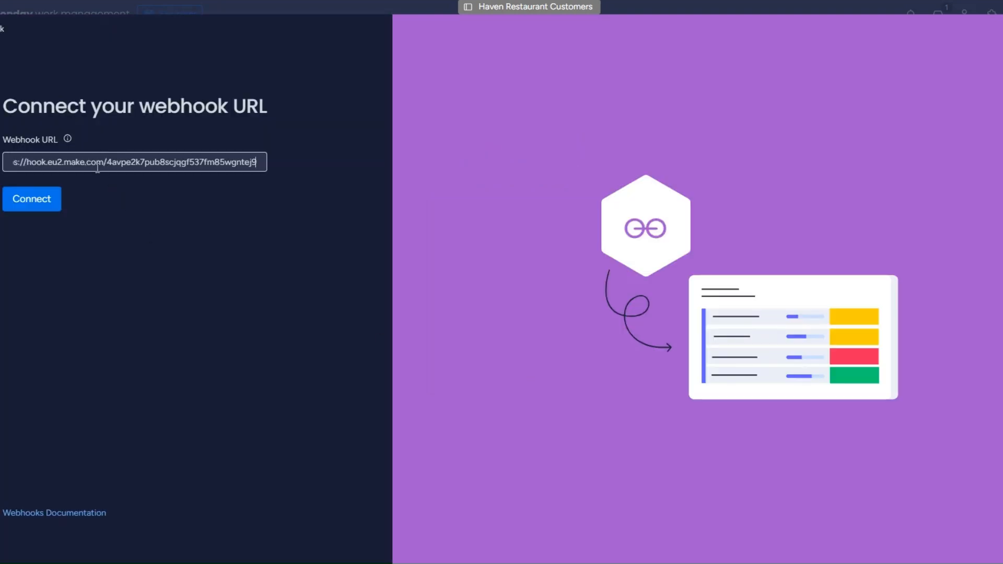
left_click(33, 207)
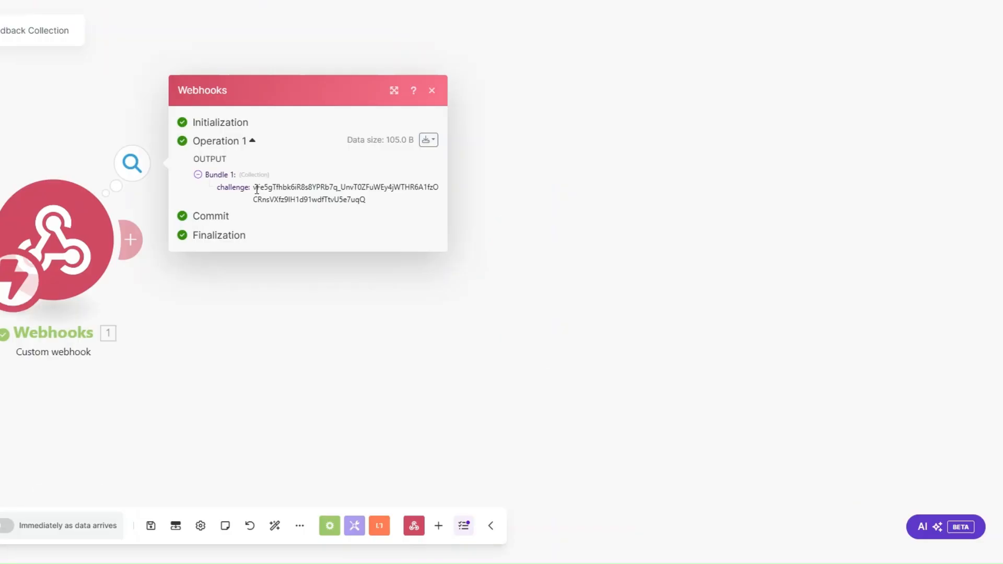
Add a Webhook response module whose body echoes the received challenge value
left_click(131, 240)
left_click(425, 133)
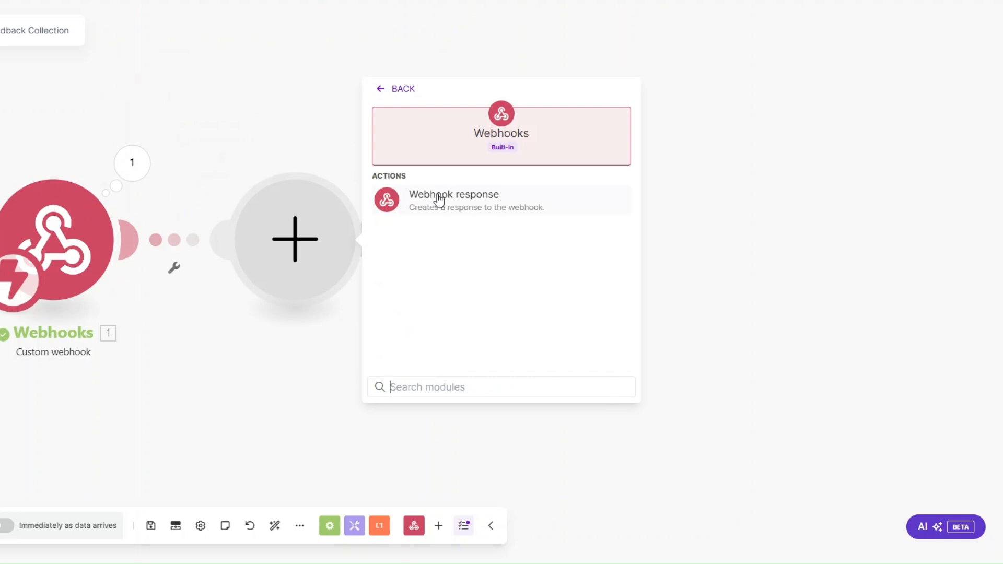
left_click(437, 198)
left_click(427, 281)
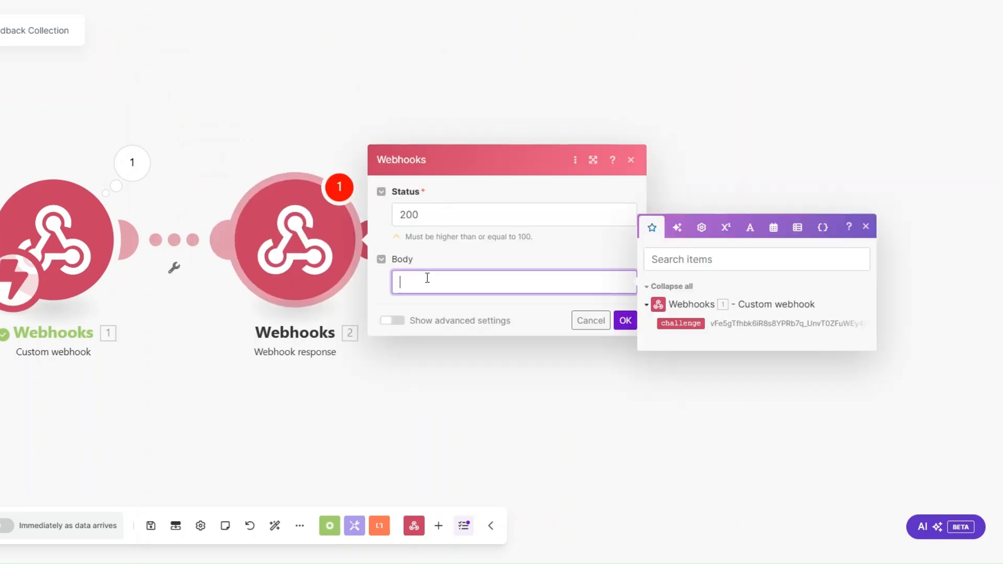
type("{\"\"")
type(":\"\"")
type("challenge")
left_click(680, 323)
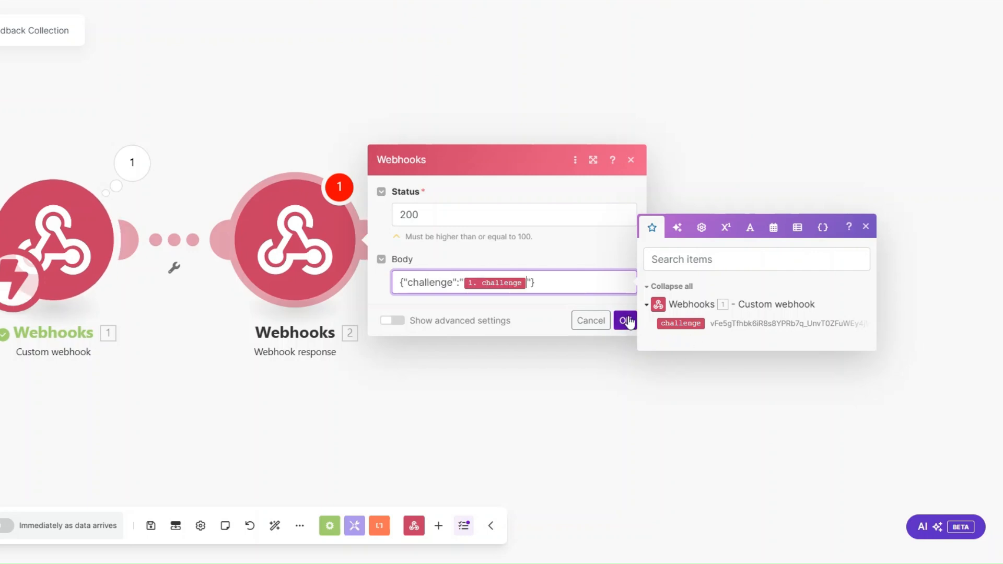
left_click(626, 321)
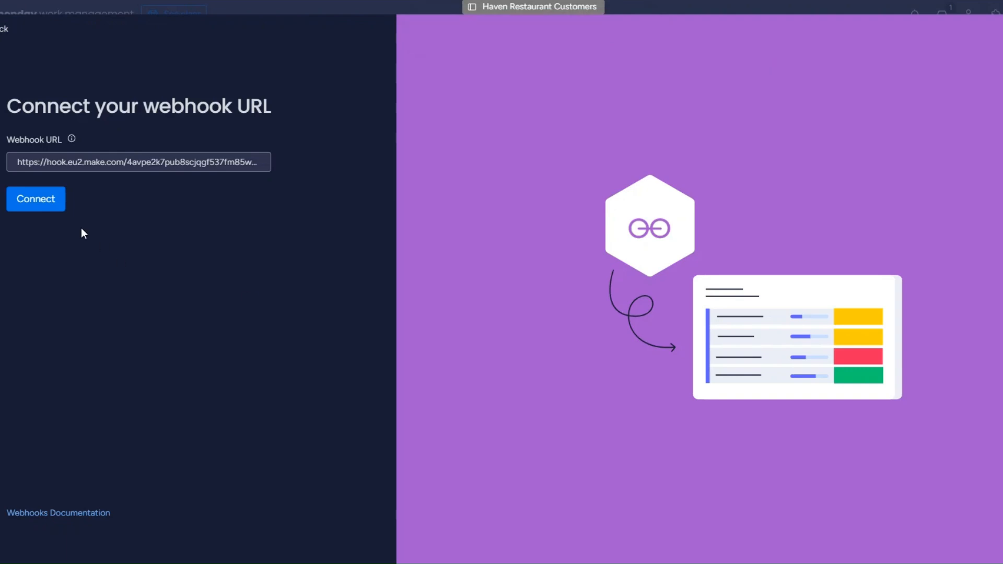
Retry the monday.com webhook connection, then delete the temporary Webhook response module
left_click(45, 201)
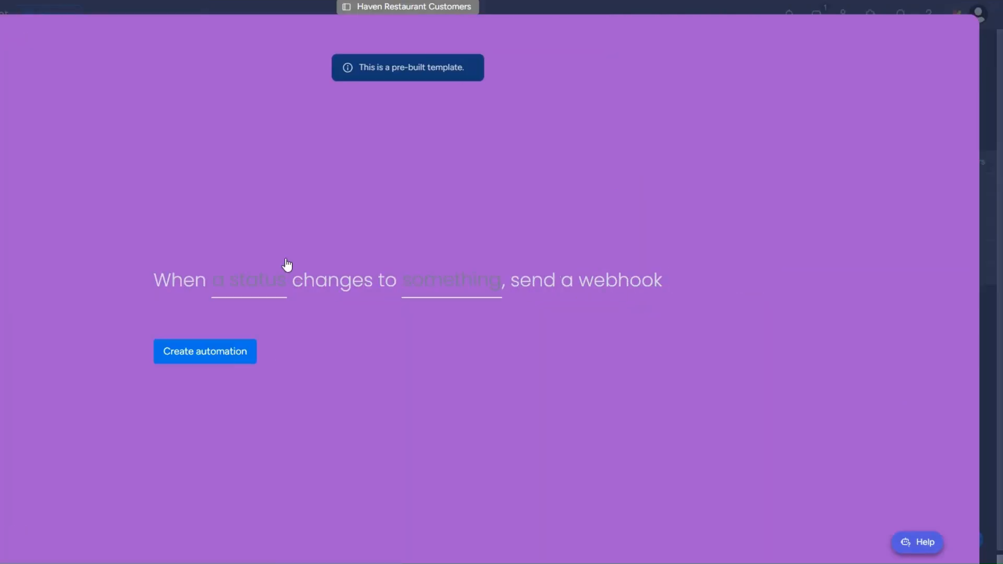
left_click(271, 283)
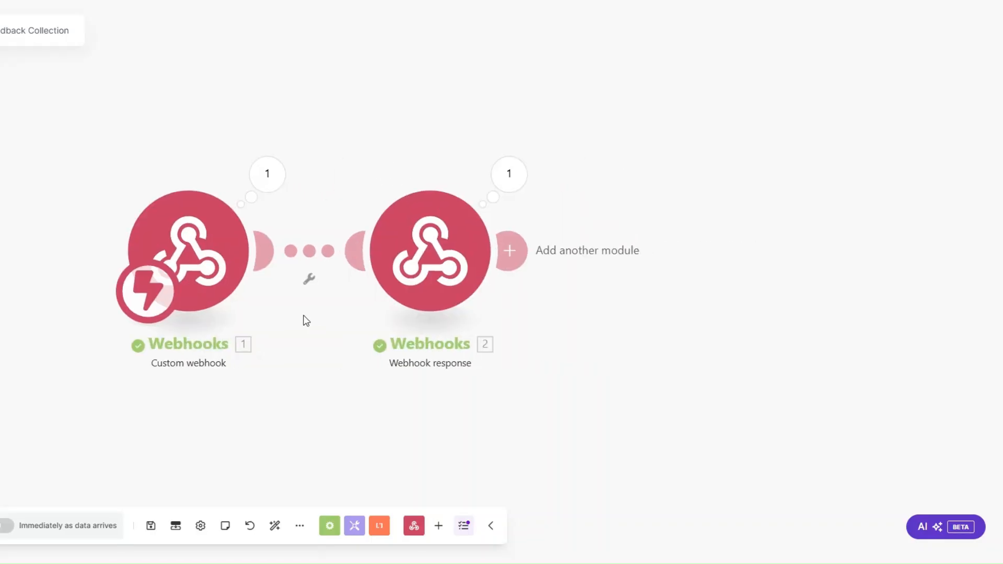
right_click(432, 272)
left_click(443, 423)
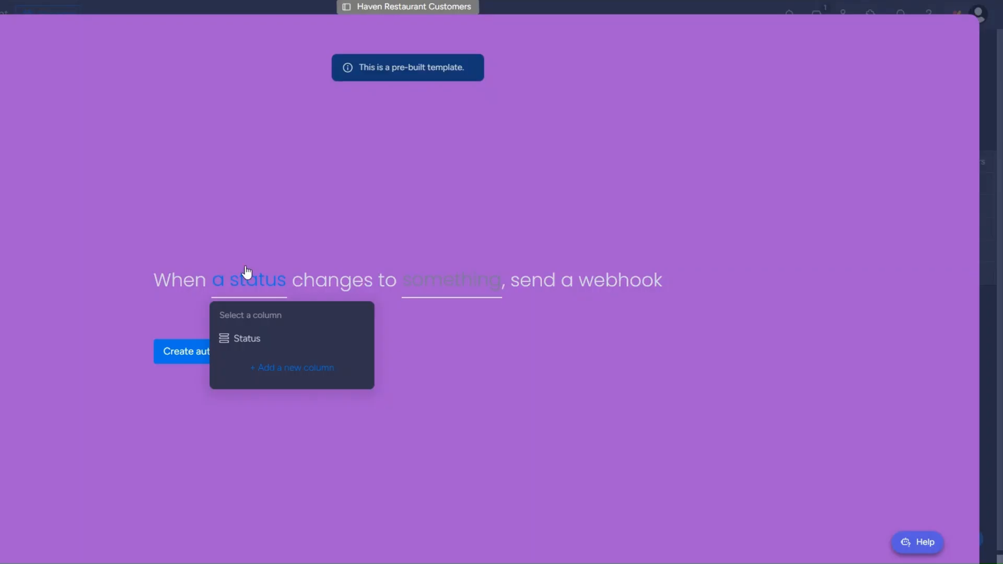
Create the automation sending a webhook when Status changes to ASK FOR FEEDBACK
left_click(243, 276)
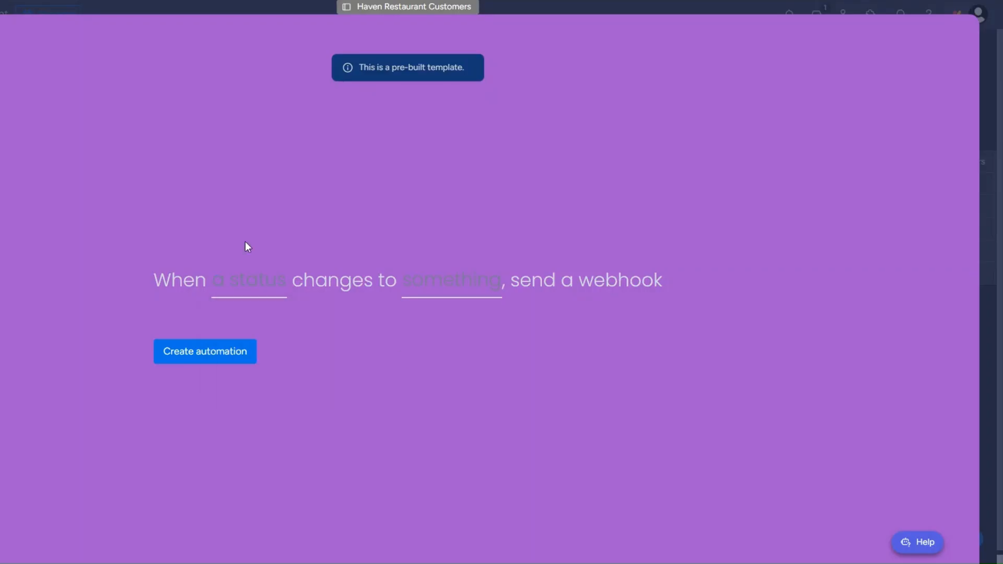
left_click(243, 290)
left_click(246, 344)
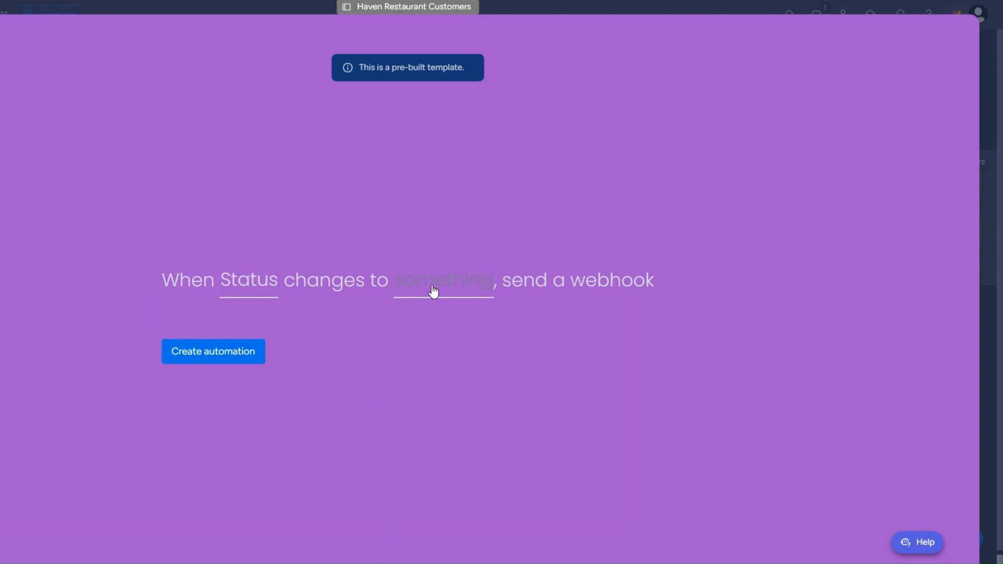
left_click(430, 291)
left_click(448, 414)
left_click(220, 355)
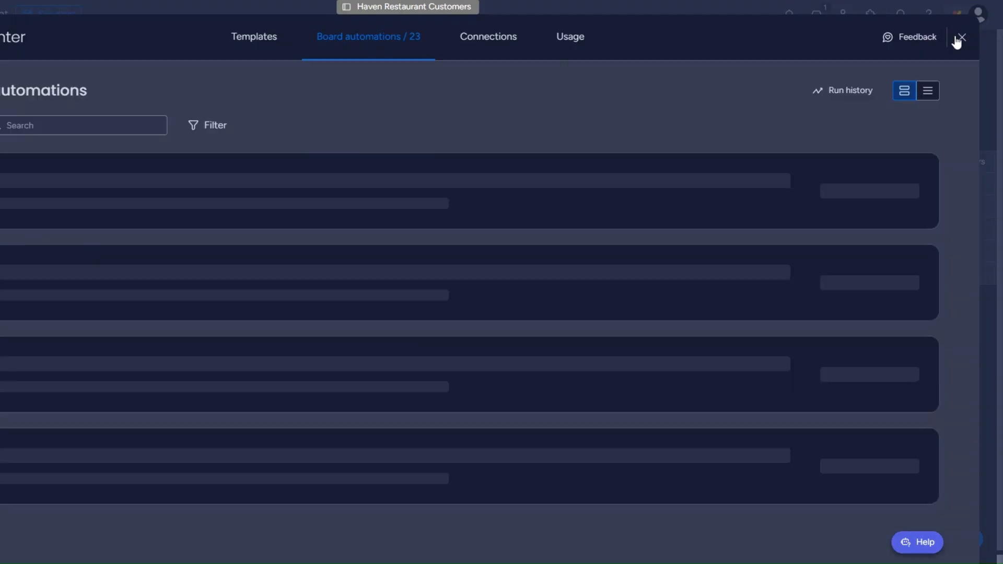
Set the third customer's status to ASK FOR FEEDBACK
left_click(957, 38)
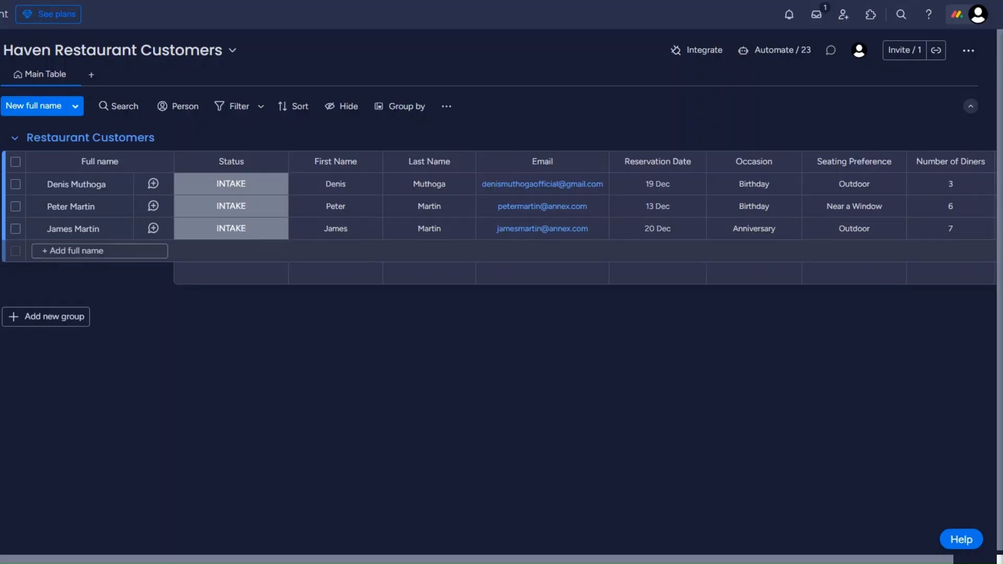
left_click(237, 229)
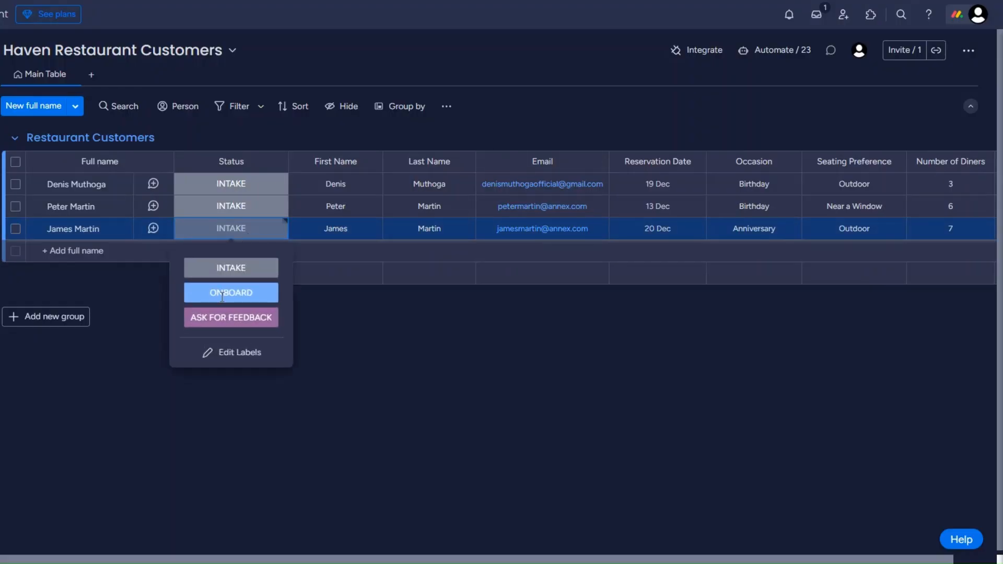
left_click(219, 316)
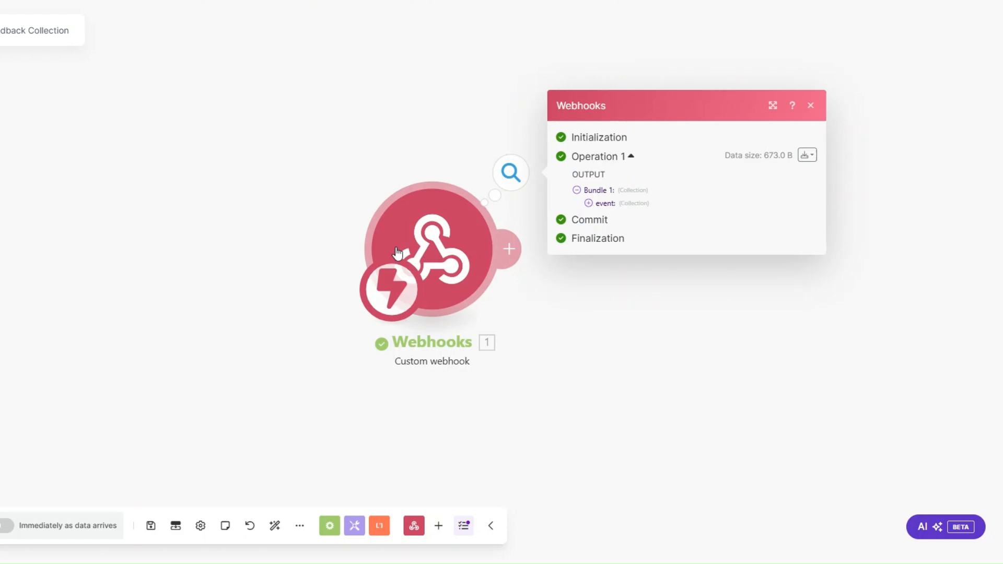
Inspect the webhook's received event data, noting the item name and pulseId
left_click_drag(433, 249, 208, 248)
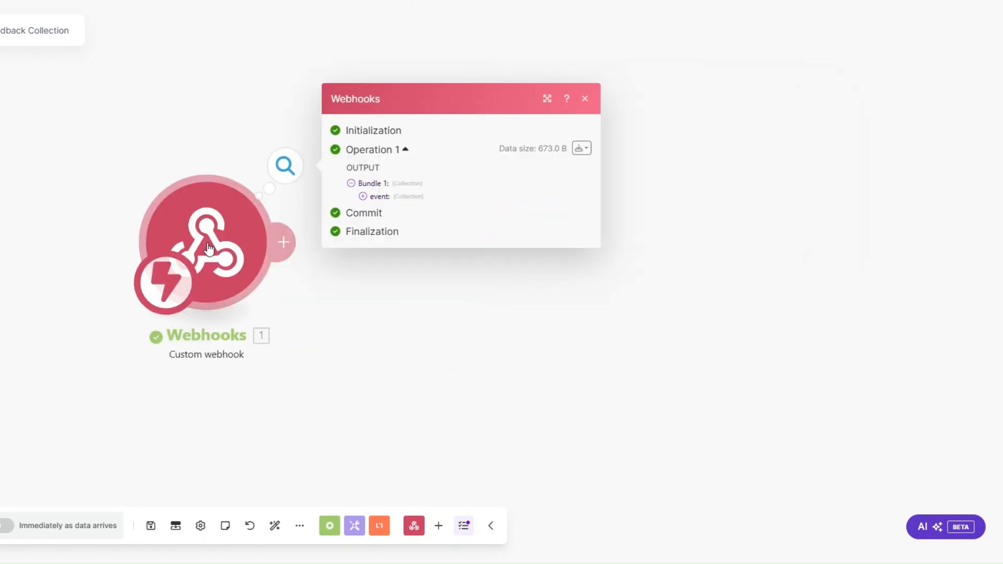
left_click(362, 196)
left_click_drag(424, 255, 511, 261)
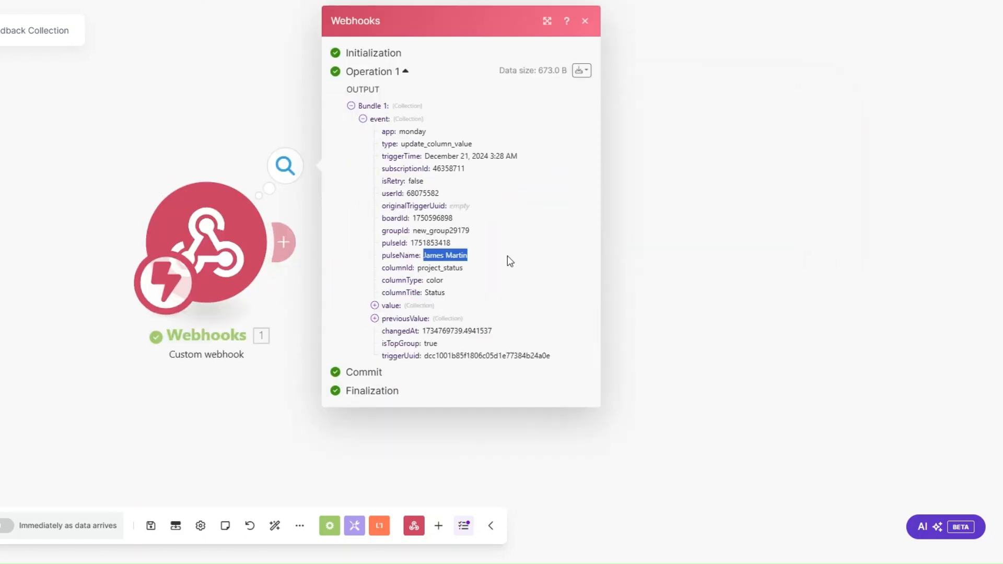
left_click_drag(411, 243, 454, 243)
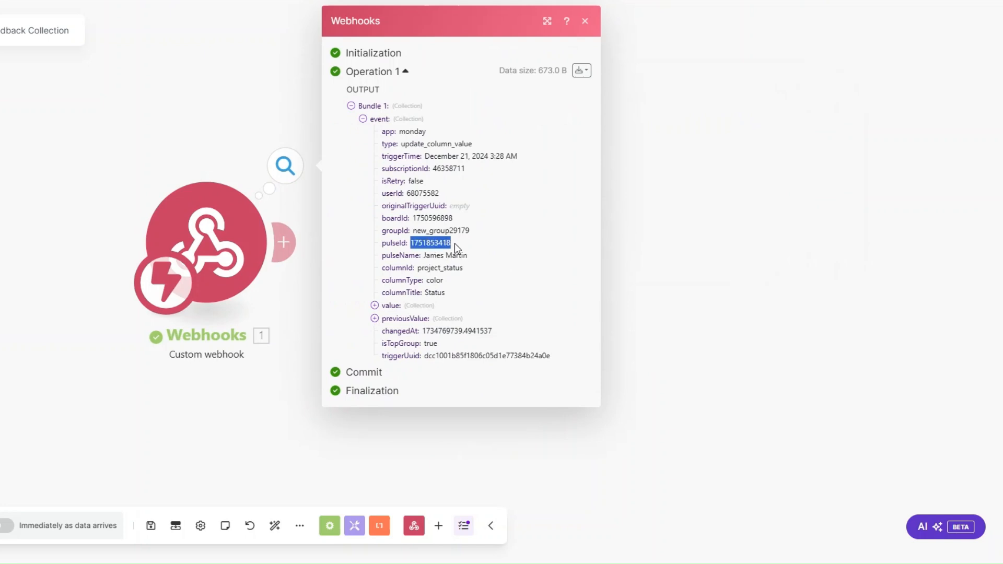
left_click(449, 244)
left_click(615, 265)
Add a Monday Get an Item module mapping pulseId as ID on the Haven Restaurant Customers board
left_click(309, 250)
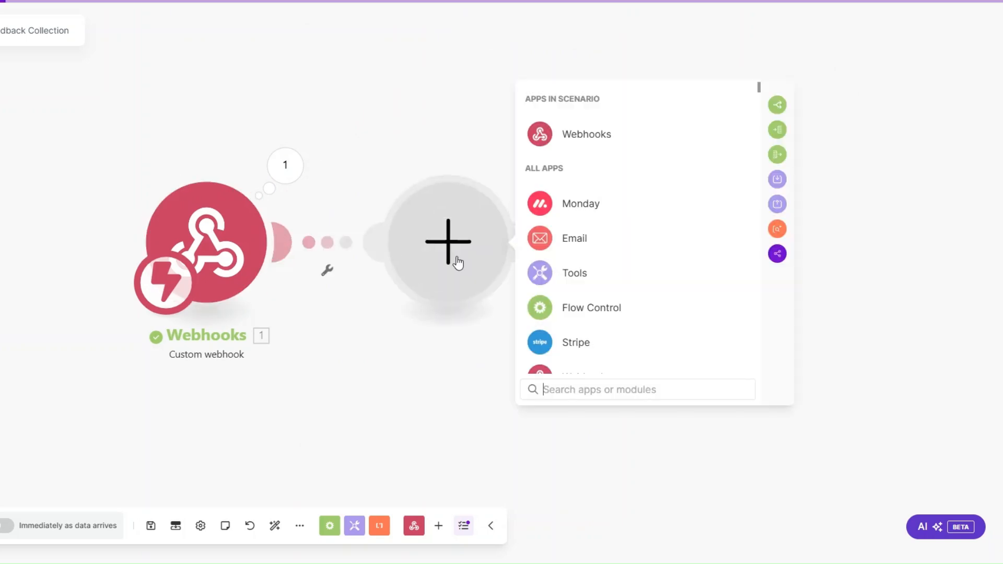
left_click(474, 208)
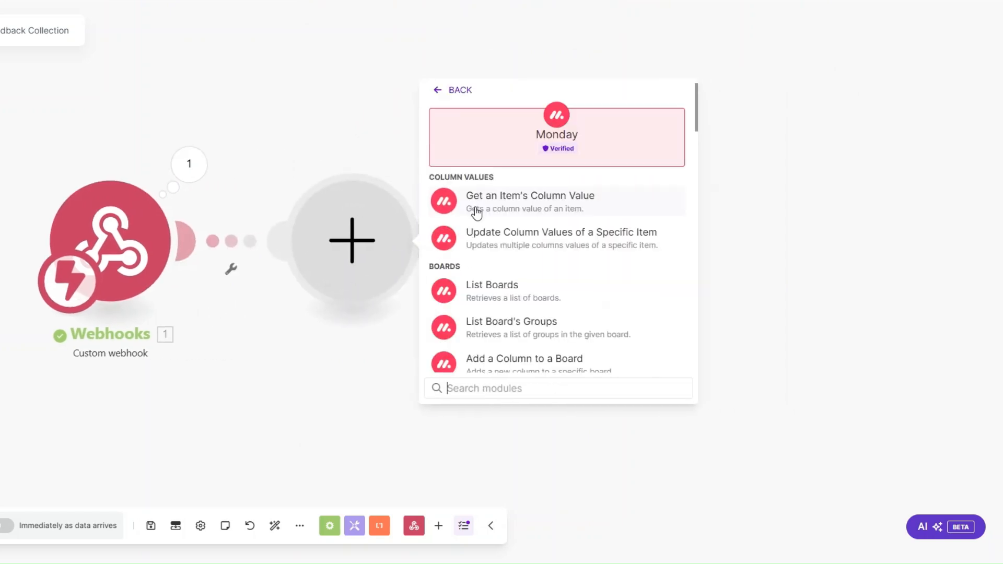
type("get an")
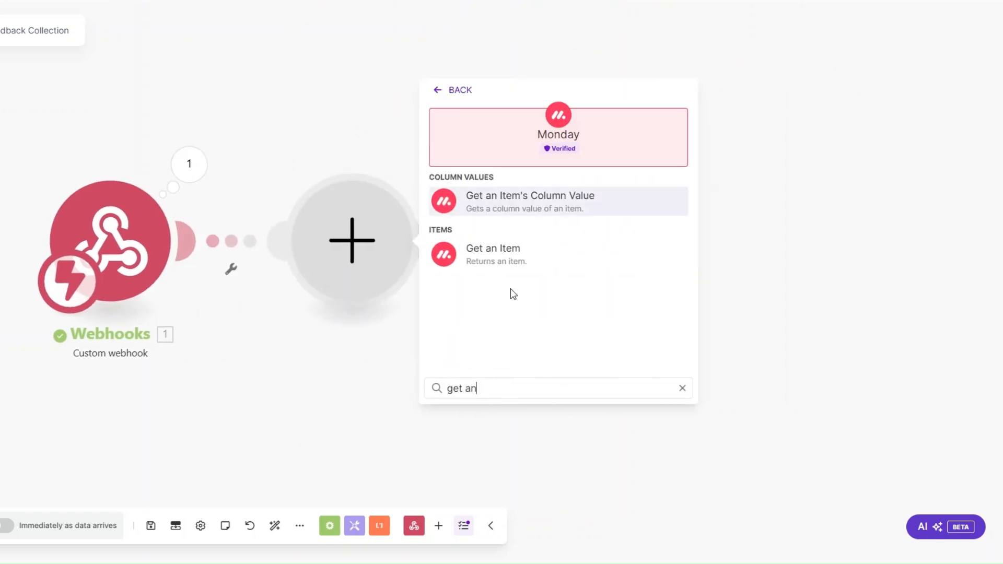
left_click(512, 261)
left_click(432, 155)
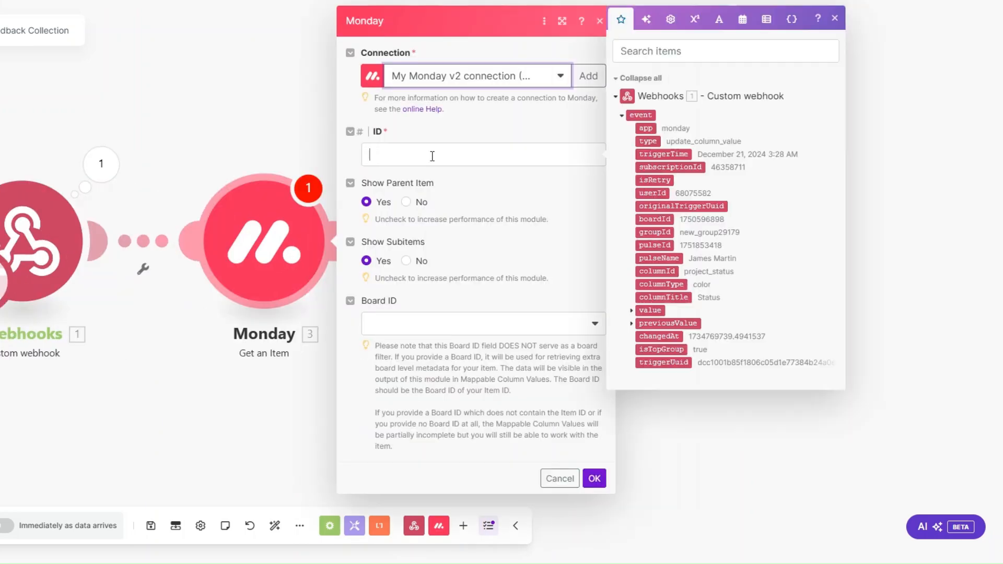
left_click(648, 242)
left_click(389, 325)
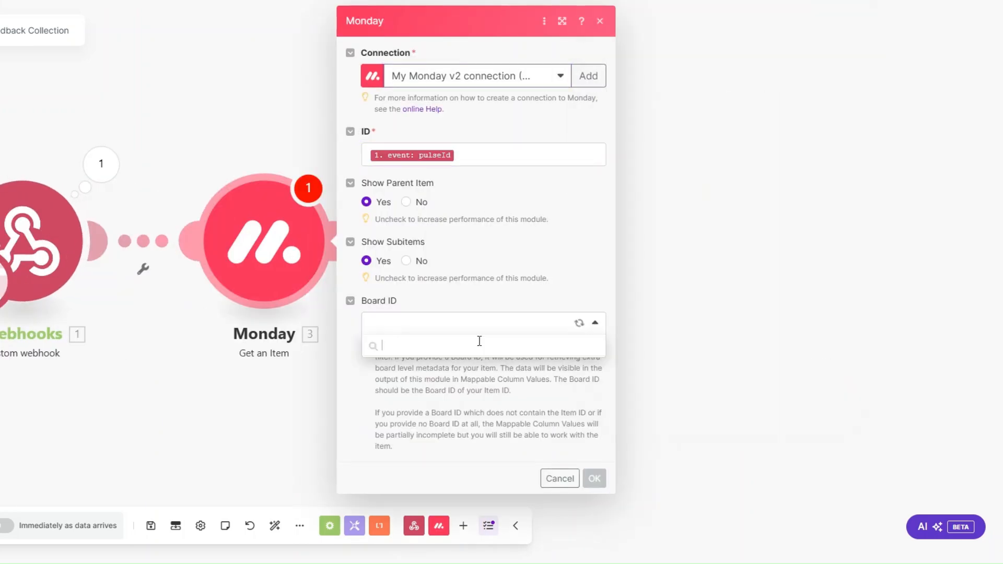
scroll(490, 426, "down", 3)
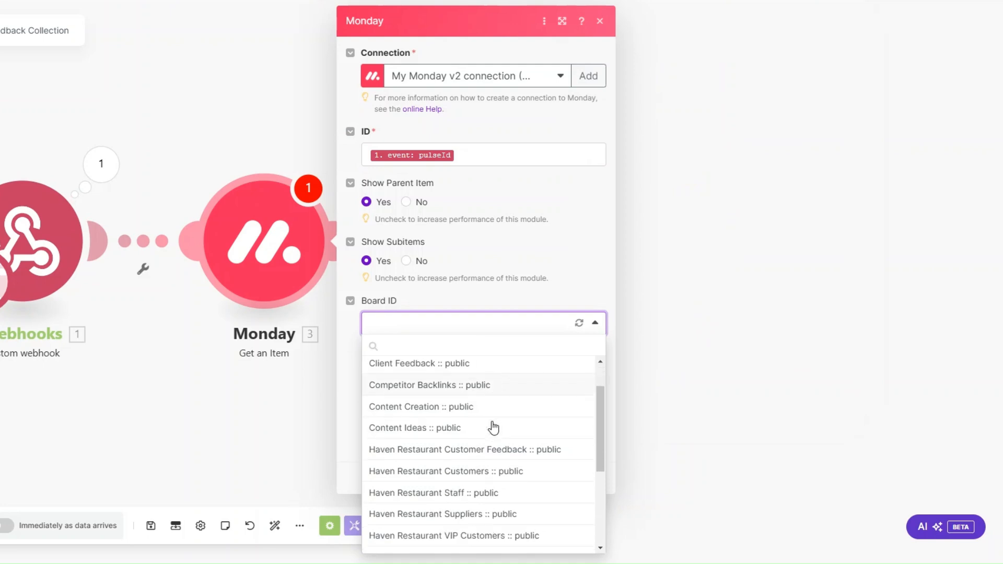
left_click(488, 457)
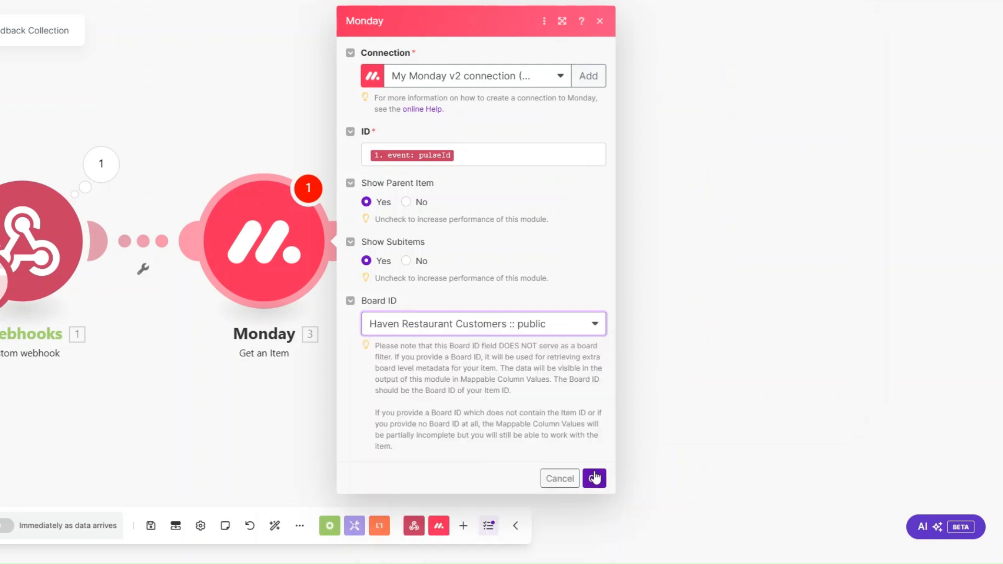
left_click(593, 476)
Test-run the Monday module alone with the copied pulse ID
right_click(255, 235)
left_click(303, 264)
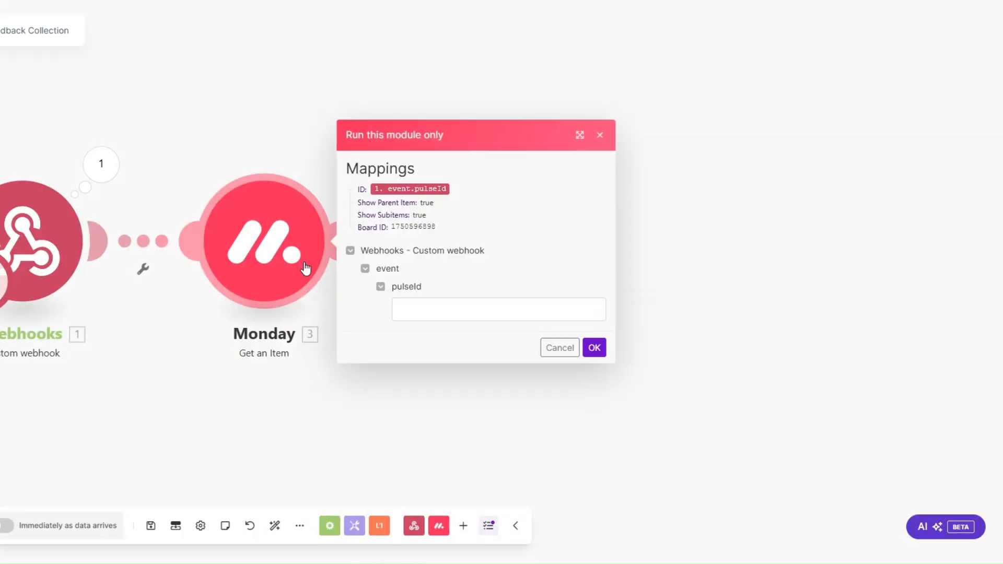
left_click(415, 307)
key("ctrl+v")
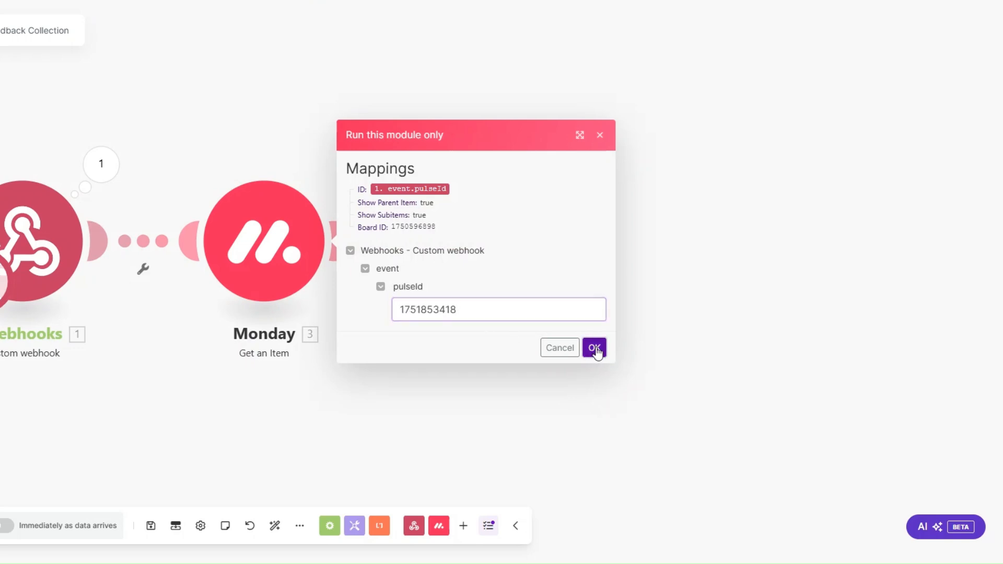
left_click(596, 347)
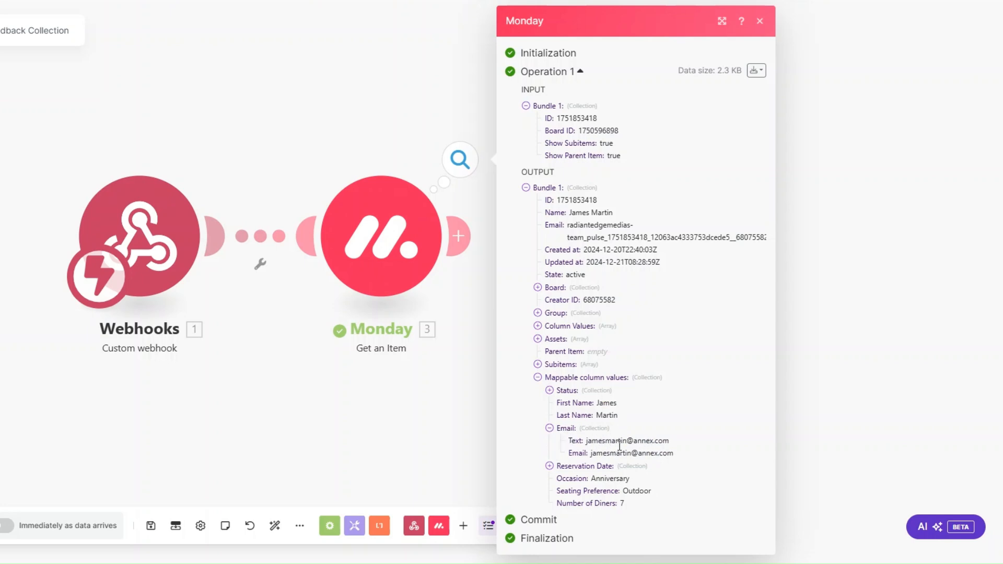
left_click(385, 414)
scroll(193, 373, "down", 2)
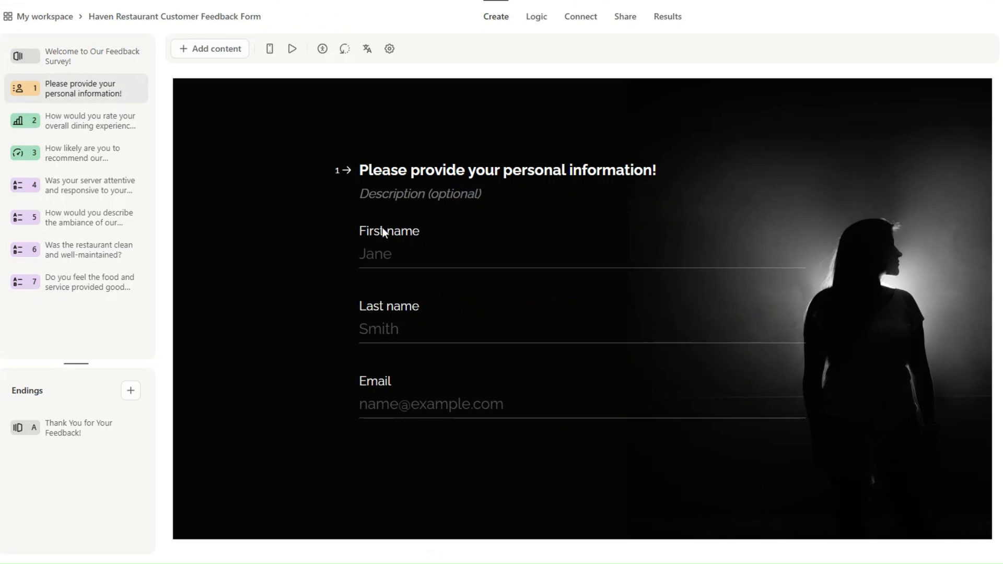
Review questions 2–7 of the Haven Restaurant feedback form, then copy its form ID from the share link
left_click(107, 126)
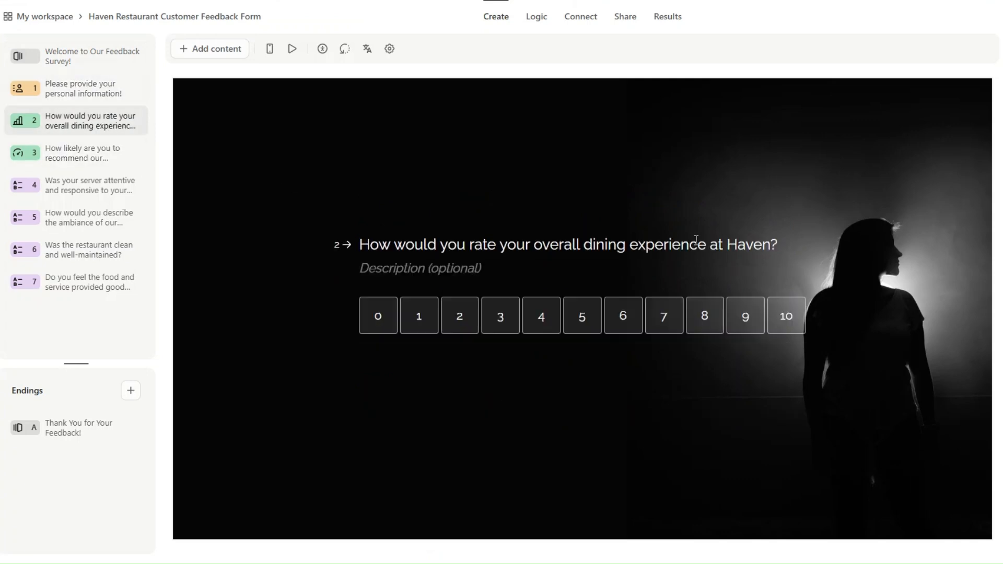
left_click(94, 154)
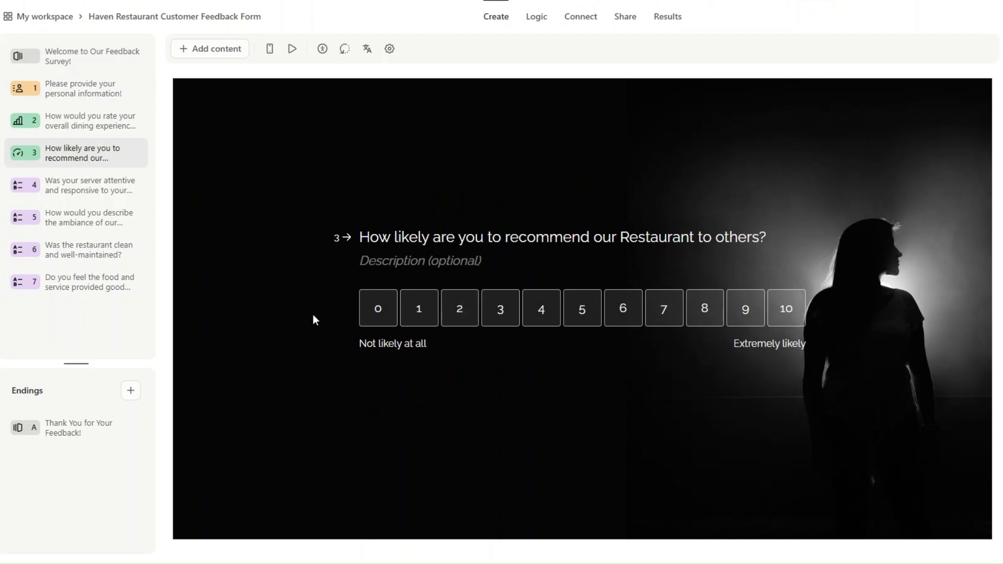
left_click(81, 189)
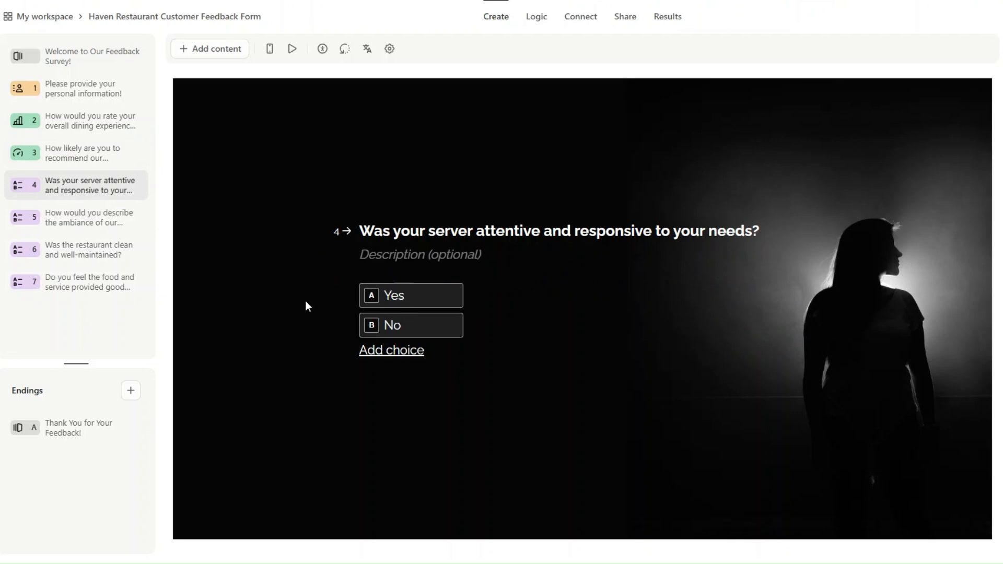
left_click(110, 218)
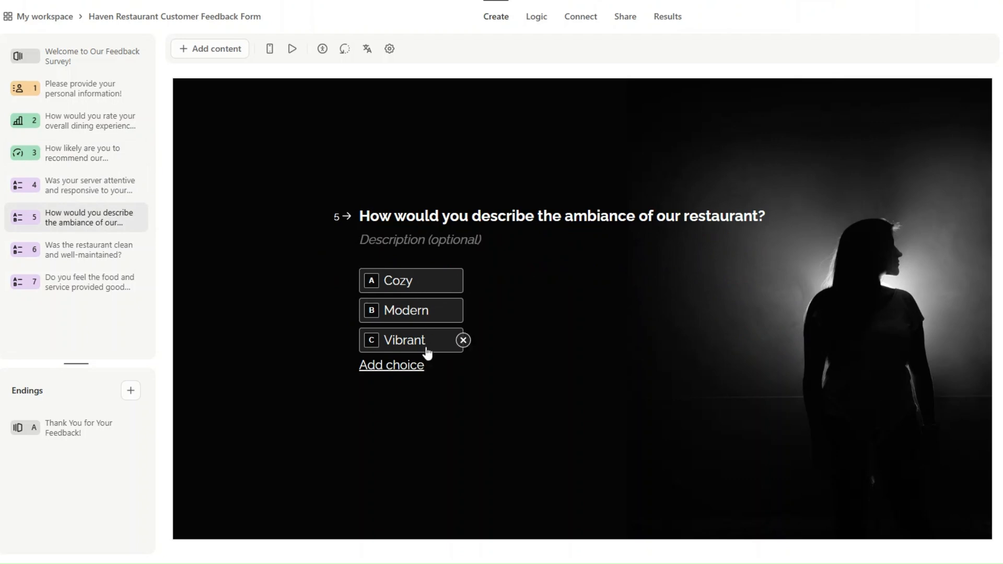
left_click(100, 252)
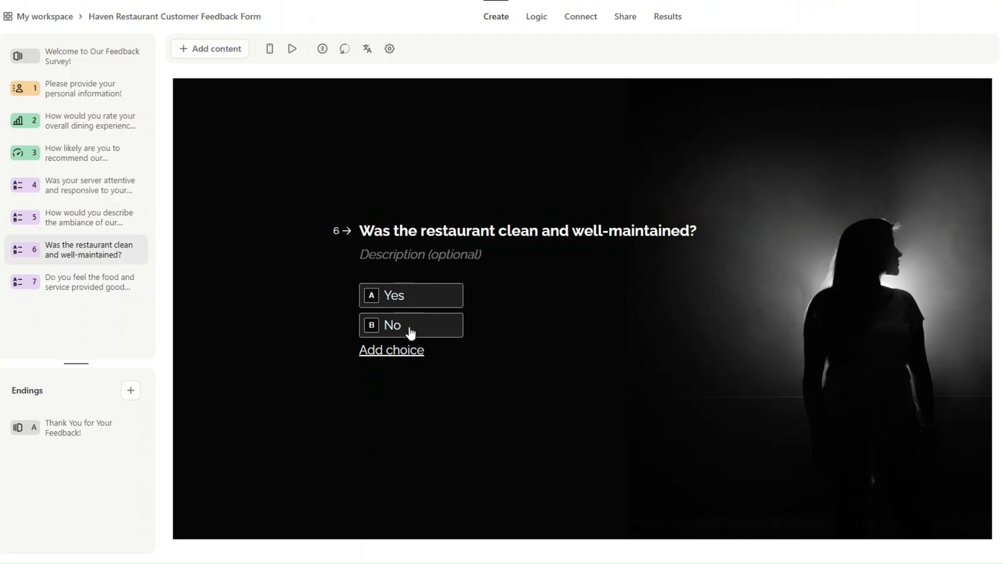
left_click(100, 290)
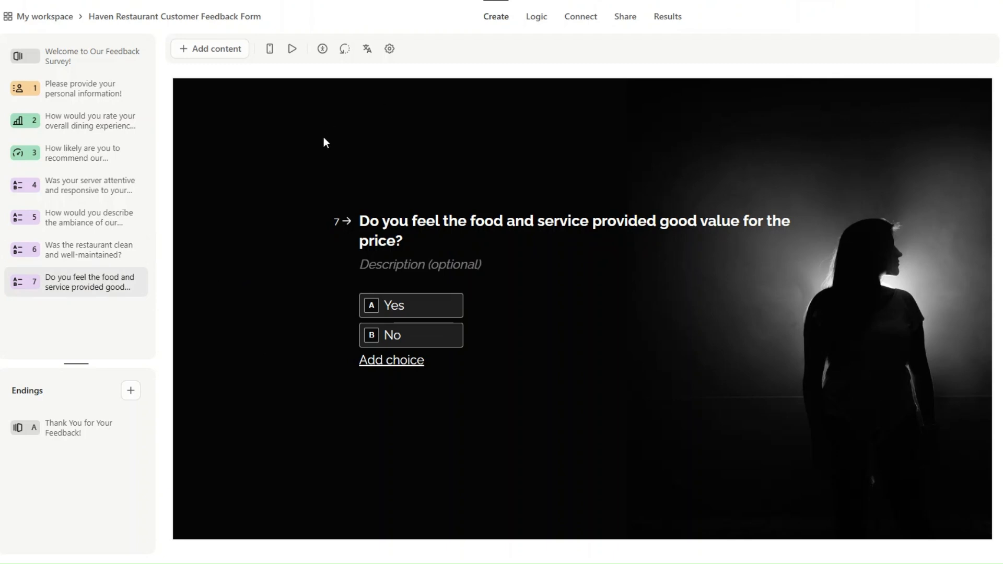
left_click(622, 20)
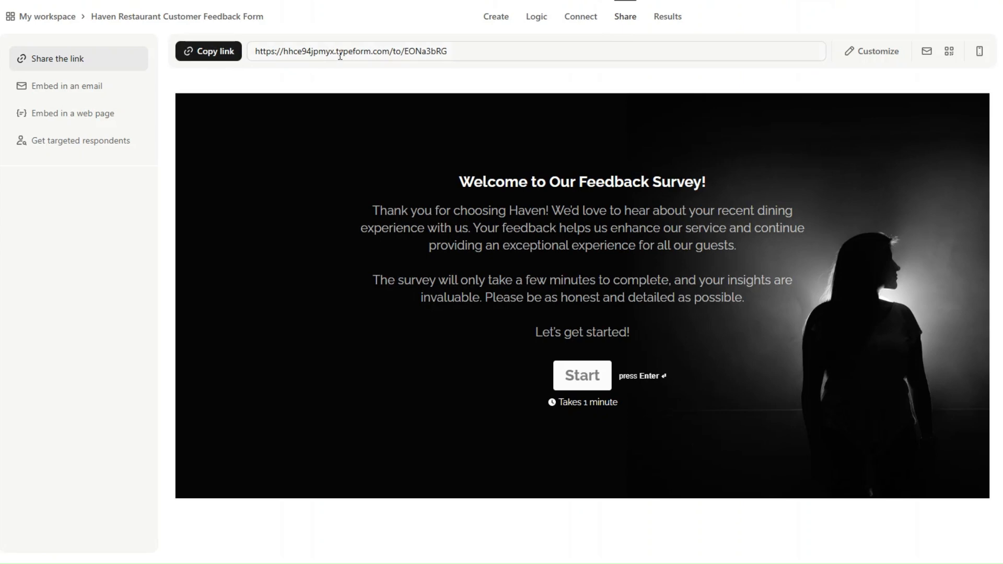
left_click_drag(405, 53, 456, 52)
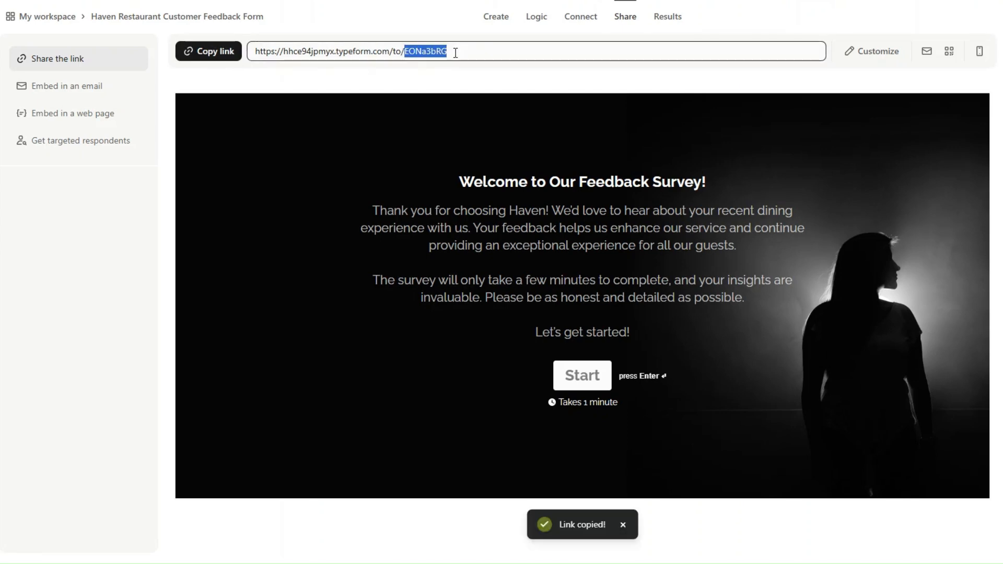
Add a Typeform Get a Form module using the pasted form ID EONa3bRG
left_click(626, 0)
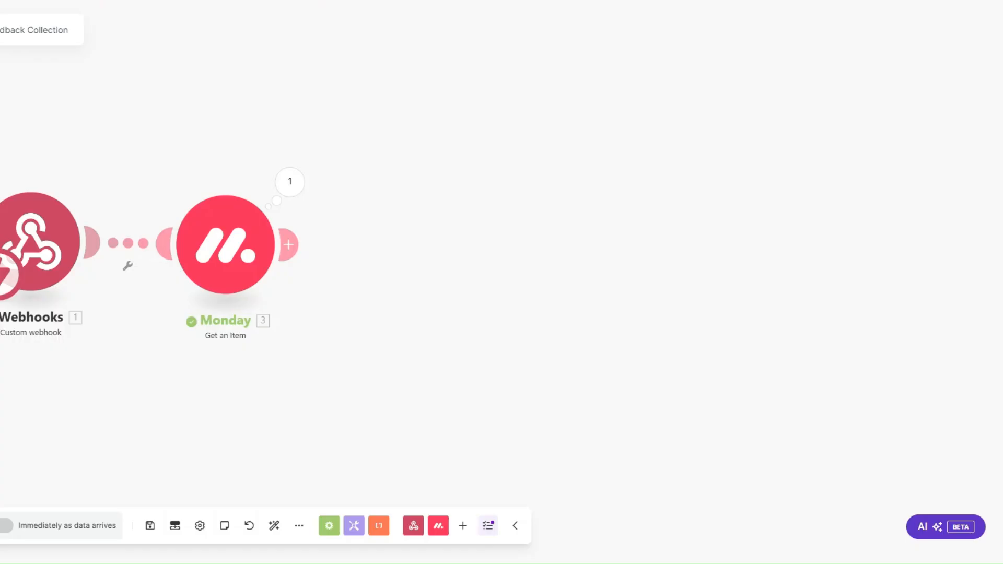
left_click(288, 243)
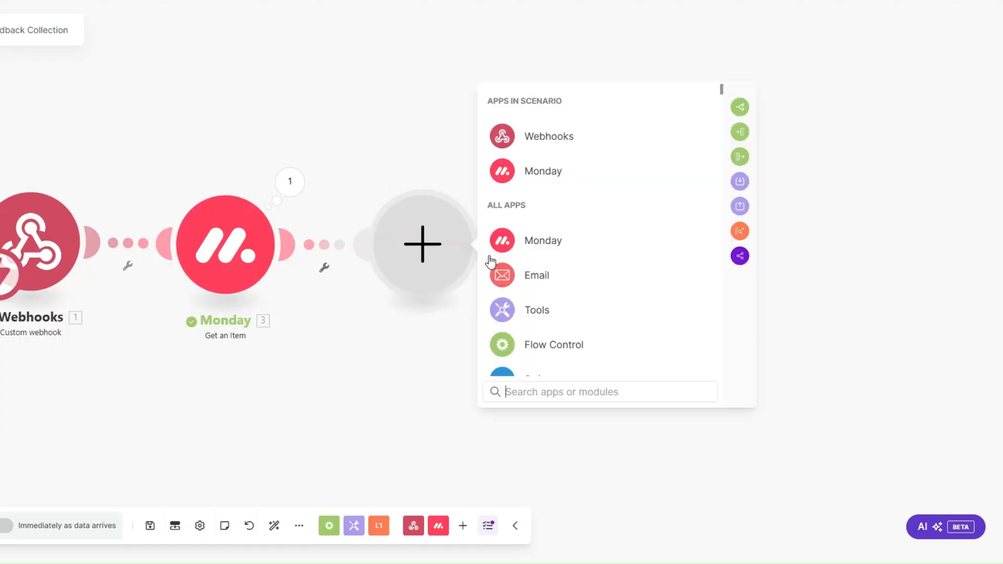
scroll(490, 261, "down", 4)
left_click(545, 333)
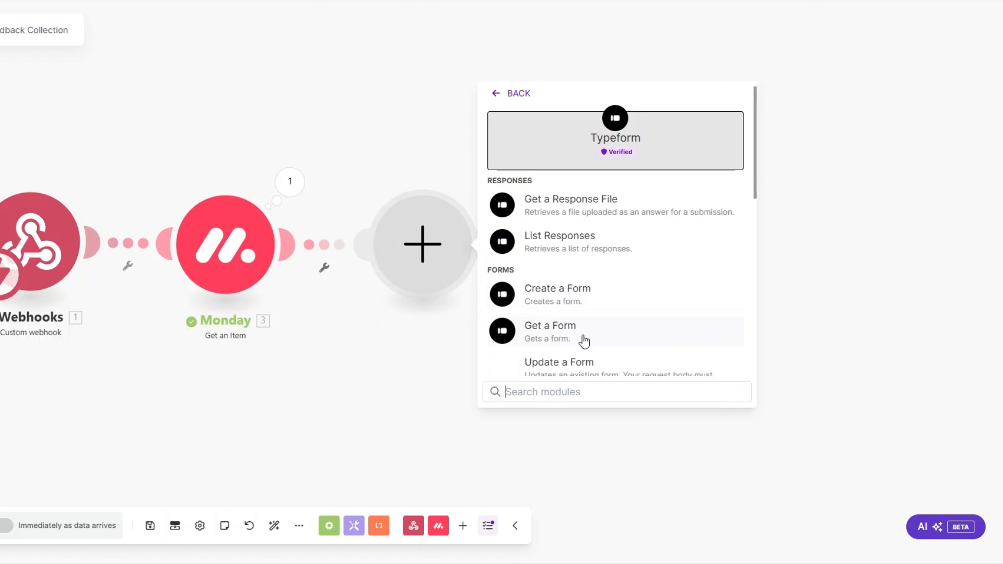
left_click(561, 330)
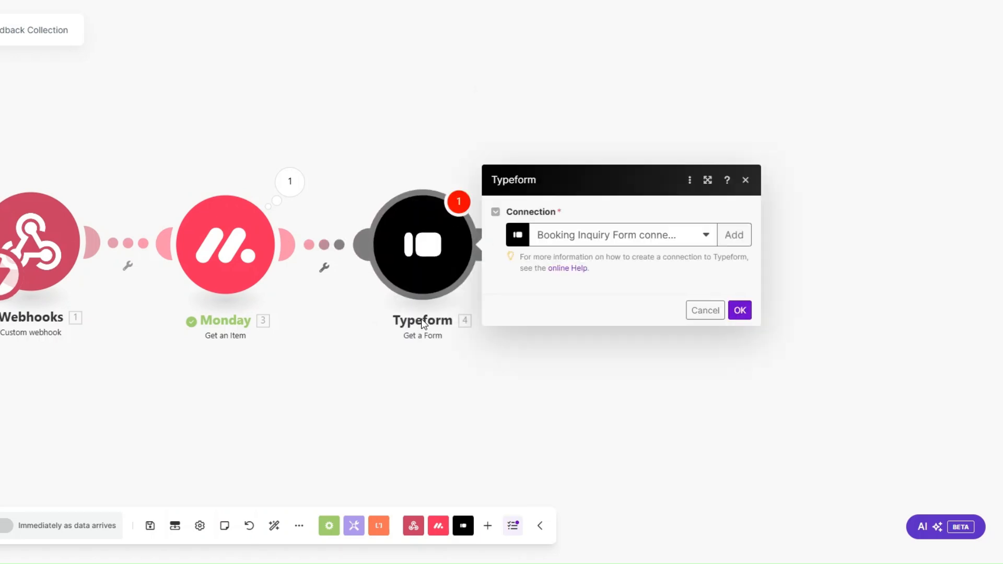
left_click(544, 294)
key("ctrl+v")
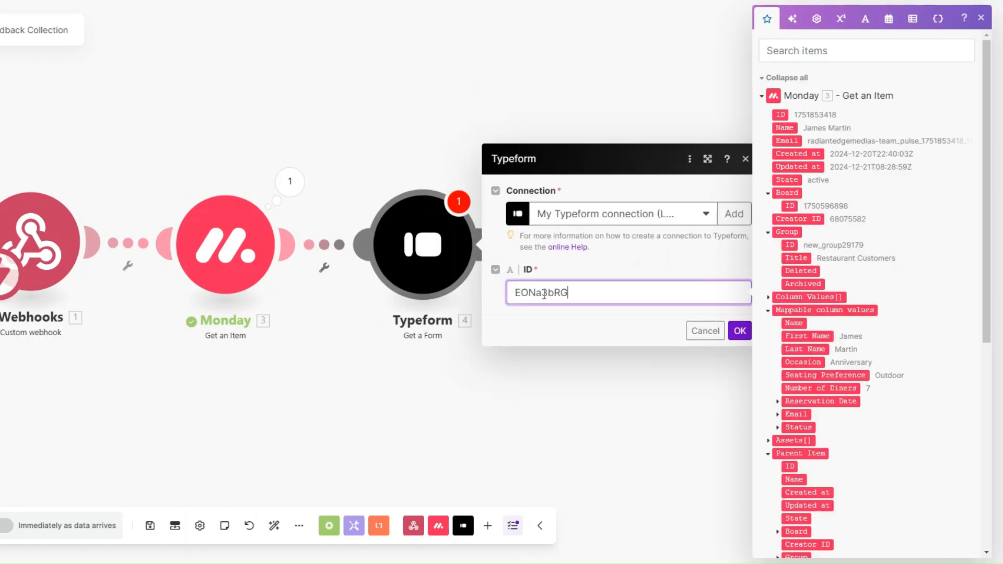
left_click(739, 330)
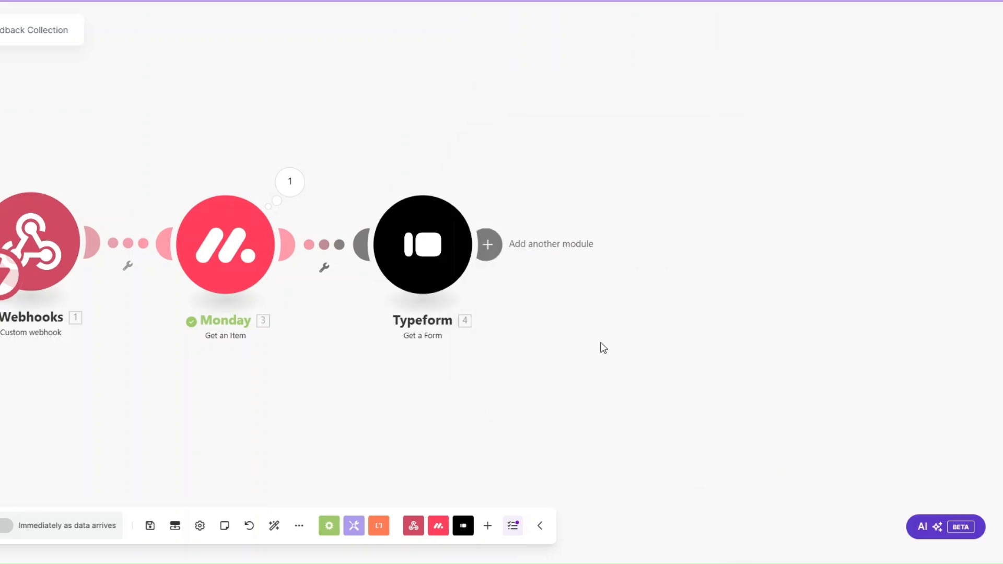
Run the Typeform module alone and check the returned form title and display URL
right_click(420, 256)
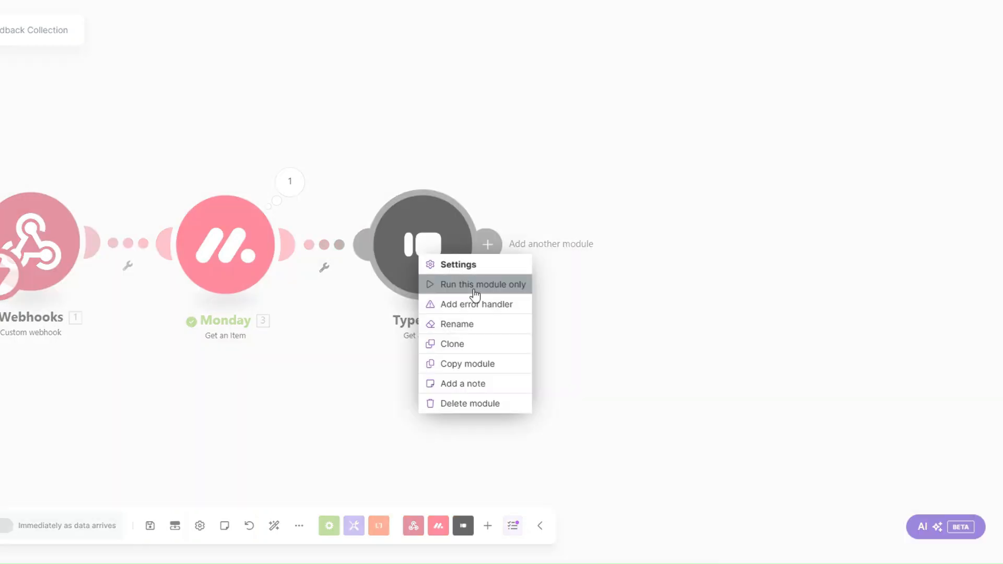
left_click(474, 287)
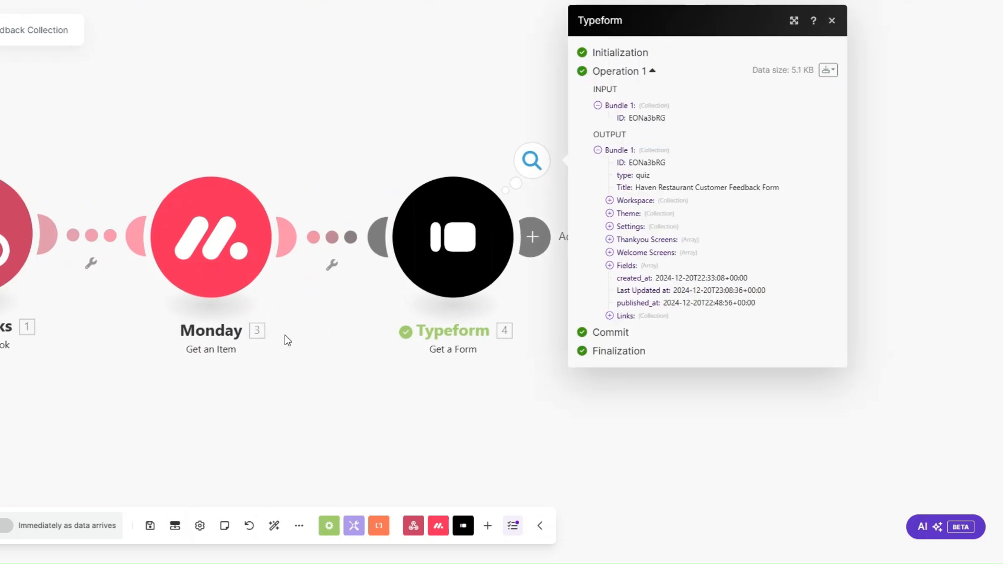
left_click_drag(634, 188, 779, 188)
left_click_drag(693, 188, 780, 189)
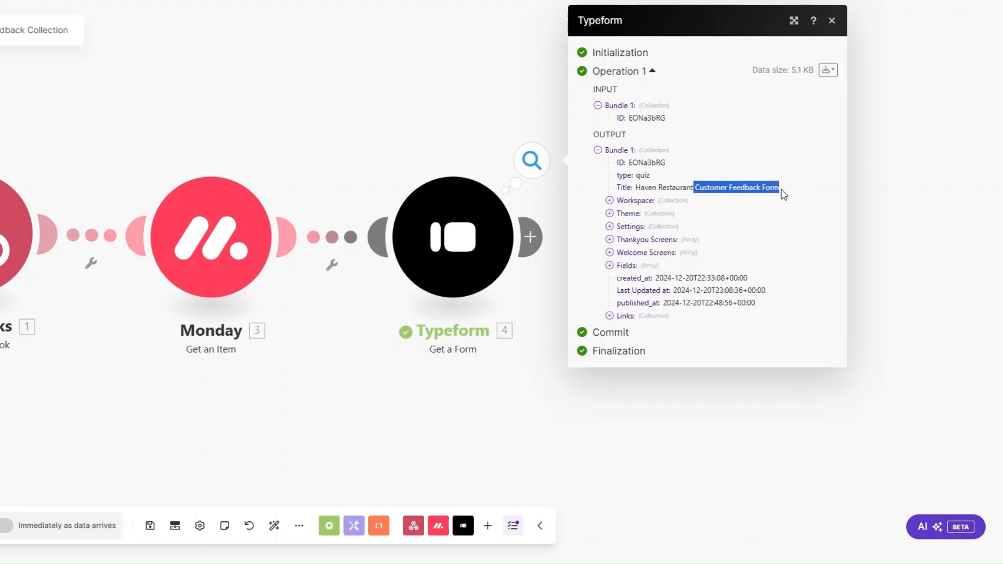
left_click(609, 316)
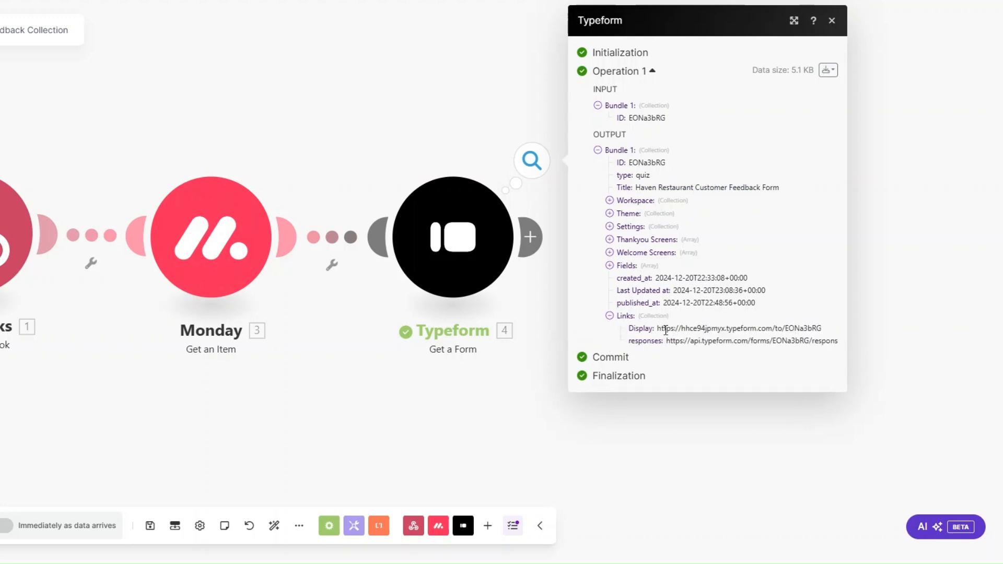
left_click_drag(660, 329, 825, 333)
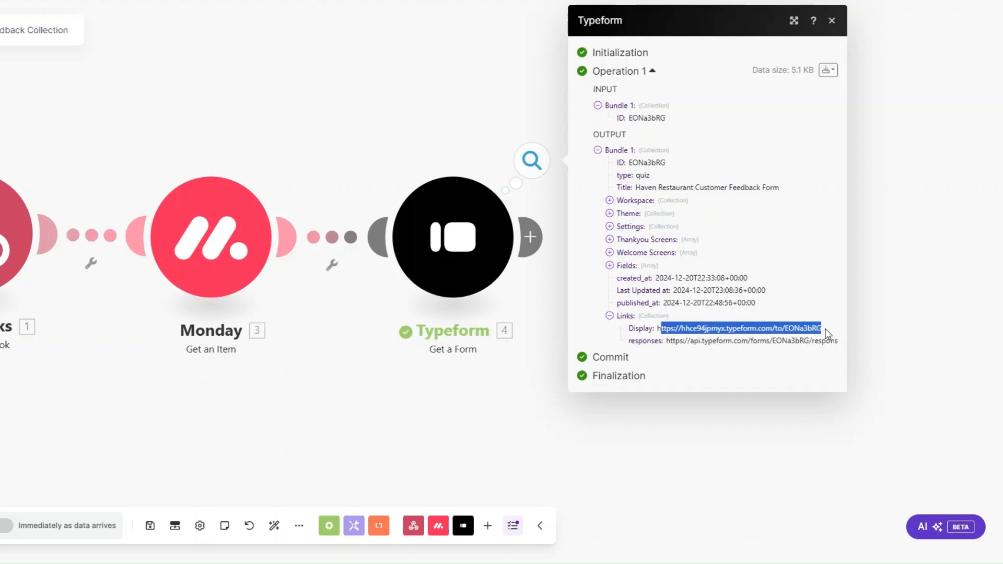
left_click(541, 379)
Rename the Typeform module to 'Customer Feedback Form'
right_click(449, 240)
left_click(502, 312)
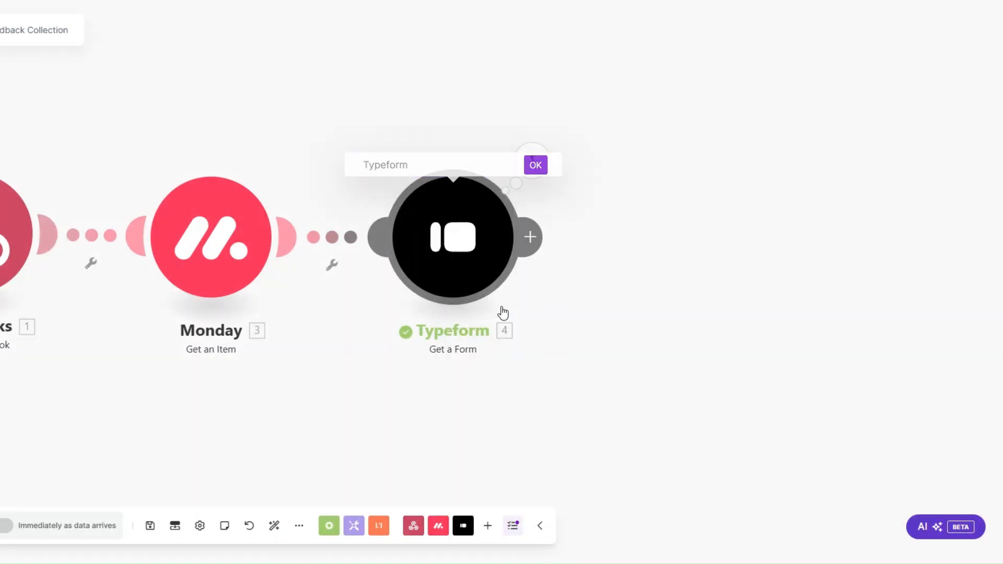
type("Customer Feedback Form")
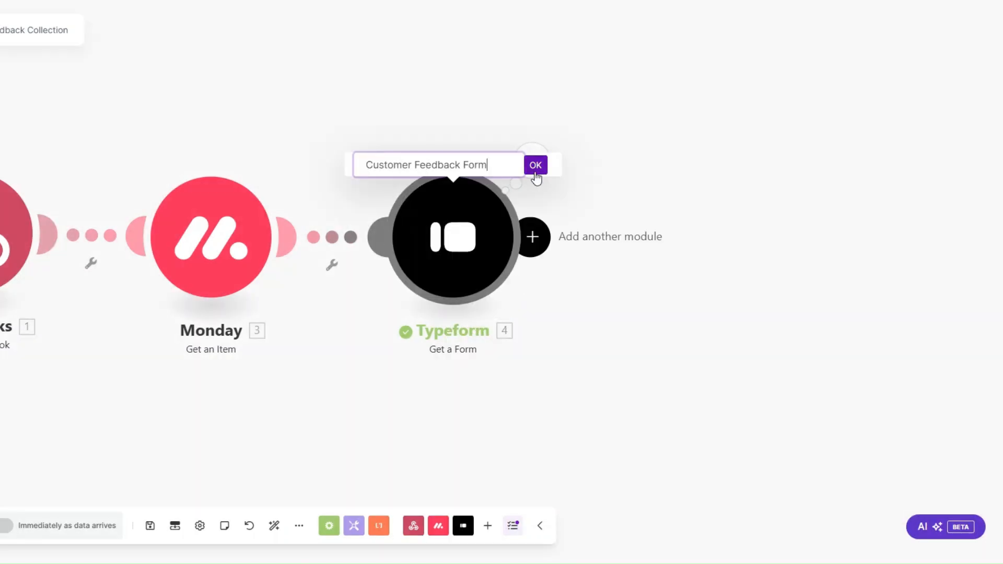
left_click(535, 165)
left_click(464, 262)
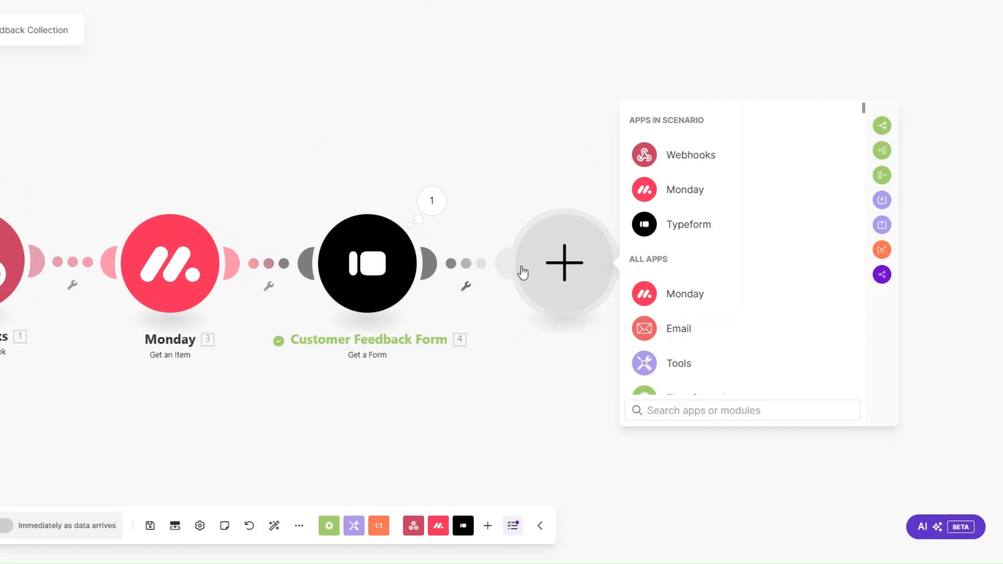
Add an Email Send an Email module named 'Feedback Email'
left_click(679, 329)
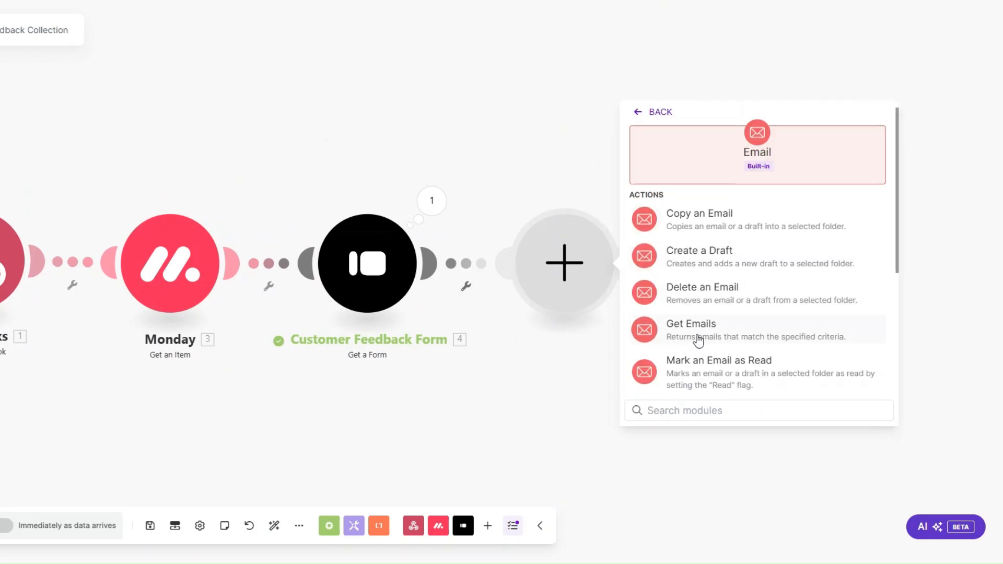
scroll(686, 308, "down", 4)
left_click(687, 325)
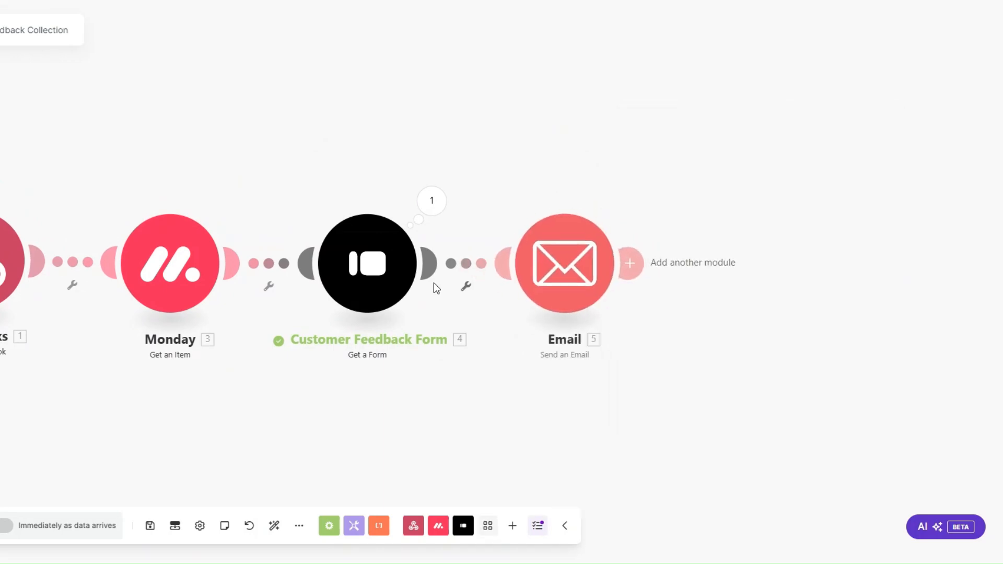
left_click(609, 342)
type("F")
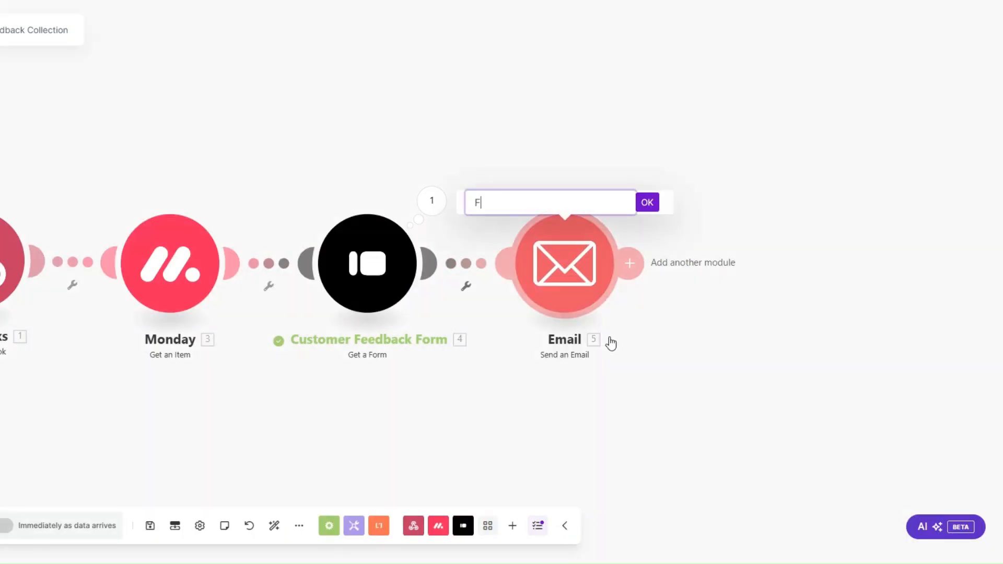
type("eedback Emai")
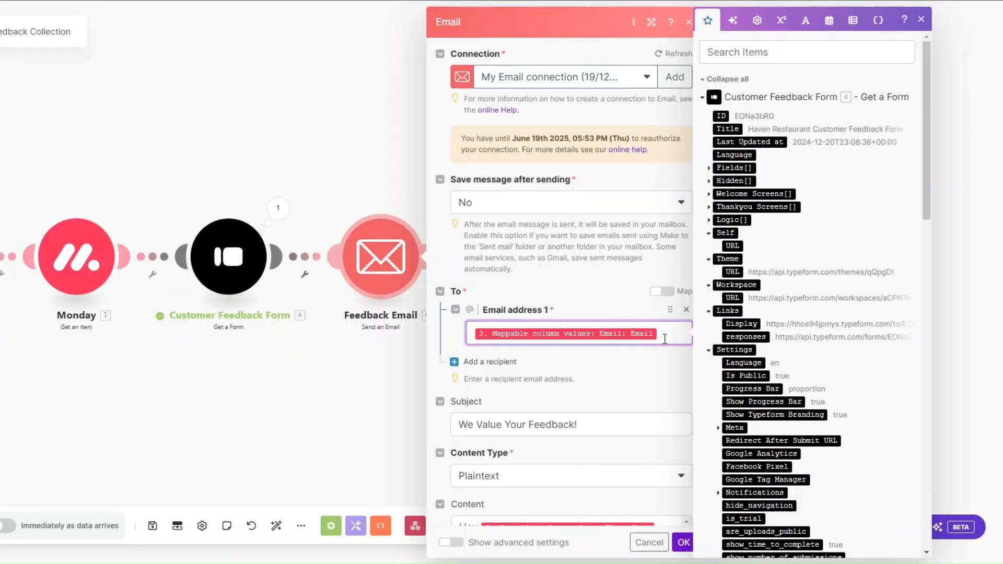
Send 'We Value Your Feedback!' to the Monday item's email with a tidied body including the survey link
scroll(815, 262, "down", 15)
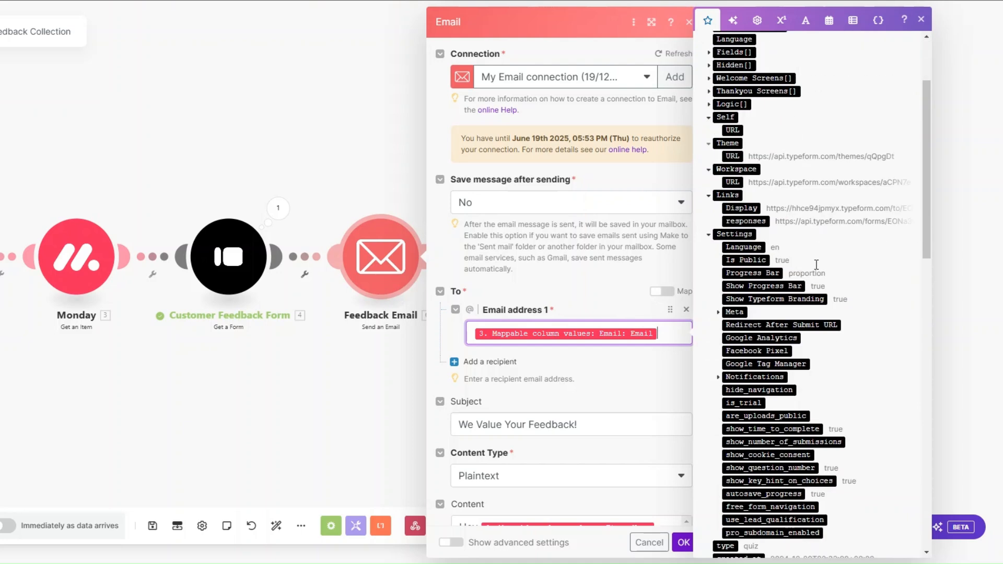
scroll(815, 271, "down", 3)
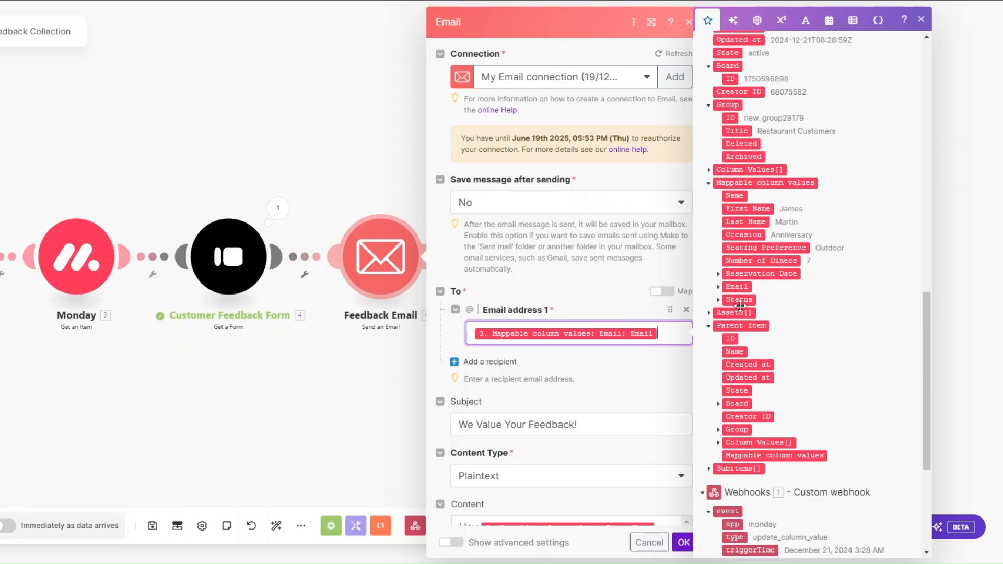
left_click(718, 287)
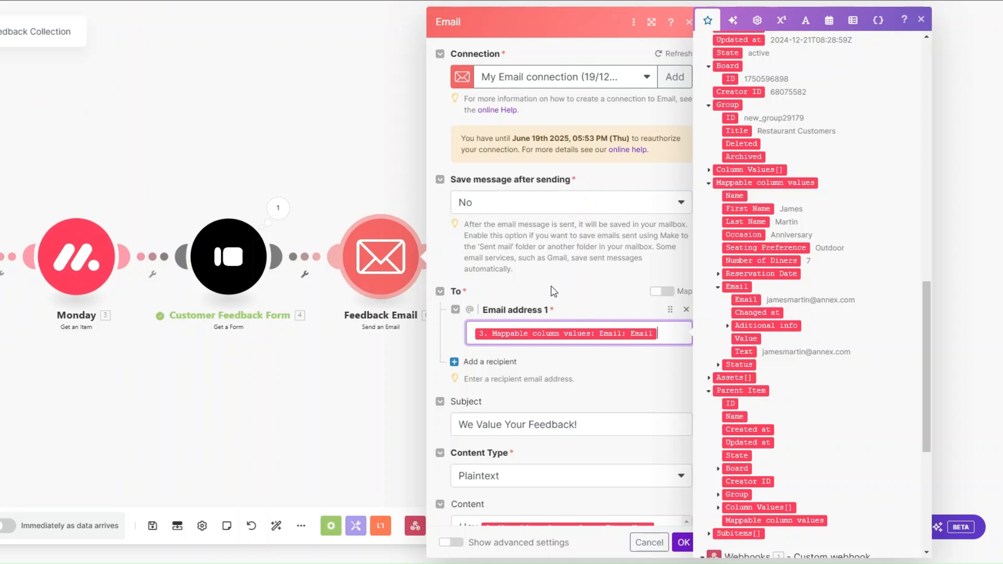
scroll(553, 289, "down", 5)
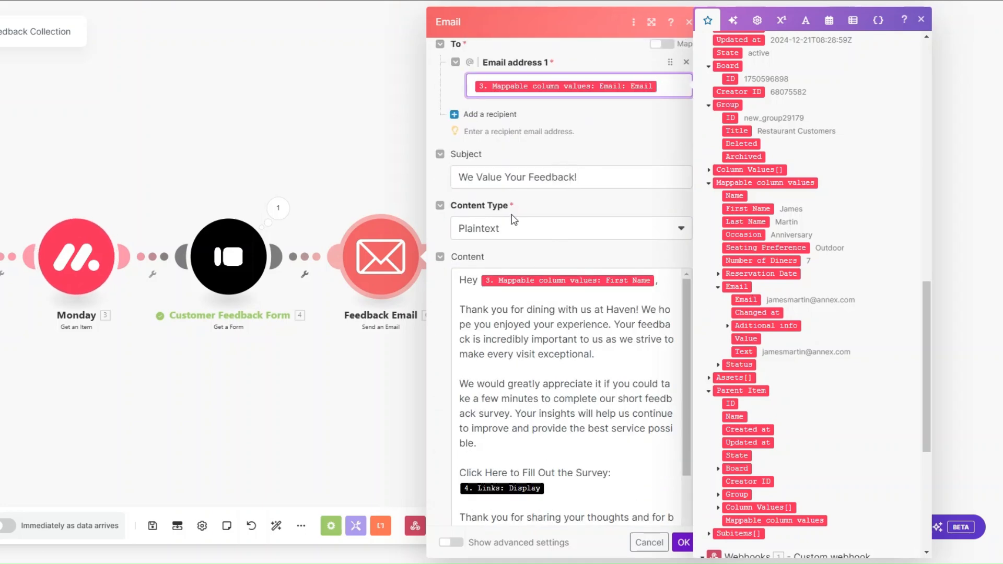
left_click(470, 295)
key("BackSpace")
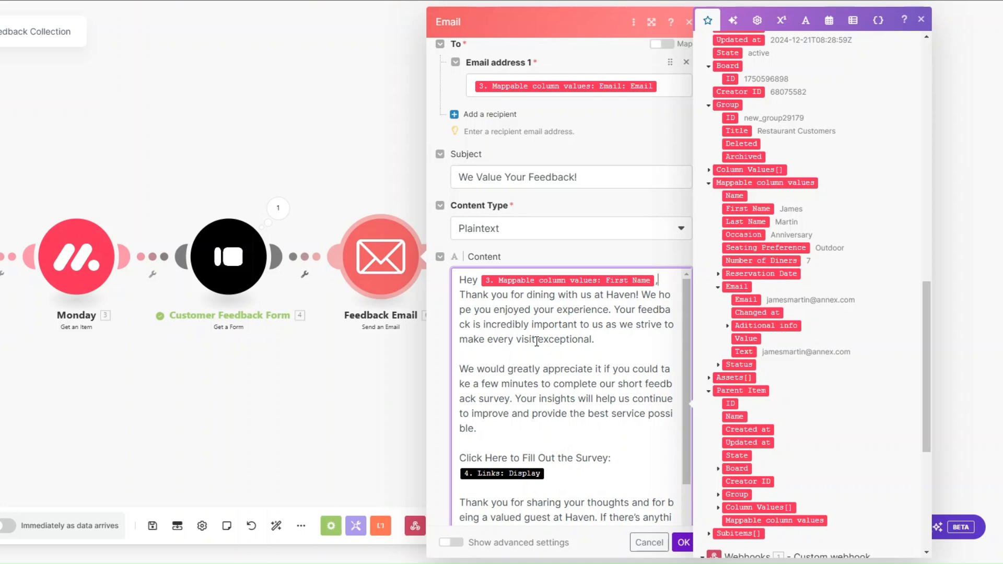
scroll(616, 424, "down", 3)
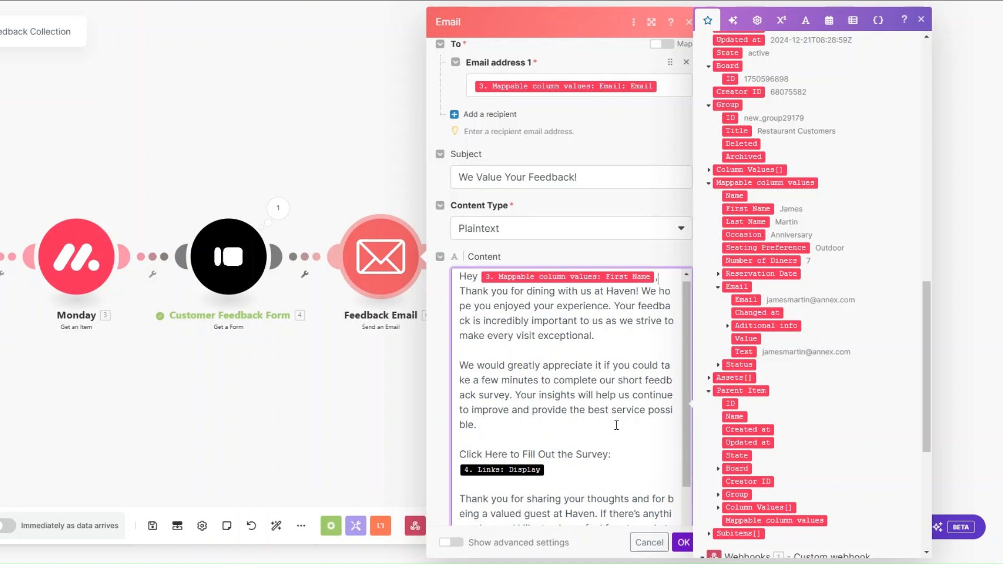
scroll(577, 378, "down", 2)
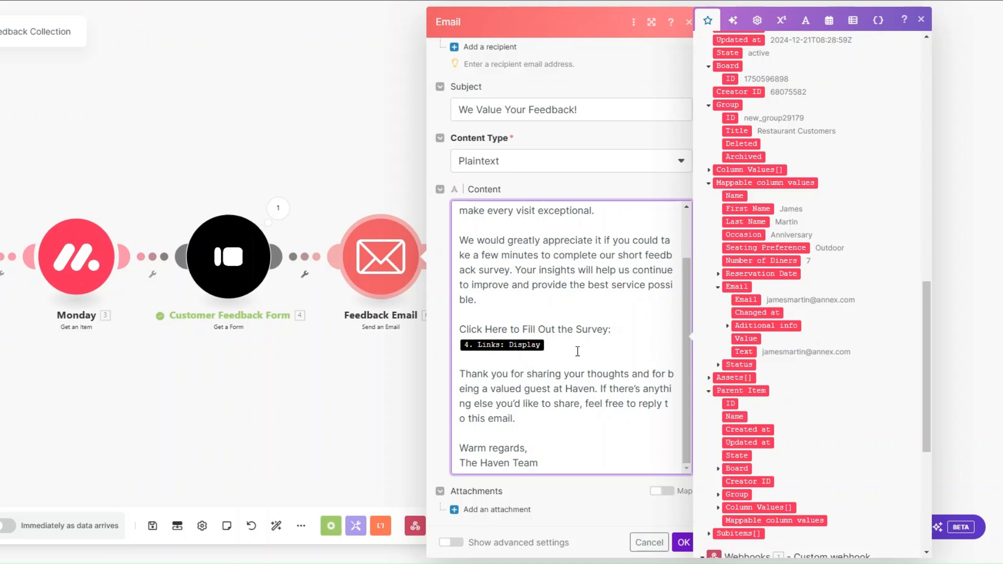
left_click_drag(926, 404, 926, 174)
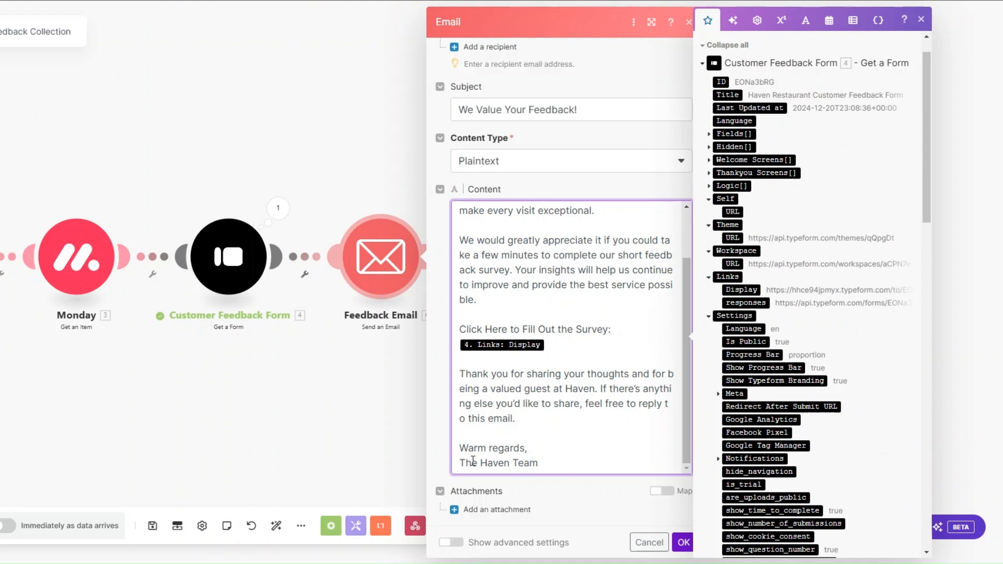
left_click(682, 543)
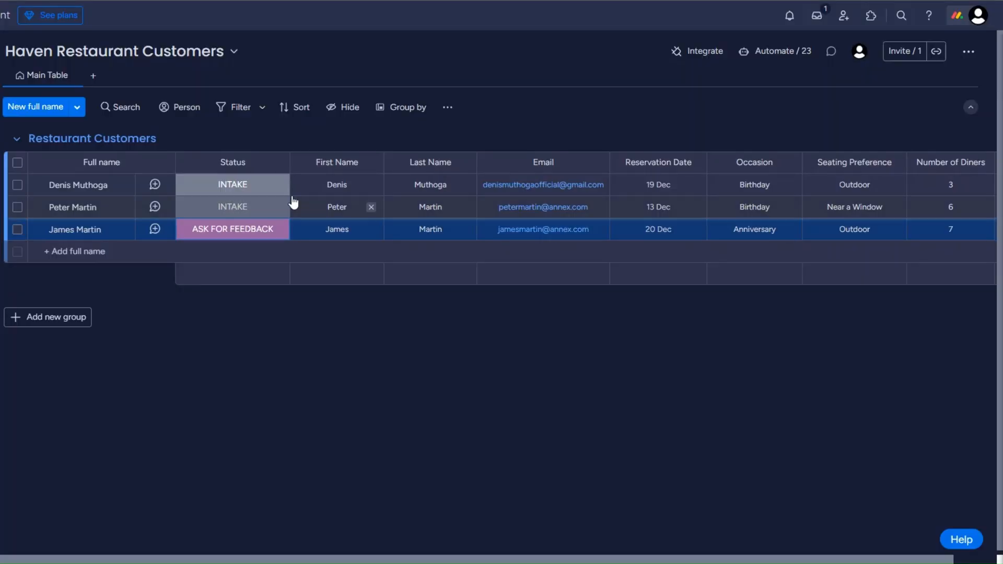
Set the first customer's status to ASK FOR FEEDBACK to trigger the scenario
left_click(236, 188)
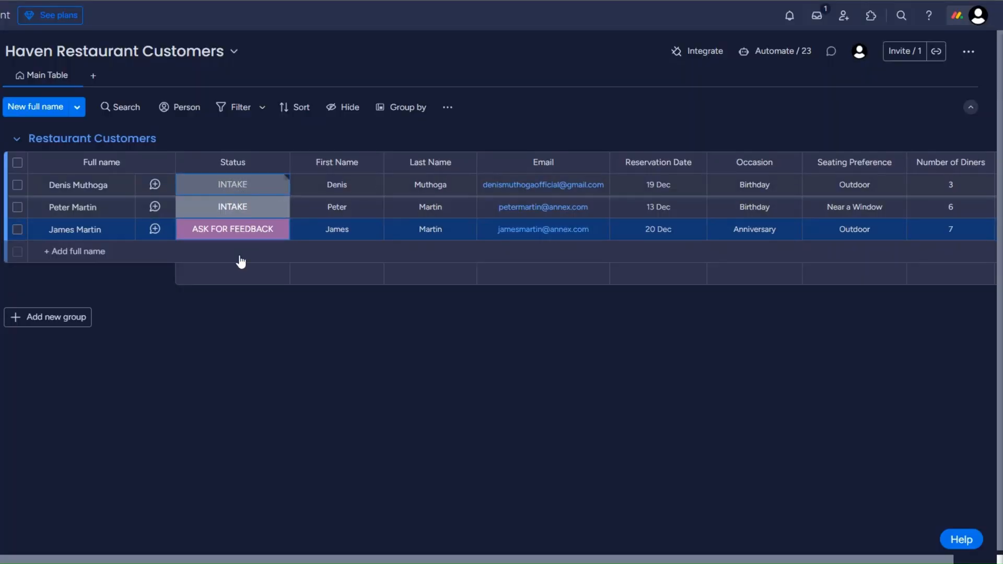
left_click(254, 282)
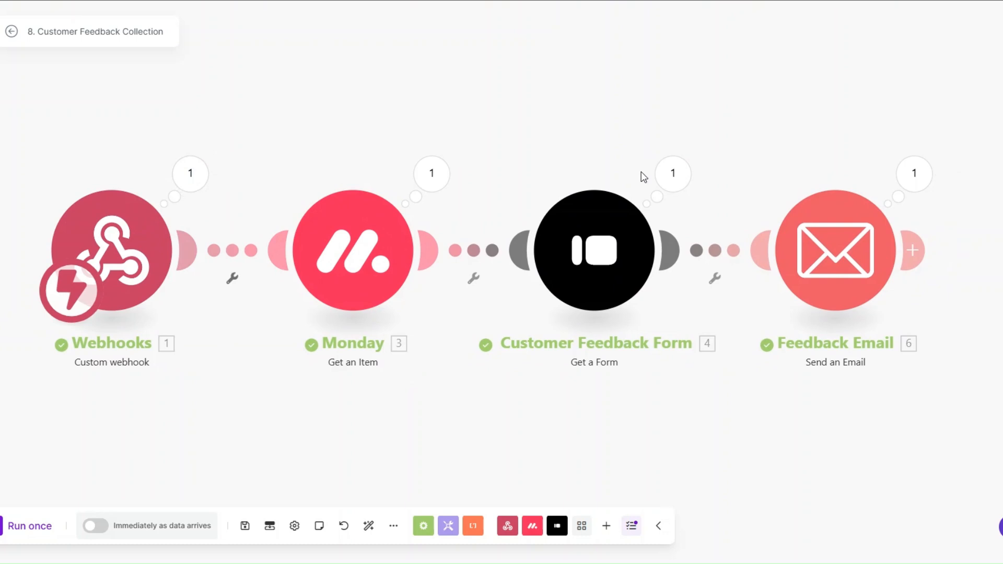
Check the Customer Feedback Form module's output for the form title
left_click(664, 180)
left_click_drag(776, 189, 870, 192)
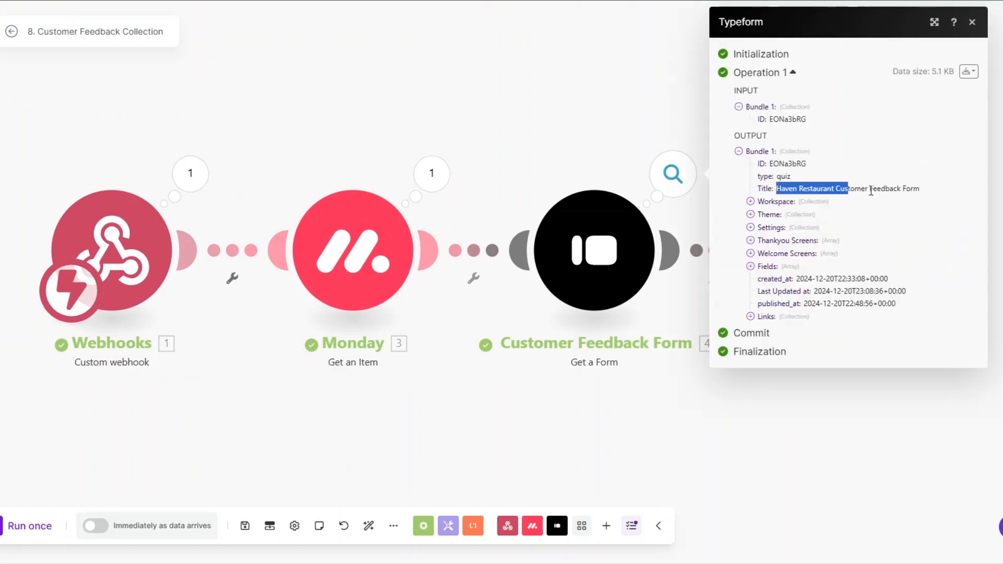
left_click(674, 405)
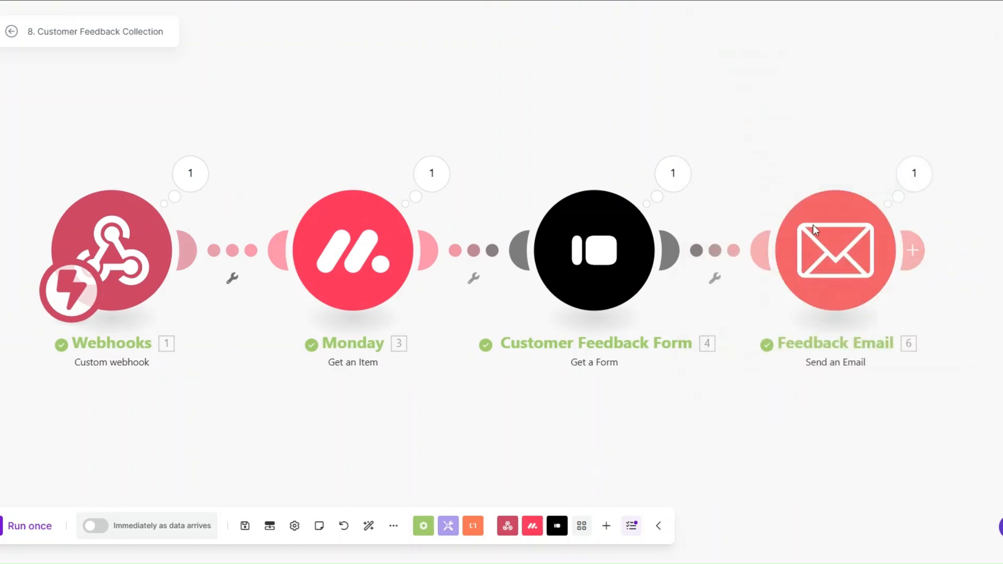
Review the sent feedback email's subject, full body and survey link
left_click(919, 178)
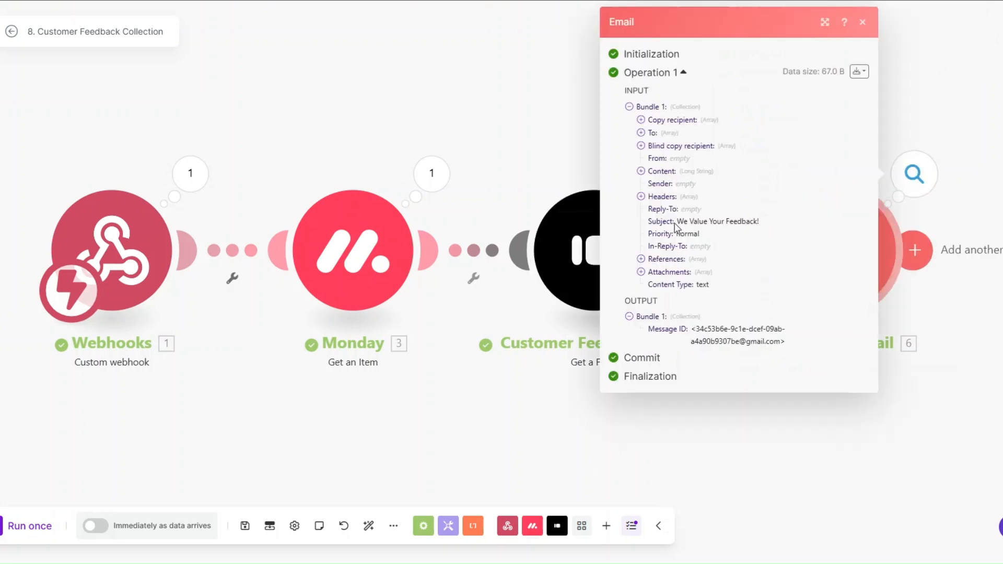
left_click_drag(677, 222, 762, 220)
left_click(641, 172)
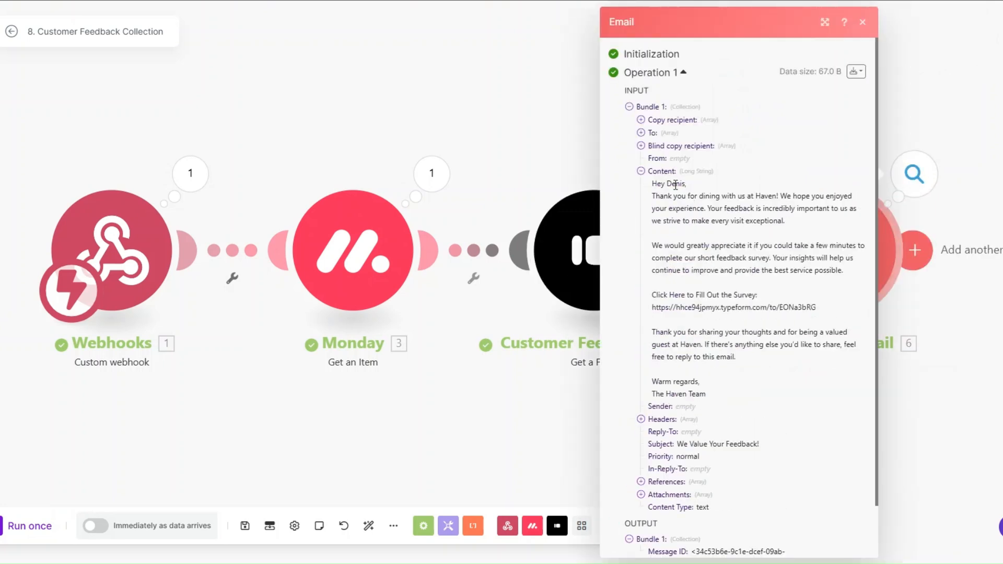
left_click_drag(653, 182, 730, 397)
left_click_drag(653, 307, 819, 313)
left_click_drag(453, 427, 479, 432)
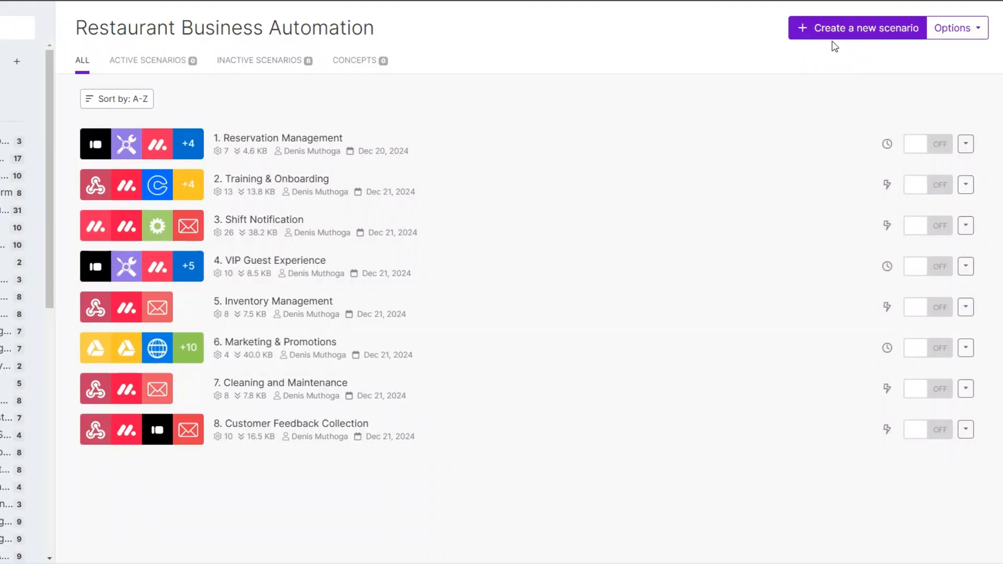
Start a new scenario with Typeform Watch Responses on the Haven Restaurant Customer Feedback Form, from now on
left_click(841, 36)
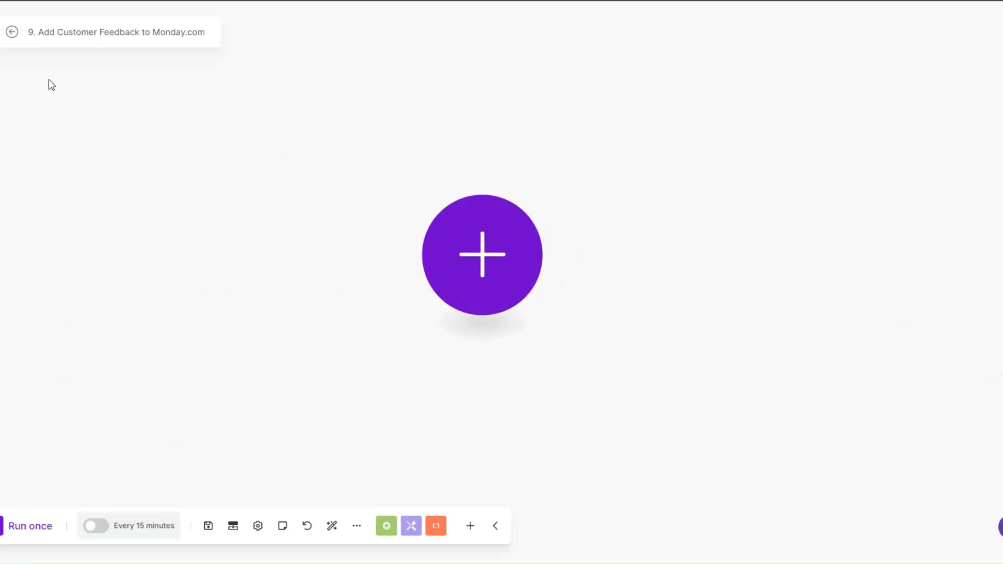
left_click(370, 263)
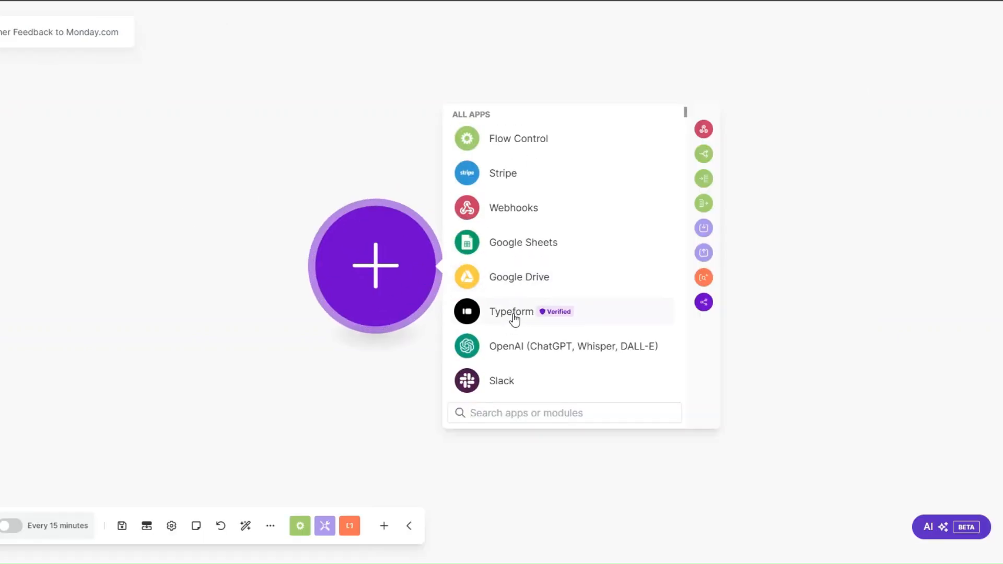
left_click(513, 318)
left_click(519, 297)
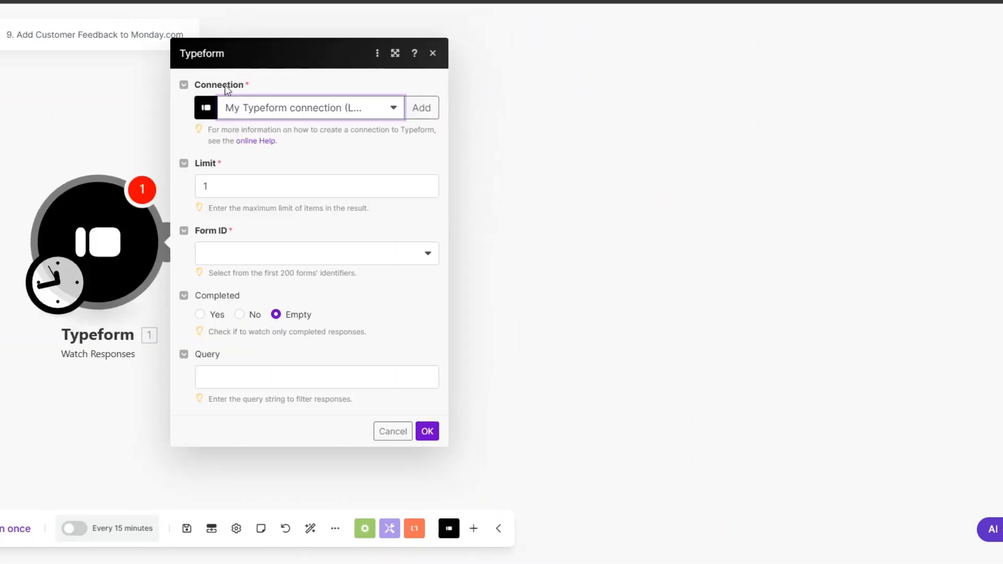
left_click(232, 261)
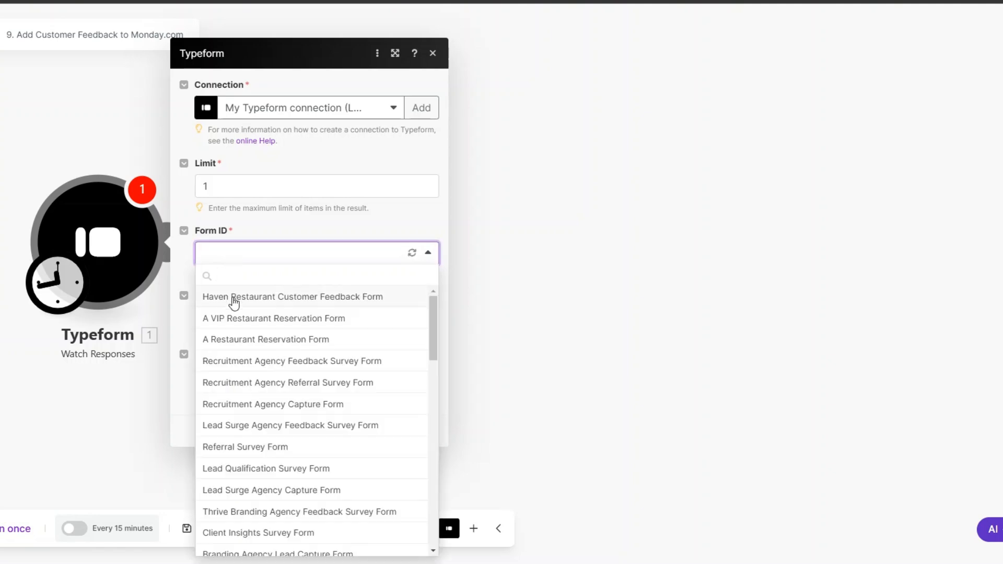
left_click(237, 299)
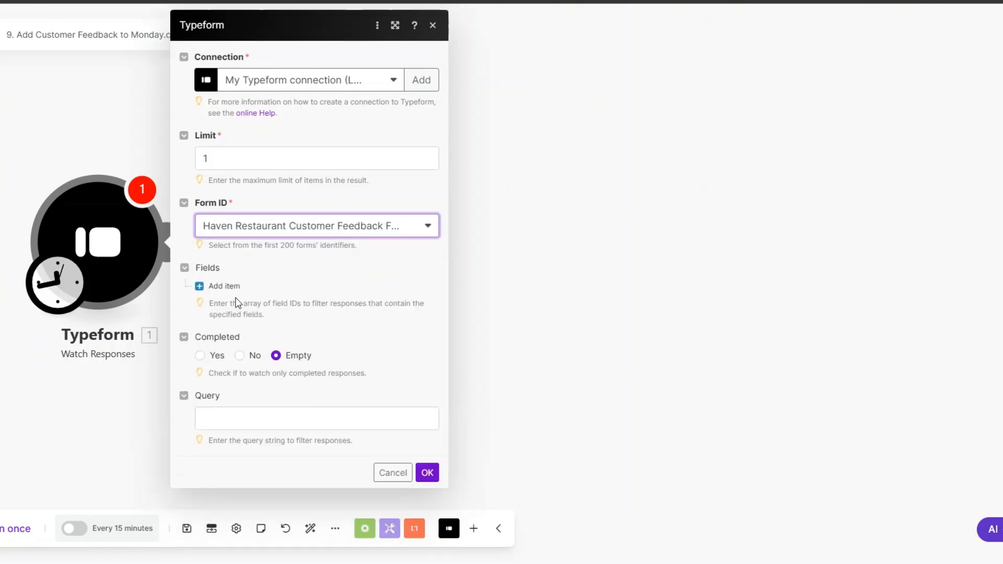
left_click(427, 473)
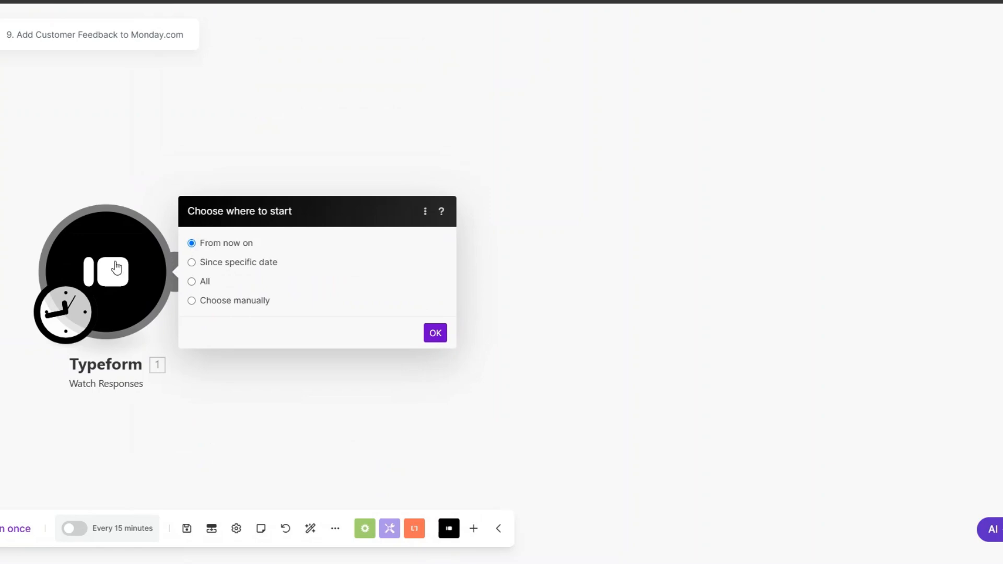
left_click(430, 327)
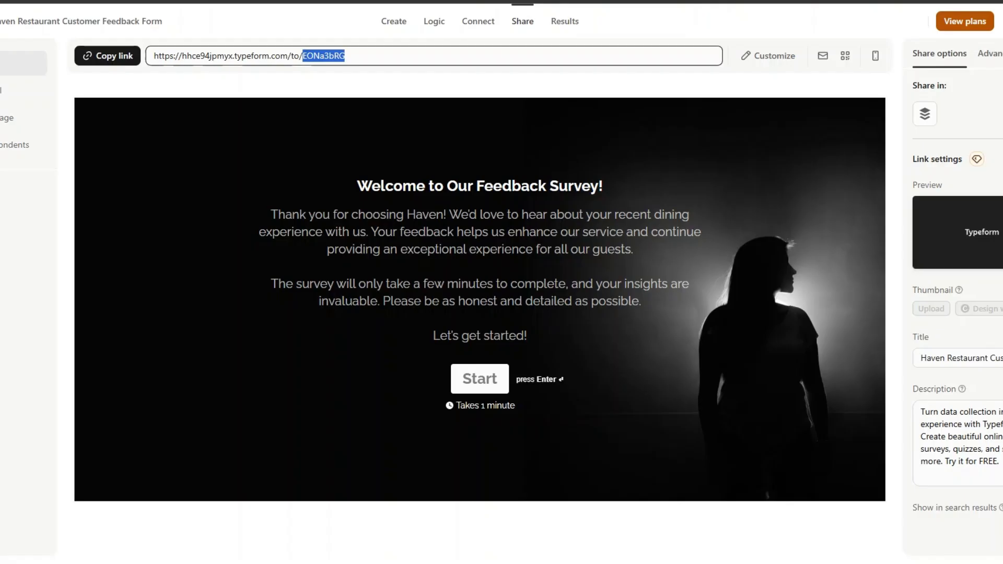
Open the form's share link and enter the respondent's first name, last name and e-mail address
left_click(150, 118)
left_click(111, 57)
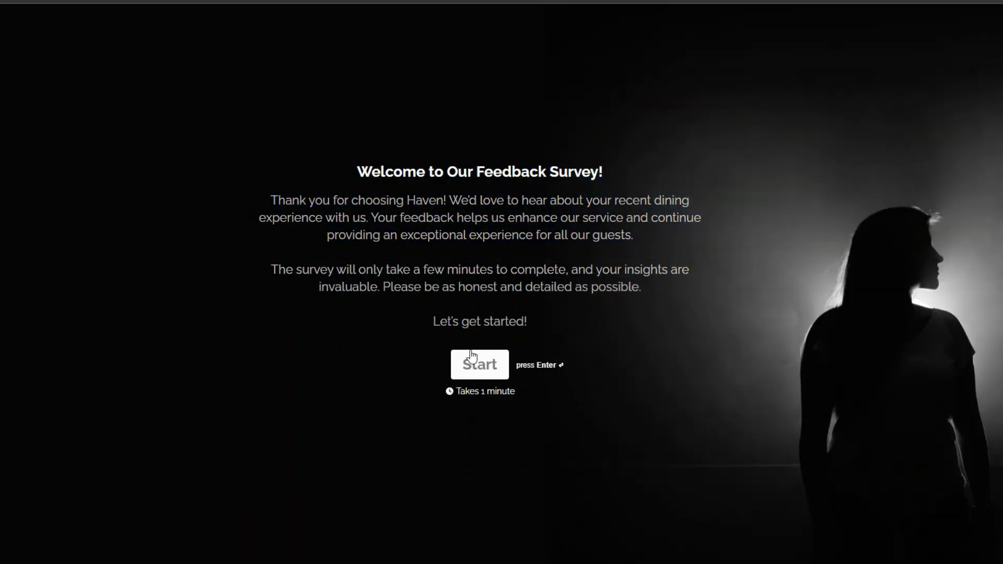
left_click(487, 358)
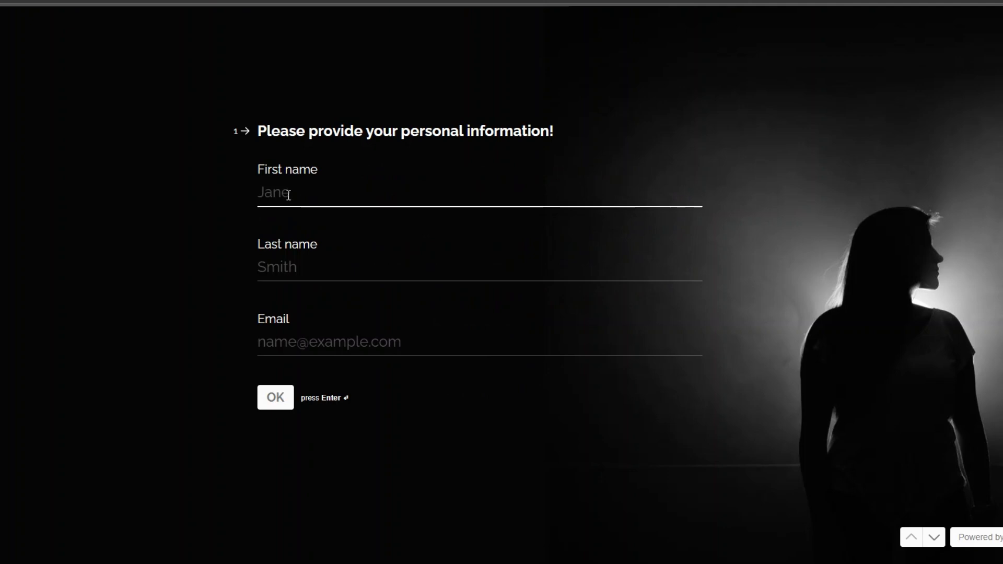
left_click(291, 265)
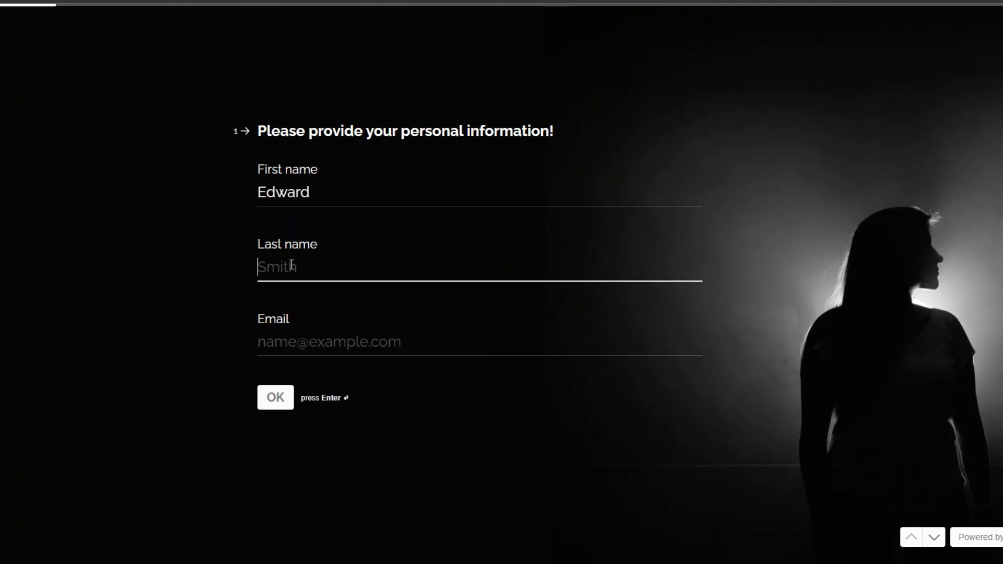
left_click(382, 348)
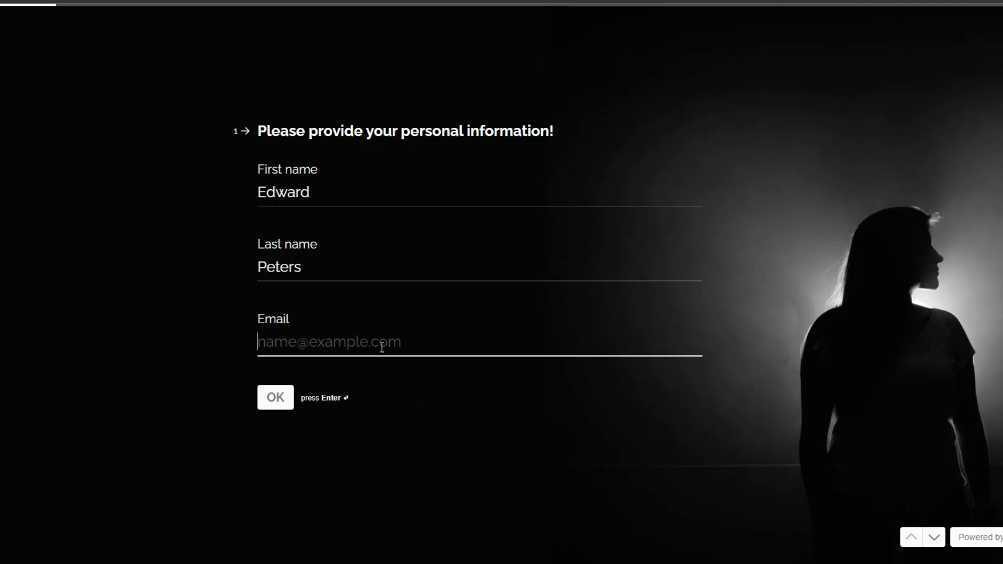
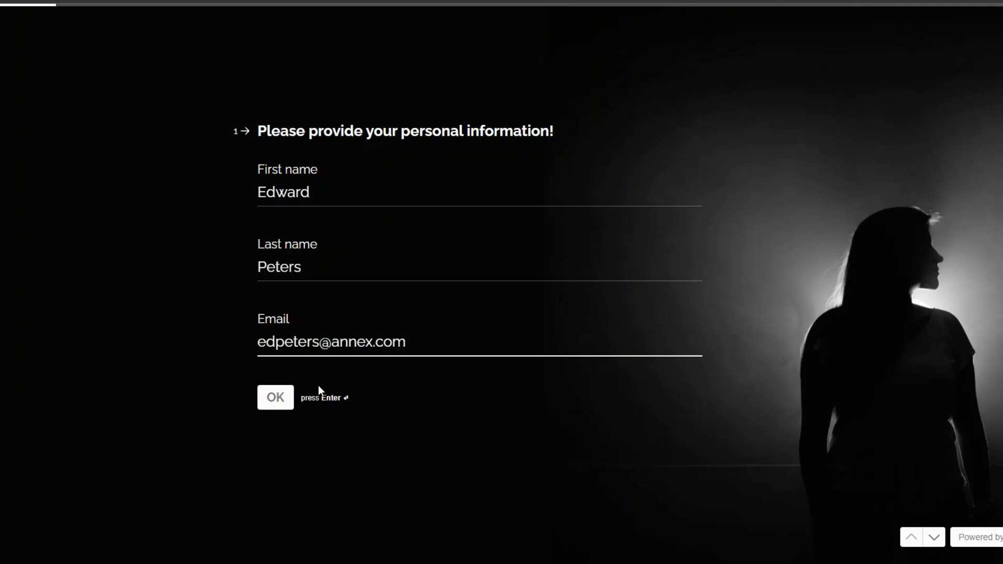
left_click(275, 398)
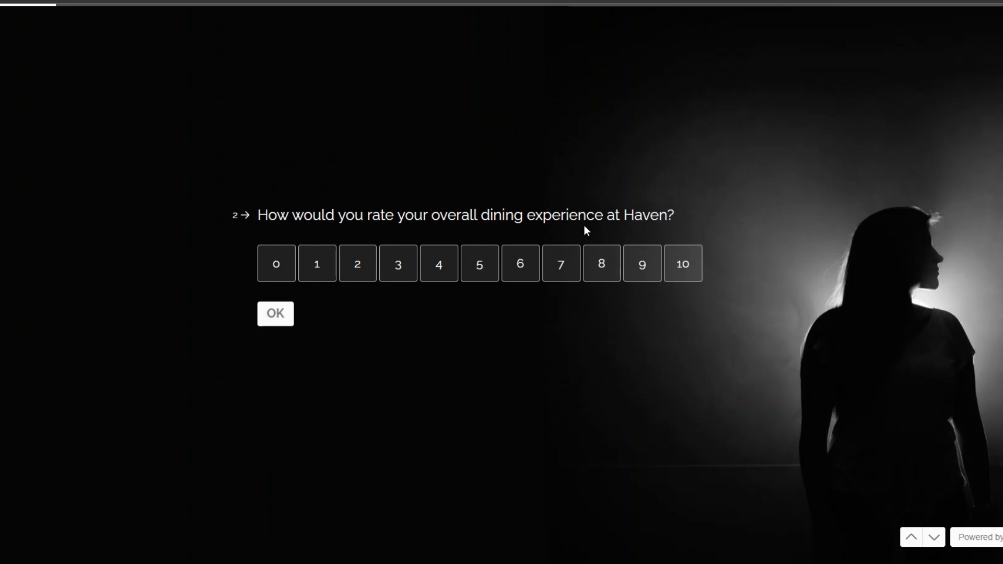
Rate the experience 10, answer Yes, Vibrant, Yes, Yes, and submit the survey
left_click(674, 267)
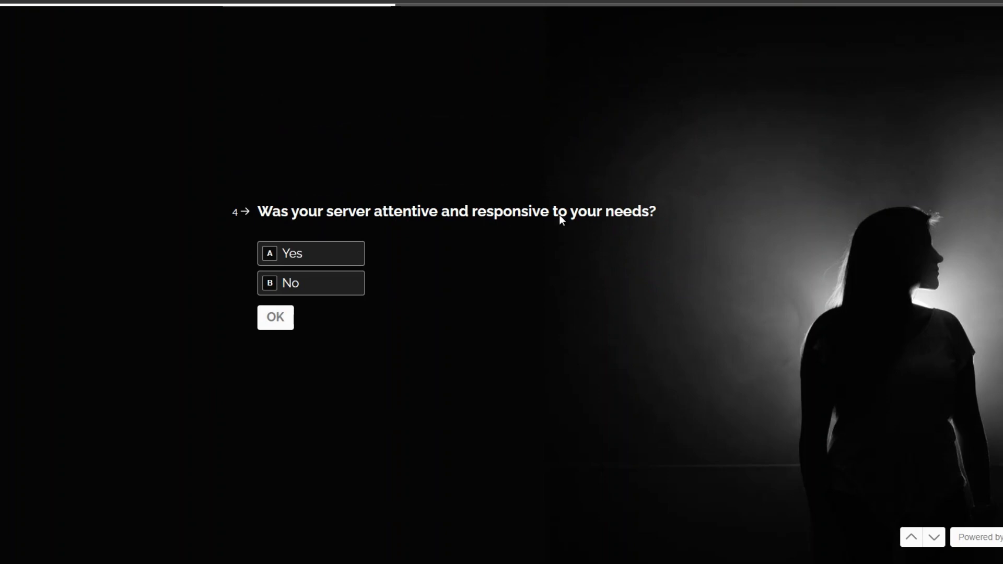
left_click(311, 253)
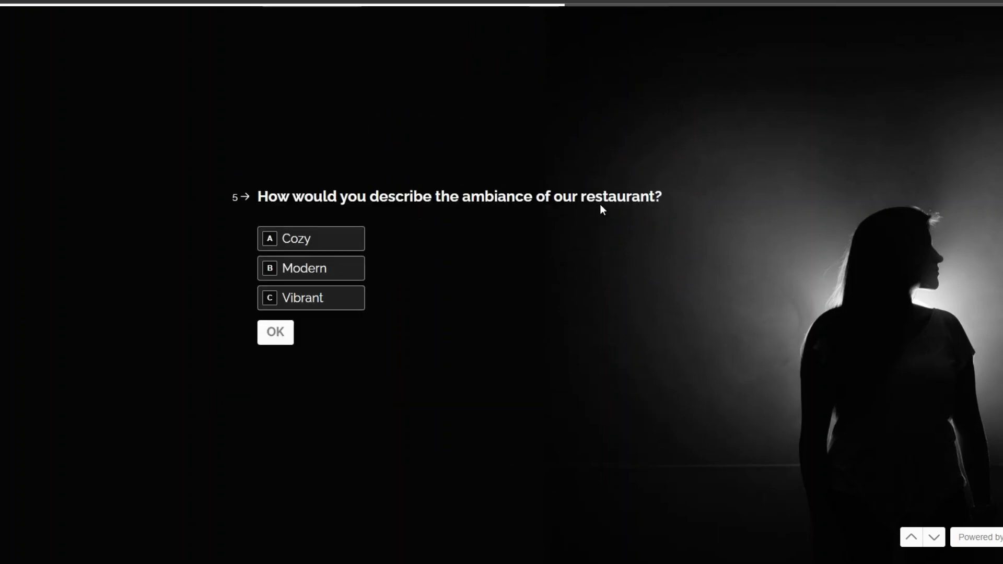
left_click(335, 295)
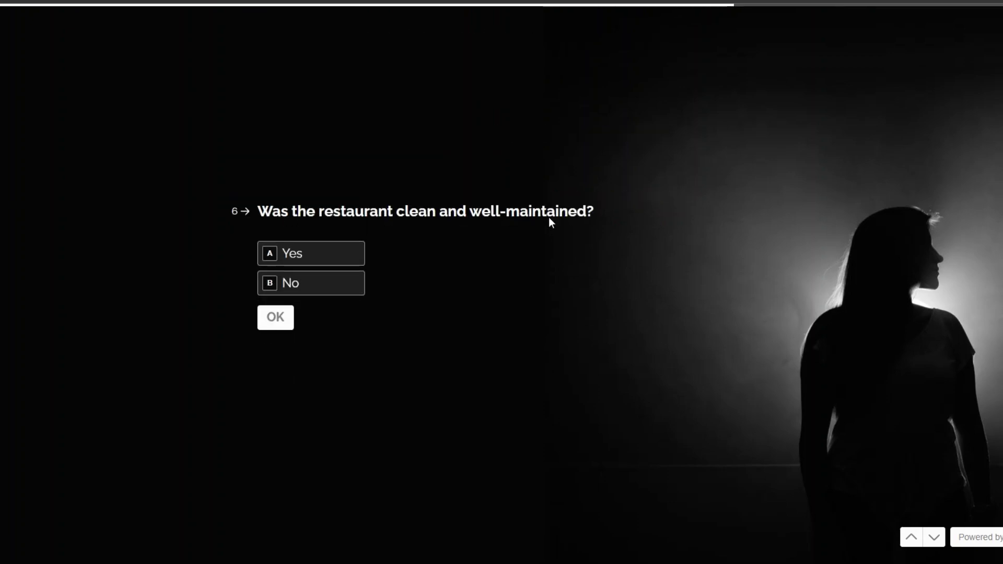
left_click(313, 261)
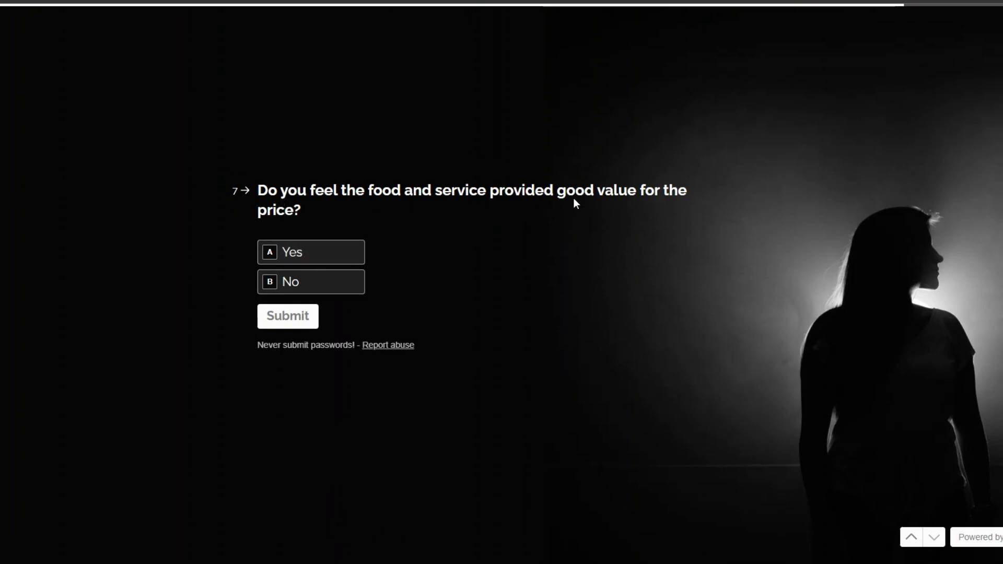
left_click(318, 259)
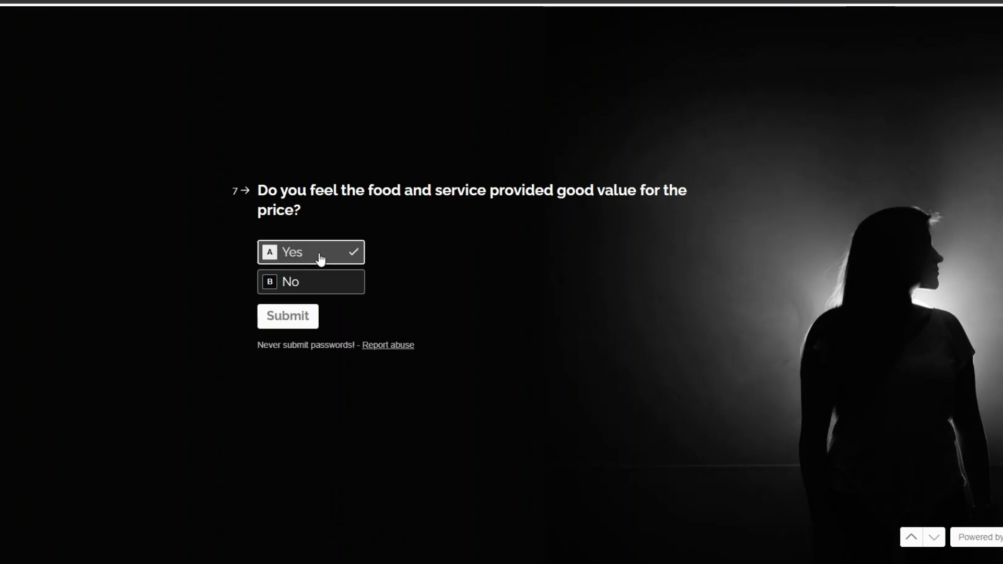
left_click(291, 317)
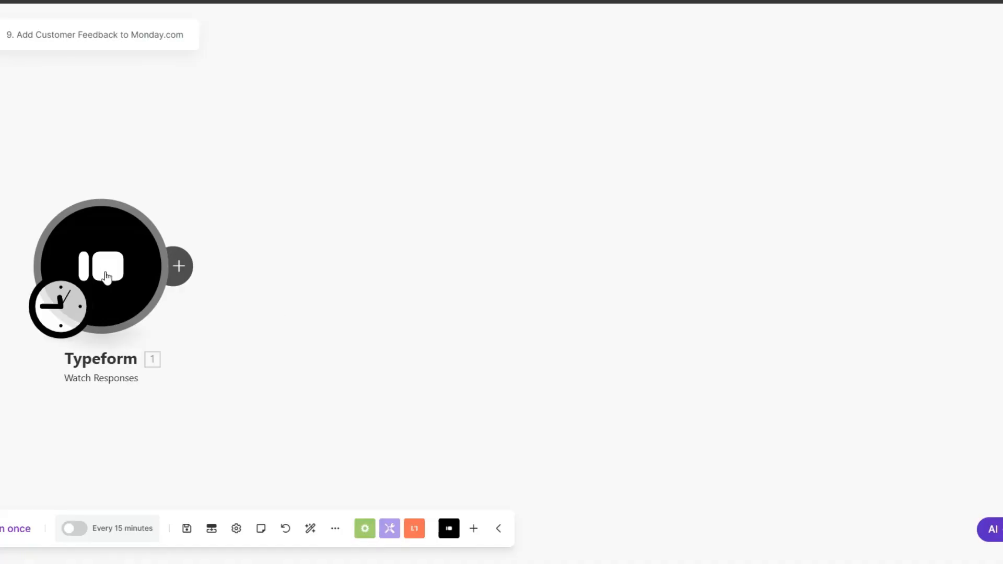
Run only the Typeform module to fetch the submitted response bundle
right_click(112, 254)
left_click(156, 284)
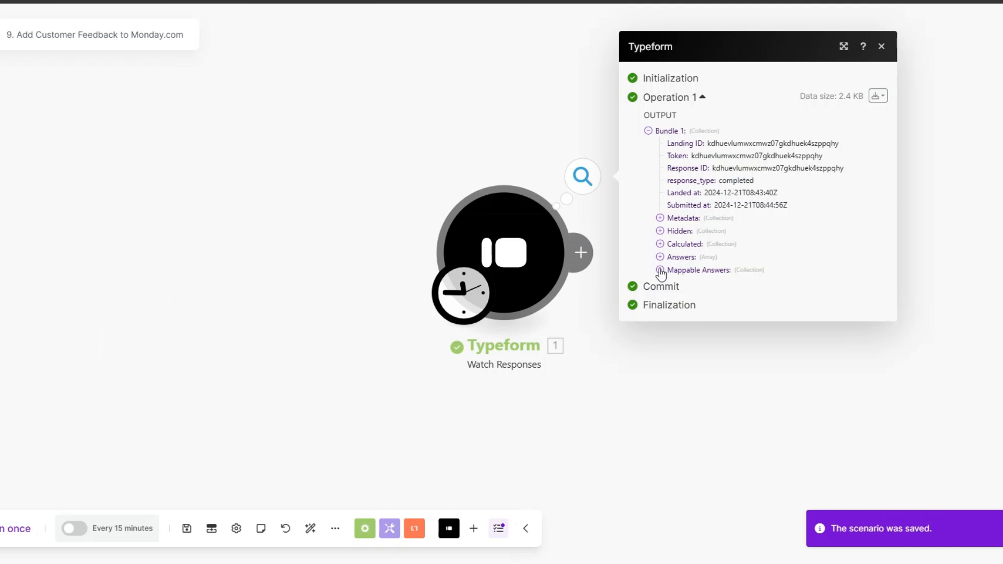
left_click_drag(572, 276, 150, 265)
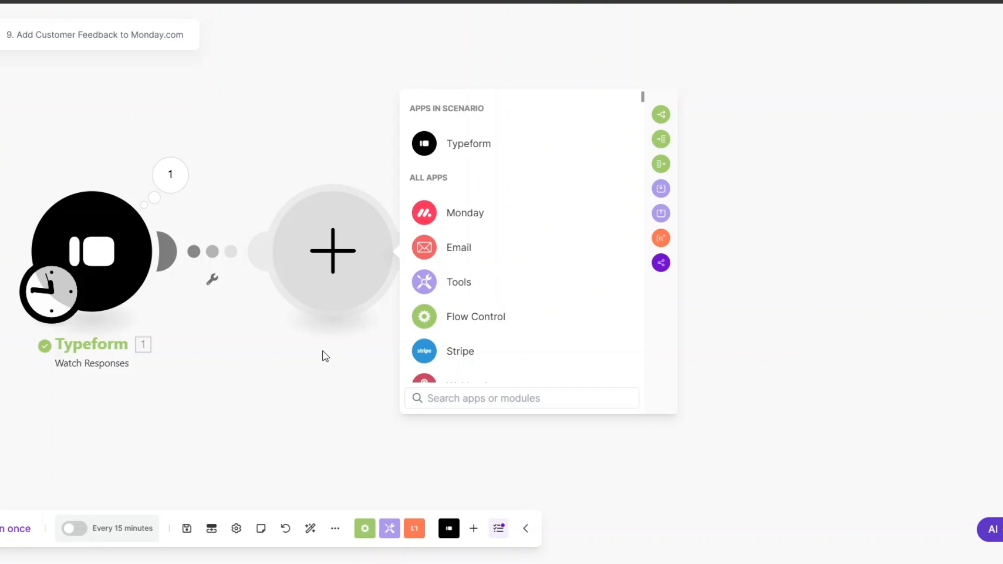
left_click(323, 356)
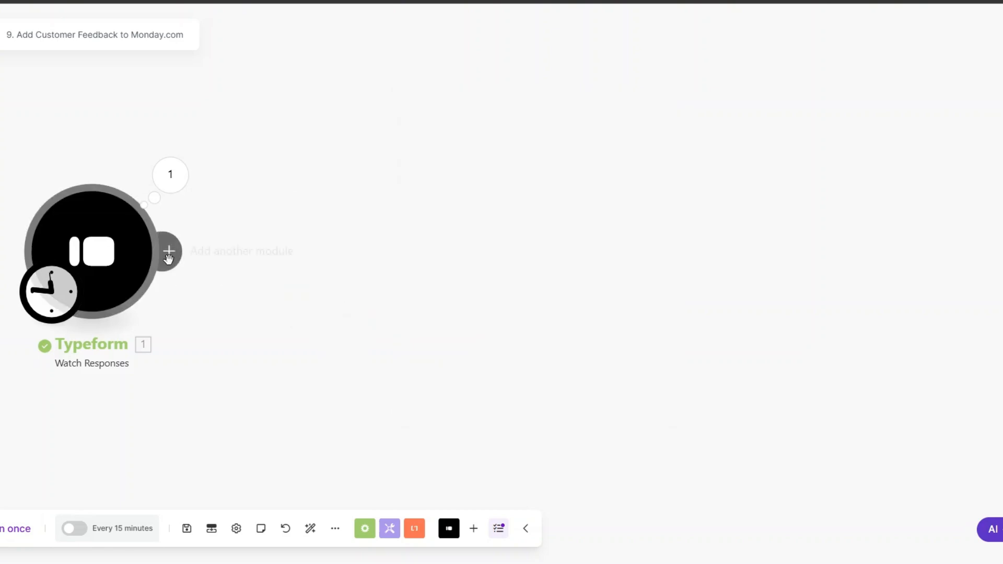
Add a Tools Sleep module after Typeform with a 3-second delay
left_click(172, 260)
left_click(483, 282)
scroll(477, 232, "down", 3)
left_click(477, 230)
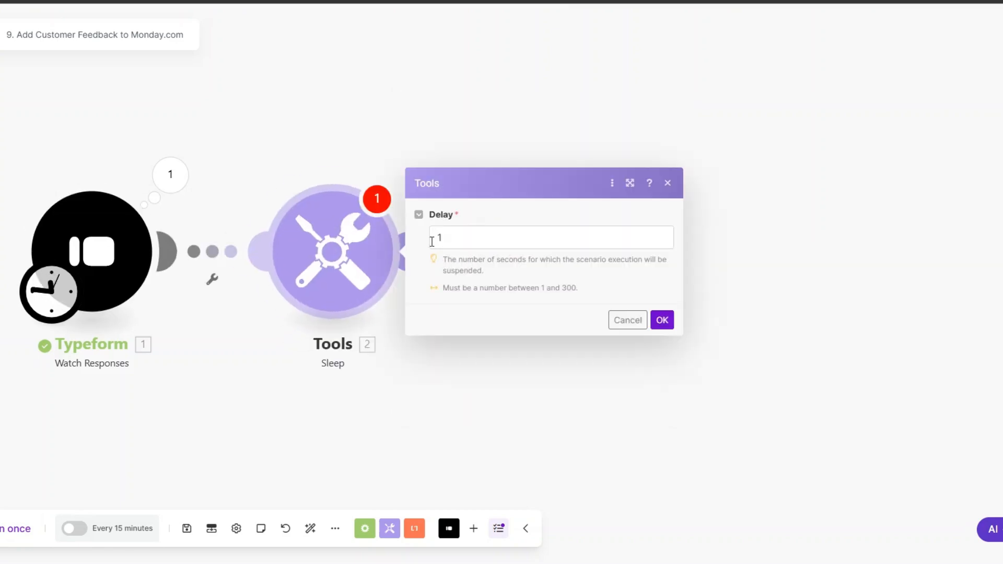
left_click(432, 240)
type("3")
left_click(662, 319)
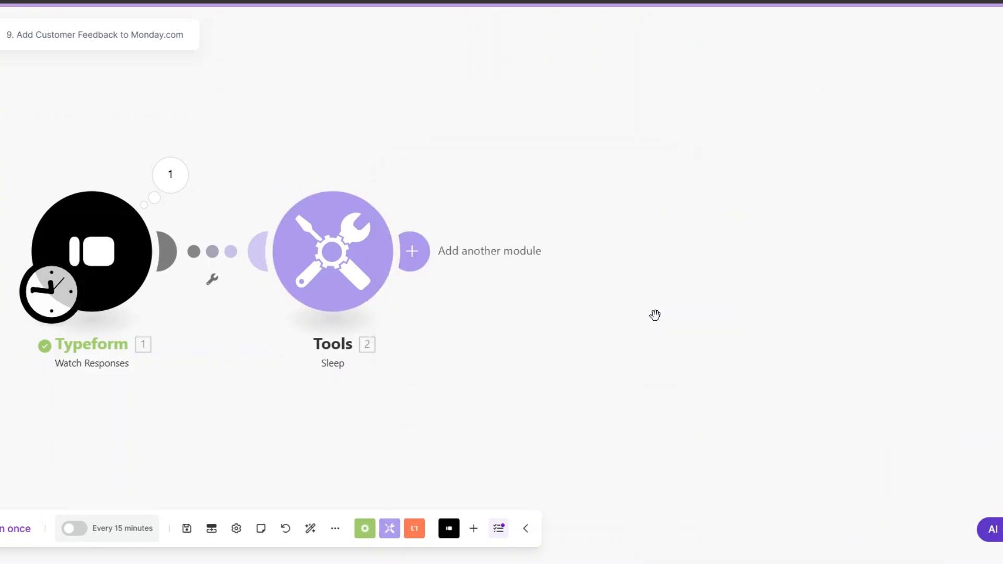
scroll(471, 269, "down", 2)
left_click_drag(459, 312, 331, 303)
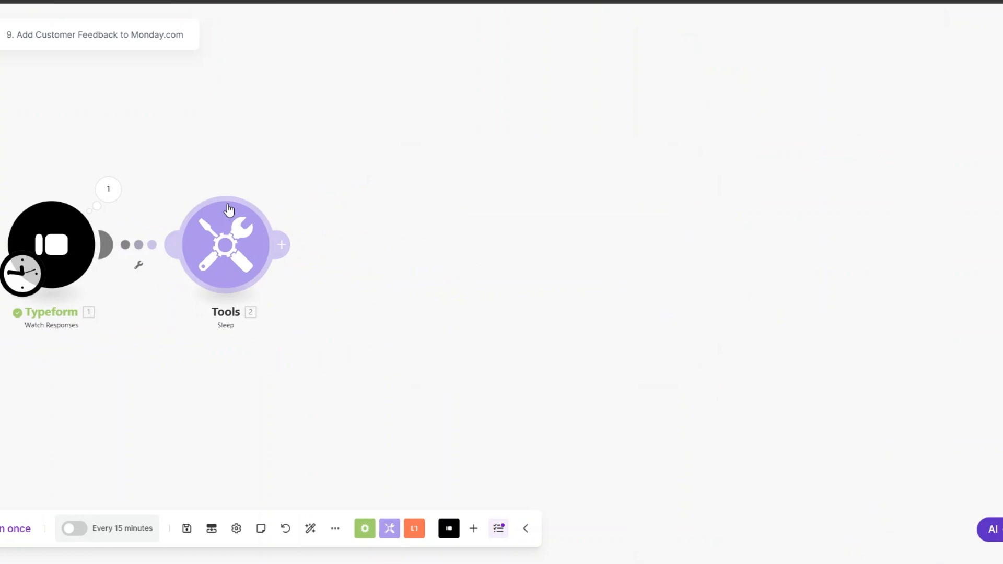
Add a Monday Create an Item module with the first- and last-name answers as Item Name
left_click(281, 244)
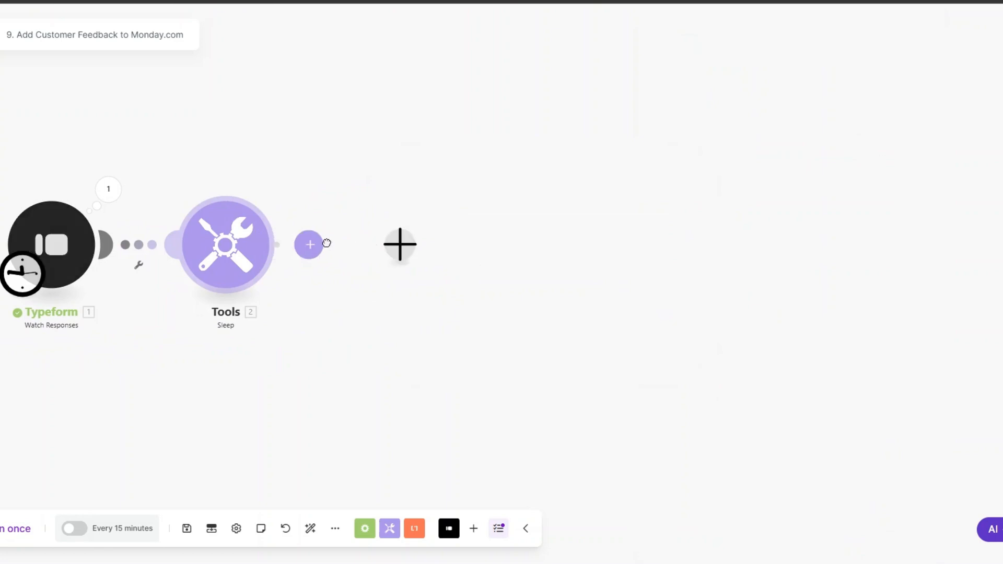
left_click(517, 204)
type("create")
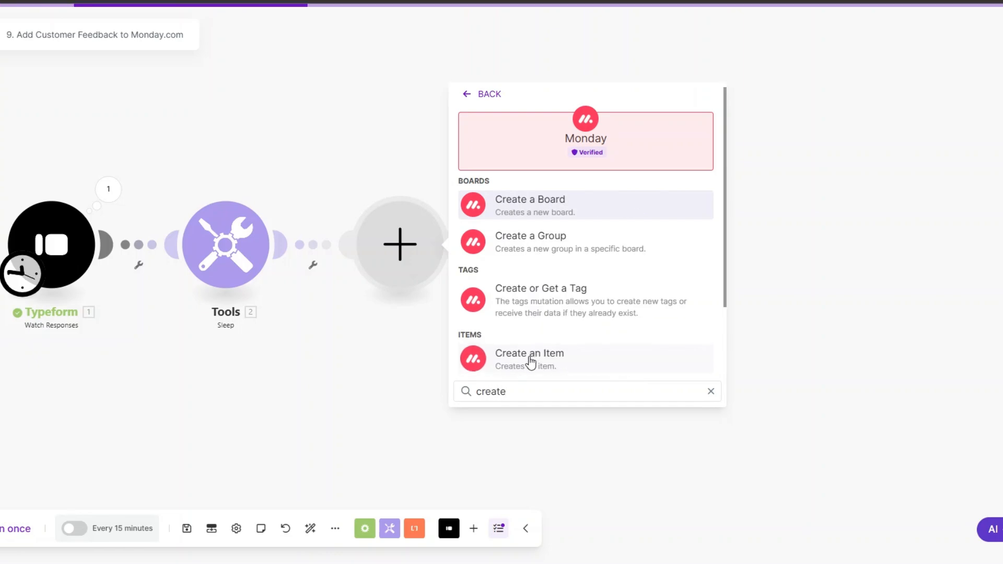
left_click(532, 359)
left_click(443, 226)
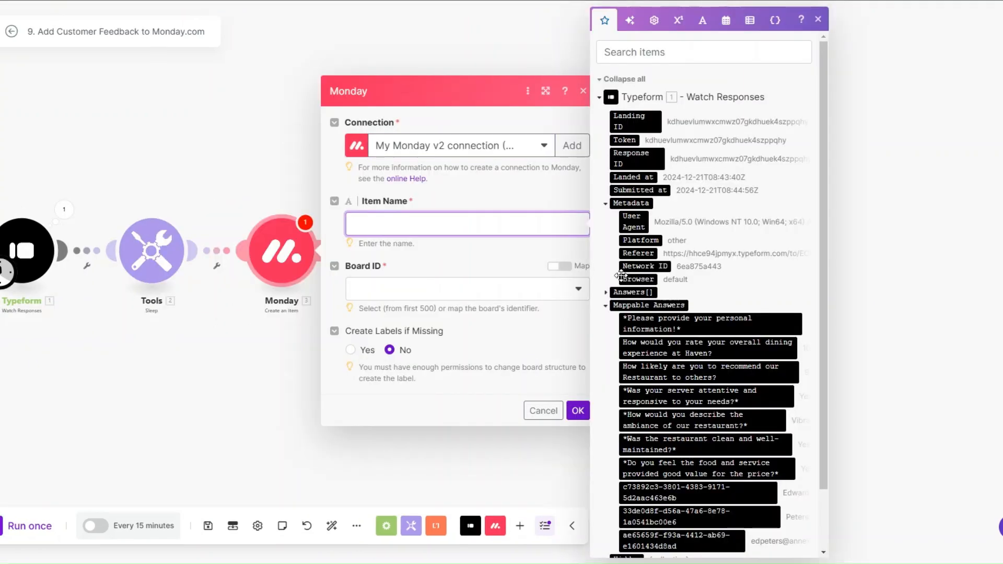
scroll(671, 345, "down", 2)
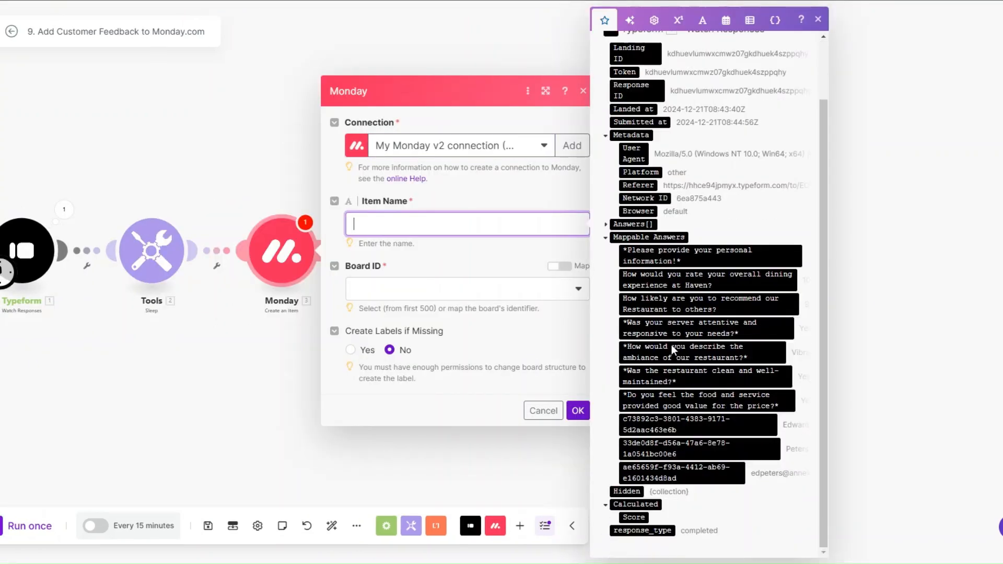
left_click(681, 416)
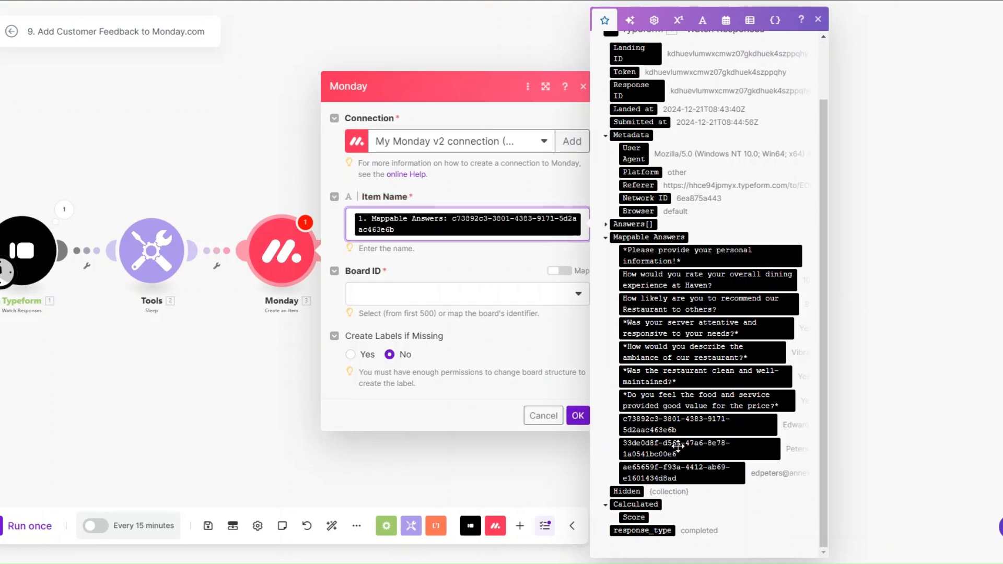
left_click(654, 443)
Target the Haven Restaurant Customer Feedback board's Customers Feedback group and add a column value entry
left_click(420, 319)
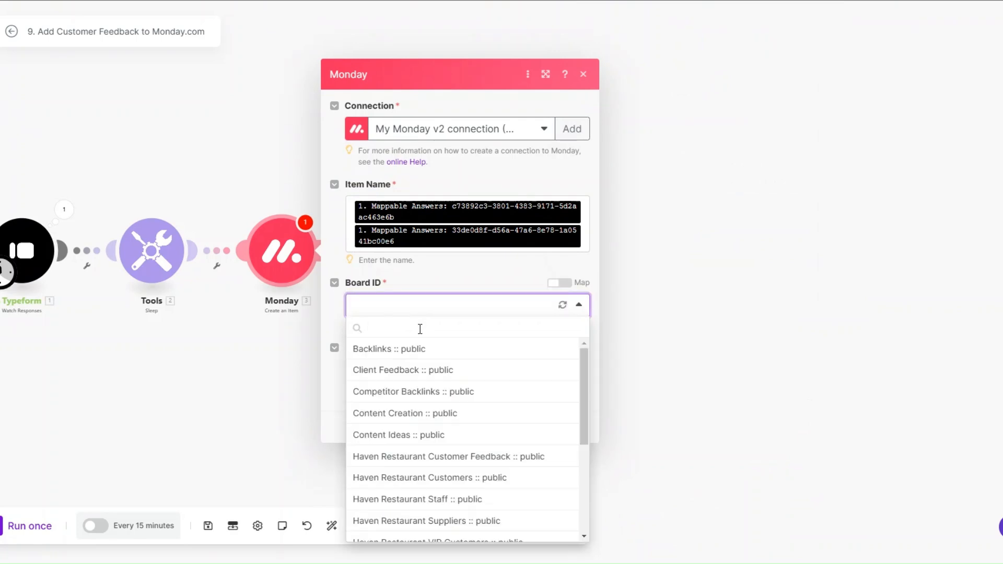
scroll(440, 440, "down", 1)
left_click(434, 397)
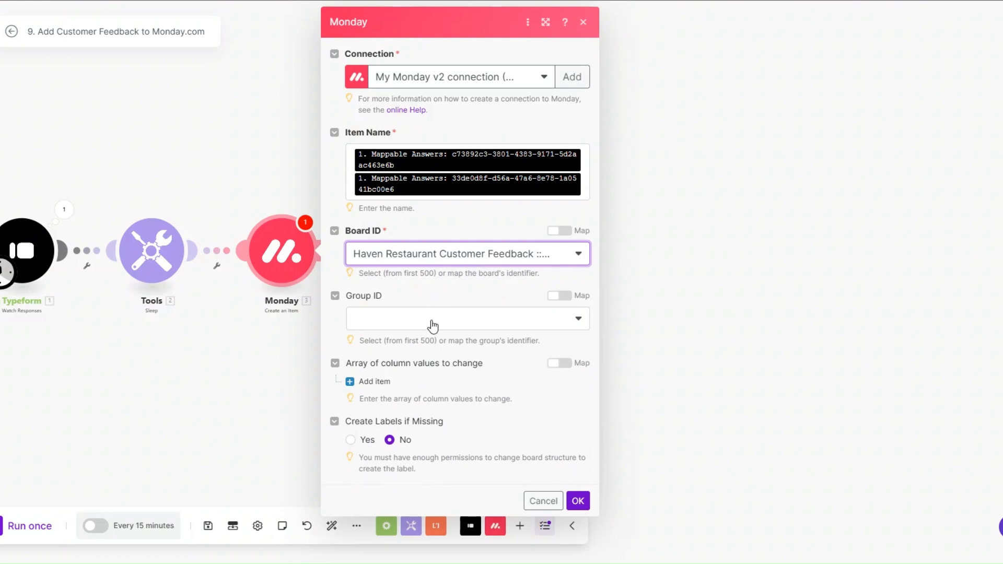
left_click(432, 326)
left_click(406, 360)
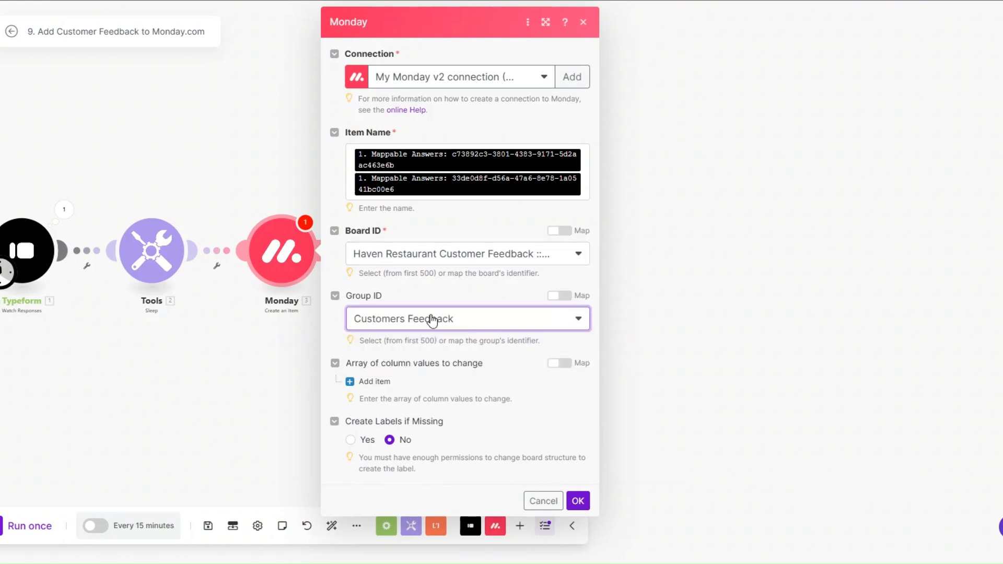
left_click(432, 386)
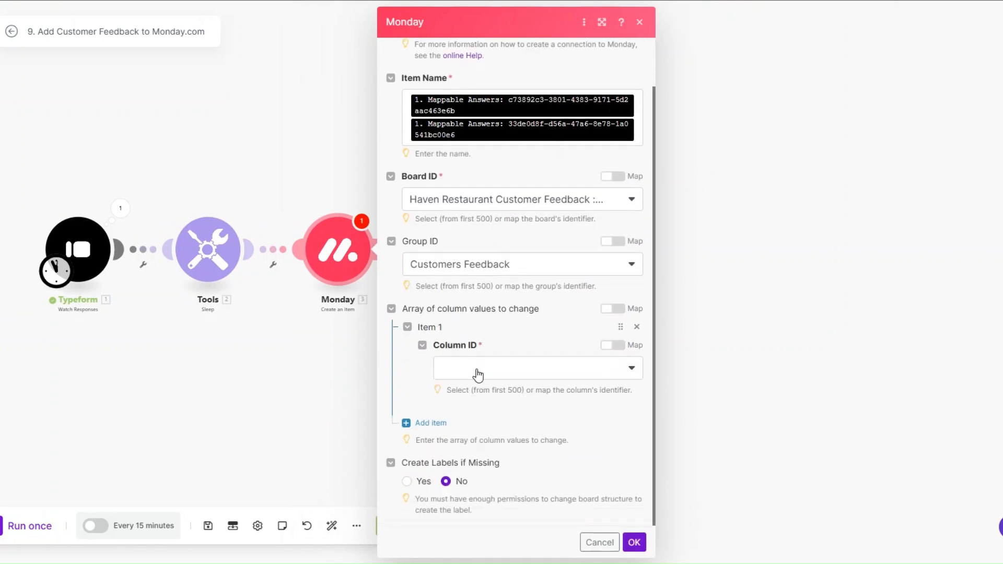
Set the first column value to Ambiance, mapped to the ambiance answer
left_click(473, 366)
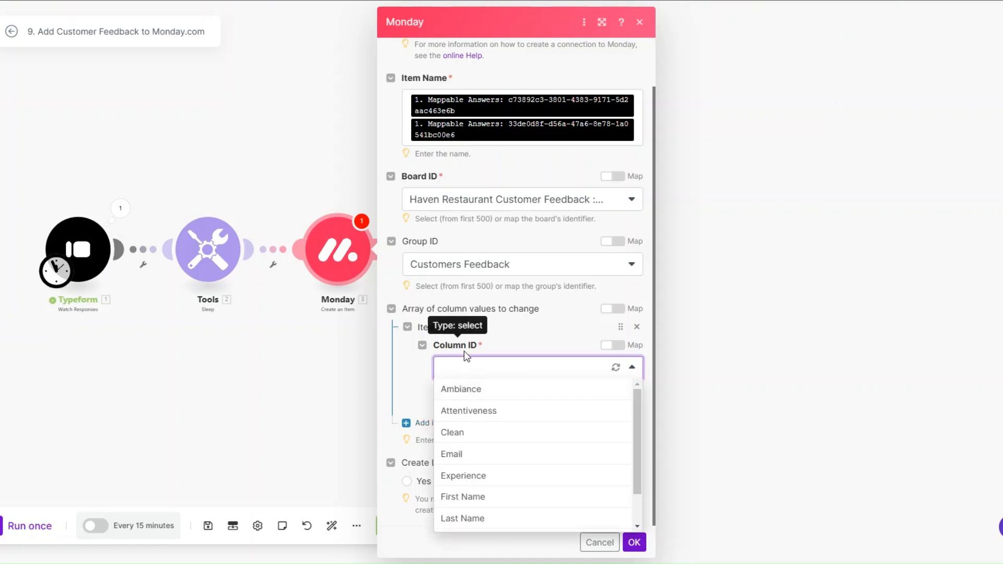
left_click(467, 389)
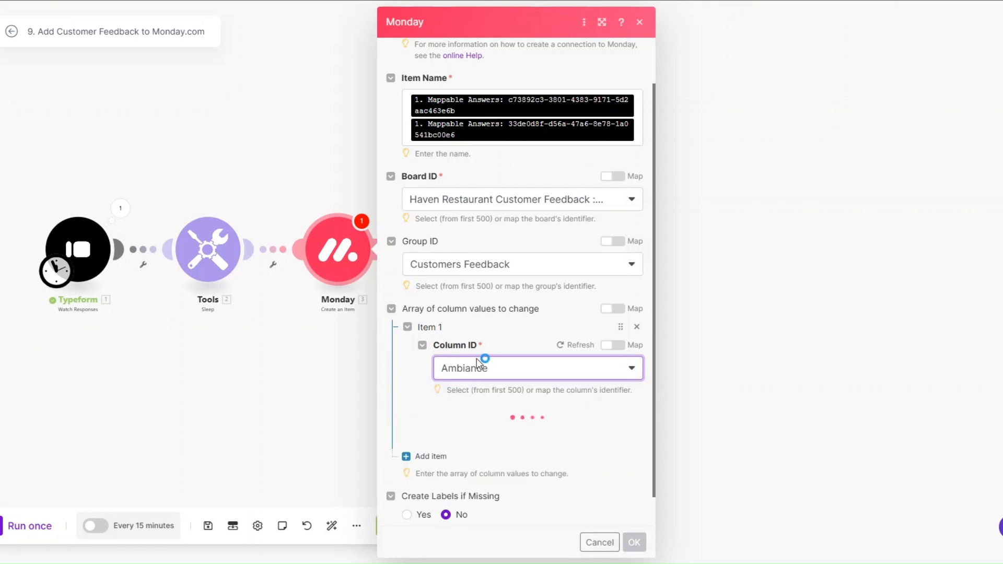
left_click(479, 431)
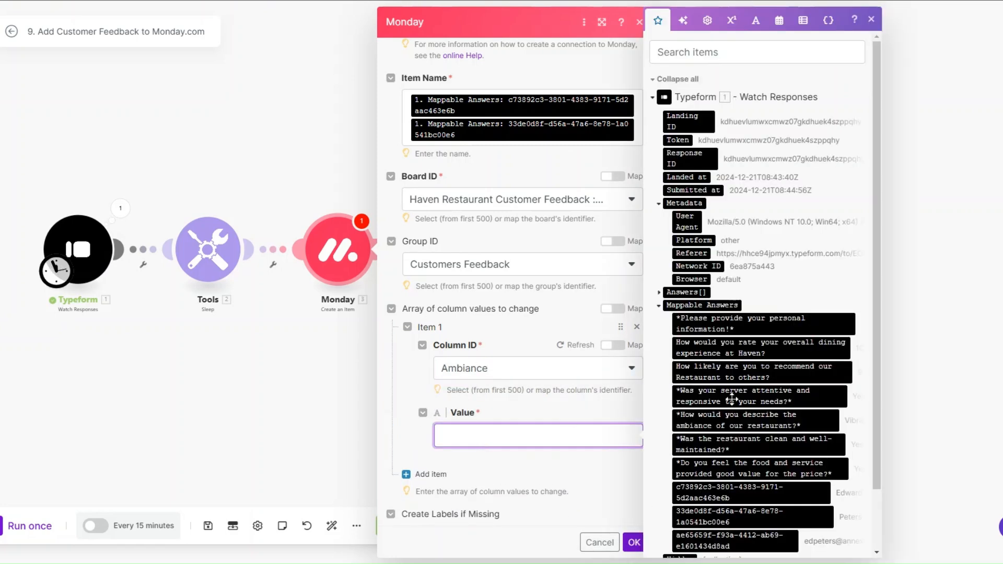
left_click_drag(722, 426, 468, 353)
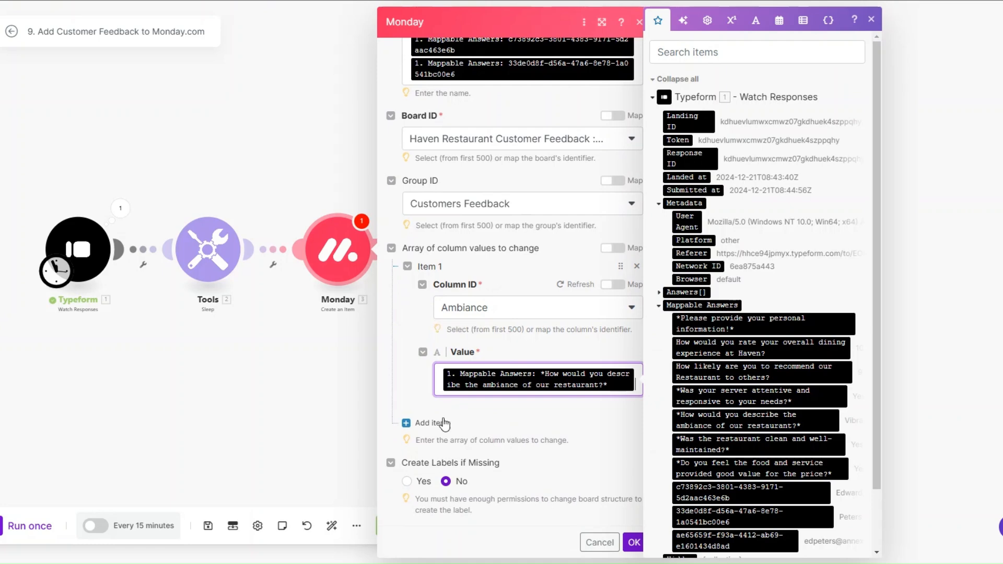
Add a second column value for Attentiveness, mapped to the server attentiveness answer
left_click(424, 421)
left_click(488, 366)
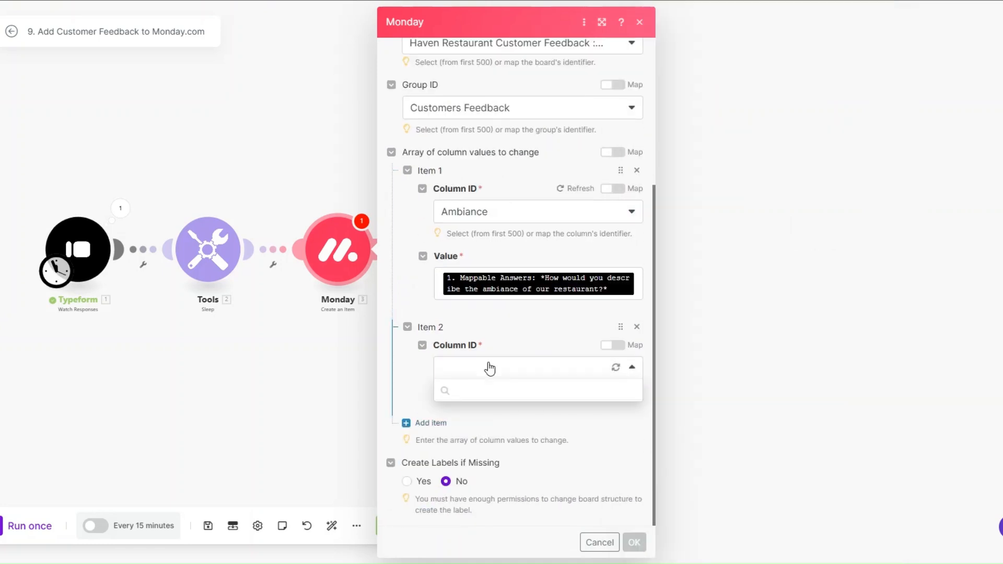
left_click(494, 413)
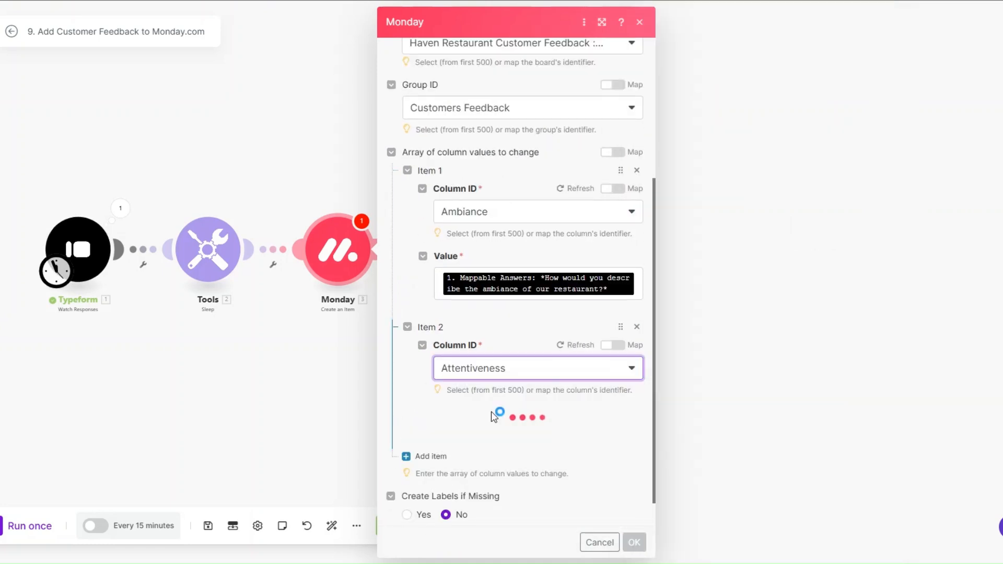
left_click(524, 425)
left_click(741, 396)
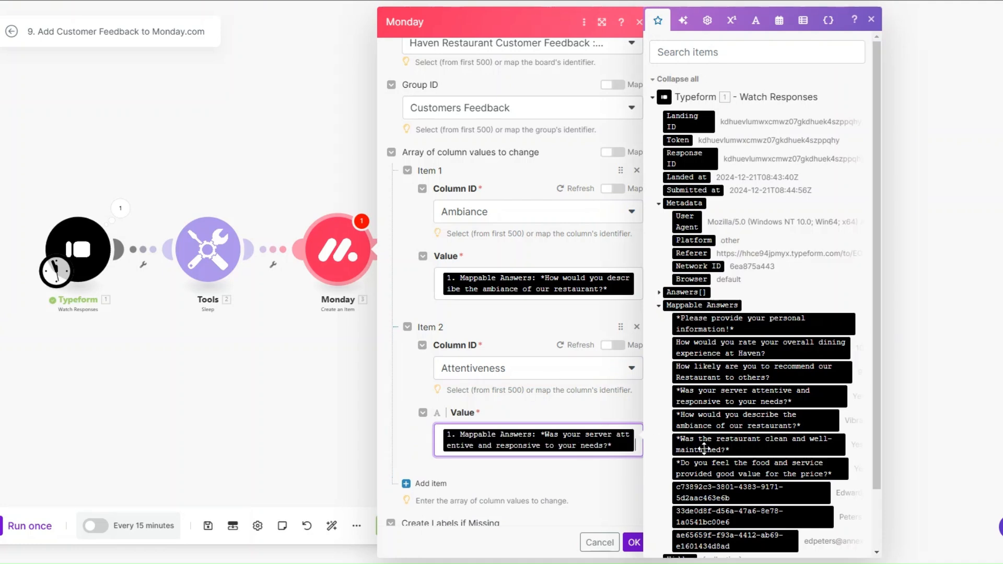
scroll(515, 412, "down", 2)
Add a third column value for Clean mapped to the cleanliness answer, then a fourth entry
left_click(424, 426)
scroll(494, 360, "down", 2)
left_click(485, 375)
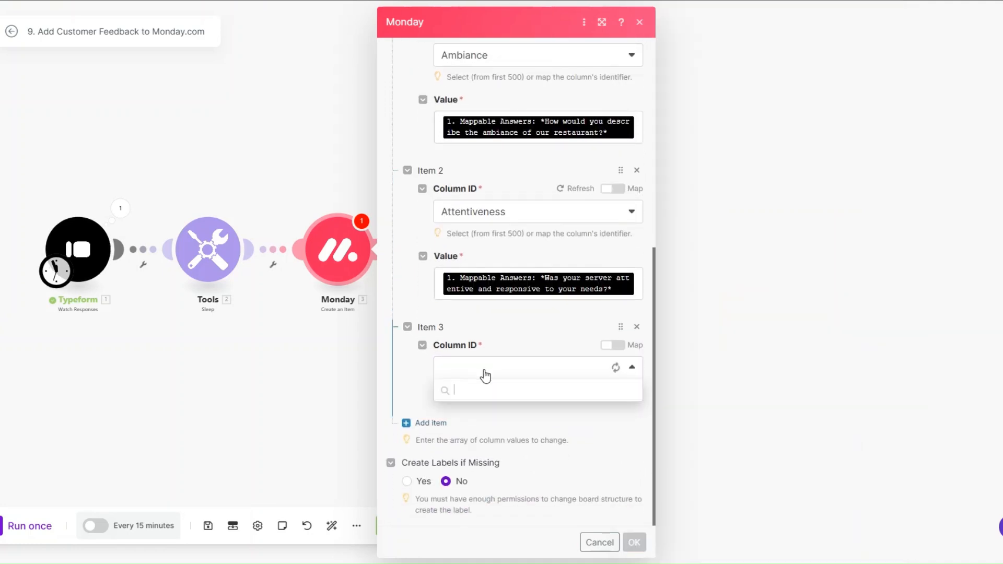
left_click(476, 434)
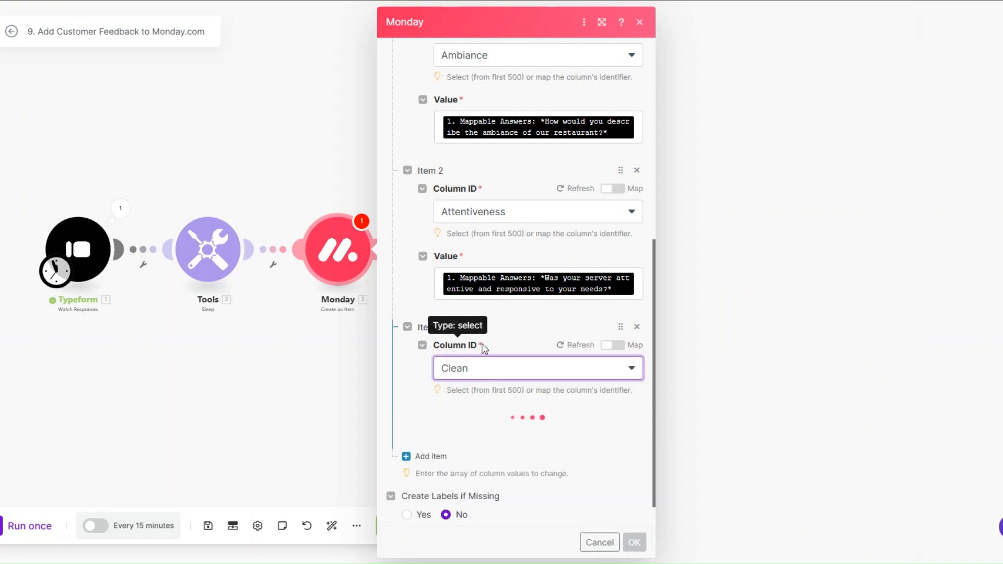
left_click(460, 386)
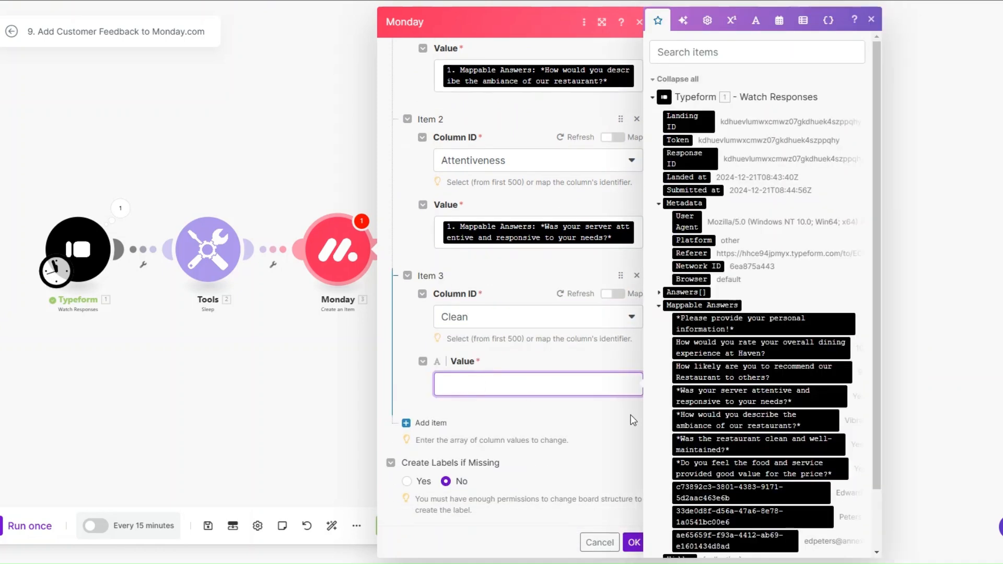
left_click(752, 444)
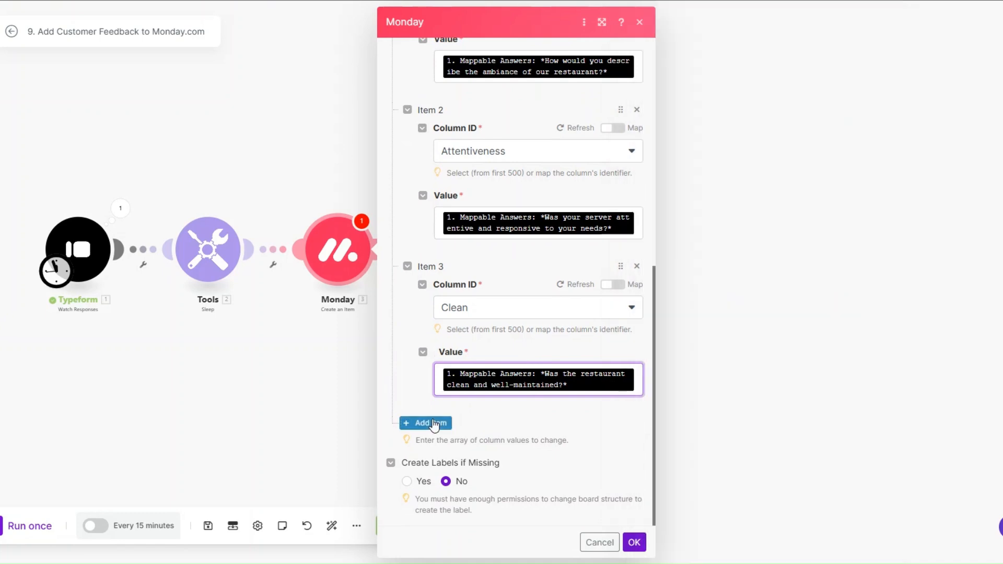
left_click(434, 424)
left_click(519, 371)
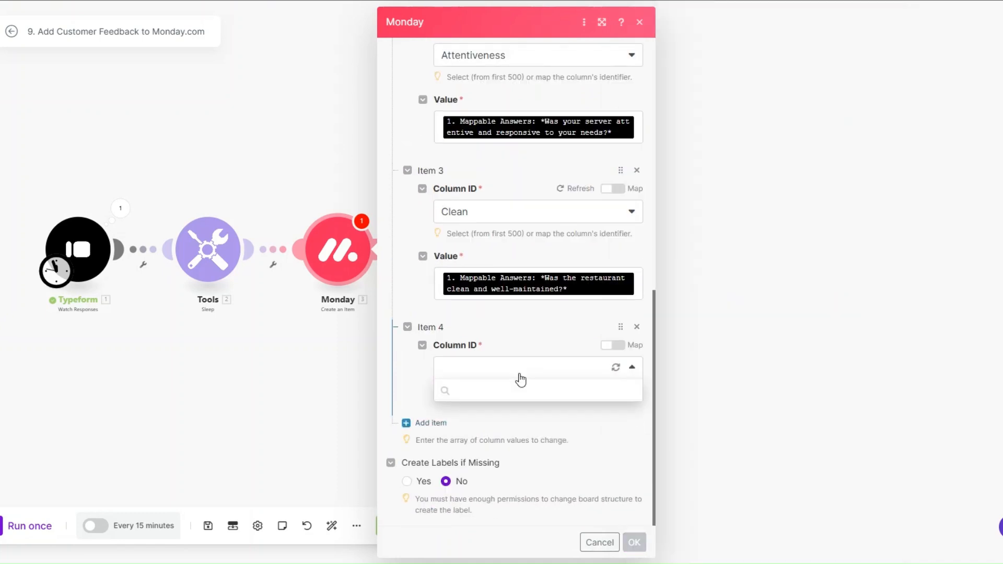
Set the fourth column value to Email, mapping the email answer into its Text field
left_click(504, 454)
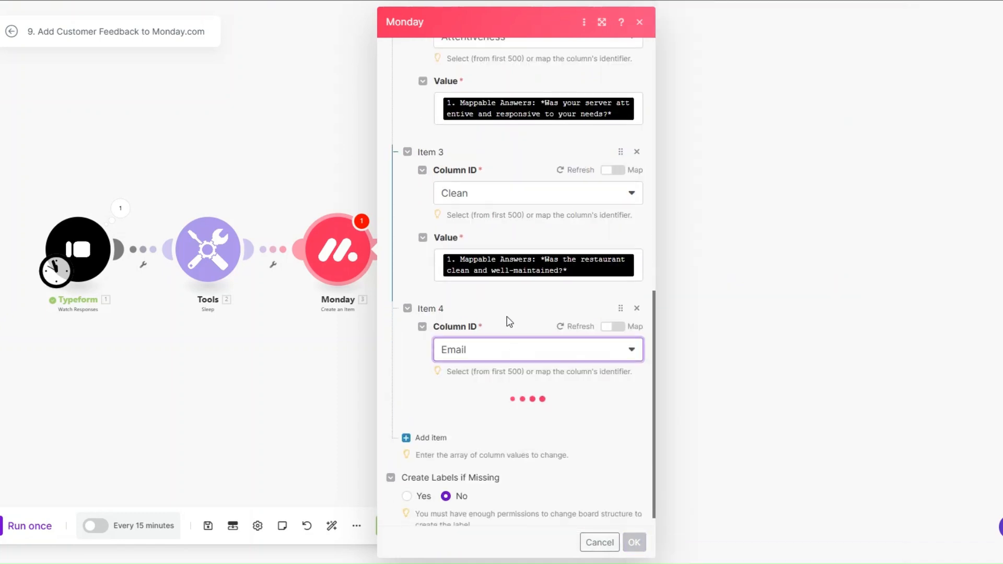
left_click(493, 420)
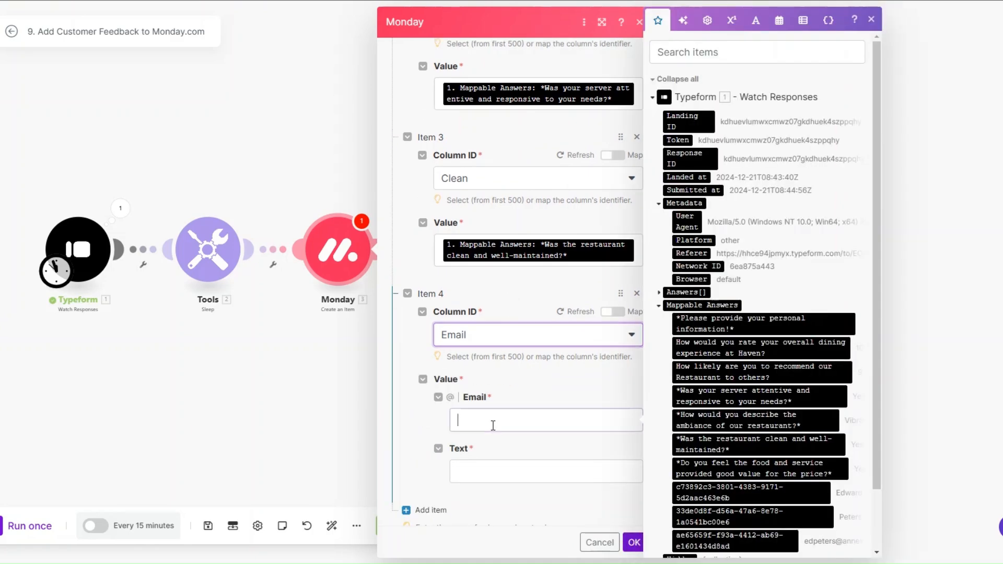
scroll(706, 405, "down", 2)
left_click_drag(729, 475, 522, 420)
scroll(515, 385, "down", 2)
left_click(515, 385)
left_click_drag(729, 473, 523, 385)
scroll(470, 407, "down", 1)
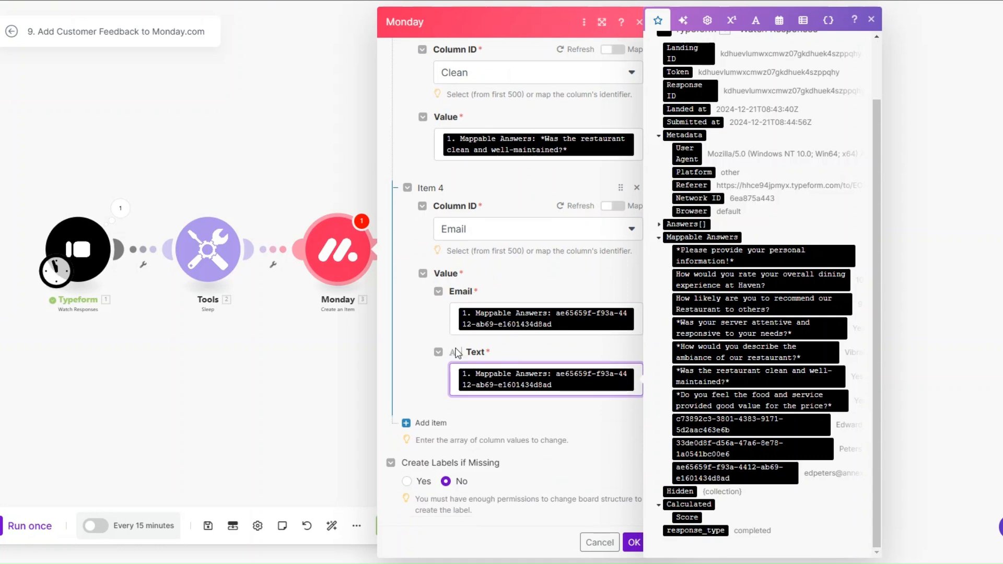
Add a fifth column value for Experience, mapped to the dining experience answer
left_click(433, 423)
scroll(478, 366, "down", 2)
left_click(484, 368)
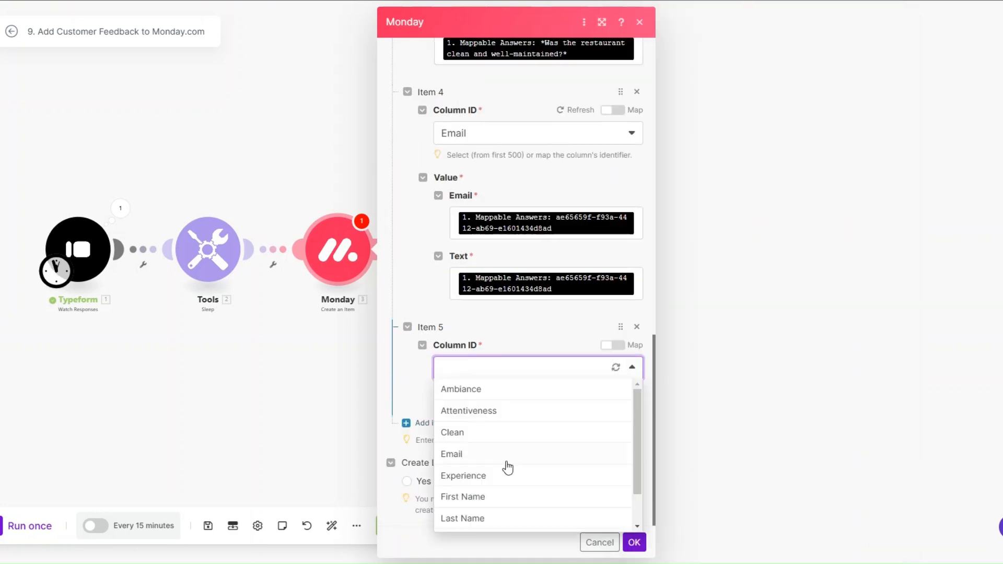
left_click(506, 483)
scroll(491, 313, "down", 1)
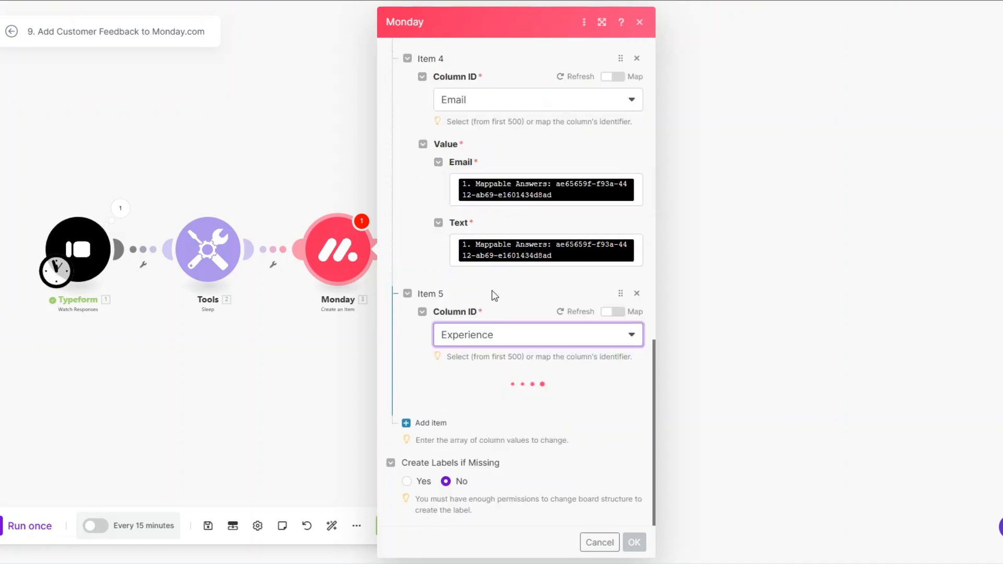
left_click(487, 404)
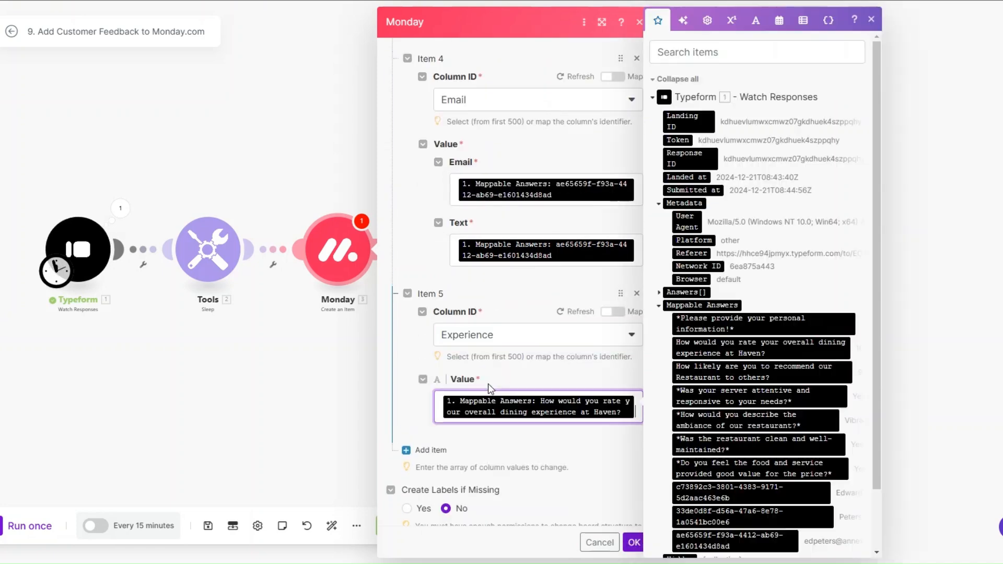
scroll(504, 349, "down", 1)
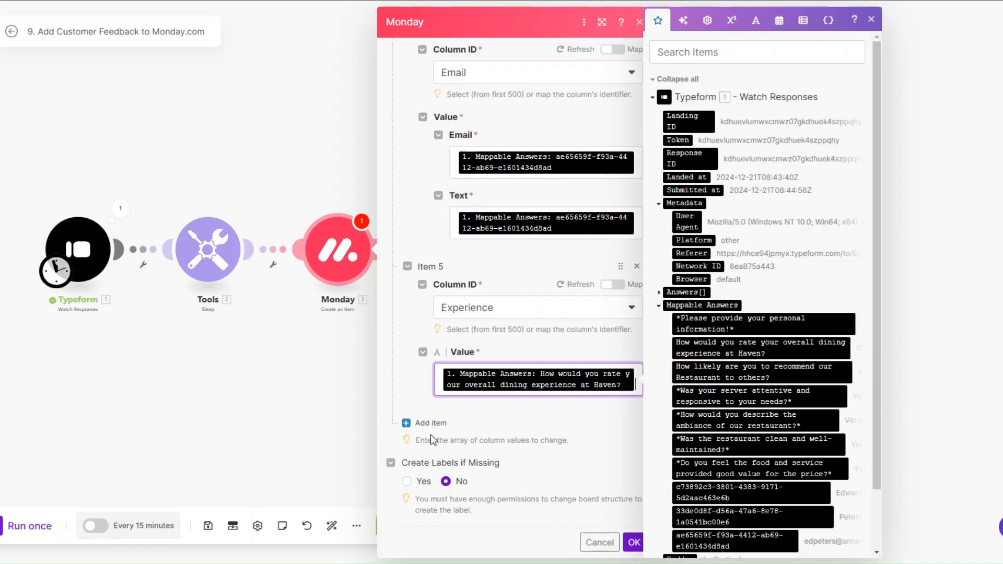
Add a sixth column value for First Name, mapped to the first-name answer
left_click(430, 424)
scroll(470, 381, "down", 2)
left_click(492, 367)
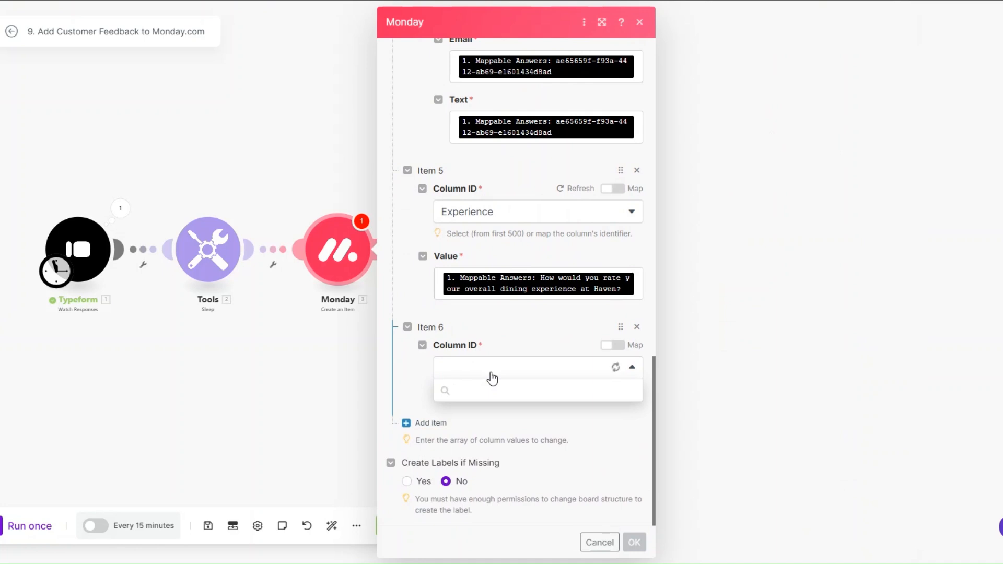
scroll(490, 409, "down", 2)
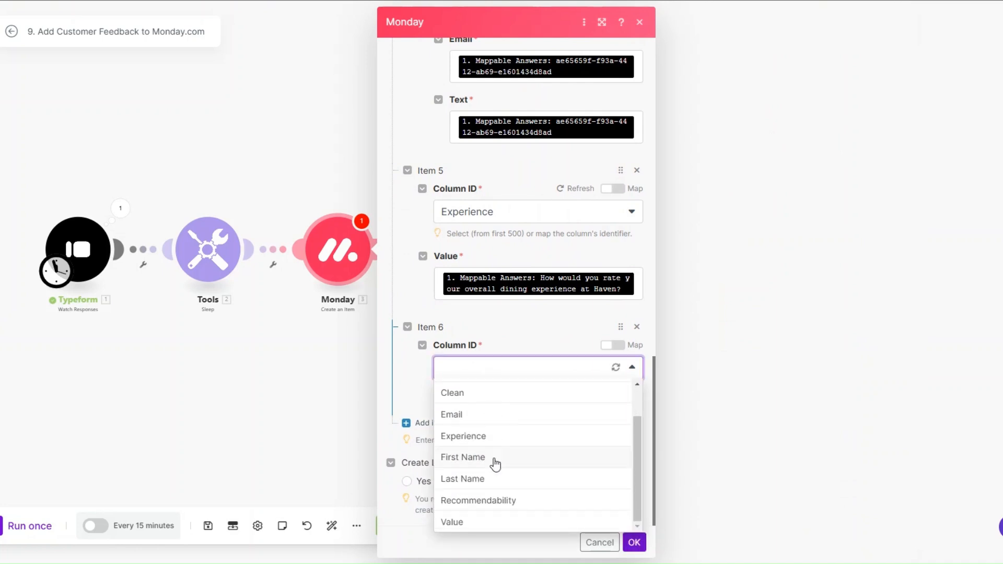
left_click(495, 459)
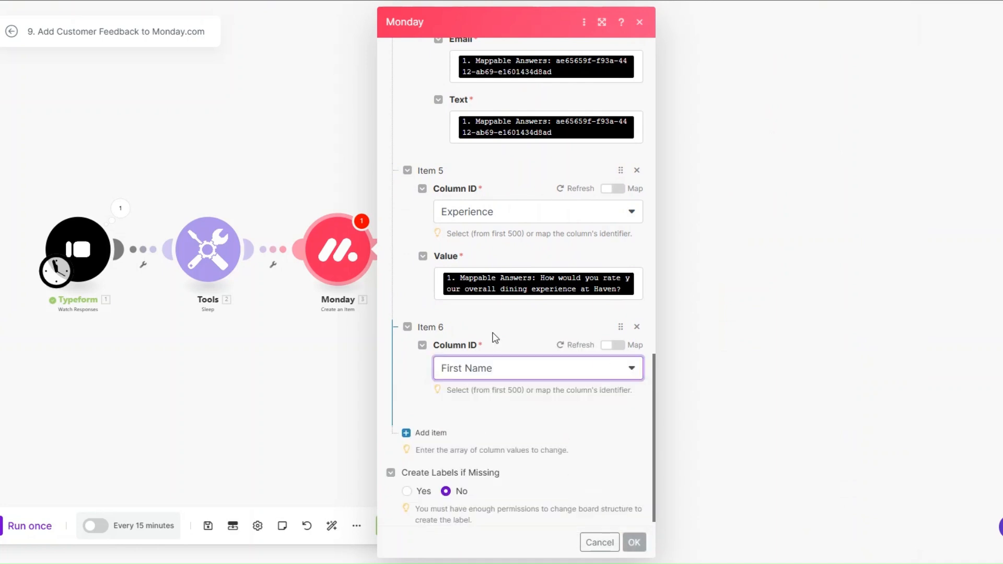
scroll(493, 347, "down", 1)
left_click(523, 382)
scroll(754, 384, "down", 2)
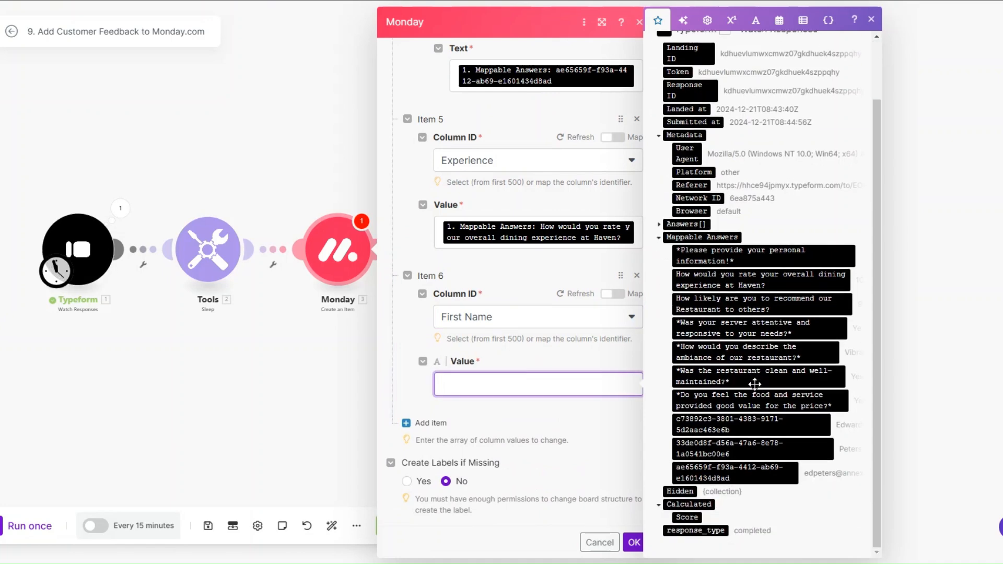
left_click(757, 429)
Add a seventh column value for Last Name, mapped to the last-name answer
left_click(429, 433)
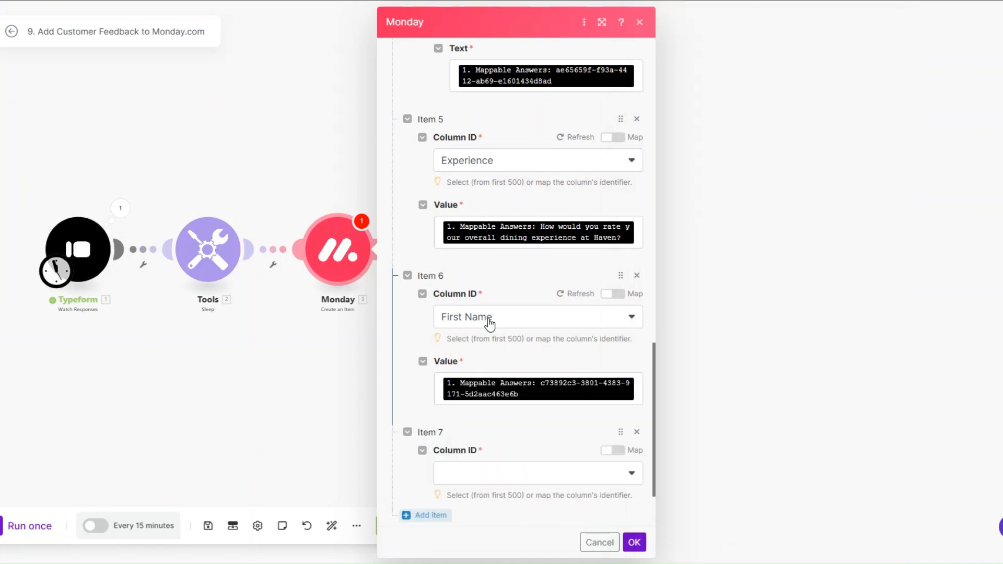
scroll(490, 324, "down", 2)
left_click(496, 366)
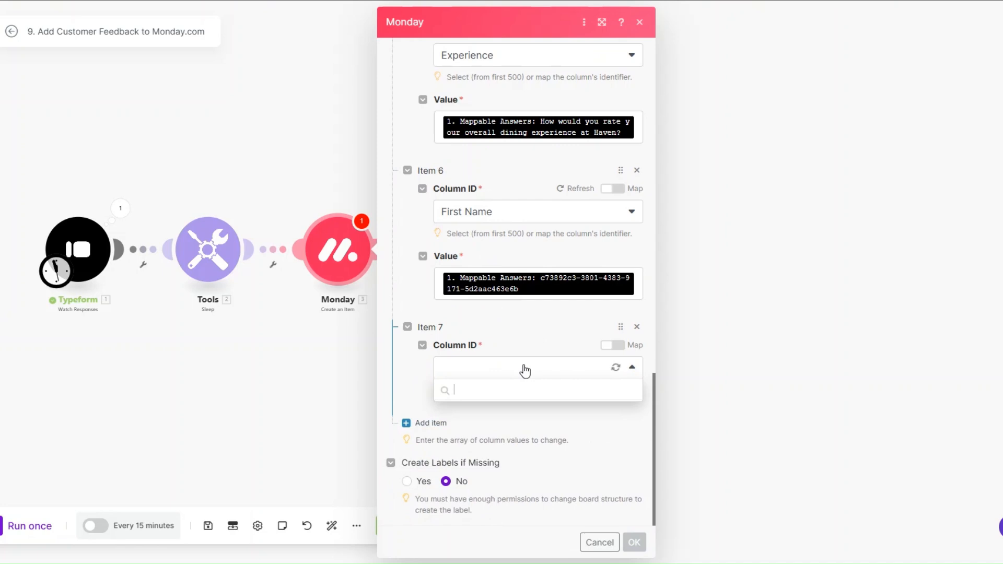
scroll(520, 418, "down", 1)
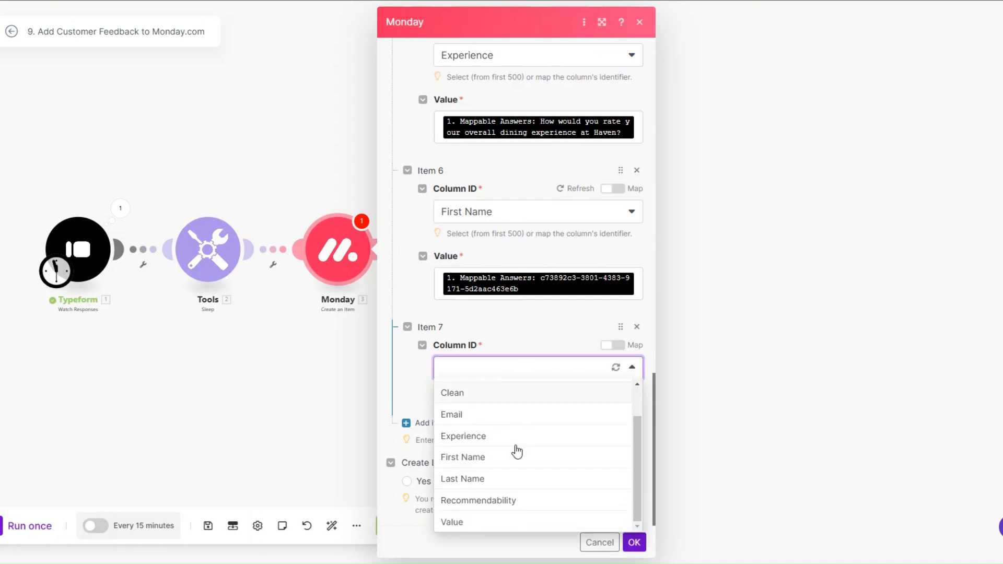
left_click(508, 476)
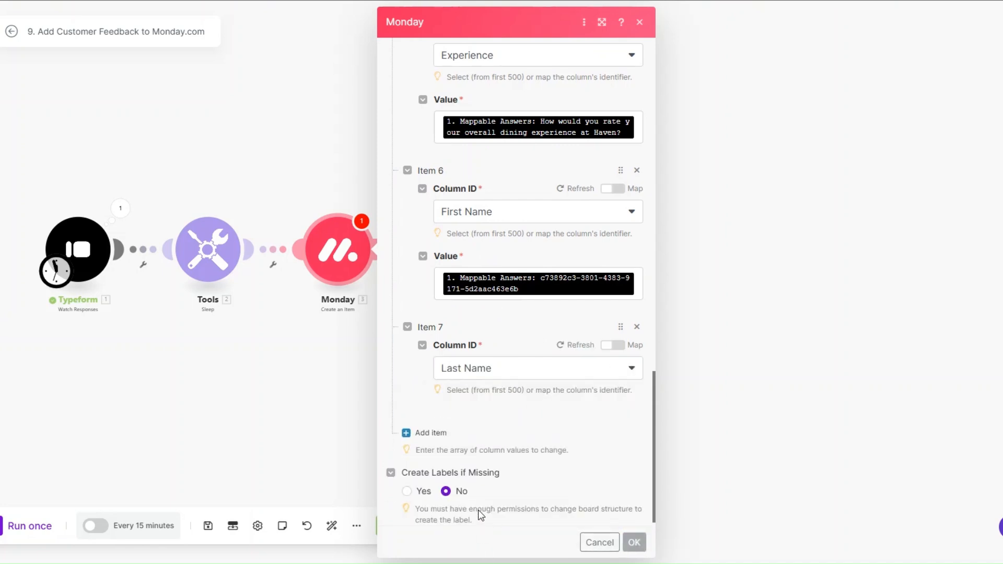
left_click(473, 446)
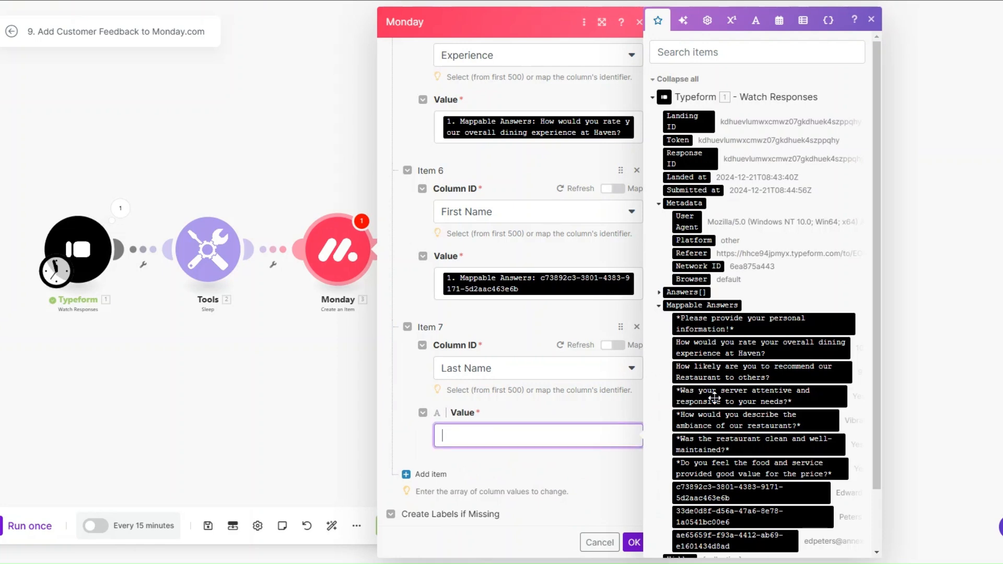
scroll(714, 400, "down", 2)
left_click(731, 448)
Add an eighth column value for Recommendability, mapped to the recommend-to-others answer
left_click(424, 421)
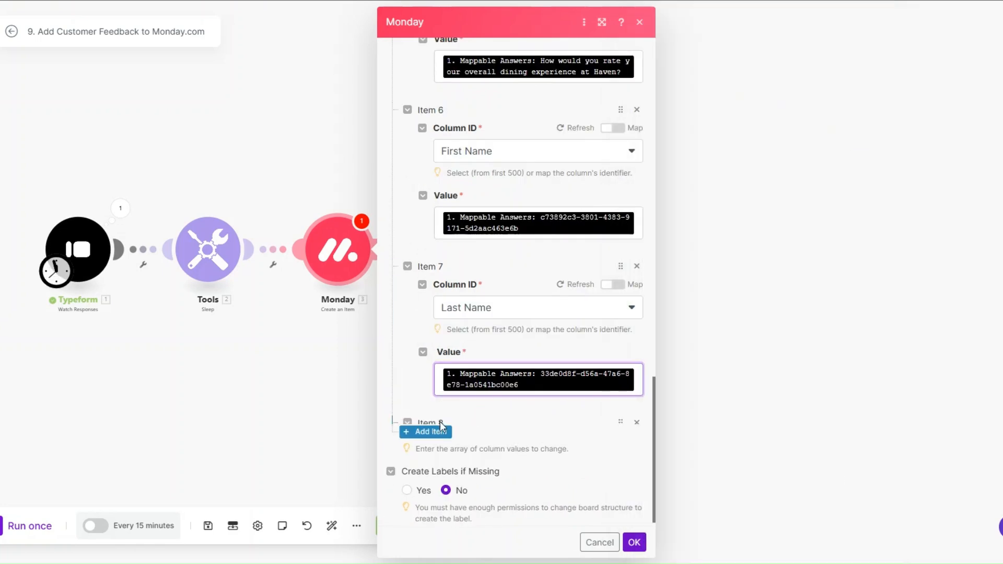
scroll(509, 375, "down", 2)
left_click(509, 375)
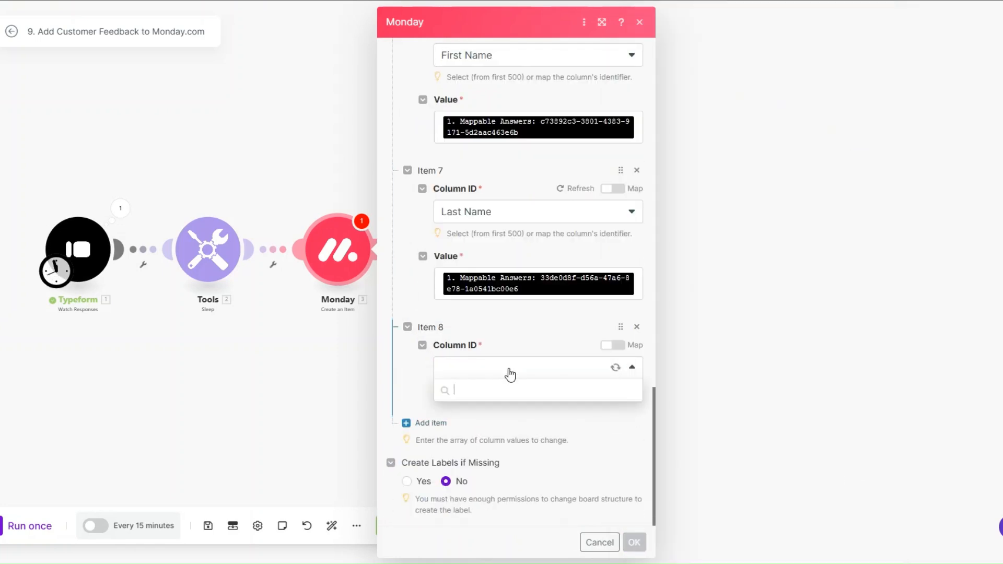
scroll(507, 455, "down", 1)
left_click(504, 507)
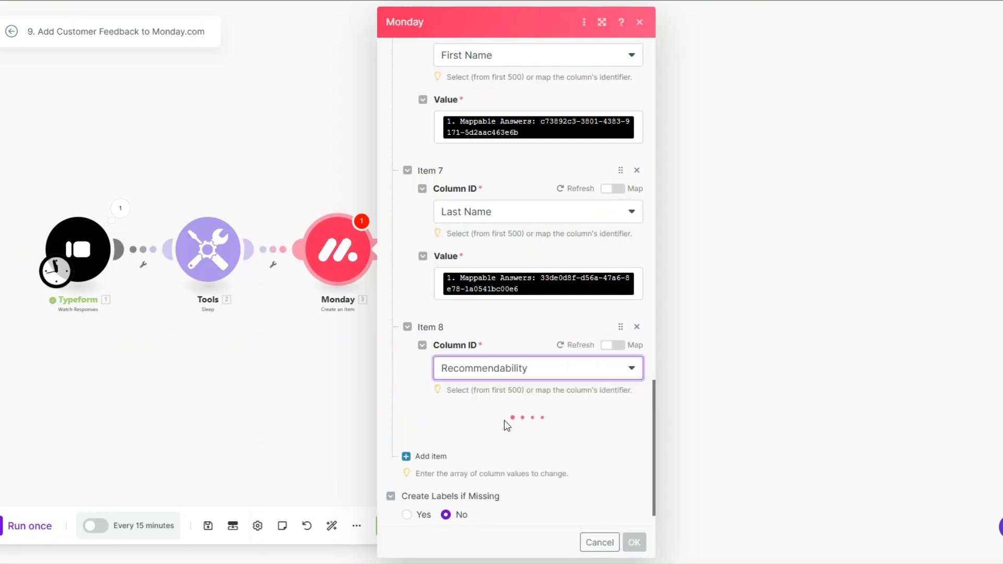
left_click(501, 432)
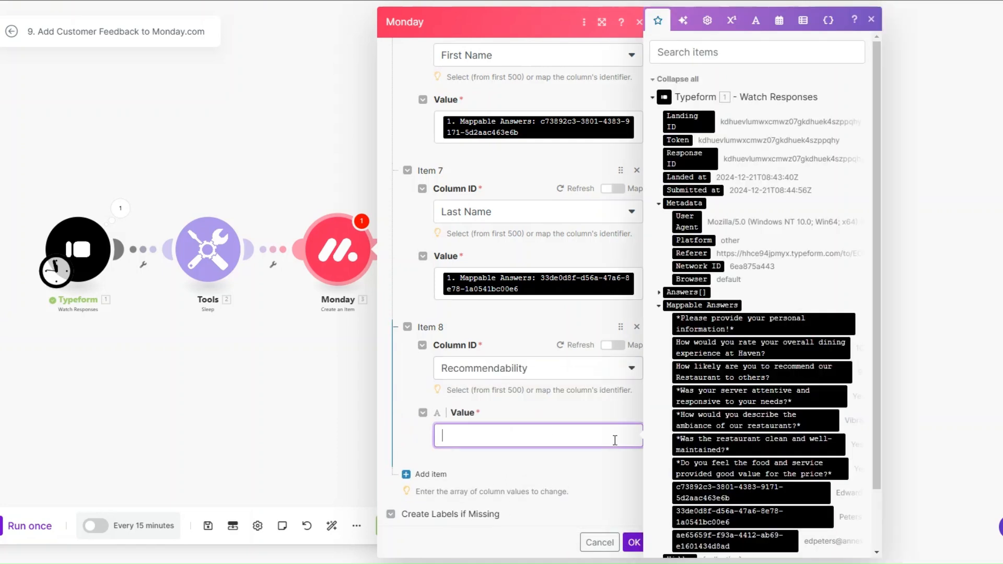
left_click(726, 372)
scroll(483, 410, "down", 2)
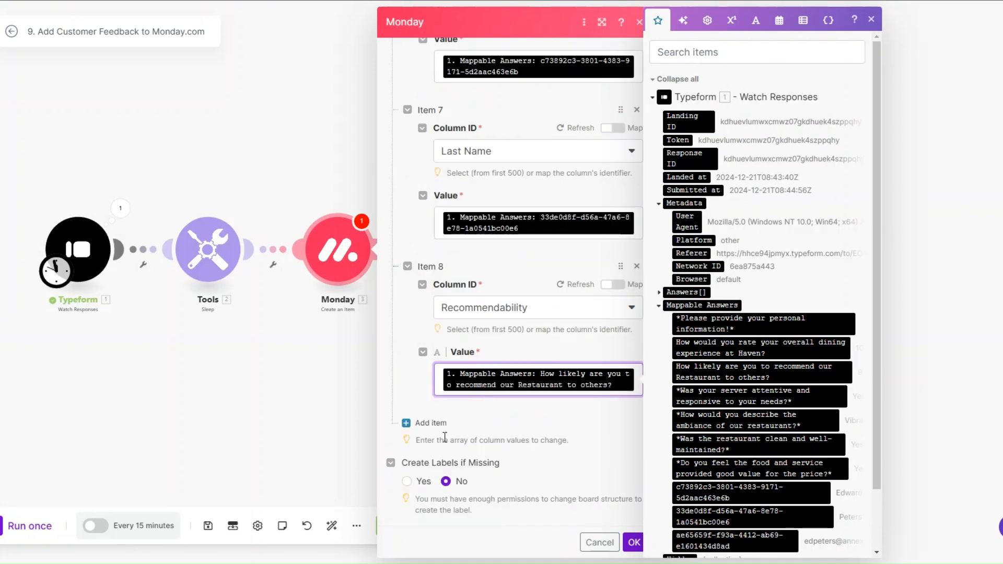
Add a ninth column value for Value, mapped to the good-value answer, and save the module
left_click(432, 423)
scroll(505, 404, "down", 2)
left_click(501, 370)
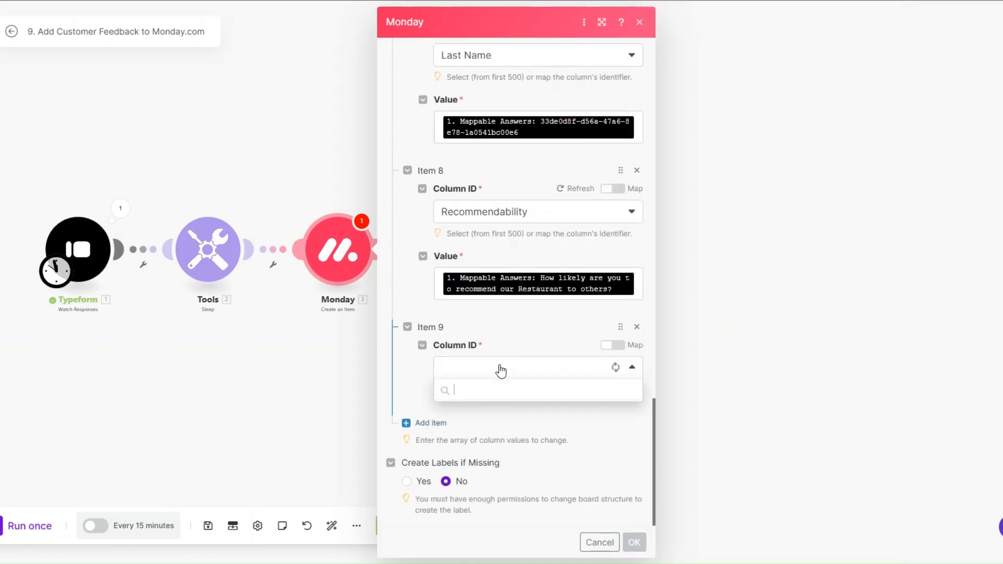
scroll(502, 470, "down", 2)
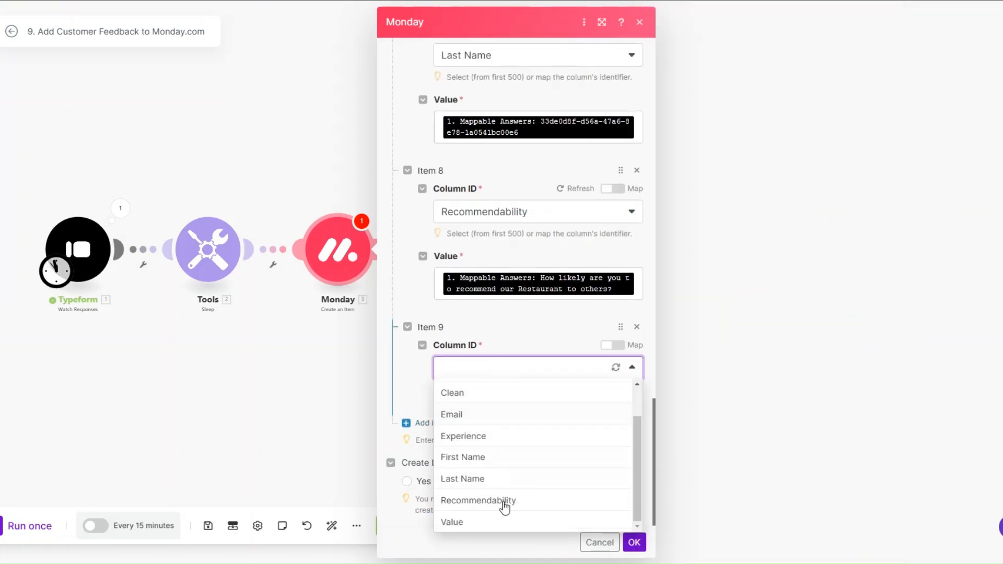
left_click(506, 525)
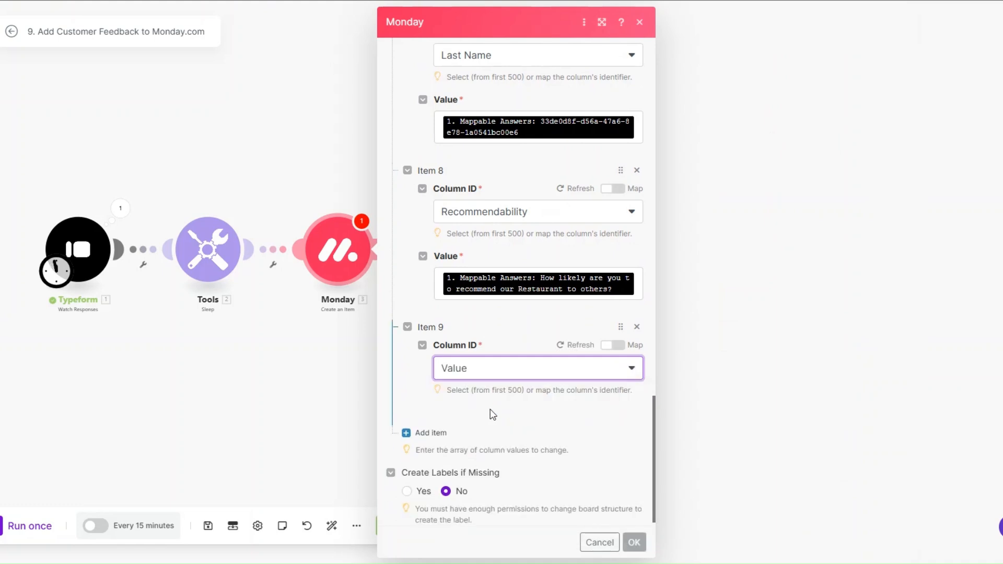
left_click(541, 437)
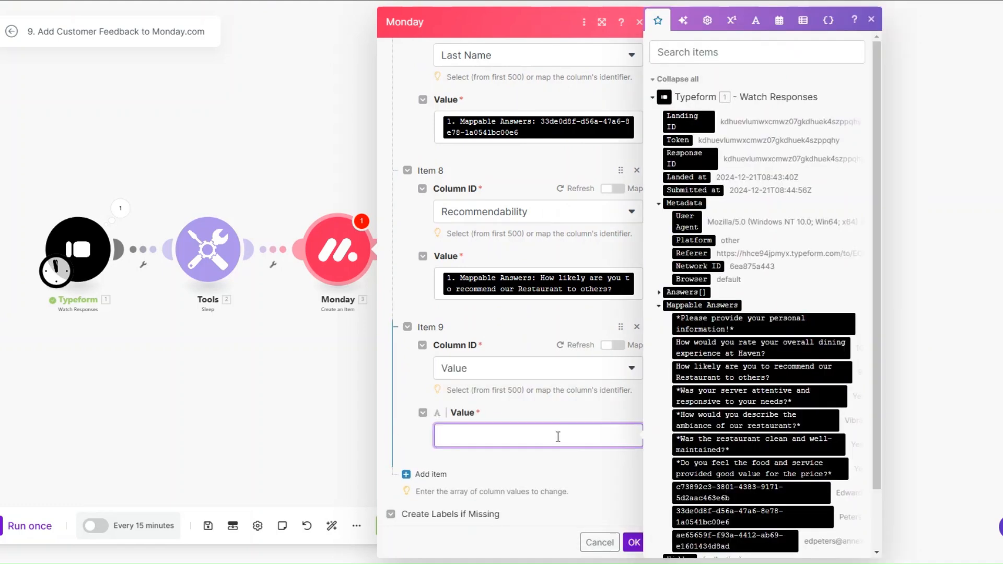
left_click_drag(731, 468, 521, 423)
scroll(538, 443, "down", 2)
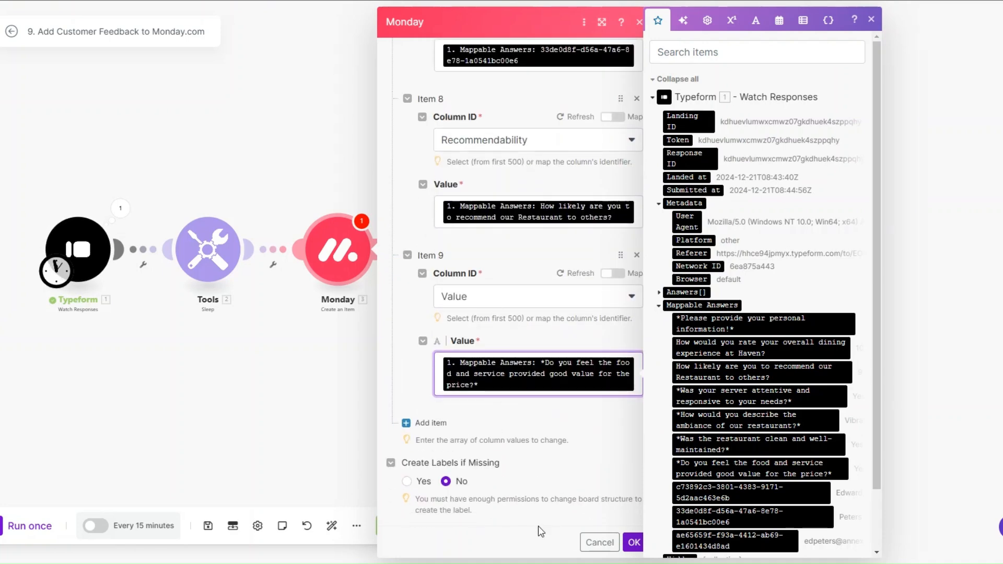
left_click(541, 523)
left_click(634, 542)
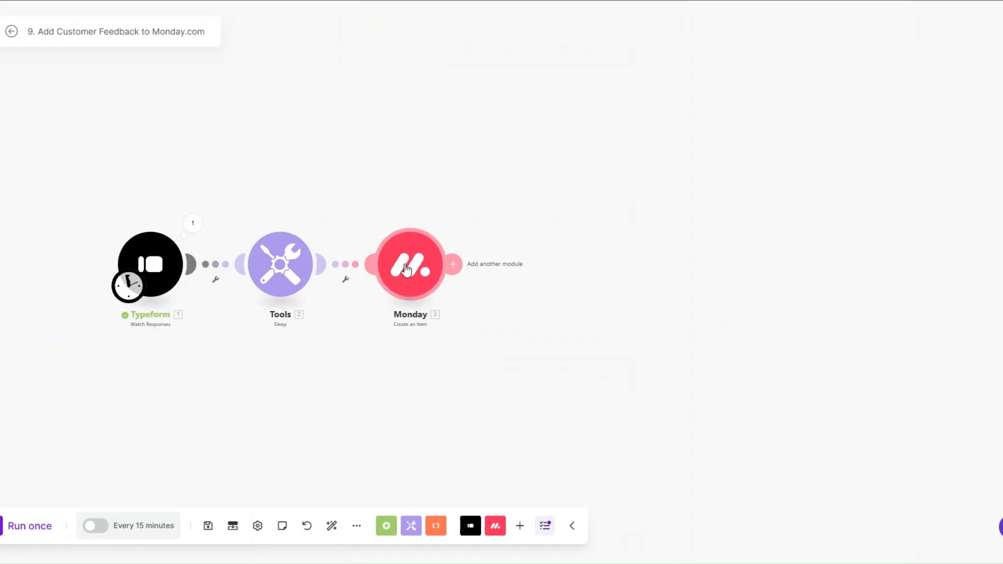
Add an Email send-an-email module after Monday and rename it Thank You Email
left_click(462, 265)
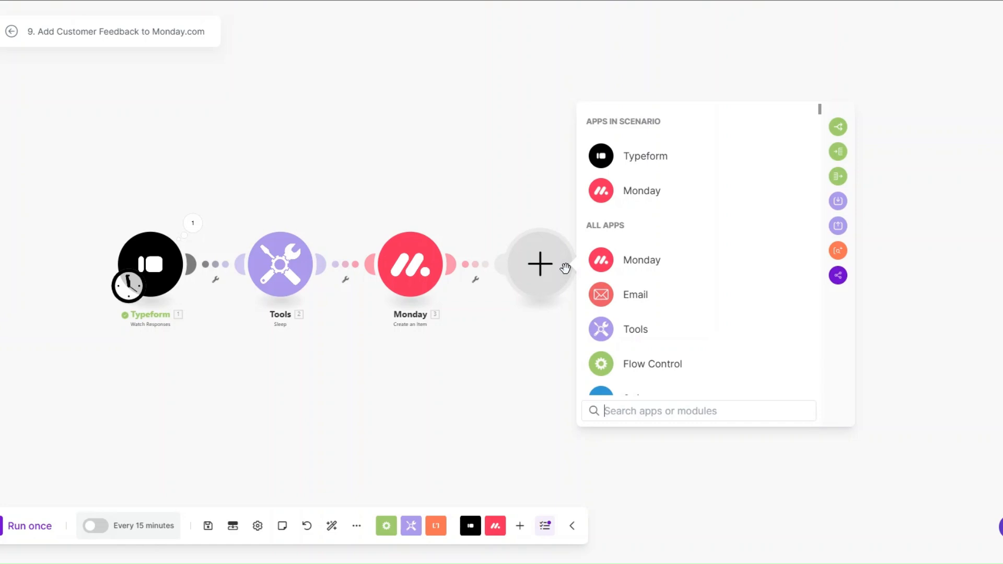
left_click(632, 295)
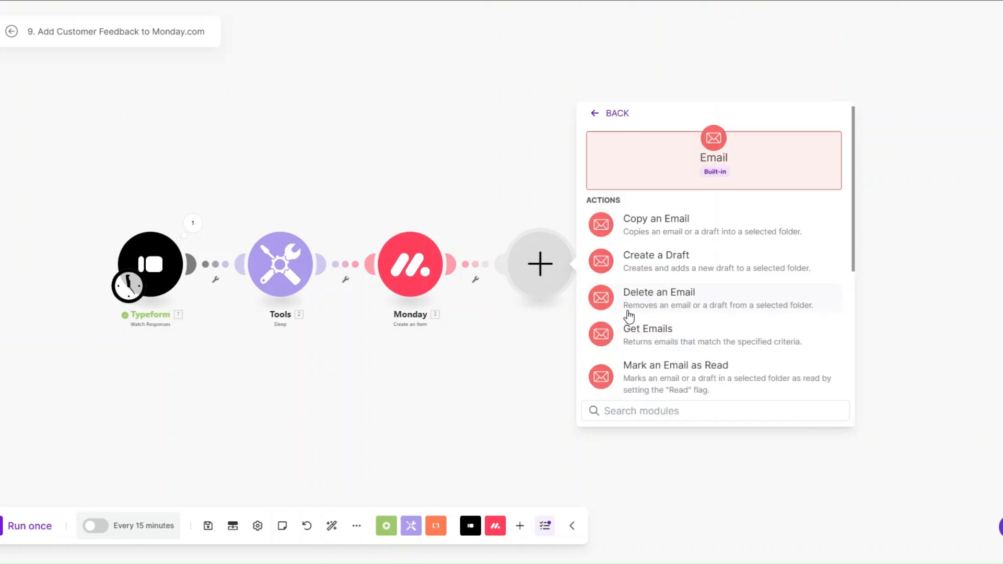
scroll(646, 318, "down", 2)
scroll(647, 319, "down", 1)
left_click(647, 374)
right_click(540, 279)
left_click(576, 347)
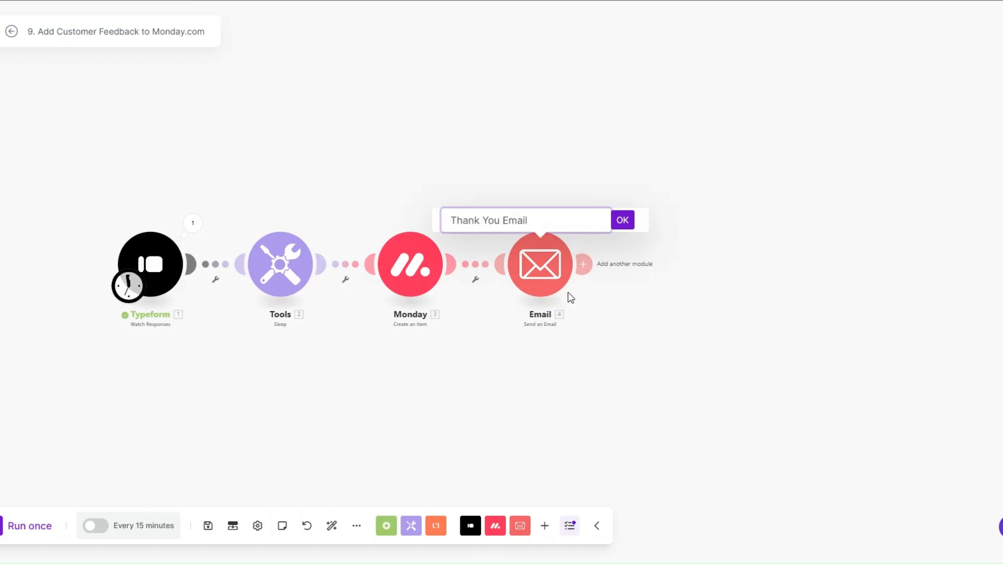
left_click(622, 221)
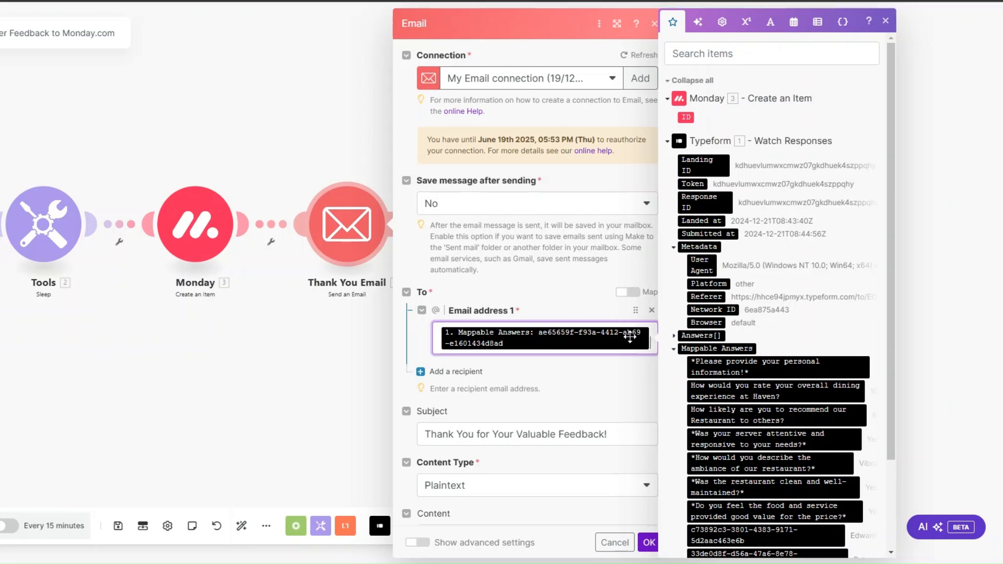
Review the subject 'Thank You for Your Valuable Feedback!' and plaintext content, then save the email settings
scroll(758, 378, "down", 2)
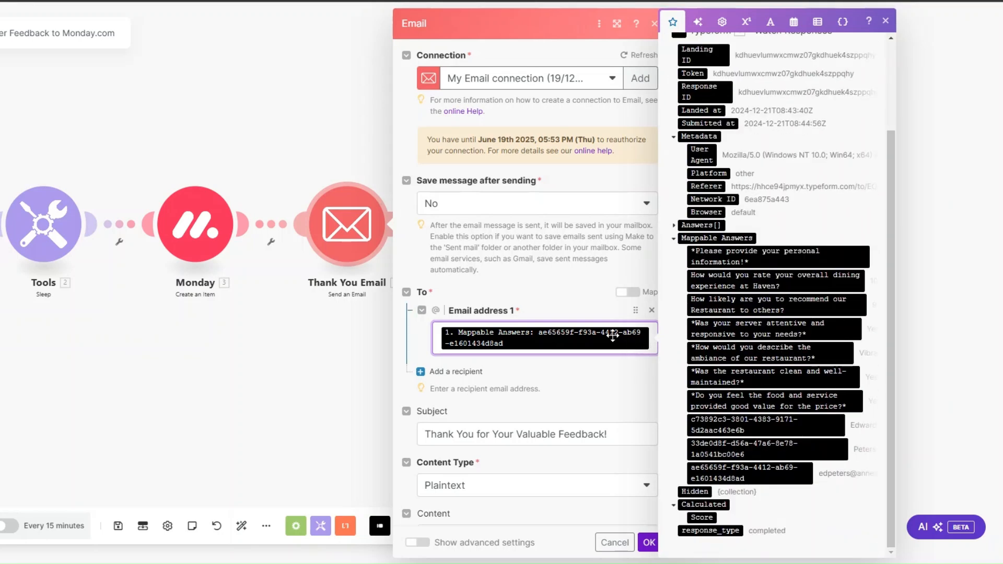
scroll(566, 330, "down", 2)
scroll(567, 330, "down", 3)
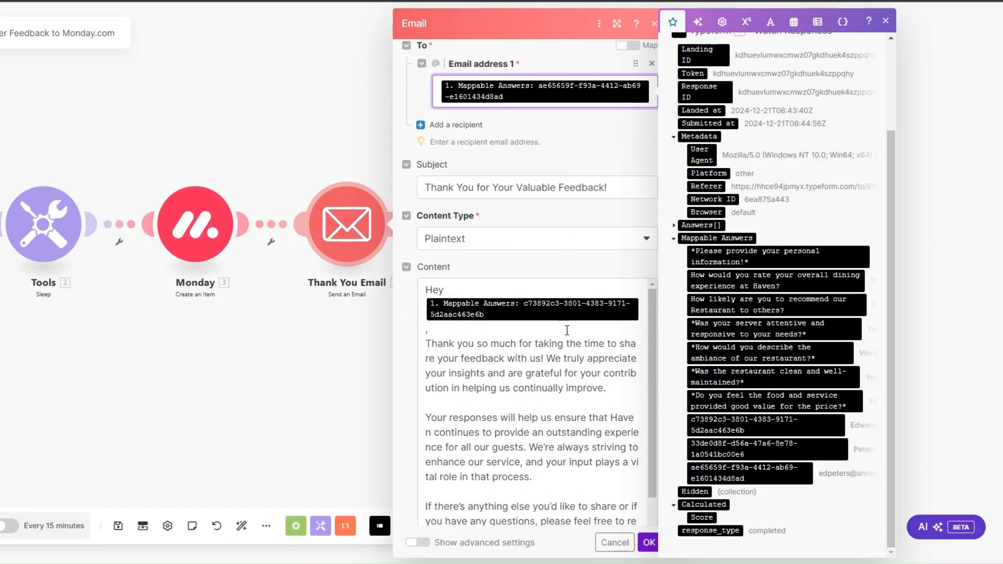
left_click(630, 190)
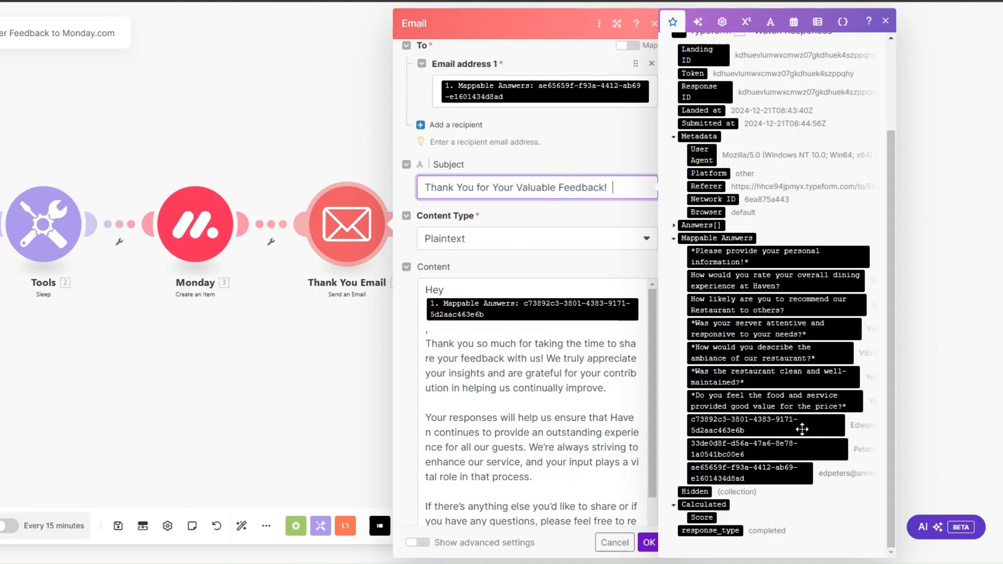
scroll(533, 334, "down", 1)
scroll(499, 214, "down", 1)
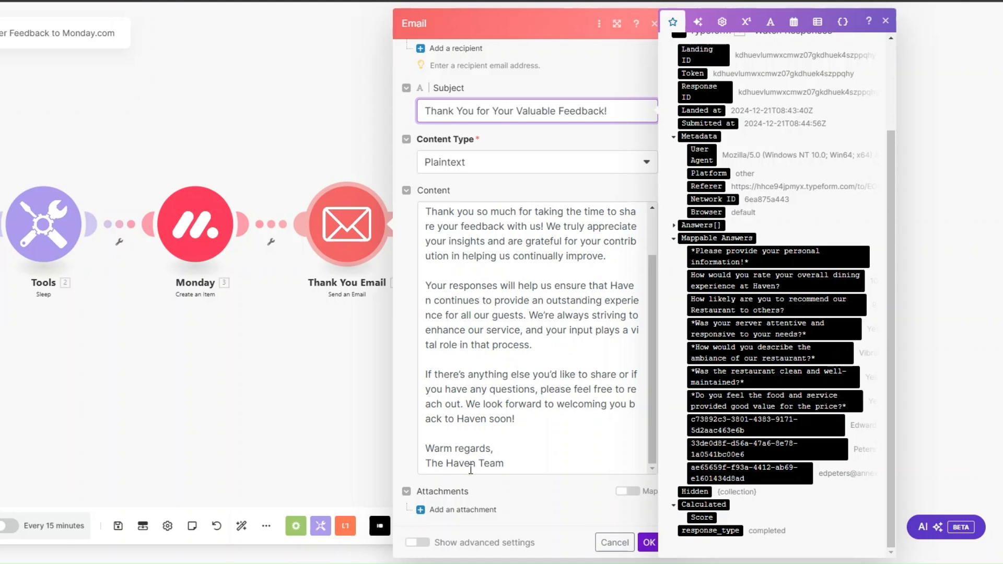
left_click(649, 542)
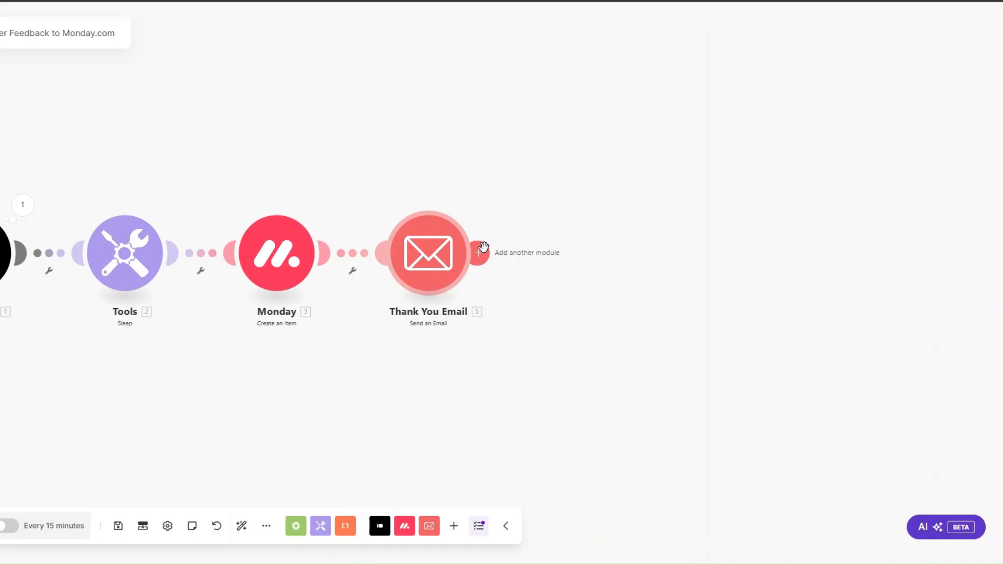
Add a Slack Create a Message module after Thank You Email and name it Team Notification
left_click(483, 246)
type("s")
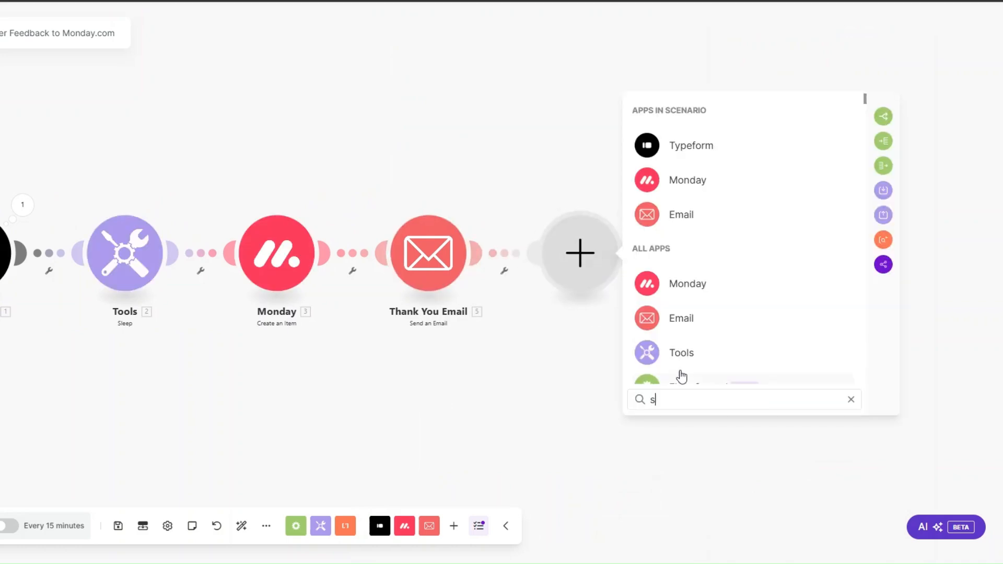
type("lack")
left_click(686, 116)
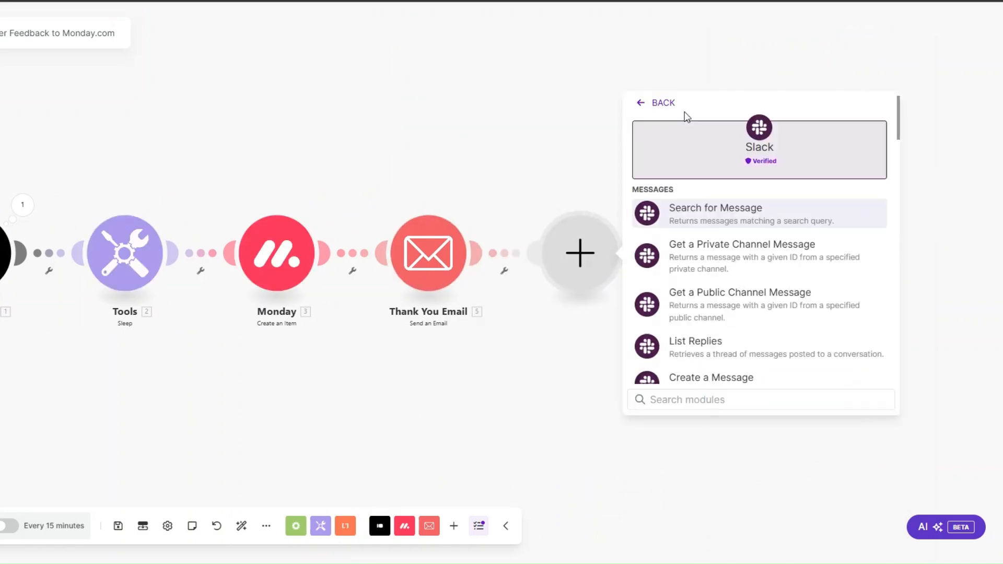
scroll(701, 287, "down", 2)
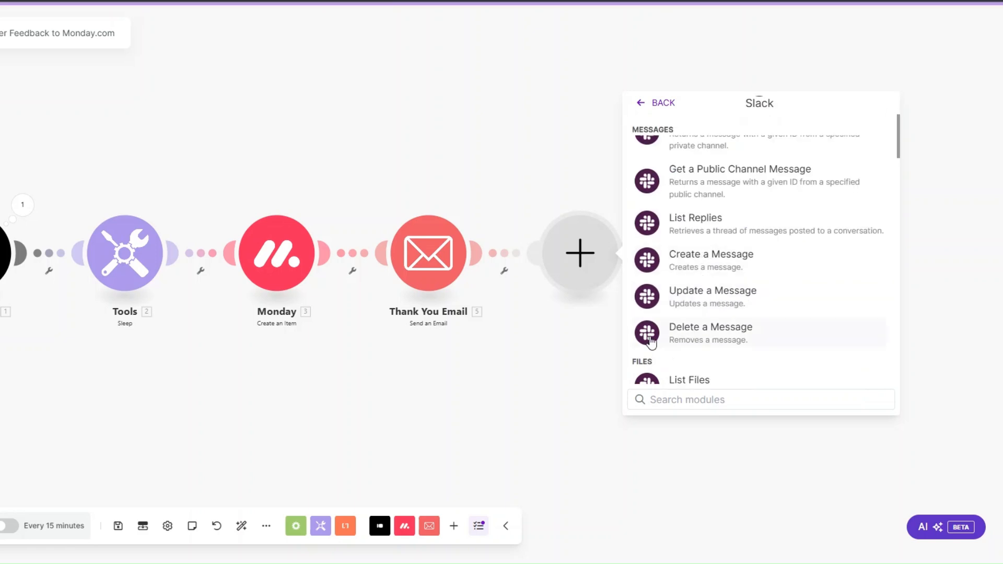
left_click(679, 259)
right_click(587, 257)
left_click(622, 327)
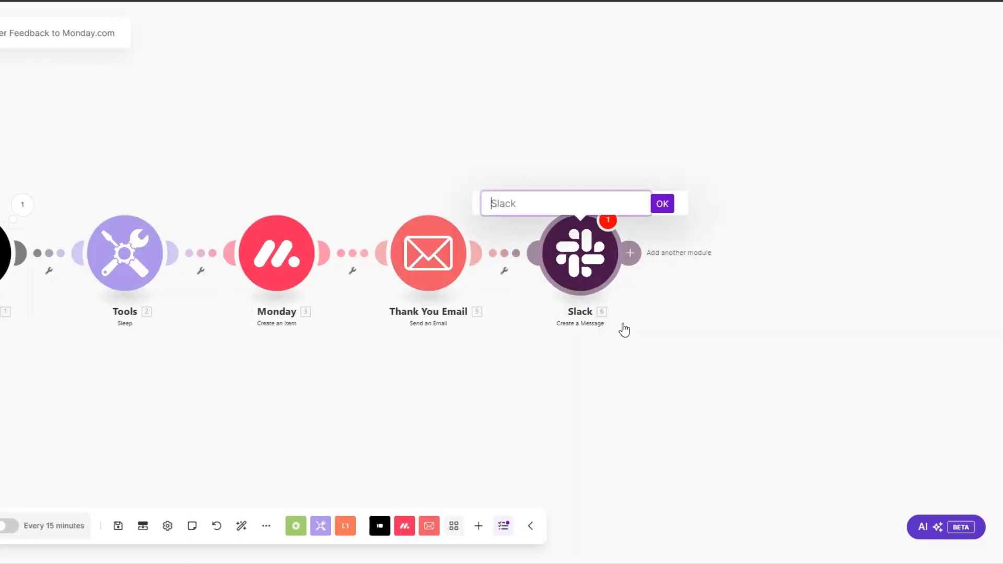
type("Team Notification")
left_click(662, 204)
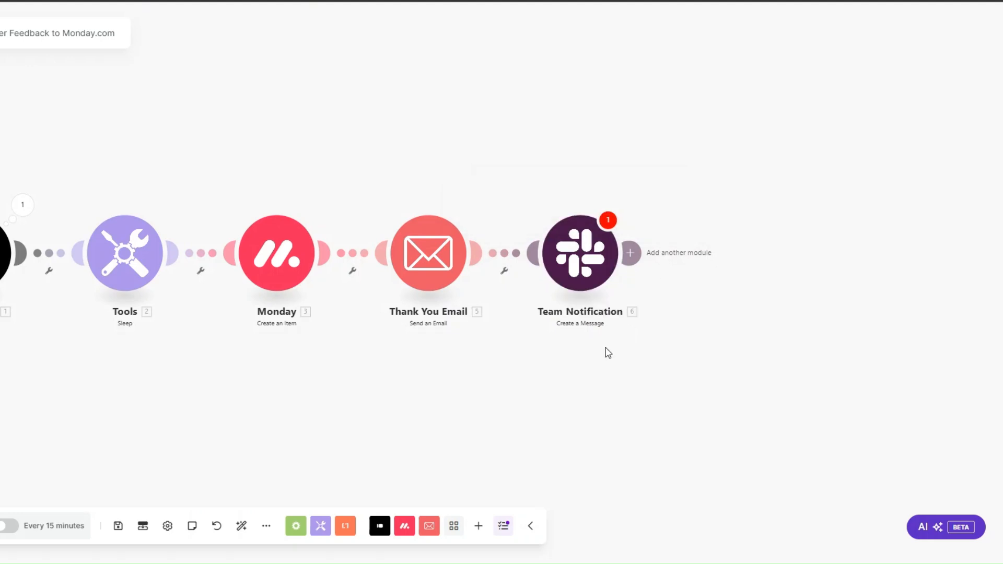
Review the module's luxe channel and feedback message text, then save the Slack settings
left_click(579, 253)
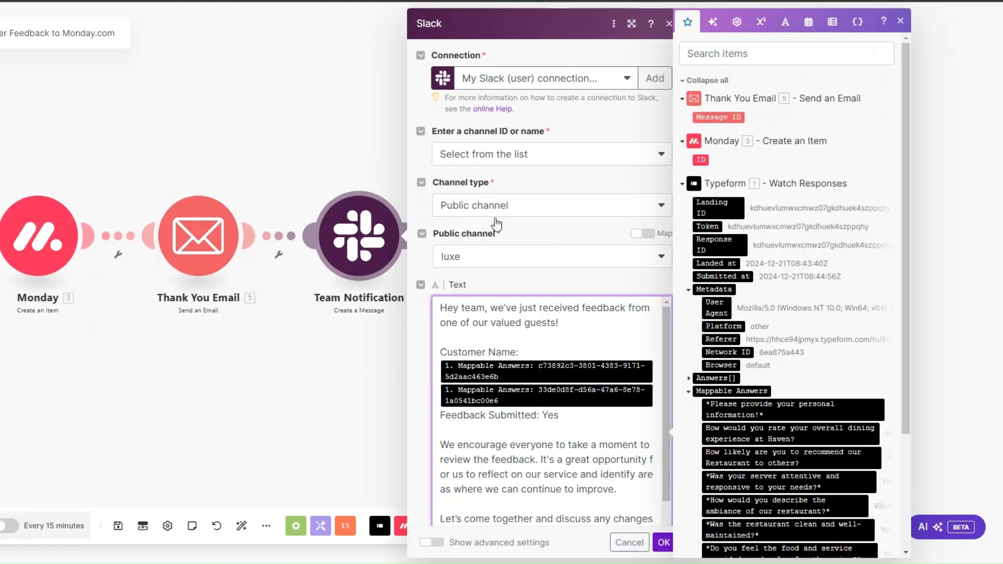
scroll(505, 251, "down", 2)
scroll(505, 251, "down", 1)
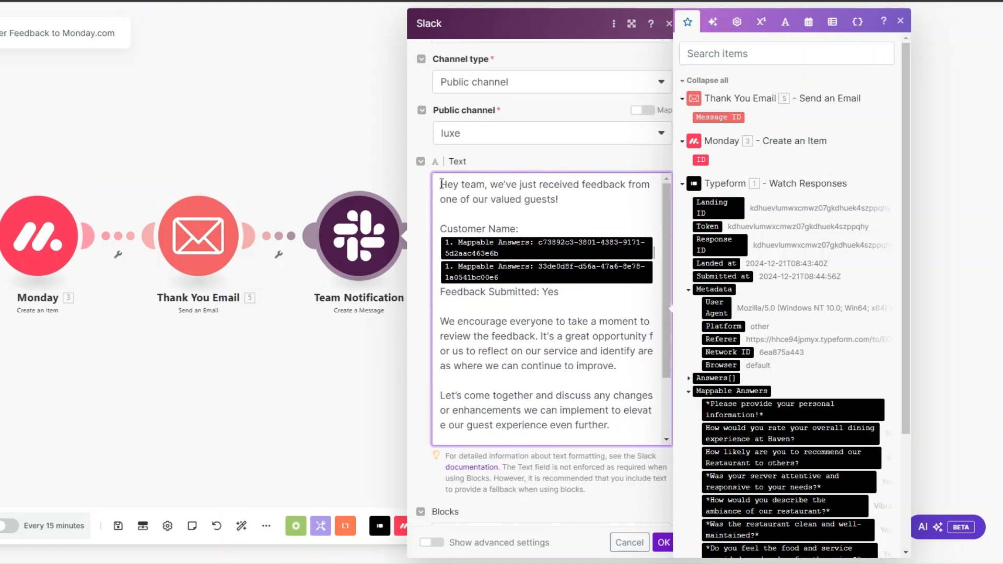
left_click_drag(442, 186, 600, 366)
left_click(574, 351)
scroll(540, 272, "down", 2)
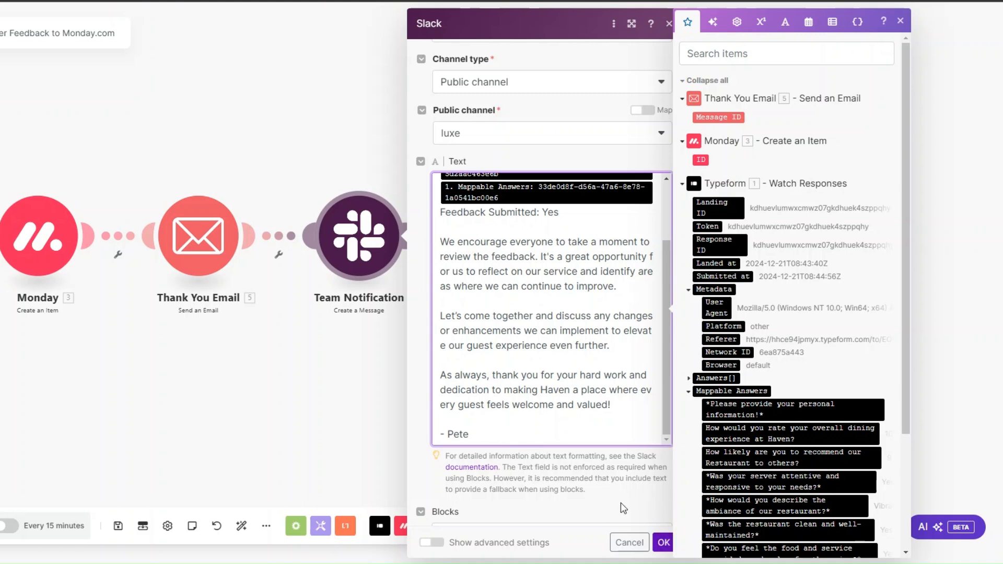
left_click(663, 542)
left_click_drag(324, 399, 620, 431)
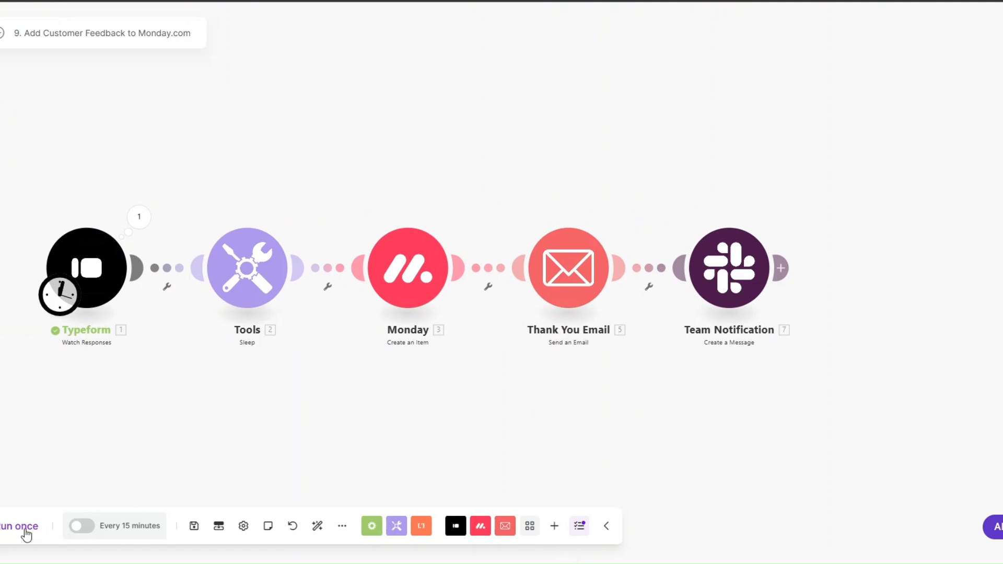
Run the scenario once, starting manually from the most recent Typeform response
right_click(101, 268)
left_click(148, 317)
left_click(195, 298)
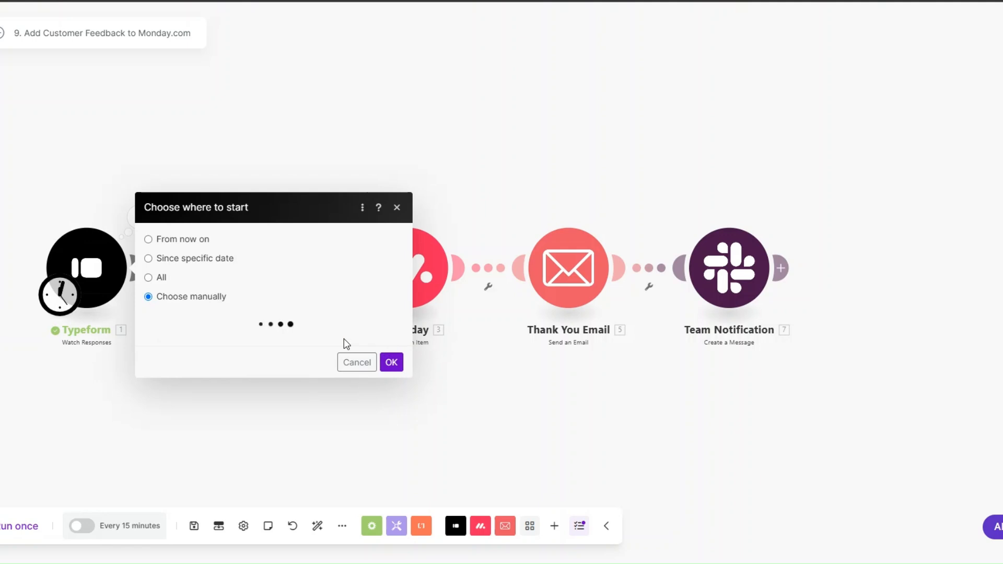
left_click(279, 291)
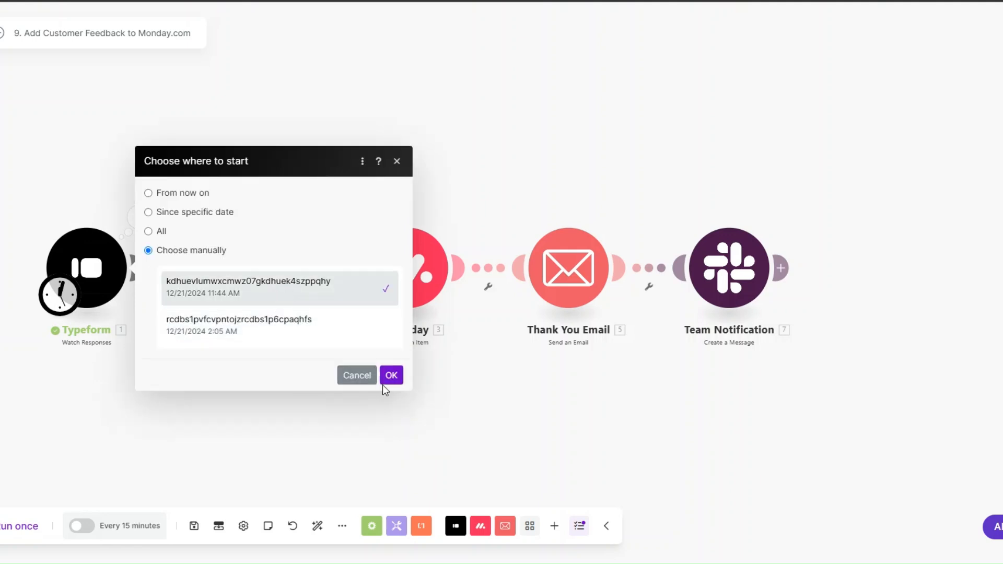
left_click(387, 378)
left_click(22, 527)
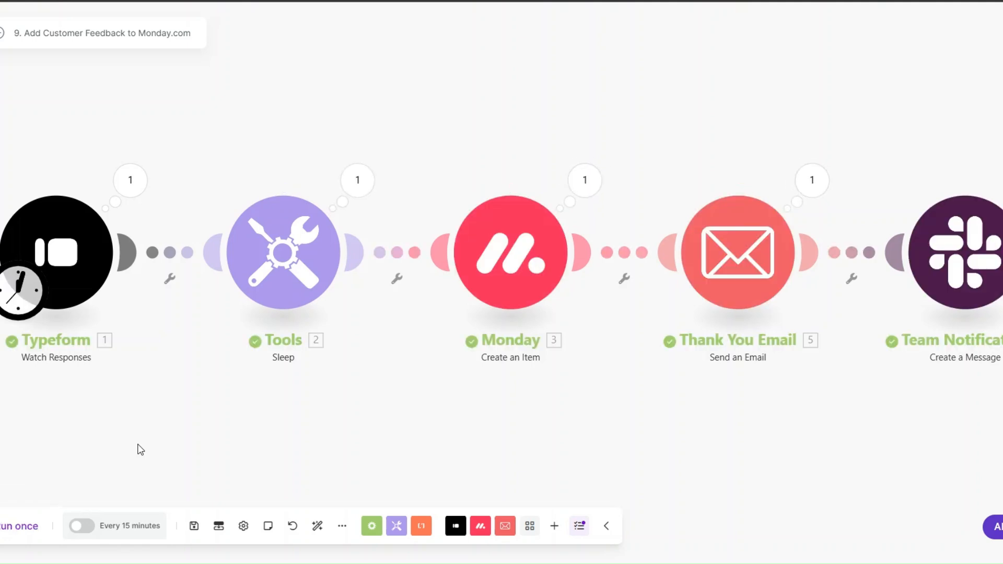
Inspect the Typeform trigger's submitted answers and the thank-you email's sent content and subject
left_click_drag(374, 441, 349, 442)
left_click(104, 179)
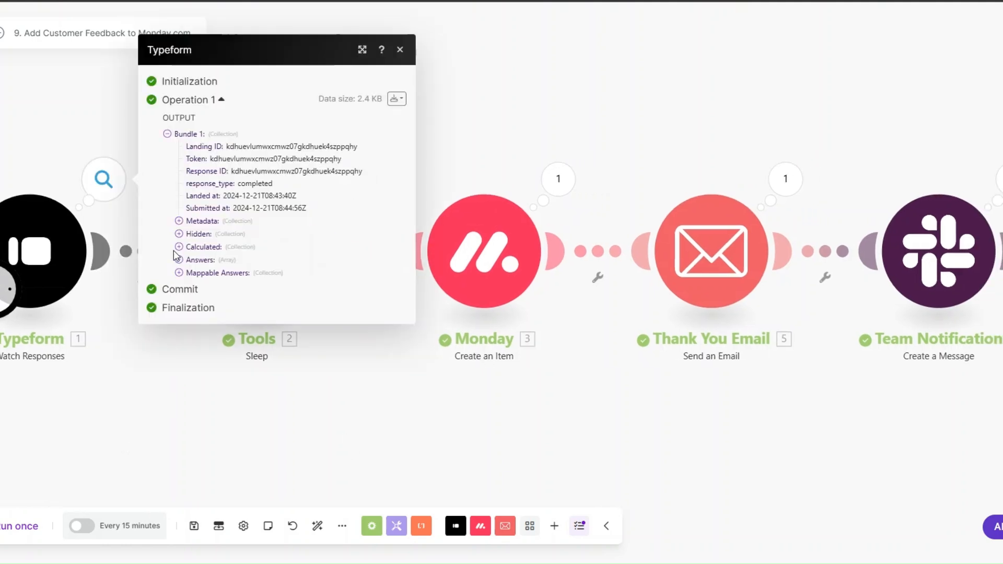
left_click(179, 273)
left_click_drag(327, 259, 412, 415)
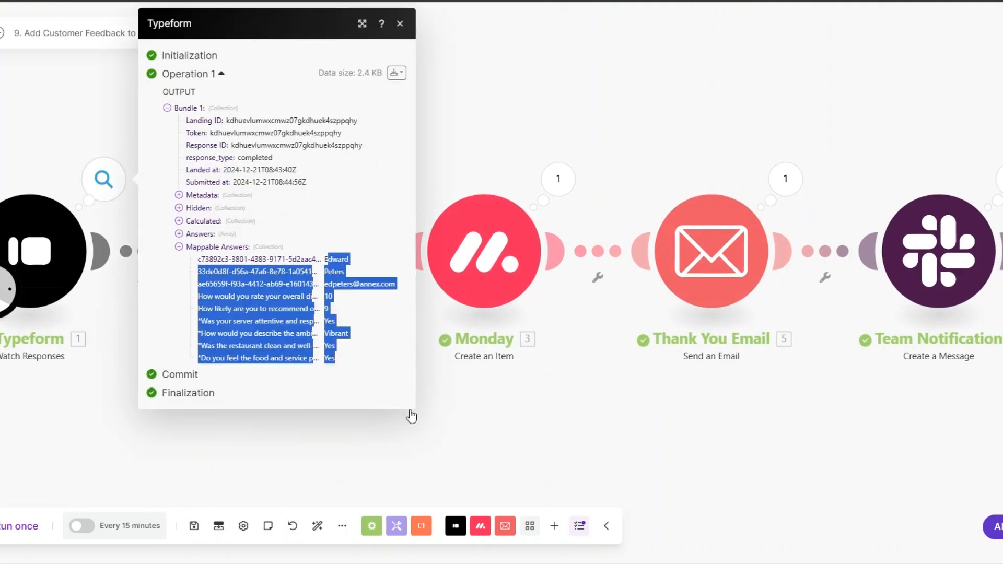
left_click(411, 415)
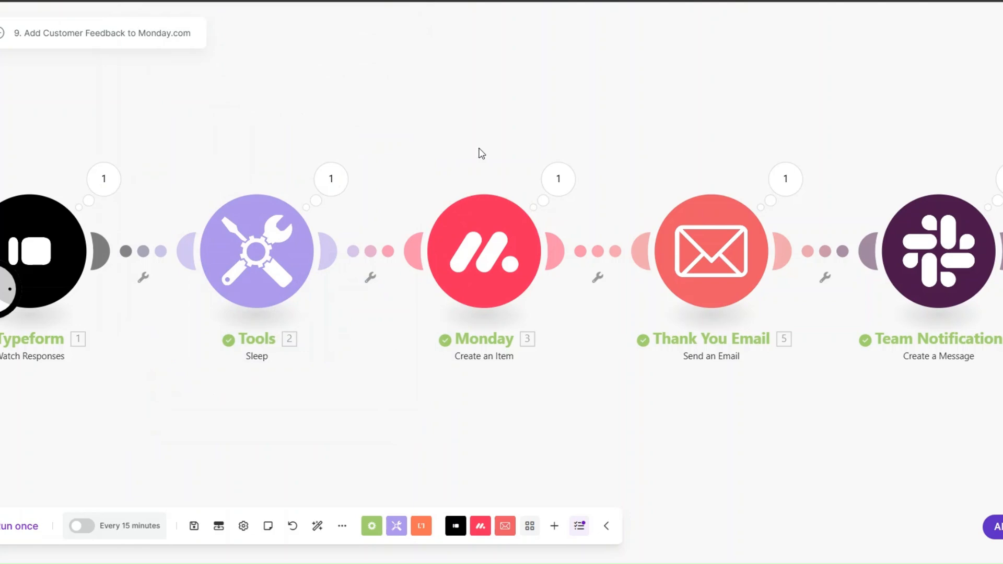
left_click(786, 179)
left_click_drag(802, 180, 865, 370)
left_click_drag(796, 419, 926, 420)
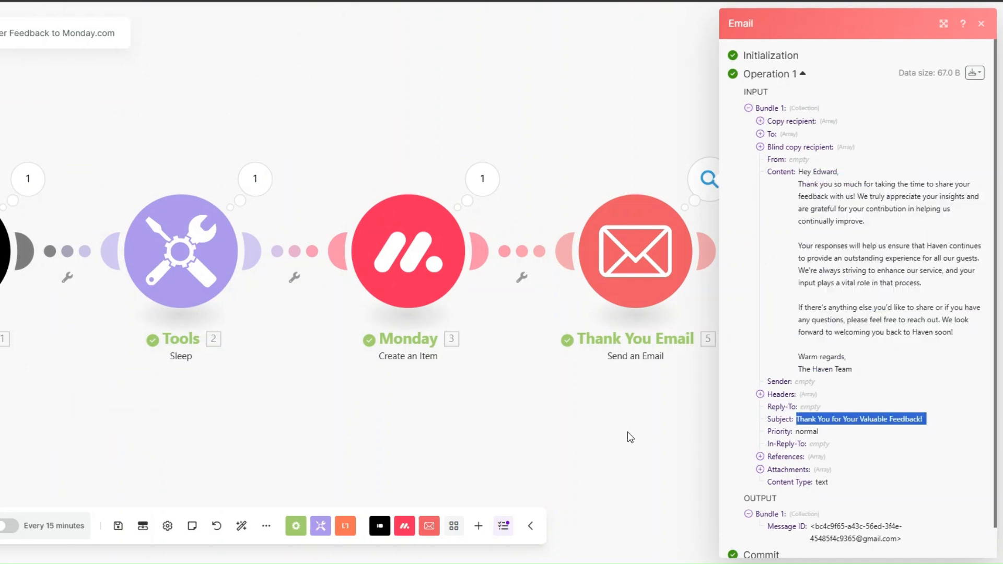
left_click(630, 437)
Check the Slack notification's posted message text includes the customer's name
left_click(936, 179)
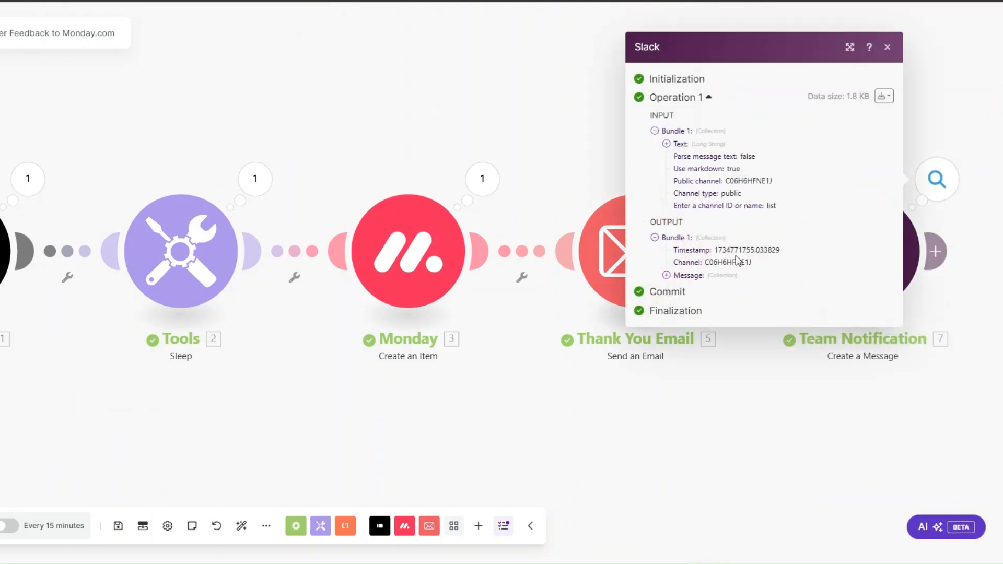
left_click(666, 275)
left_click(678, 327)
left_click_drag(688, 339, 810, 550)
left_click(757, 473)
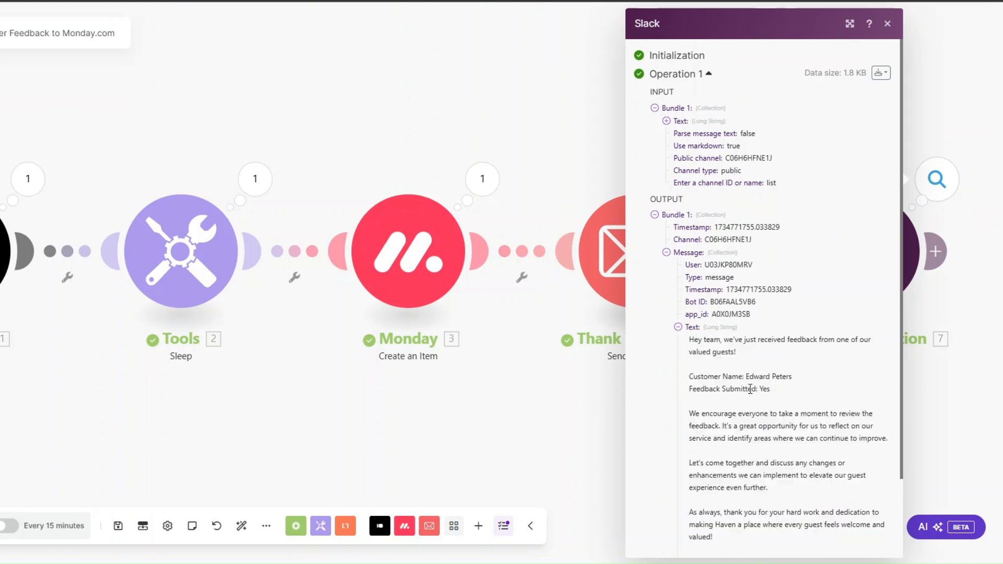
left_click_drag(746, 376, 822, 381)
key("Escape")
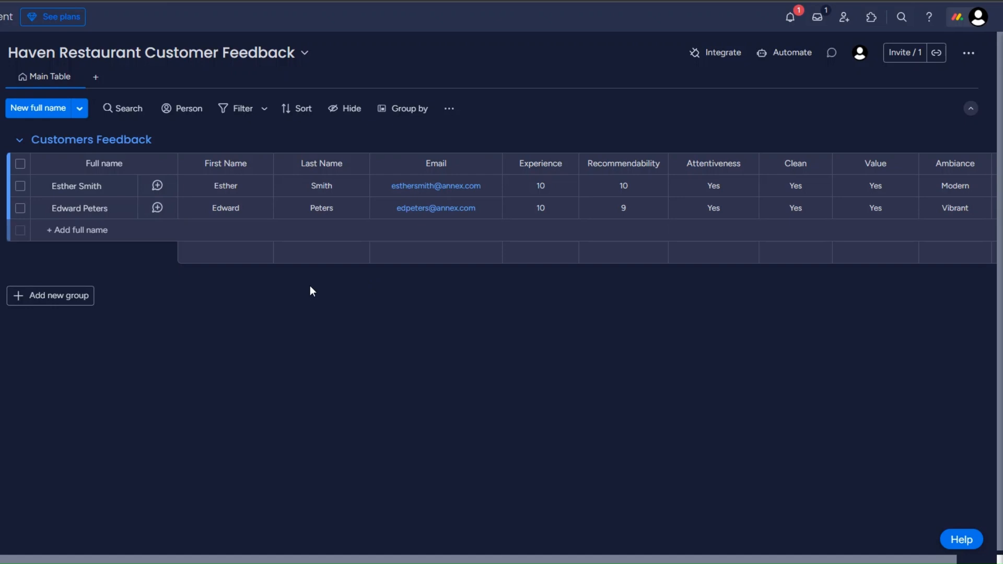
Check the new Customers Feedback row showing experience 10 and recommendability 9
mouse_move(111, 216)
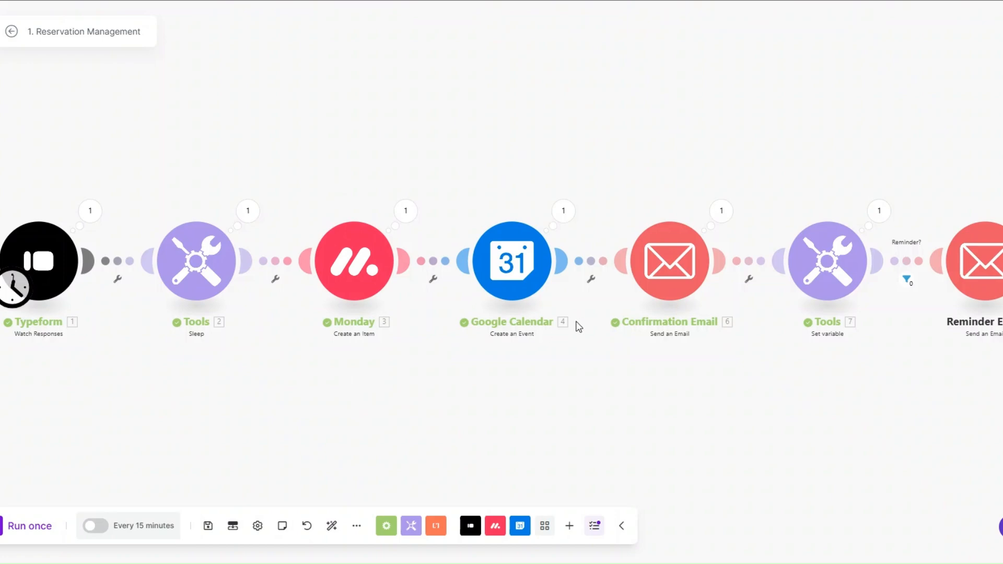
Inspect the Reservation Management confirmation email's output, then pan the Shift Notification canvas
left_click(721, 210)
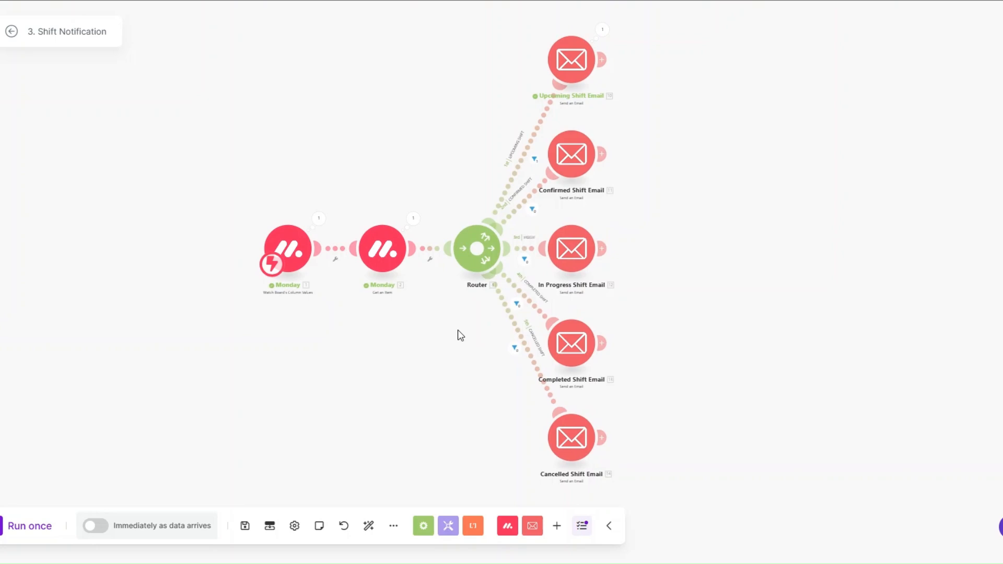
left_click_drag(458, 330, 449, 329)
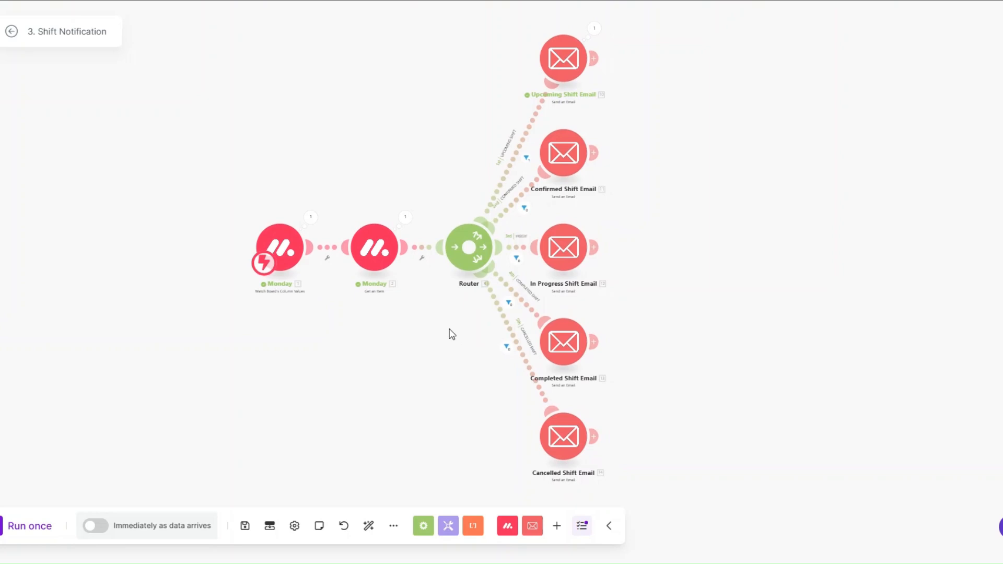
left_click_drag(452, 334, 425, 331)
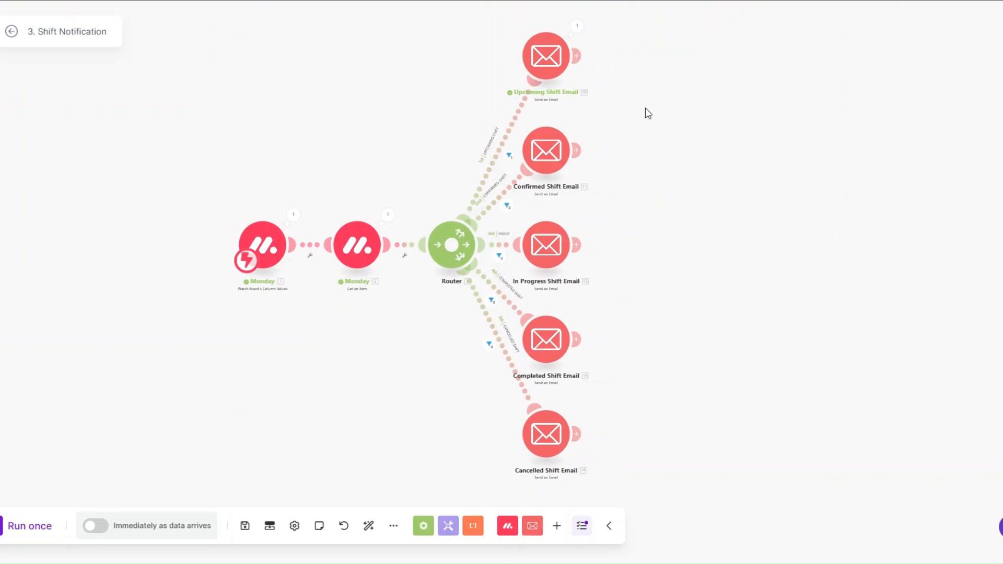